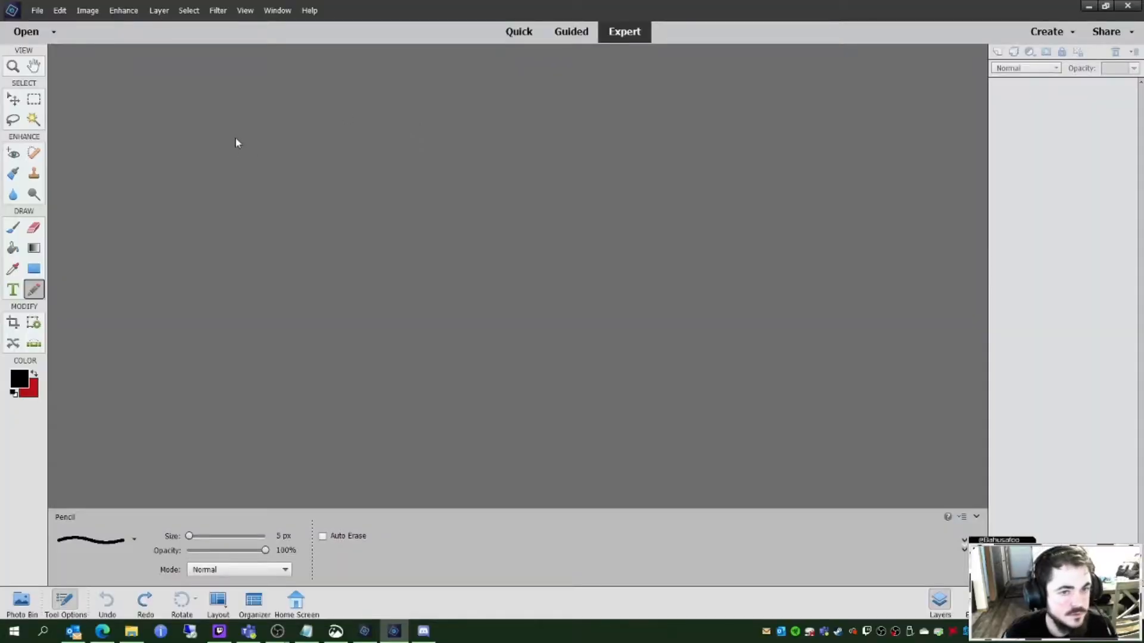
Step: Create a blank 1920 × 1080 pixel file at 72 pixels/inch in Grayscale mode with a transparent background
{"action": "left_click", "coordinate": [37, 10]}
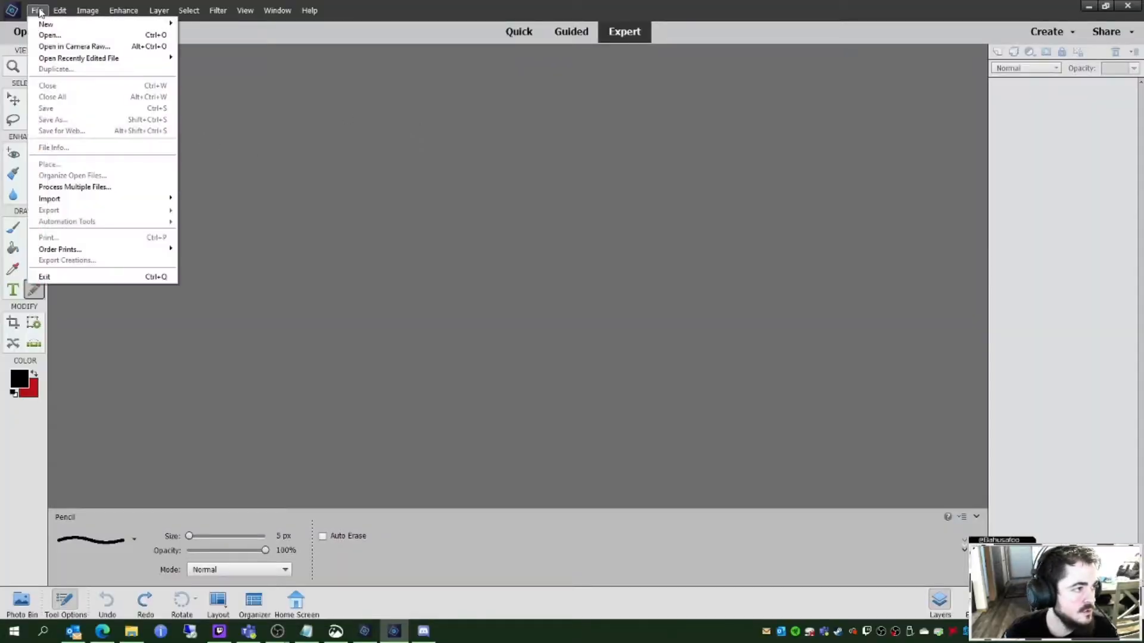
{"action": "mouse_move", "coordinate": [161, 24]}
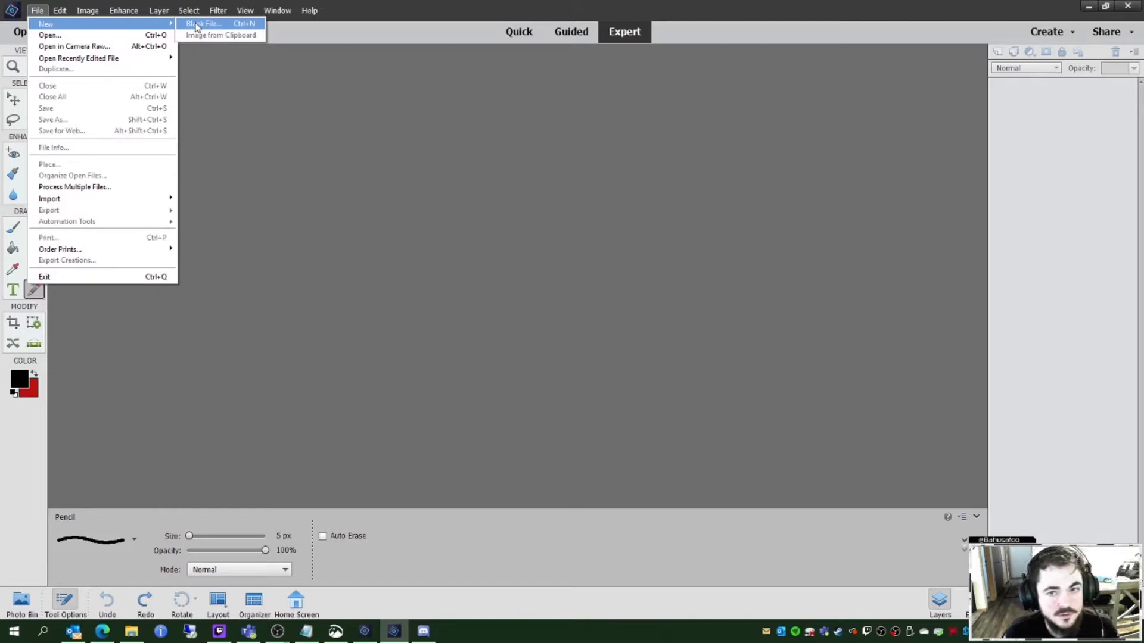
{"action": "left_click", "coordinate": [196, 24]}
{"action": "left_click_drag", "start_coordinate": [615, 208], "coordinate": [603, 180]}
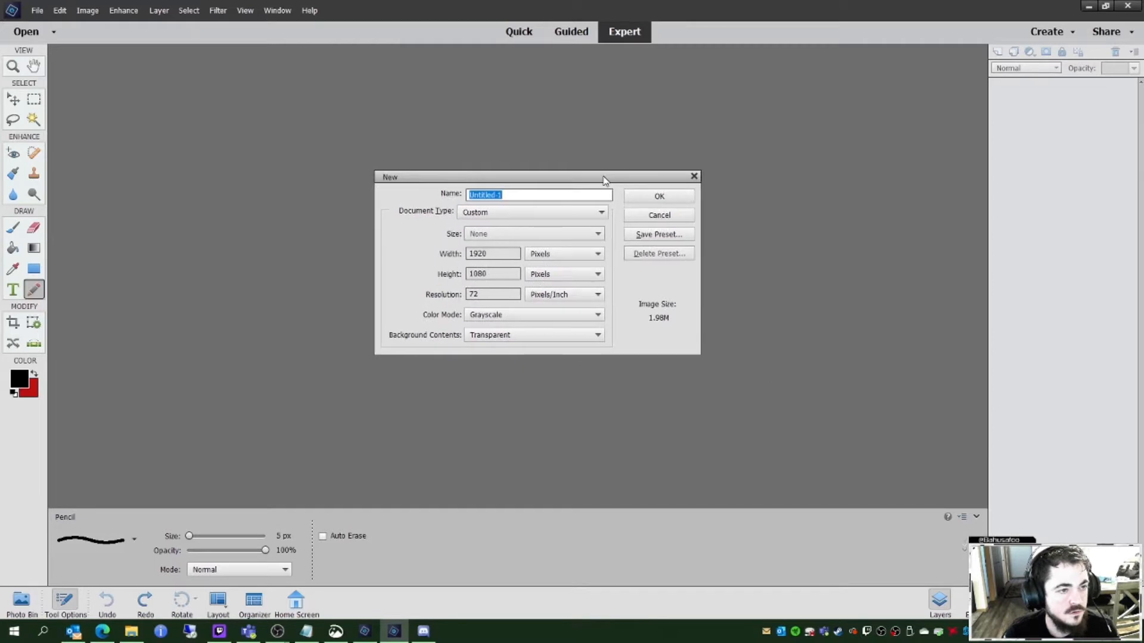
{"action": "double_click", "coordinate": [505, 254]}
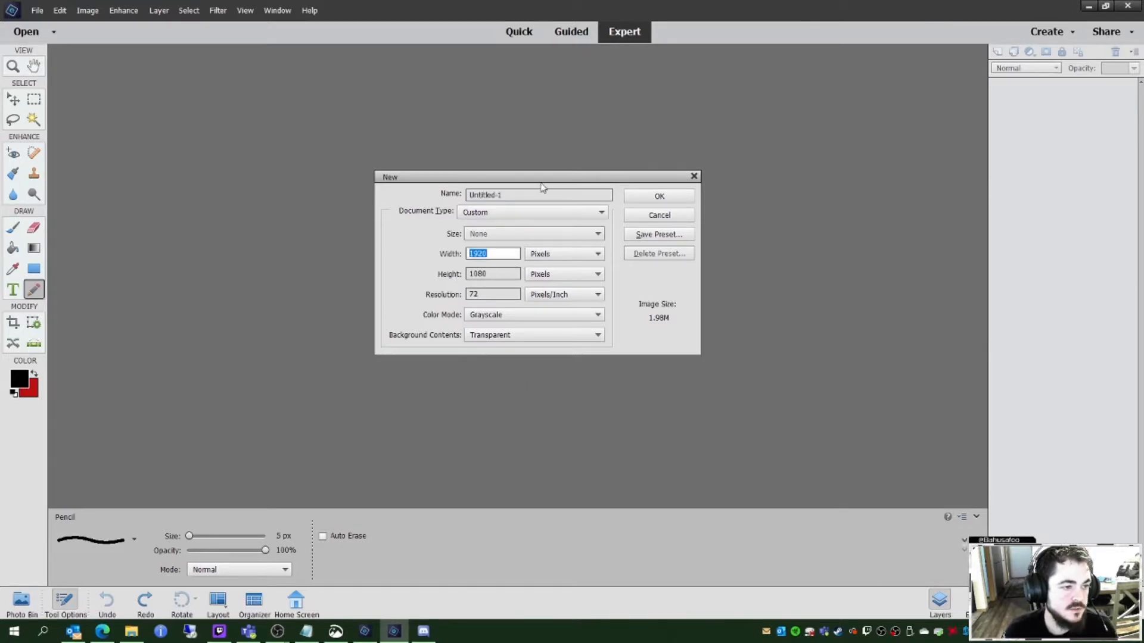
{"action": "left_click", "coordinate": [493, 275]}
{"action": "left_click", "coordinate": [487, 253]}
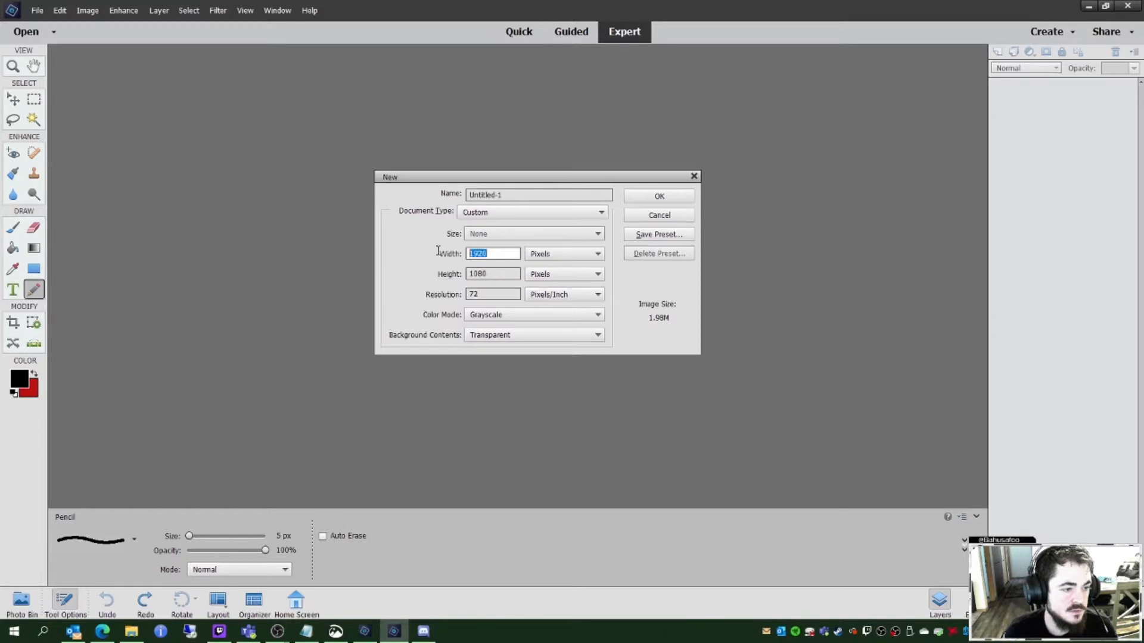
{"action": "left_click", "coordinate": [489, 255]}
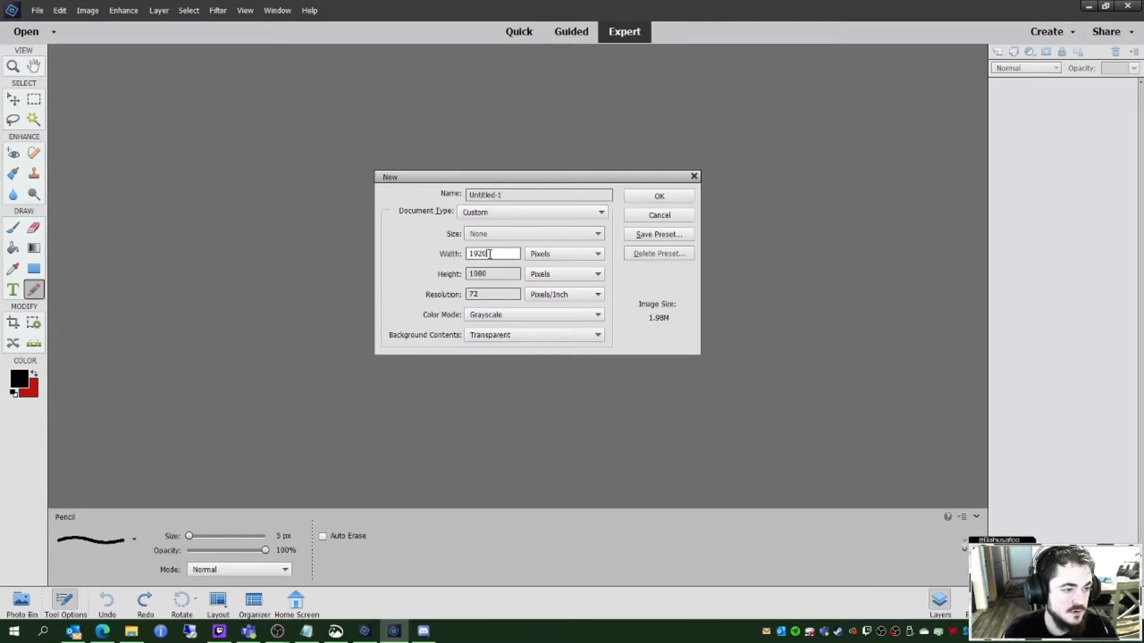
{"action": "double_click", "coordinate": [495, 257]}
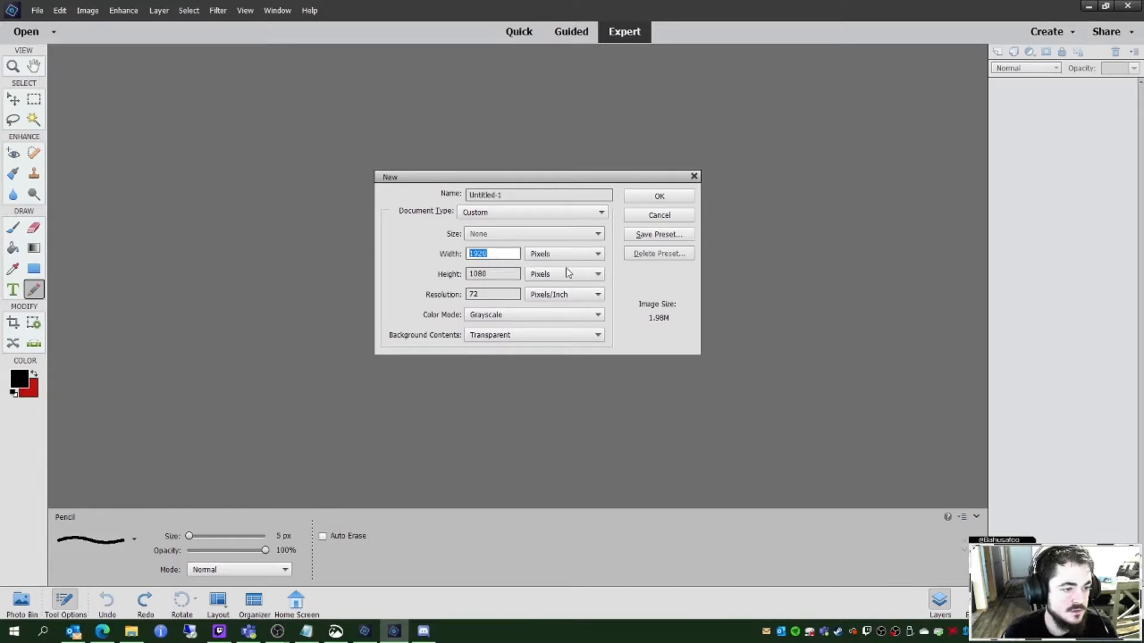
{"action": "left_click", "coordinate": [663, 197]}
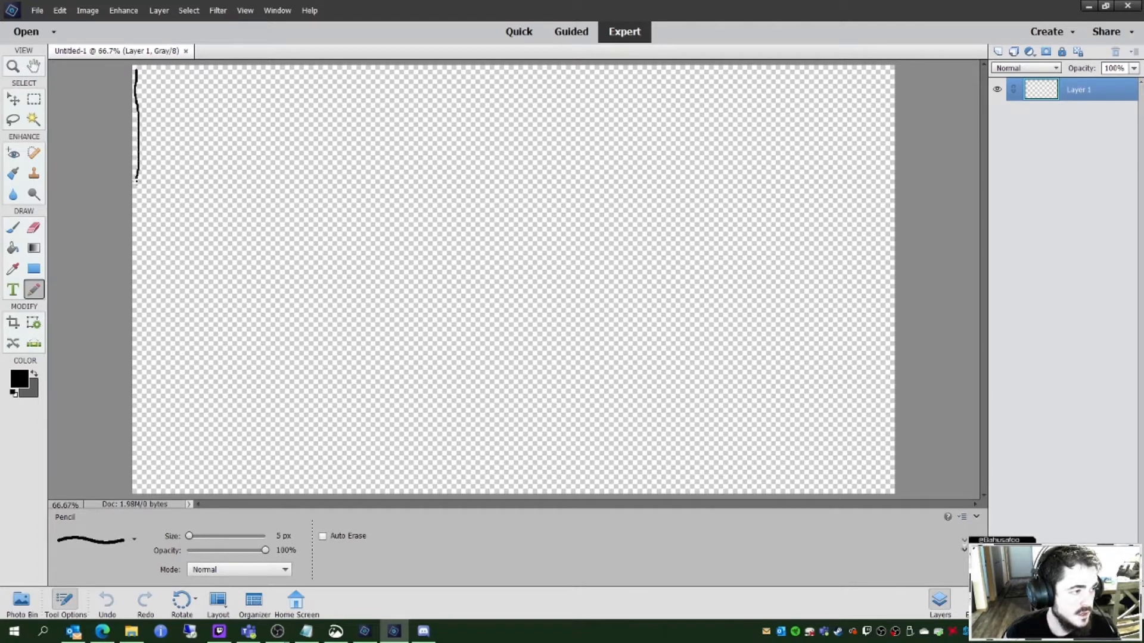
Step: Draw a wavy black border just inside all four canvas edges with the 5 px Pencil
{"action": "left_click_drag", "start_coordinate": [137, 209], "coordinate": [134, 319]}
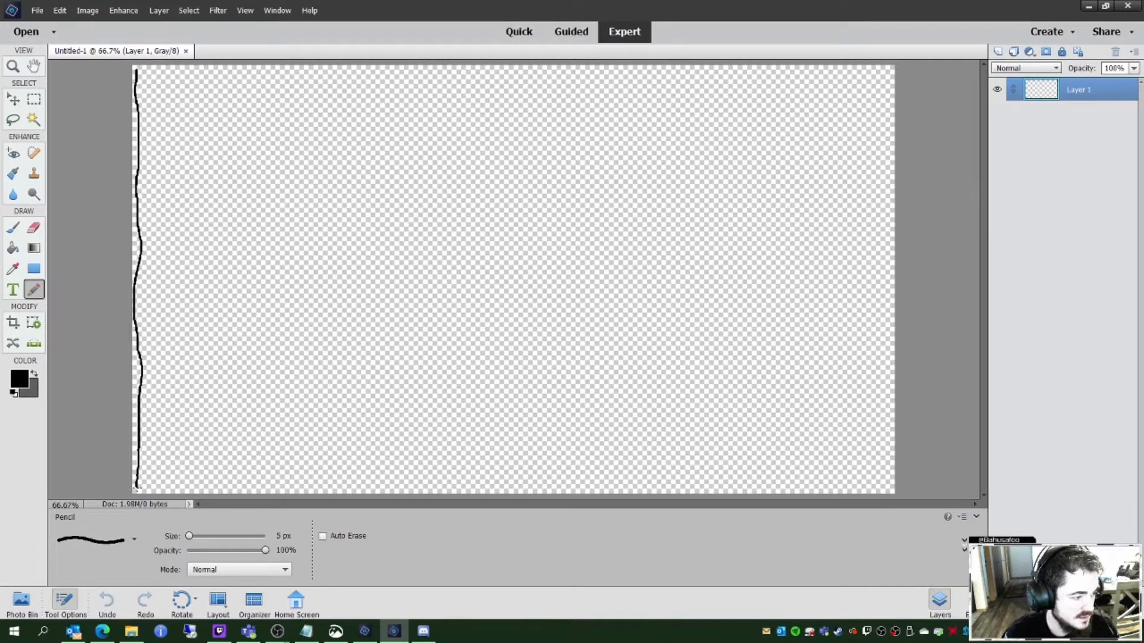
{"action": "left_click_drag", "start_coordinate": [163, 487], "coordinate": [892, 488]}
{"action": "left_click_drag", "start_coordinate": [888, 71], "coordinate": [893, 463]}
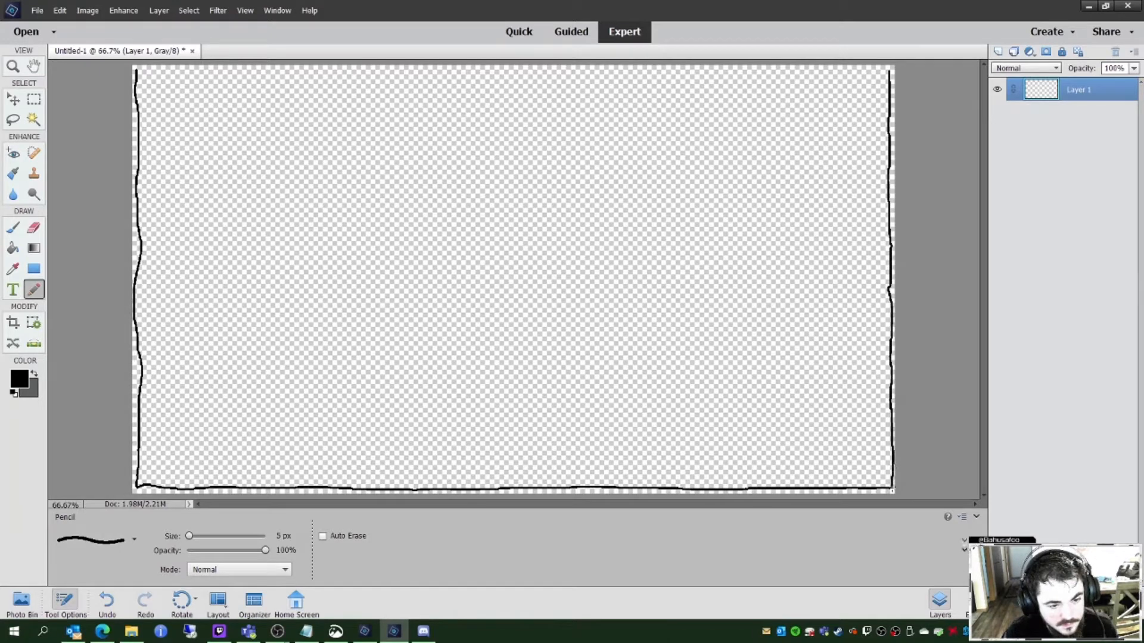
{"action": "left_click_drag", "start_coordinate": [136, 69], "coordinate": [884, 70]}
Step: Check the general preferences and close them
{"action": "scroll", "coordinate": [892, 486], "scroll_direction": "up", "scroll_amount": 9}
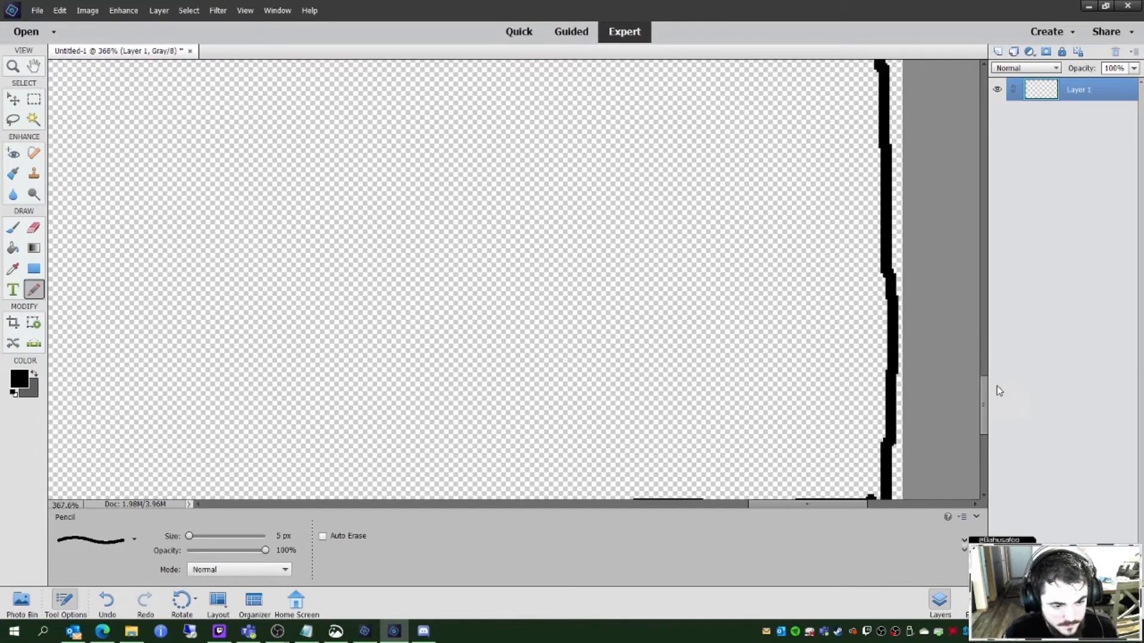
{"action": "left_click_drag", "start_coordinate": [984, 402], "coordinate": [988, 416]}
{"action": "left_click", "coordinate": [60, 10]}
{"action": "mouse_move", "coordinate": [89, 232]}
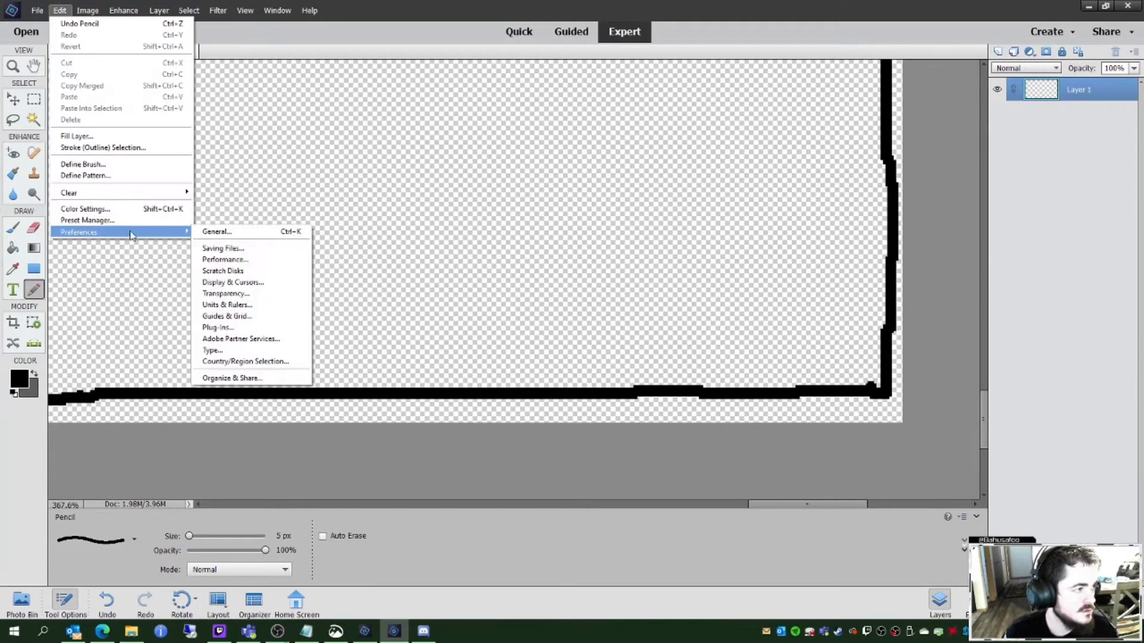
{"action": "left_click", "coordinate": [214, 232]}
{"action": "left_click", "coordinate": [793, 160]}
Step: Try to clean up the pencil line near the border's lower-right corner with a smaller eraser, and undo the change
{"action": "scroll", "coordinate": [819, 330], "scroll_direction": "up", "scroll_amount": 3}
{"action": "key", "text": "e"}
{"action": "left_click_drag", "start_coordinate": [147, 557], "coordinate": [141, 558]}
{"action": "mouse_move", "coordinate": [842, 364]}
{"action": "left_mouse_down"}
{"action": "mouse_move", "coordinate": [848, 373]}
{"action": "mouse_move", "coordinate": [832, 374]}
{"action": "mouse_move", "coordinate": [858, 387]}
{"action": "mouse_move", "coordinate": [845, 388]}
{"action": "left_mouse_up"}
{"action": "left_click", "coordinate": [34, 290]}
{"action": "key", "text": "ctrl+z"}
{"action": "scroll", "coordinate": [453, 214], "scroll_direction": "down", "scroll_amount": 3}
{"action": "scroll", "coordinate": [203, 181], "scroll_direction": "down", "scroll_amount": 12}
{"action": "scroll", "coordinate": [253, 154], "scroll_direction": "up", "scroll_amount": 4}
{"action": "scroll", "coordinate": [257, 157], "scroll_direction": "down", "scroll_amount": 2}
{"action": "scroll", "coordinate": [370, 216], "scroll_direction": "up", "scroll_amount": 1}
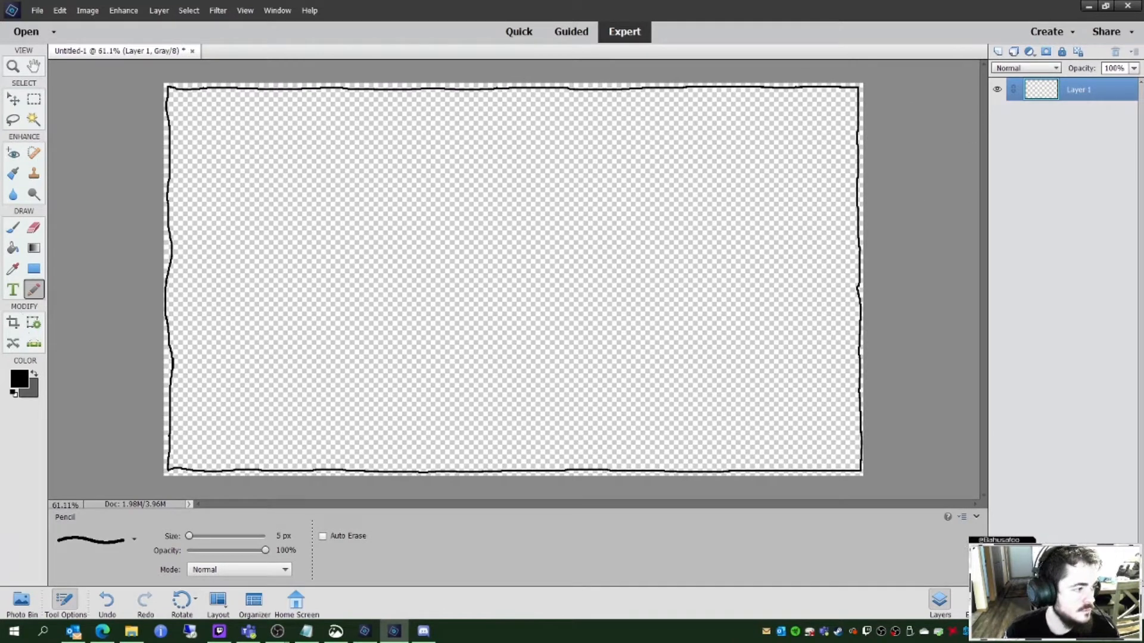
Step: Select the transparent area enclosed by the border with the Magic Wand, and try inverting the selection
{"action": "left_click", "coordinate": [34, 120]}
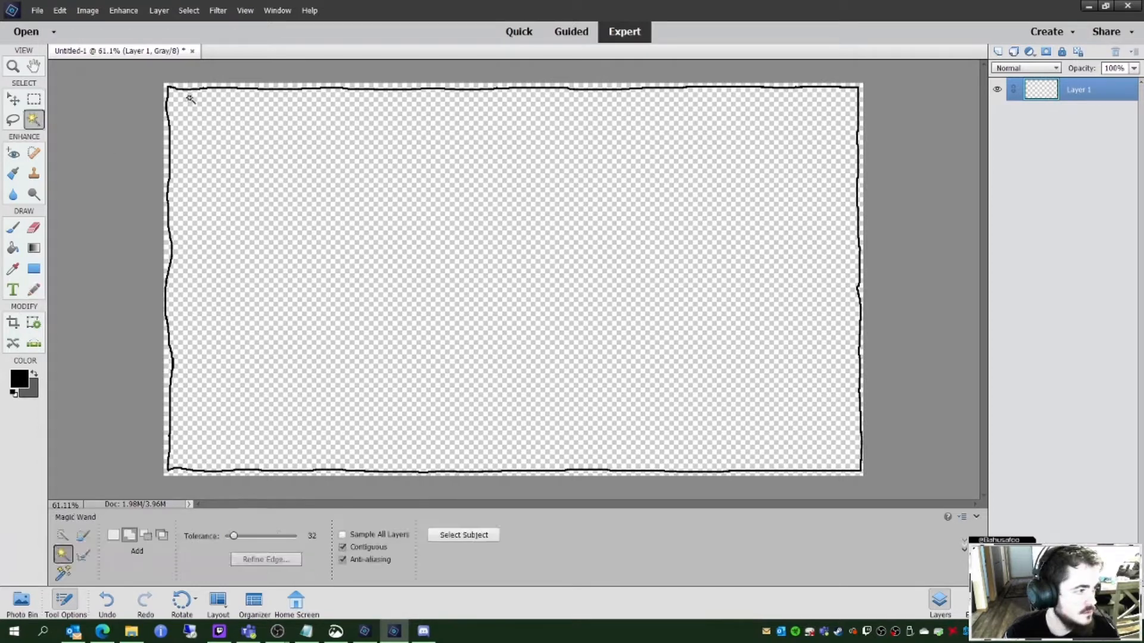
{"action": "left_click", "coordinate": [336, 150]}
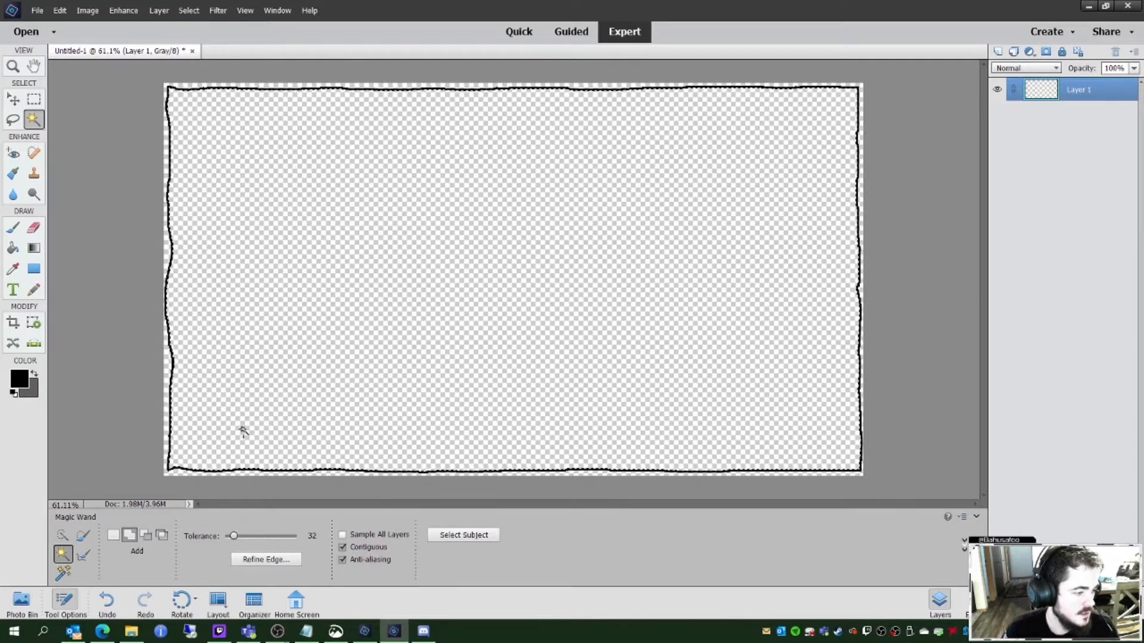
{"action": "left_click", "coordinate": [189, 11]}
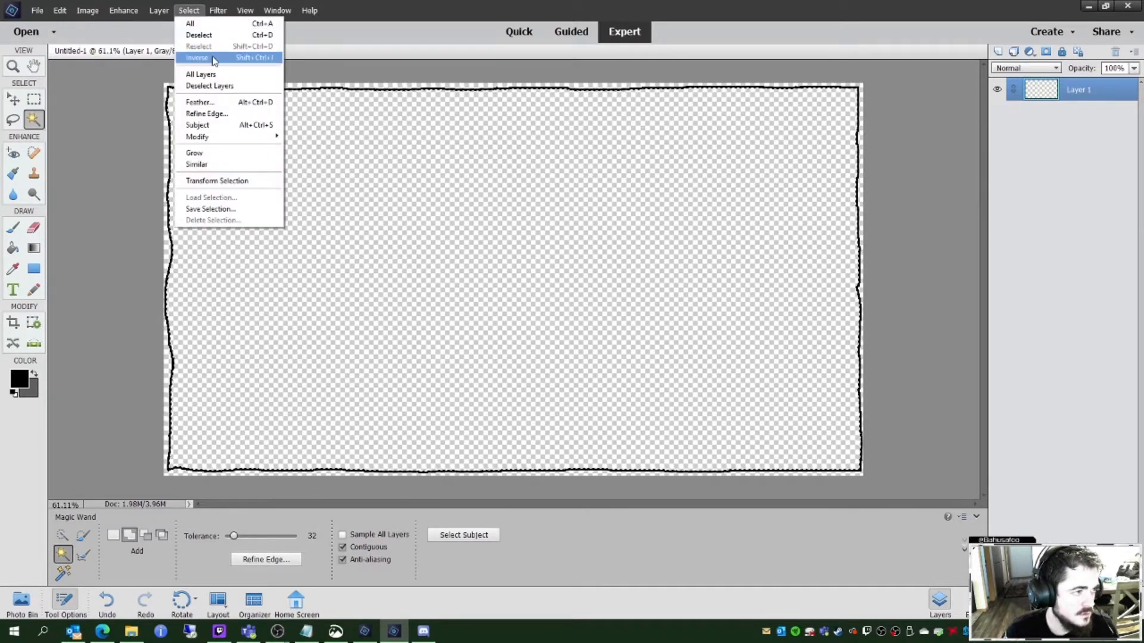
{"action": "left_click", "coordinate": [221, 58]}
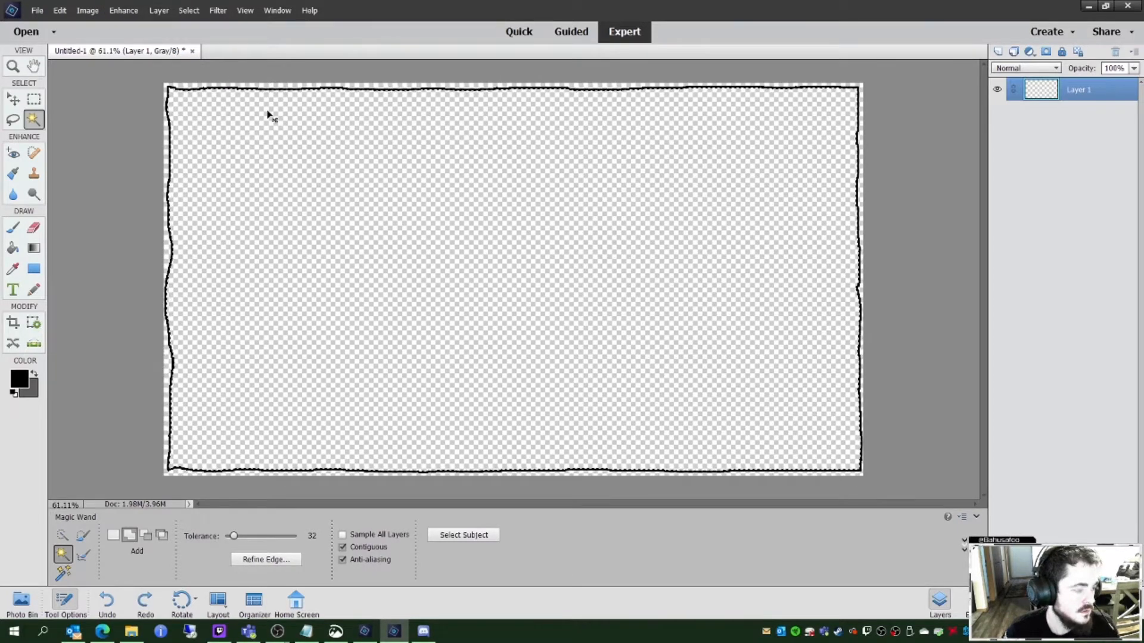
Step: Expand the selection slightly into the pencil line, and invert it to cover the outer margin
{"action": "left_click", "coordinate": [193, 10]}
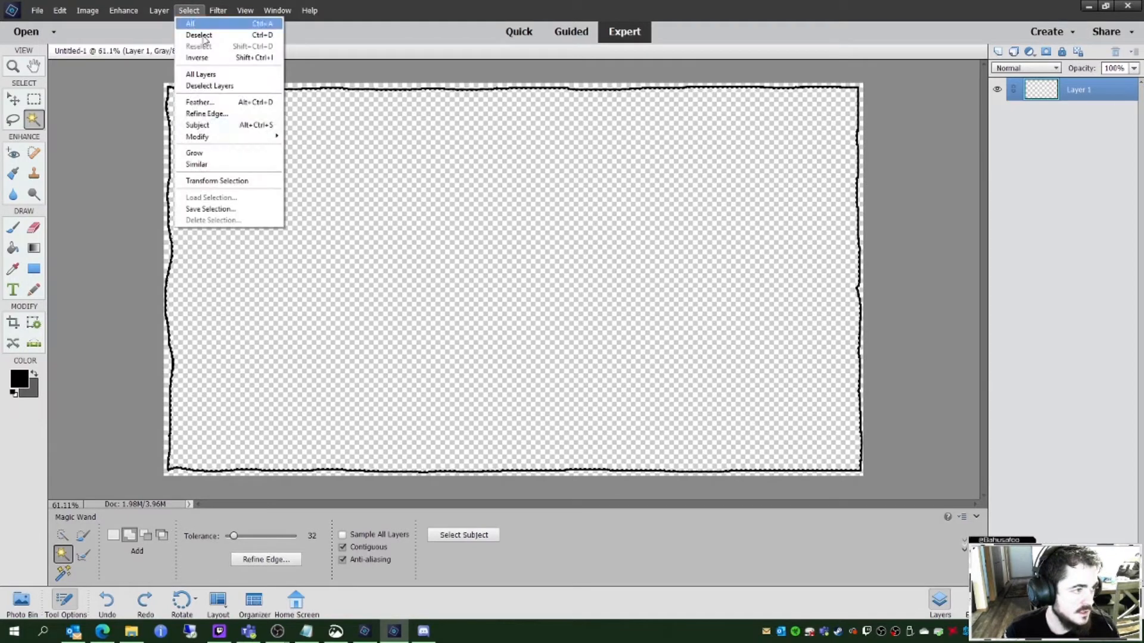
{"action": "mouse_move", "coordinate": [265, 137]}
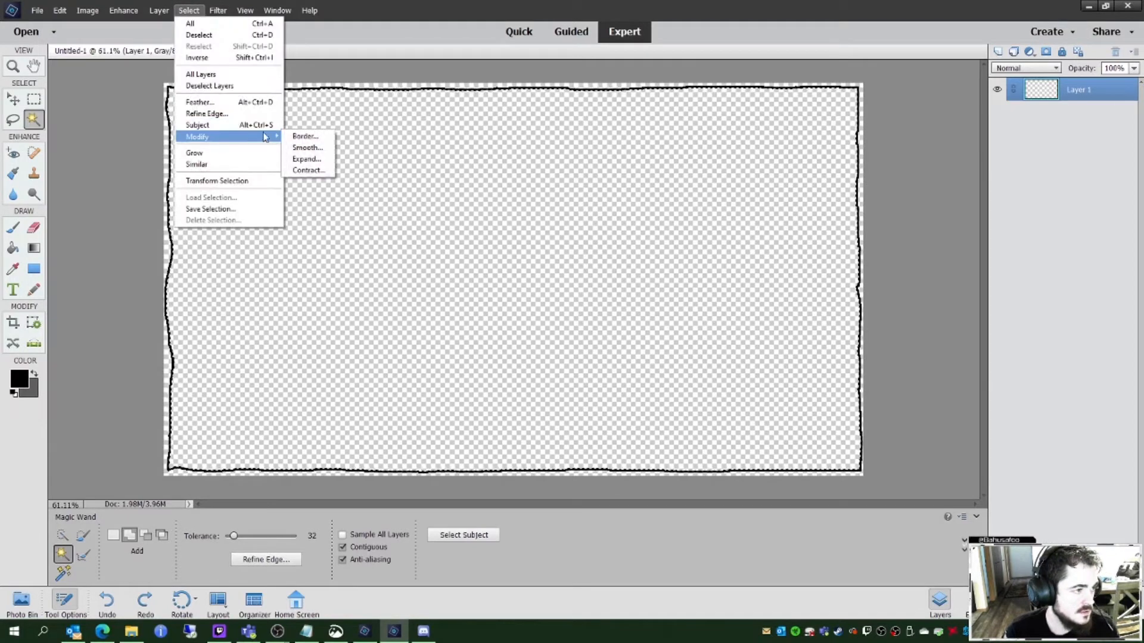
{"action": "left_click", "coordinate": [308, 159]}
{"action": "left_click", "coordinate": [658, 209]}
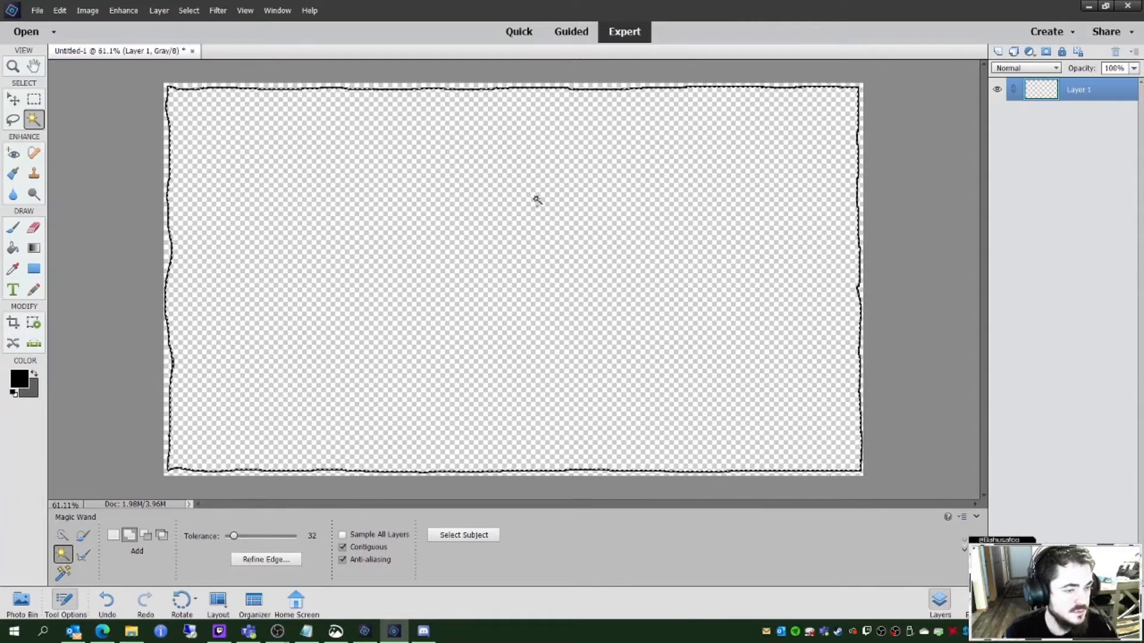
{"action": "left_click", "coordinate": [160, 10]}
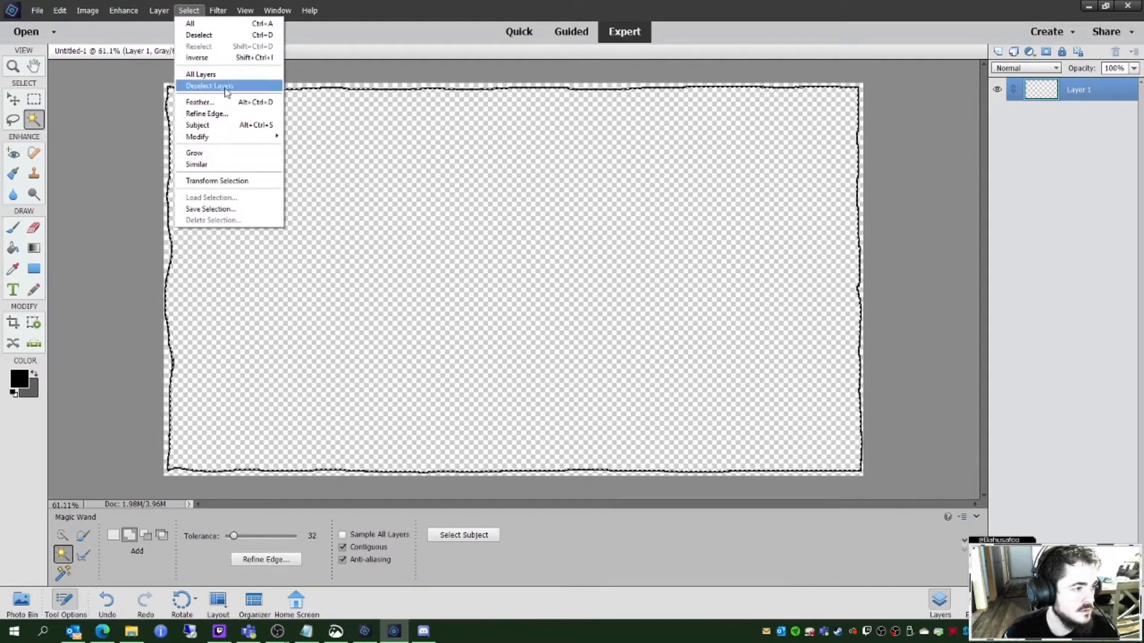
{"action": "left_click", "coordinate": [229, 58]}
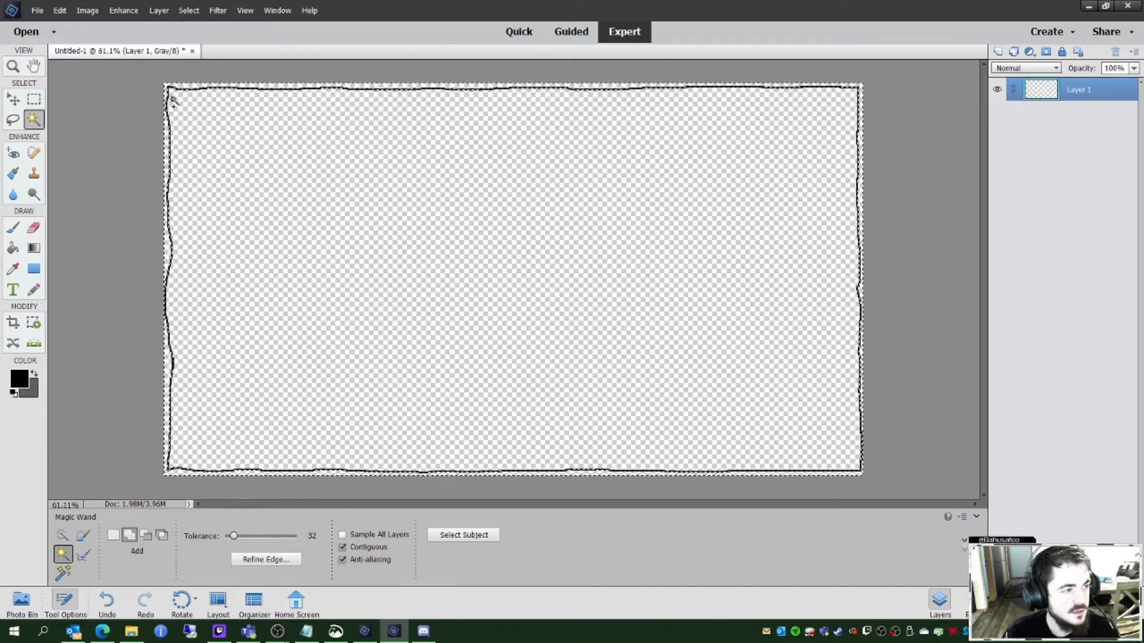
Step: Add a new layer above the border drawing, keeping the default settings
{"action": "left_click", "coordinate": [159, 10]}
{"action": "mouse_move", "coordinate": [240, 28]}
{"action": "left_click", "coordinate": [309, 23]}
{"action": "left_click", "coordinate": [677, 191]}
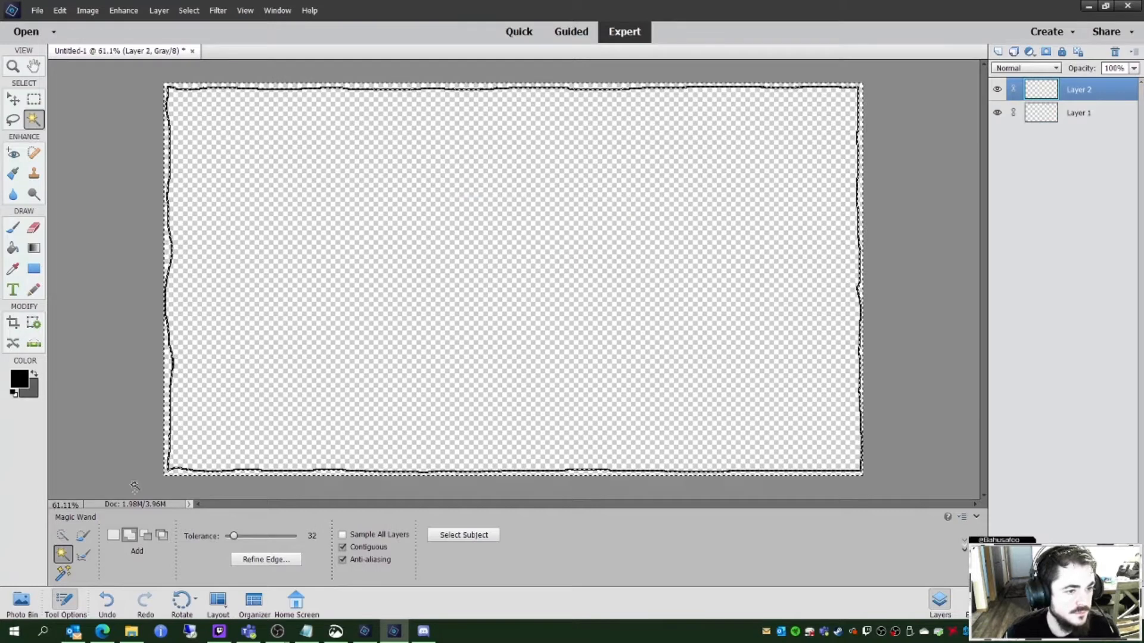
Step: Set the foreground colour to bright red, e80000
{"action": "left_click", "coordinate": [19, 378]}
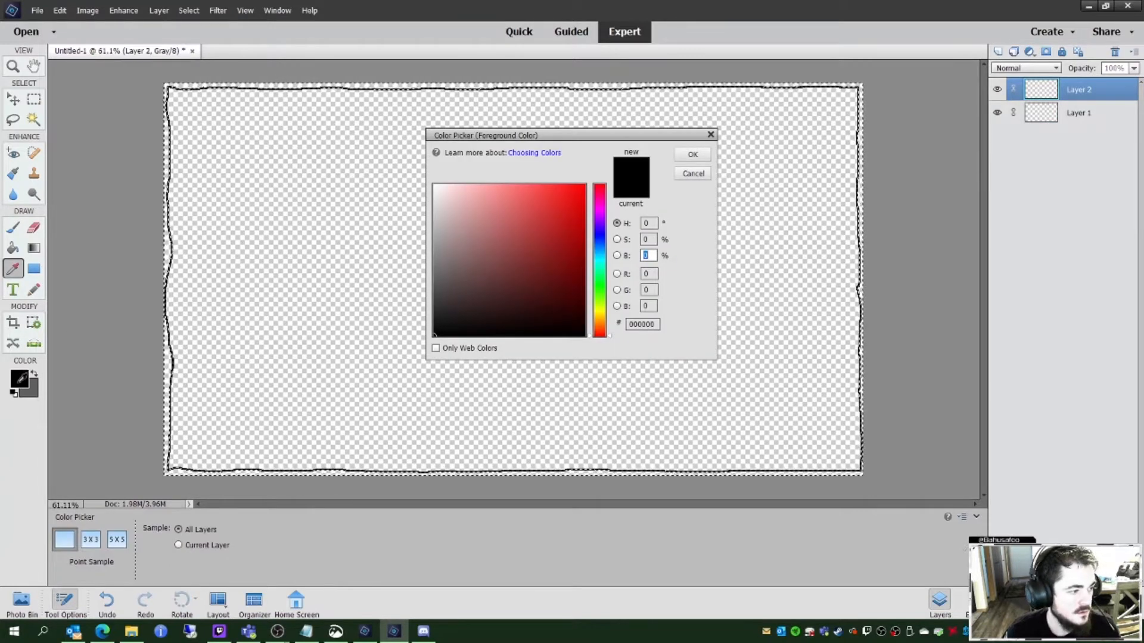
{"action": "left_click_drag", "start_coordinate": [559, 254], "coordinate": [584, 198]}
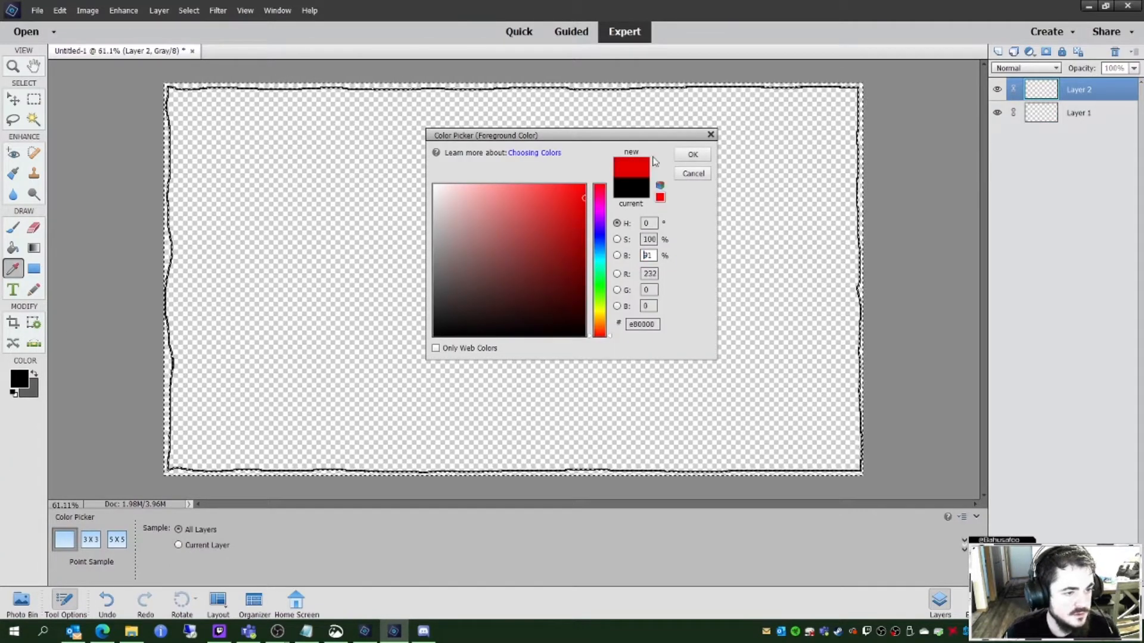
{"action": "left_click", "coordinate": [692, 155]}
Step: Try to fill the selected outer margin with the Paint Bucket, undo the fill and recheck the foreground colour
{"action": "left_click", "coordinate": [13, 247]}
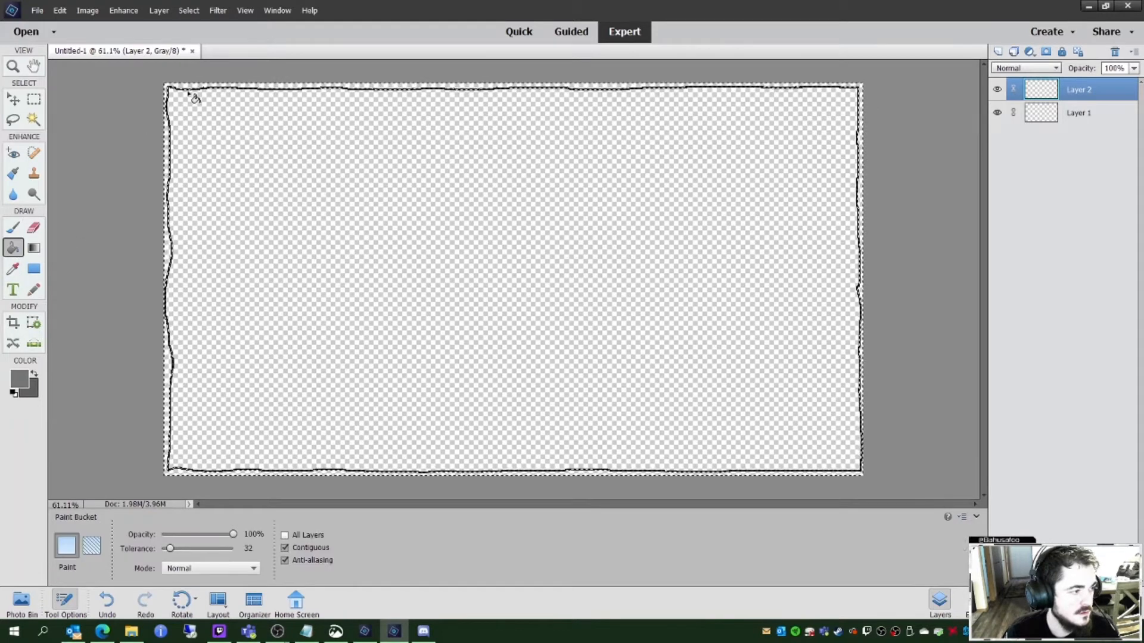
{"action": "left_click", "coordinate": [227, 89]}
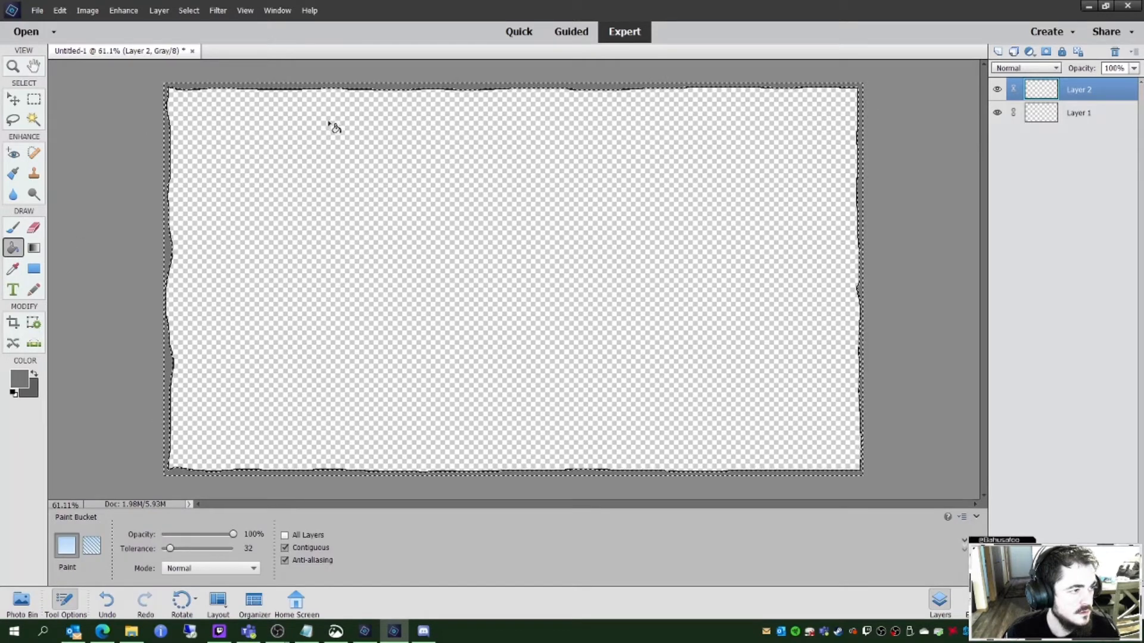
{"action": "key", "text": "ctrl+z"}
{"action": "key", "text": "i"}
{"action": "left_click", "coordinate": [20, 378]}
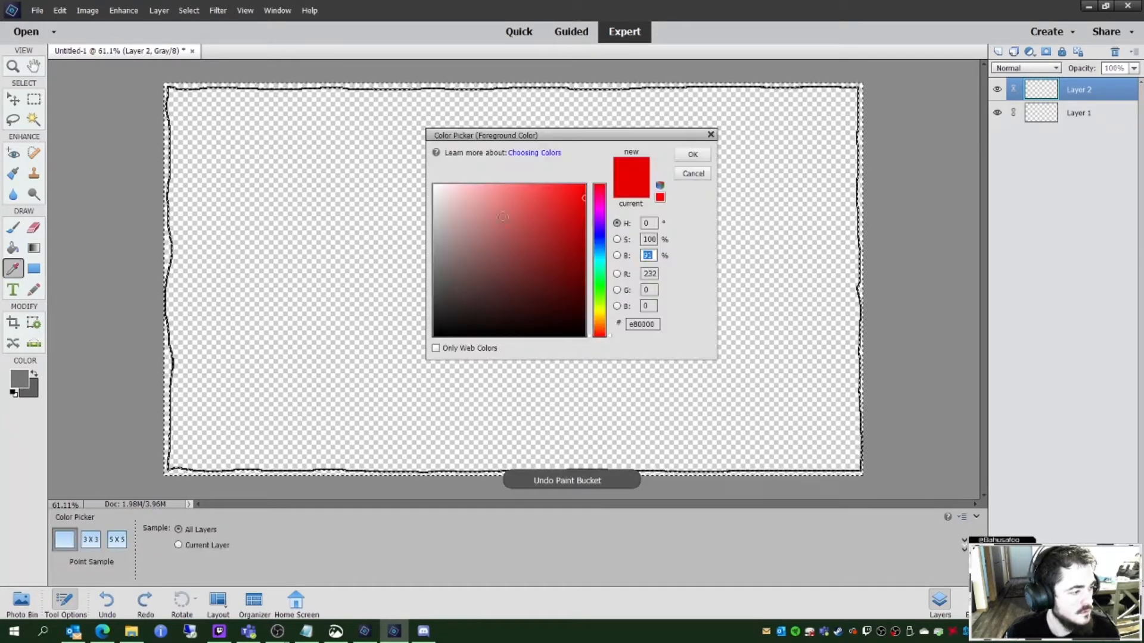
{"action": "left_click", "coordinate": [698, 159]}
{"action": "key", "text": "k"}
Step: Convert the image to RGB Color mode, merging the layers
{"action": "left_click", "coordinate": [87, 10]}
{"action": "mouse_move", "coordinate": [59, 11]}
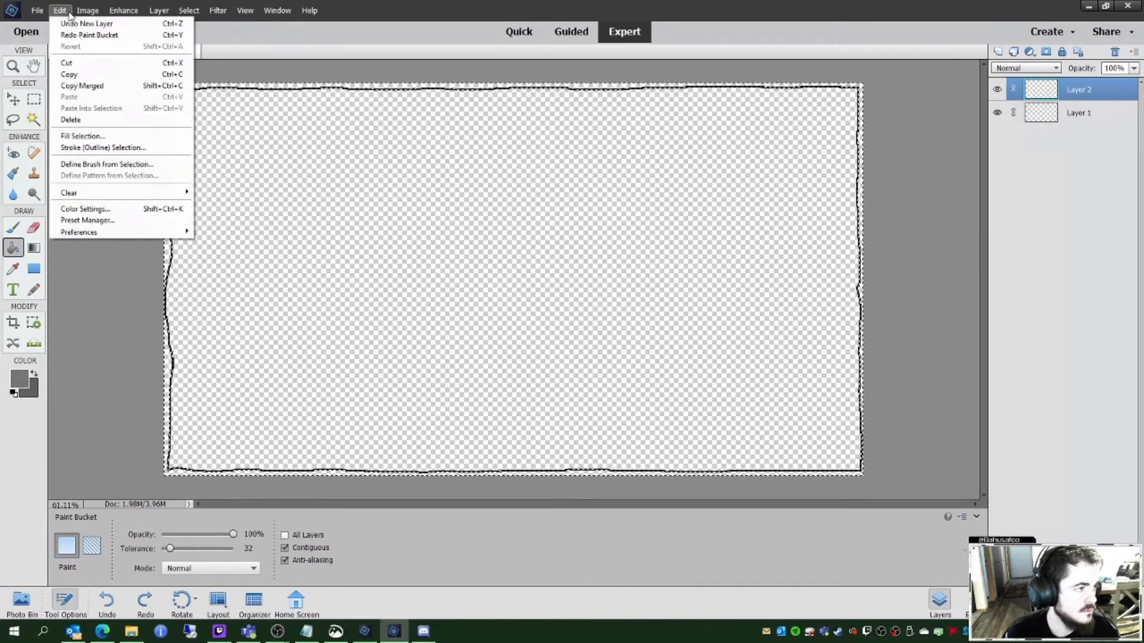
{"action": "mouse_move", "coordinate": [125, 235]}
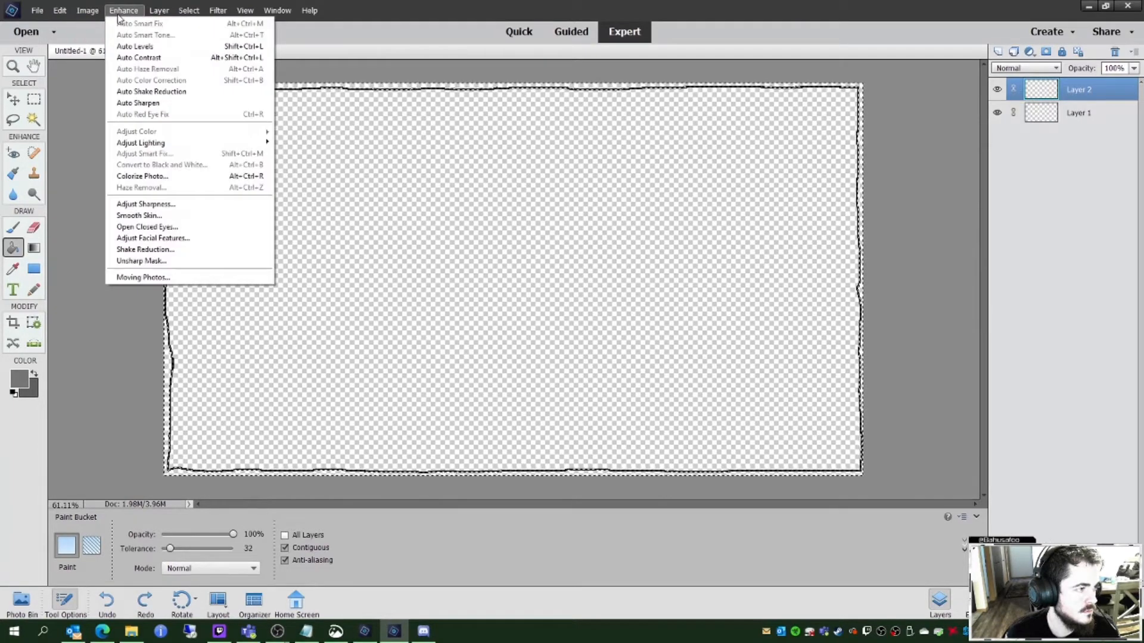
{"action": "mouse_move", "coordinate": [140, 97]}
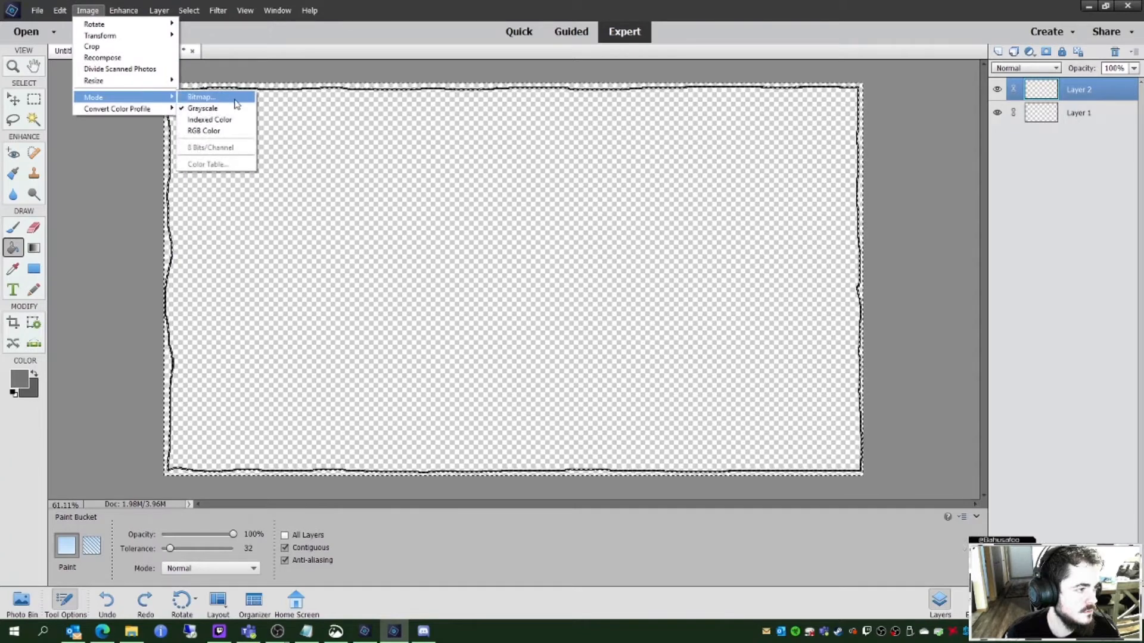
{"action": "left_click", "coordinate": [233, 133]}
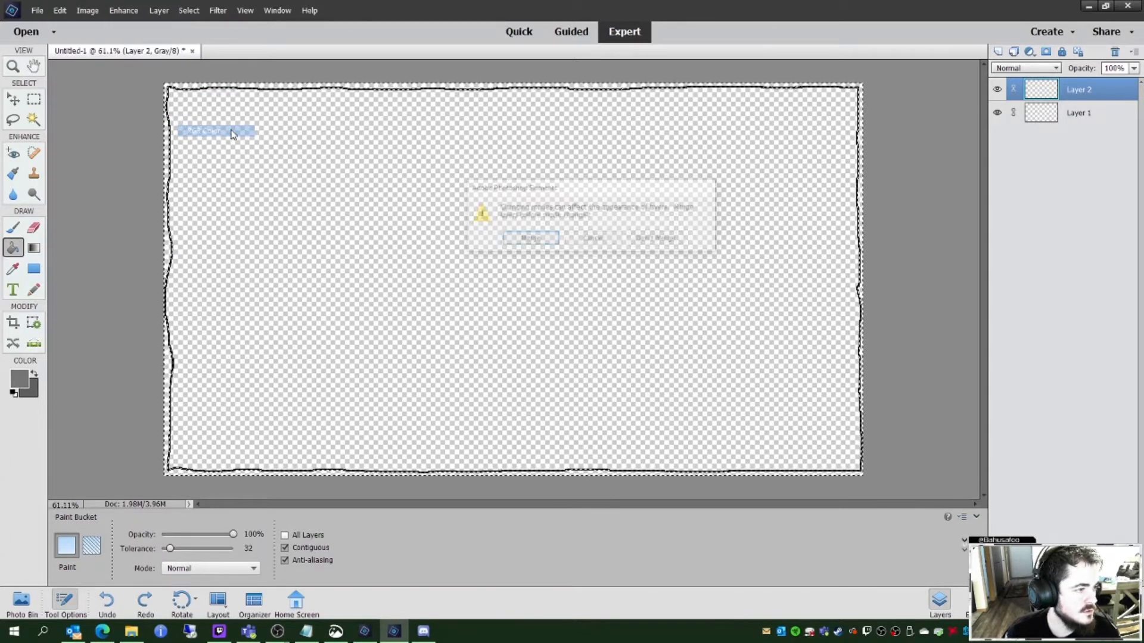
{"action": "left_click", "coordinate": [529, 239]}
Step: Add another new layer above the merged border drawing for the colour fill
{"action": "left_click", "coordinate": [159, 10]}
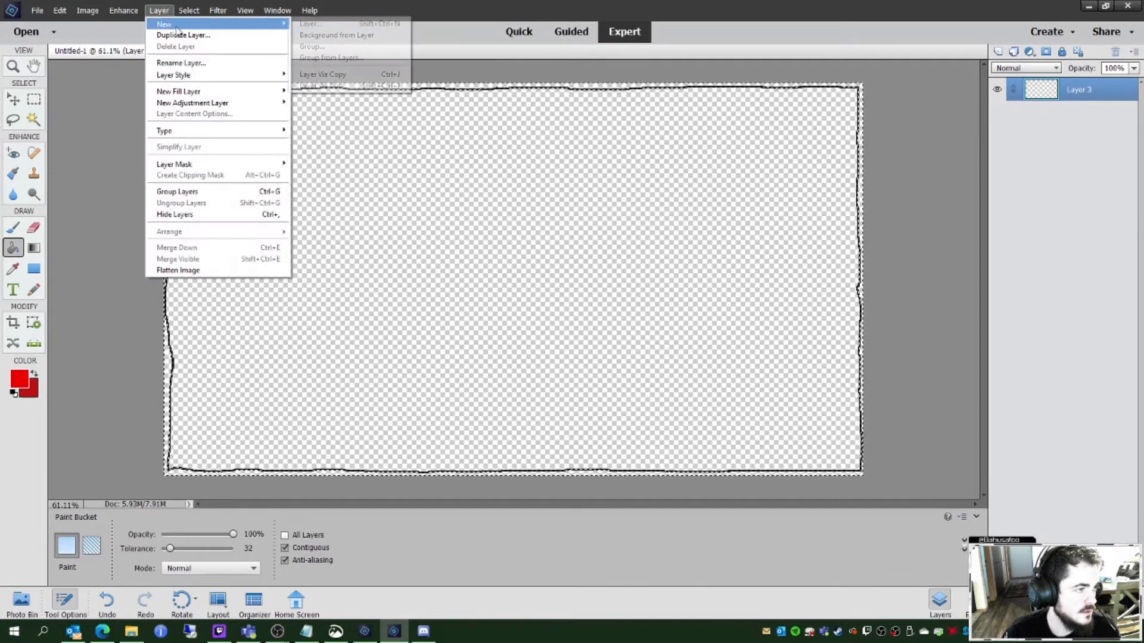
{"action": "left_click", "coordinate": [305, 24]}
{"action": "left_click", "coordinate": [677, 192]}
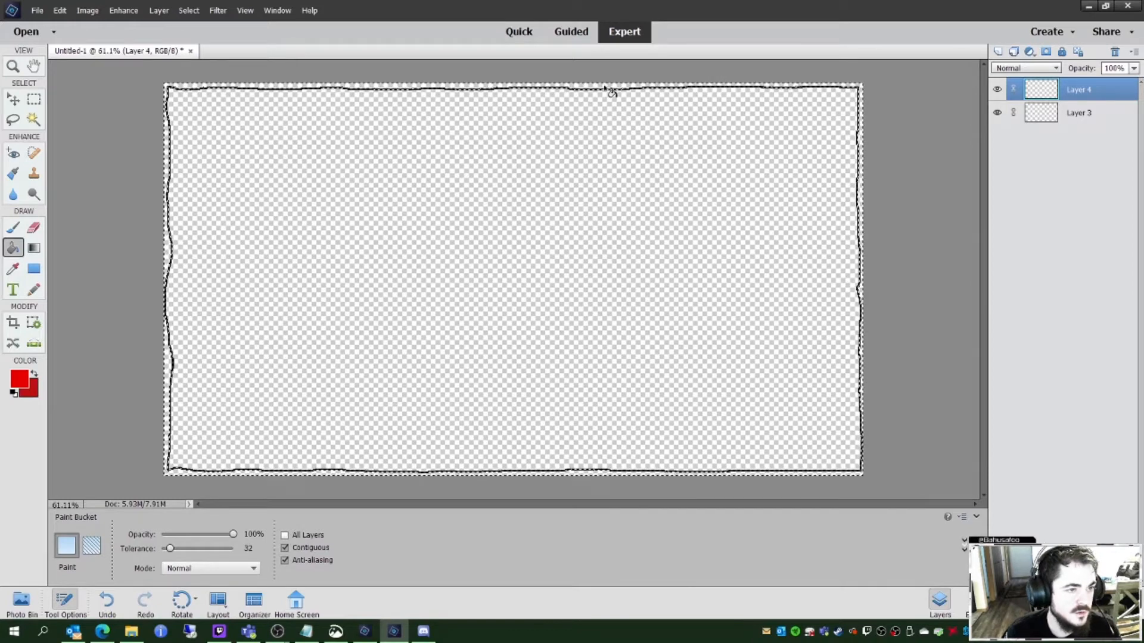
Step: Fill the selected outer margin with red, deselect, and move the red layer beneath the border drawing
{"action": "key", "text": "ctrl+d"}
{"action": "left_click_drag", "start_coordinate": [1034, 94], "coordinate": [1081, 114]}
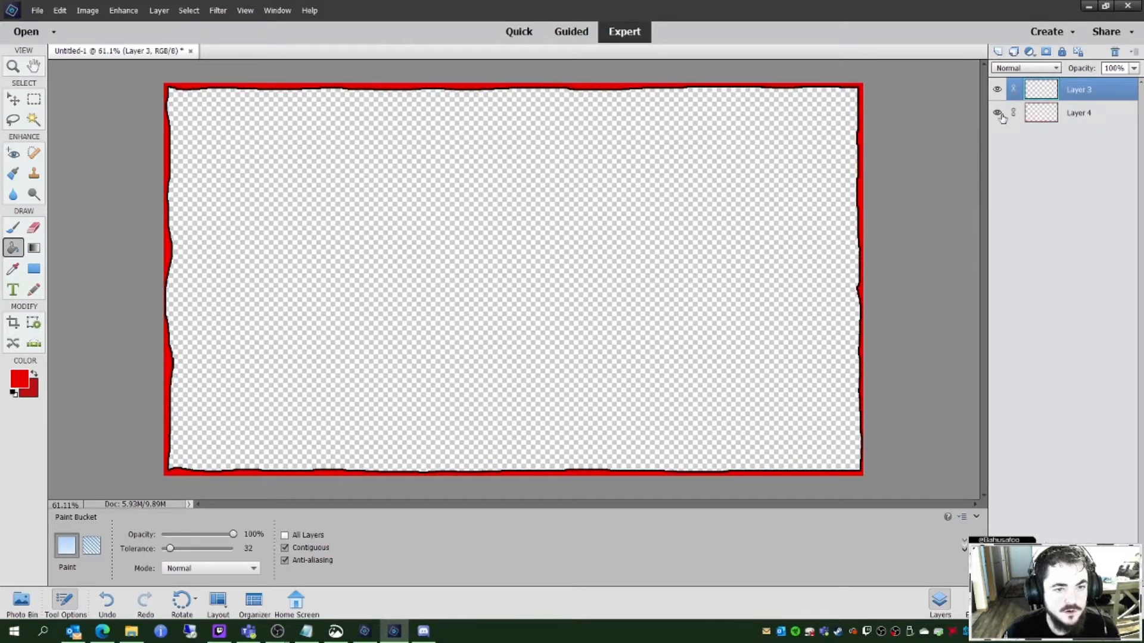
Step: Check the black border layer's visibility against the red layer, leaving the black border layer hidden for export
{"action": "left_click", "coordinate": [997, 90]}
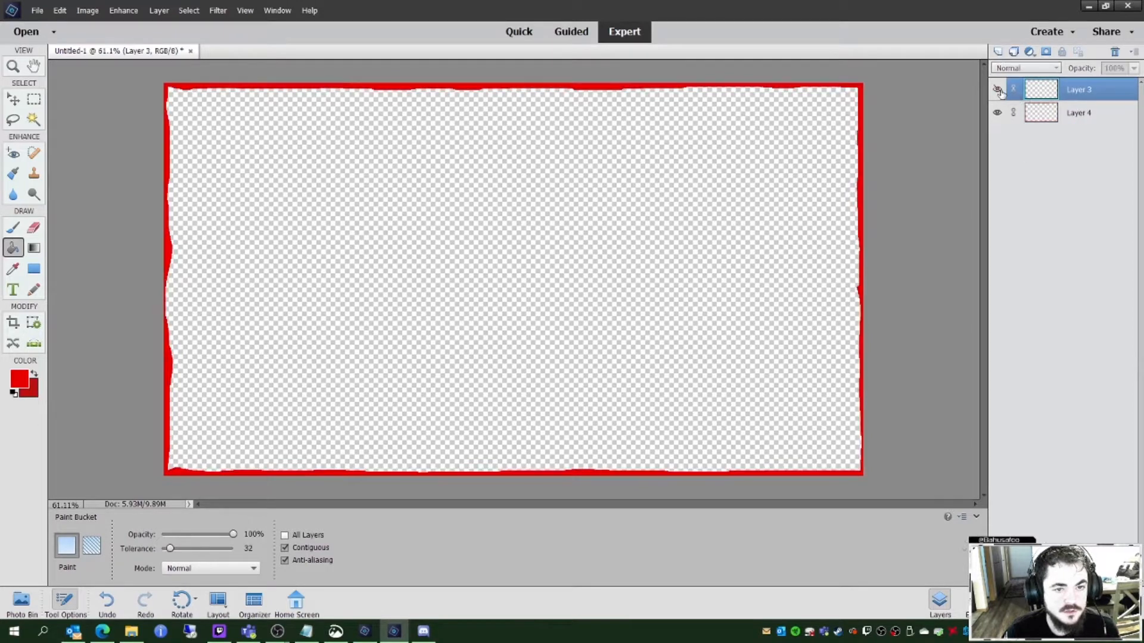
{"action": "left_click", "coordinate": [998, 90]}
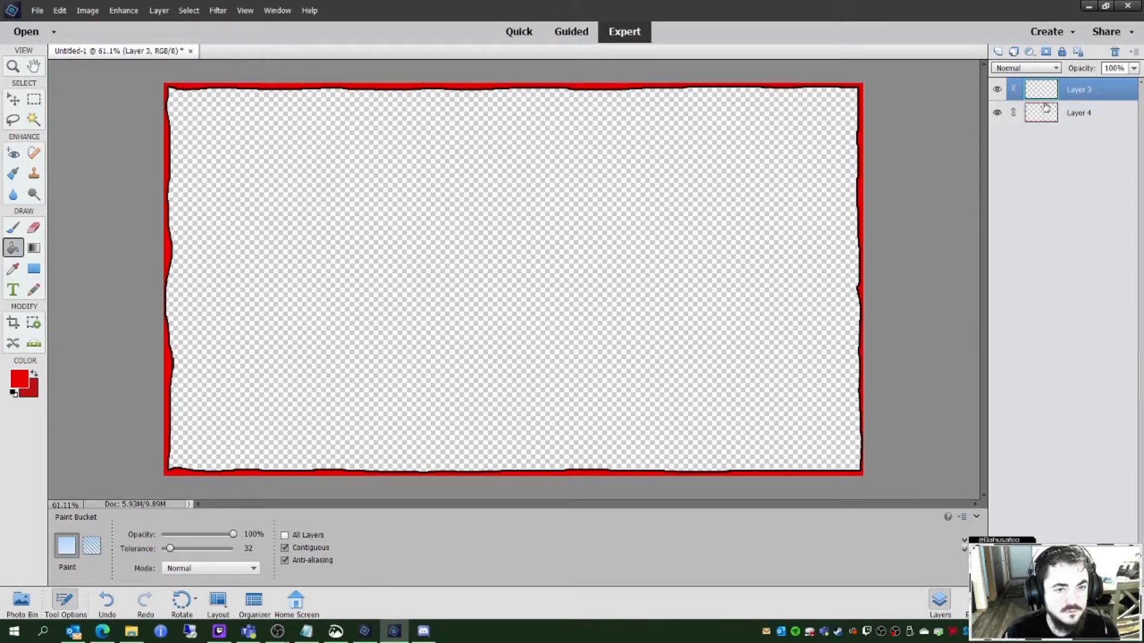
{"action": "left_click", "coordinate": [998, 90]}
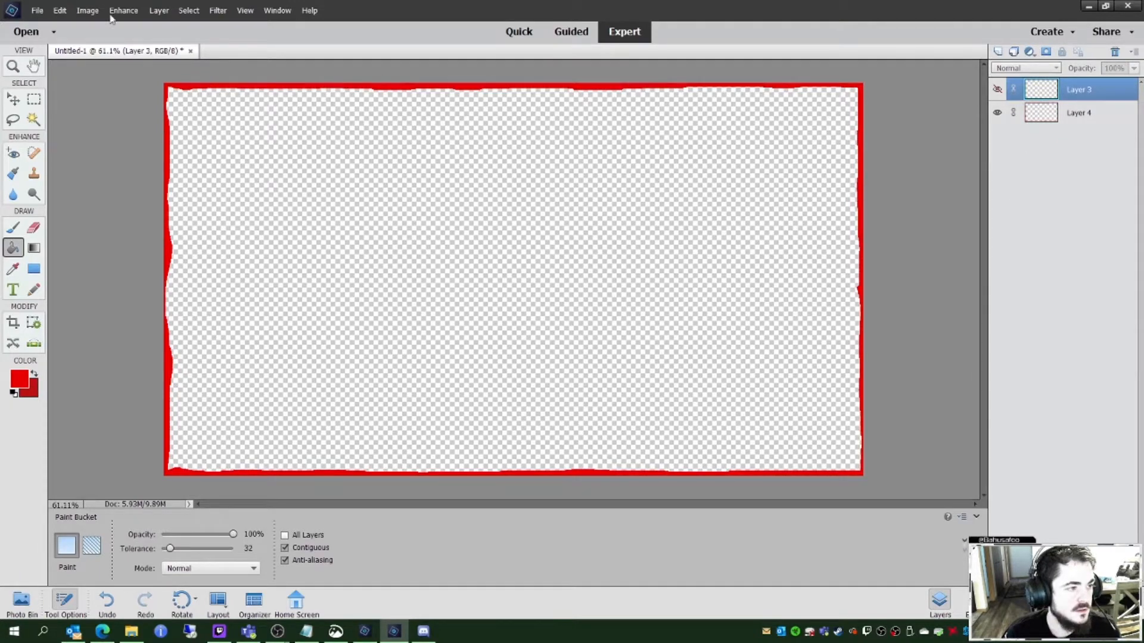
Step: Start a Save for Web export as PNG-24 with transparency and browse to the Loonastreams folder inside Projects on the D drive
{"action": "left_click", "coordinate": [37, 10]}
{"action": "left_click", "coordinate": [85, 133]}
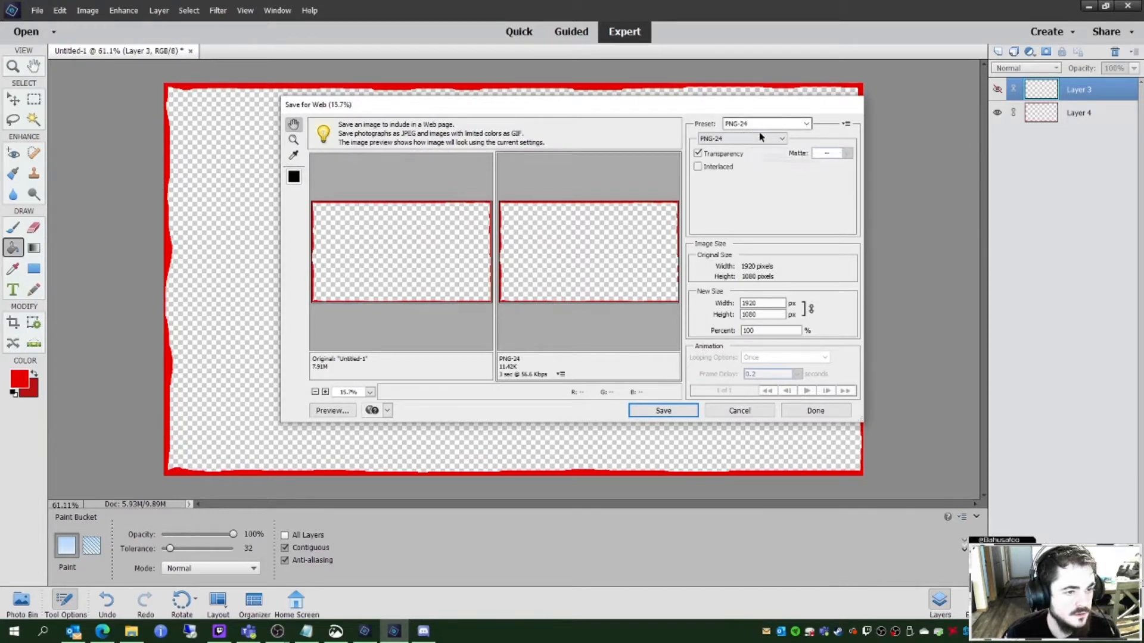
{"action": "left_click", "coordinate": [758, 136]}
{"action": "left_click", "coordinate": [723, 177]}
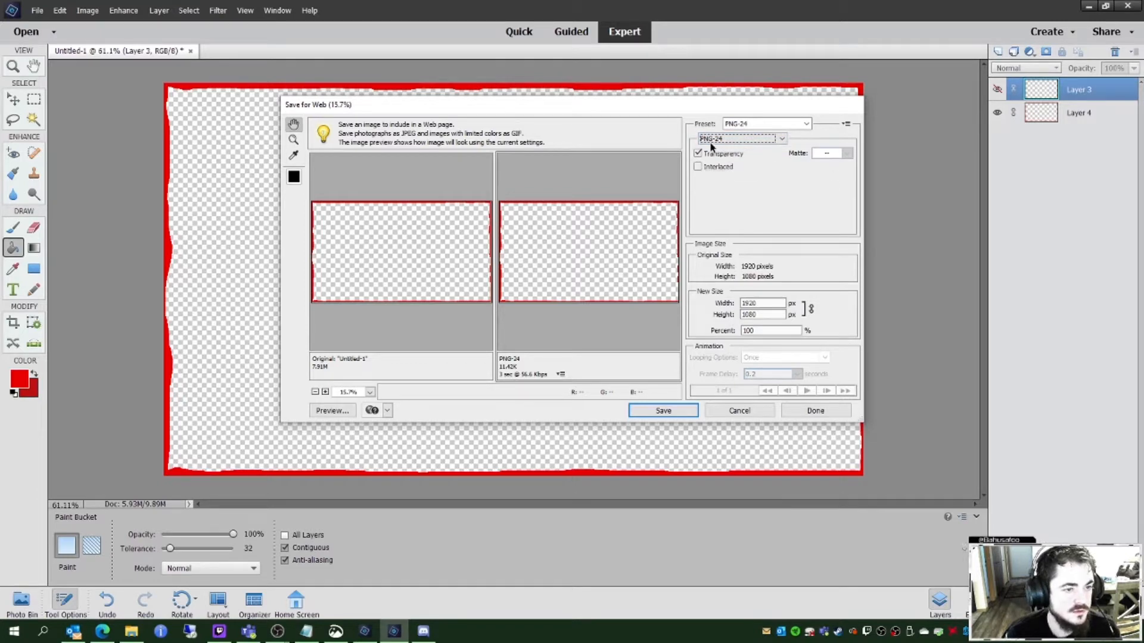
{"action": "left_click", "coordinate": [674, 411]}
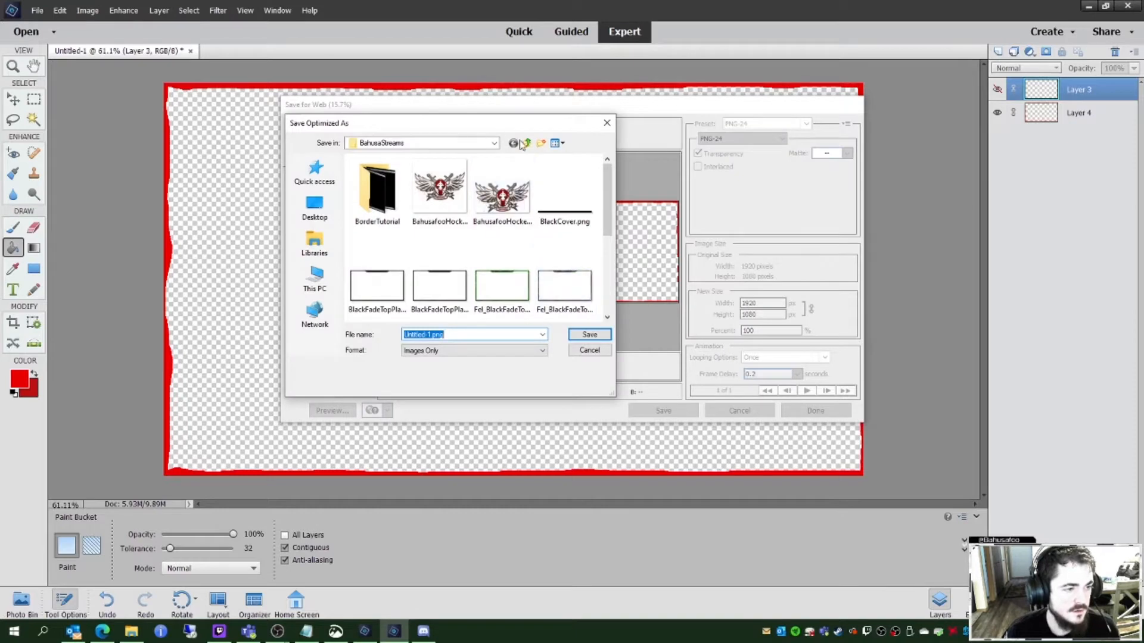
{"action": "left_click", "coordinate": [527, 144]}
{"action": "left_click", "coordinate": [527, 144]}
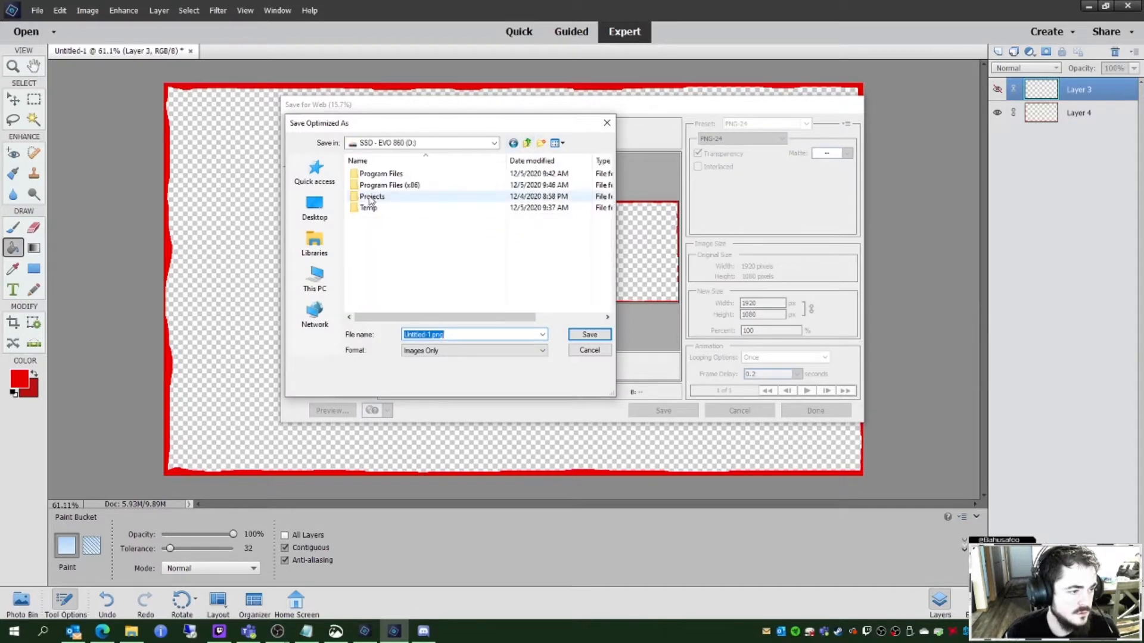
{"action": "double_click", "coordinate": [387, 196]}
{"action": "double_click", "coordinate": [393, 264]}
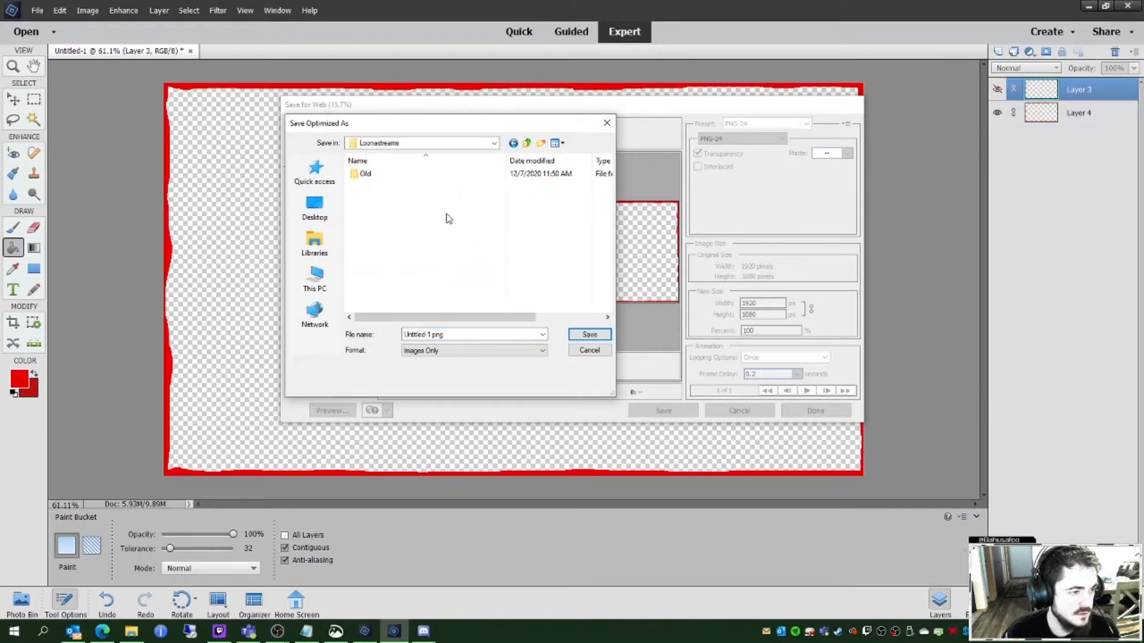
{"action": "left_click", "coordinate": [486, 335]}
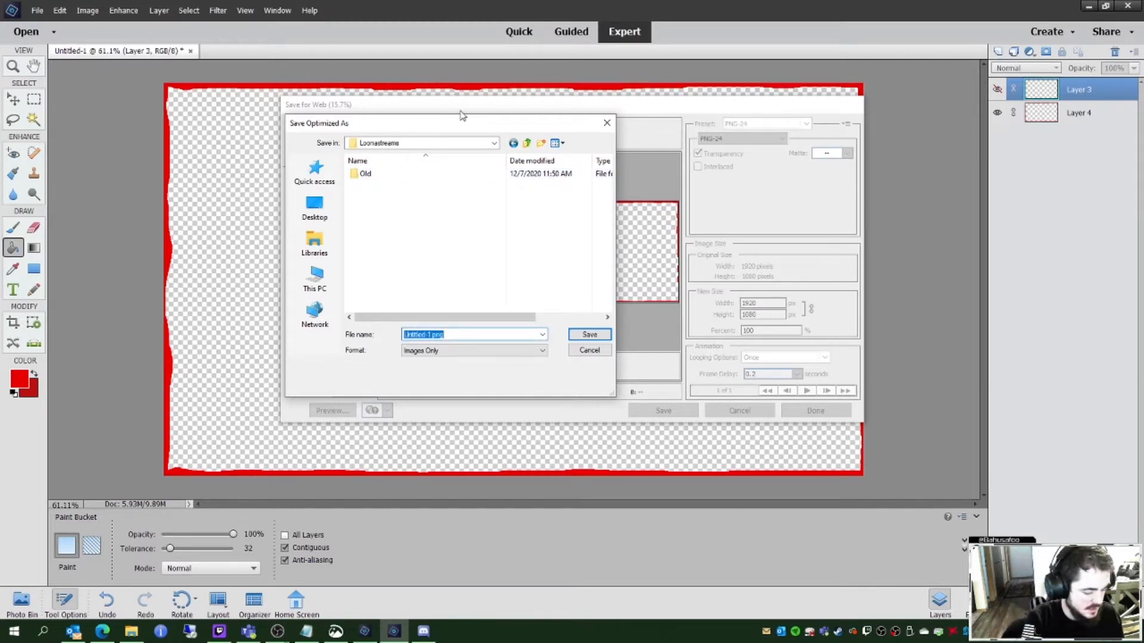
{"action": "type", "text": "Ove"}
{"action": "key", "text": "BackSpace"}
{"action": "key", "text": "BackSpace"}
{"action": "key", "text": "BackSpace"}
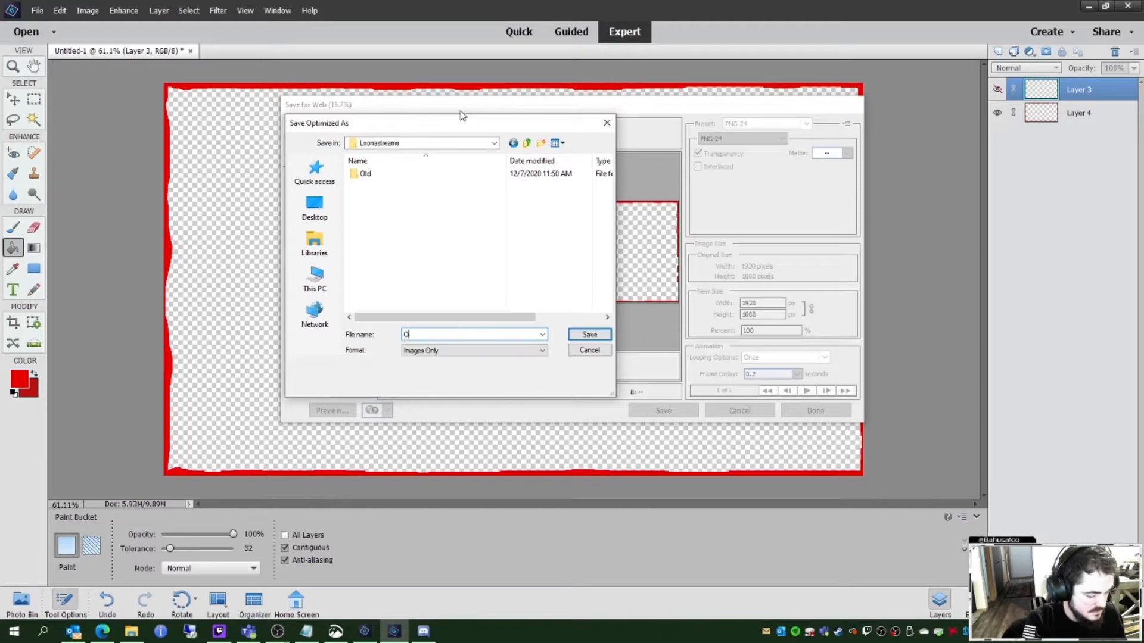
Step: Create a folder named Rainbow Unicorn Theme and save the red margin image in it as Outside_Border_Mask
{"action": "right_click", "coordinate": [404, 249]}
{"action": "mouse_move", "coordinate": [449, 386]}
{"action": "left_click", "coordinate": [567, 388]}
{"action": "type", "text": "Rainbo"}
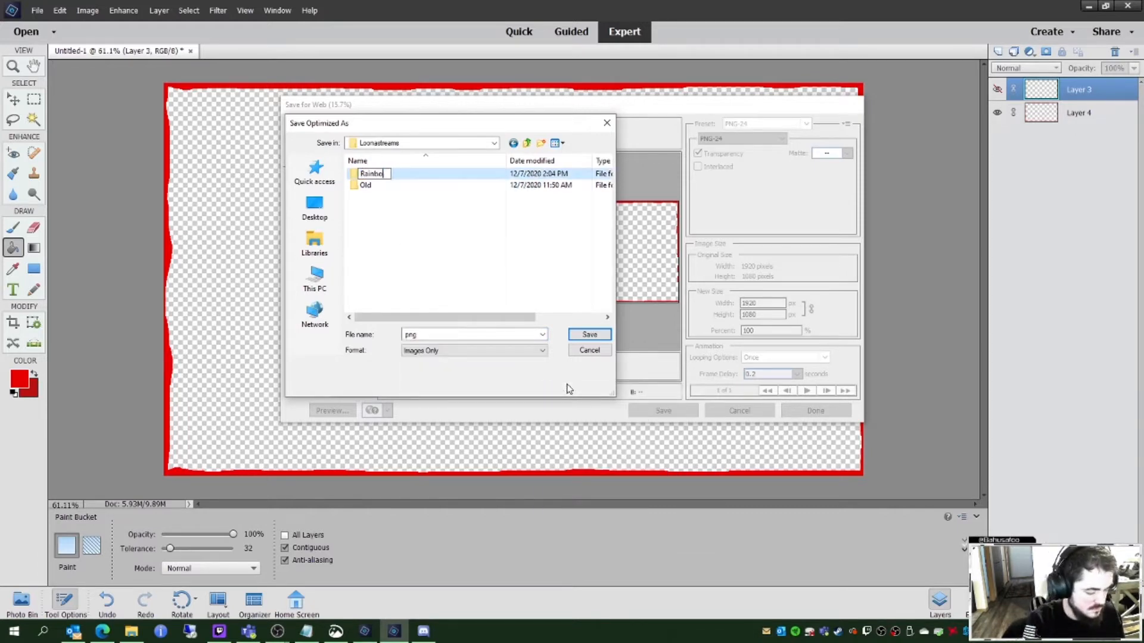
{"action": "type", "text": "w Unicorn Theme"}
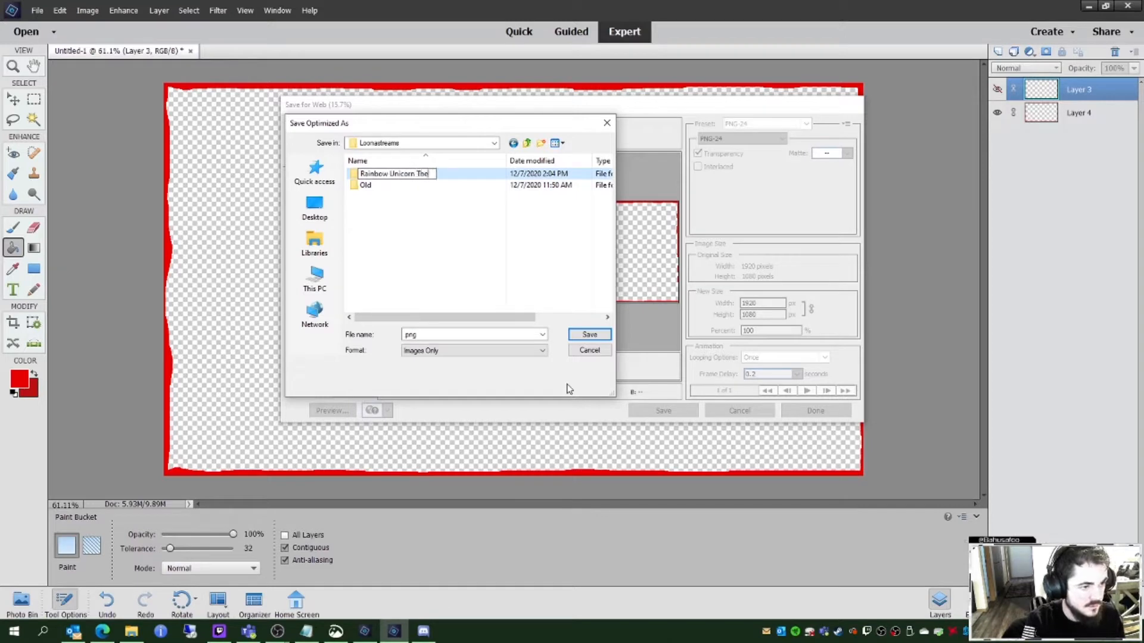
{"action": "key", "text": "Return"}
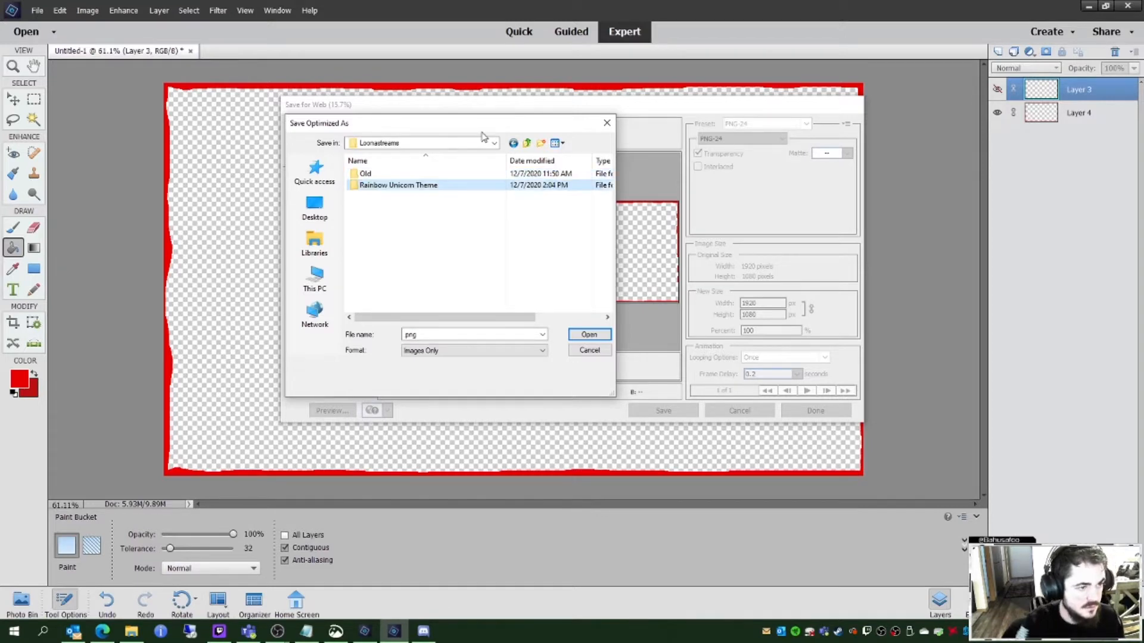
{"action": "double_click", "coordinate": [418, 185]}
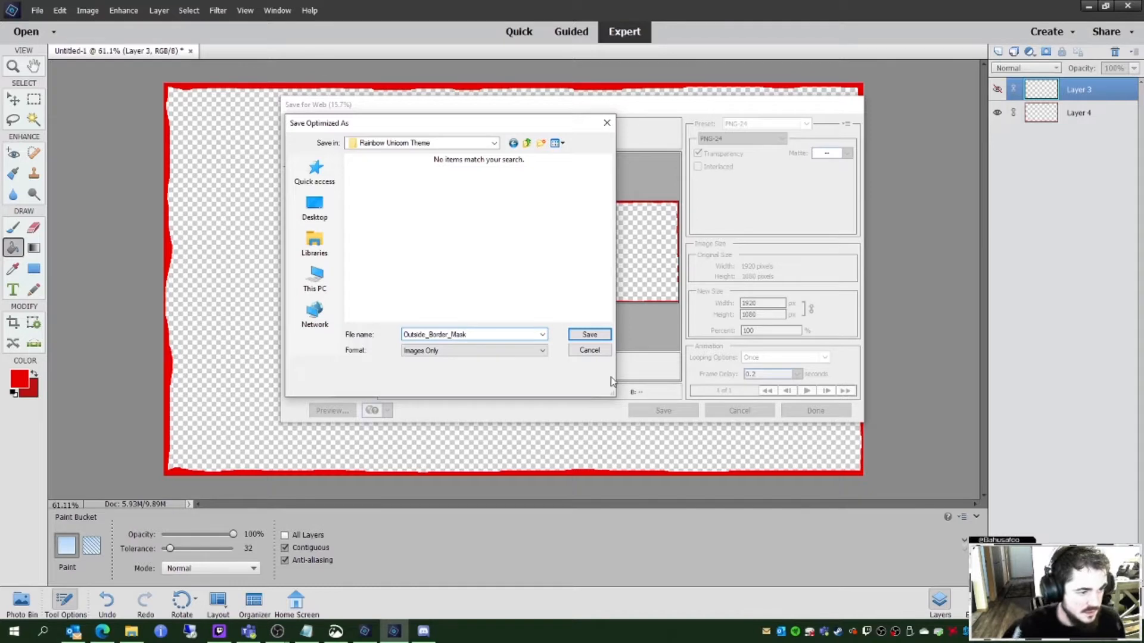
{"action": "left_click", "coordinate": [589, 335]}
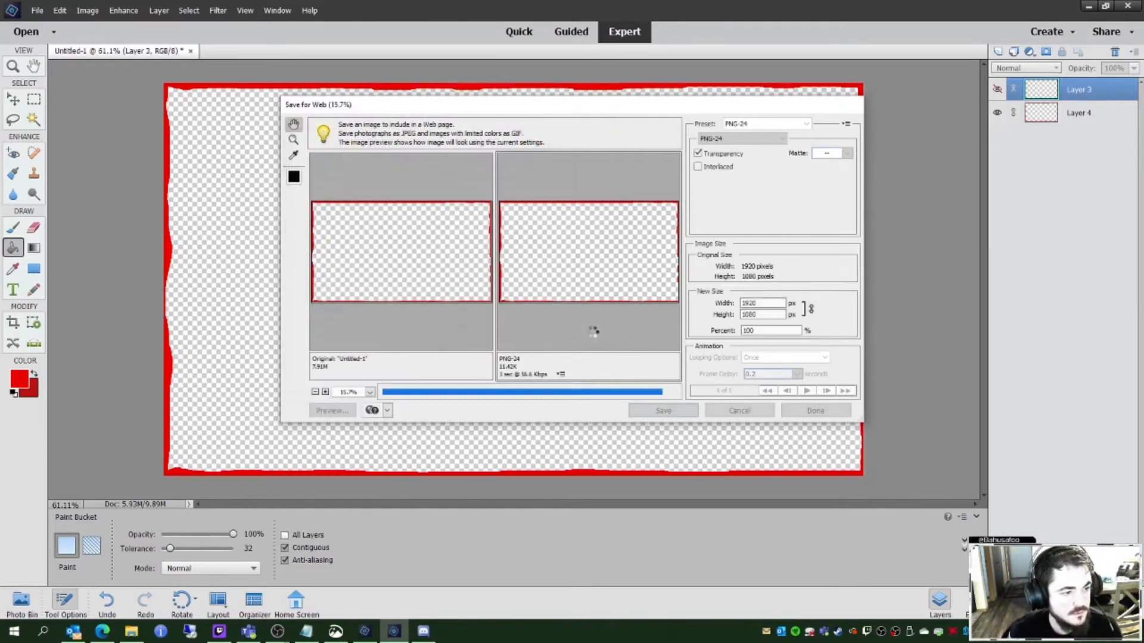
Step: Show only the black border layer and save it for the web in the Rainbow Unicorn Theme folder as Outside_Border_Outline.png
{"action": "left_click", "coordinate": [996, 88]}
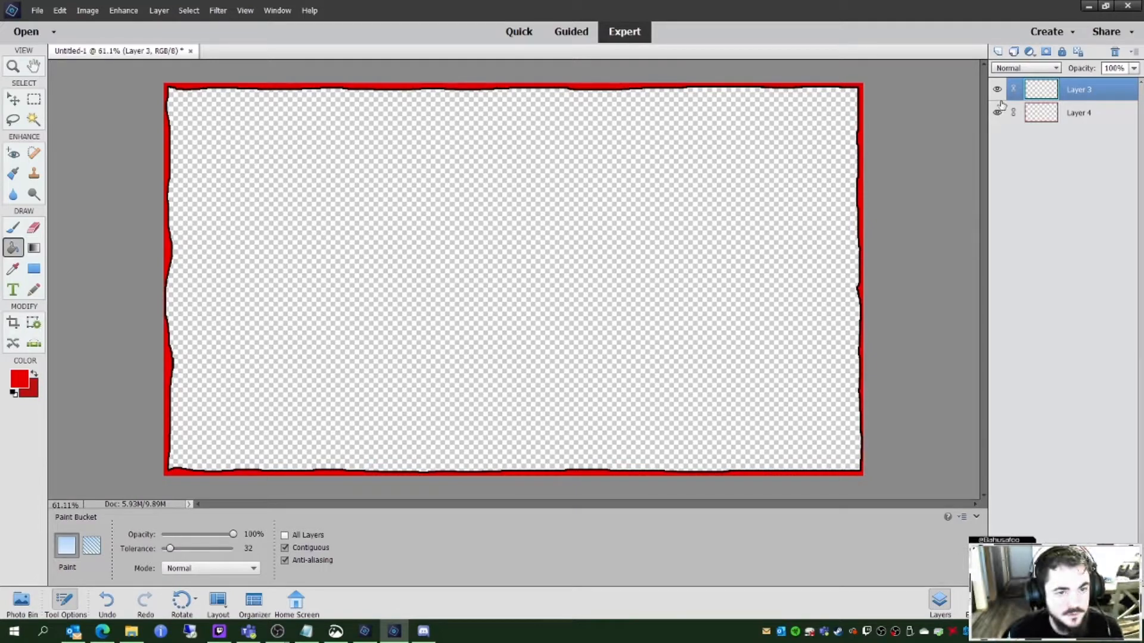
{"action": "left_click", "coordinate": [997, 113]}
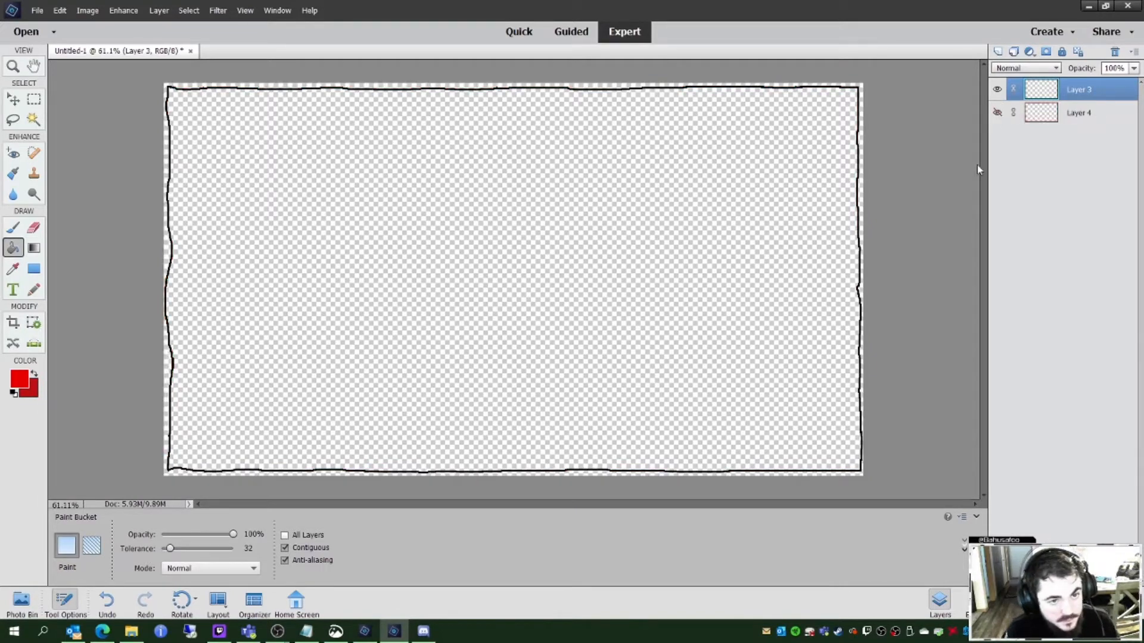
{"action": "left_click", "coordinate": [37, 11]}
{"action": "left_click", "coordinate": [66, 131]}
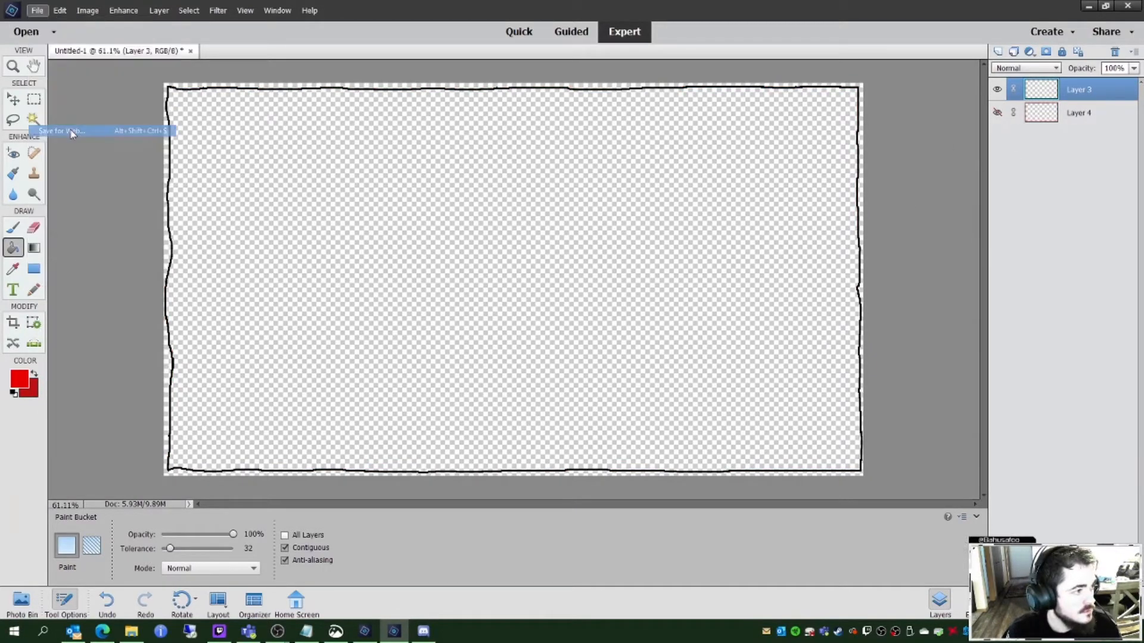
{"action": "left_click", "coordinate": [661, 410]}
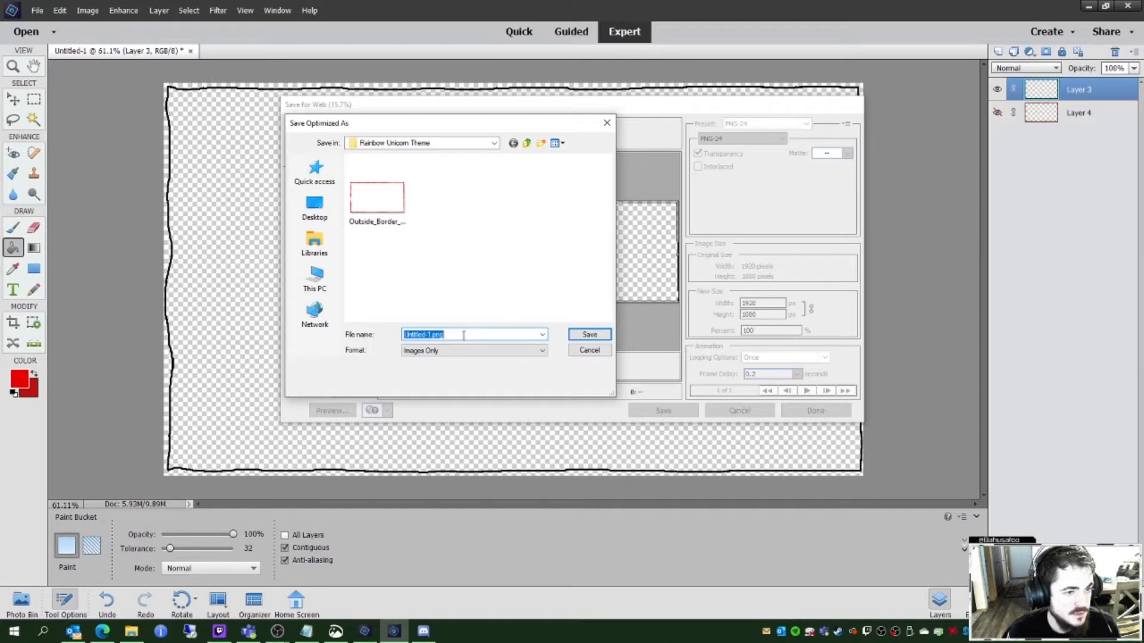
{"action": "left_click", "coordinate": [399, 224]}
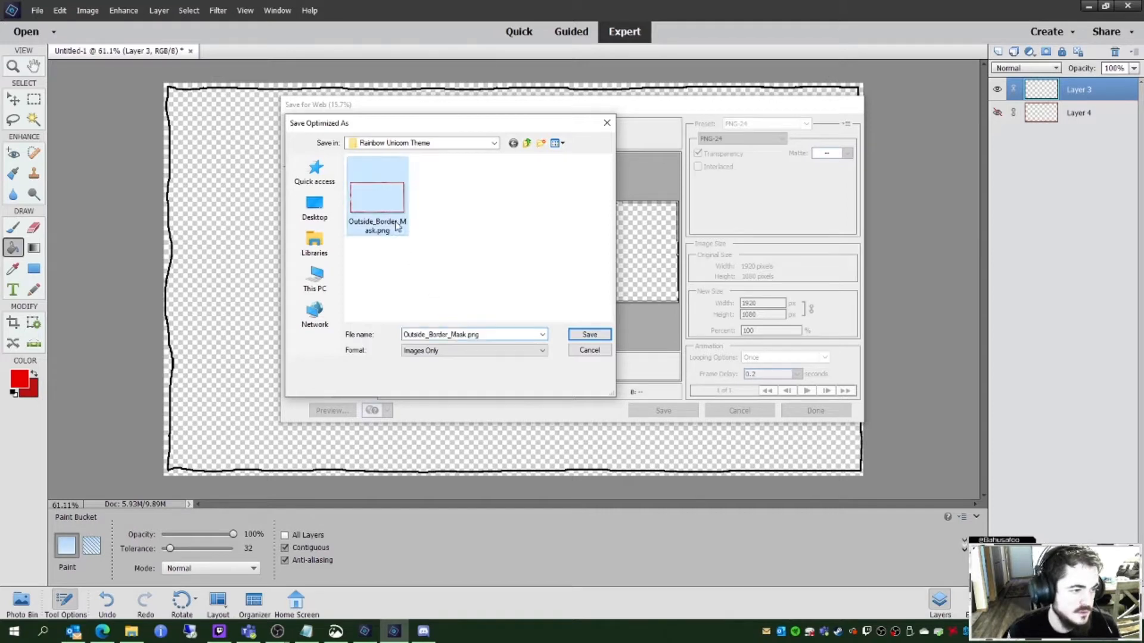
{"action": "double_click", "coordinate": [451, 334]}
{"action": "left_click_drag", "start_coordinate": [452, 336], "coordinate": [457, 334]}
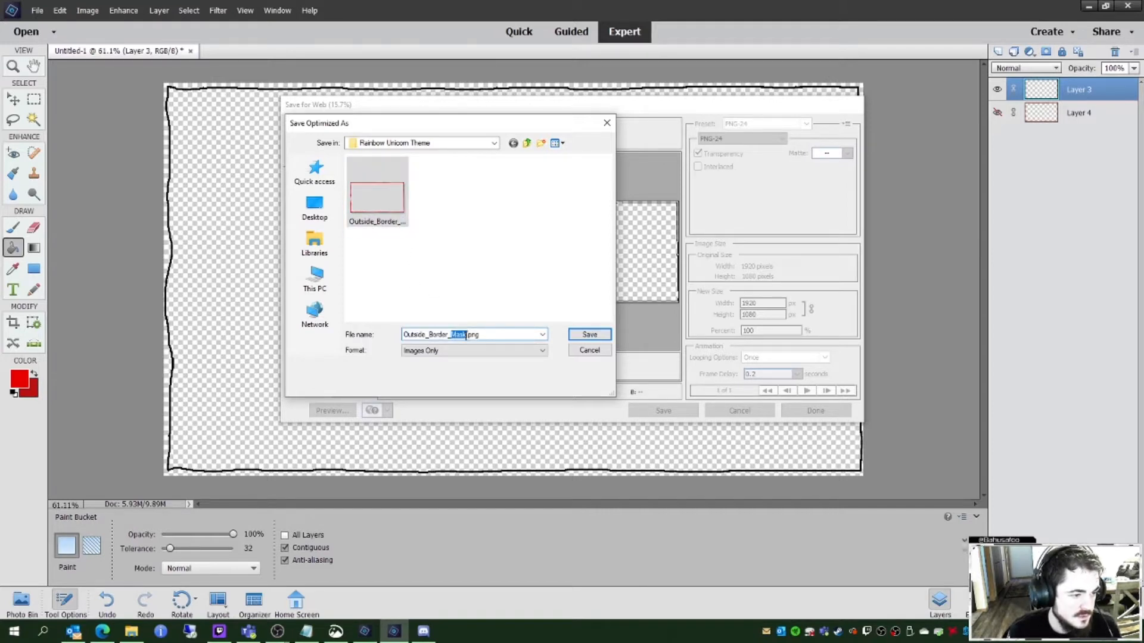
{"action": "type", "text": "Outline"}
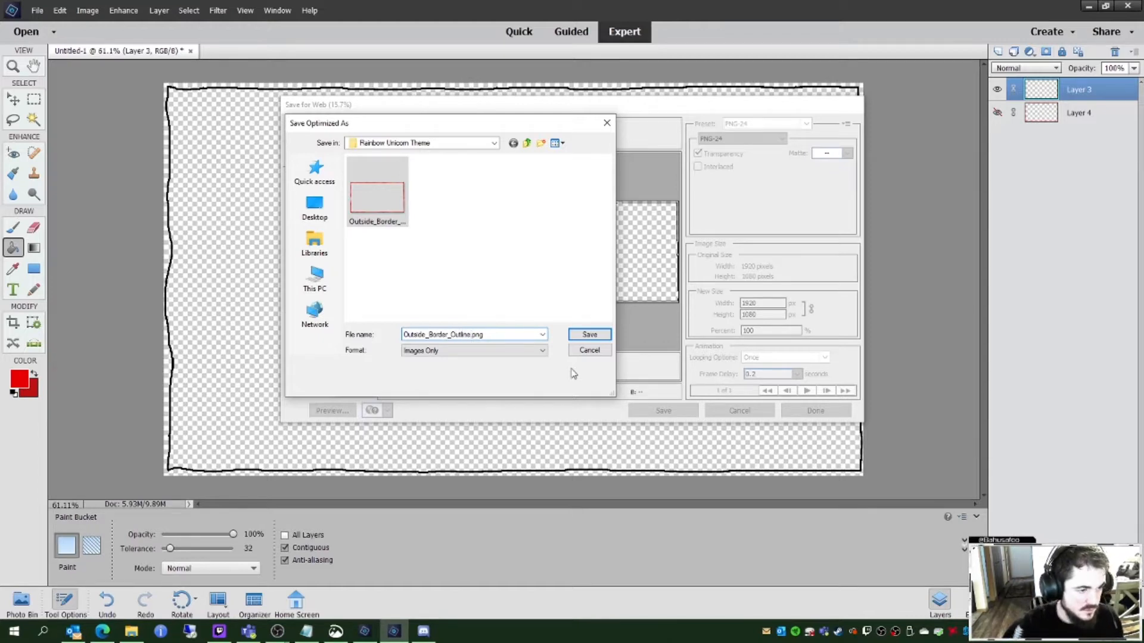
{"action": "left_click", "coordinate": [590, 336]}
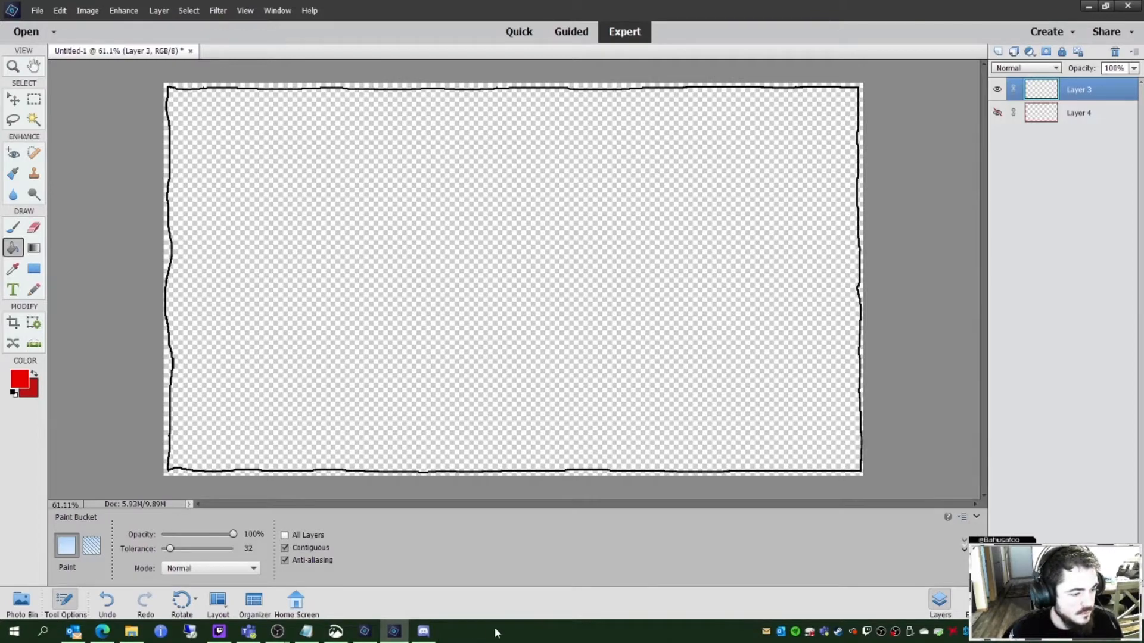
Step: Launch HitFilm Express and create a new 1920 × 1080 project with a frame rate of 30
{"action": "left_click", "coordinate": [13, 632]}
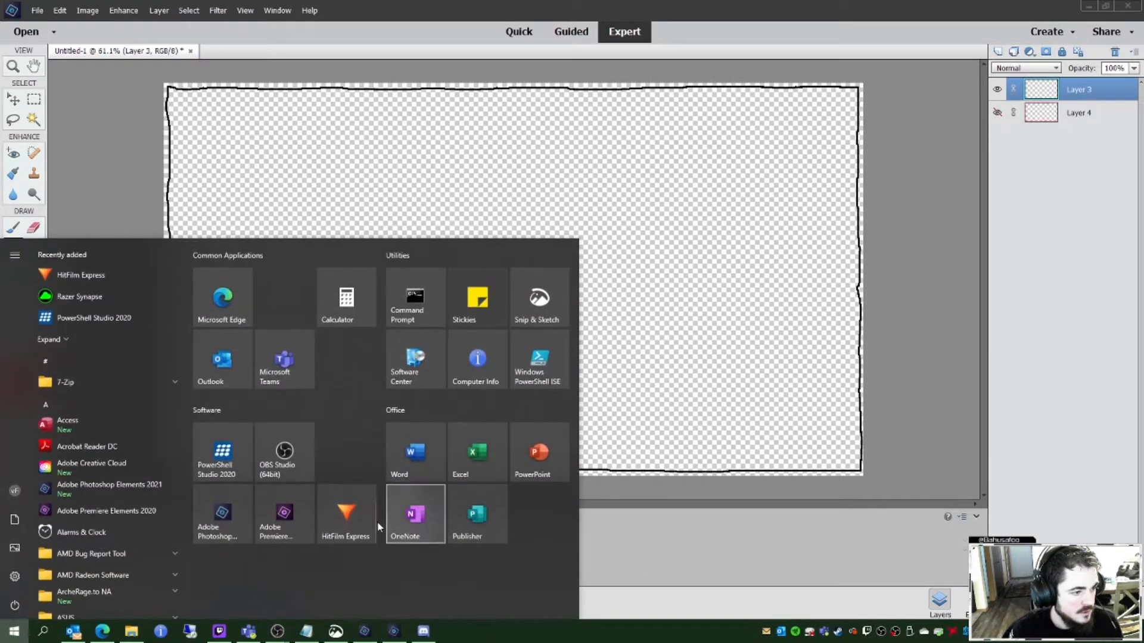
{"action": "left_click", "coordinate": [352, 517]}
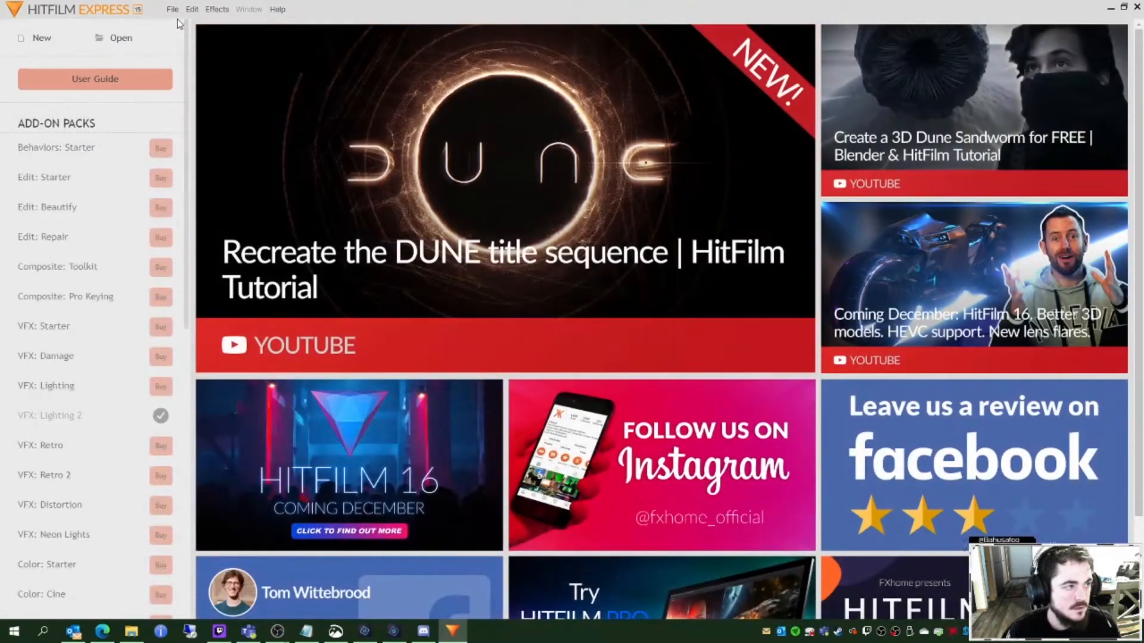
{"action": "left_click", "coordinate": [172, 8]}
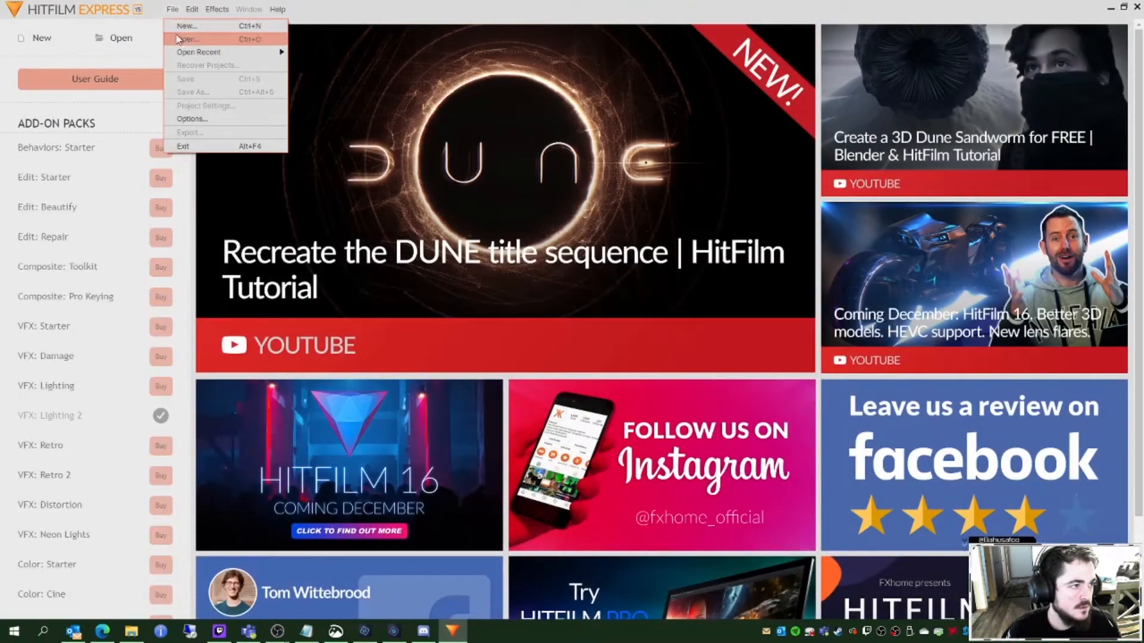
{"action": "left_click", "coordinate": [181, 25]}
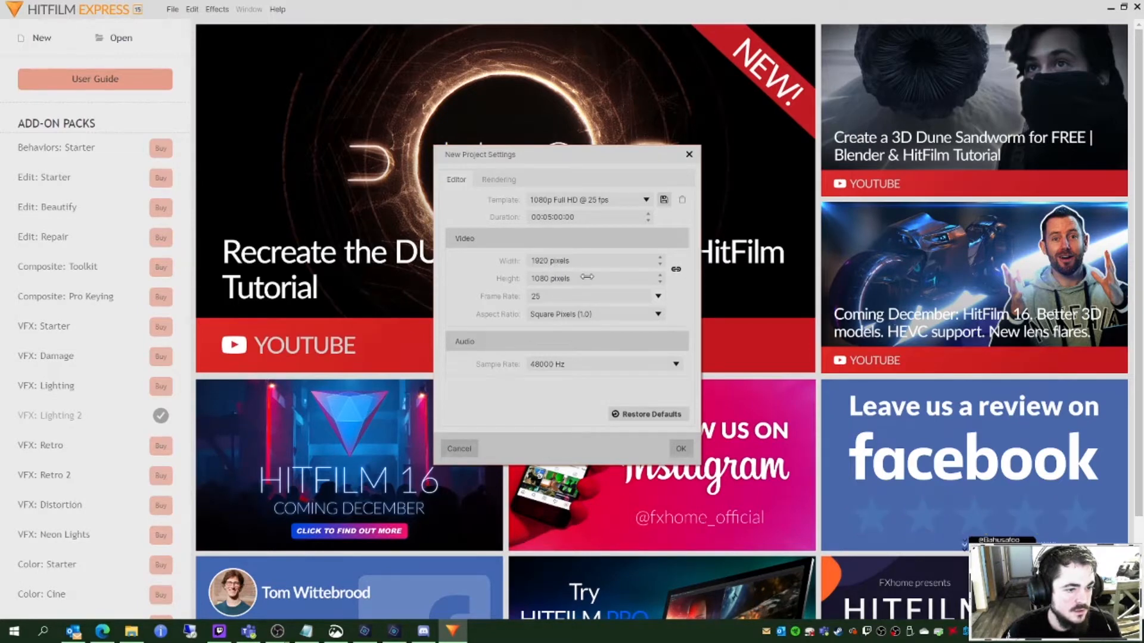
{"action": "left_click", "coordinate": [659, 297]}
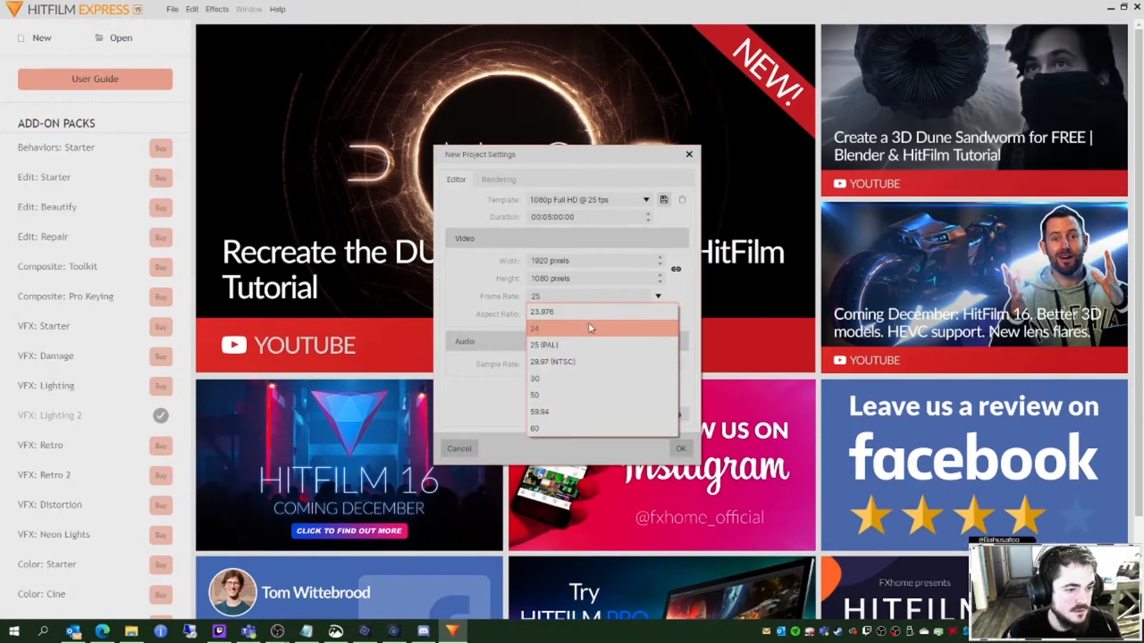
{"action": "left_click", "coordinate": [577, 383]}
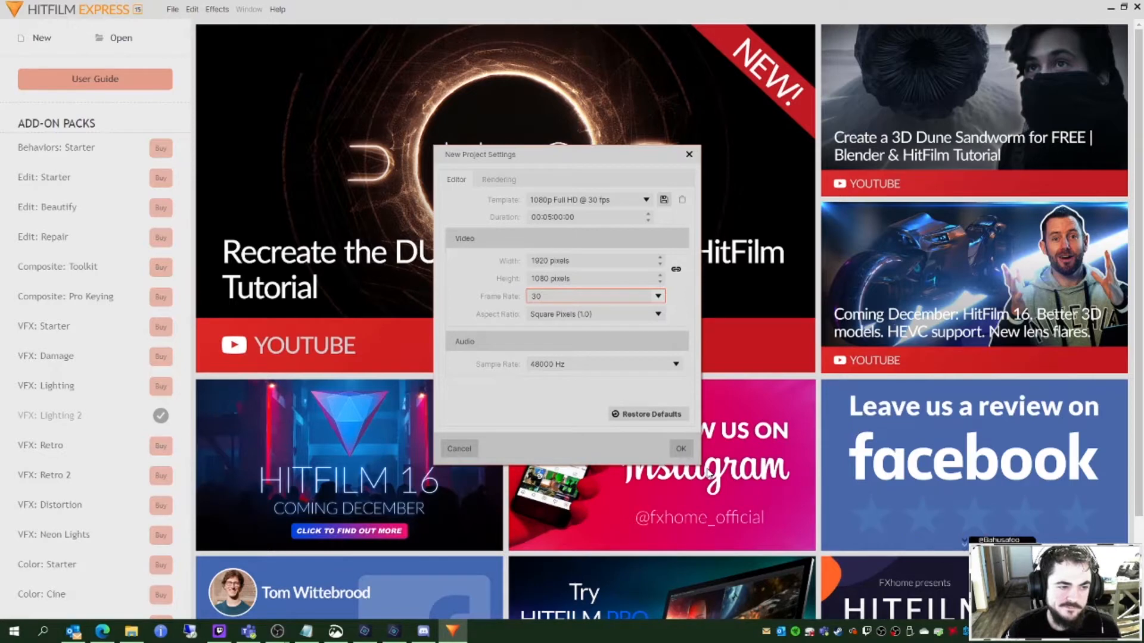
{"action": "left_click", "coordinate": [679, 450]}
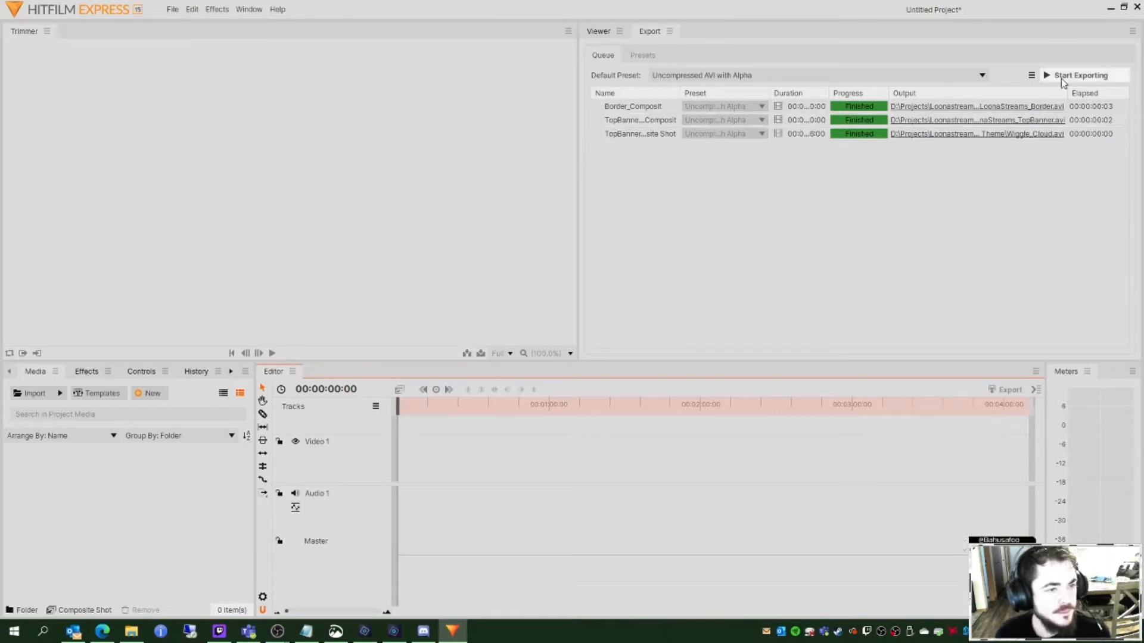
Step: Clear the finished exports from the export queue and switch back to the Viewer
{"action": "right_click", "coordinate": [1002, 212]}
{"action": "left_click", "coordinate": [1034, 285]}
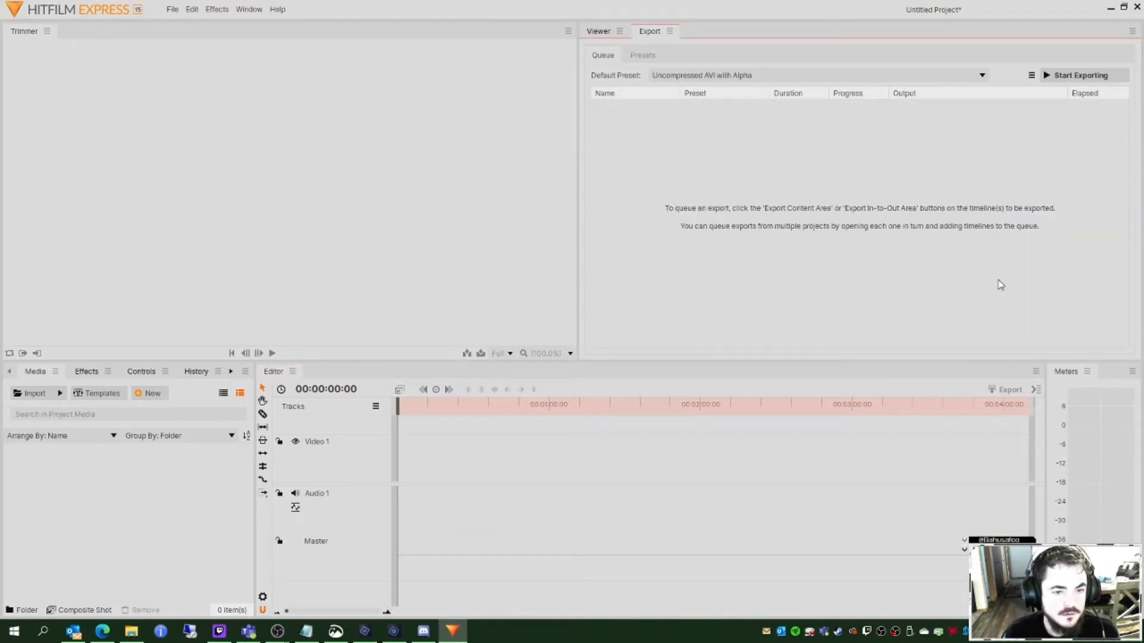
{"action": "left_click", "coordinate": [598, 32]}
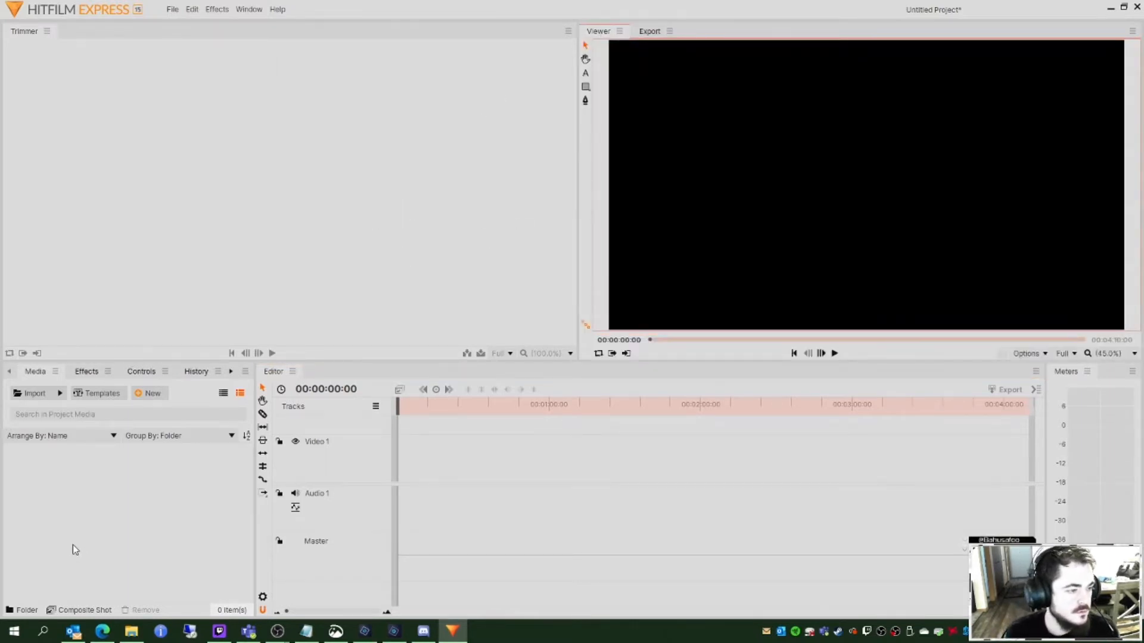
Step: Import Outside_Border_Mask.png and Outside_Border_Outline.png, and place the mask image at the start of the Video 1 track
{"action": "left_click", "coordinate": [30, 393]}
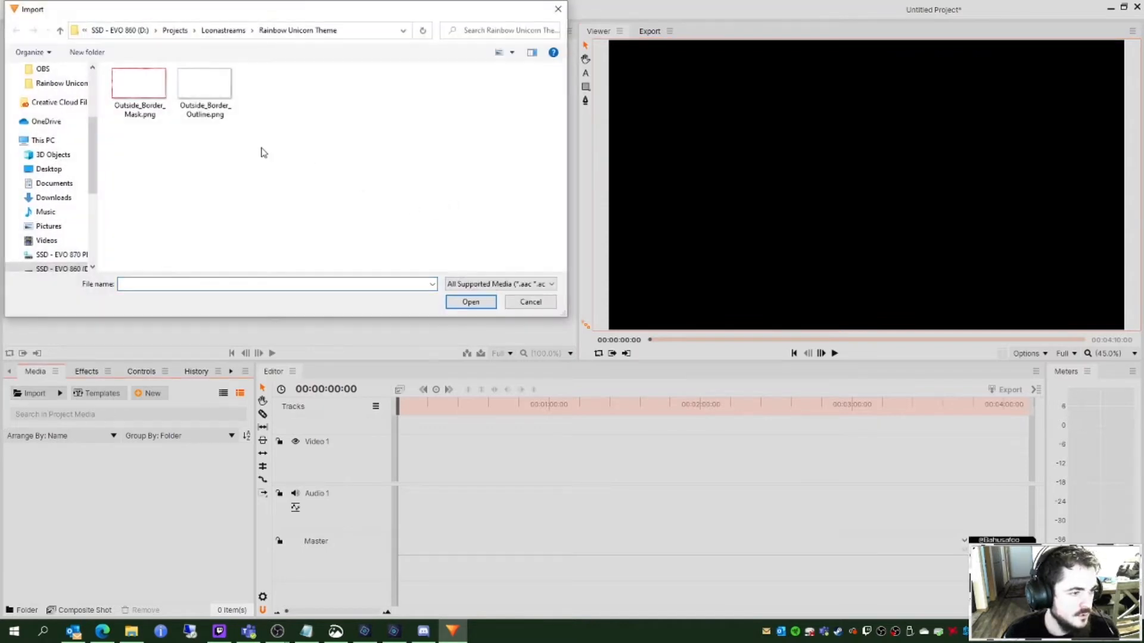
{"action": "left_click_drag", "start_coordinate": [343, 135], "coordinate": [116, 62]}
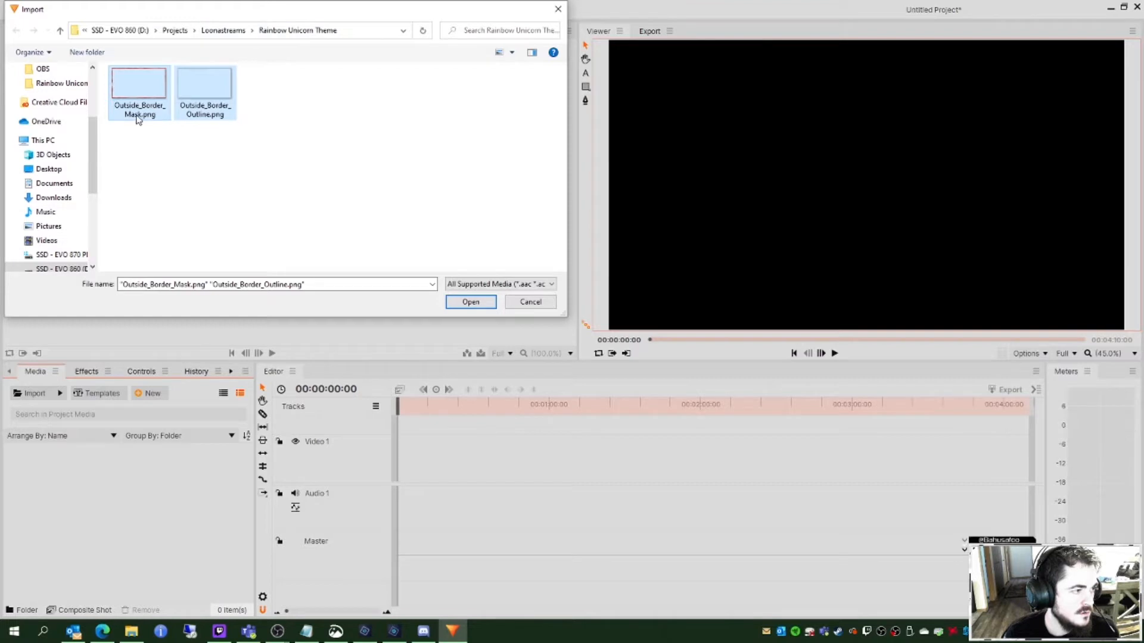
{"action": "left_click", "coordinate": [470, 302]}
{"action": "left_click", "coordinate": [238, 534]}
{"action": "left_click_drag", "start_coordinate": [96, 463], "coordinate": [405, 465]}
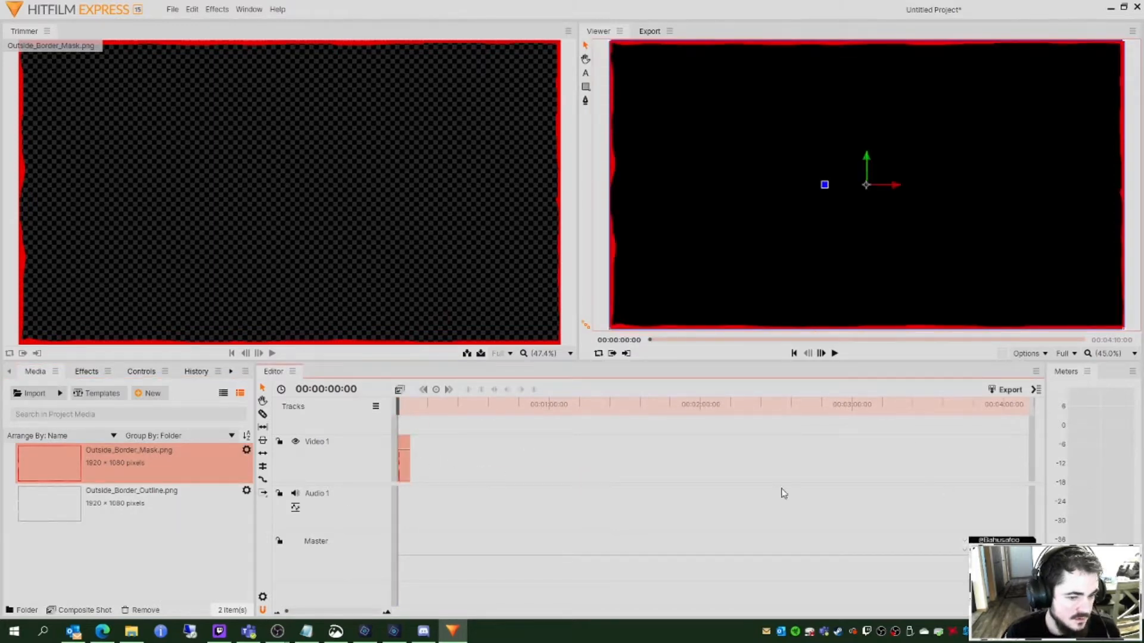
Step: Turn the mask clip on the Video 1 track into a composite shot named Outside Border Composit and expand its mask layer
{"action": "right_click", "coordinate": [405, 451]}
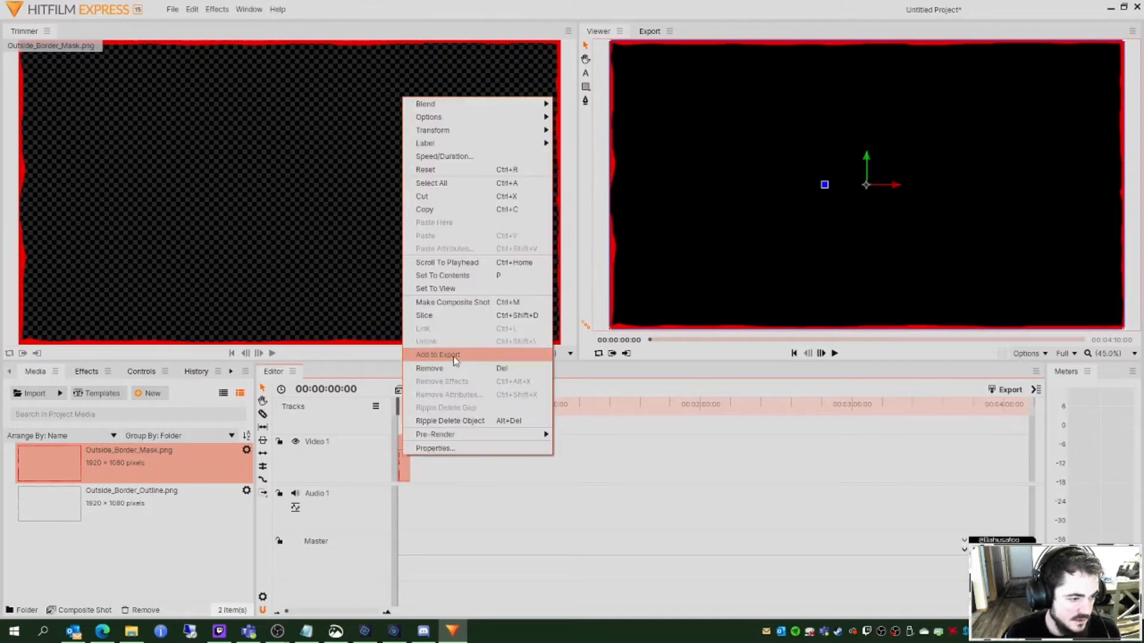
{"action": "left_click", "coordinate": [456, 302]}
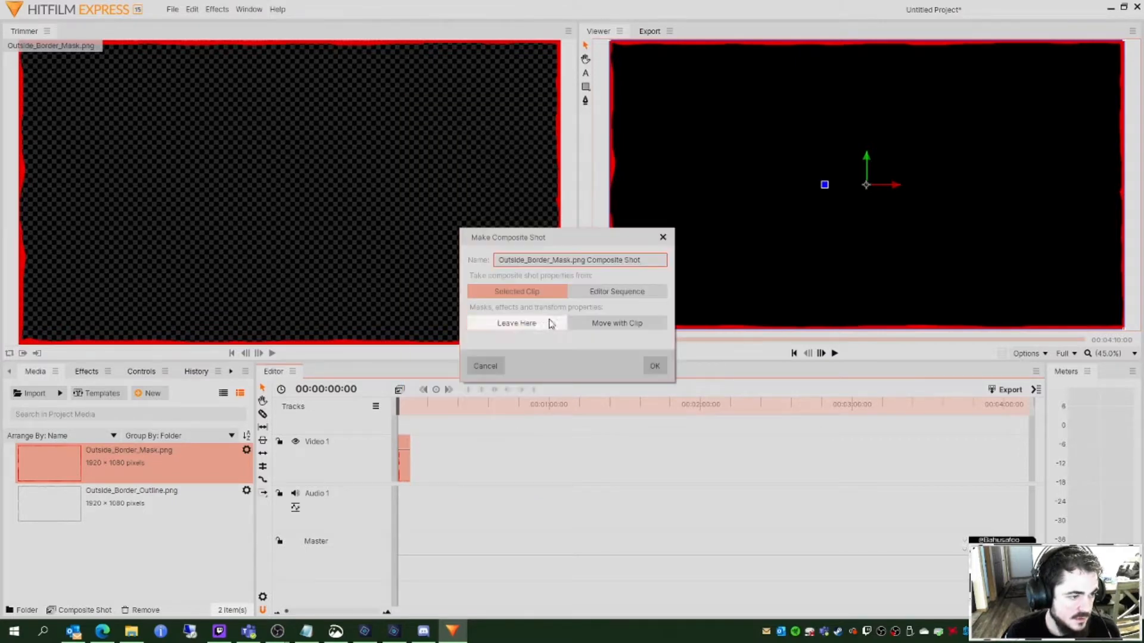
{"action": "left_click_drag", "start_coordinate": [650, 259], "coordinate": [467, 253]}
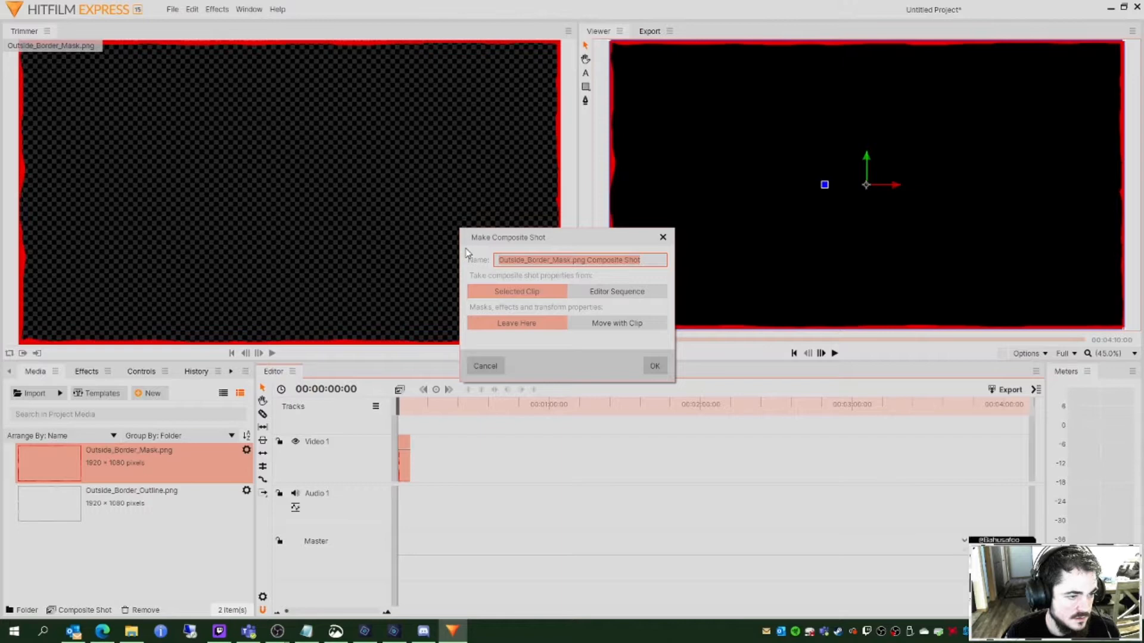
{"action": "type", "text": "Outs"}
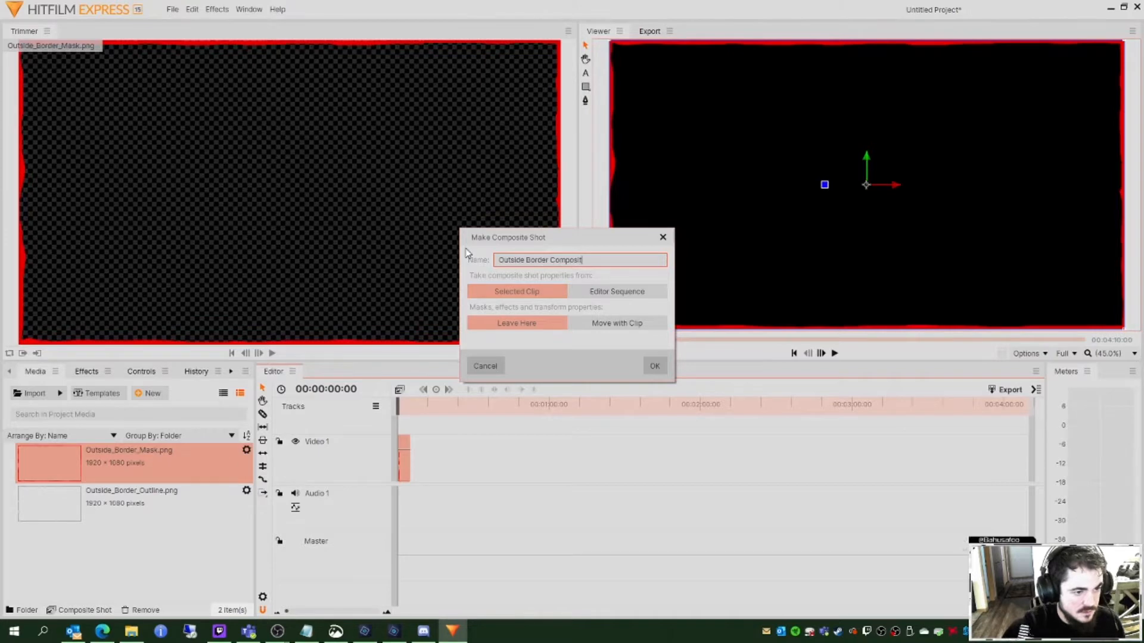
{"action": "key", "text": "Return"}
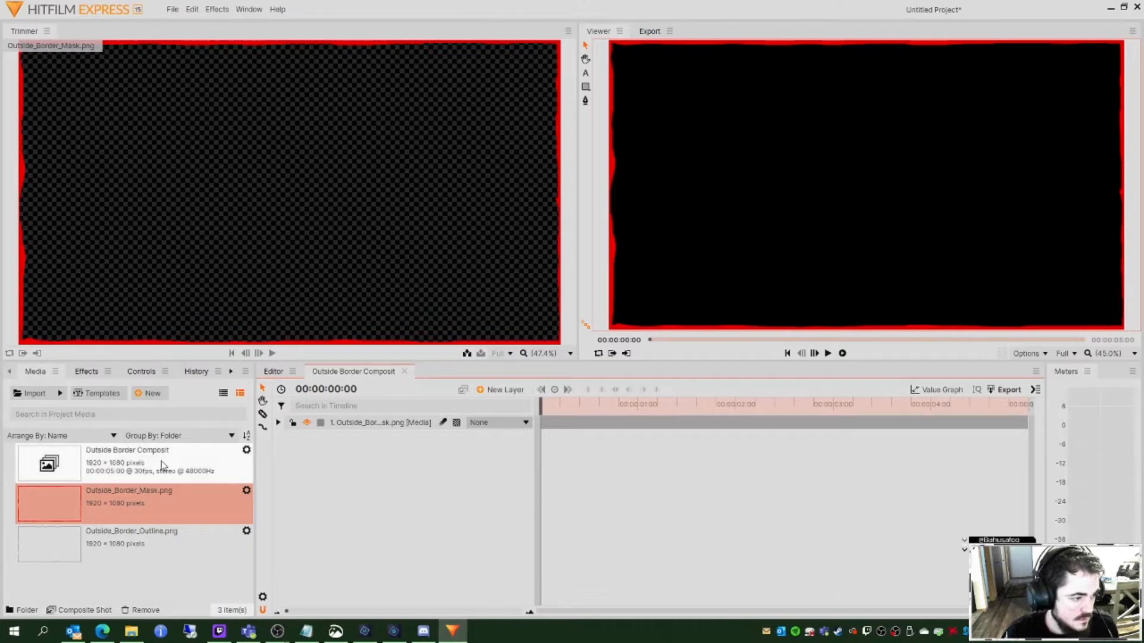
{"action": "left_click", "coordinate": [122, 474]}
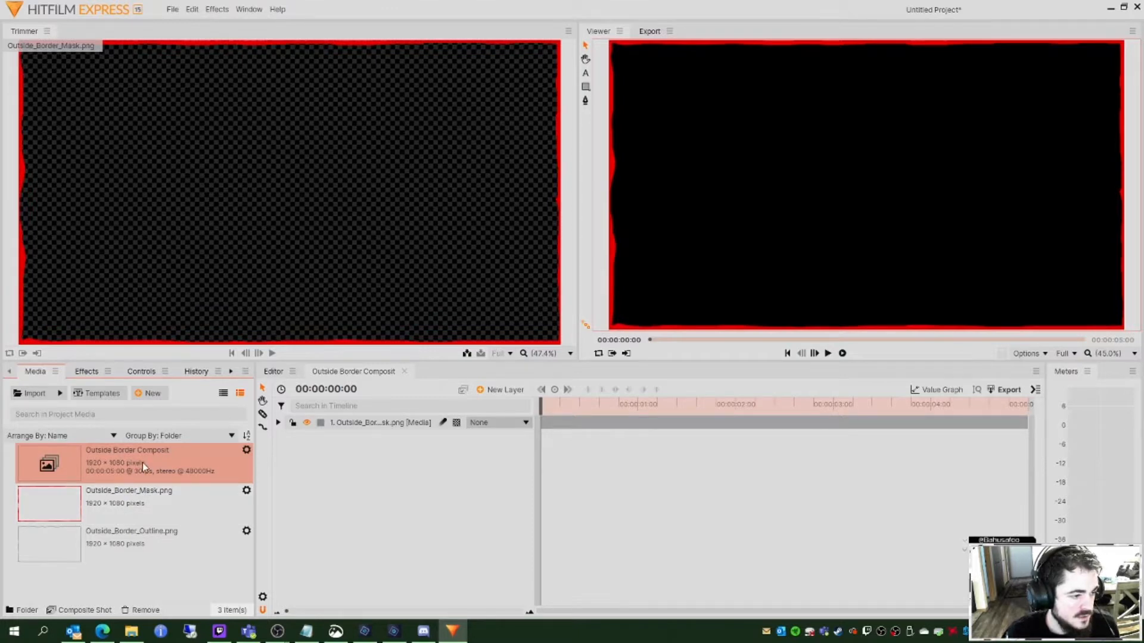
{"action": "left_click", "coordinate": [278, 423]}
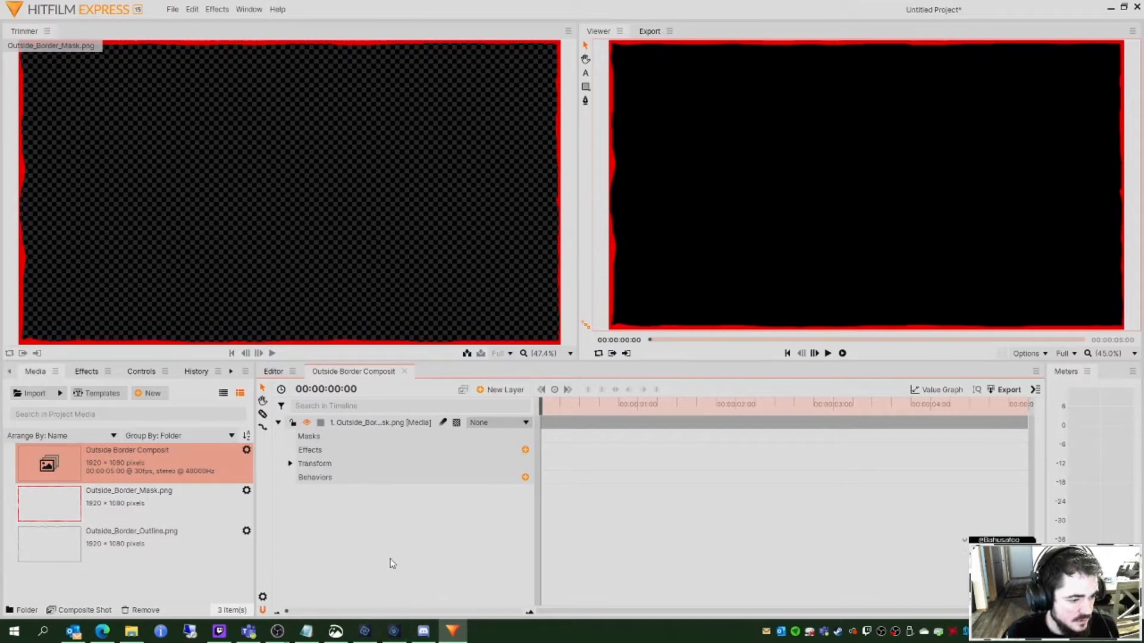
Step: Switch to Photoshop Elements and create a new blank 1920 × 1920 pixel grayscale file with transparent background contents
{"action": "left_click", "coordinate": [393, 631]}
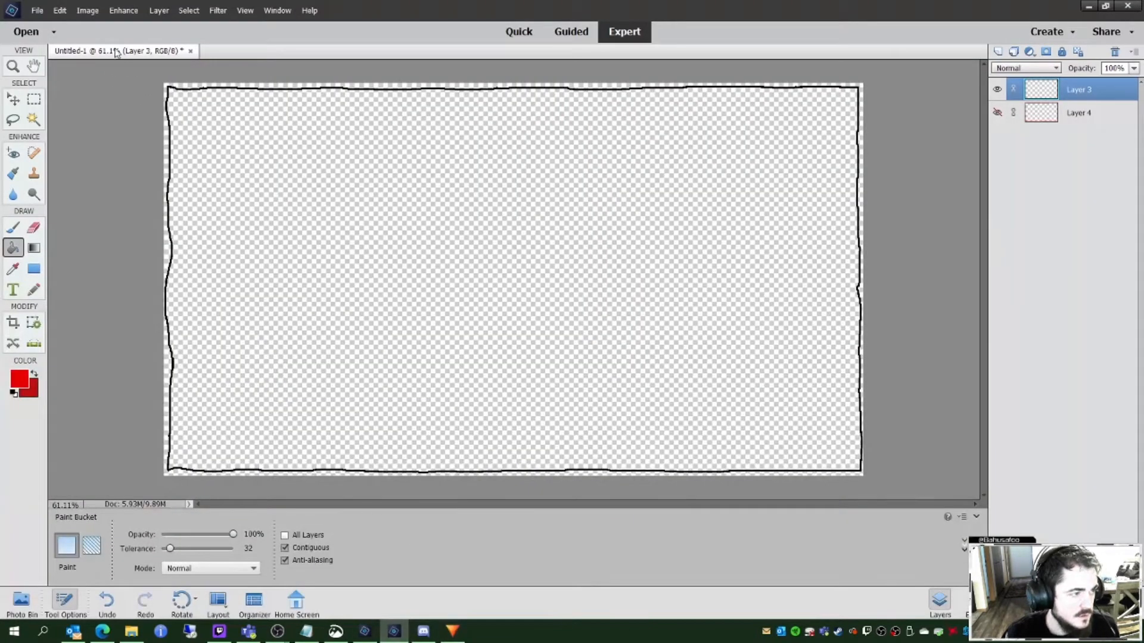
{"action": "left_click", "coordinate": [40, 17]}
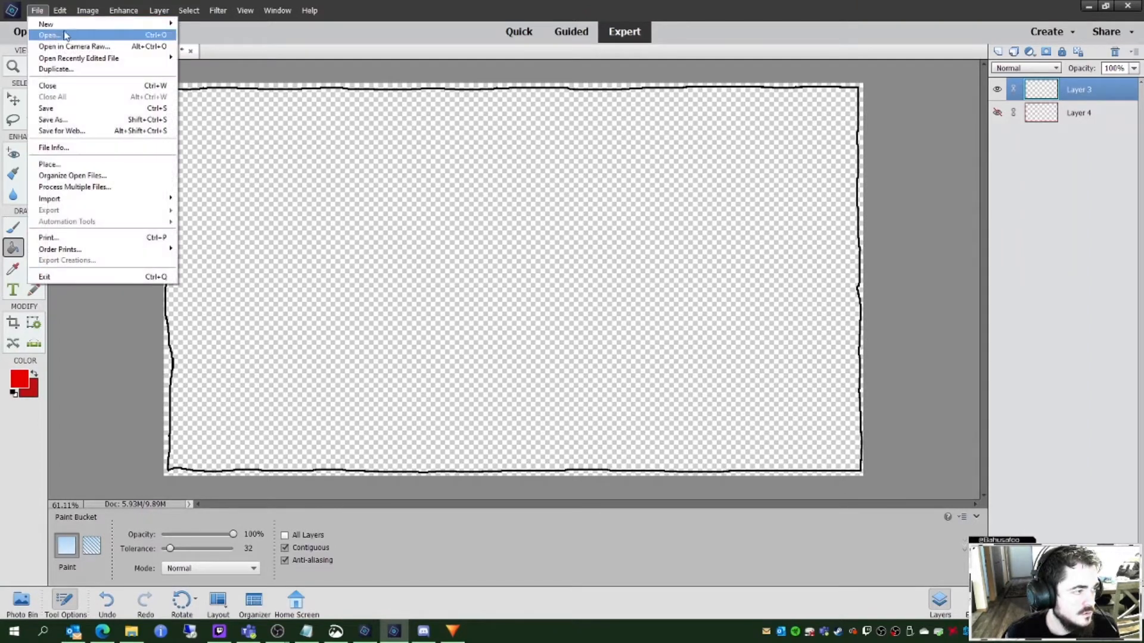
{"action": "mouse_move", "coordinate": [89, 25]}
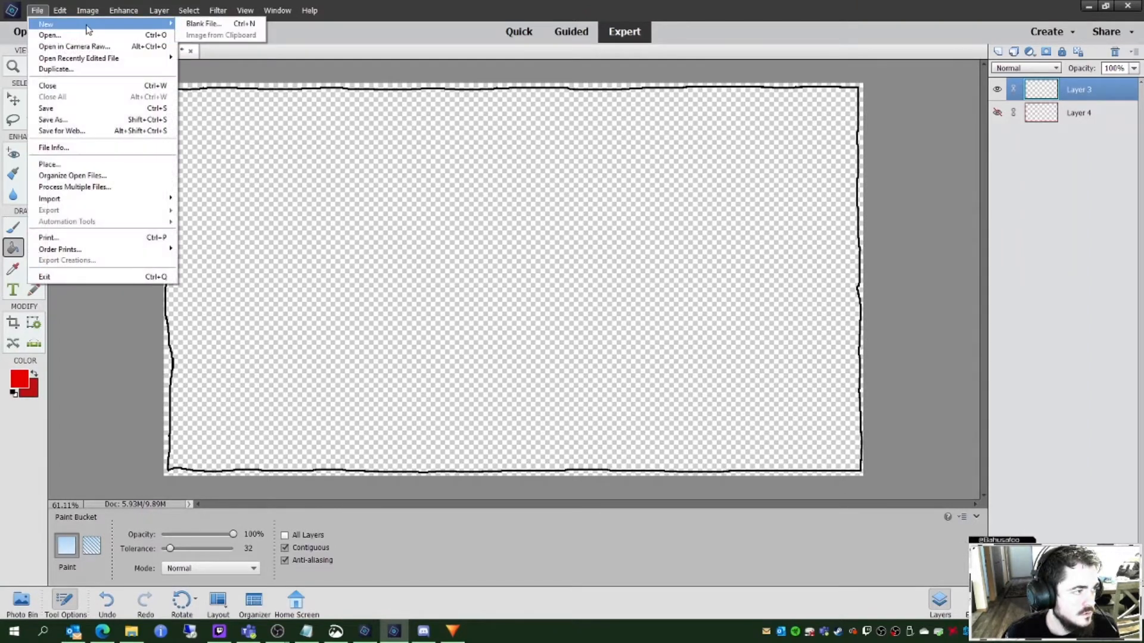
{"action": "left_click", "coordinate": [192, 25]}
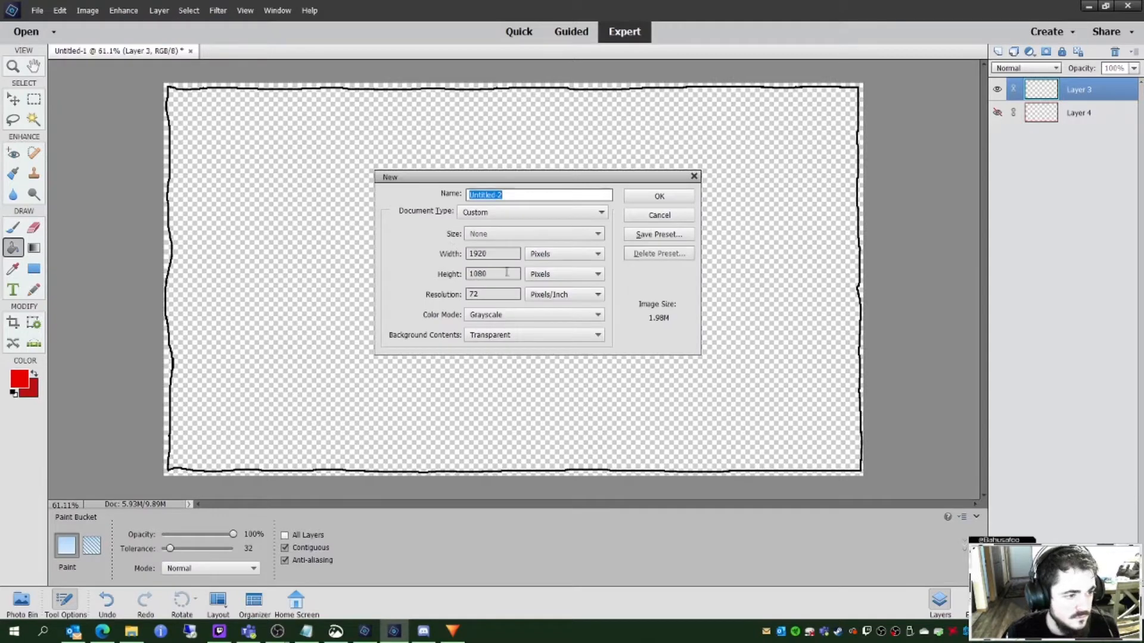
{"action": "left_click", "coordinate": [431, 271]}
{"action": "type", "text": "1920"}
{"action": "left_click", "coordinate": [675, 200]}
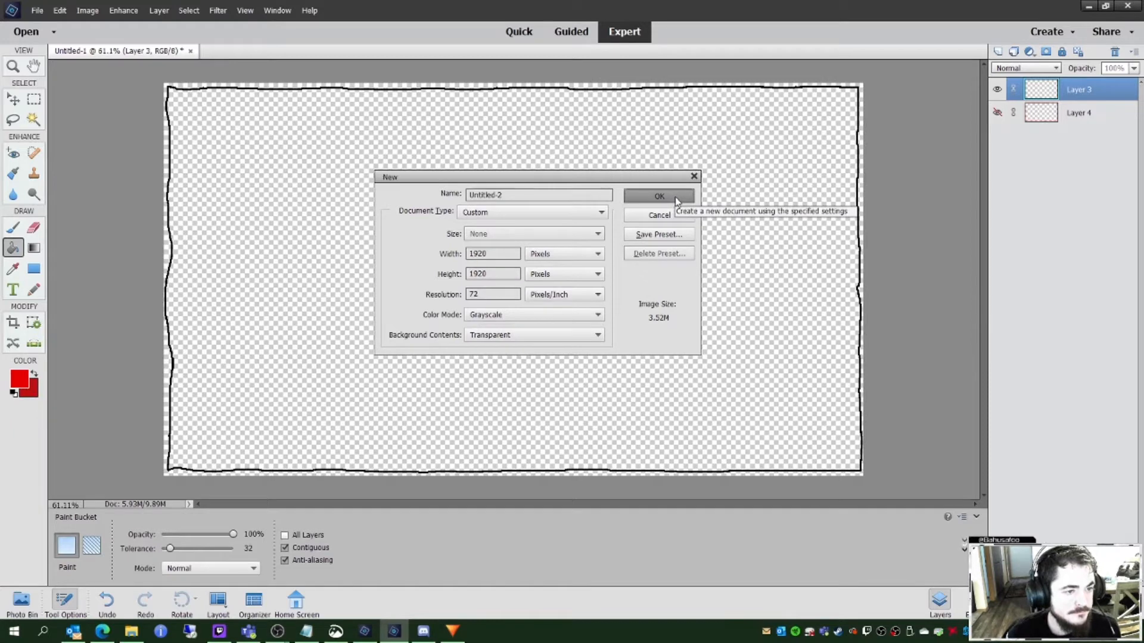
{"action": "left_click", "coordinate": [637, 200]}
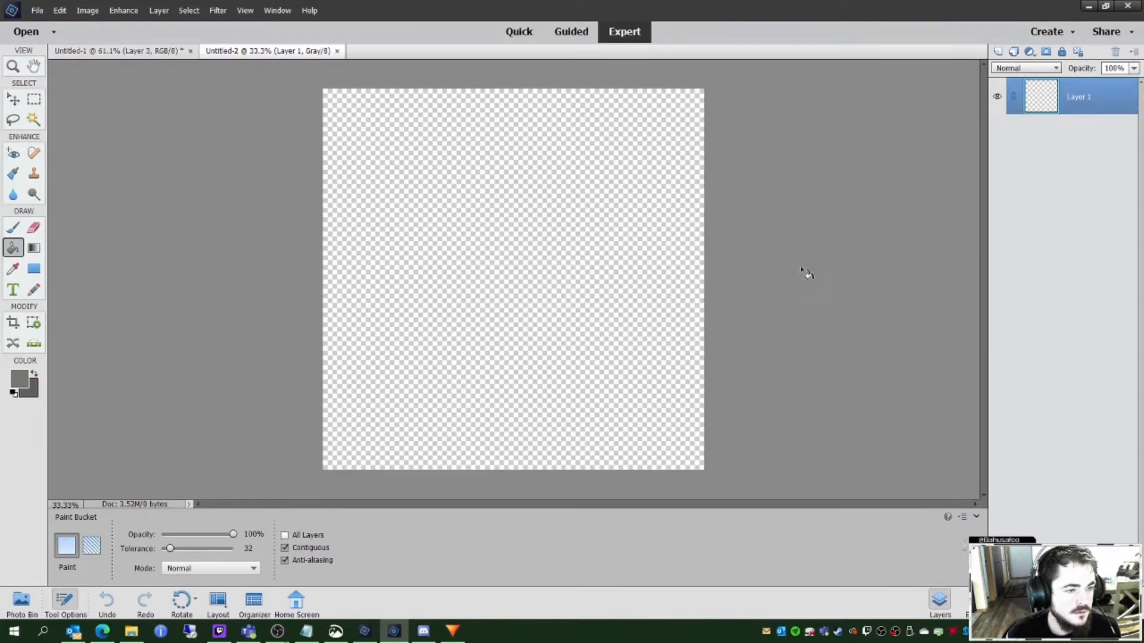
Step: Choose the Gradient tool with the rainbow preset and apply a linear gradient horizontally across the blank canvas
{"action": "left_click", "coordinate": [36, 270]}
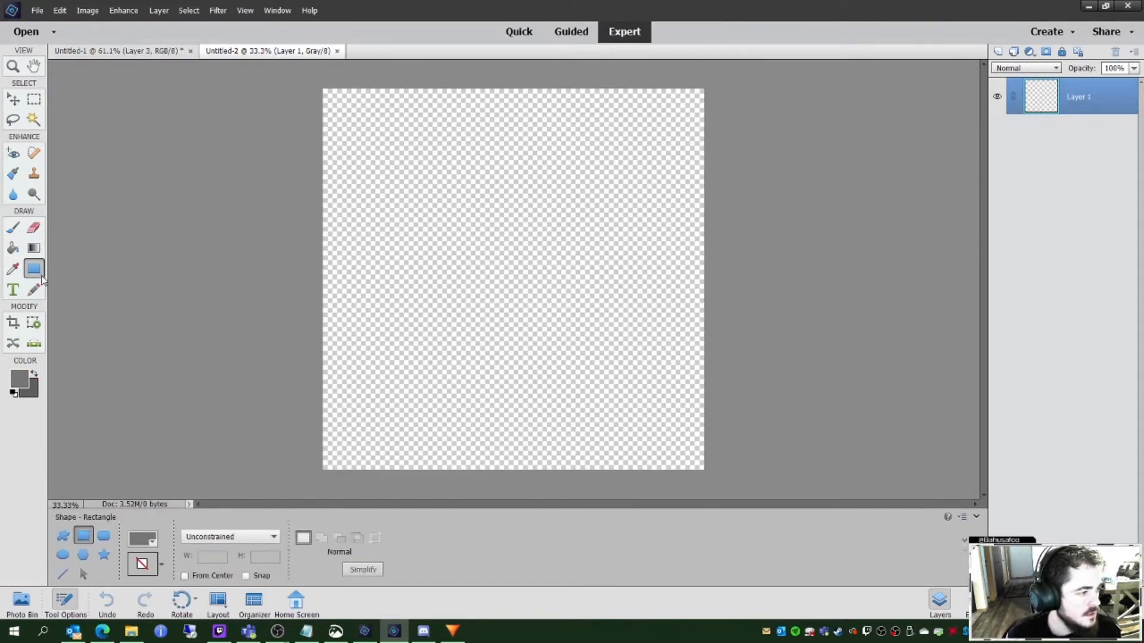
{"action": "left_click", "coordinate": [39, 255]}
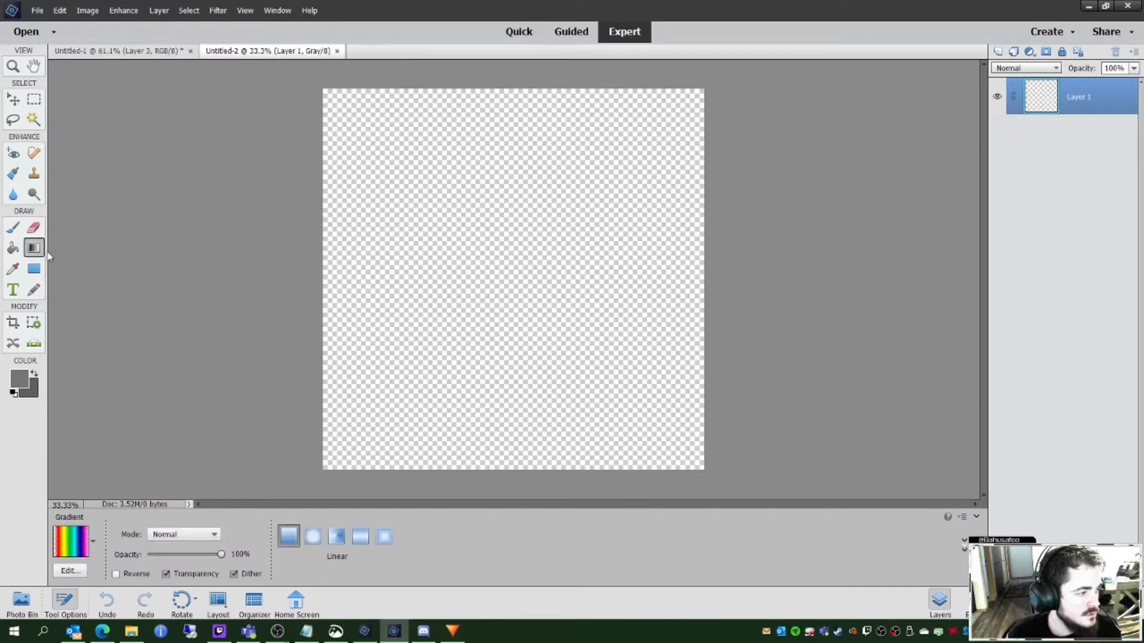
{"action": "left_click", "coordinate": [92, 541]}
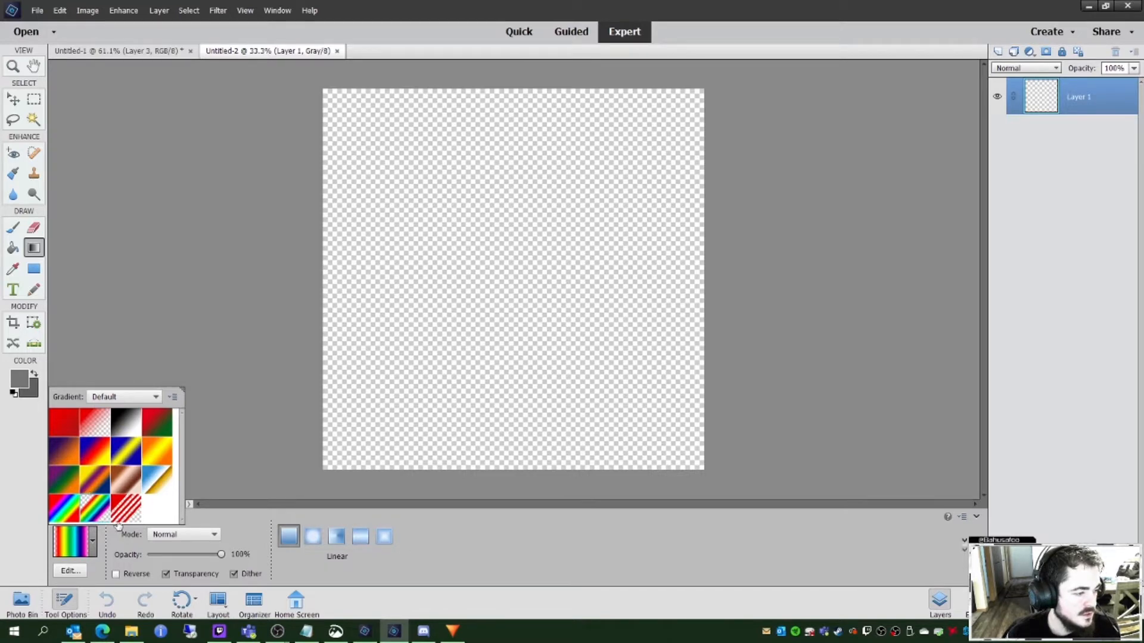
{"action": "left_click", "coordinate": [523, 500]}
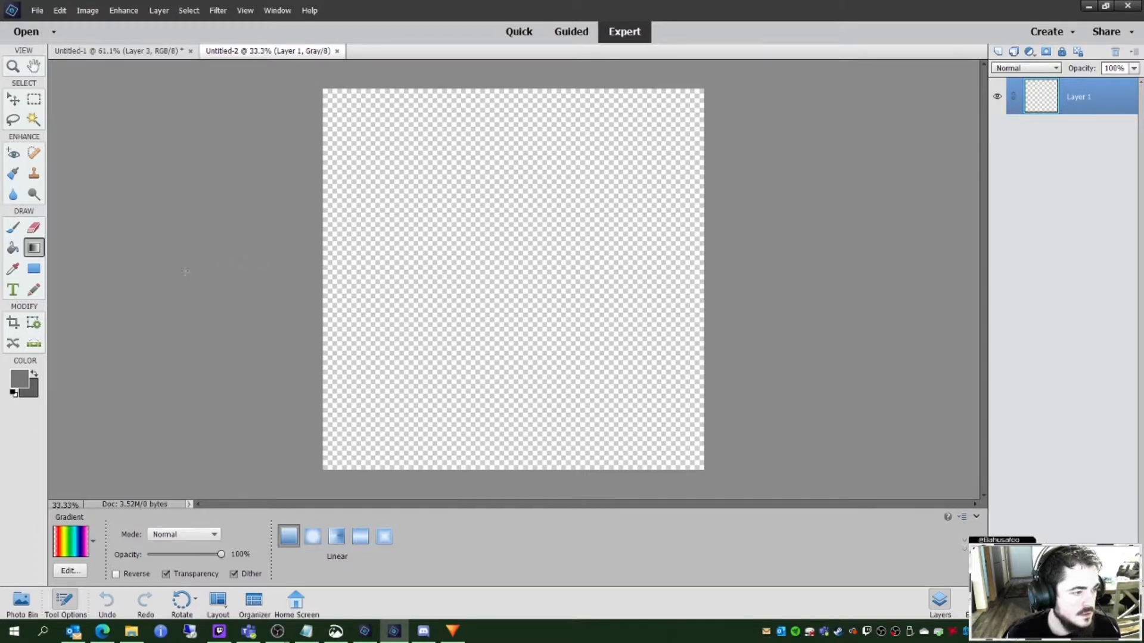
{"action": "left_click_drag", "start_coordinate": [787, 267], "coordinate": [880, 270]}
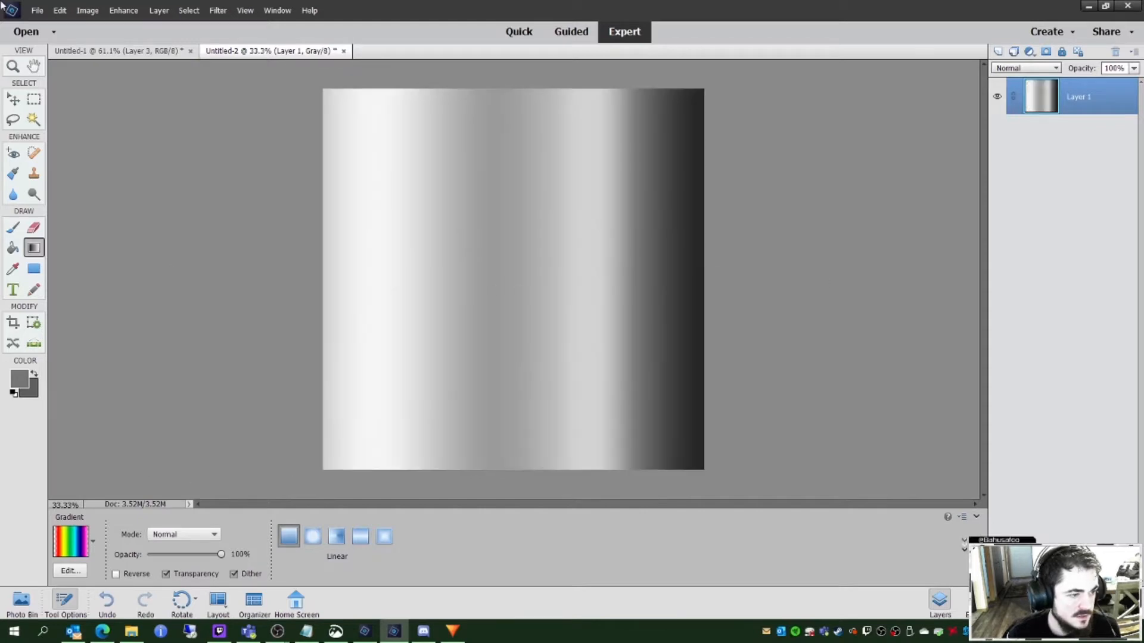
Step: Convert the gradient document's color mode from grayscale to RGB Color
{"action": "left_click", "coordinate": [60, 10]}
{"action": "mouse_move", "coordinate": [77, 5]}
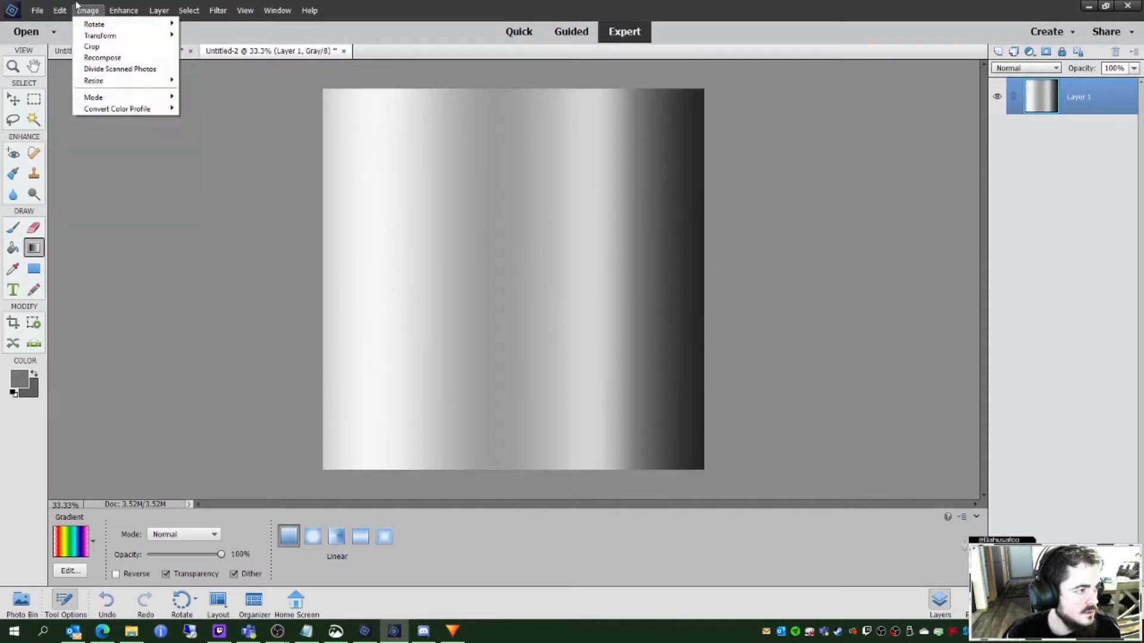
{"action": "mouse_move", "coordinate": [166, 97]}
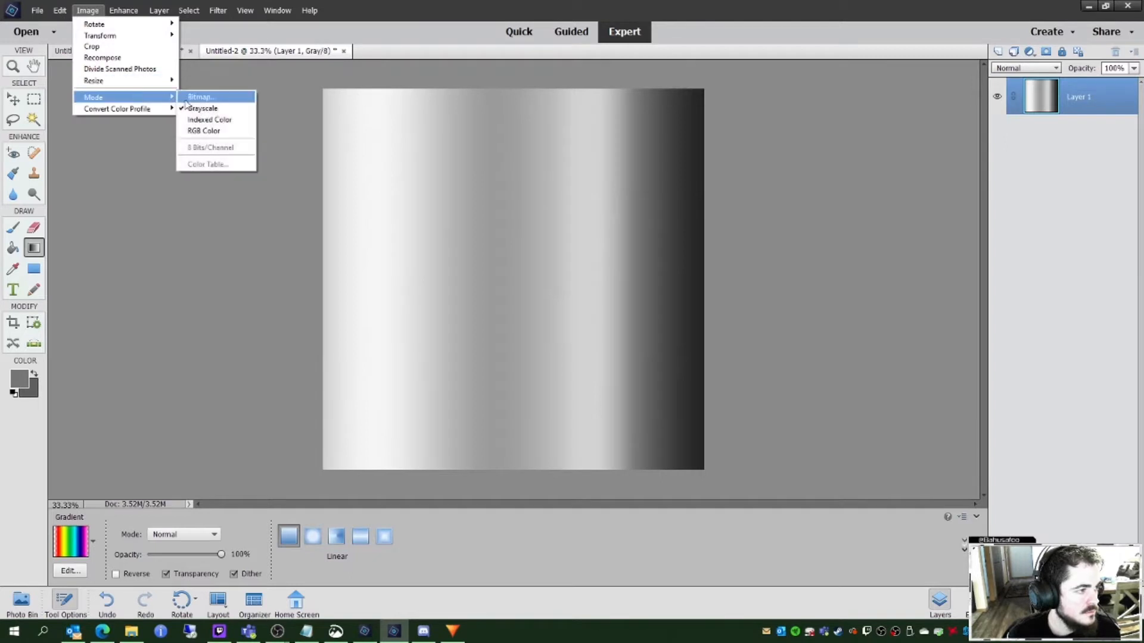
{"action": "left_click", "coordinate": [218, 131]}
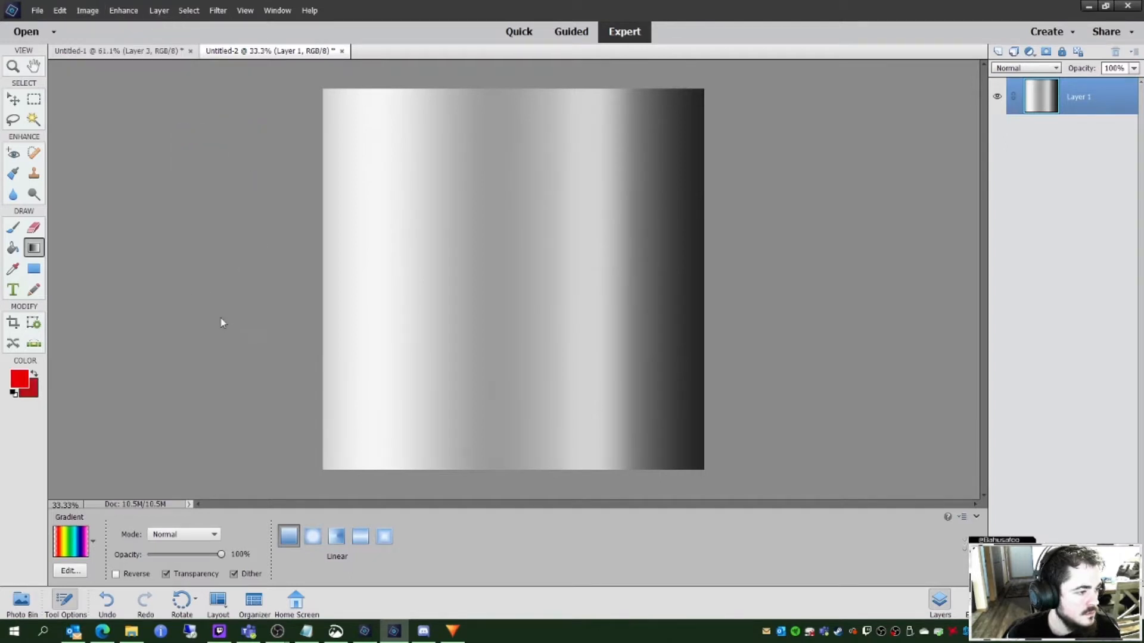
Step: Reapply the linear rainbow gradient horizontally across the canvas in color, adjusting its extent so it runs from red to magenta
{"action": "left_click_drag", "start_coordinate": [279, 241], "coordinate": [799, 245]}
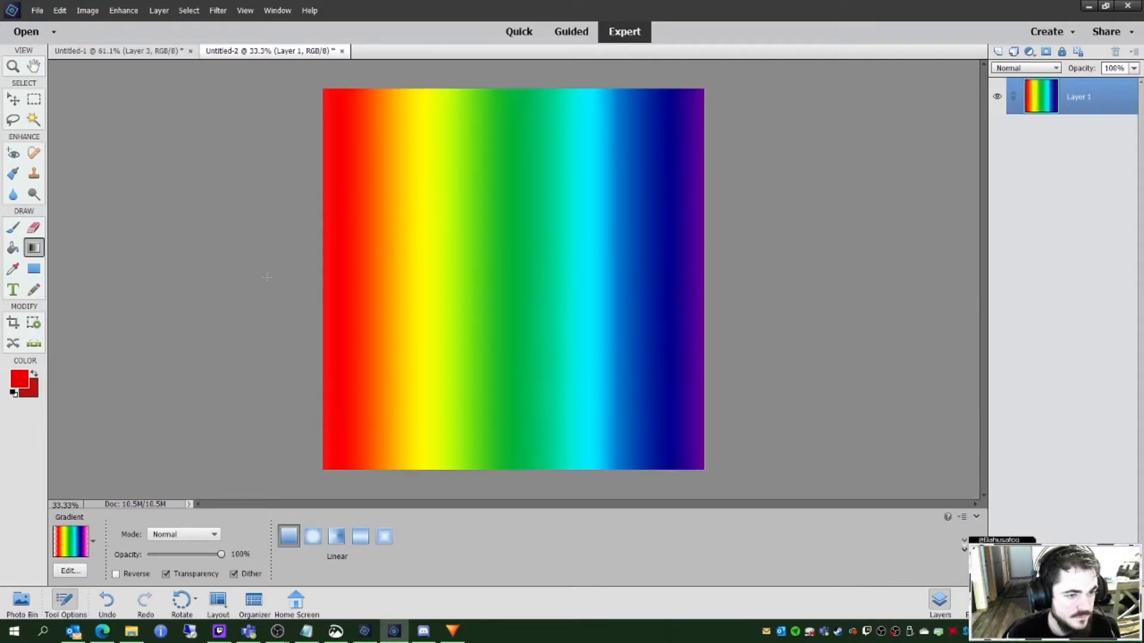
{"action": "mouse_move", "coordinate": [261, 282]}
{"action": "left_mouse_down"}
{"action": "mouse_move", "coordinate": [630, 301]}
{"action": "mouse_move", "coordinate": [792, 282]}
{"action": "left_mouse_up"}
{"action": "left_click_drag", "start_coordinate": [201, 281], "coordinate": [756, 281]}
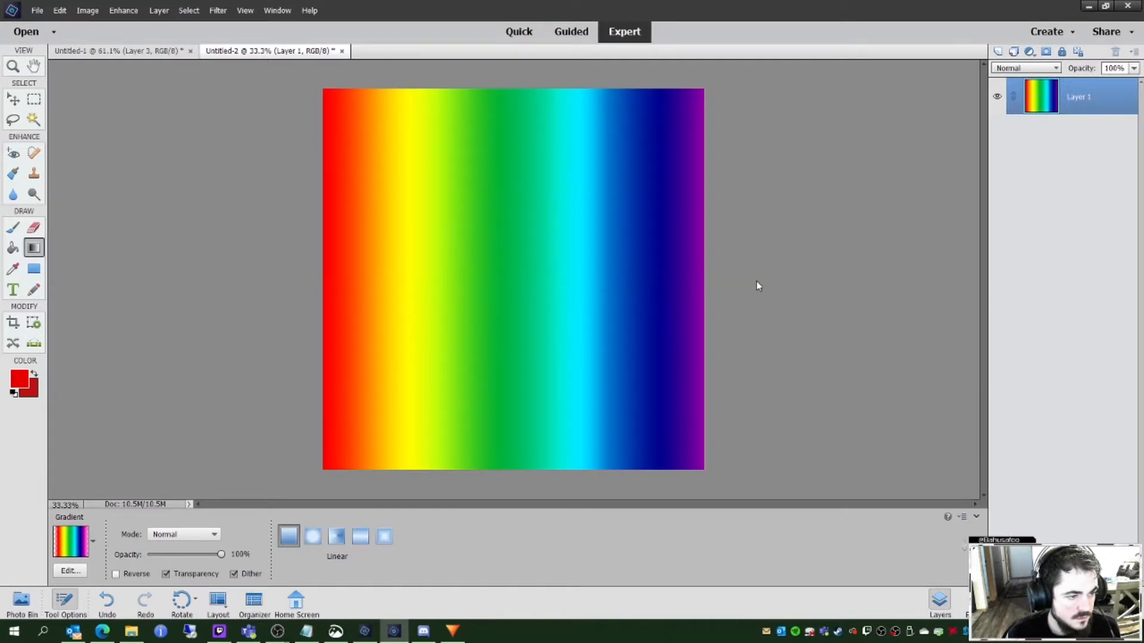
{"action": "left_click_drag", "start_coordinate": [272, 294], "coordinate": [755, 298]}
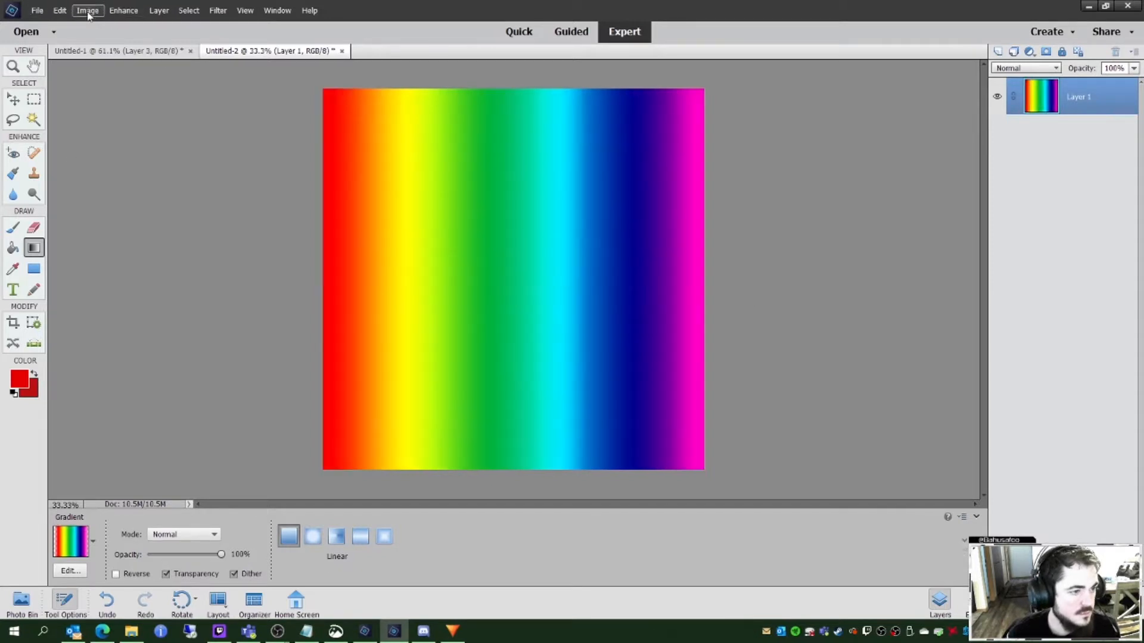
Step: Save the rainbow gradient for the web as the PNG-24 file Rainbow_Plane.png in the Rainbow Unicorn Theme folder
{"action": "left_click", "coordinate": [37, 10]}
{"action": "left_click", "coordinate": [127, 131]}
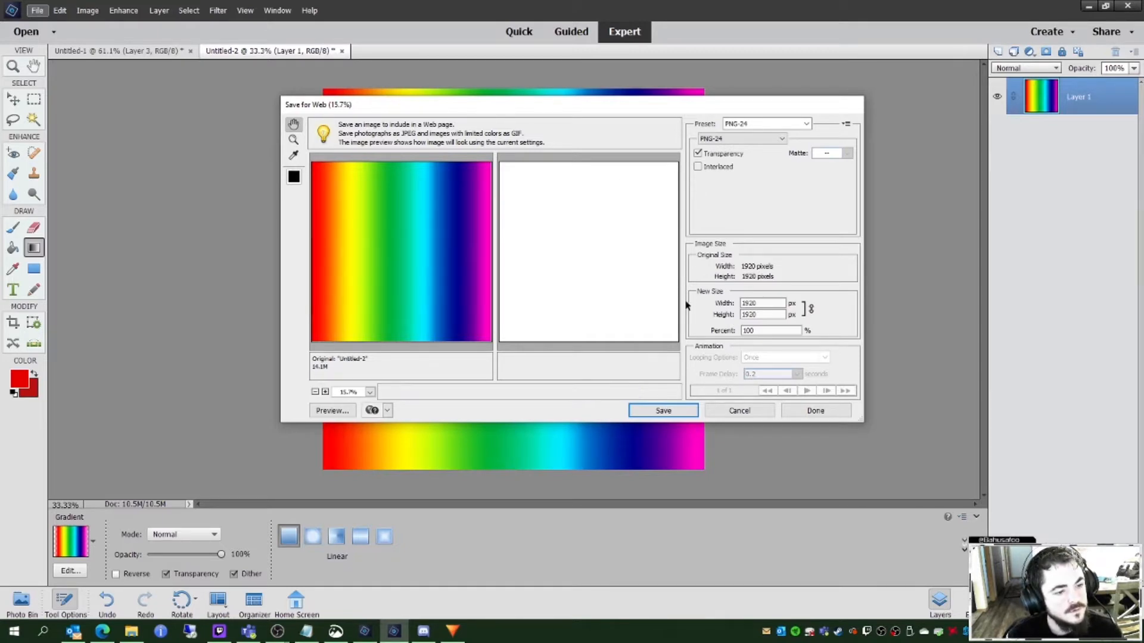
{"action": "left_click", "coordinate": [660, 410]}
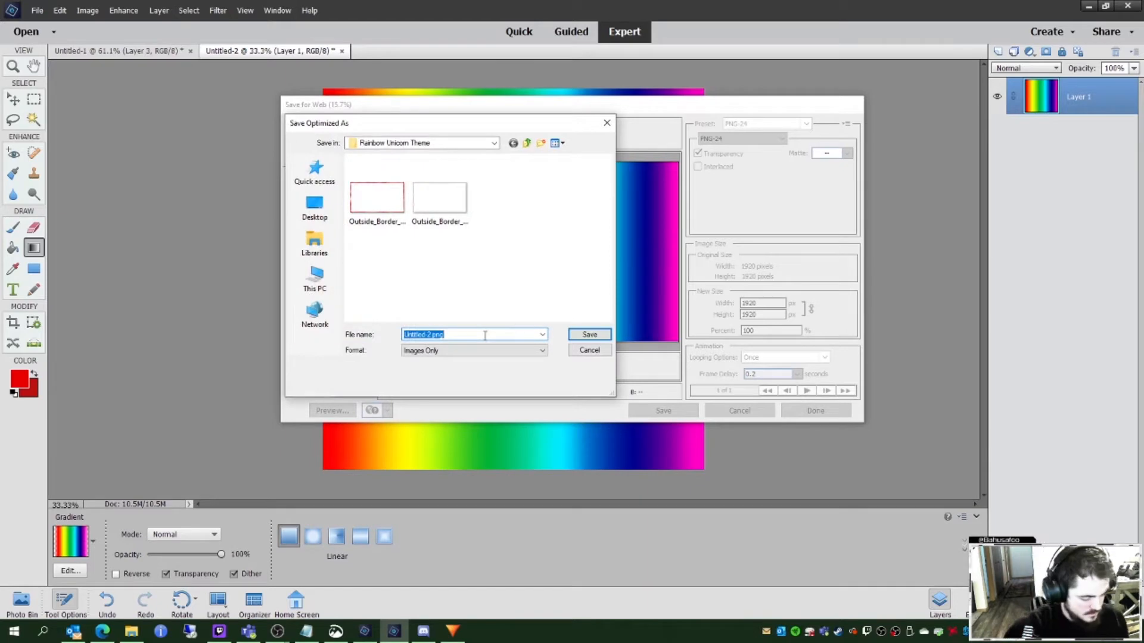
{"action": "type", "text": "Rainbow_Panel"}
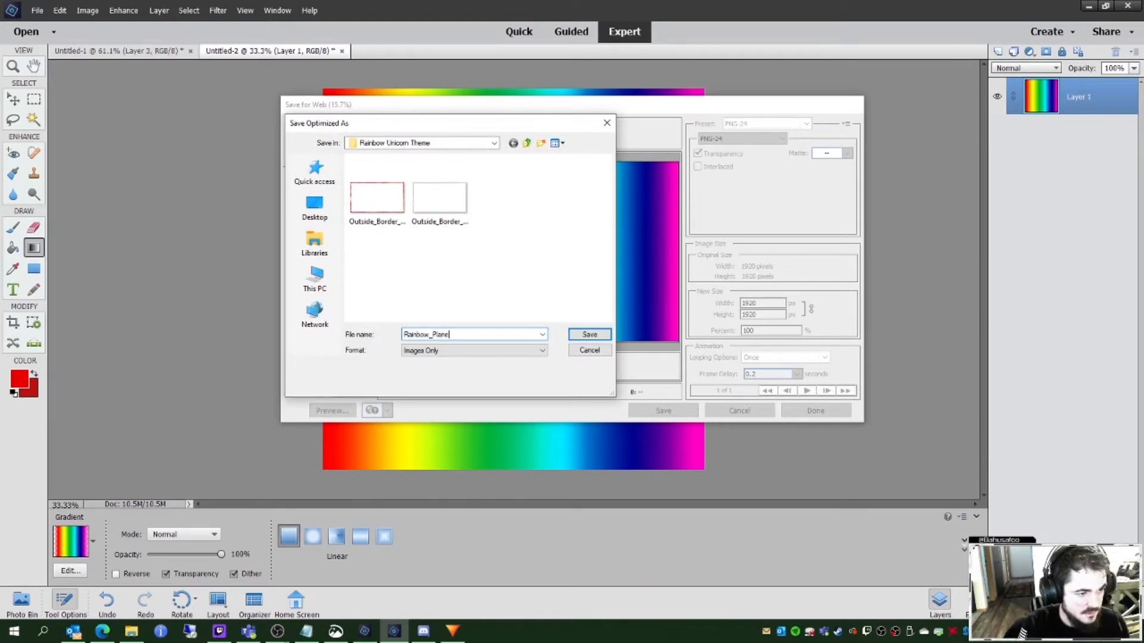
{"action": "key", "text": "Return"}
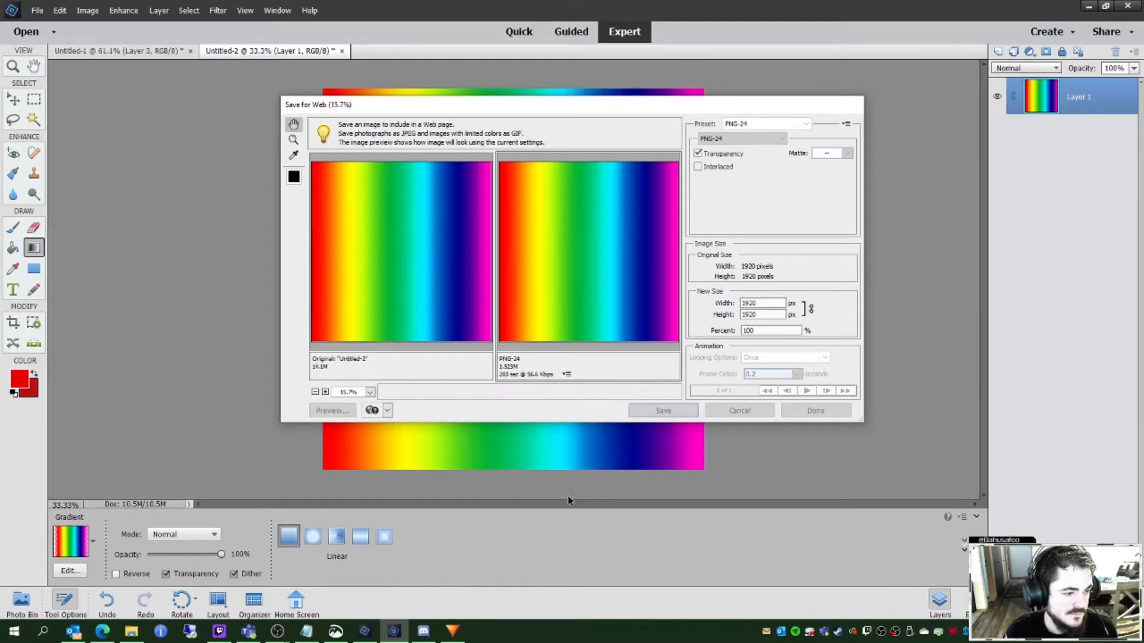
{"action": "left_click", "coordinate": [709, 416]}
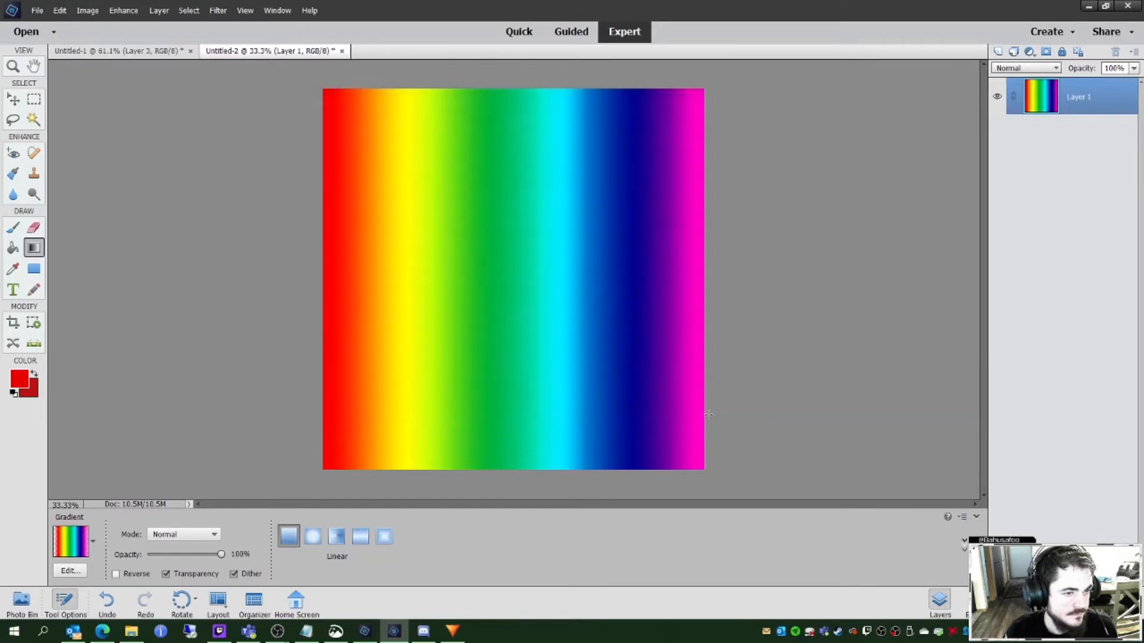
Step: Switch to HitFilm Express and import Rainbow_Plane.png from the Rainbow Unicorn Theme folder
{"action": "left_click", "coordinate": [448, 629]}
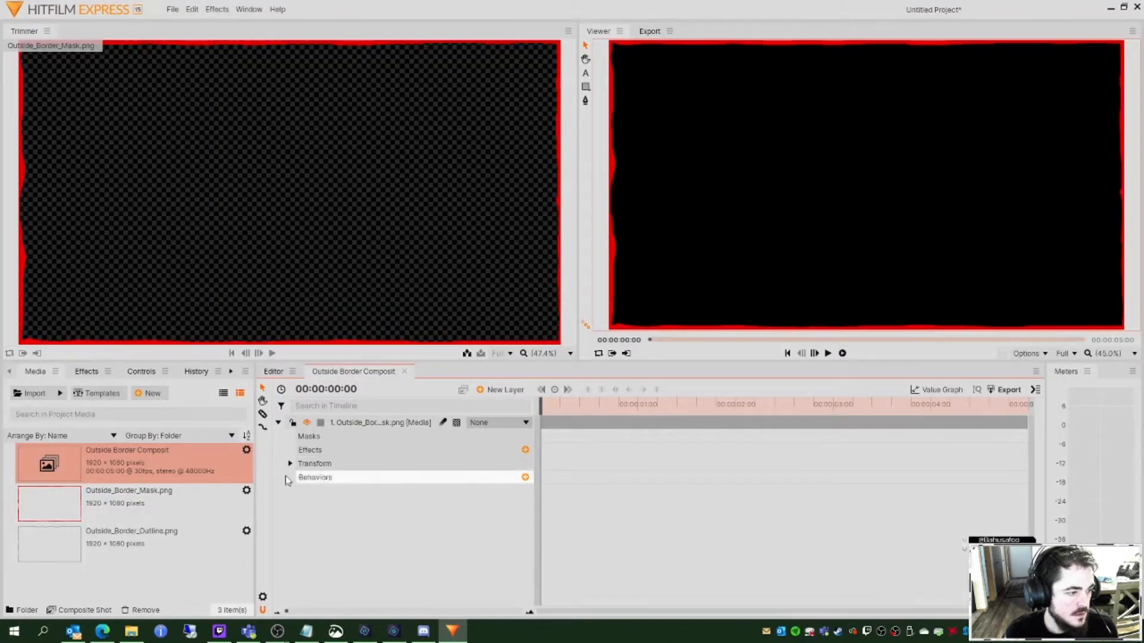
{"action": "left_click", "coordinate": [31, 393]}
{"action": "left_click", "coordinate": [270, 98]}
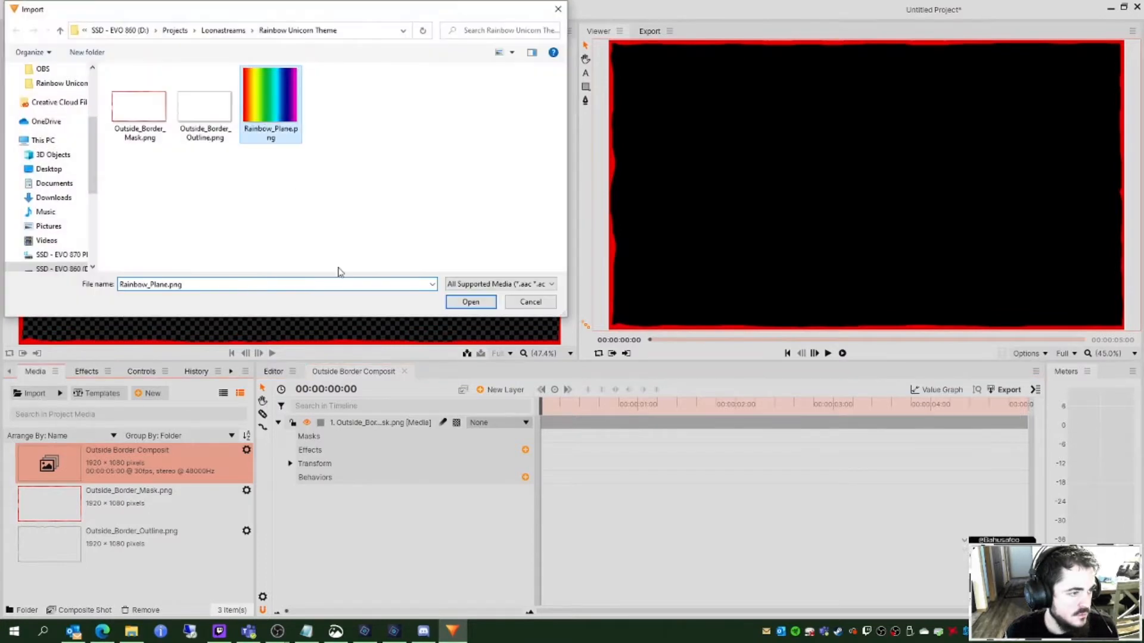
{"action": "left_click", "coordinate": [472, 305]}
Step: Add Rainbow_Plane.png to the Outside Border Composit shot as the layer above the mask, and expand the mask layer's properties
{"action": "left_click_drag", "start_coordinate": [119, 566], "coordinate": [341, 482]}
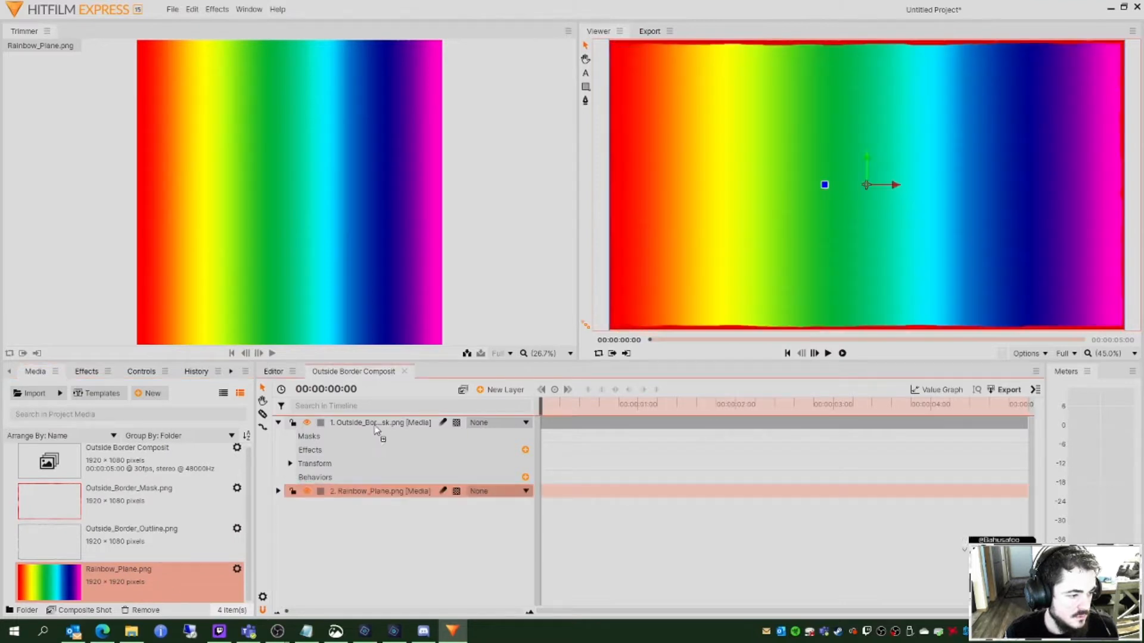
{"action": "left_click_drag", "start_coordinate": [374, 421], "coordinate": [375, 420]}
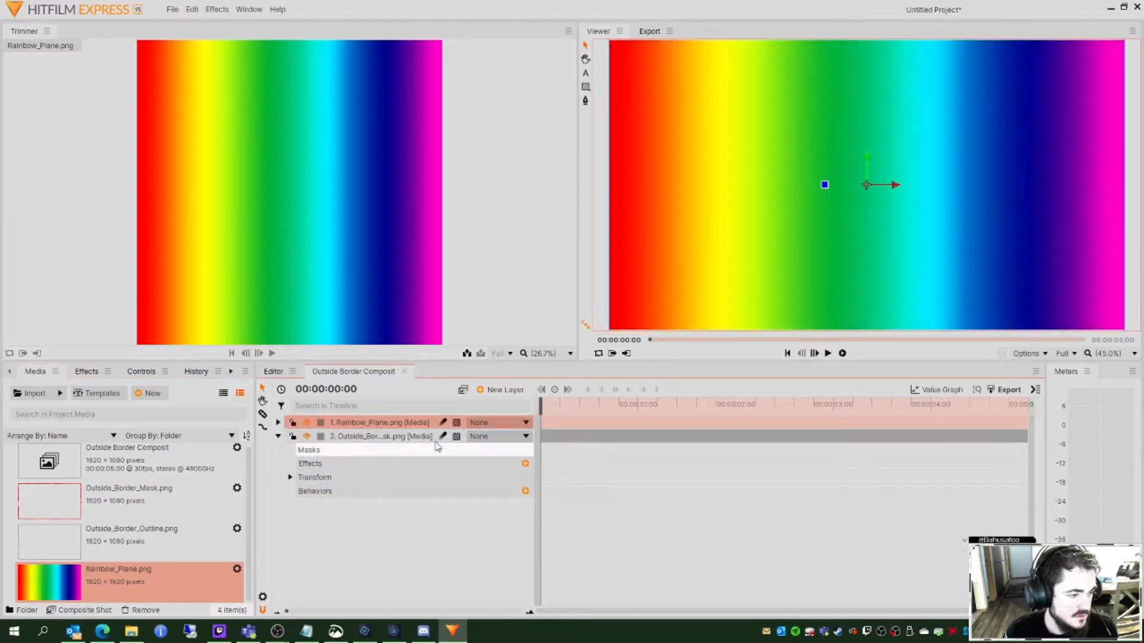
{"action": "left_click", "coordinate": [278, 436]}
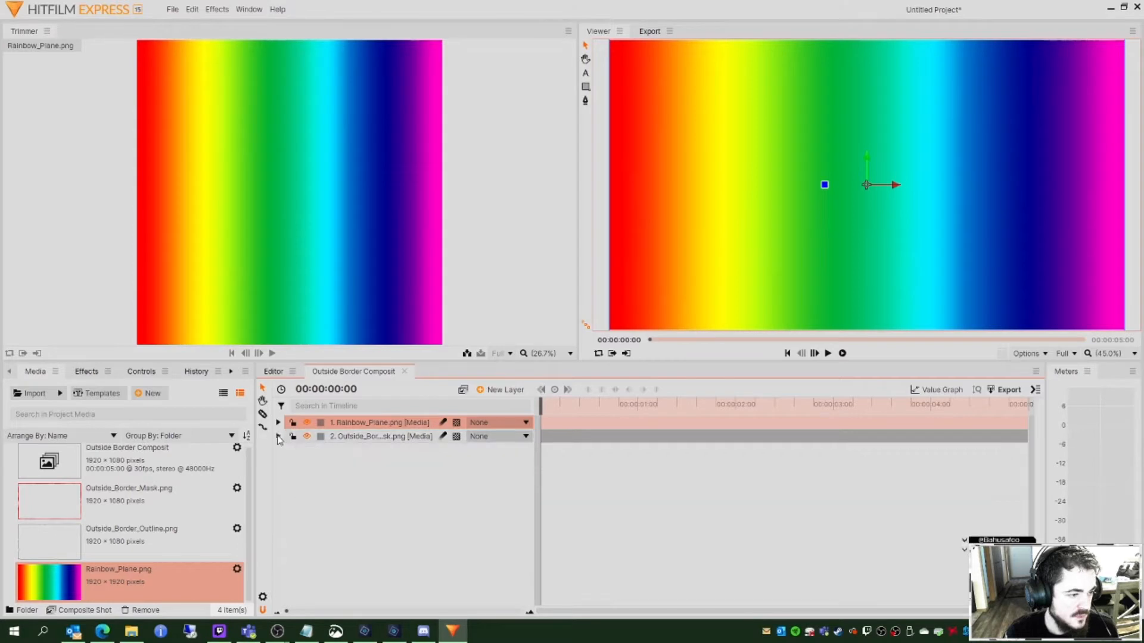
{"action": "left_click", "coordinate": [278, 436]}
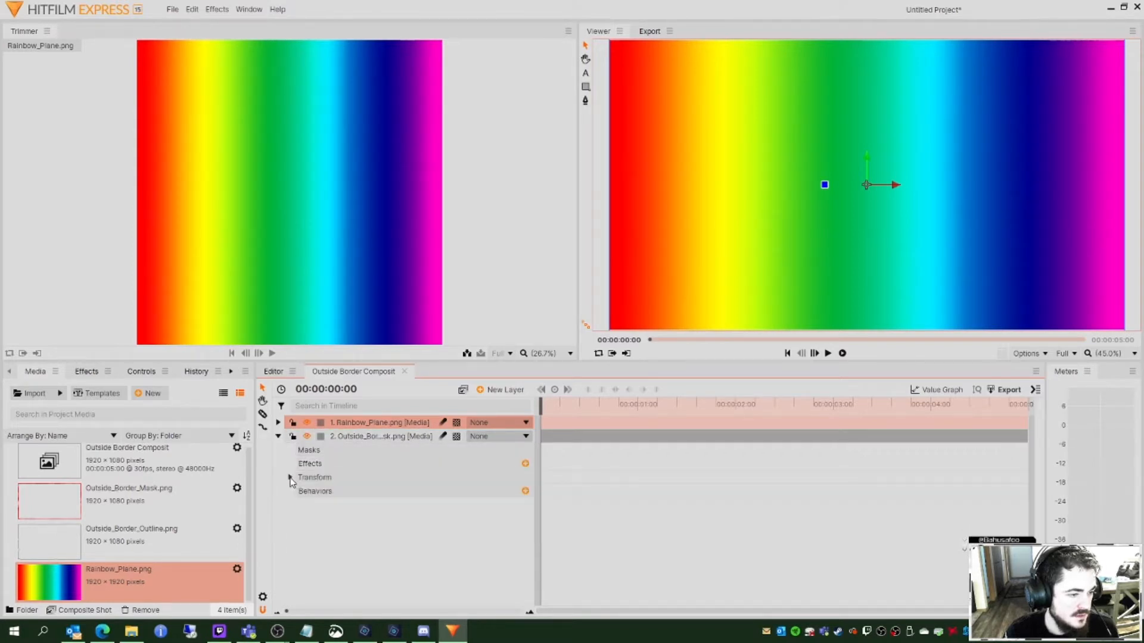
Step: Set the opacity of the Outside_Border_Mask.png layer to 0% and collapse its properties
{"action": "left_click", "coordinate": [290, 477]}
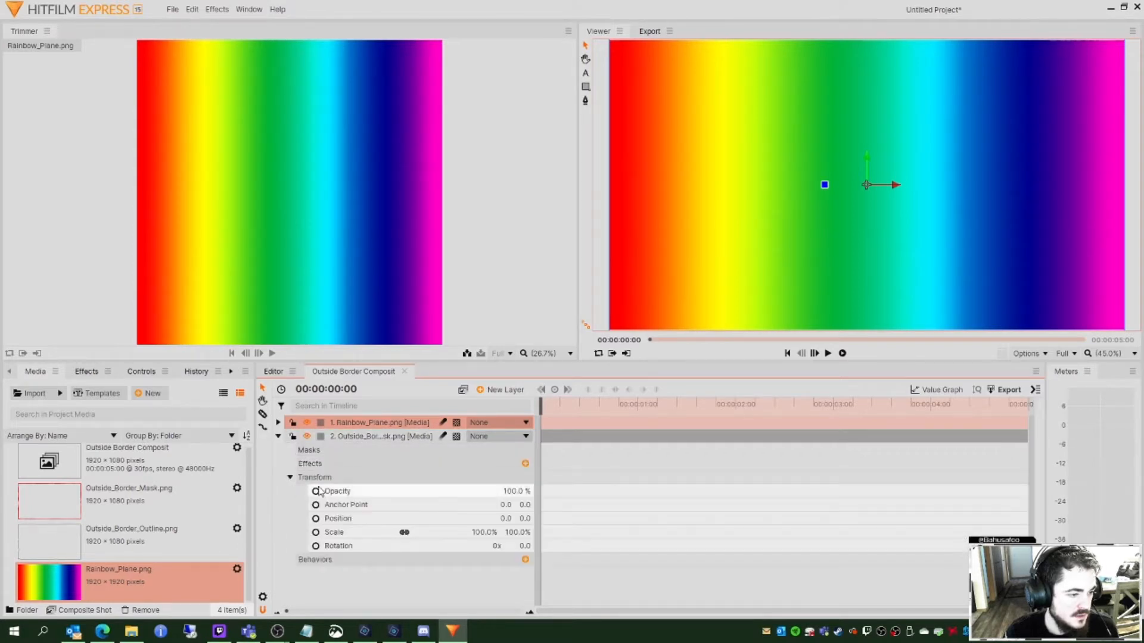
{"action": "left_click", "coordinate": [386, 491]}
{"action": "left_click_drag", "start_coordinate": [513, 491], "coordinate": [454, 491]}
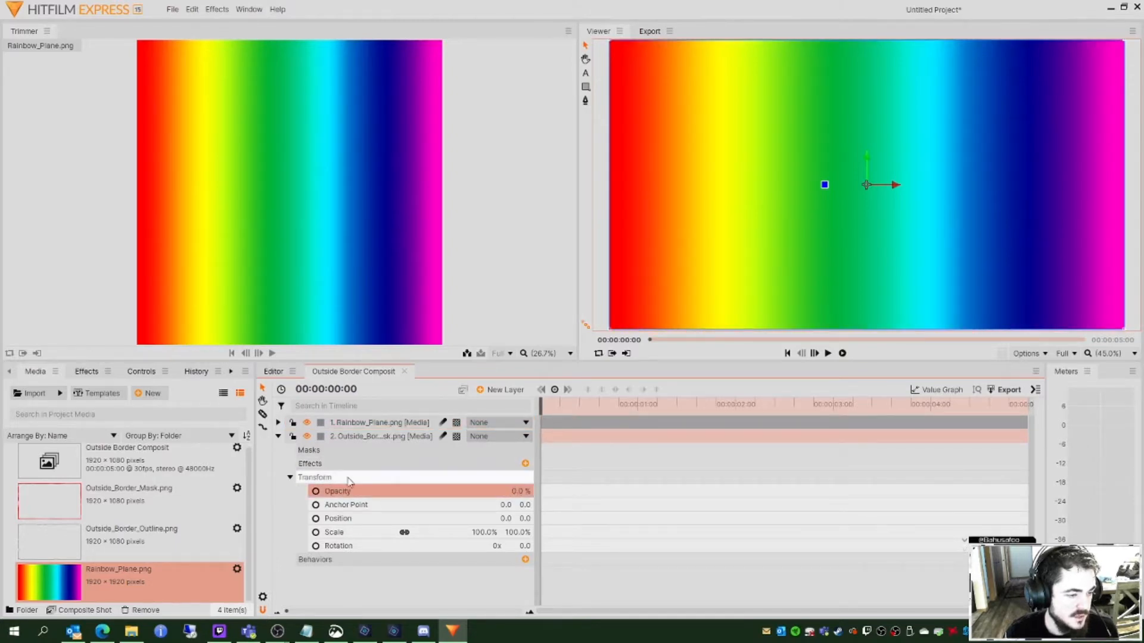
{"action": "left_click", "coordinate": [278, 437]}
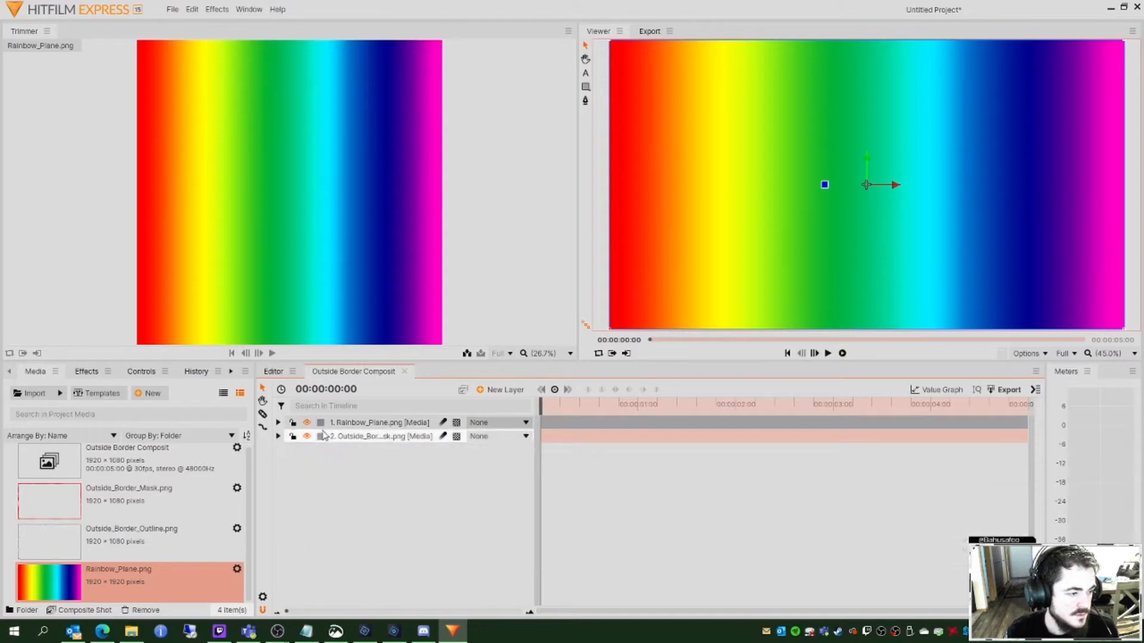
{"action": "left_click", "coordinate": [277, 422]}
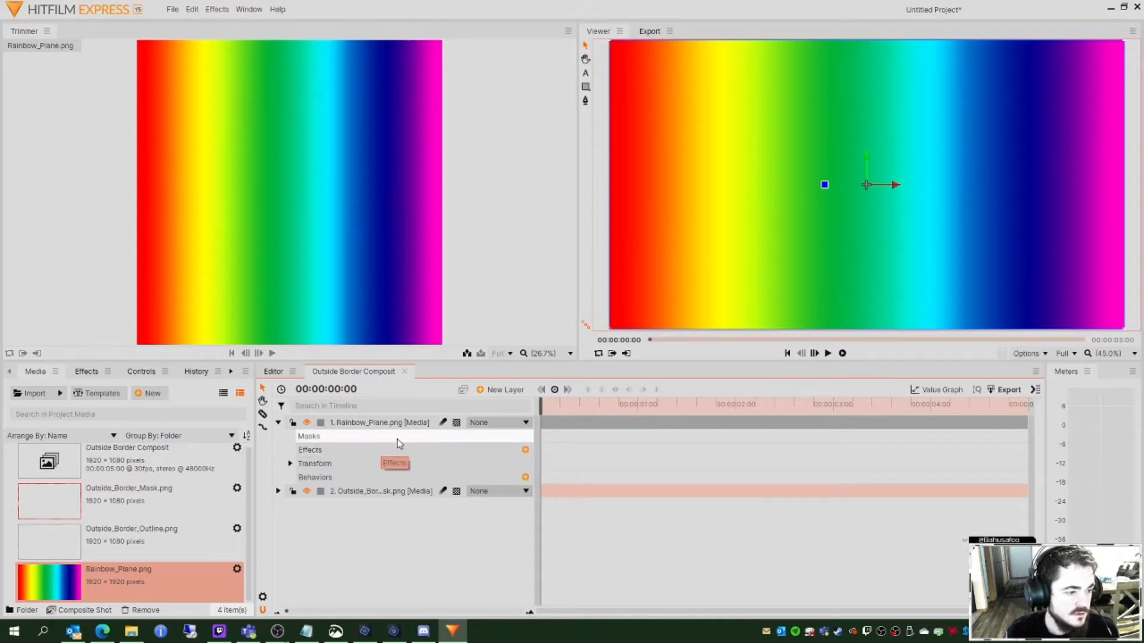
{"action": "left_click", "coordinate": [525, 451]}
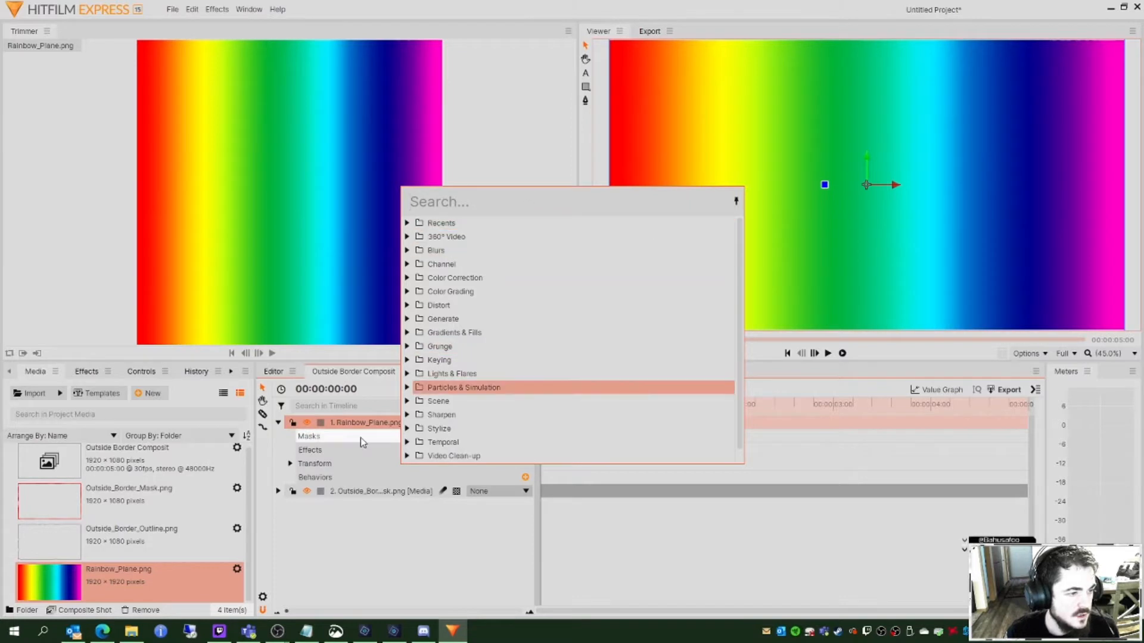
{"action": "left_click", "coordinate": [277, 452]}
{"action": "left_click", "coordinate": [278, 423]}
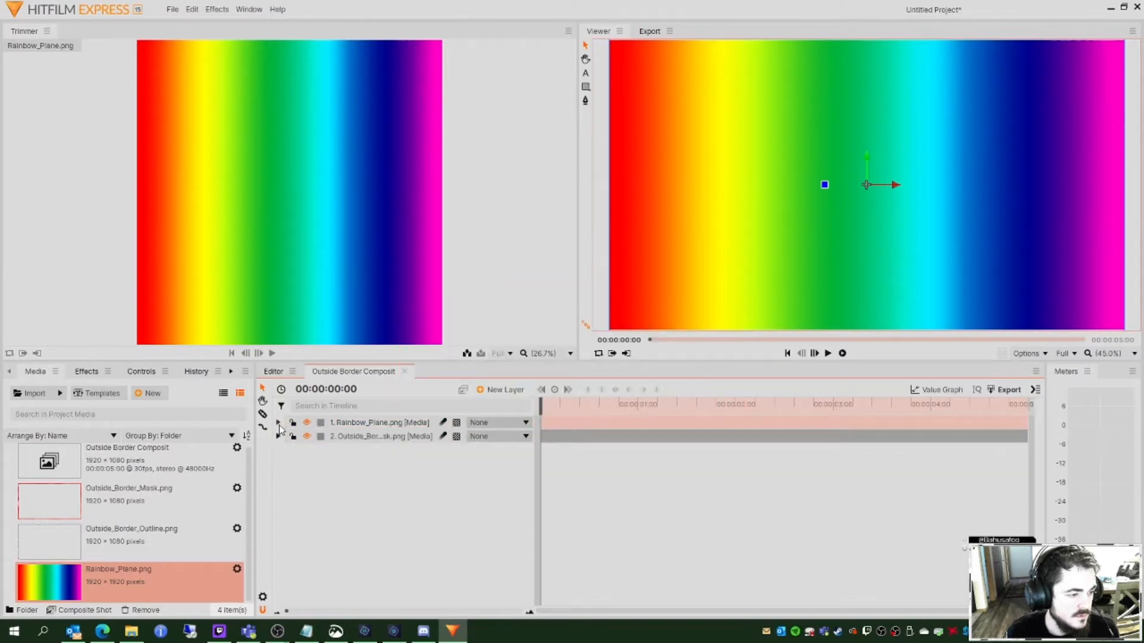
Step: Add the Set Matte effect from the Matte Enhancement keying effects to the Rainbow_Plane.png layer
{"action": "left_click", "coordinate": [279, 423]}
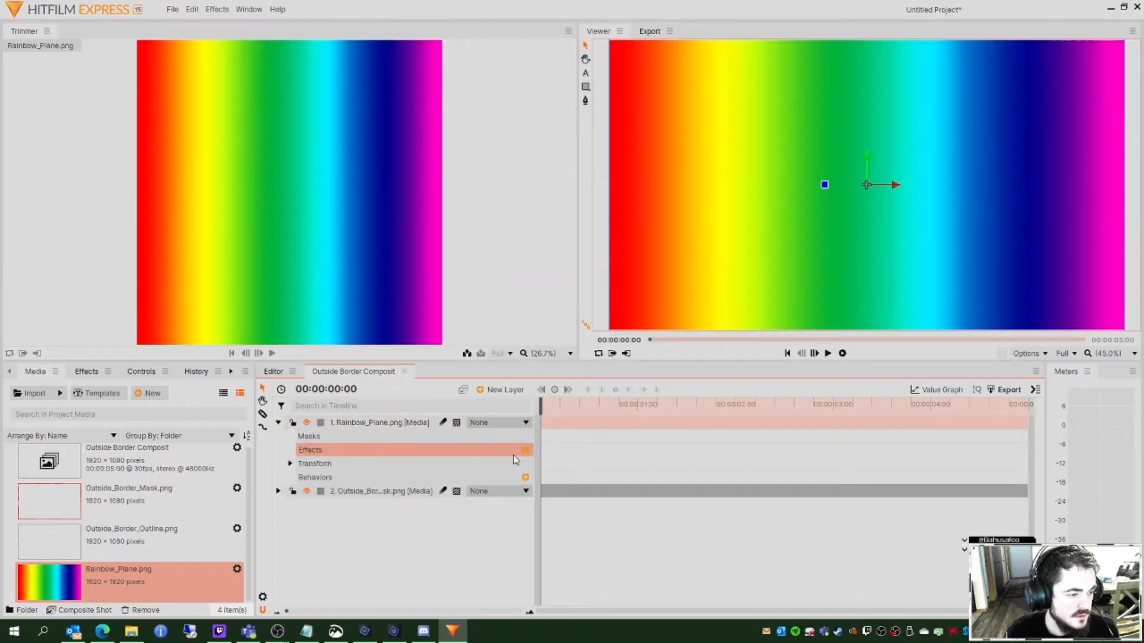
{"action": "left_click", "coordinate": [524, 451]}
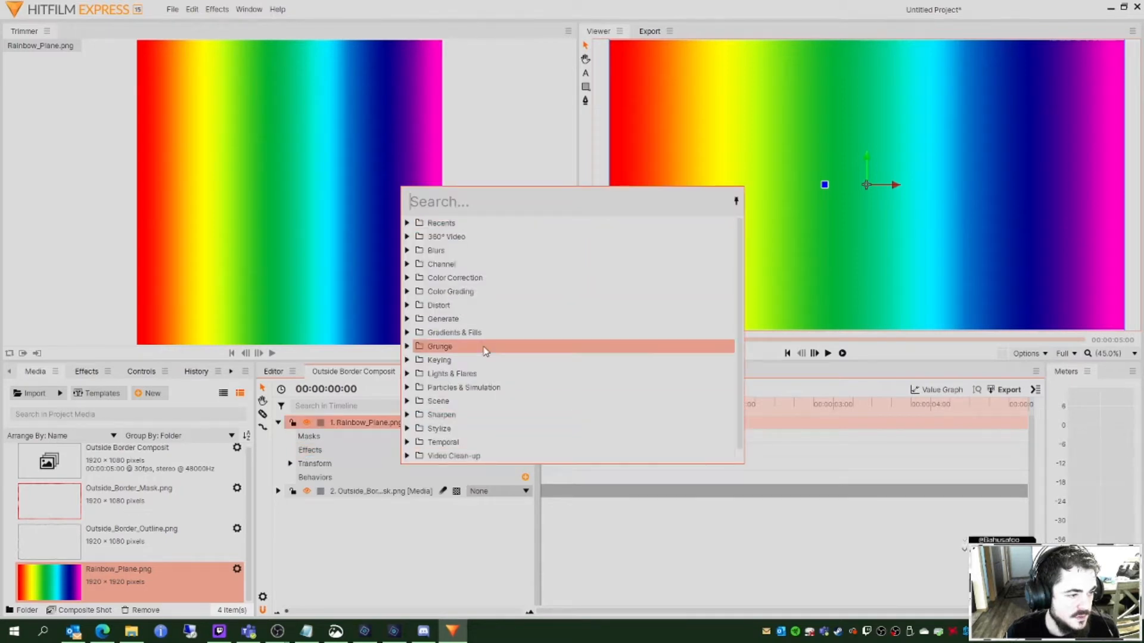
{"action": "left_click", "coordinate": [407, 361]}
{"action": "scroll", "coordinate": [599, 420], "scroll_direction": "down", "scroll_amount": 1}
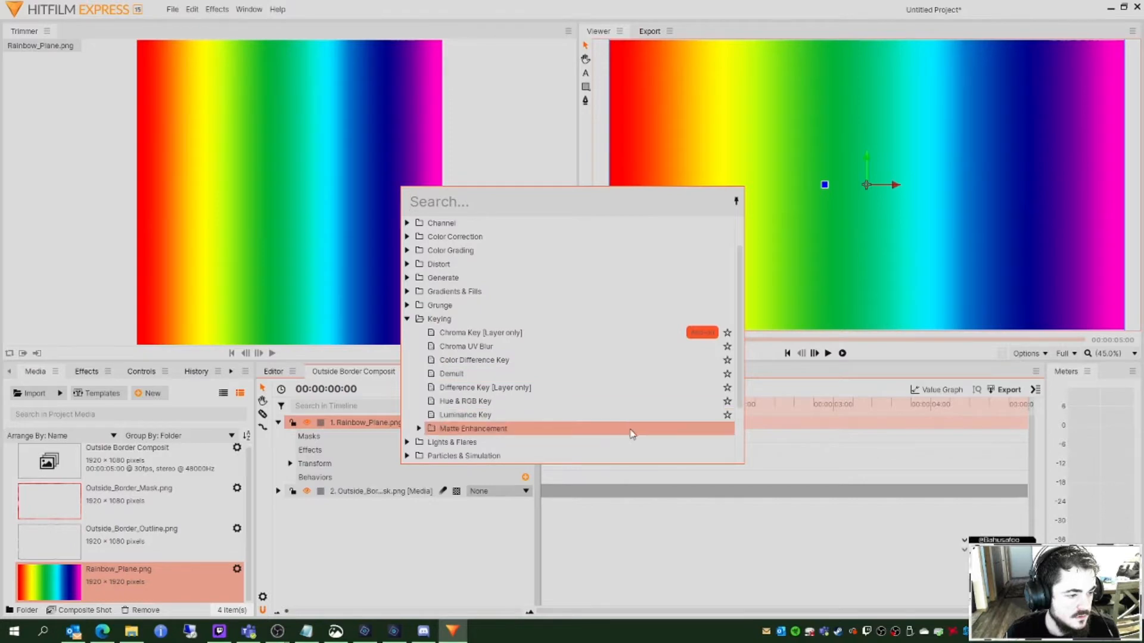
{"action": "left_click", "coordinate": [417, 429]}
{"action": "scroll", "coordinate": [563, 420], "scroll_direction": "down", "scroll_amount": 2}
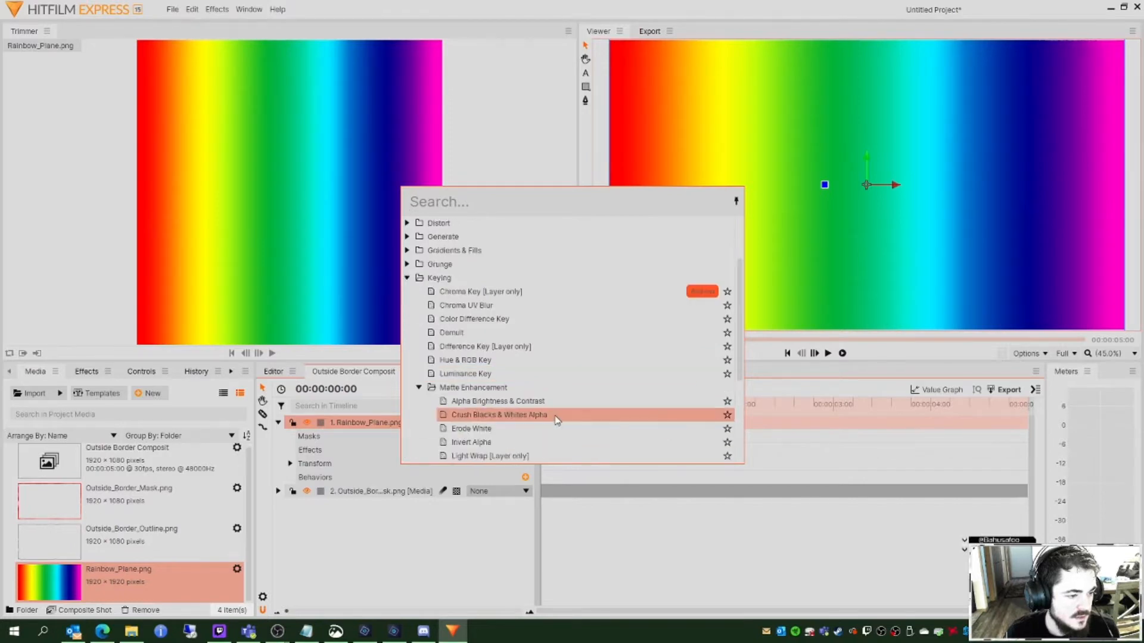
{"action": "double_click", "coordinate": [577, 456]}
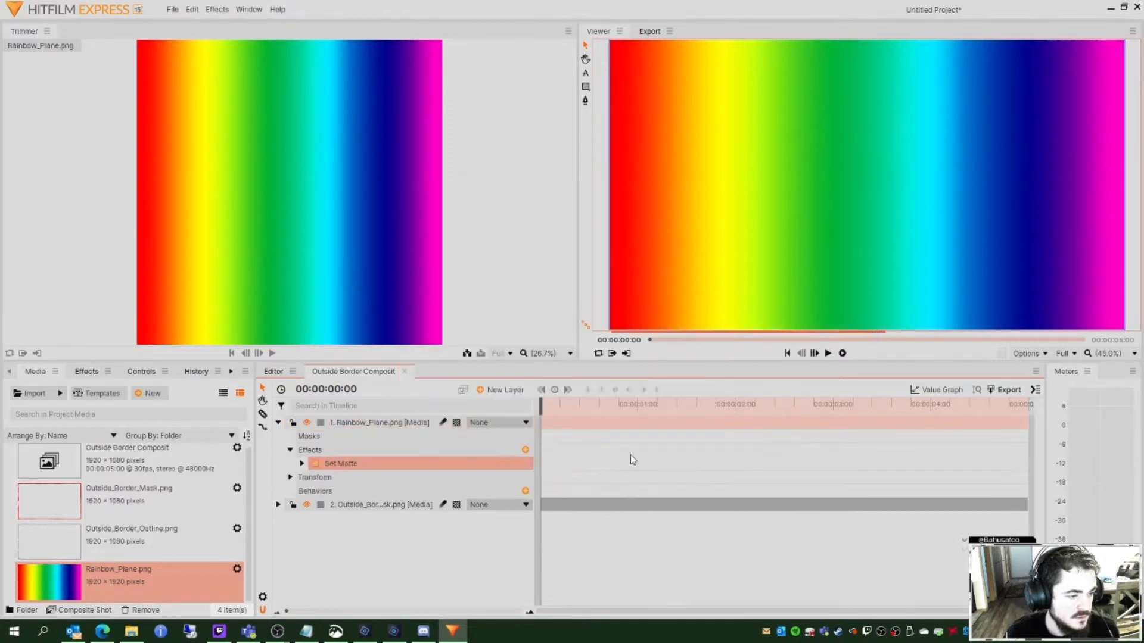
Step: Set the Set Matte effect's source layer to Outside_Border_Mask.png and collapse the Rainbow_Plane.png layer's properties
{"action": "left_click", "coordinate": [304, 463]}
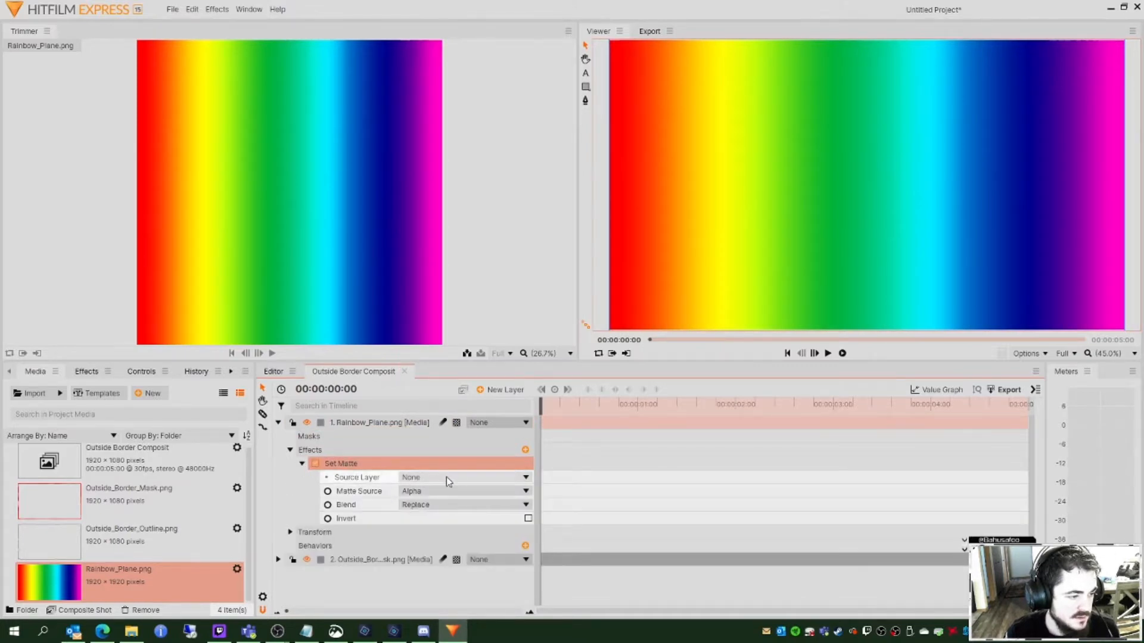
{"action": "left_click", "coordinate": [511, 479]}
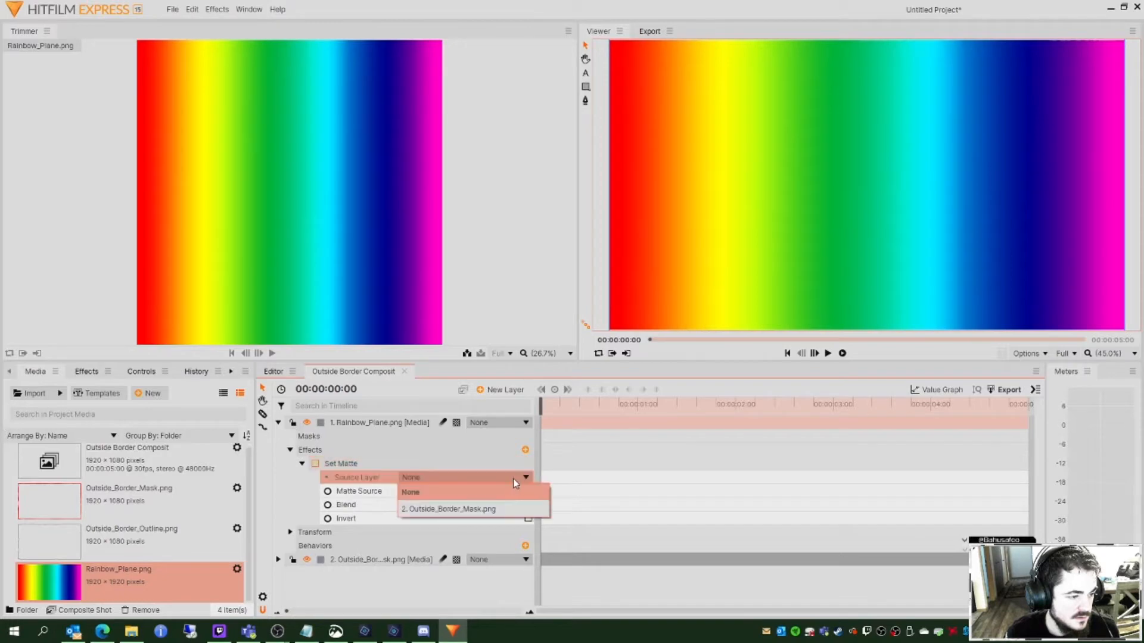
{"action": "left_click", "coordinate": [459, 516]}
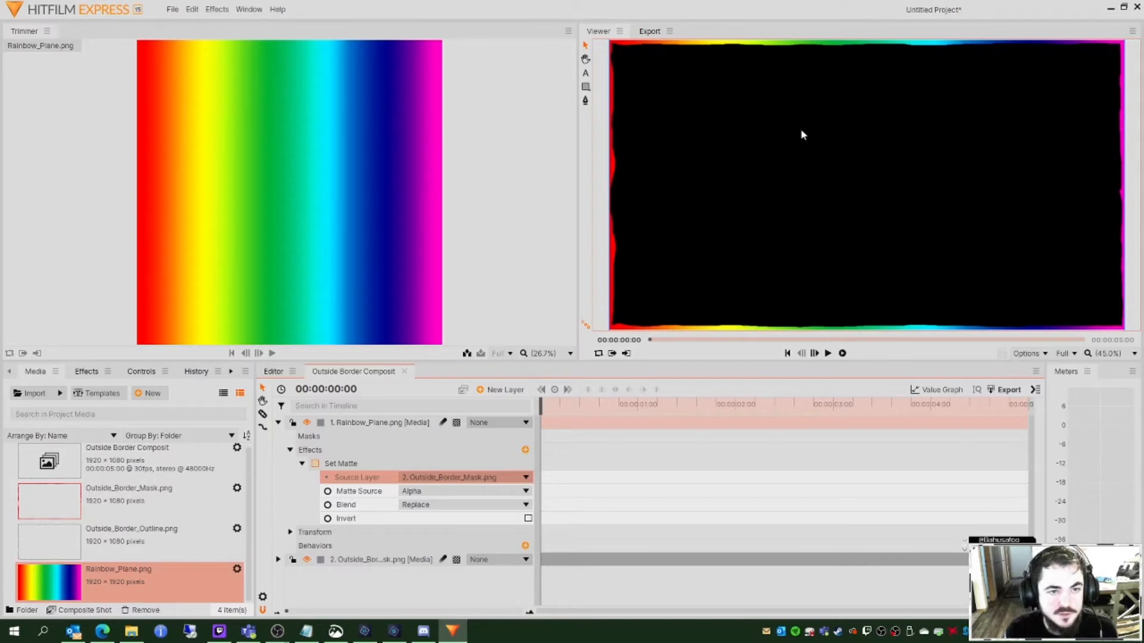
{"action": "left_click", "coordinate": [389, 597]}
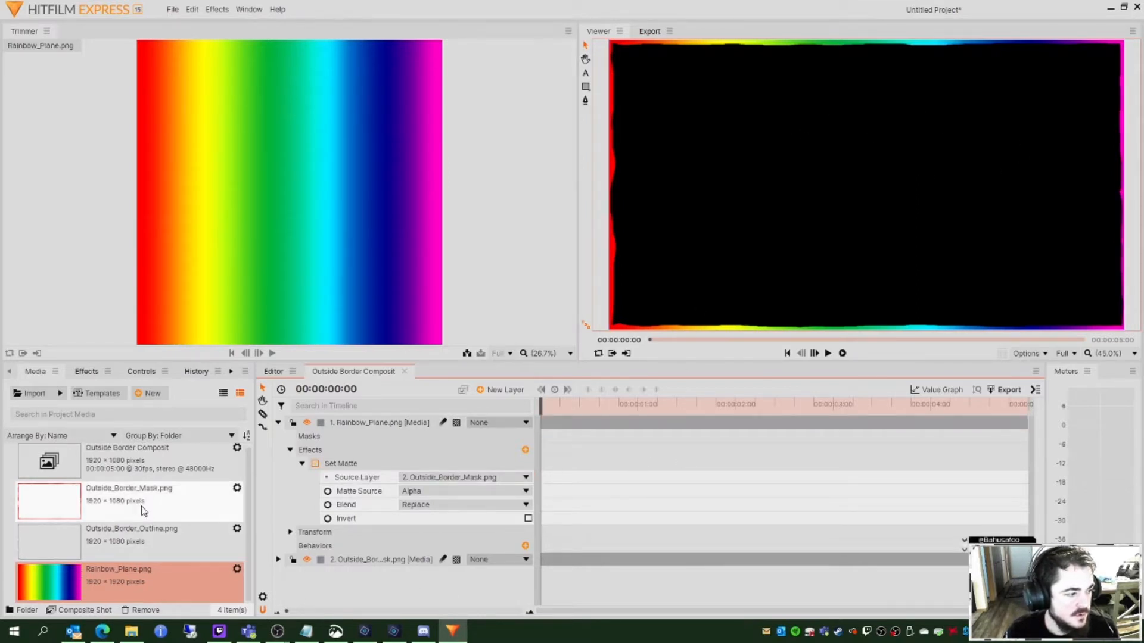
{"action": "left_click", "coordinate": [278, 423]}
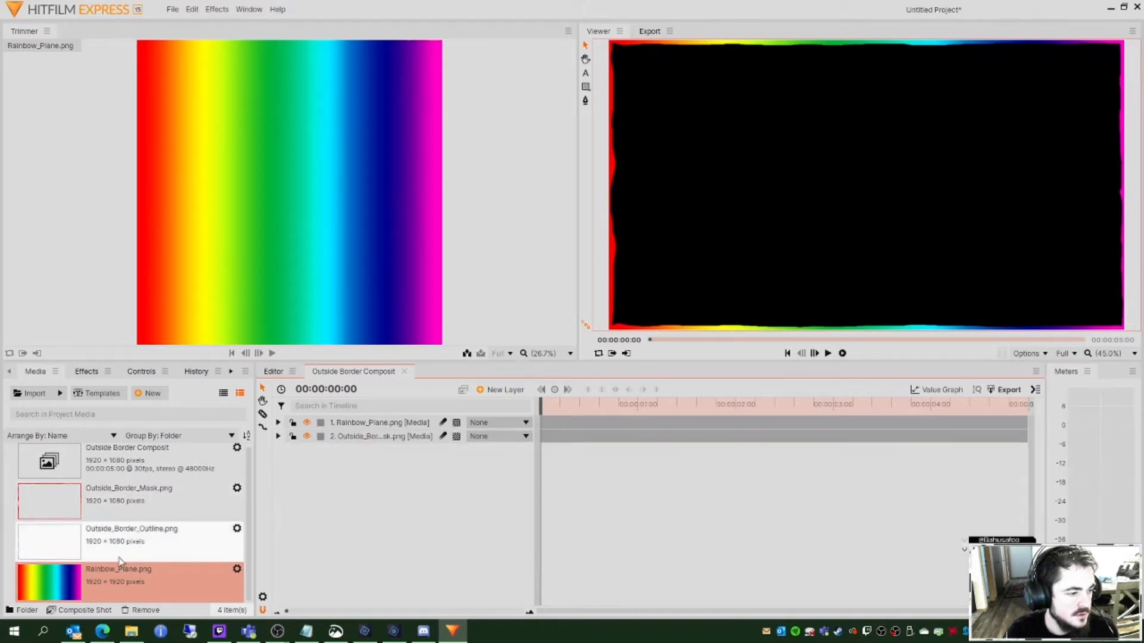
Step: Add Outside_Border_Outline.png to the Outside Border Composit shot as the layer above Rainbow_Plane.png
{"action": "left_click", "coordinate": [126, 542]}
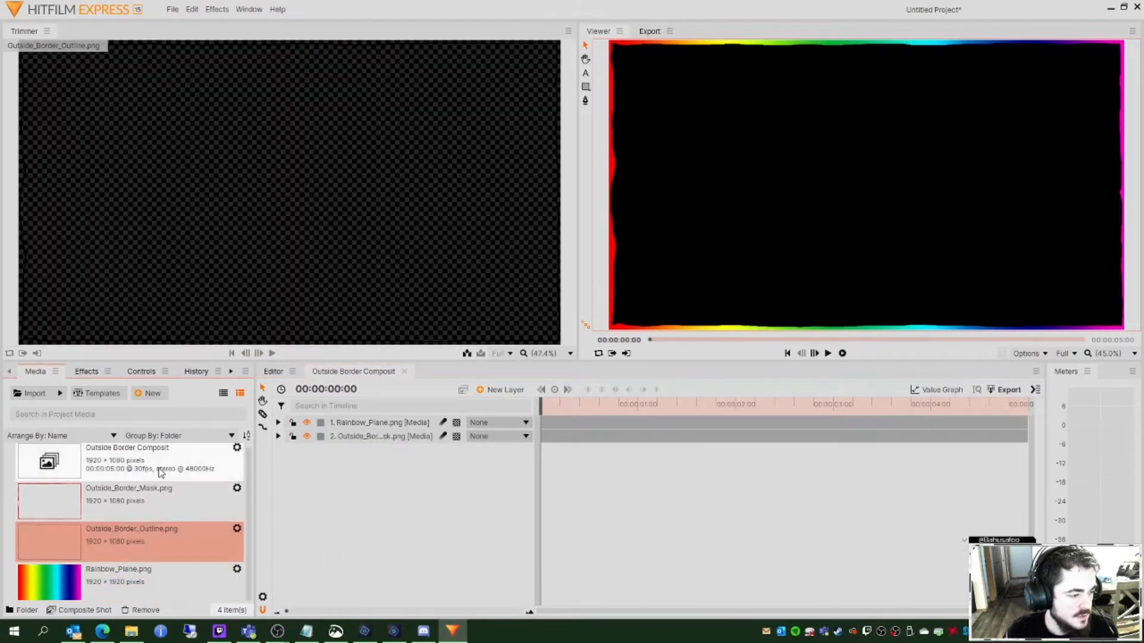
{"action": "left_click_drag", "start_coordinate": [117, 551], "coordinate": [320, 422]}
{"action": "left_click", "coordinate": [320, 422]}
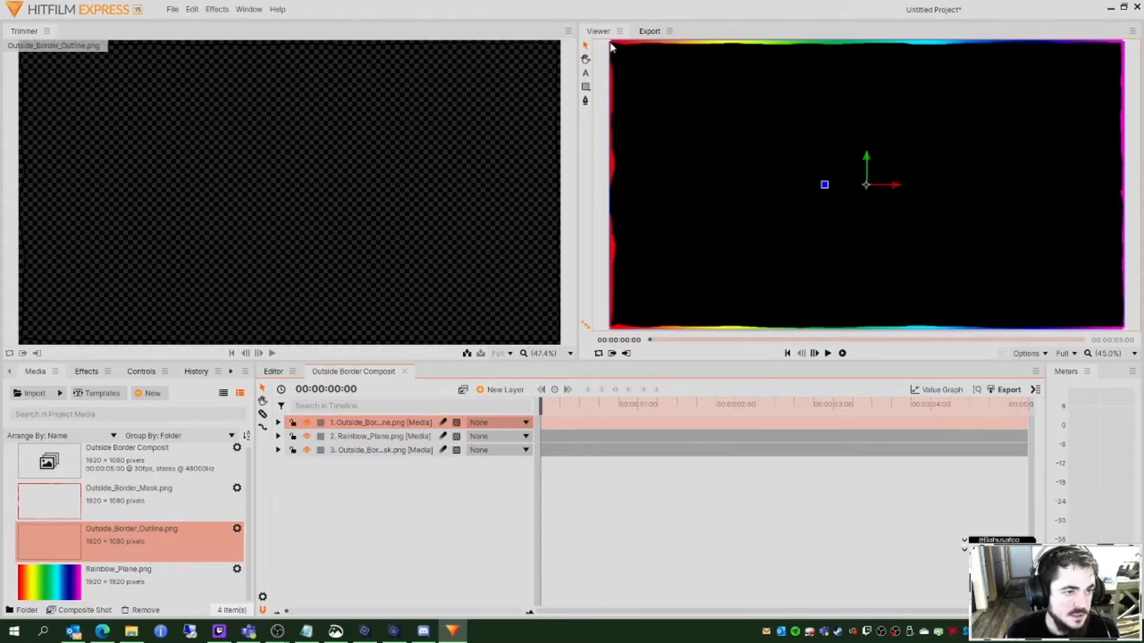
Step: Switch to Photoshop Elements, close its home screen, and check the outline in the Untitled-1 border document before returning to HitFilm Express
{"action": "left_click", "coordinate": [393, 631]}
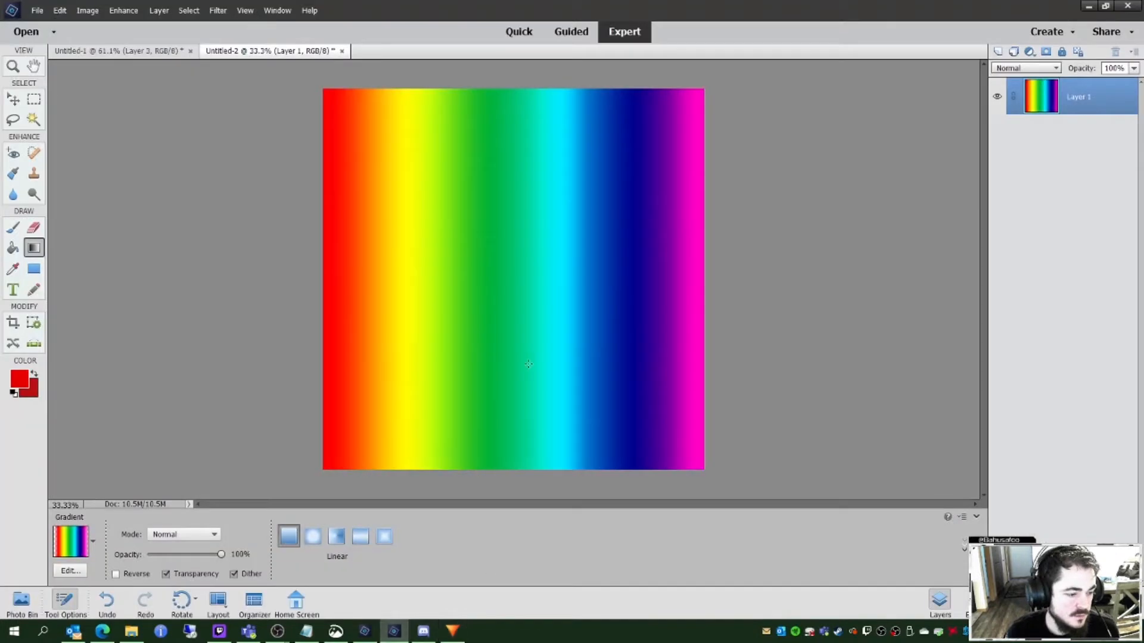
{"action": "left_click", "coordinate": [365, 631]}
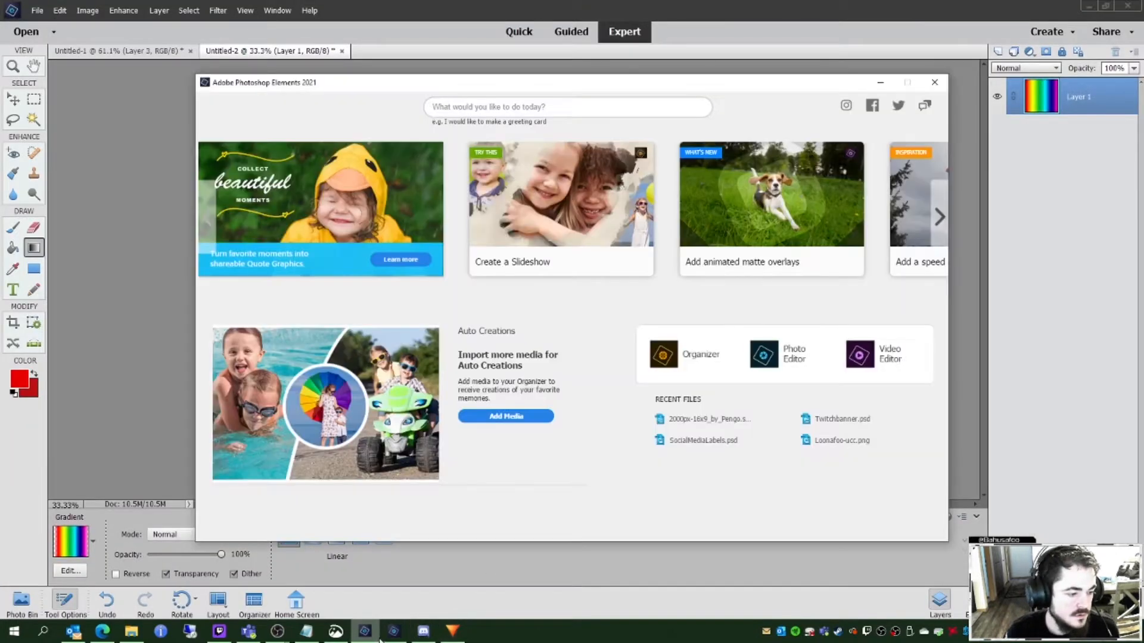
{"action": "left_click", "coordinate": [936, 84]}
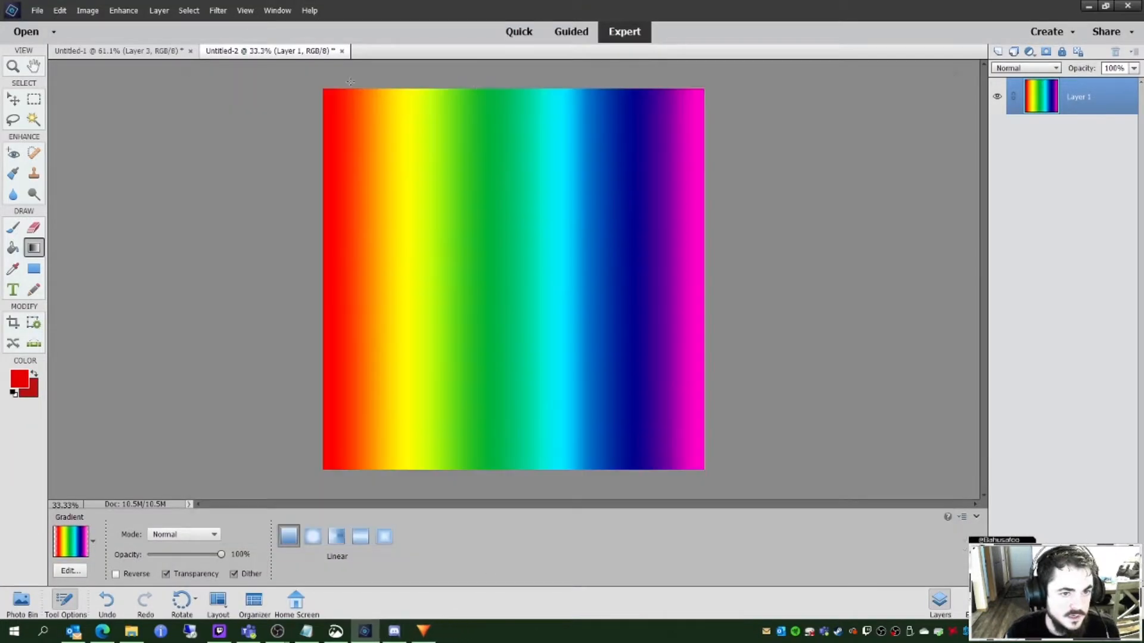
{"action": "left_click", "coordinate": [118, 51]}
{"action": "left_click", "coordinate": [996, 114]}
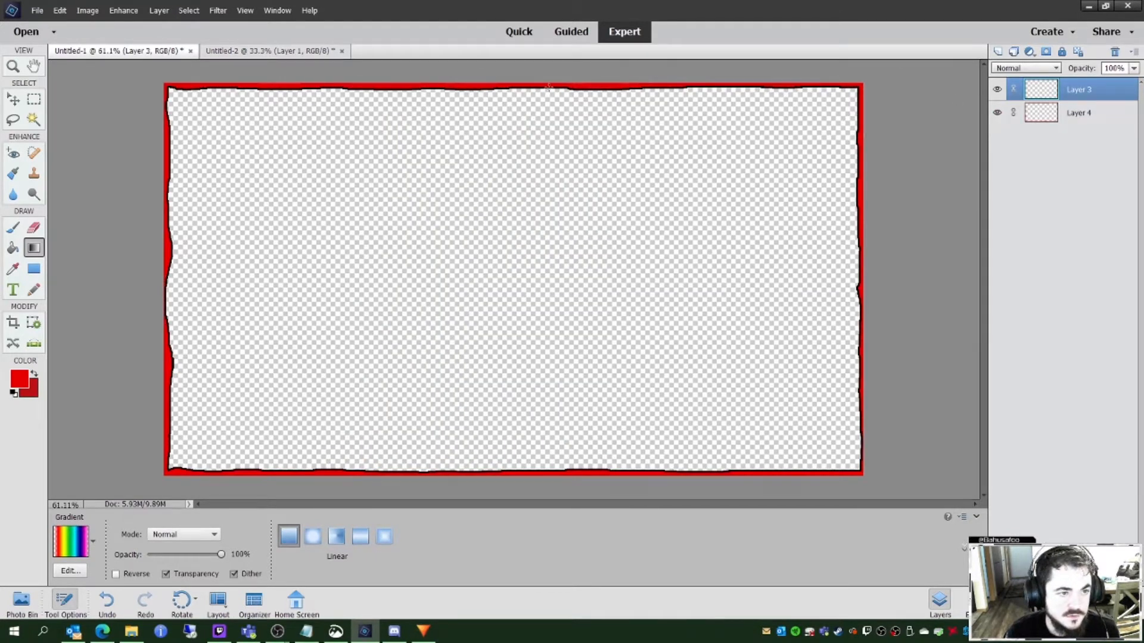
{"action": "left_click", "coordinate": [1088, 5]}
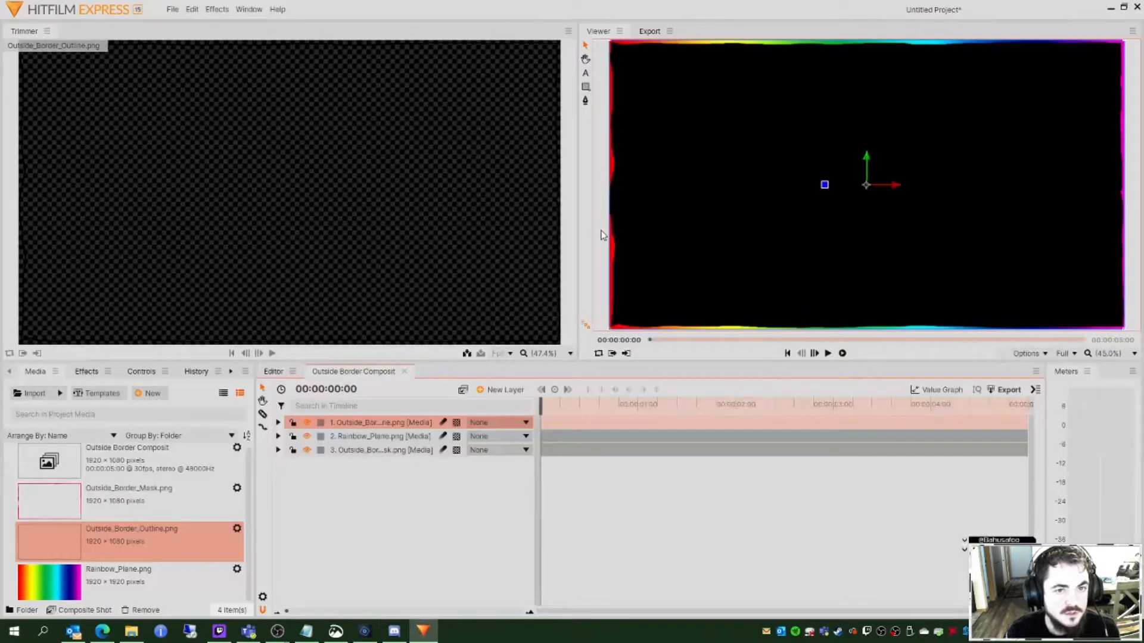
Step: Expand the Rainbow_Plane.png layer and set the Outside Border Composit shot's duration to 00:00:10:00
{"action": "left_click", "coordinate": [357, 437]}
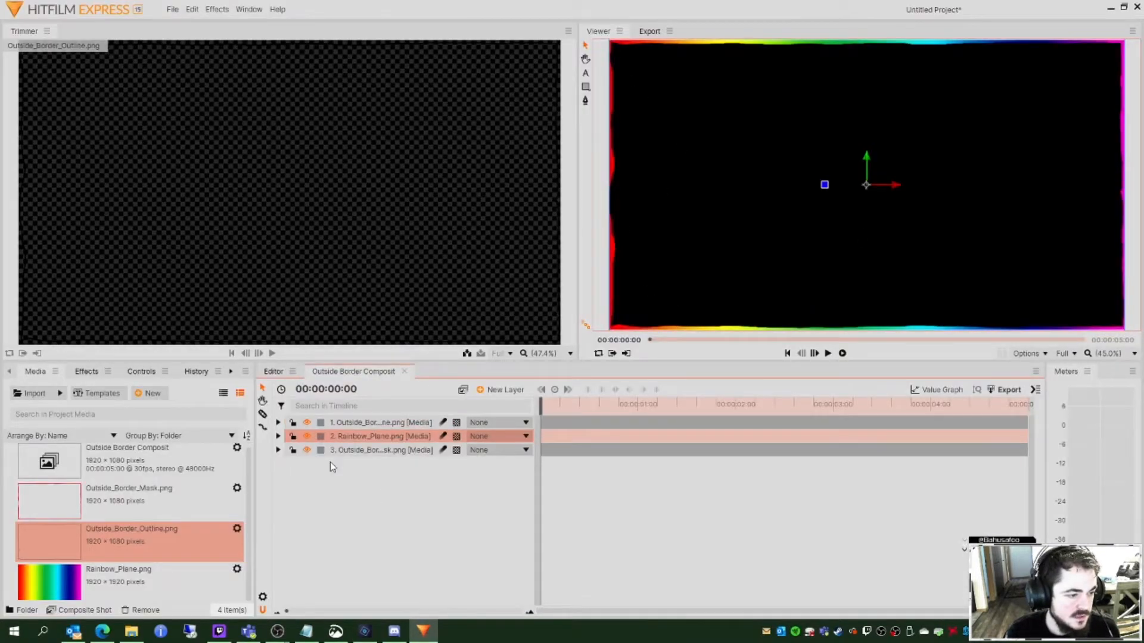
{"action": "left_click", "coordinate": [278, 437]}
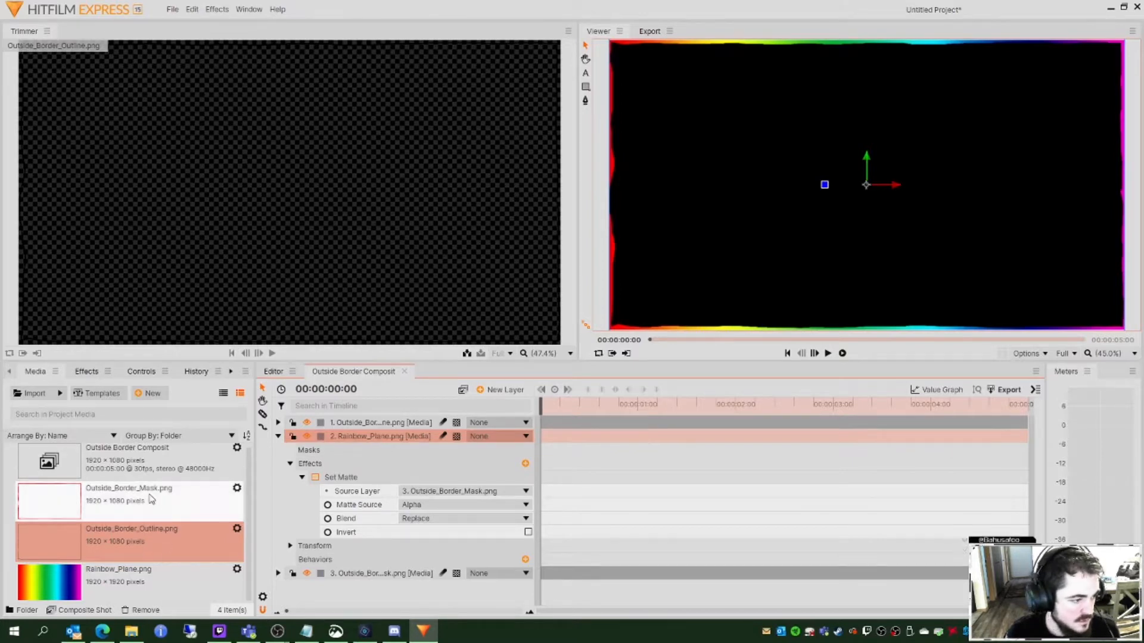
{"action": "right_click", "coordinate": [136, 471]}
{"action": "left_click", "coordinate": [203, 465]}
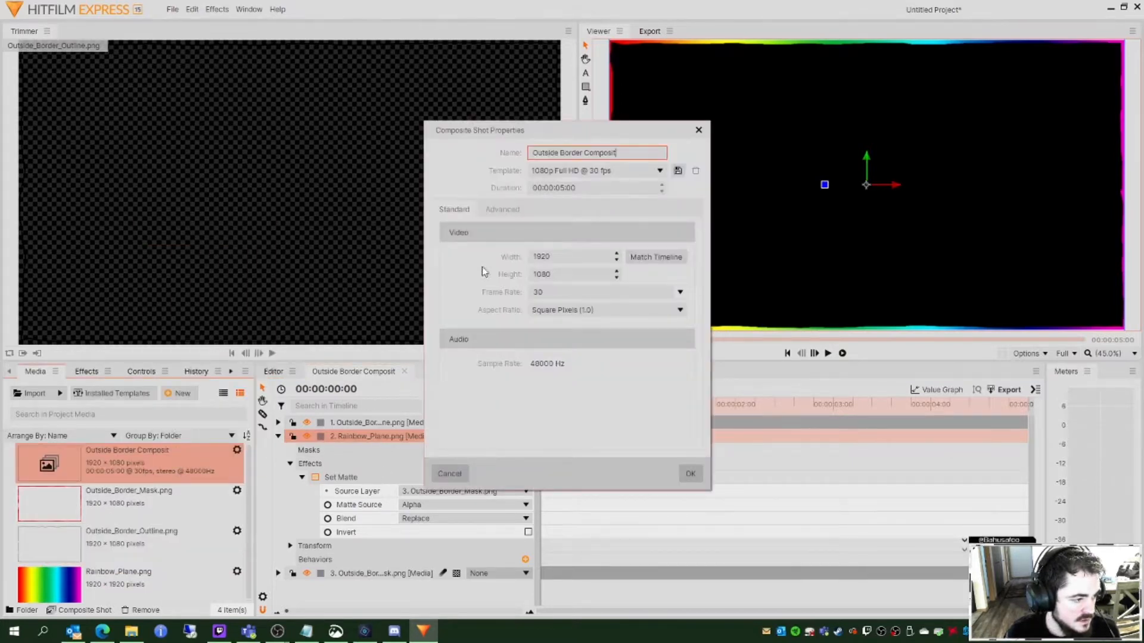
{"action": "left_click", "coordinate": [565, 187]}
{"action": "left_click", "coordinate": [565, 188]}
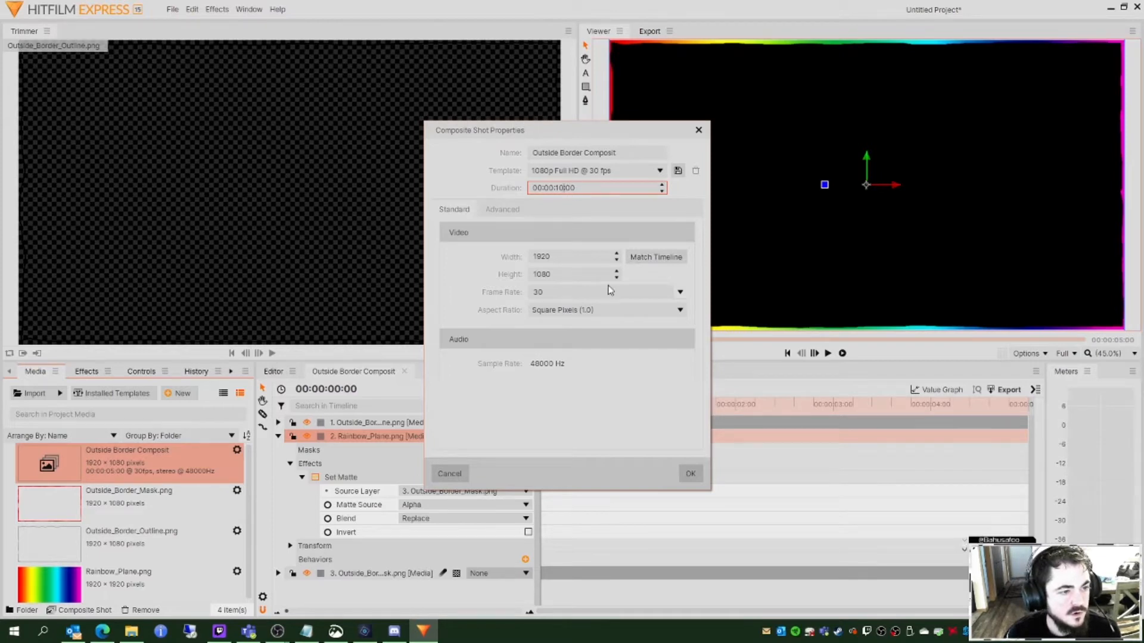
{"action": "left_click", "coordinate": [685, 475]}
Step: Extend the rainbow, outline and mask layers, along with the work area, to the end of the 10-second timeline
{"action": "left_click_drag", "start_coordinate": [784, 431], "coordinate": [1031, 430]}
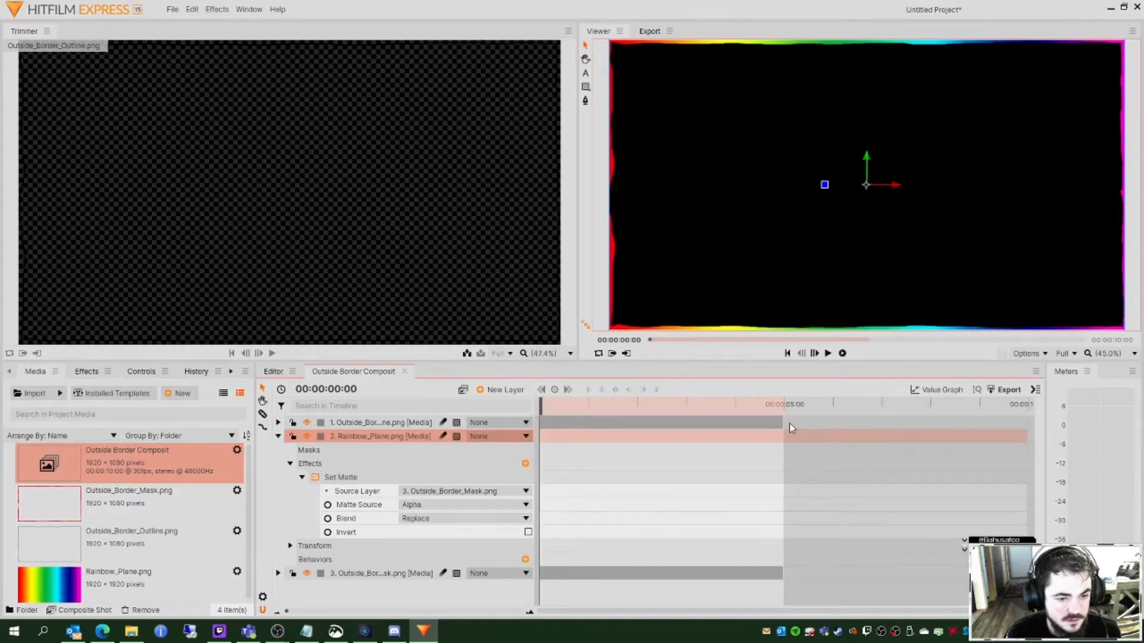
{"action": "left_click", "coordinate": [790, 424]}
{"action": "left_click_drag", "start_coordinate": [779, 424], "coordinate": [1034, 425]}
{"action": "left_click_drag", "start_coordinate": [782, 573], "coordinate": [1030, 574]}
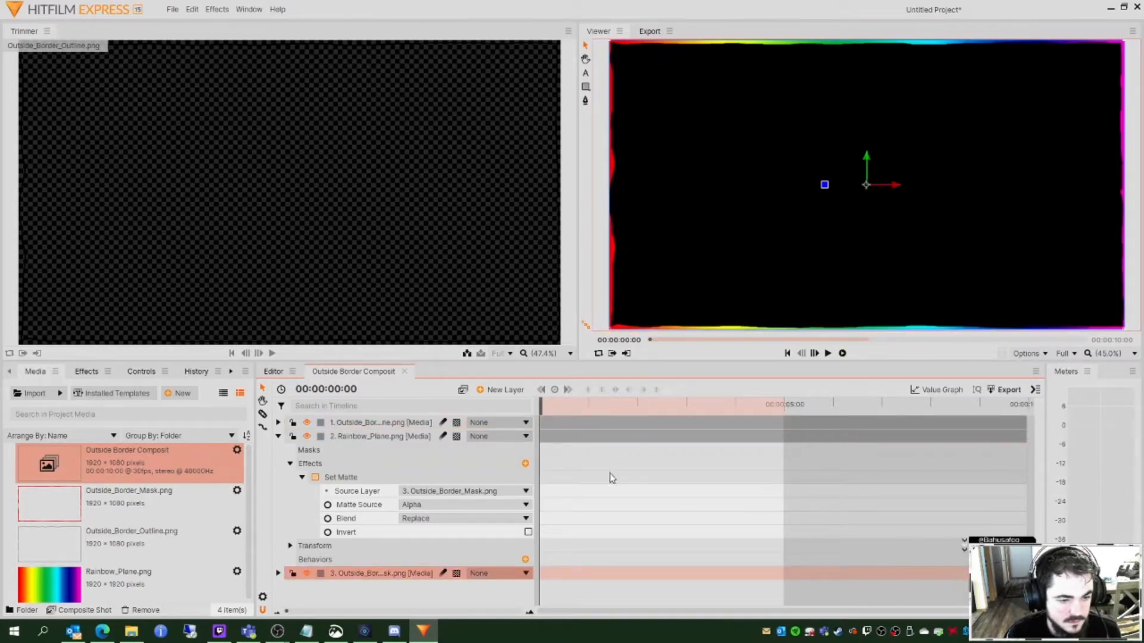
{"action": "left_click", "coordinate": [788, 423]}
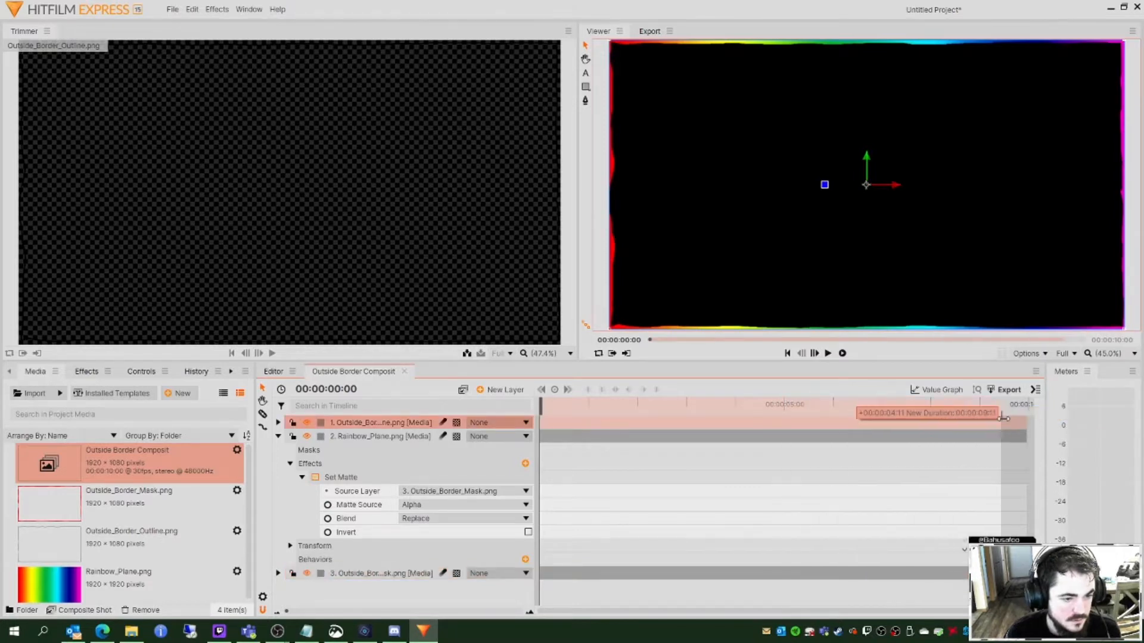
{"action": "left_click", "coordinate": [664, 480]}
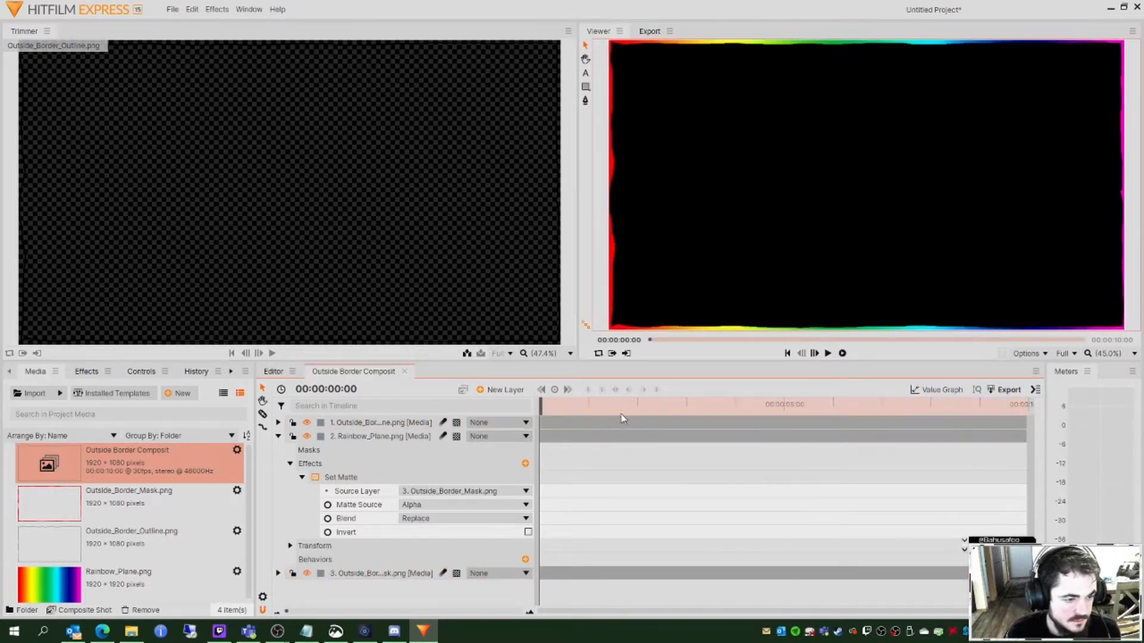
Step: Preview the composite shot's playback and return the playhead to the first frame with the Rainbow_Plane.png layer selected
{"action": "left_click", "coordinate": [357, 437]}
{"action": "mouse_move", "coordinate": [540, 408]}
{"action": "left_mouse_down"}
{"action": "mouse_move", "coordinate": [846, 411]}
{"action": "mouse_move", "coordinate": [541, 411]}
{"action": "left_mouse_up"}
{"action": "left_click", "coordinate": [828, 353]}
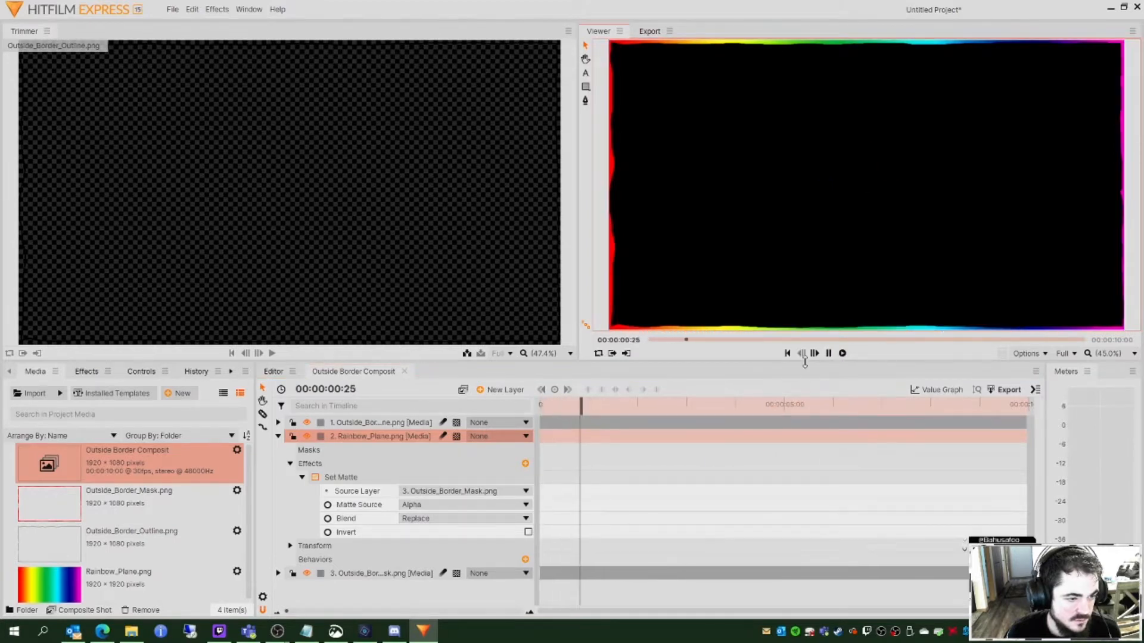
{"action": "left_click", "coordinate": [828, 353]}
{"action": "left_click", "coordinate": [828, 353]}
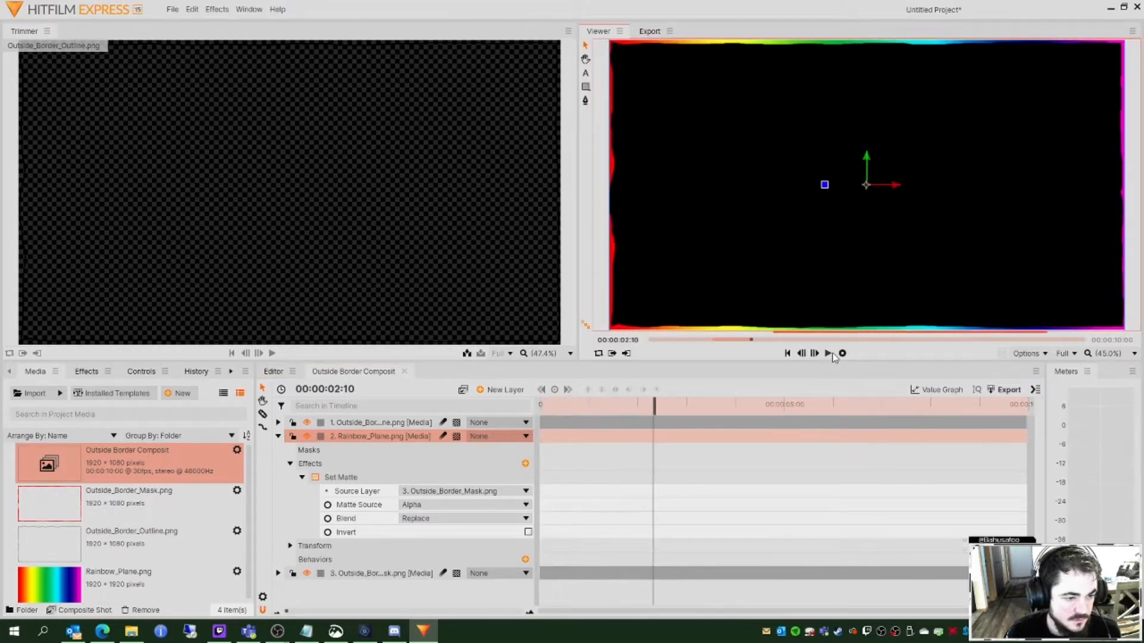
{"action": "left_click", "coordinate": [828, 354]}
{"action": "left_click_drag", "start_coordinate": [711, 407], "coordinate": [541, 408]}
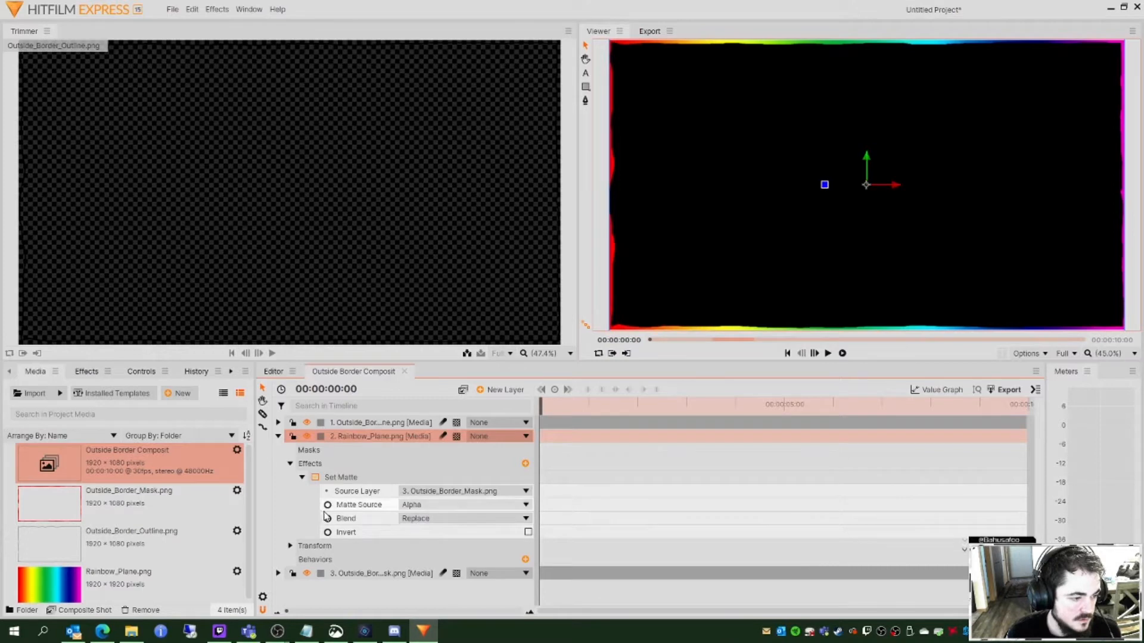
{"action": "left_click", "coordinate": [302, 477]}
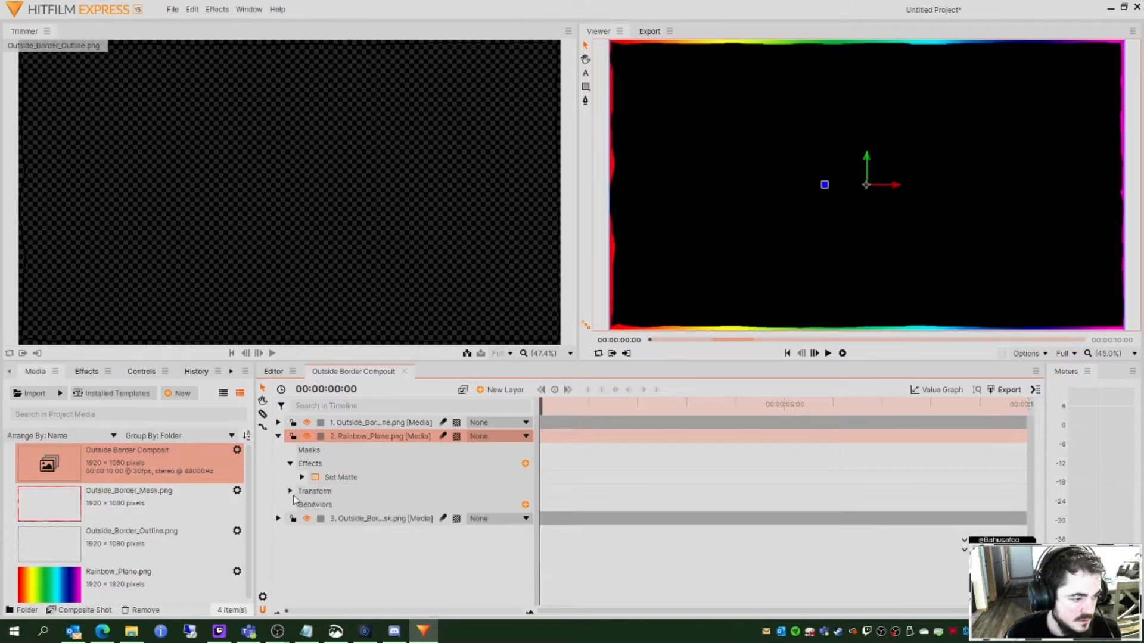
Step: Animate the Rainbow_Plane.png layer's rotation from 0x on the first frame to one full turn (1x) on the last frame at 00:00:09:29
{"action": "left_click", "coordinate": [291, 491]}
{"action": "left_click", "coordinate": [290, 464]}
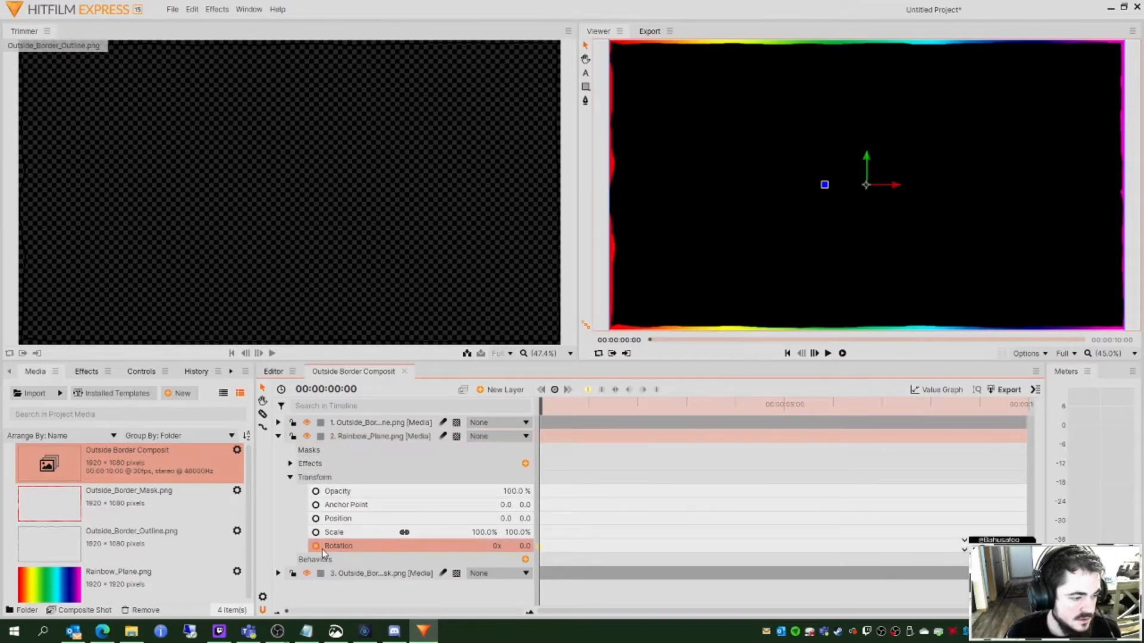
{"action": "mouse_move", "coordinate": [539, 547]}
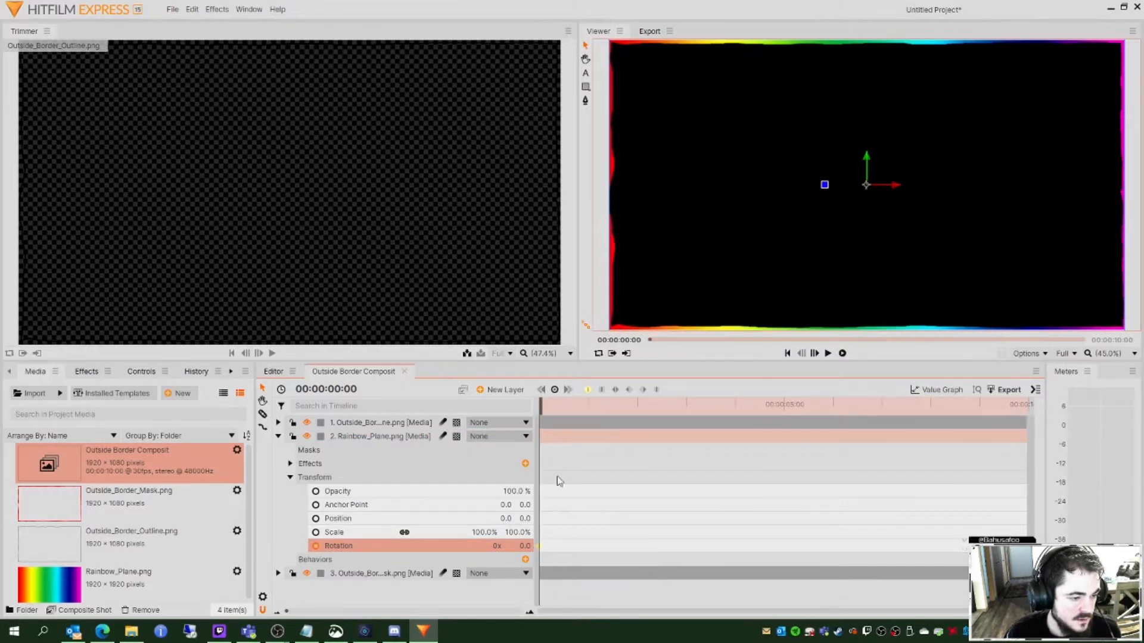
{"action": "left_click_drag", "start_coordinate": [545, 411], "coordinate": [1033, 411]}
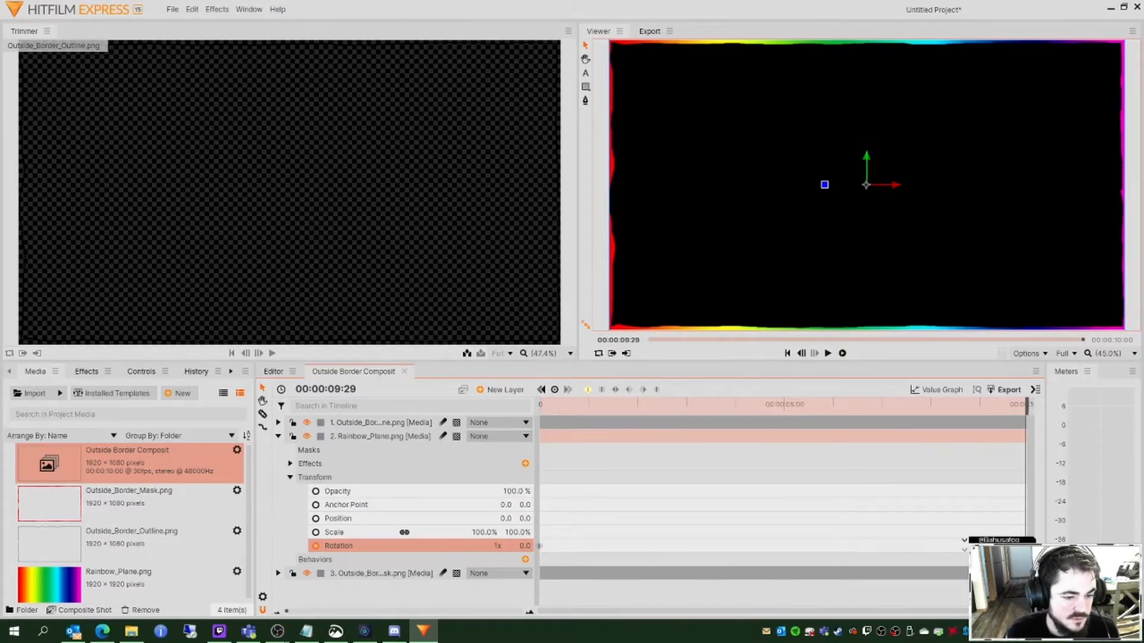
Step: Play the rotation from the first frame with the whole rainbow layer in view, and check its coverage of the frame around 00:00:01:17
{"action": "left_click_drag", "start_coordinate": [1037, 404], "coordinate": [540, 415]}
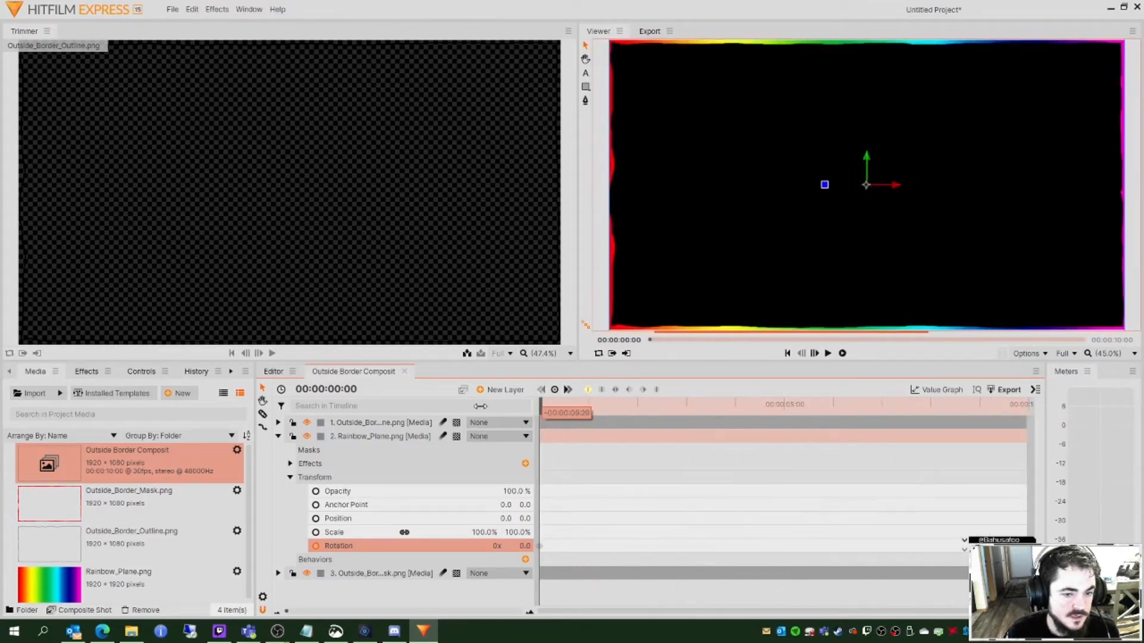
{"action": "scroll", "coordinate": [834, 246], "scroll_direction": "down", "scroll_amount": 3}
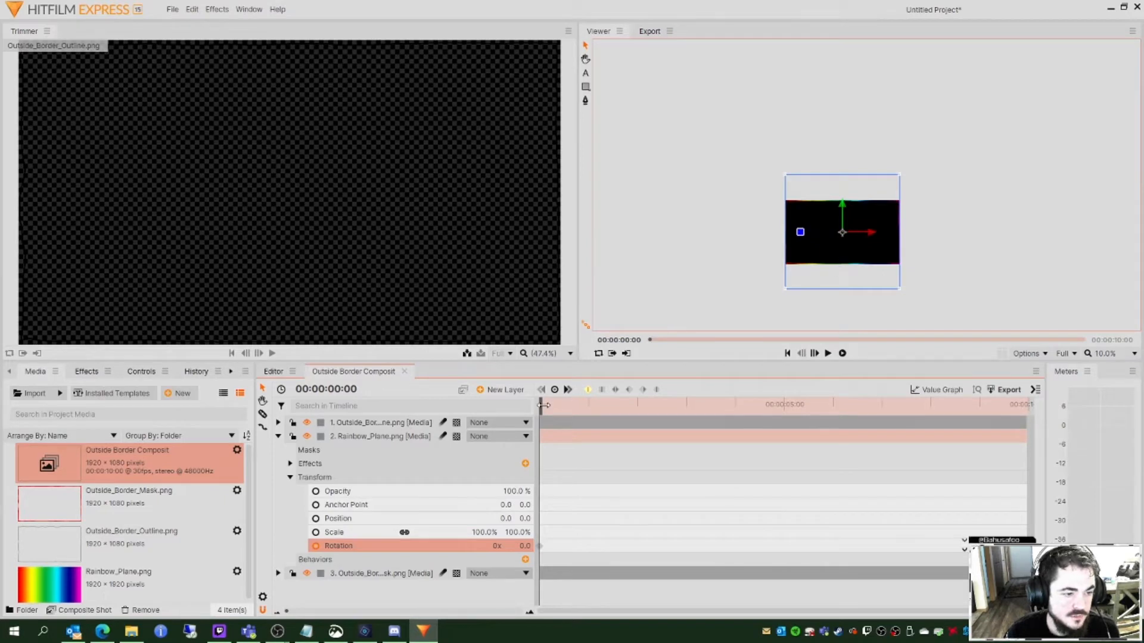
{"action": "key", "text": "space"}
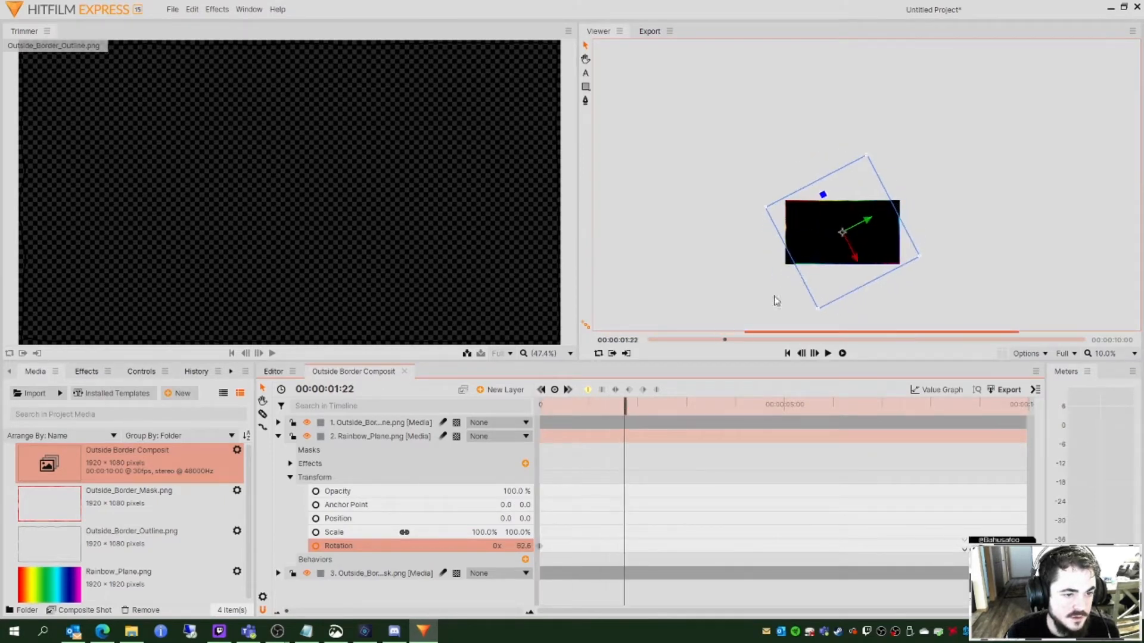
{"action": "mouse_move", "coordinate": [627, 409]}
{"action": "left_mouse_down"}
{"action": "mouse_move", "coordinate": [539, 411]}
{"action": "mouse_move", "coordinate": [638, 410]}
{"action": "mouse_move", "coordinate": [617, 410]}
{"action": "left_mouse_up"}
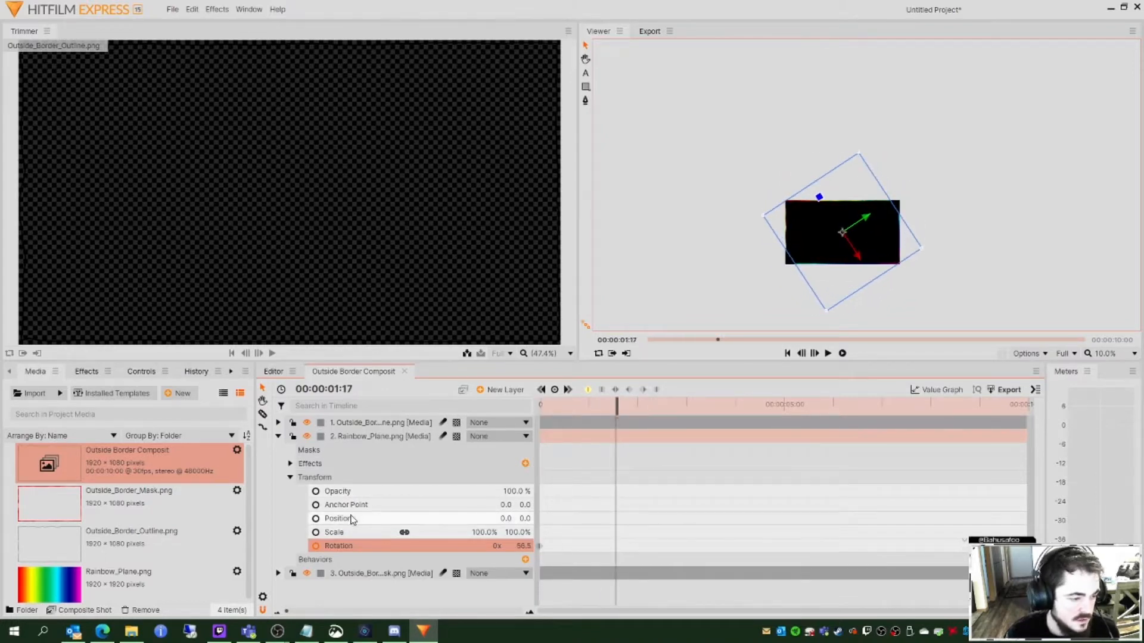
Step: Scale the Rainbow_Plane.png layer up to 118%, checking at several rotation angles that it covers the whole frame
{"action": "left_click", "coordinate": [483, 533]}
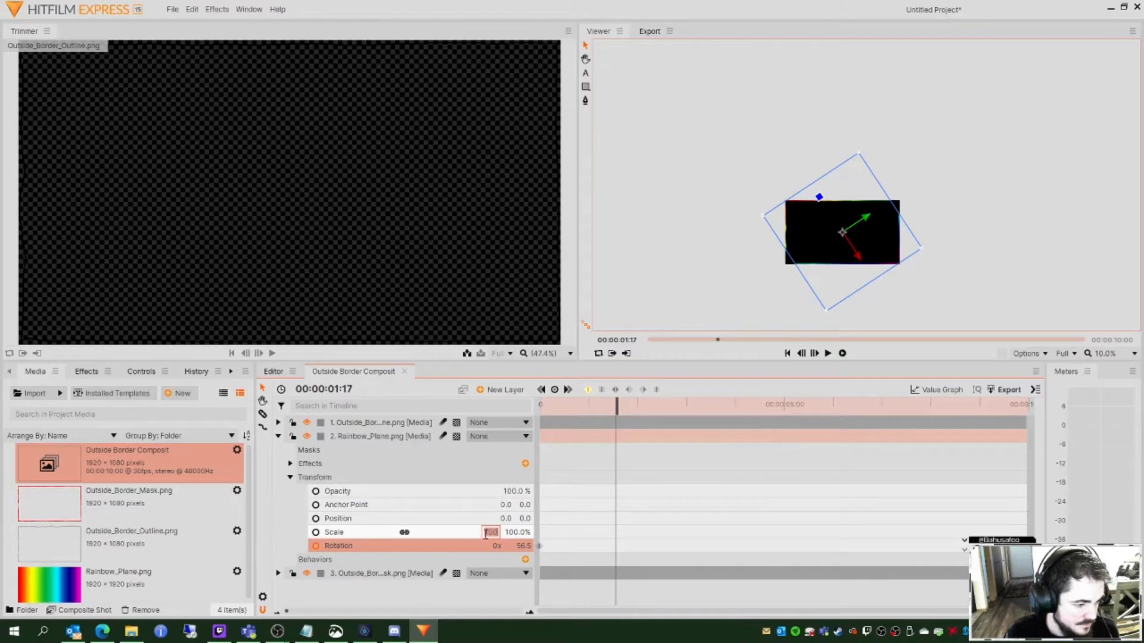
{"action": "left_click", "coordinate": [470, 537]}
{"action": "left_click_drag", "start_coordinate": [483, 532], "coordinate": [586, 487]}
{"action": "left_click_drag", "start_coordinate": [615, 412], "coordinate": [694, 411]}
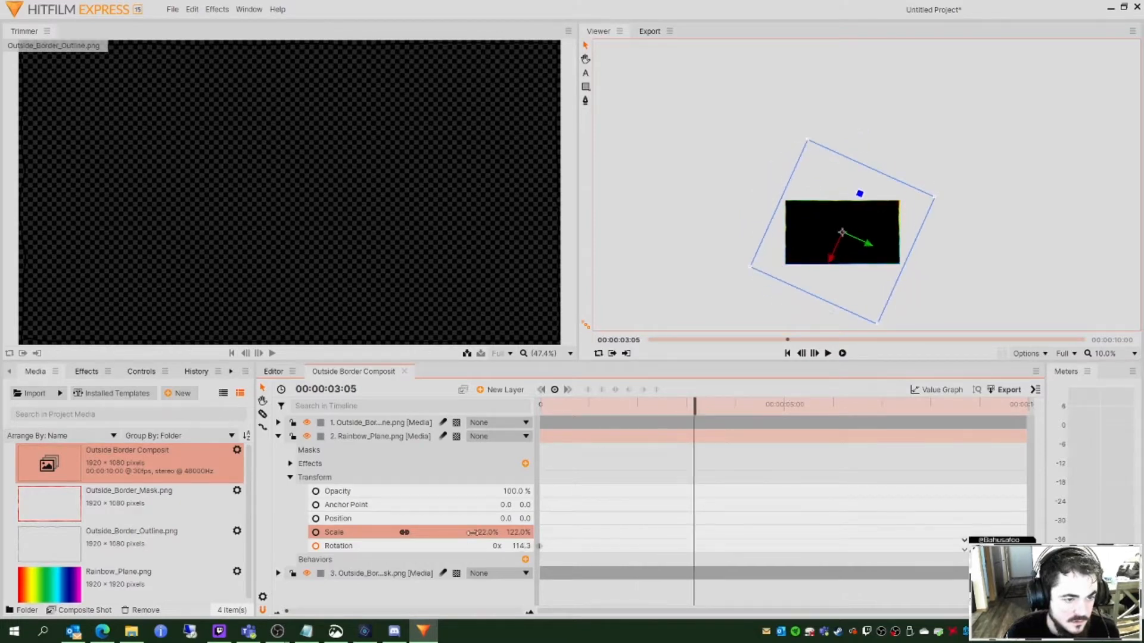
{"action": "left_click_drag", "start_coordinate": [487, 532], "coordinate": [477, 532]}
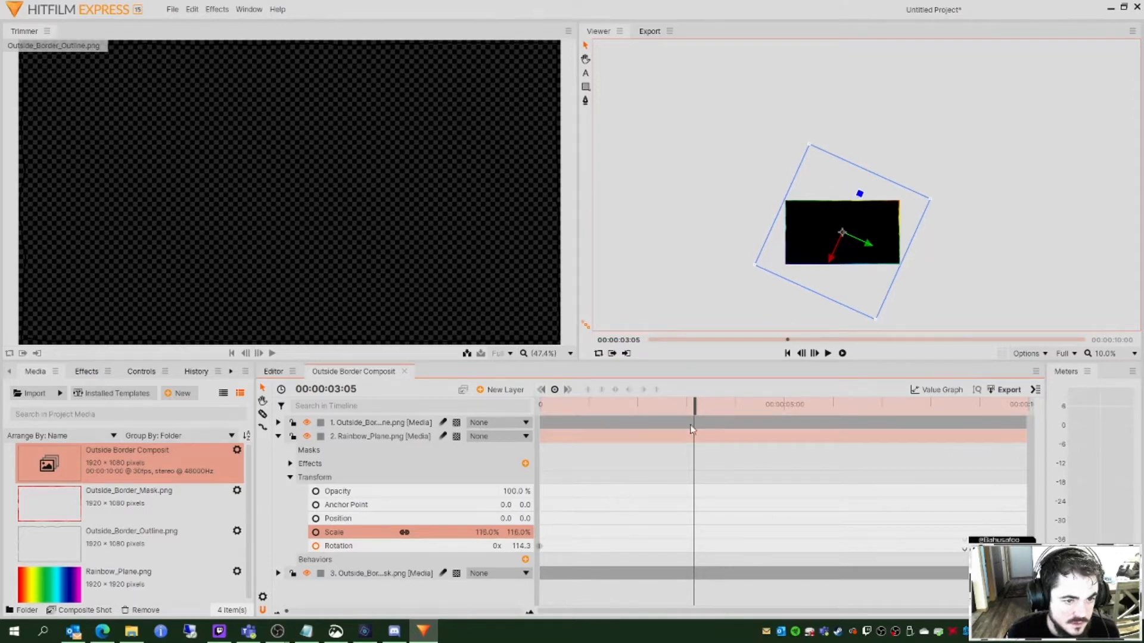
{"action": "left_click_drag", "start_coordinate": [697, 408], "coordinate": [743, 411]}
{"action": "left_click_drag", "start_coordinate": [487, 532], "coordinate": [489, 532]}
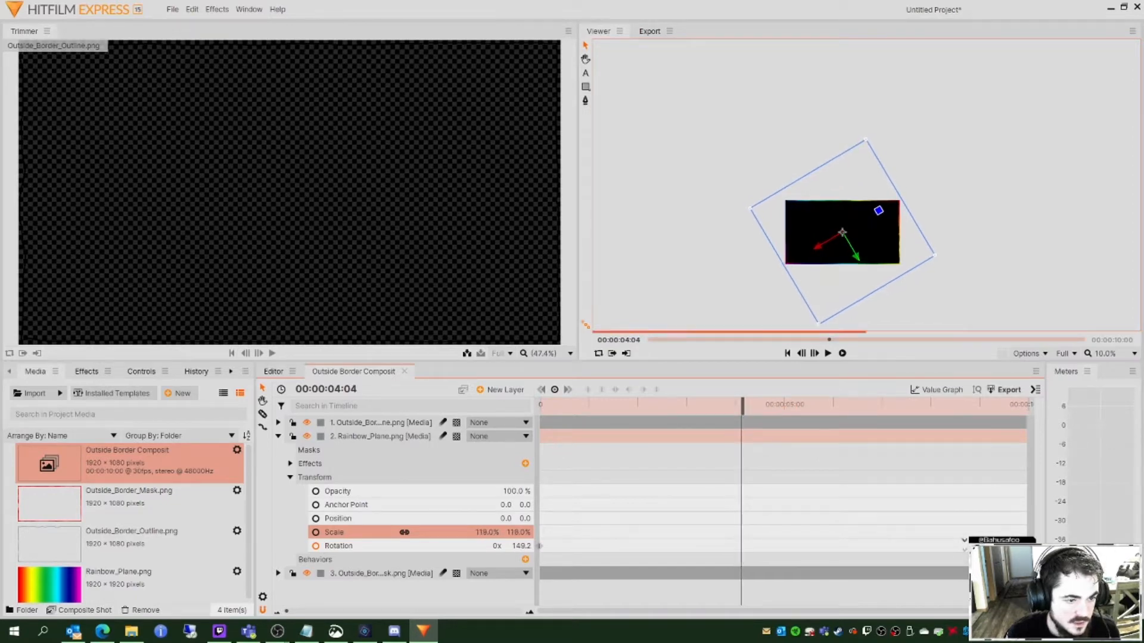
Step: Play the rotating rainbow border from the first frame at 40% zoom, and inspect the mask layer's transform settings with the rainbow layer collapsed
{"action": "left_click_drag", "start_coordinate": [743, 400], "coordinate": [524, 448]}
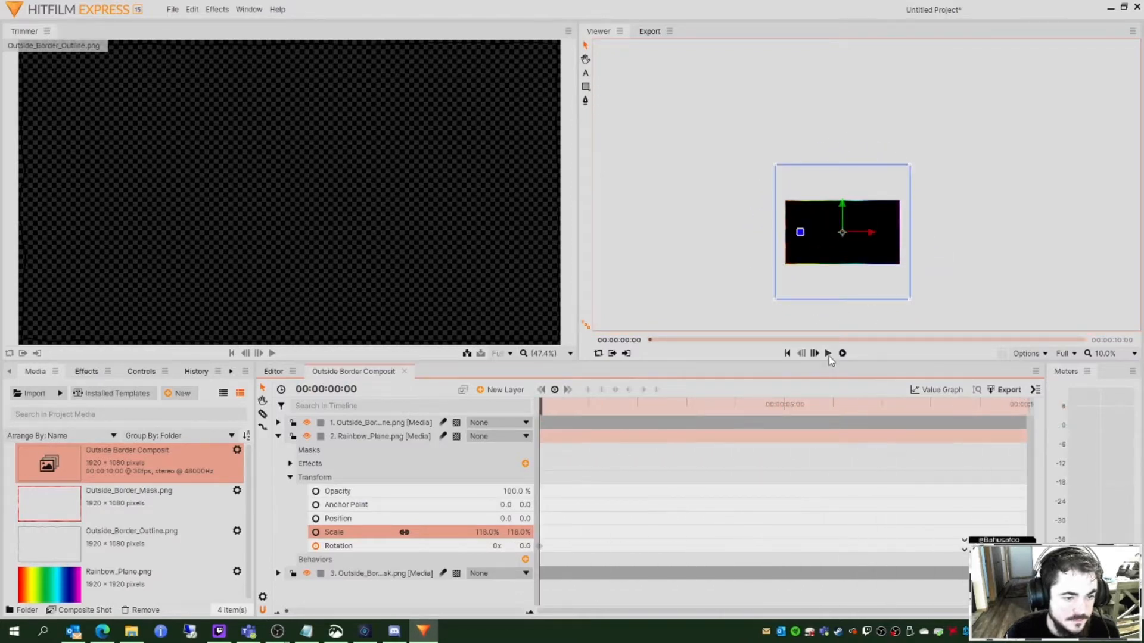
{"action": "scroll", "coordinate": [950, 265], "scroll_direction": "up", "scroll_amount": 2}
{"action": "scroll", "coordinate": [898, 286], "scroll_direction": "down", "scroll_amount": 1}
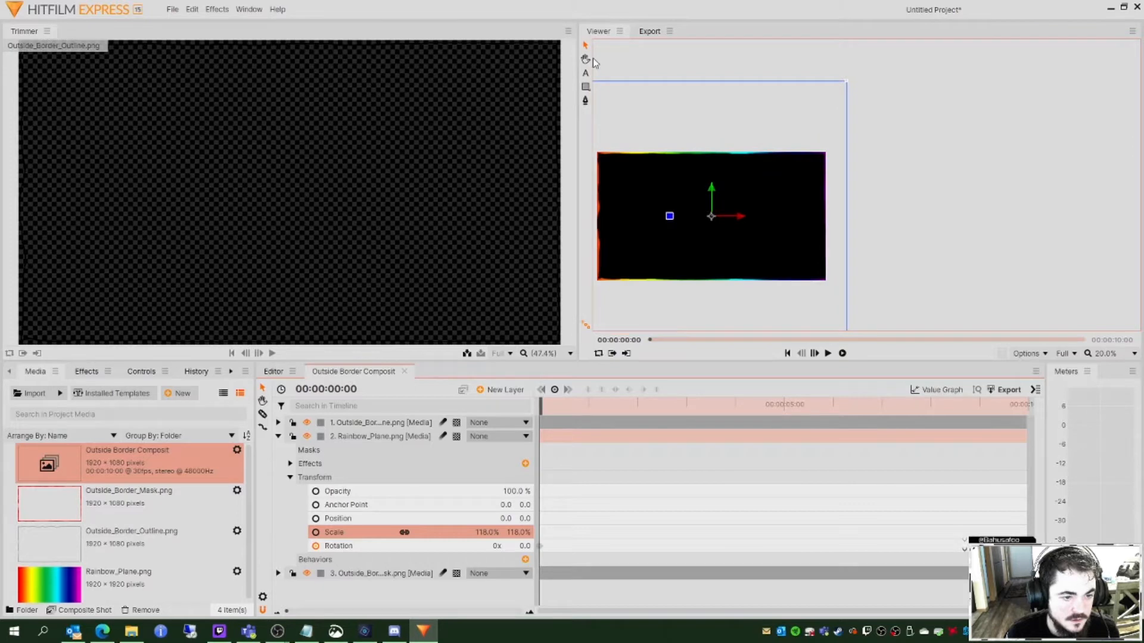
{"action": "left_click", "coordinate": [587, 58]}
{"action": "left_click_drag", "start_coordinate": [673, 181], "coordinate": [789, 196]}
{"action": "scroll", "coordinate": [787, 206], "scroll_direction": "up", "scroll_amount": 3}
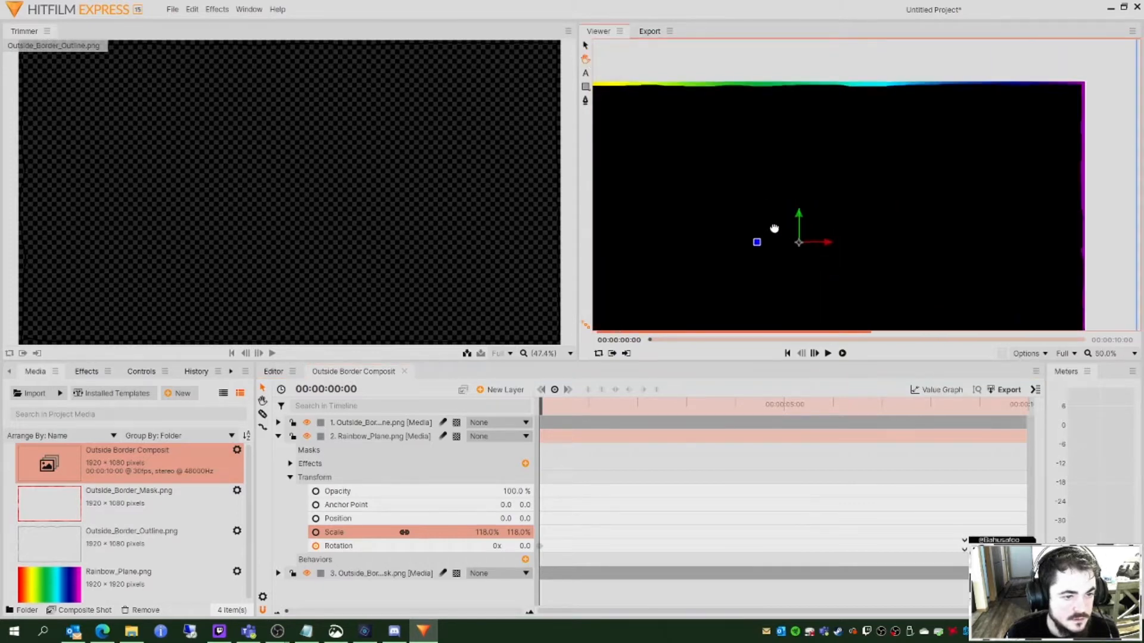
{"action": "scroll", "coordinate": [809, 190], "scroll_direction": "down", "scroll_amount": 1}
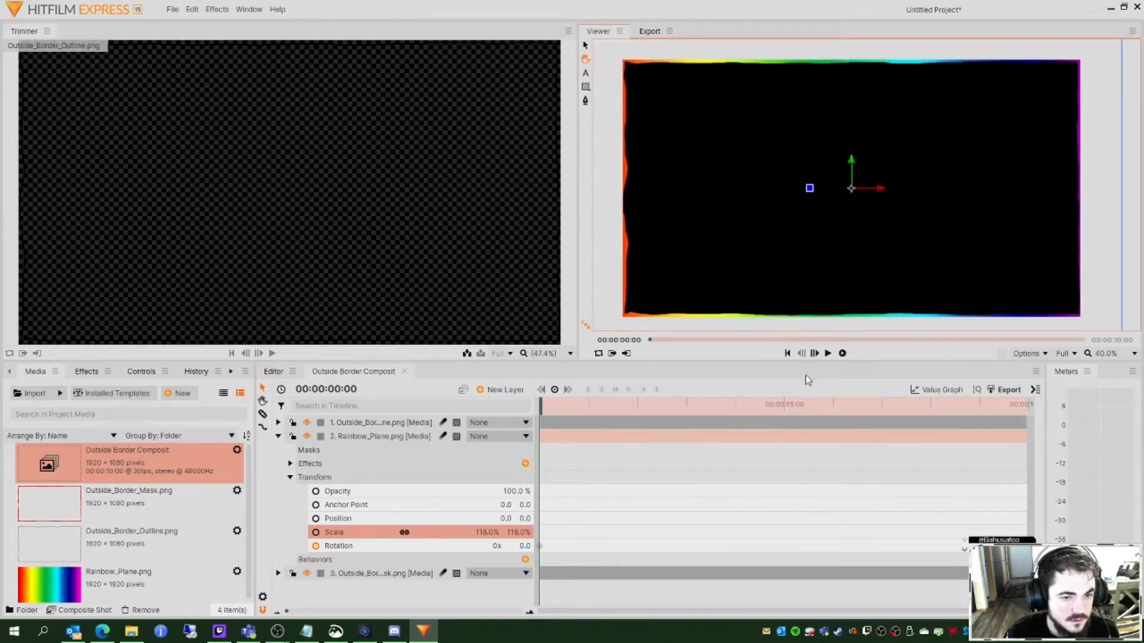
{"action": "left_click", "coordinate": [828, 354]}
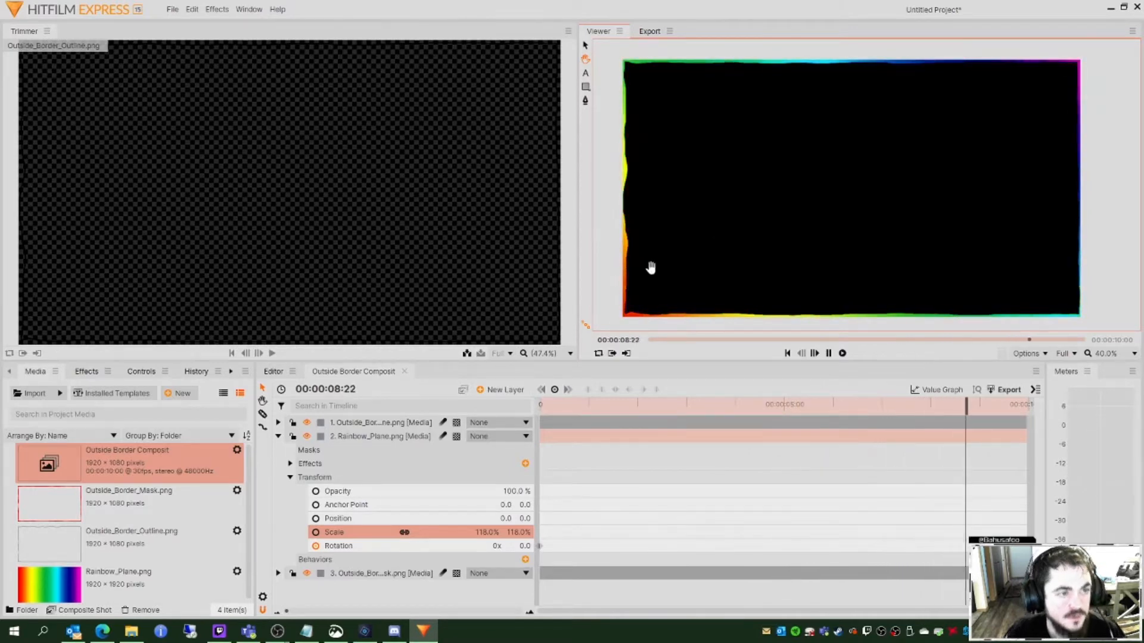
{"action": "left_click", "coordinate": [278, 436]}
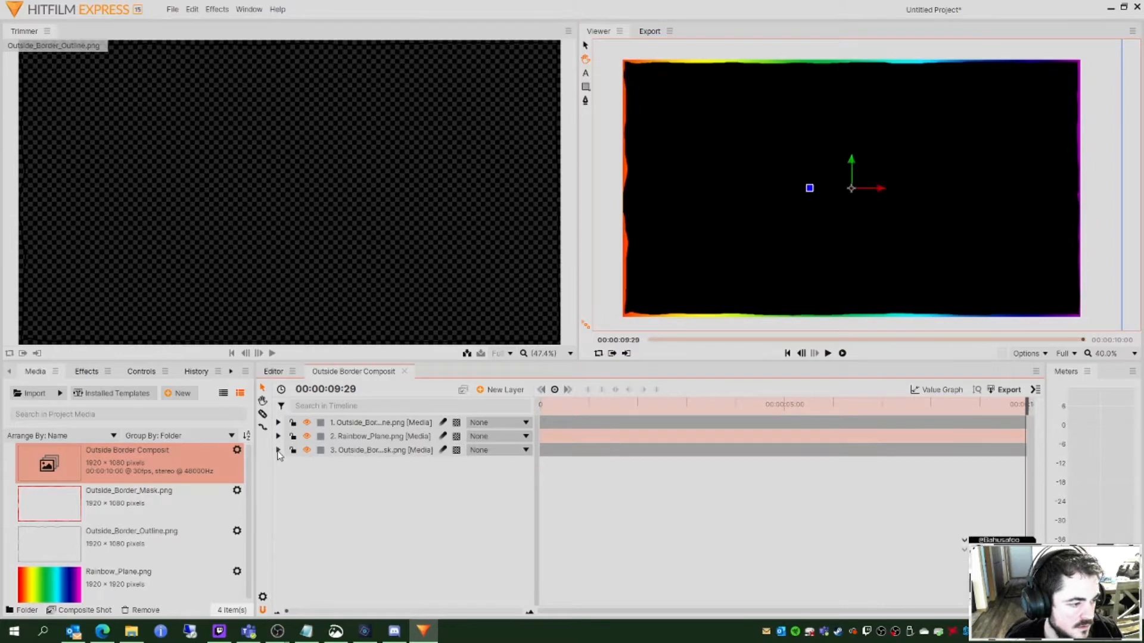
{"action": "left_click", "coordinate": [278, 450]}
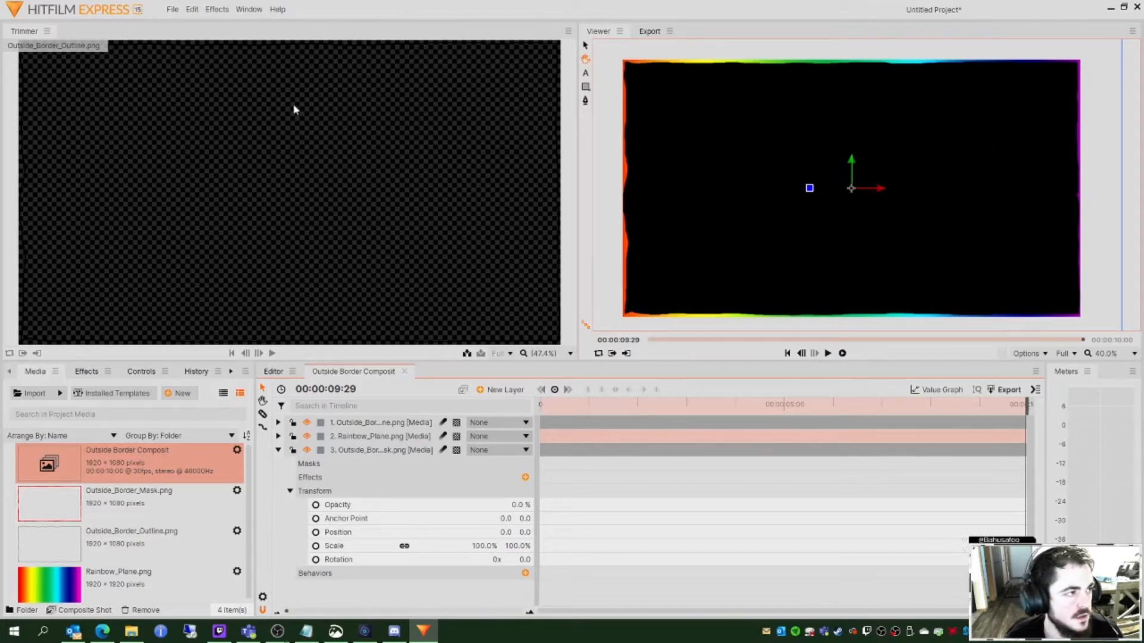
Step: Add the Outside Border Composit shot's contents to the export queue with the Uncompressed AVI with Alpha preset
{"action": "right_click", "coordinate": [165, 470]}
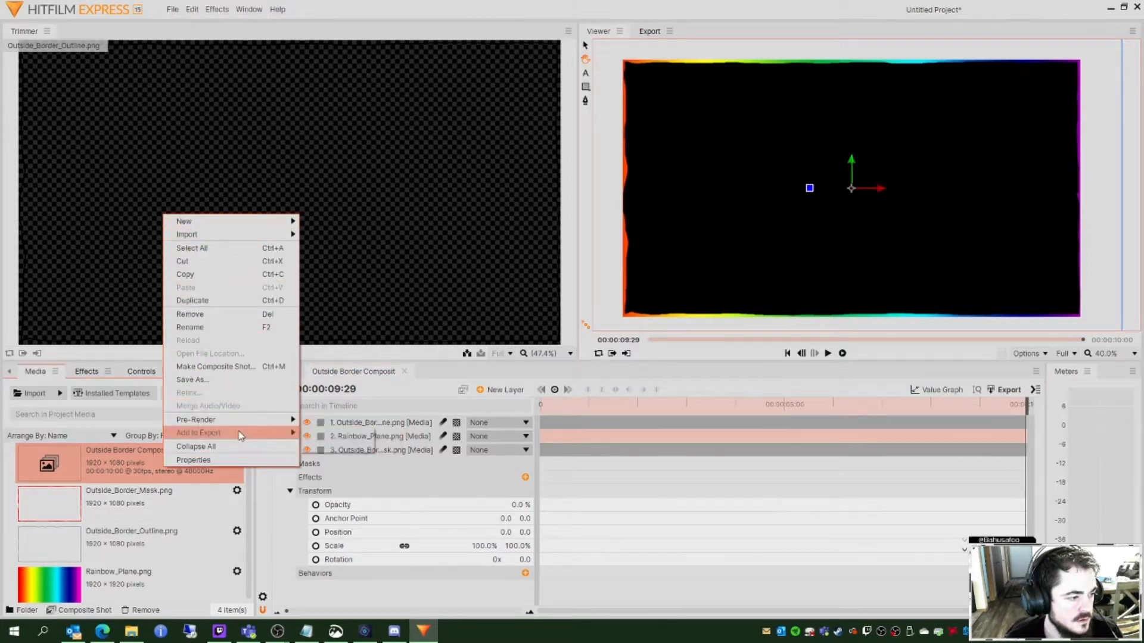
{"action": "right_click", "coordinate": [95, 470]}
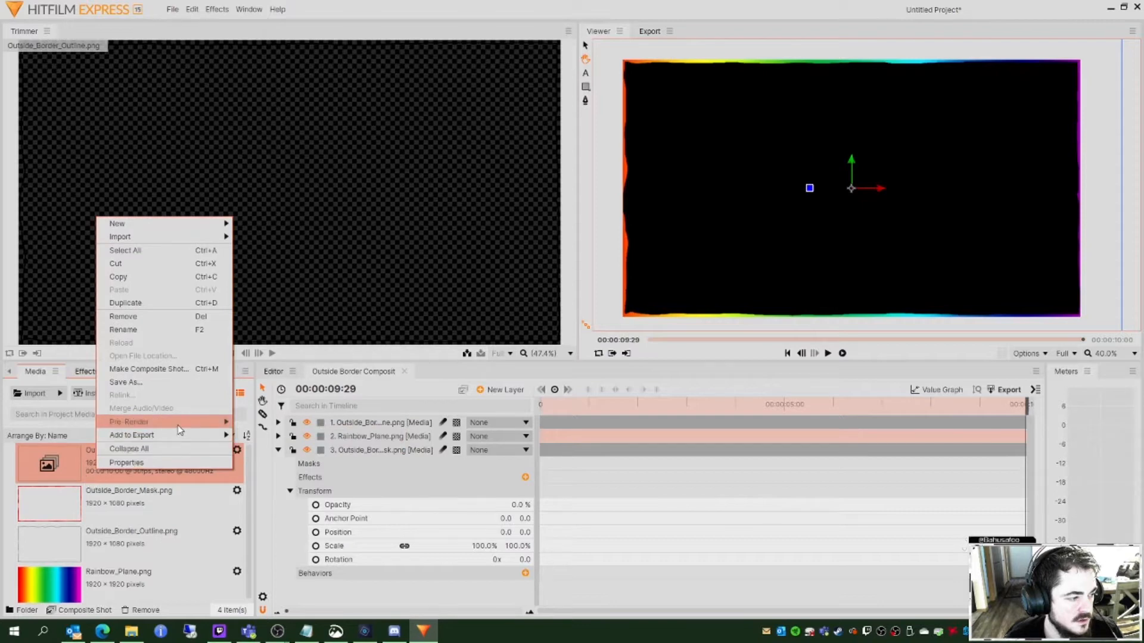
{"action": "mouse_move", "coordinate": [190, 439]}
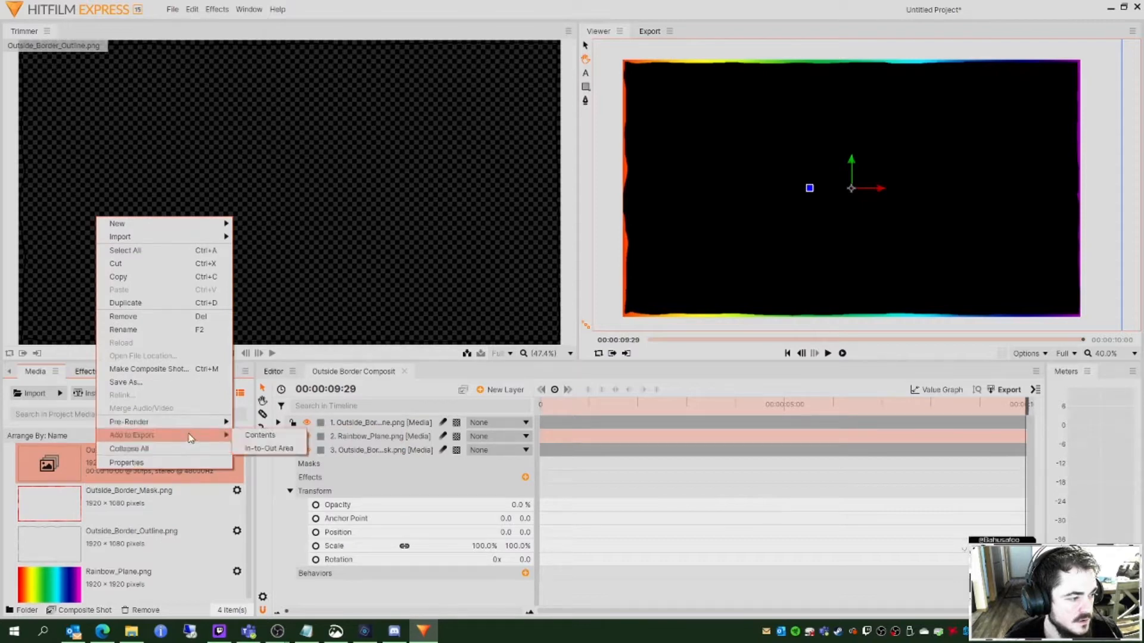
{"action": "left_click", "coordinate": [265, 436]}
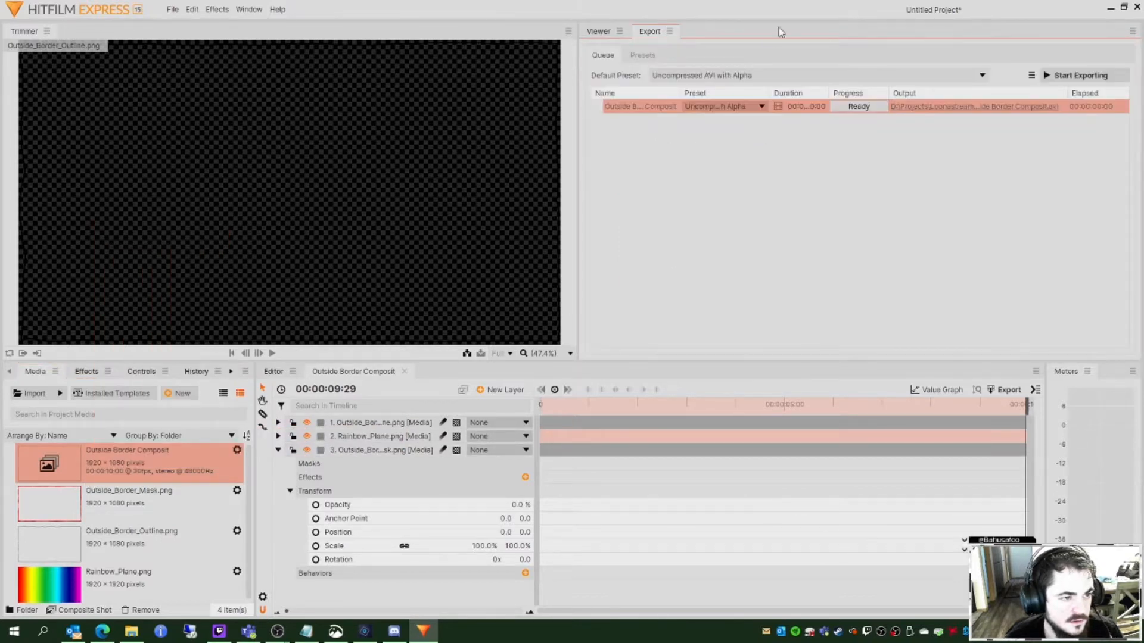
{"action": "left_click", "coordinate": [759, 107]}
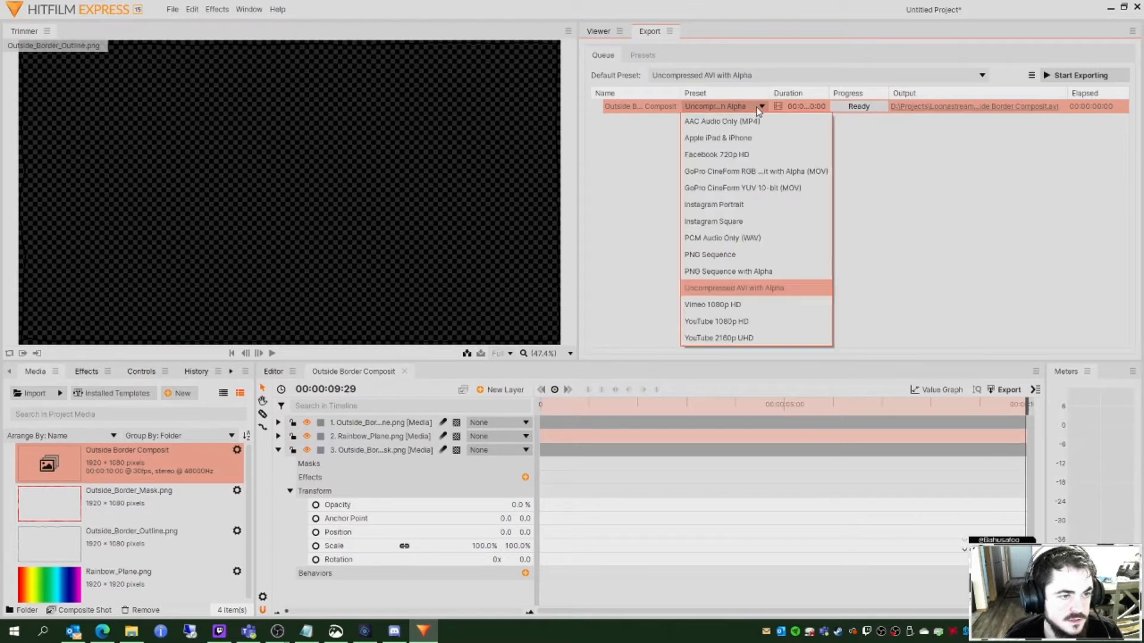
{"action": "left_click", "coordinate": [722, 283]}
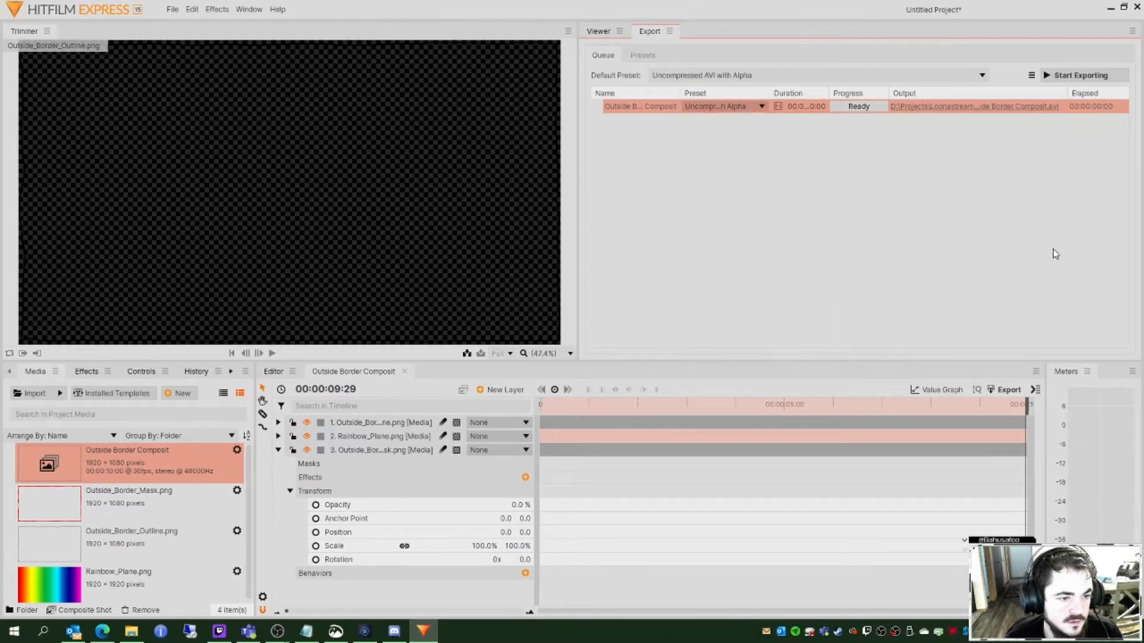
Step: Set the export's output file to RainbowUnicorn_Outside_Border.avi in the Rainbow Unicorn Theme folder and start exporting
{"action": "left_click", "coordinate": [994, 109]}
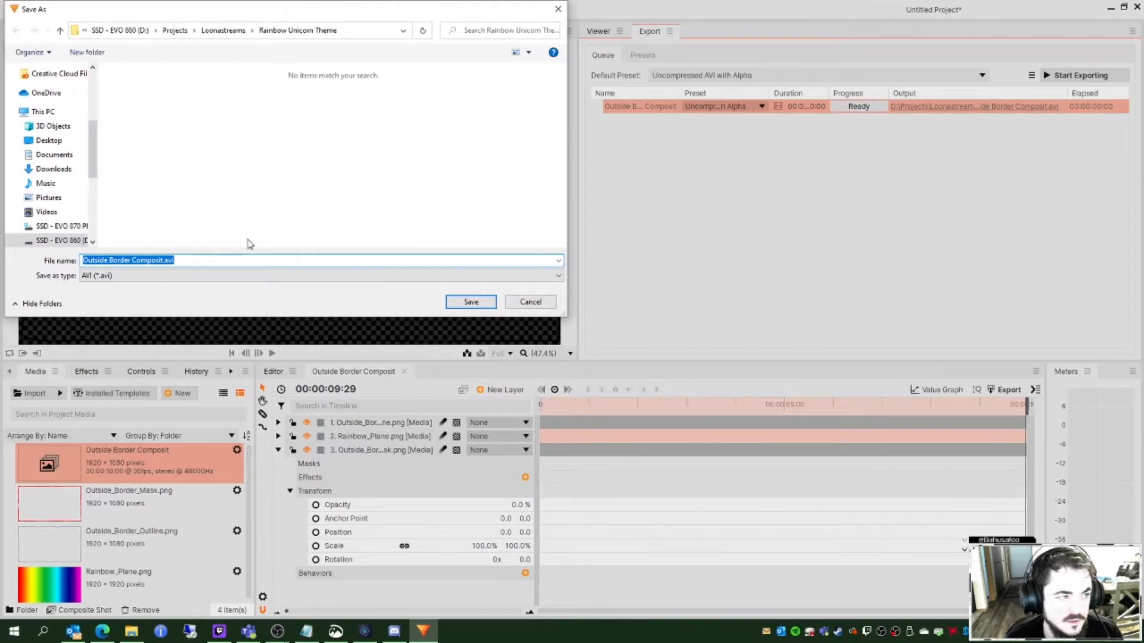
{"action": "left_click", "coordinate": [183, 259]}
{"action": "left_click_drag", "start_coordinate": [163, 260], "coordinate": [52, 259]}
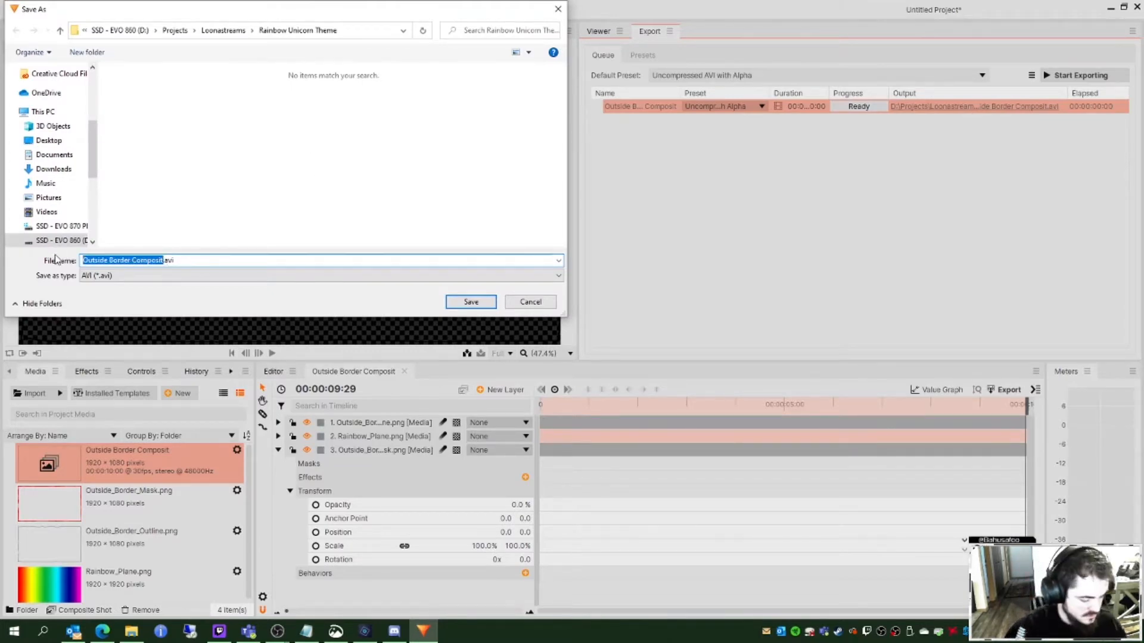
{"action": "type", "text": "Loonastr"}
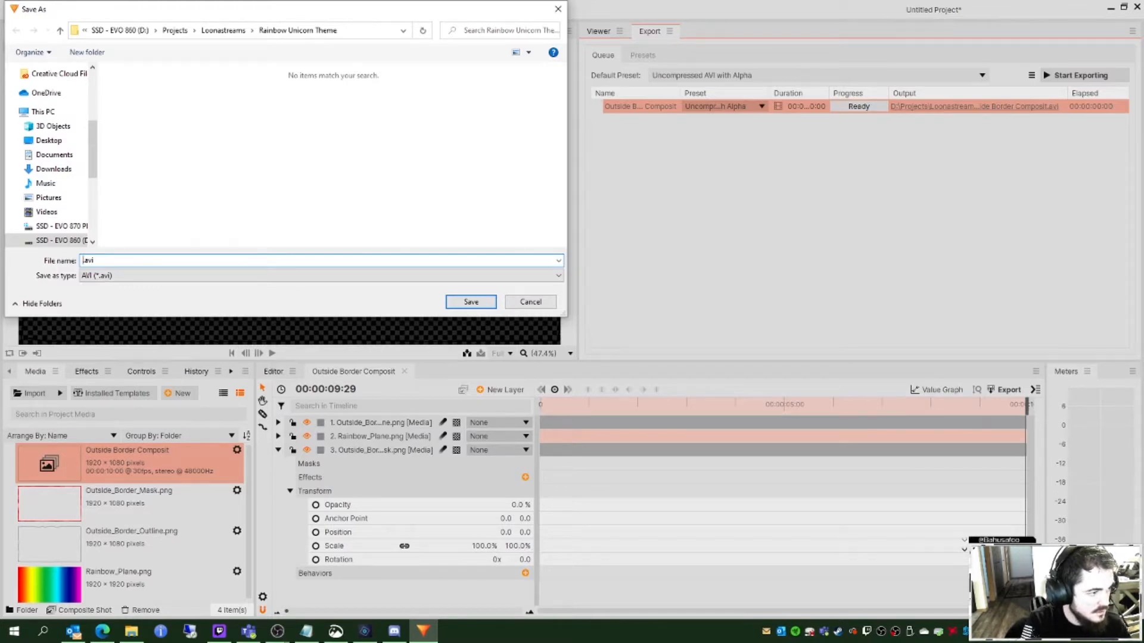
{"action": "type", "text": "RainbowUnic"}
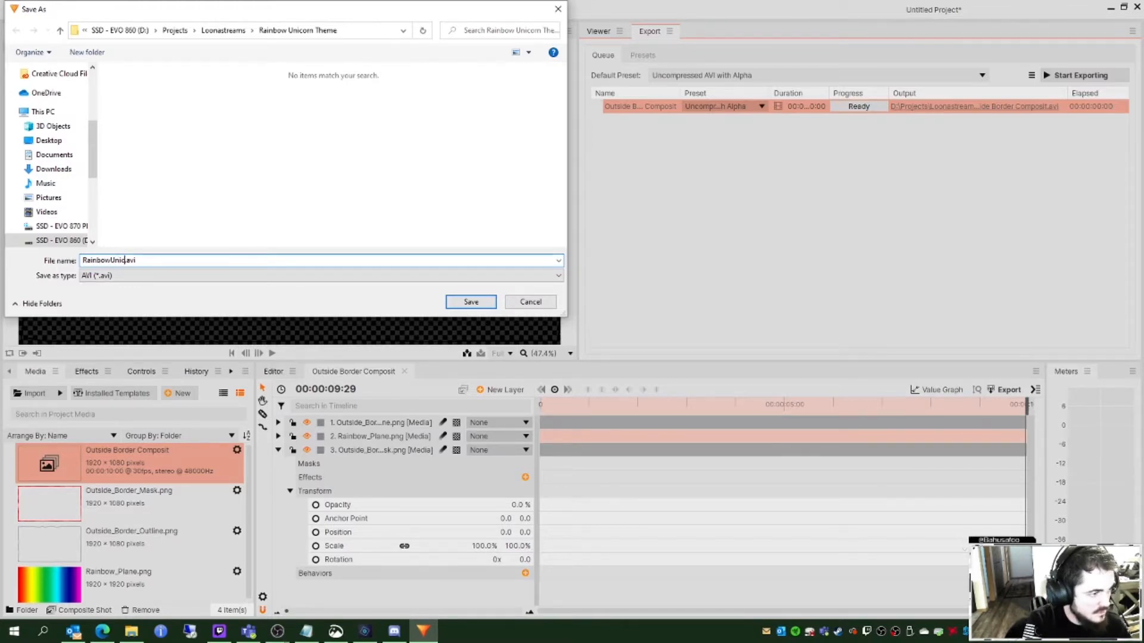
{"action": "type", "text": "orn_Outs"}
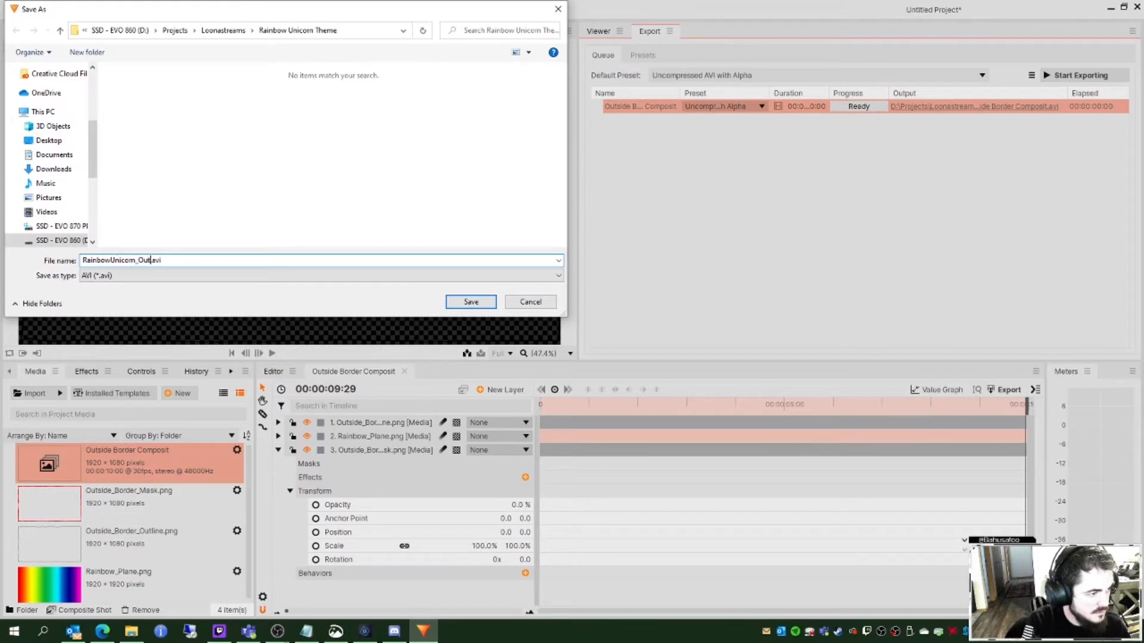
{"action": "type", "text": "ide_Border"}
{"action": "left_click", "coordinate": [457, 299]}
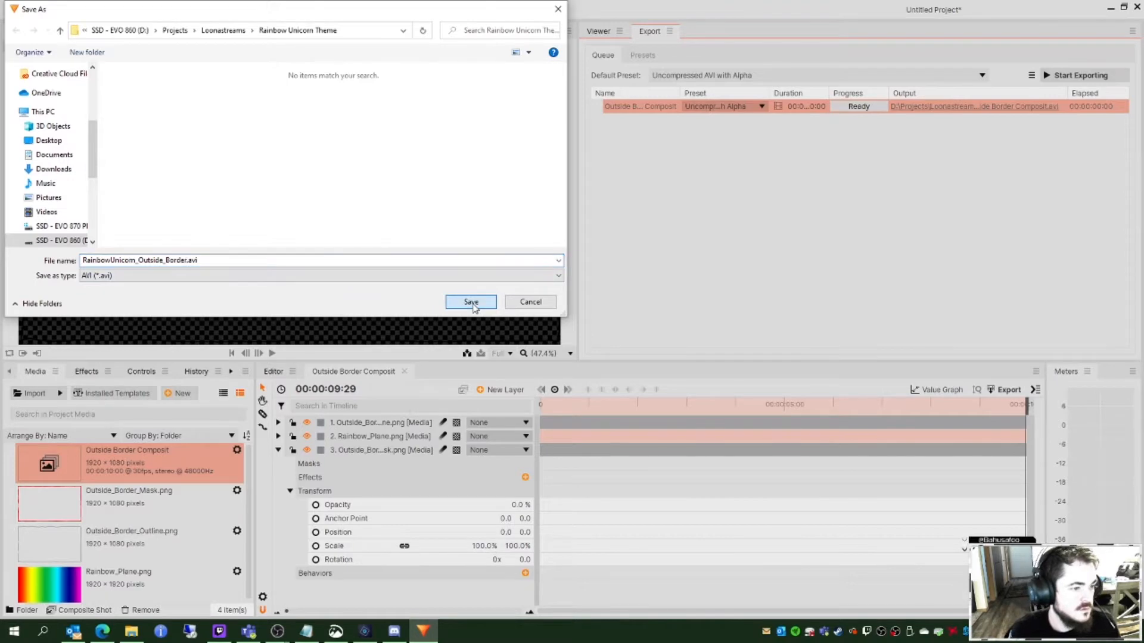
{"action": "left_click", "coordinate": [1084, 74]}
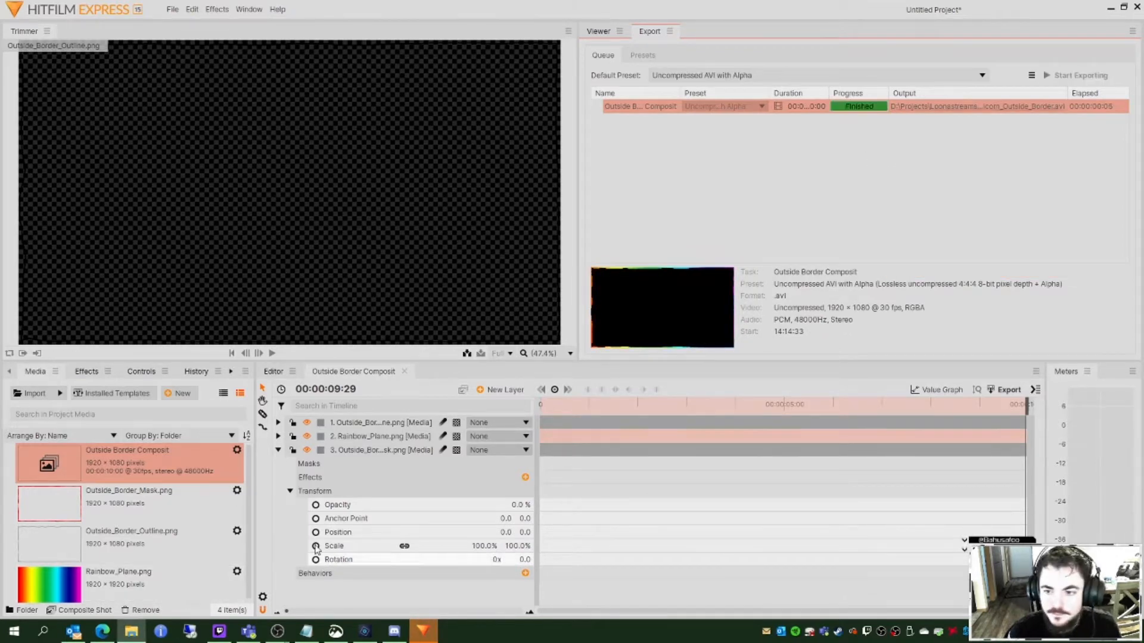
Step: Open the Rainbow Unicorn Theme folder in File Explorer and play RainbowUnicorn_Outside_Border.avi in VLC to check the exported border
{"action": "right_click", "coordinate": [132, 633]}
{"action": "left_click", "coordinate": [143, 570]}
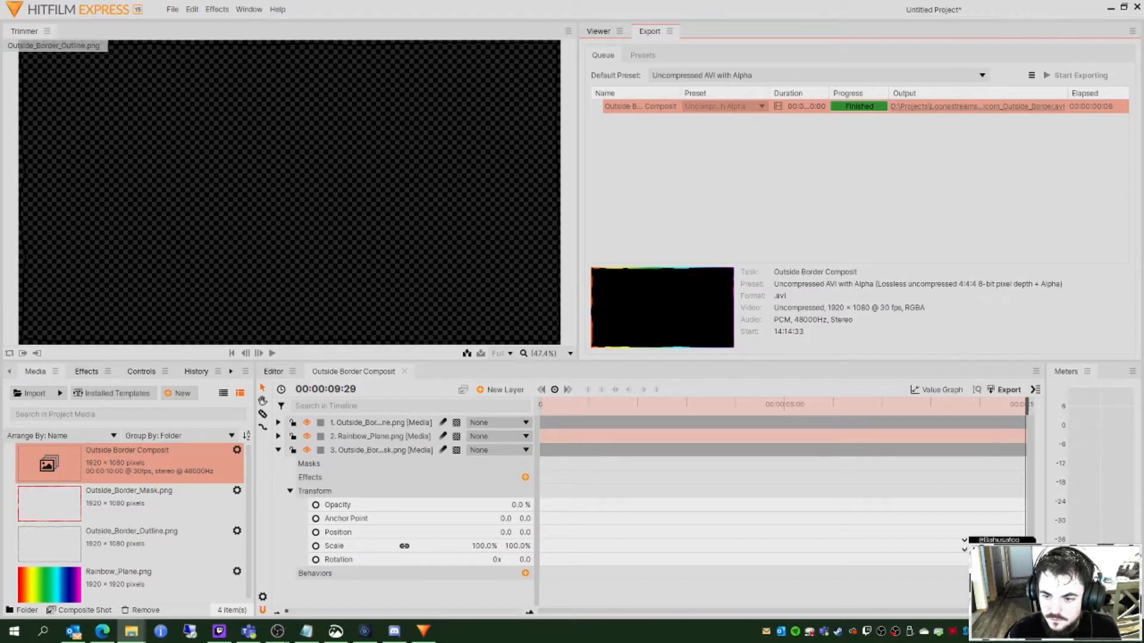
{"action": "left_click_drag", "start_coordinate": [1143, 203], "coordinate": [432, 157]}
{"action": "double_click", "coordinate": [359, 253]}
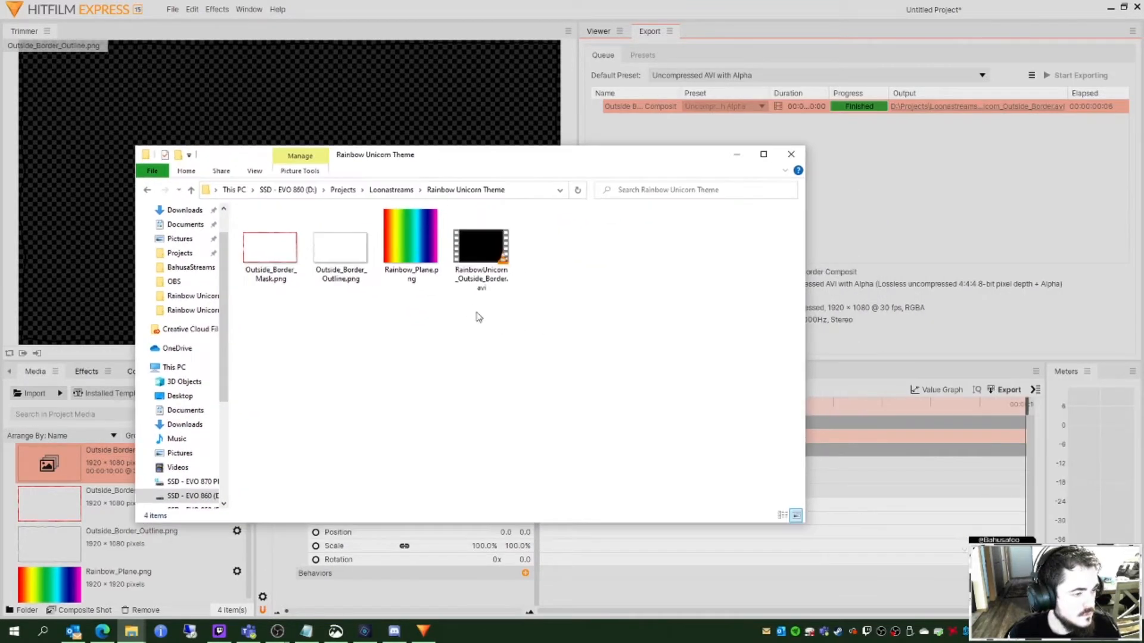
{"action": "double_click", "coordinate": [487, 257]}
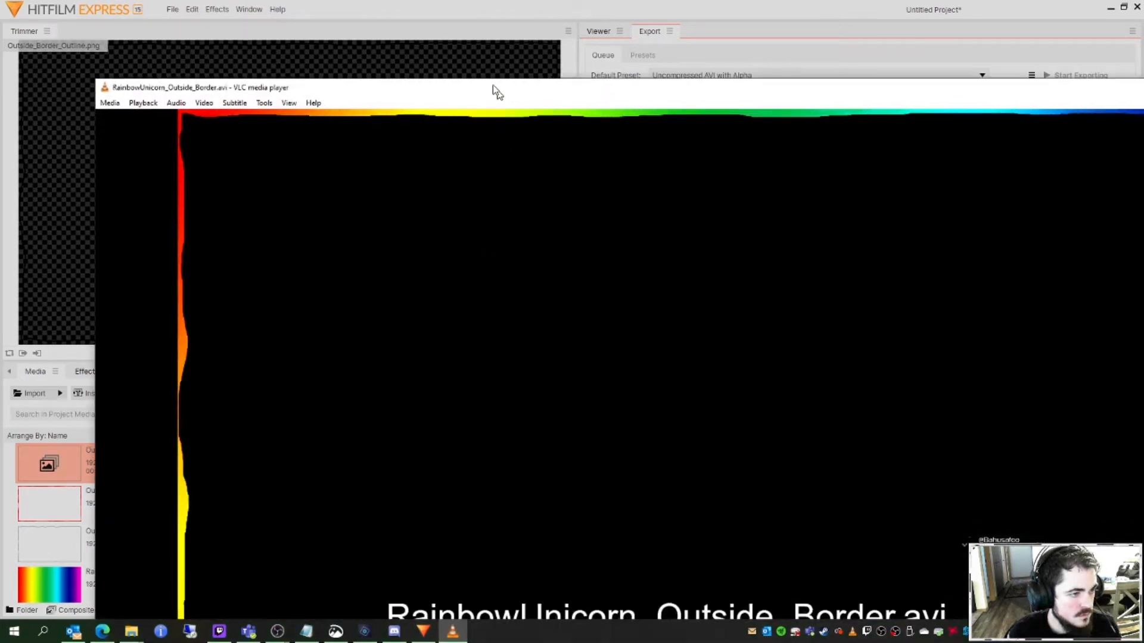
{"action": "left_click_drag", "start_coordinate": [493, 92], "coordinate": [429, 30]}
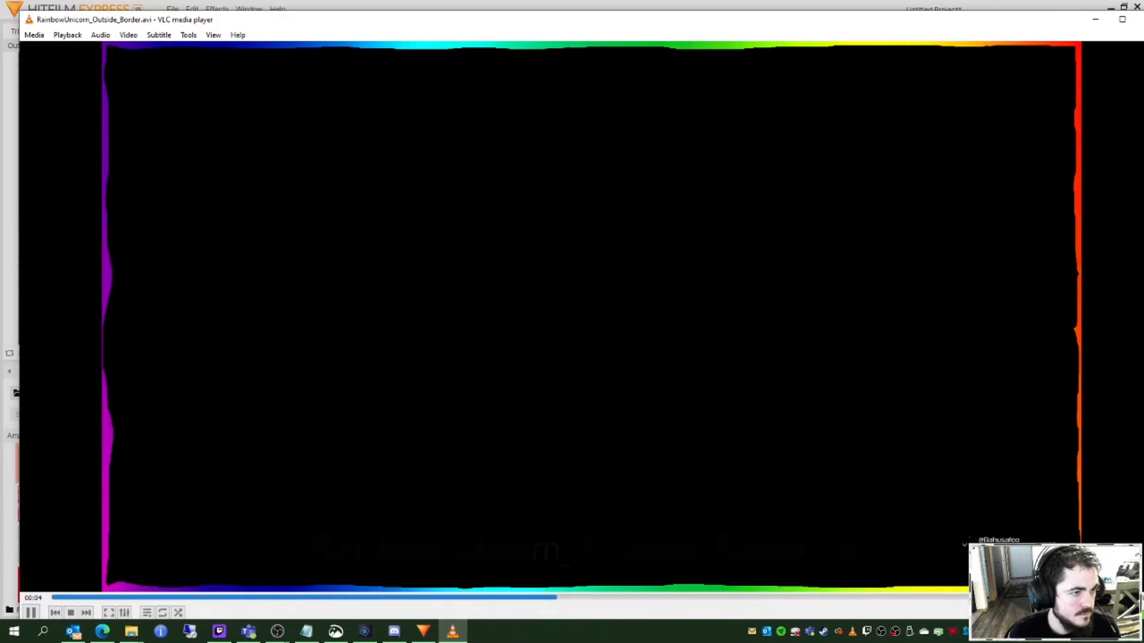
Step: Close the border video in VLC and switch to OBS, placing its window on the main display
{"action": "left_click_drag", "start_coordinate": [1047, 23], "coordinate": [999, 30]}
{"action": "left_click", "coordinate": [1101, 27]}
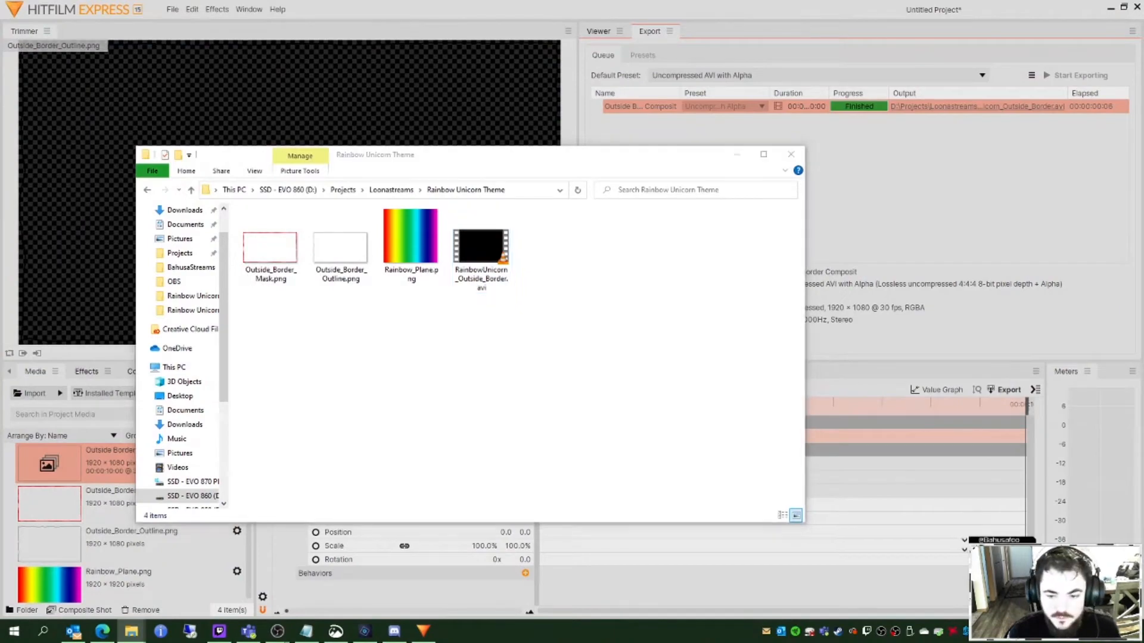
{"action": "key", "text": "alt+Tab"}
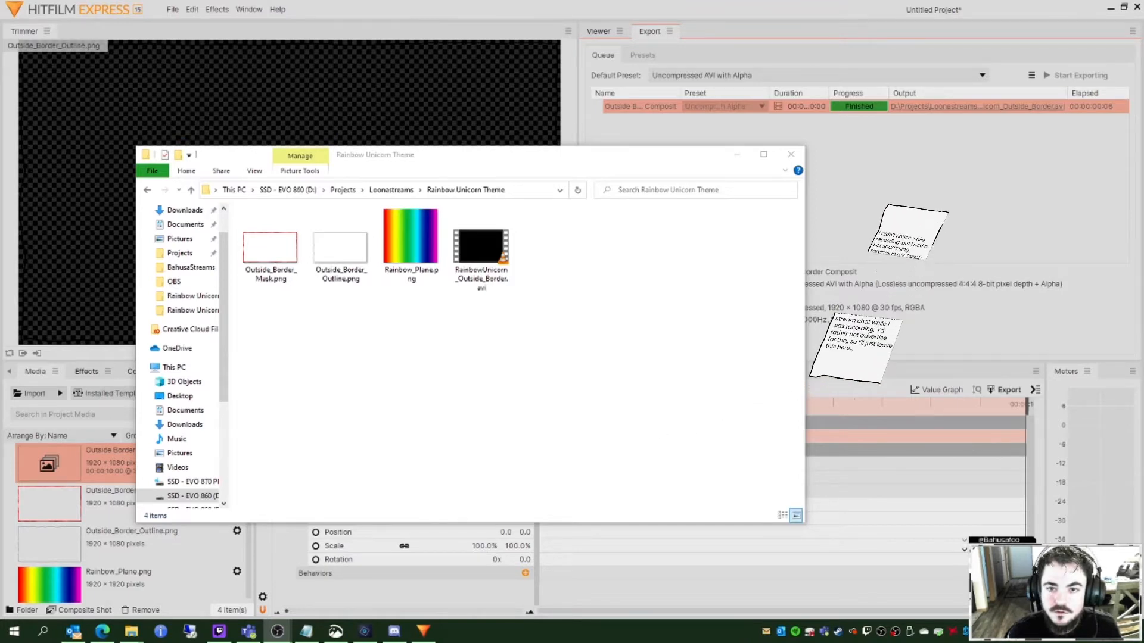
{"action": "left_click_drag", "start_coordinate": [1143, 176], "coordinate": [577, 0]}
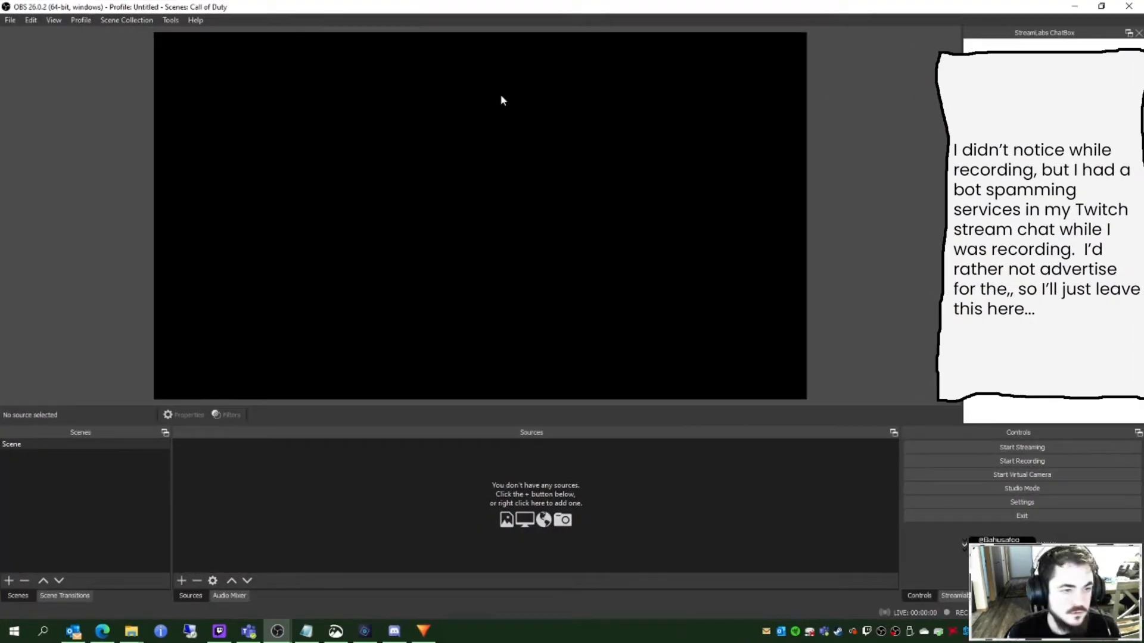
Step: Create a new scene collection named RainbowUnicorn Theme
{"action": "left_click", "coordinate": [145, 21]}
{"action": "left_click", "coordinate": [123, 34]}
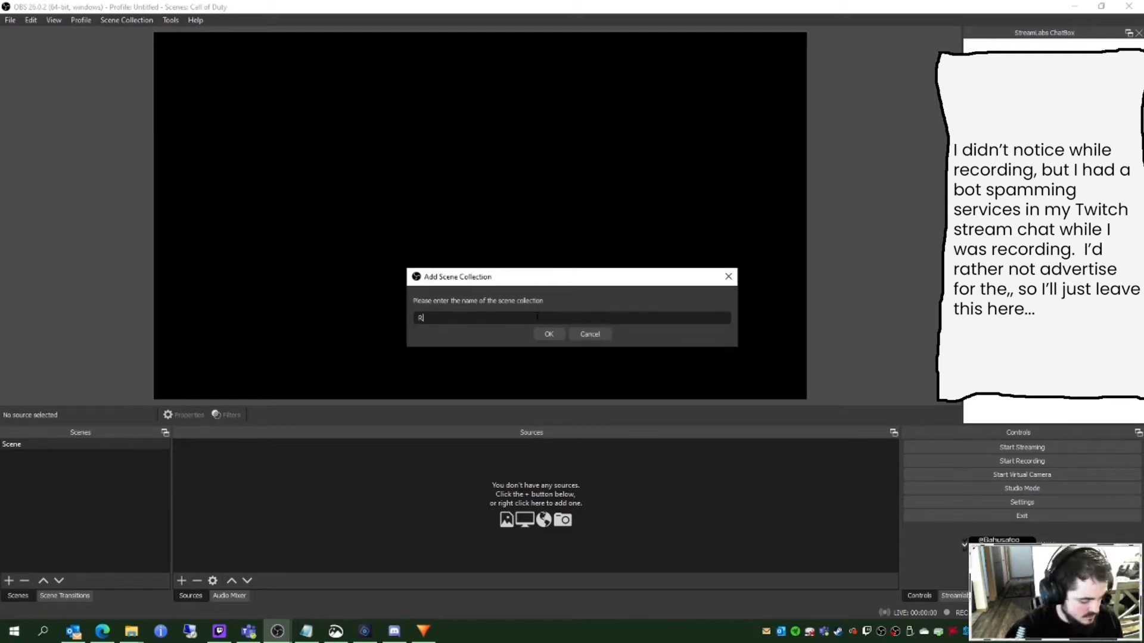
{"action": "type", "text": "bowUnic"}
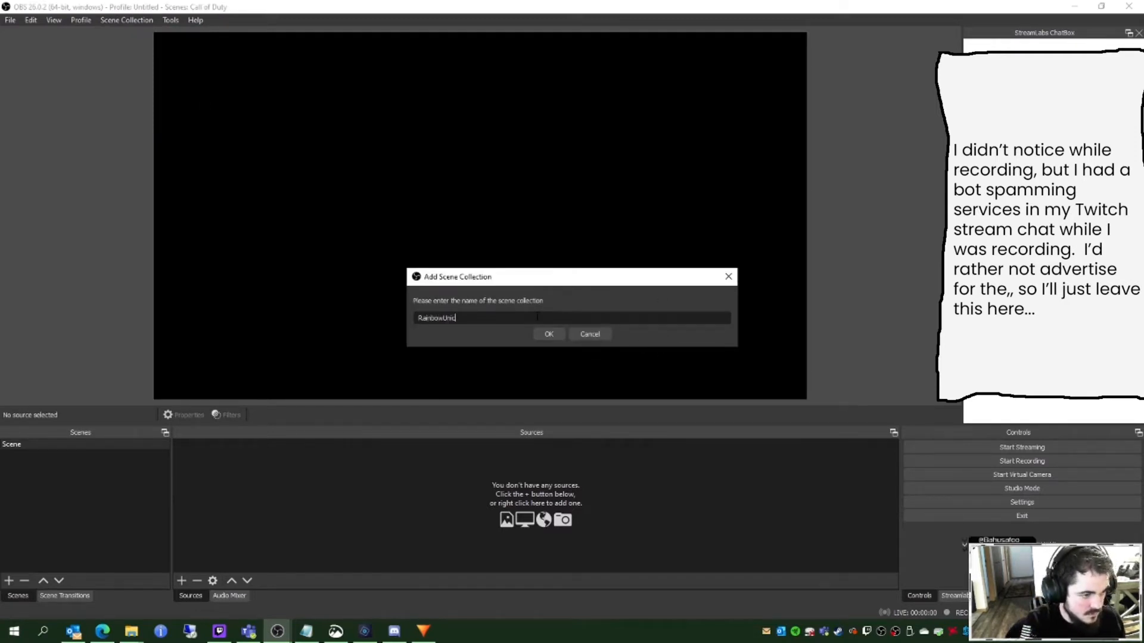
{"action": "type", "text": "orn Theme"}
{"action": "key", "text": "Return"}
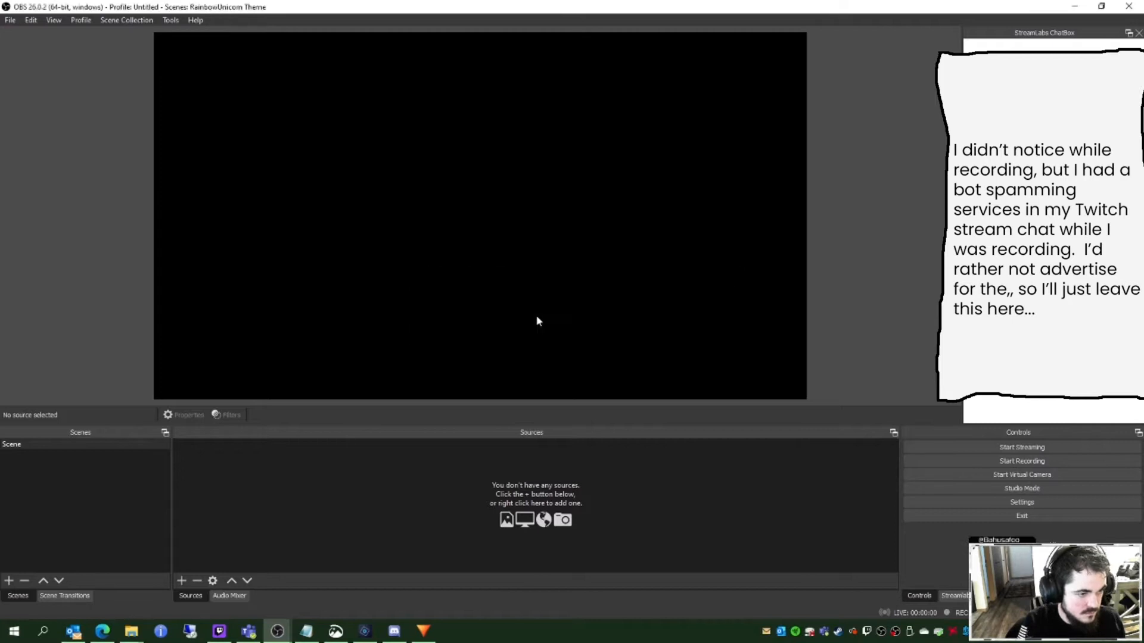
{"action": "left_click", "coordinate": [181, 581]}
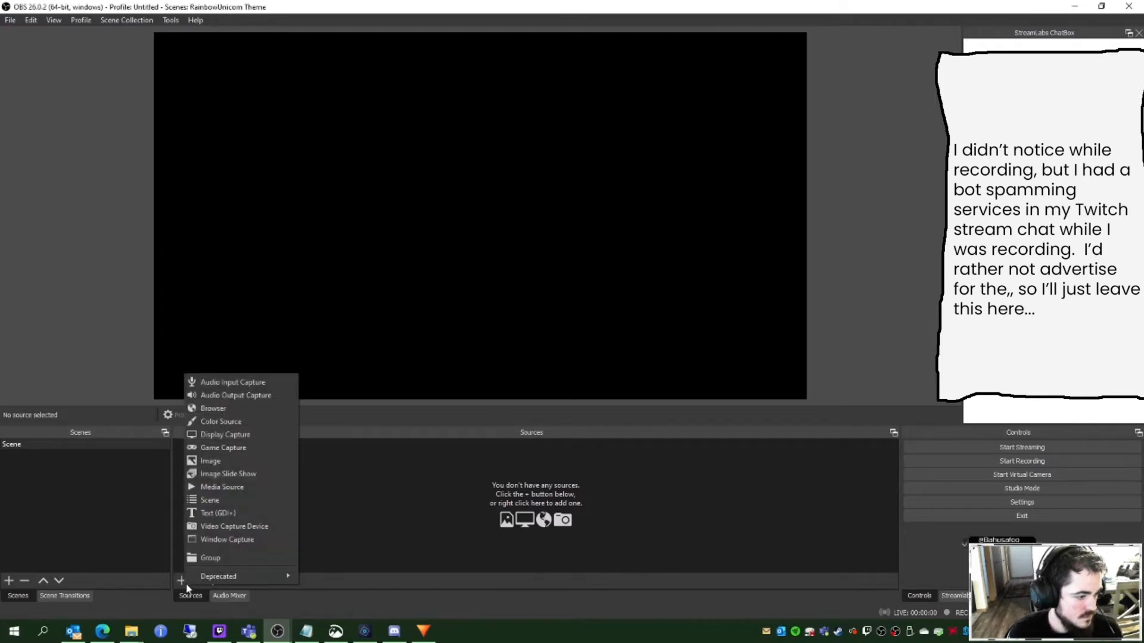
{"action": "left_click", "coordinate": [245, 487]}
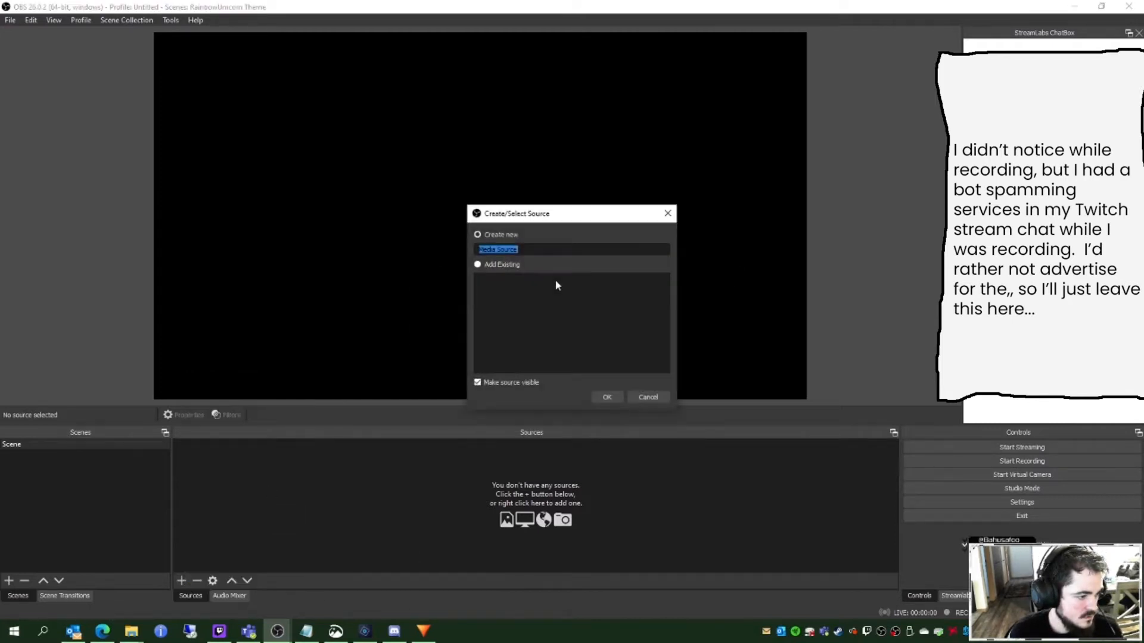
{"action": "left_click", "coordinate": [654, 399]}
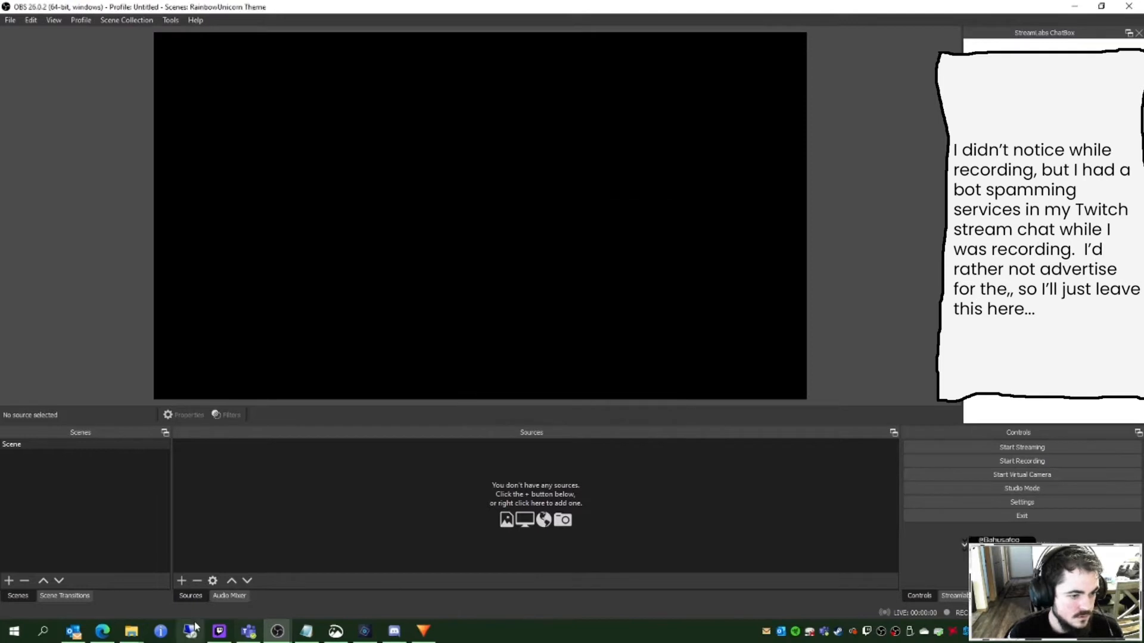
Step: Start a new Window Capture source and open the Twitch streaming page in a separate Edge window, then minimize that window
{"action": "left_click", "coordinate": [181, 581]}
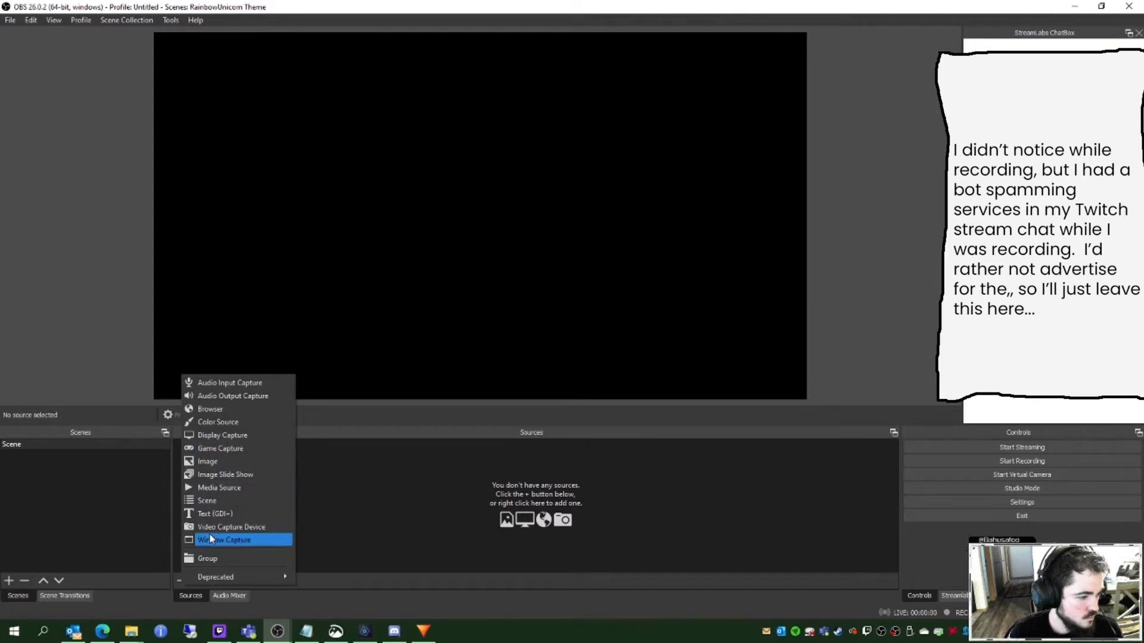
{"action": "left_click", "coordinate": [211, 539]}
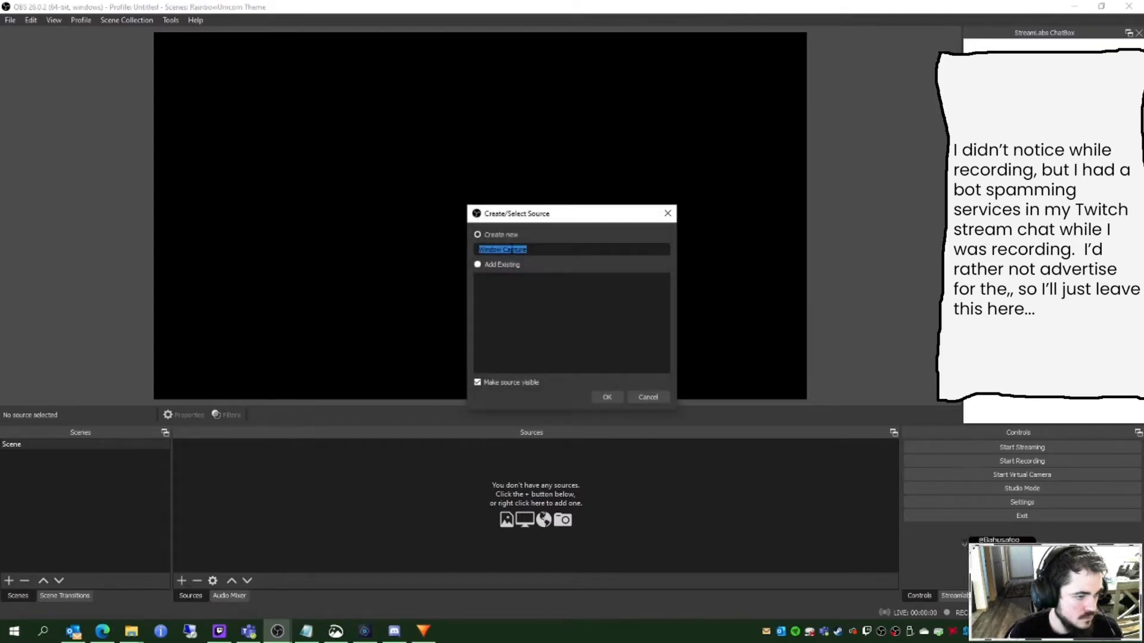
{"action": "right_click", "coordinate": [103, 631]}
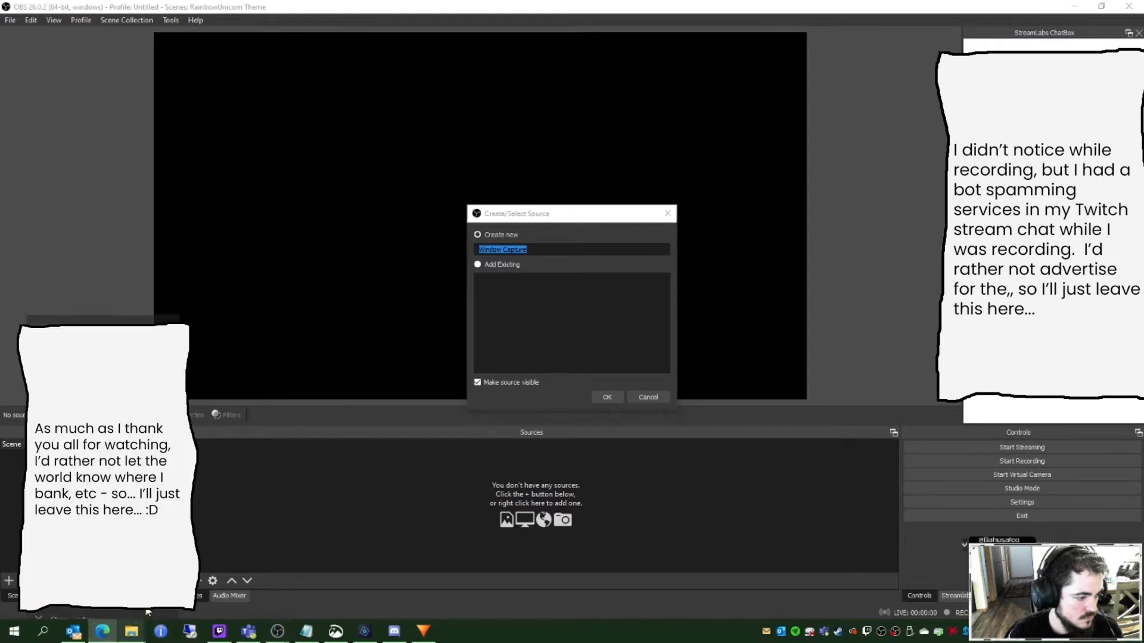
{"action": "left_click", "coordinate": [308, 581]}
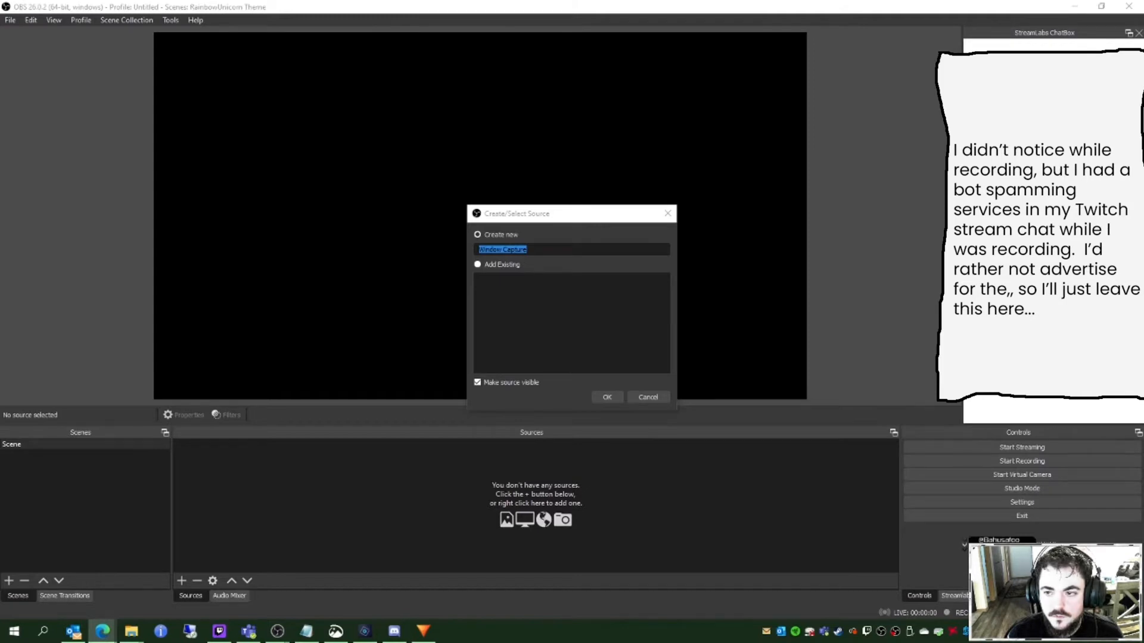
{"action": "left_click_drag", "start_coordinate": [1143, 36], "coordinate": [527, 36]}
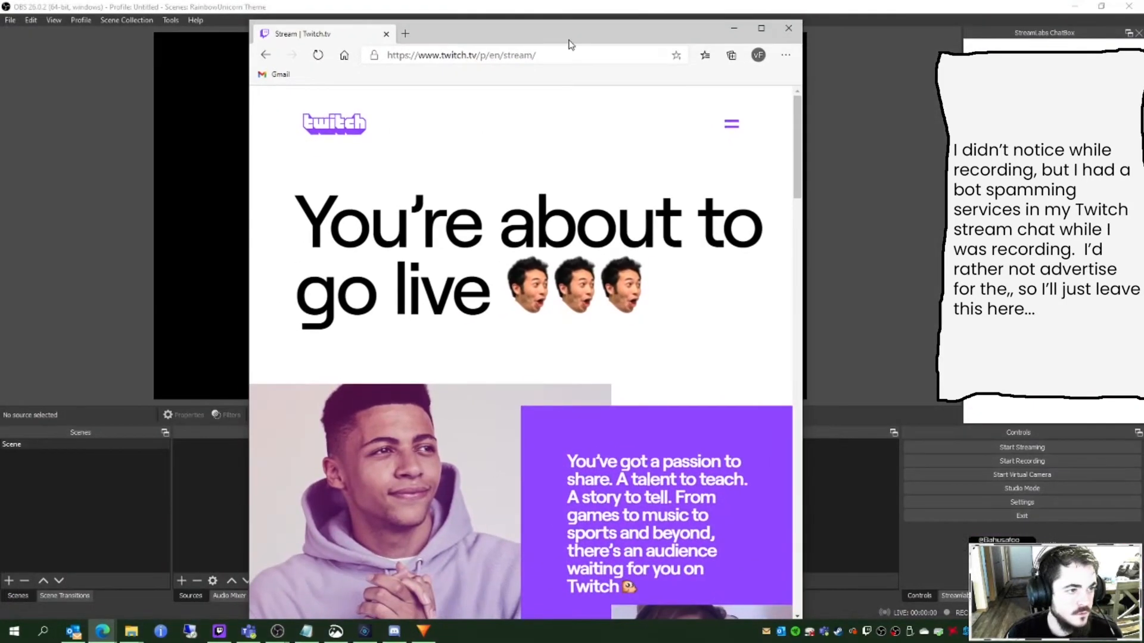
{"action": "left_click", "coordinate": [734, 27]}
Step: Name the Window Capture source Twitch Browser Window and create it
{"action": "left_click", "coordinate": [545, 248]}
{"action": "left_click_drag", "start_coordinate": [546, 248], "coordinate": [263, 236]}
{"action": "type", "text": "T"}
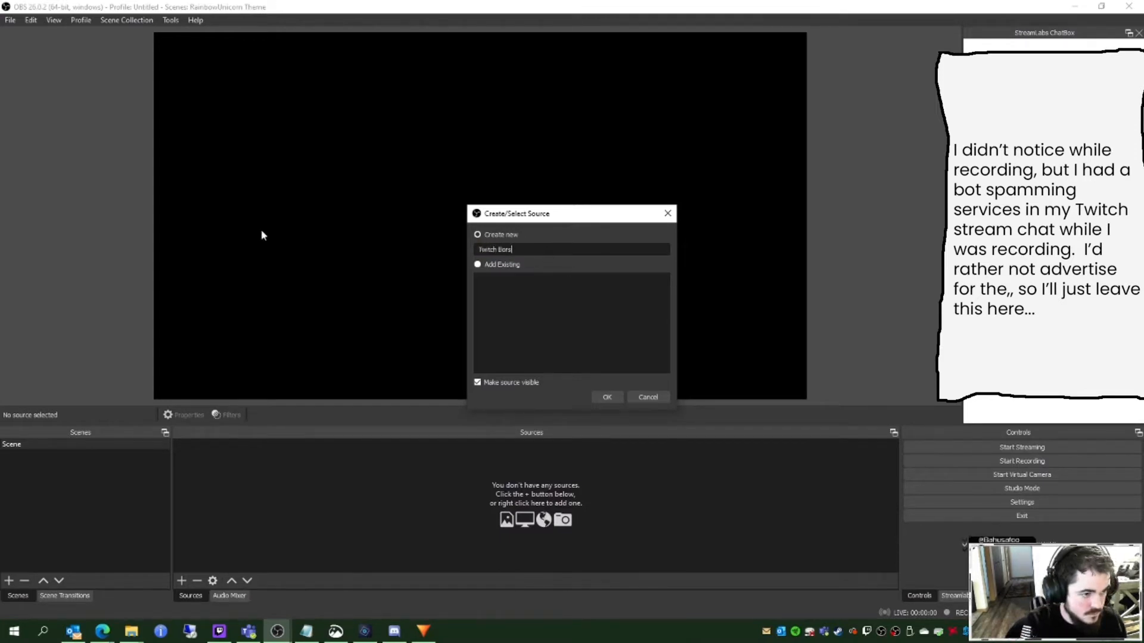
{"action": "type", "text": "witch Browser Window"}
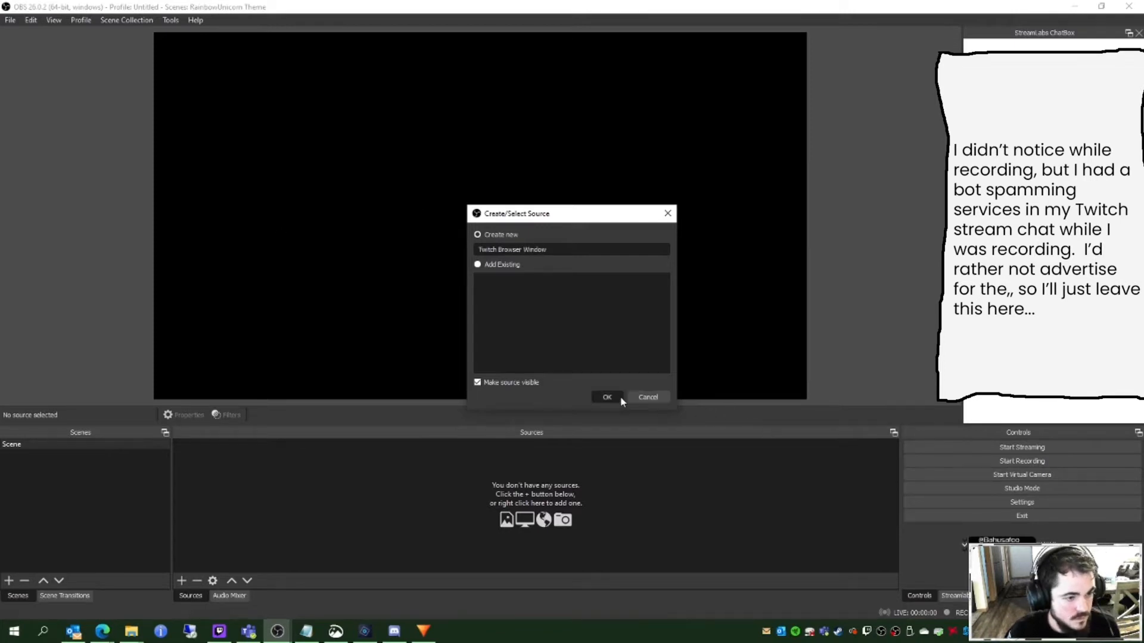
{"action": "left_click", "coordinate": [617, 396]}
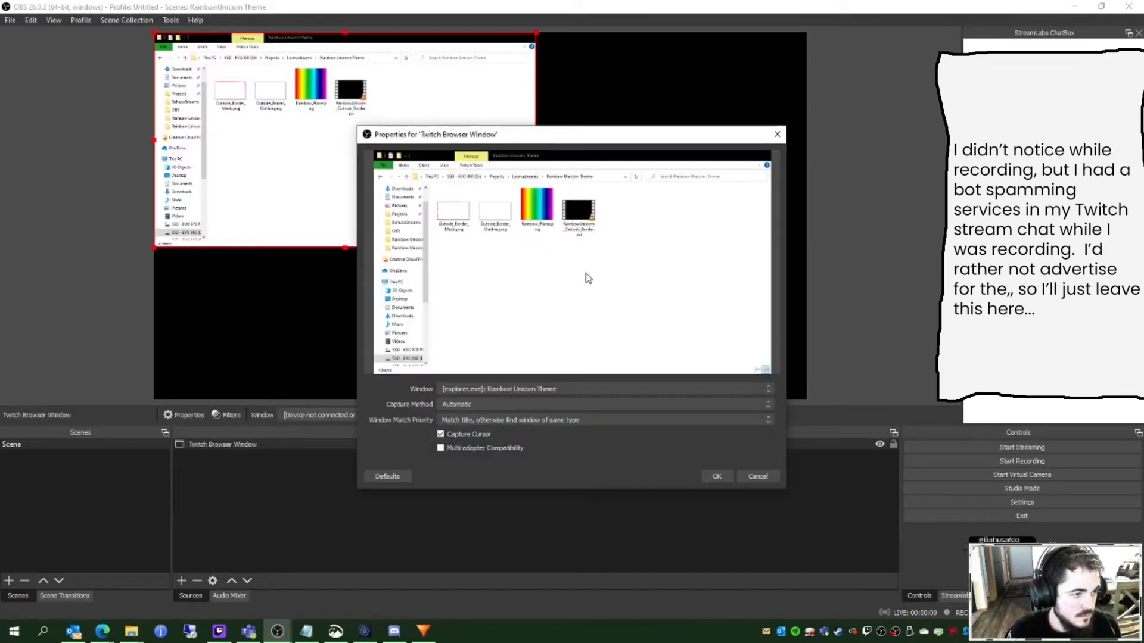
Step: Look for the Twitch browser among the windows available to the capture source, and close its properties without changing the captured window
{"action": "left_click", "coordinate": [492, 390]}
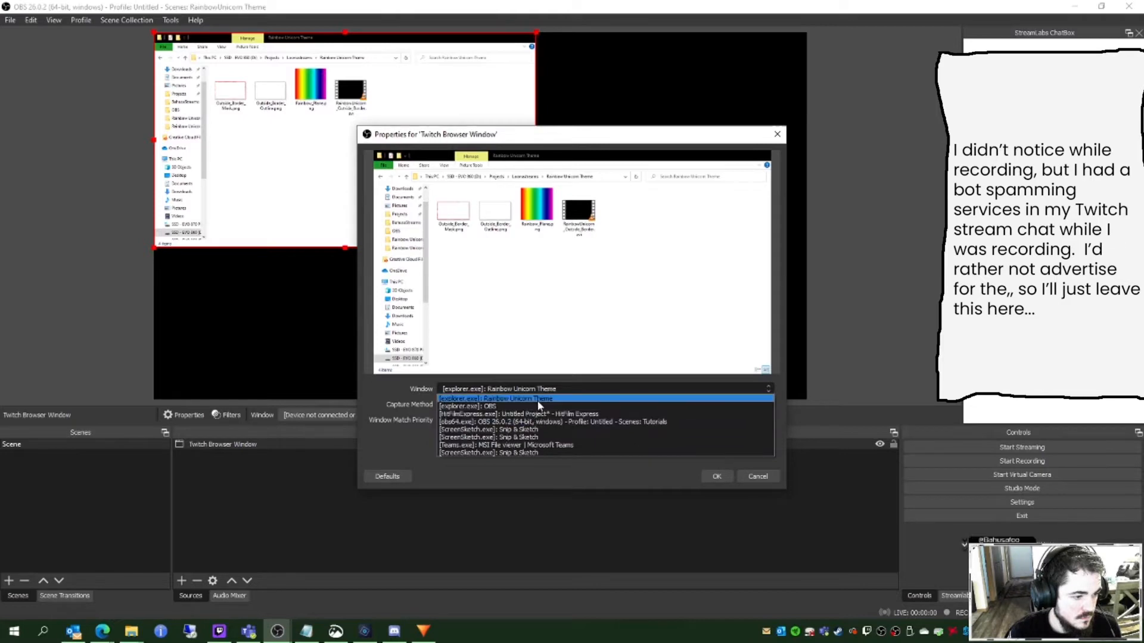
{"action": "left_click", "coordinate": [416, 442]}
{"action": "left_click", "coordinate": [569, 389]}
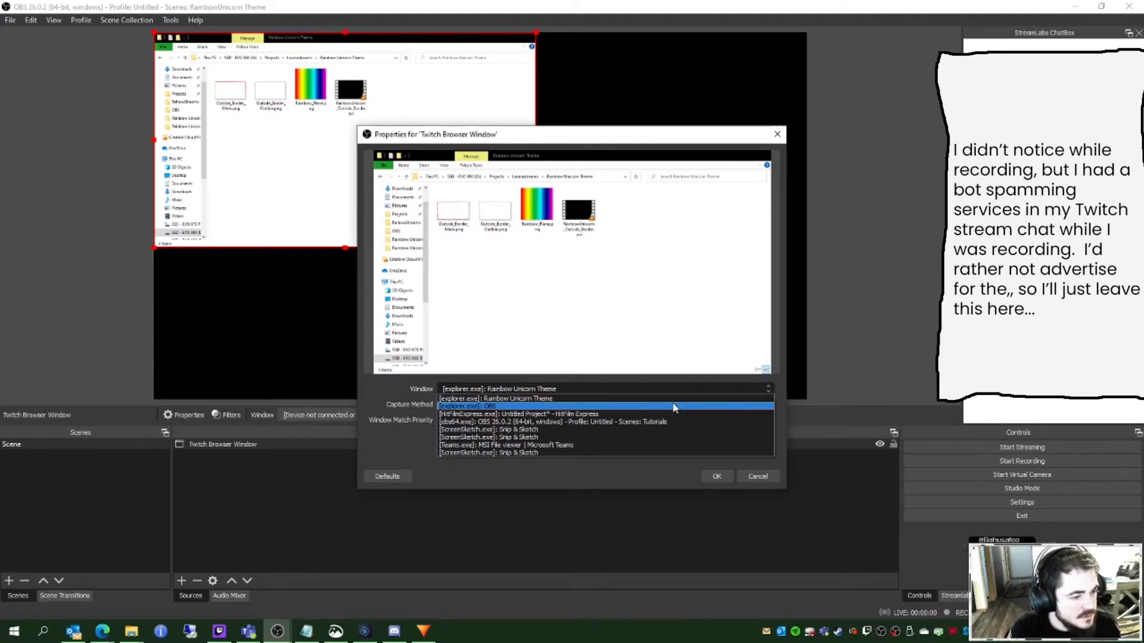
{"action": "left_click", "coordinate": [615, 473]}
{"action": "left_click", "coordinate": [755, 477]}
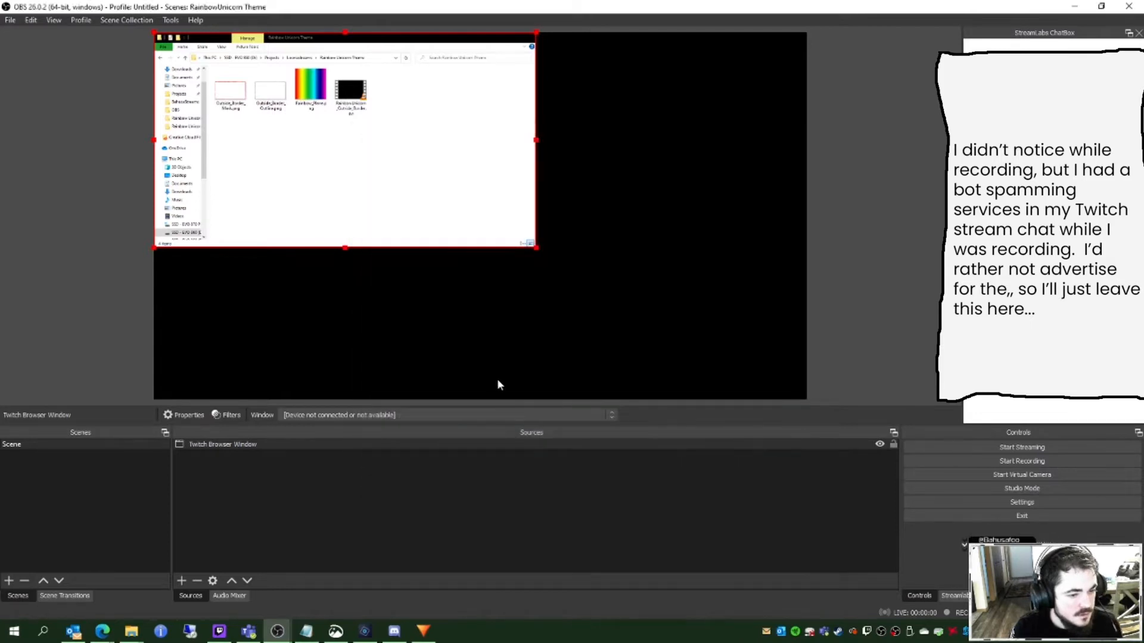
Step: Add a Display Capture source named Display 1 that captures Display 1: 1920x1080 @ 0,0 with the cursor included
{"action": "left_click", "coordinate": [181, 580]}
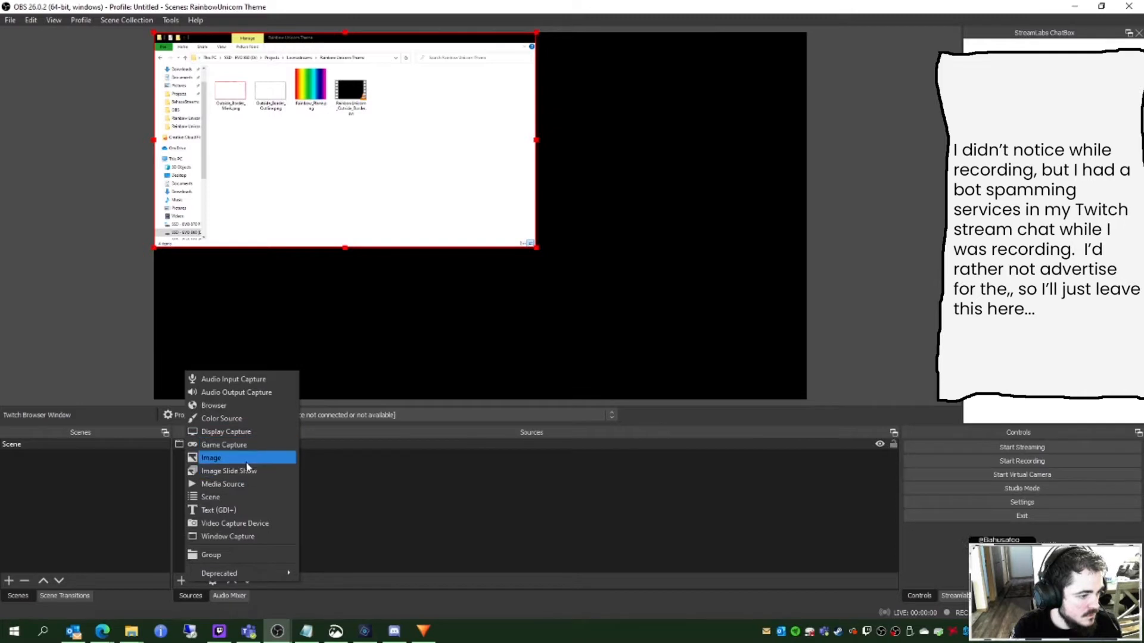
{"action": "left_click", "coordinate": [225, 431]}
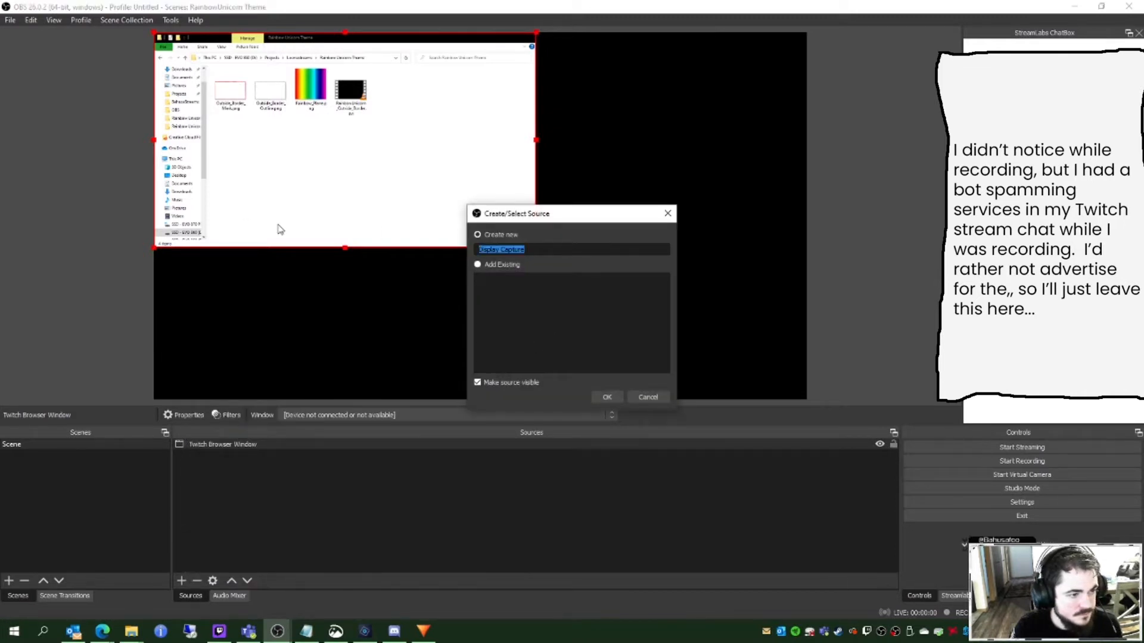
{"action": "type", "text": "Test"}
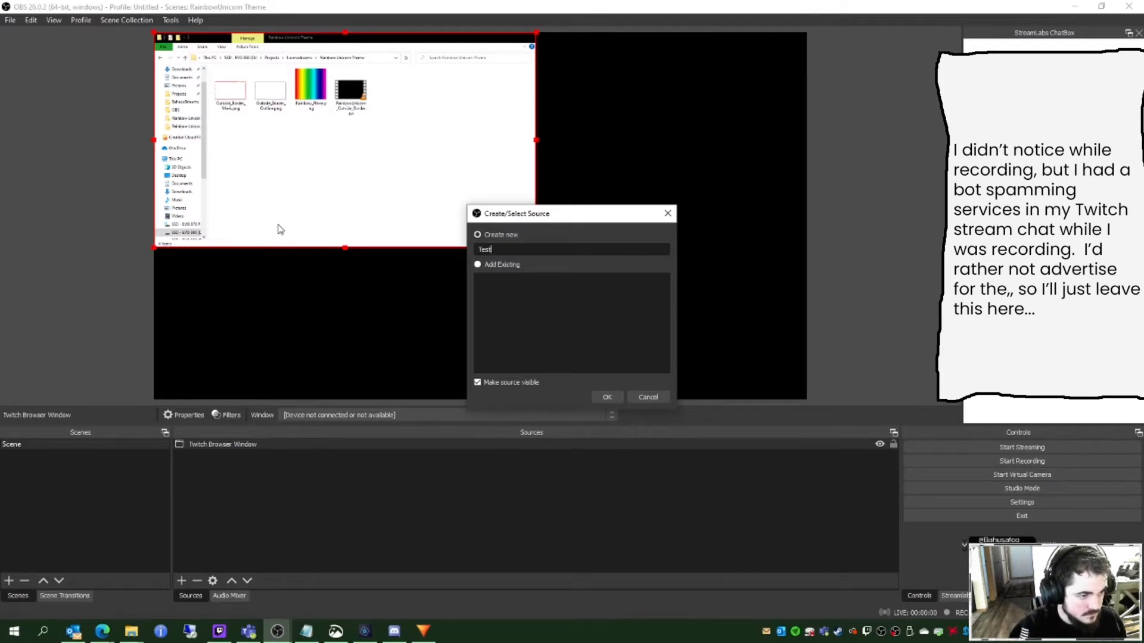
{"action": "key", "text": "BackSpace"}
{"action": "type", "text": "Display 1"}
{"action": "key", "text": "Return"}
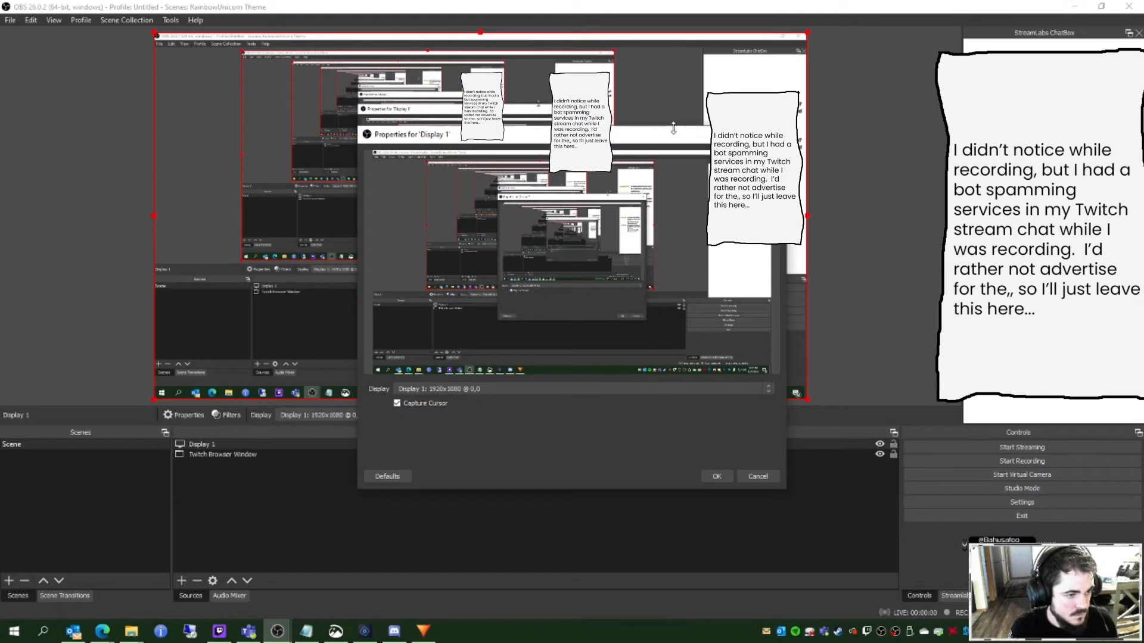
{"action": "left_click", "coordinate": [713, 476]}
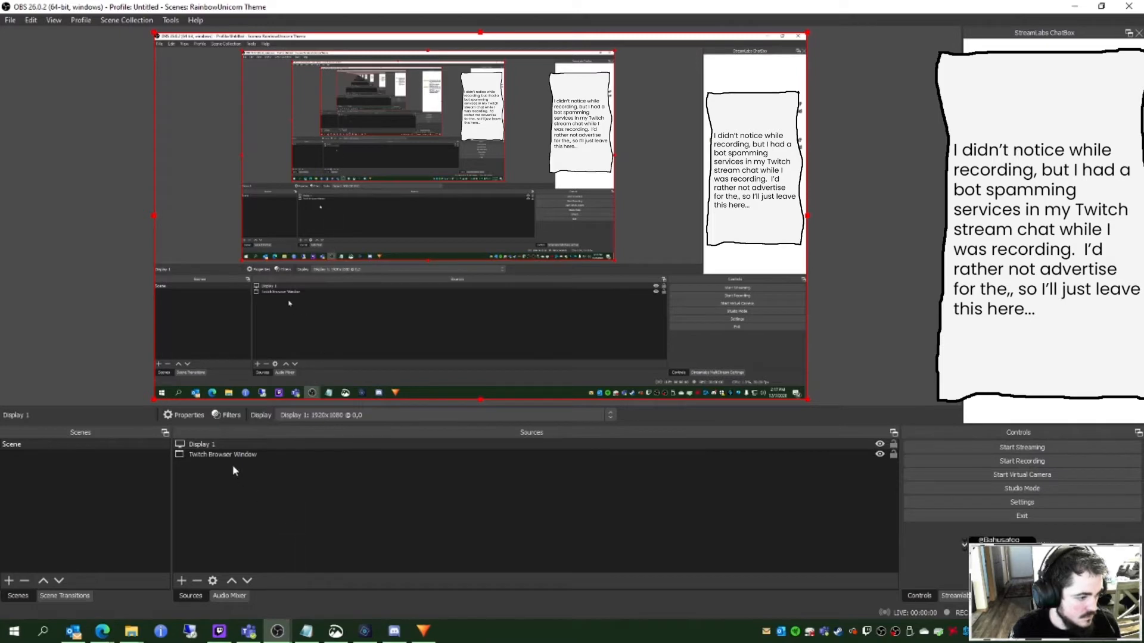
Step: Remove the Twitch Browser Window source from the scene and leave no source selected
{"action": "left_click", "coordinate": [205, 455]}
{"action": "right_click", "coordinate": [204, 455]}
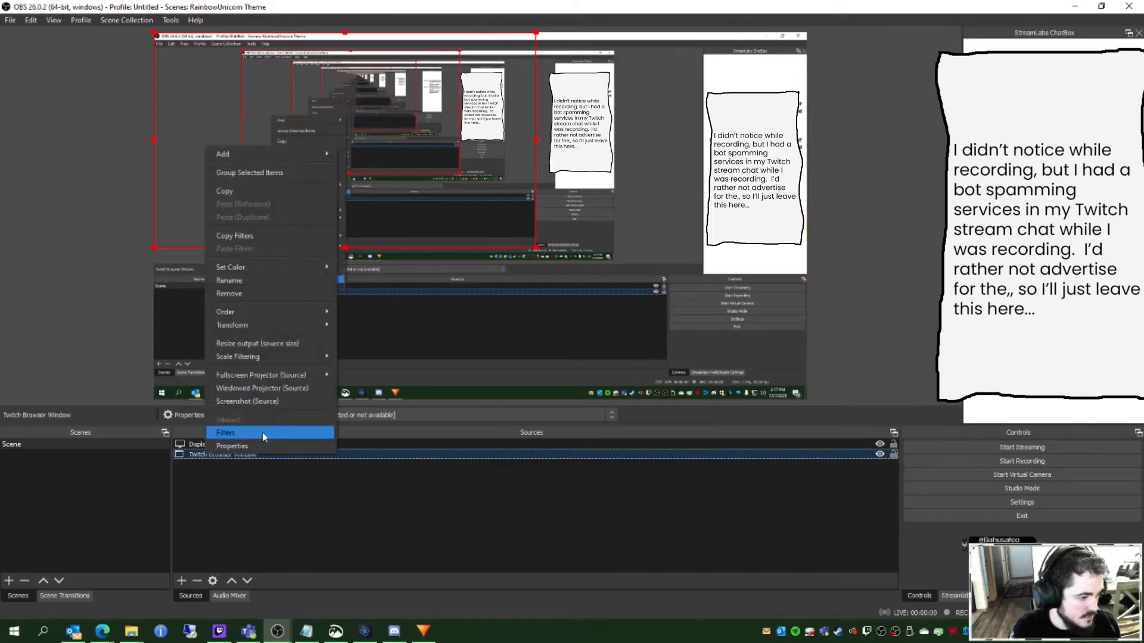
{"action": "left_click", "coordinate": [232, 294]}
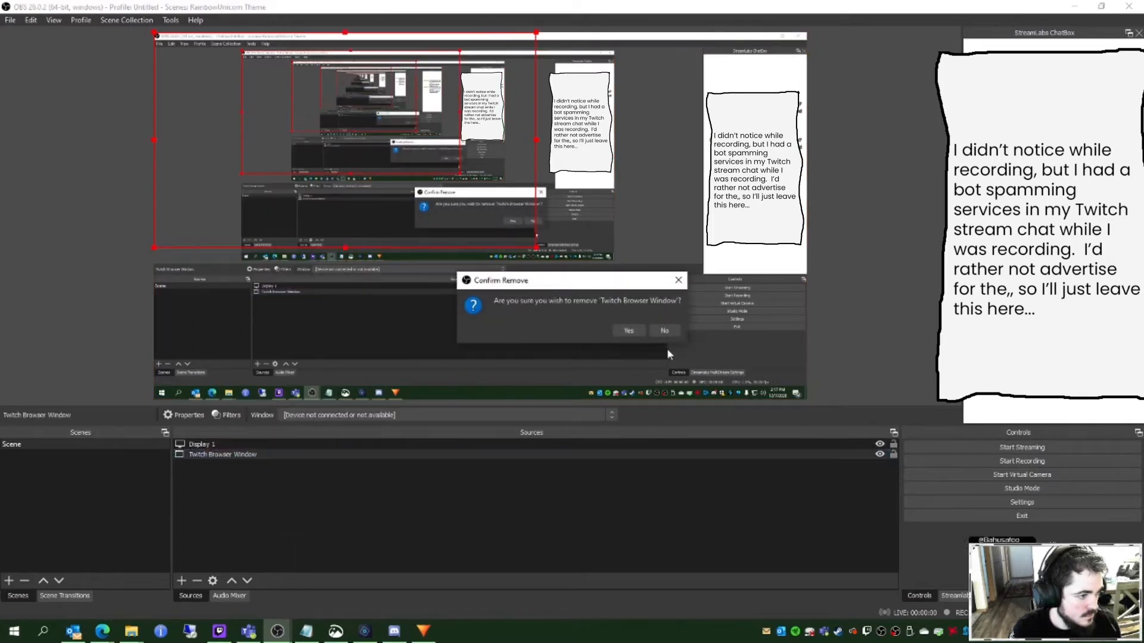
{"action": "left_click", "coordinate": [632, 363]}
{"action": "left_click", "coordinate": [210, 444]}
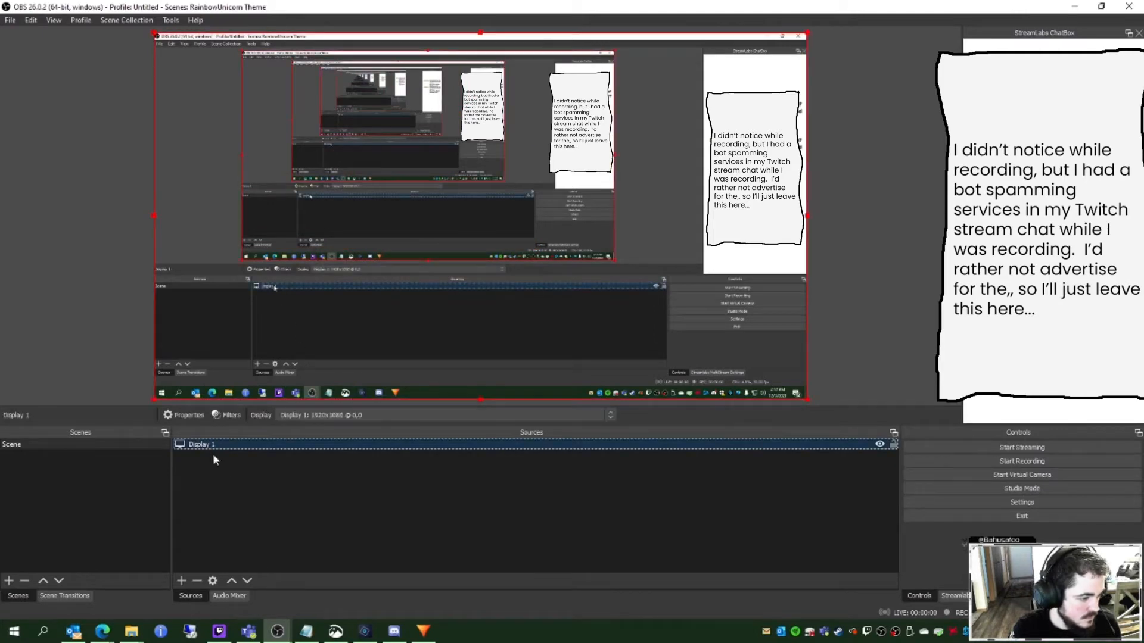
{"action": "left_click", "coordinate": [269, 528]}
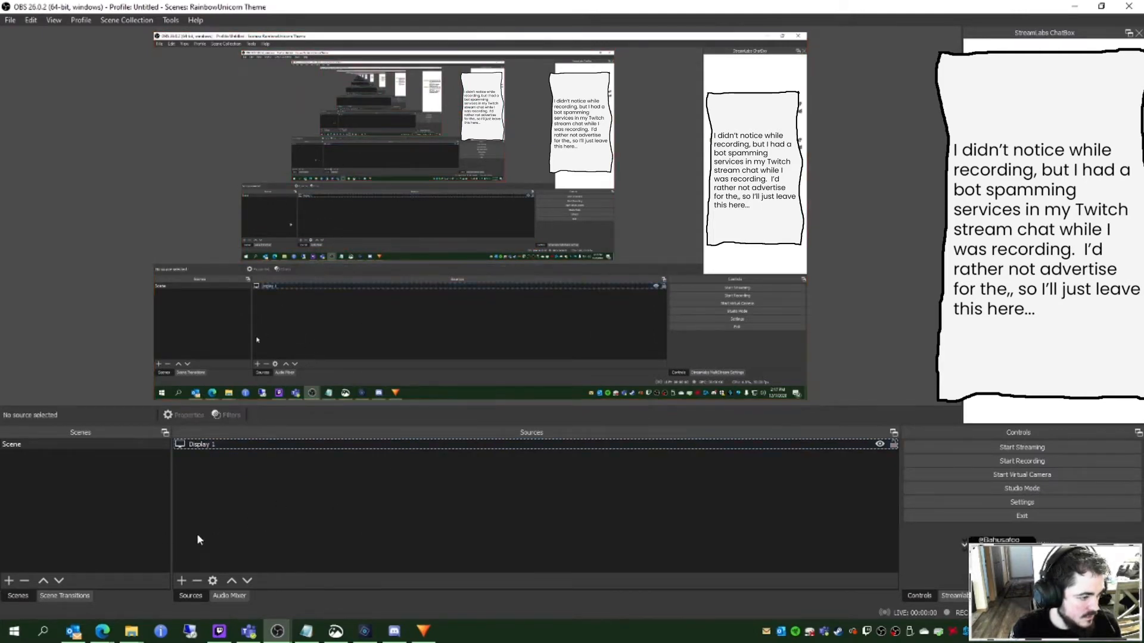
Step: Add a Media Source named Overlay - Rainbow Unicorn - Border above the display capture
{"action": "left_click", "coordinate": [182, 580]}
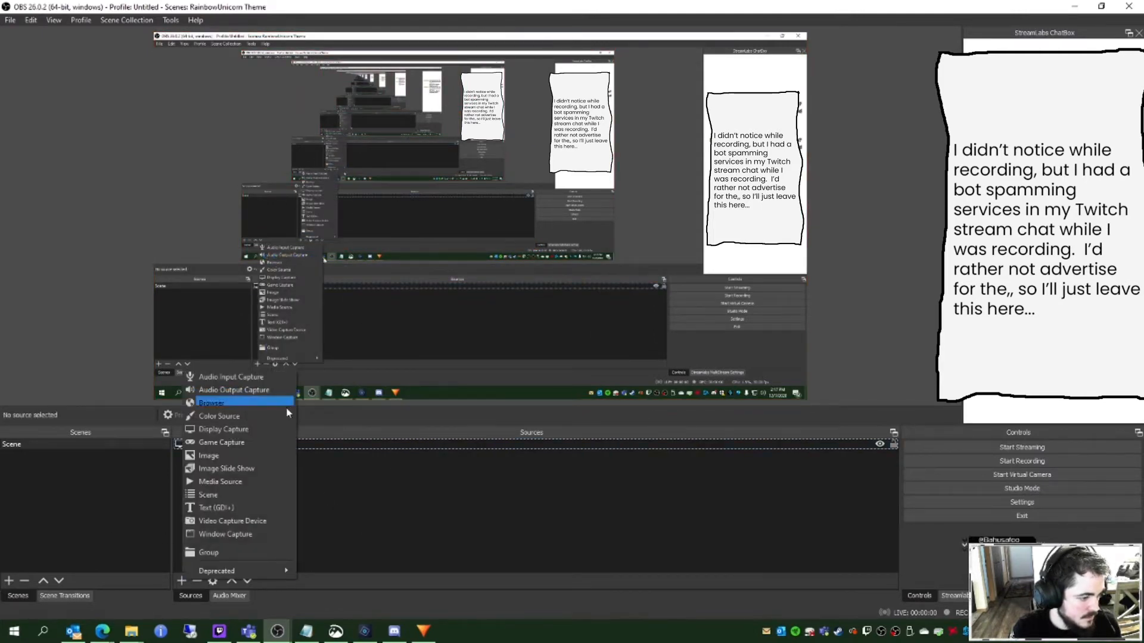
{"action": "left_click", "coordinate": [220, 481]}
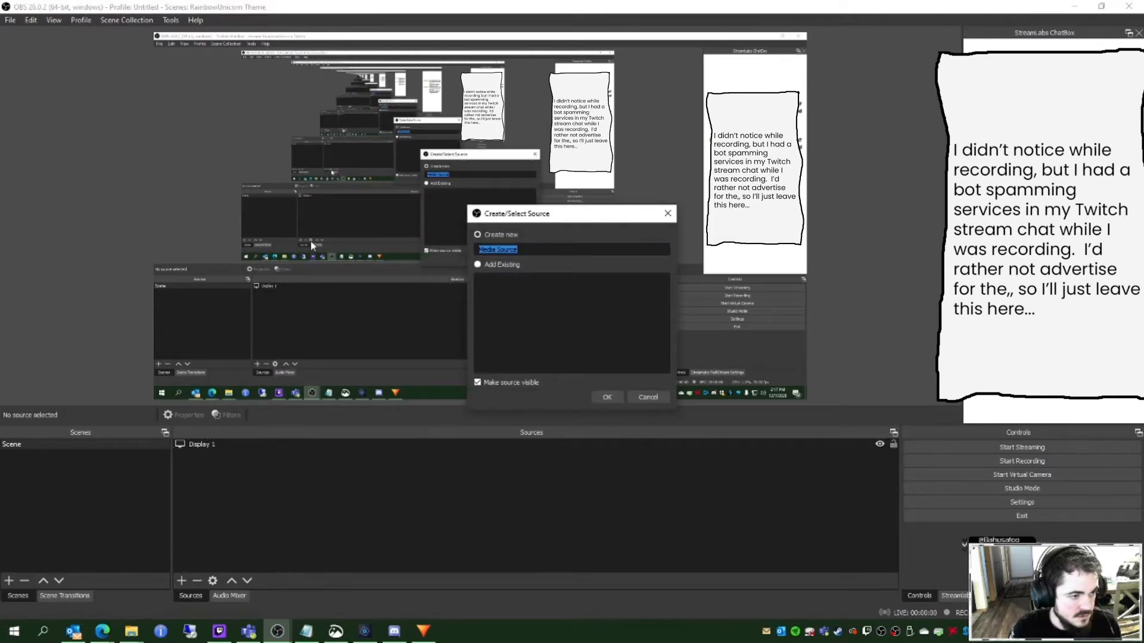
{"action": "type", "text": "Overlay - Rainbow Unicorn - Border"}
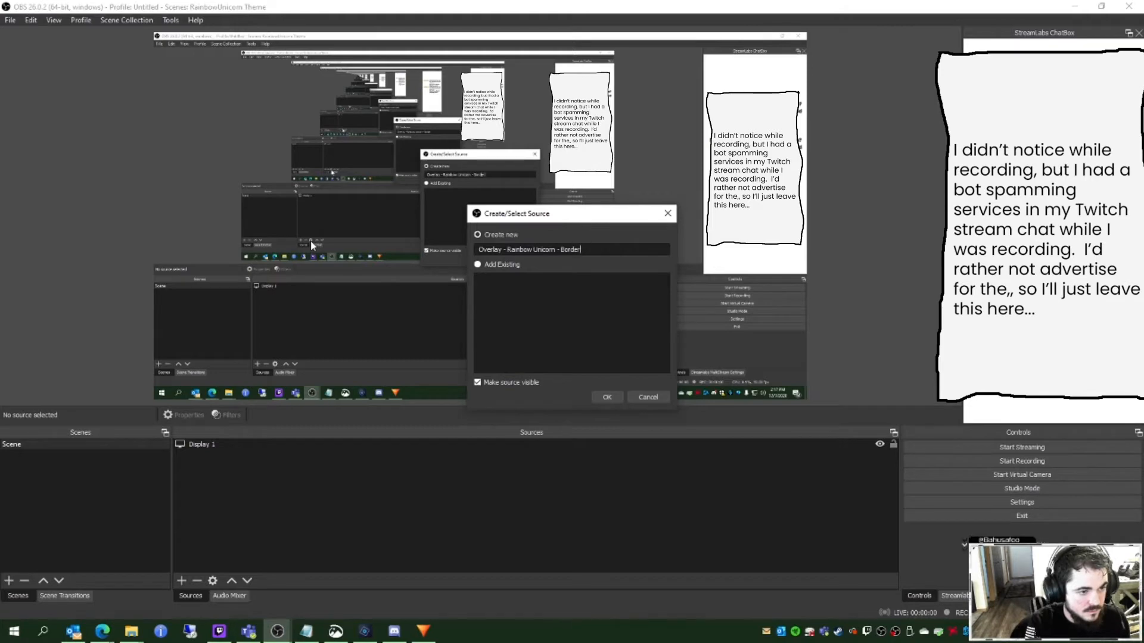
{"action": "key", "text": "Return"}
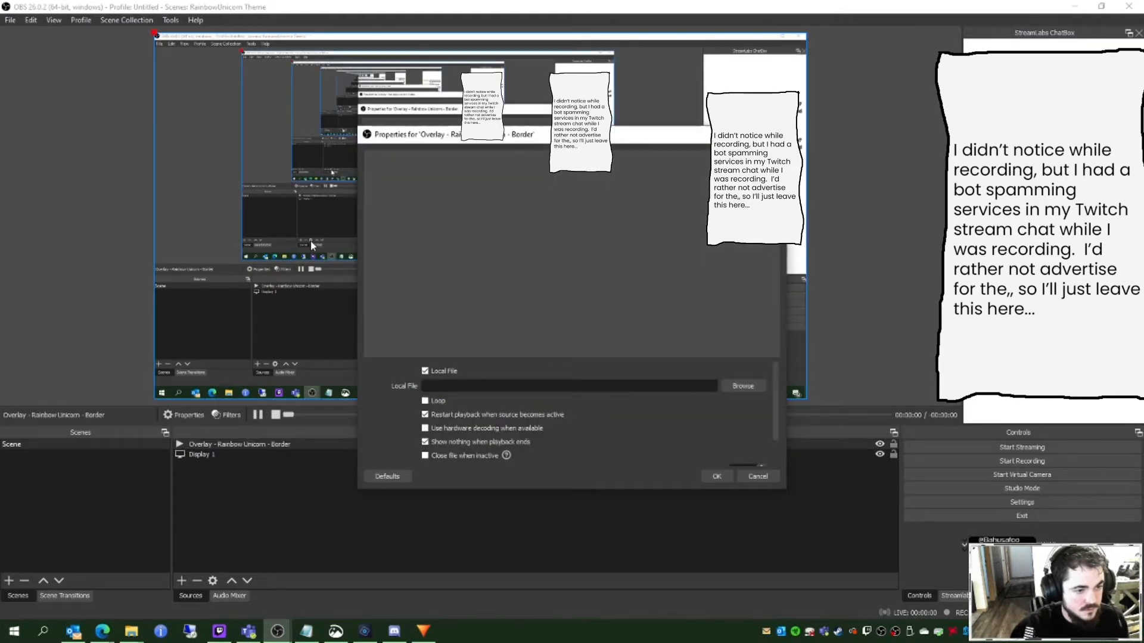
Step: Load RainbowUnicorn_Outside_Border.avi from the Rainbow Unicorn Theme folder as the media source's local file and accept its properties
{"action": "left_click", "coordinate": [743, 386]}
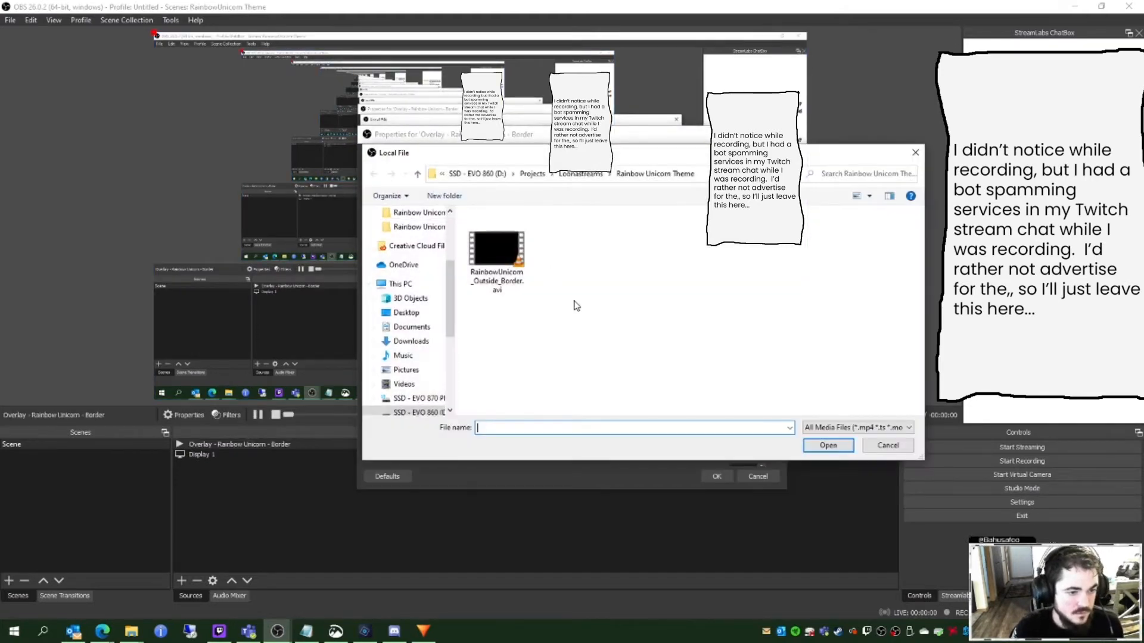
{"action": "left_click", "coordinate": [658, 174]}
{"action": "left_click", "coordinate": [646, 274]}
{"action": "left_click", "coordinate": [518, 293]}
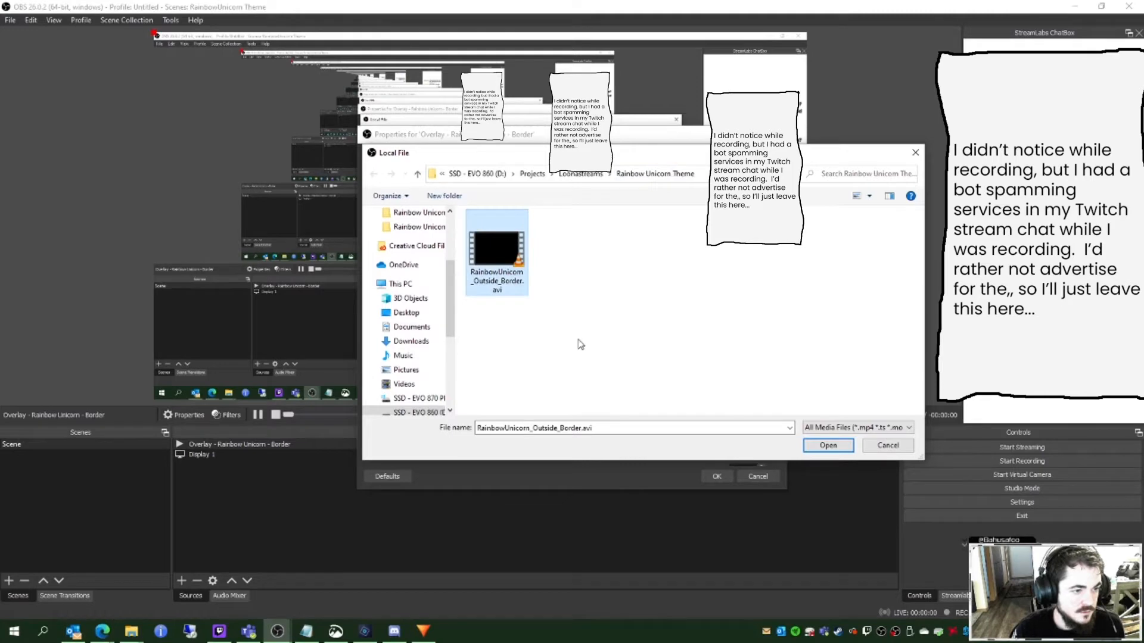
{"action": "left_click", "coordinate": [828, 446]}
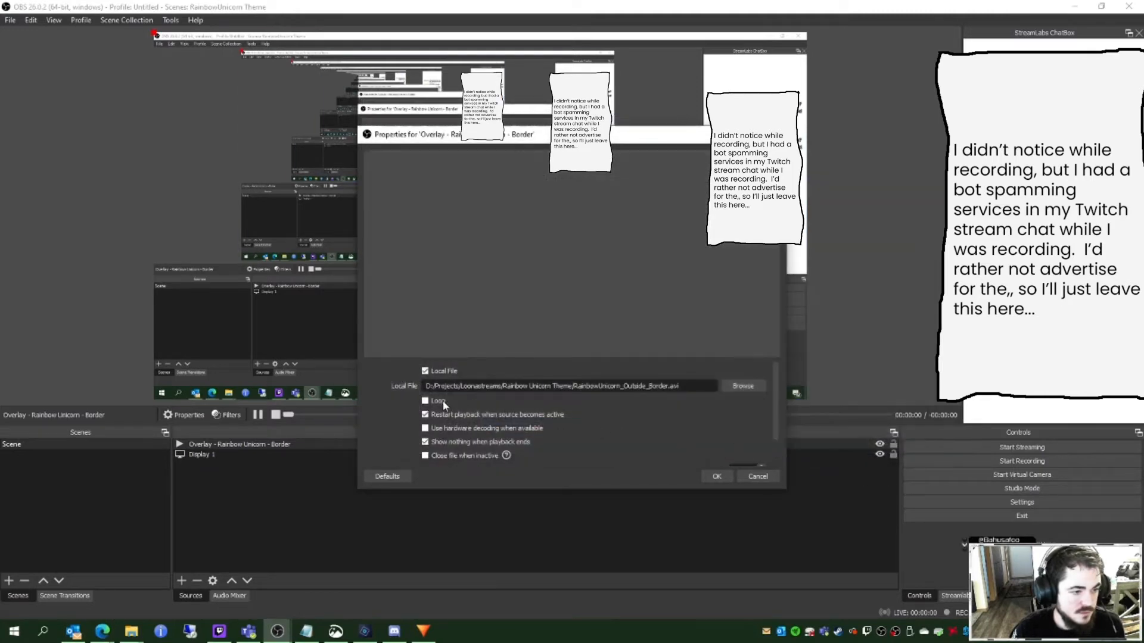
{"action": "left_click", "coordinate": [708, 475]}
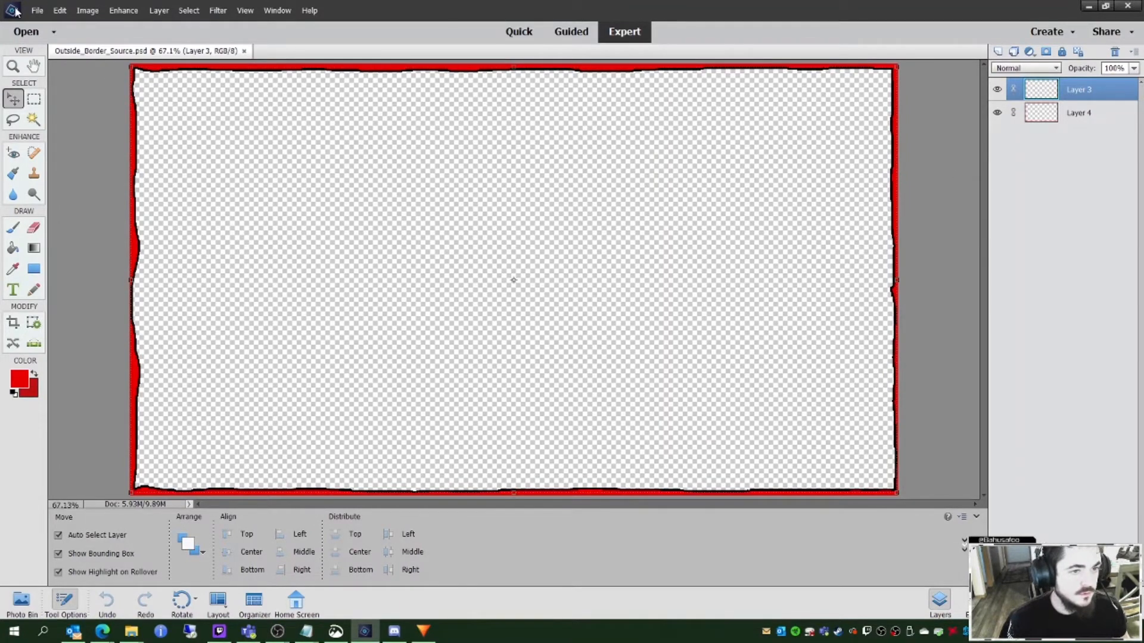
Step: In Photoshop Elements, save the layered border image in Photoshop format as Outside_Border_Source.psd, replacing the existing file
{"action": "left_click", "coordinate": [37, 10]}
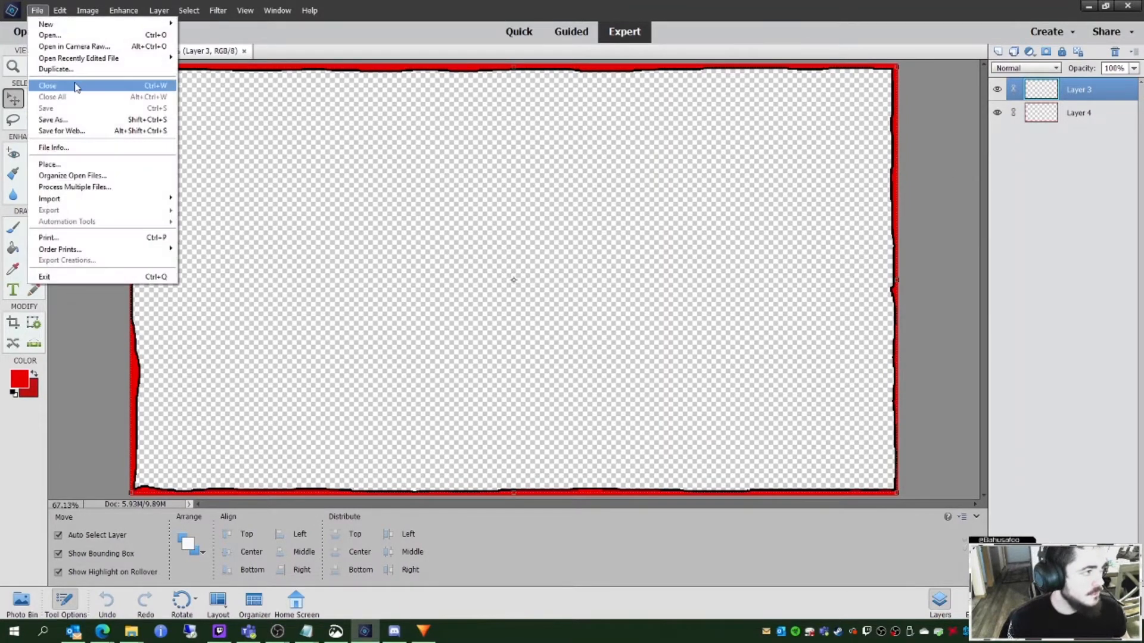
{"action": "left_click", "coordinate": [83, 119]}
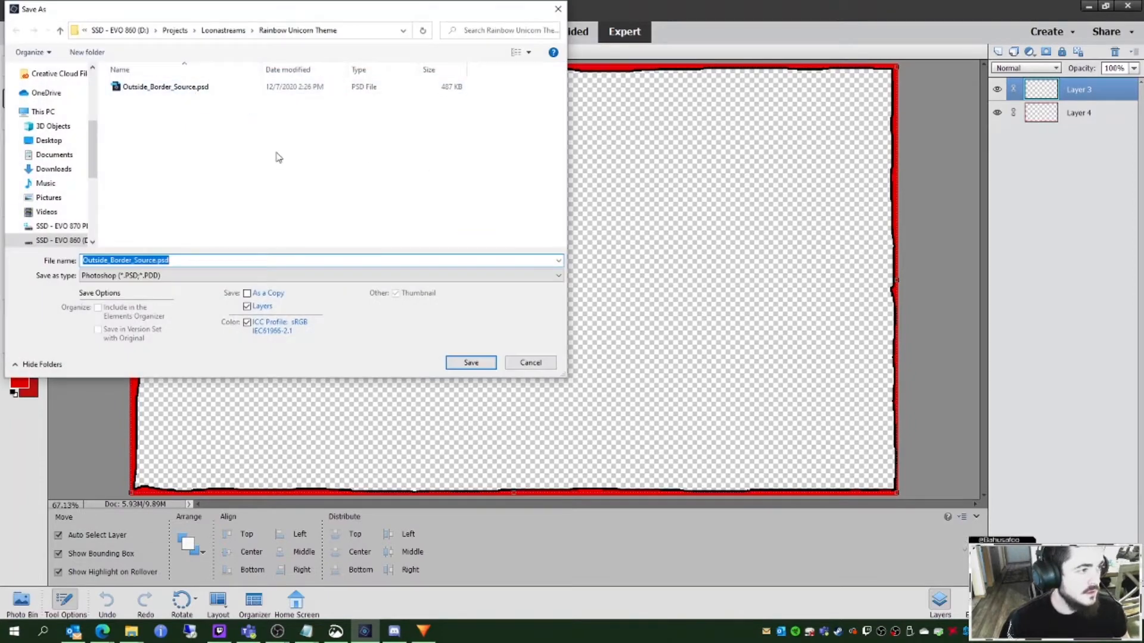
{"action": "left_click", "coordinate": [210, 271]}
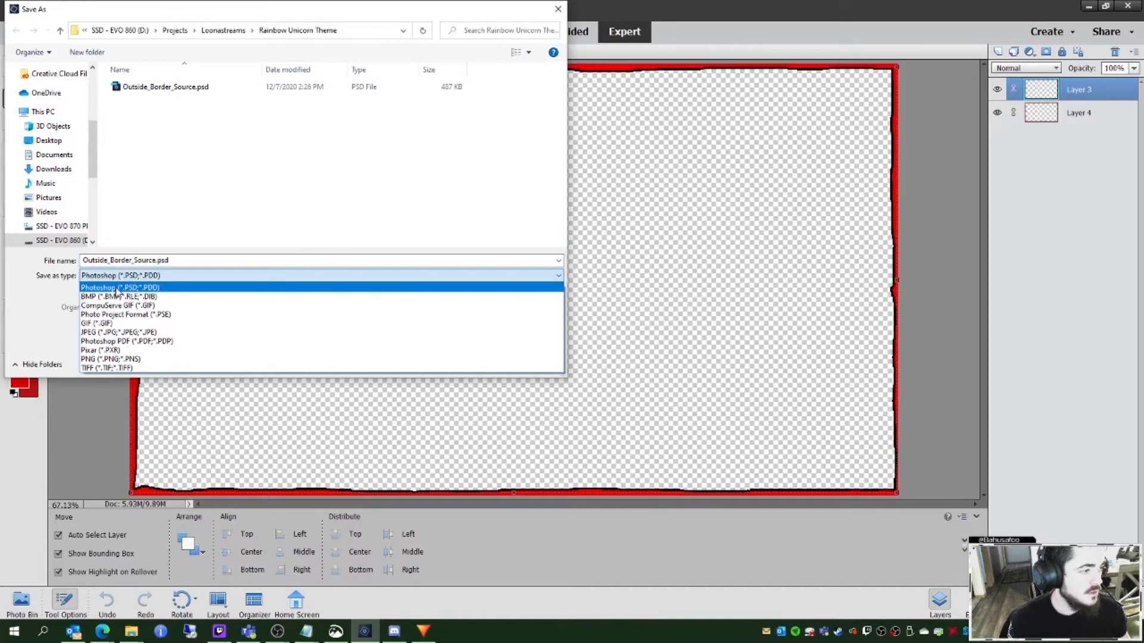
{"action": "left_click", "coordinate": [125, 287]}
{"action": "left_click", "coordinate": [186, 201]}
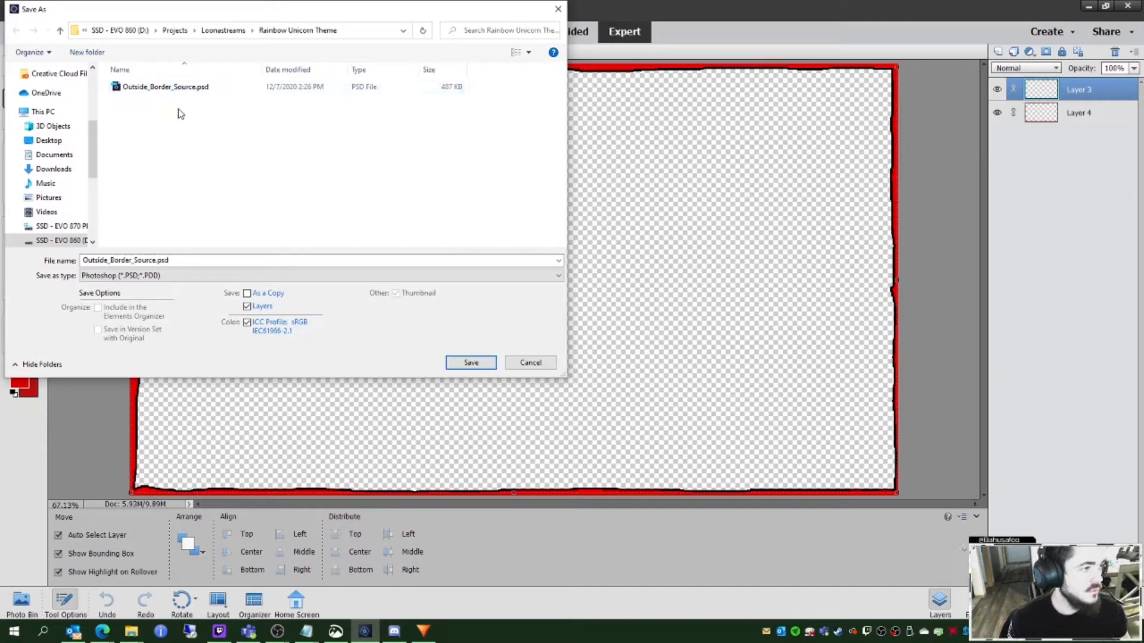
{"action": "left_click", "coordinate": [470, 363]}
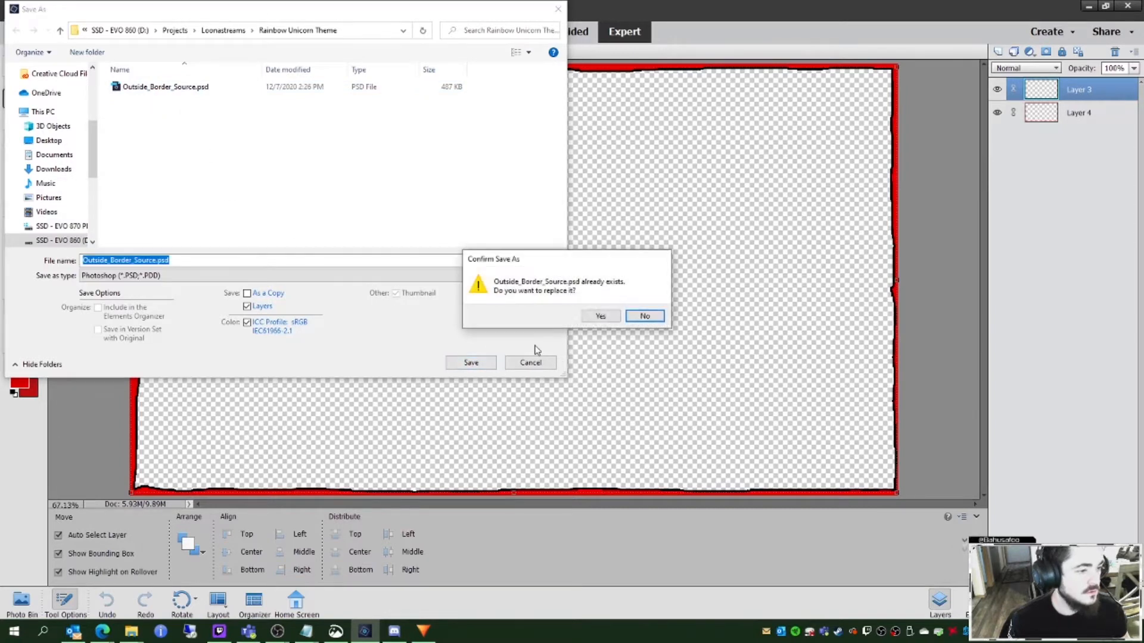
{"action": "left_click", "coordinate": [596, 316]}
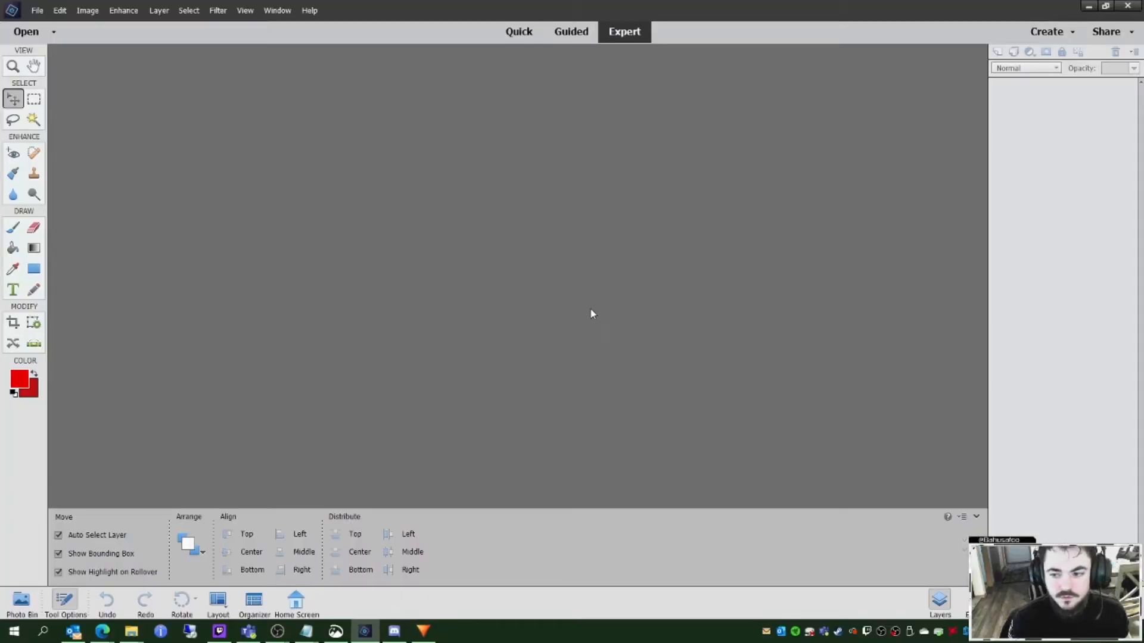
Step: Create a blank document of 1920 x 1080 pixels at 72 pixels/inch with a transparent background
{"action": "left_click", "coordinate": [37, 11]}
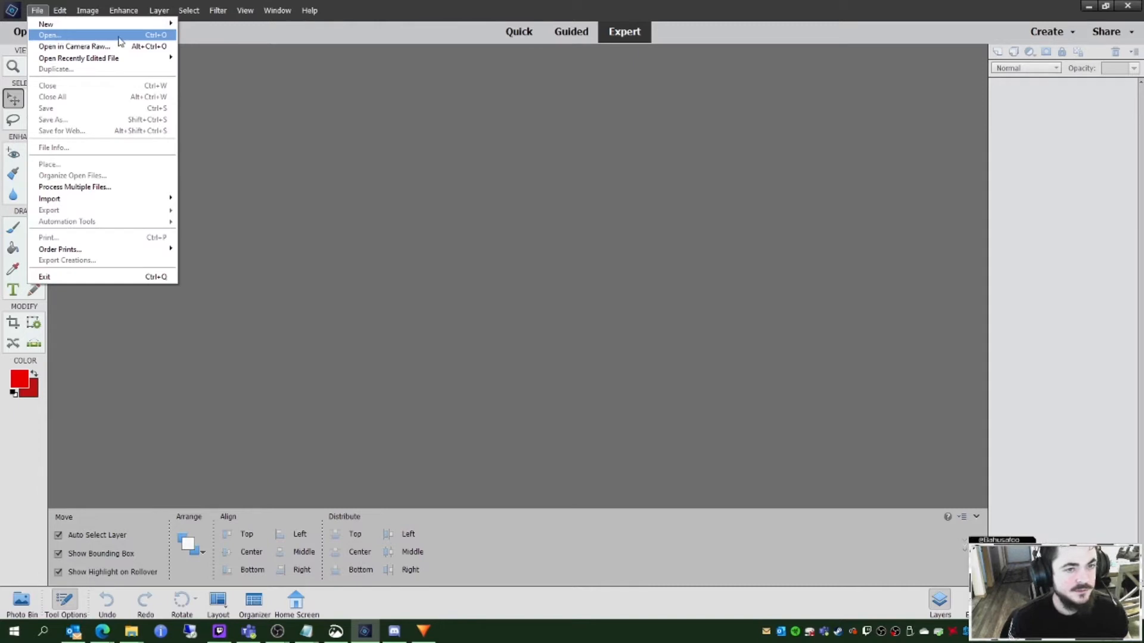
{"action": "mouse_move", "coordinate": [120, 24]}
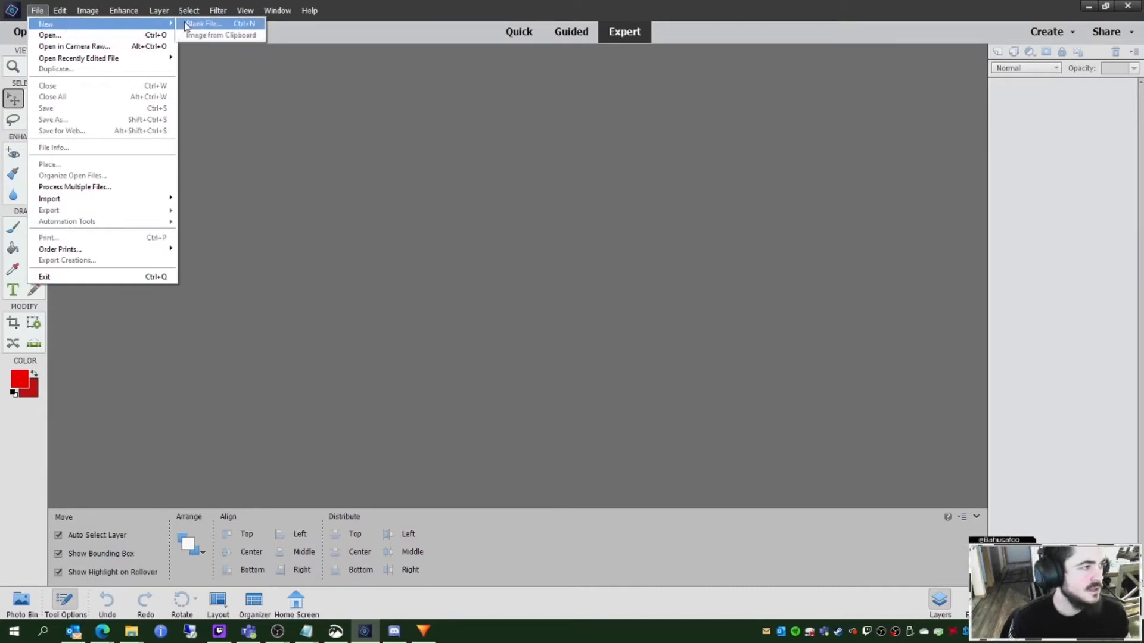
{"action": "left_click", "coordinate": [203, 24]}
{"action": "left_click", "coordinate": [487, 280]}
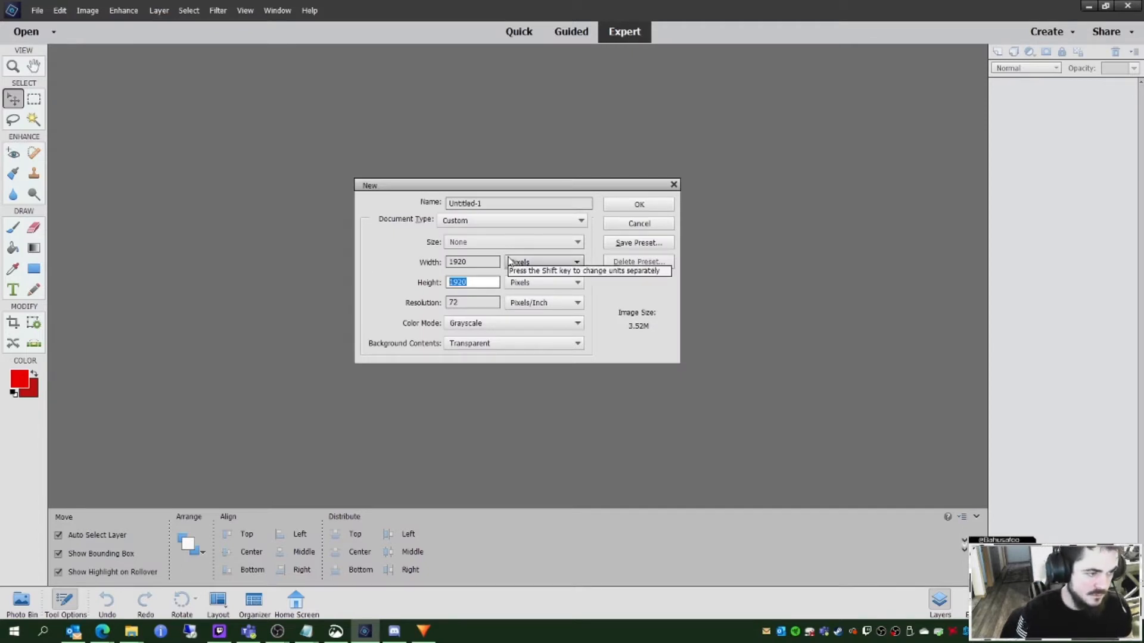
{"action": "type", "text": "1080"}
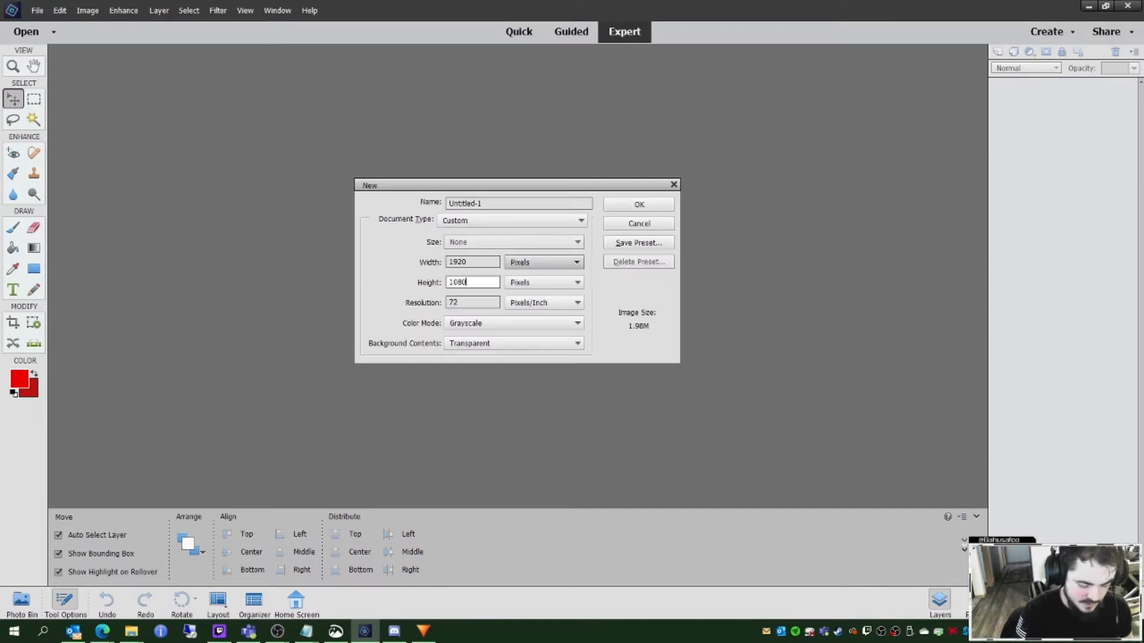
{"action": "left_click", "coordinate": [640, 206]}
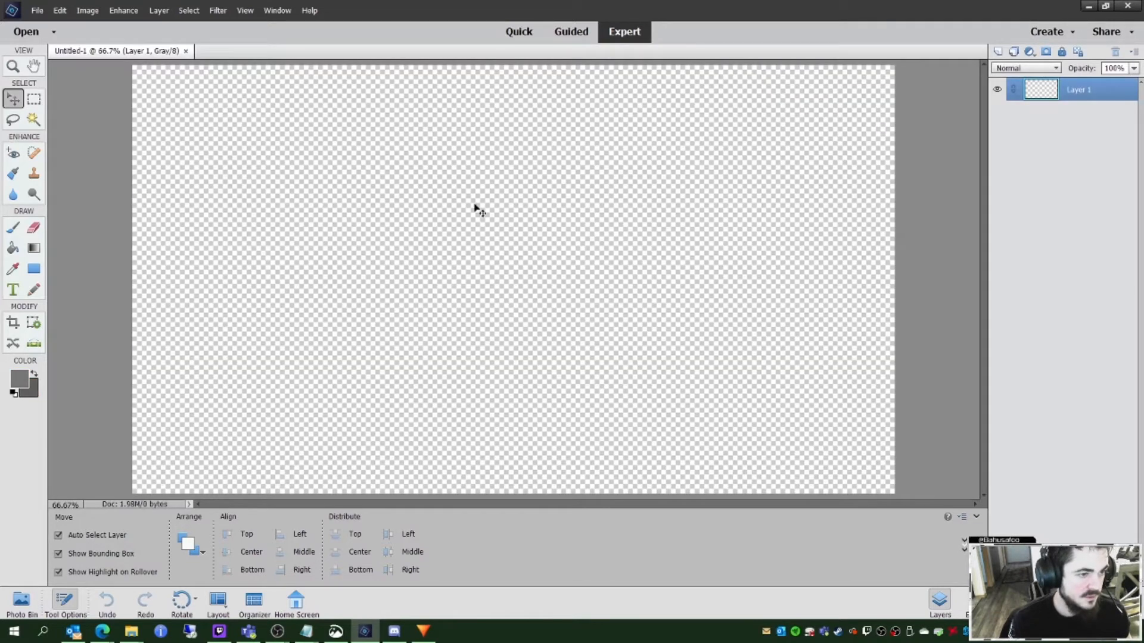
Step: Open the grid image 2000px-16x9_by_Pengo.svg.png and bring it into the blank document as a new layer
{"action": "left_click", "coordinate": [37, 10]}
{"action": "left_click", "coordinate": [109, 37]}
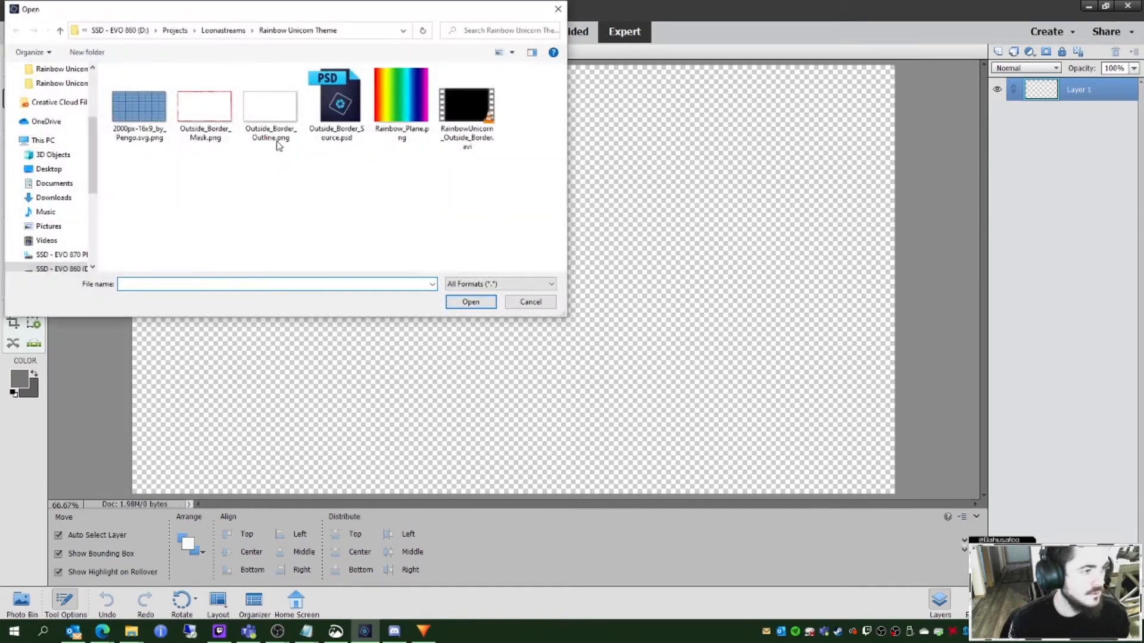
{"action": "left_click", "coordinate": [146, 138]}
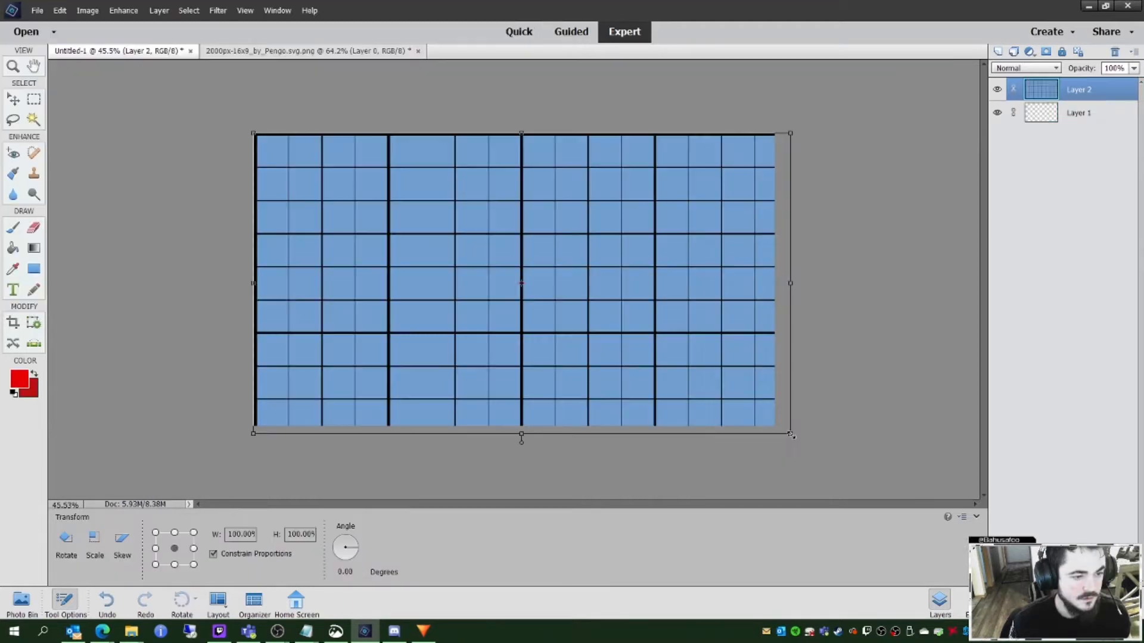
Step: Scale the grid layer proportionally to about 22% and place it in the lower-left area of the canvas
{"action": "left_click_drag", "start_coordinate": [786, 439], "coordinate": [467, 214]}
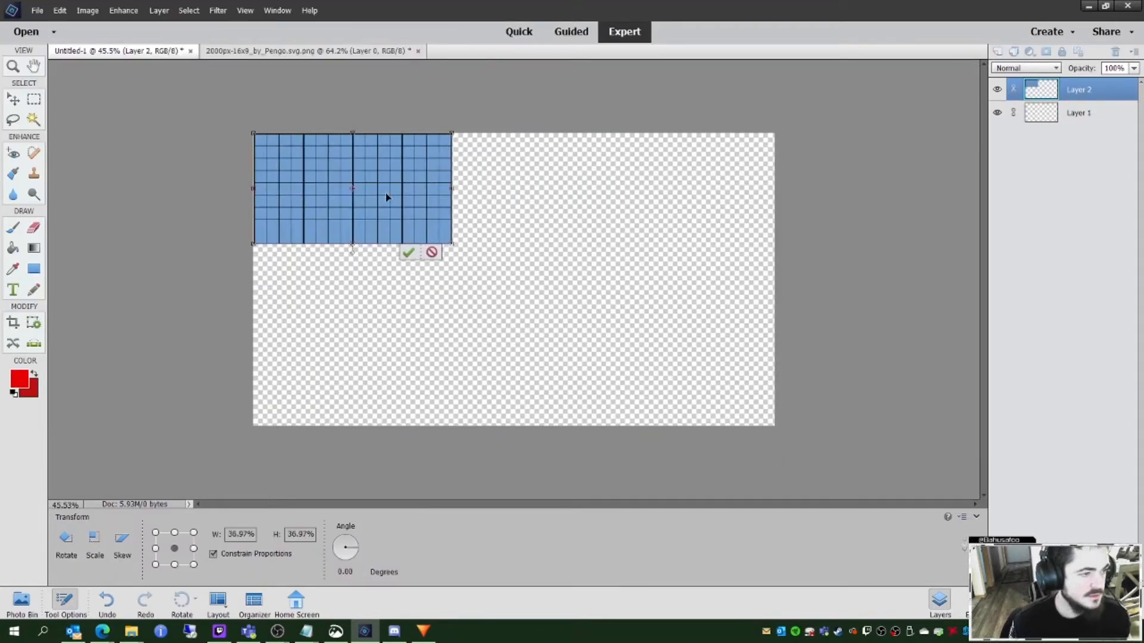
{"action": "scroll", "coordinate": [357, 204], "scroll_direction": "up", "scroll_amount": 4}
{"action": "scroll", "coordinate": [266, 209], "scroll_direction": "down", "scroll_amount": 2}
{"action": "left_click_drag", "start_coordinate": [300, 188], "coordinate": [364, 348]}
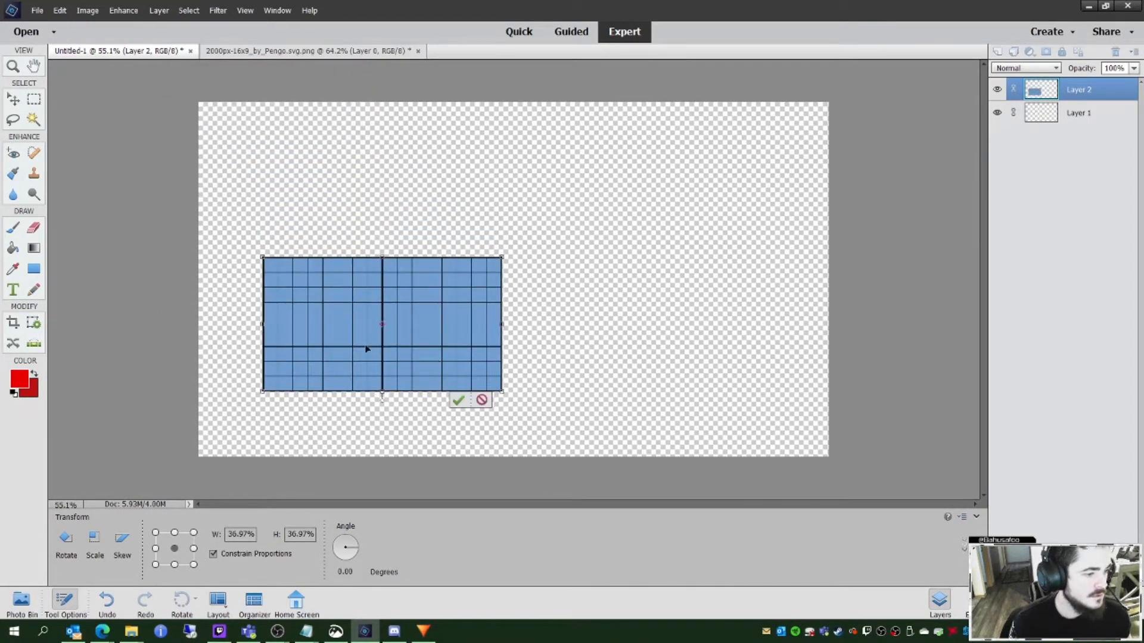
{"action": "left_click_drag", "start_coordinate": [507, 391], "coordinate": [419, 345]}
{"action": "left_click_drag", "start_coordinate": [356, 295], "coordinate": [316, 340]}
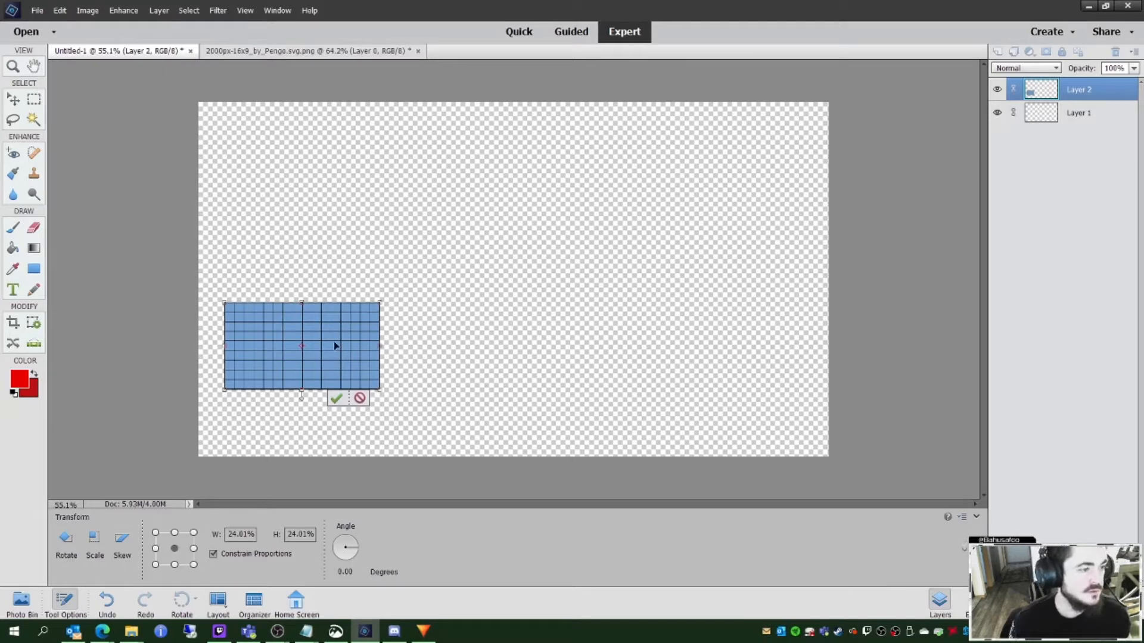
{"action": "left_click_drag", "start_coordinate": [303, 345], "coordinate": [381, 235]}
{"action": "left_click_drag", "start_coordinate": [342, 177], "coordinate": [338, 371]}
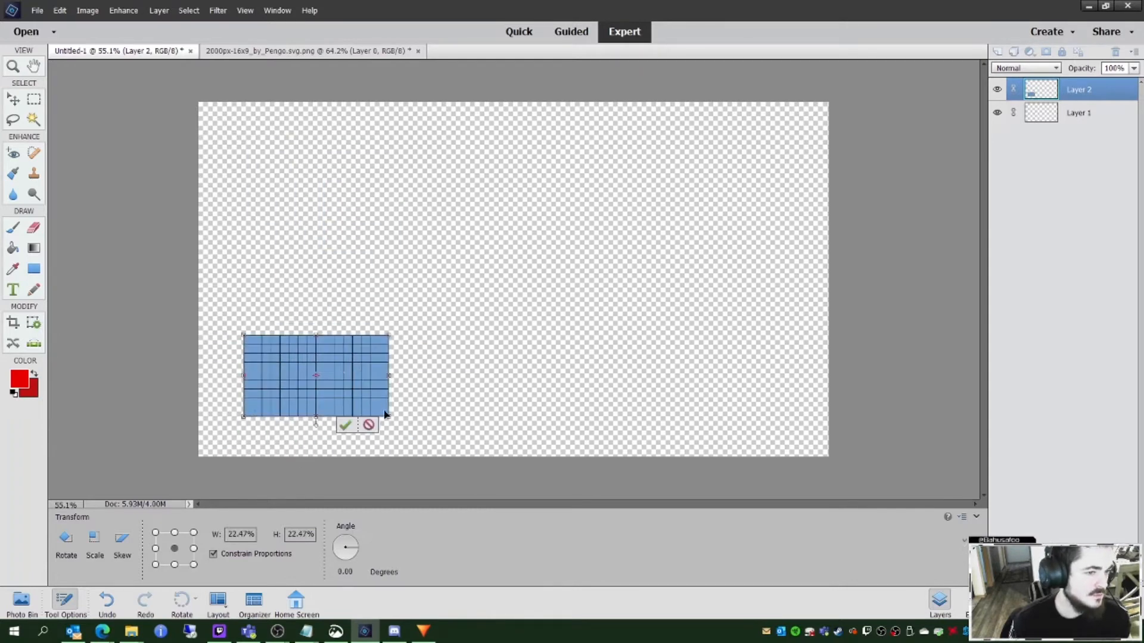
{"action": "key", "text": "Return"}
{"action": "left_click", "coordinate": [861, 415]}
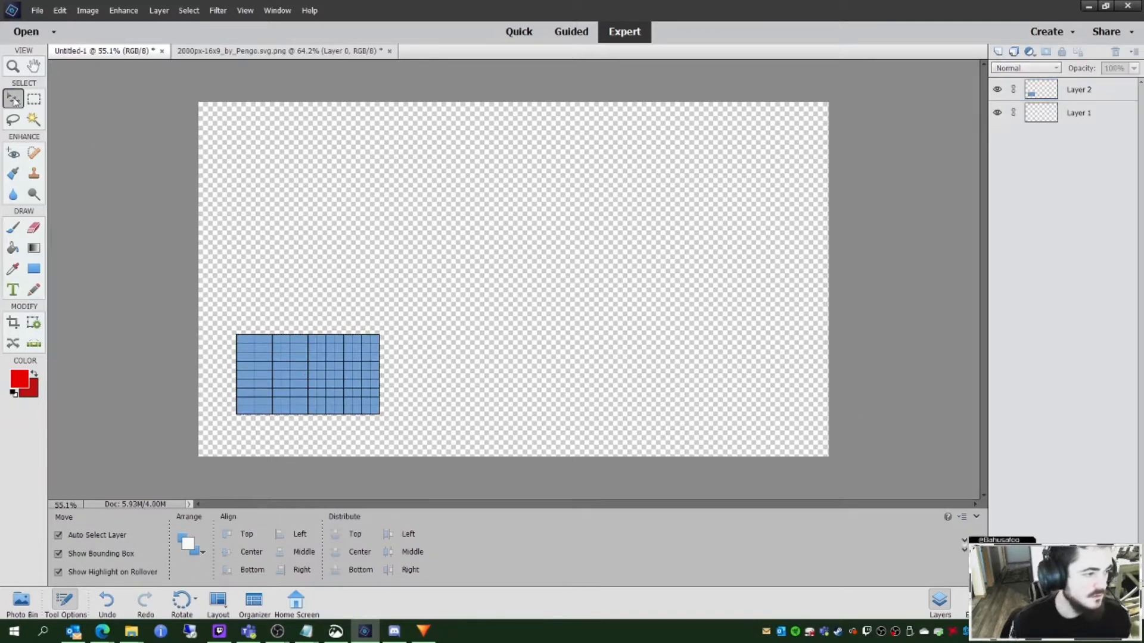
Step: Select a rectangle slightly larger than the grid with the Rectangular Marquee and crop the image to it
{"action": "left_click", "coordinate": [33, 100]}
{"action": "left_click_drag", "start_coordinate": [223, 322], "coordinate": [394, 428]}
{"action": "left_click", "coordinate": [61, 11]}
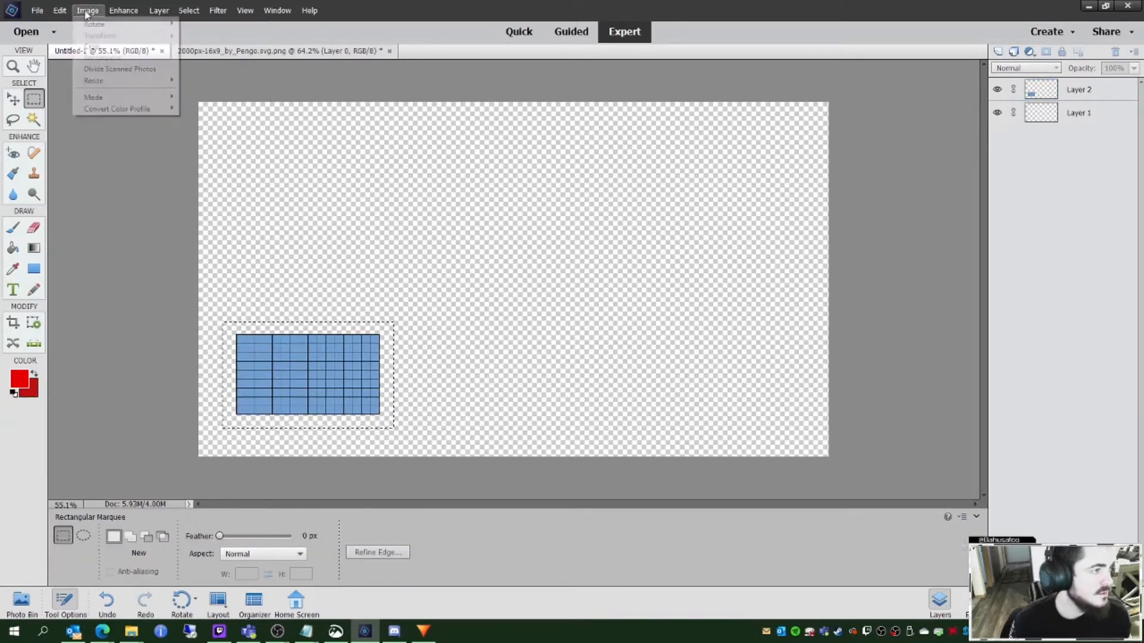
{"action": "mouse_move", "coordinate": [115, 16]}
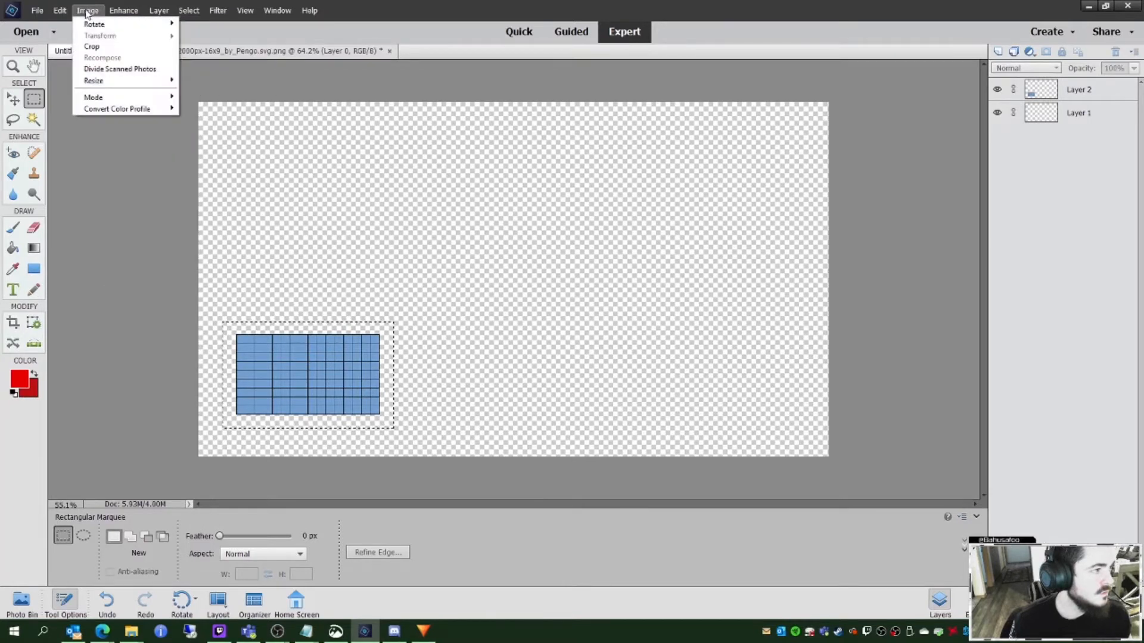
{"action": "left_click", "coordinate": [36, 102]}
{"action": "left_click", "coordinate": [87, 10]}
{"action": "mouse_move", "coordinate": [58, 16]}
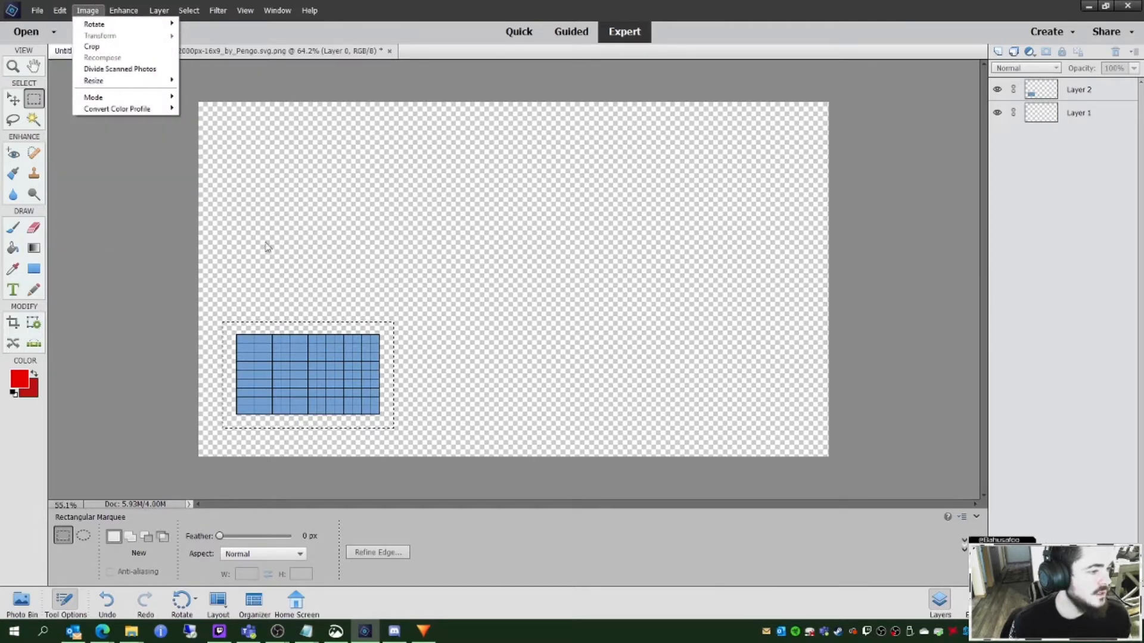
{"action": "left_click", "coordinate": [103, 52]}
{"action": "key", "text": "ctrl+0"}
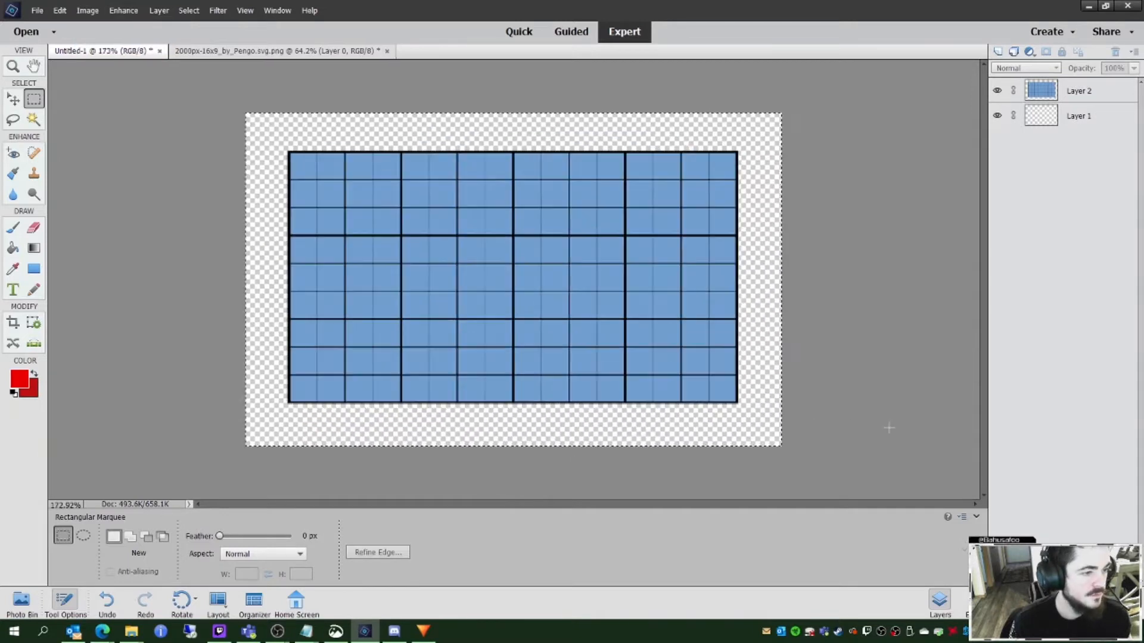
{"action": "scroll", "coordinate": [907, 429], "scroll_direction": "up", "scroll_amount": 1}
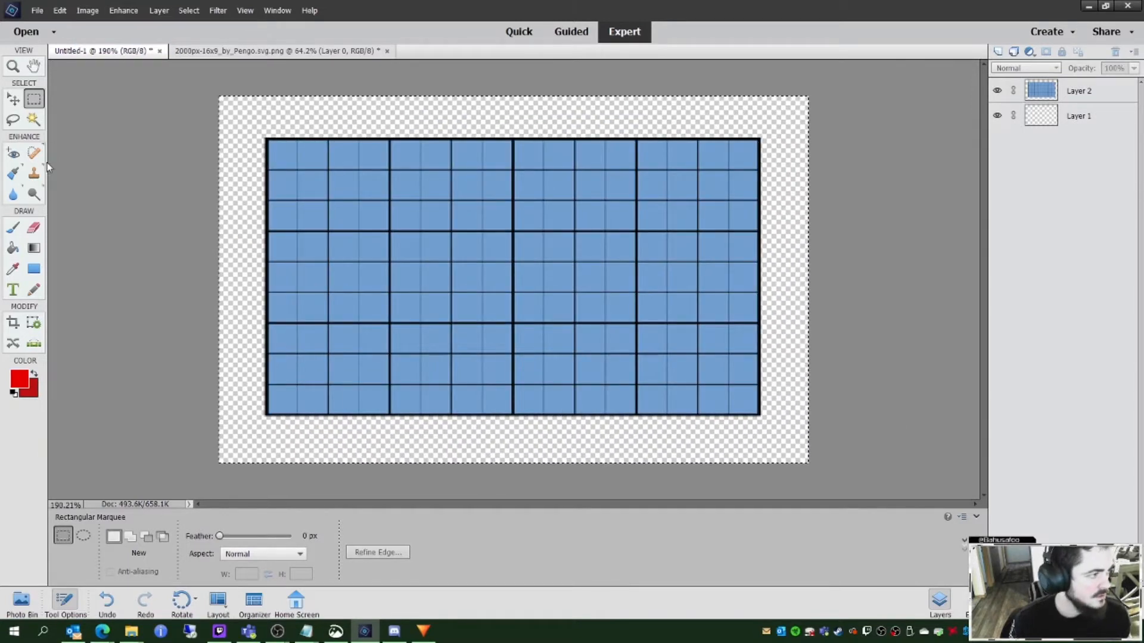
Step: Add a new empty layer named Layer 3 above the grid layer and make it the active layer
{"action": "left_click", "coordinate": [1076, 92]}
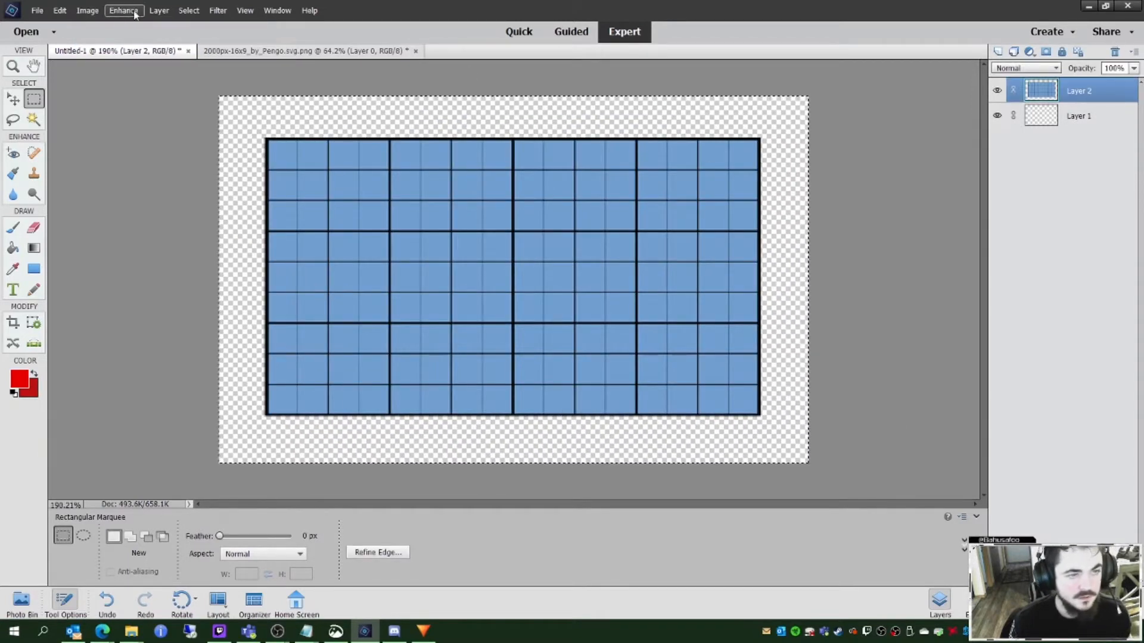
{"action": "left_click", "coordinate": [159, 10]}
{"action": "mouse_move", "coordinate": [182, 23]}
{"action": "left_click", "coordinate": [340, 24]}
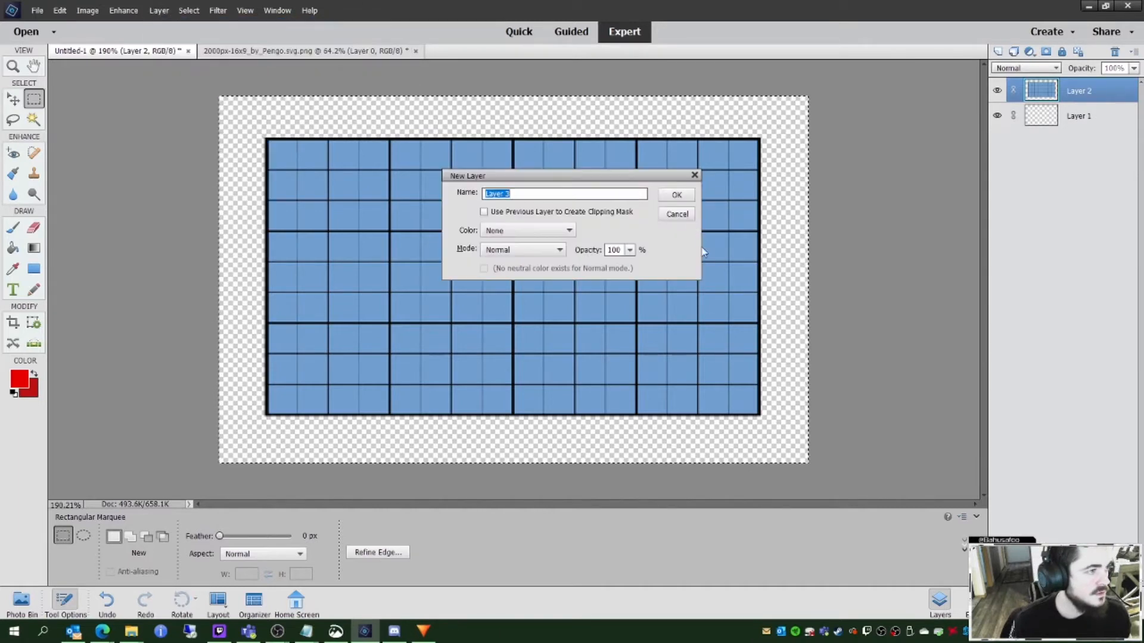
{"action": "left_click", "coordinate": [685, 200]}
{"action": "left_click", "coordinate": [1079, 117]}
{"action": "left_click", "coordinate": [1103, 96]}
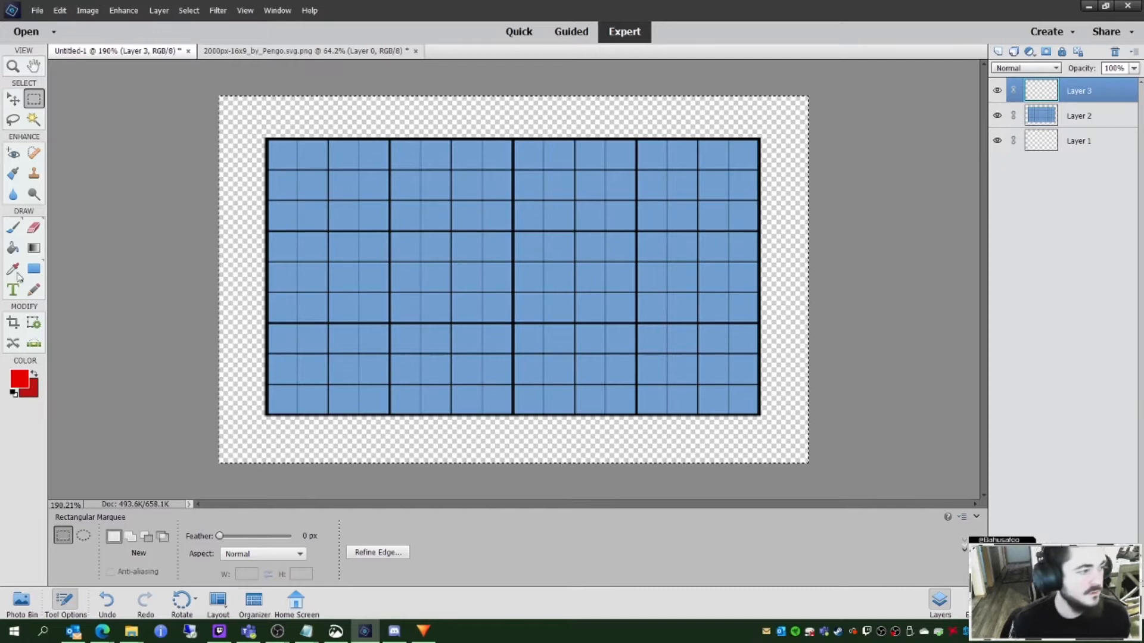
Step: Draw a wavy black outline along the grid's outer edge and a second one just inside it with the 5 px Pencil
{"action": "left_click", "coordinate": [33, 290]}
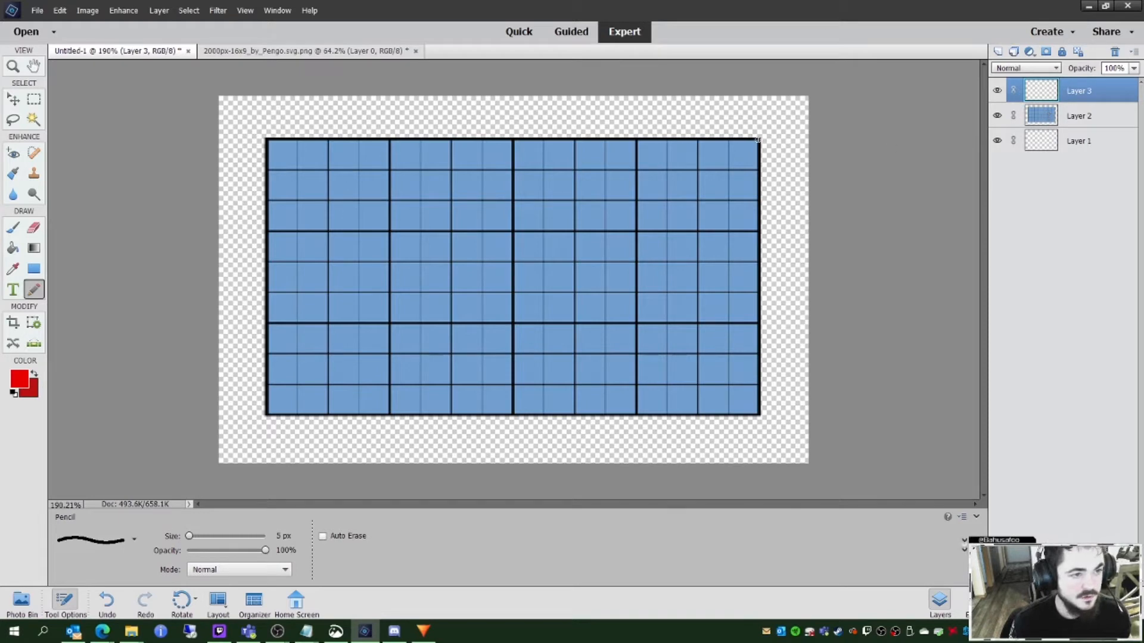
{"action": "left_click_drag", "start_coordinate": [759, 140], "coordinate": [470, 139]}
{"action": "key", "text": "ctrl+z"}
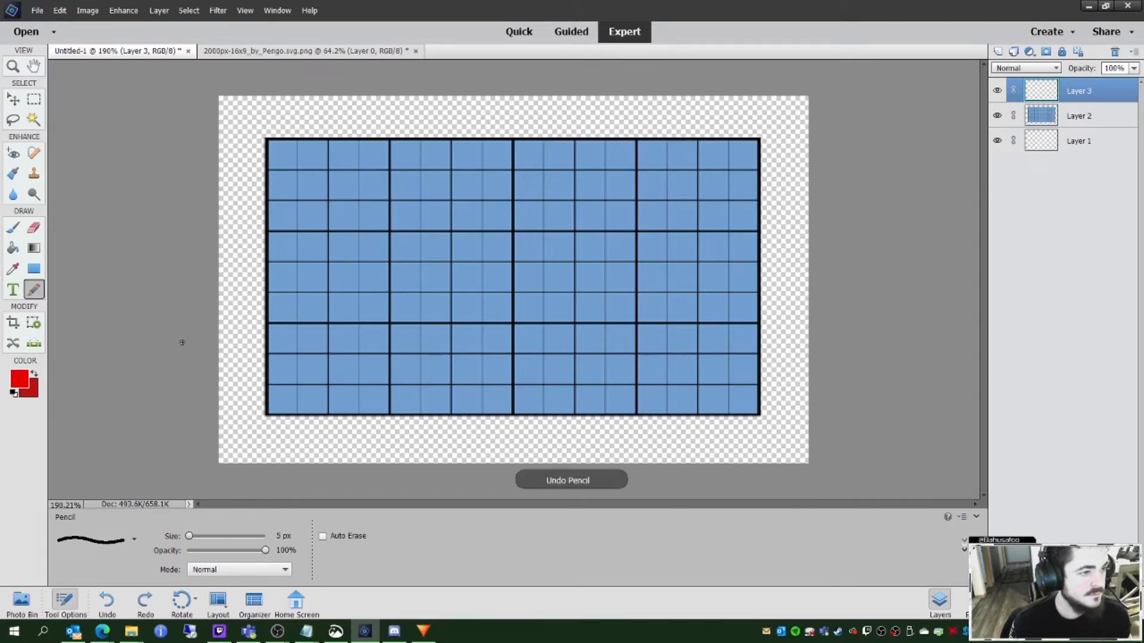
{"action": "left_click", "coordinate": [13, 393]}
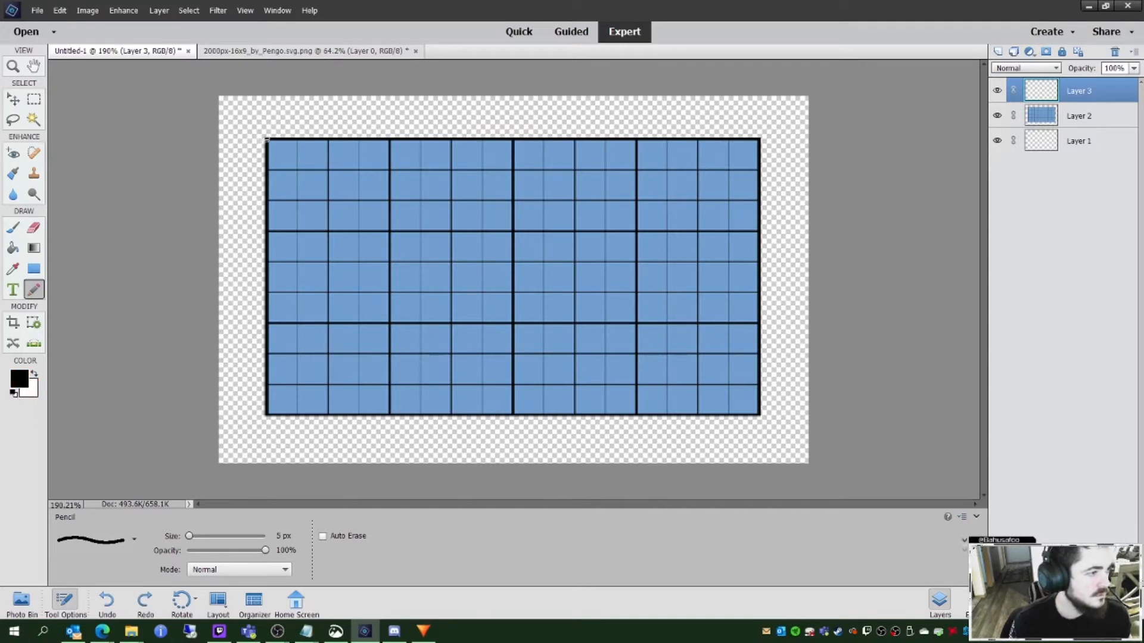
{"action": "mouse_move", "coordinate": [291, 139]}
{"action": "left_mouse_down"}
{"action": "mouse_move", "coordinate": [739, 141]}
{"action": "mouse_move", "coordinate": [761, 214]}
{"action": "mouse_move", "coordinate": [759, 414]}
{"action": "mouse_move", "coordinate": [313, 414]}
{"action": "mouse_move", "coordinate": [262, 396]}
{"action": "mouse_move", "coordinate": [267, 140]}
{"action": "left_mouse_up"}
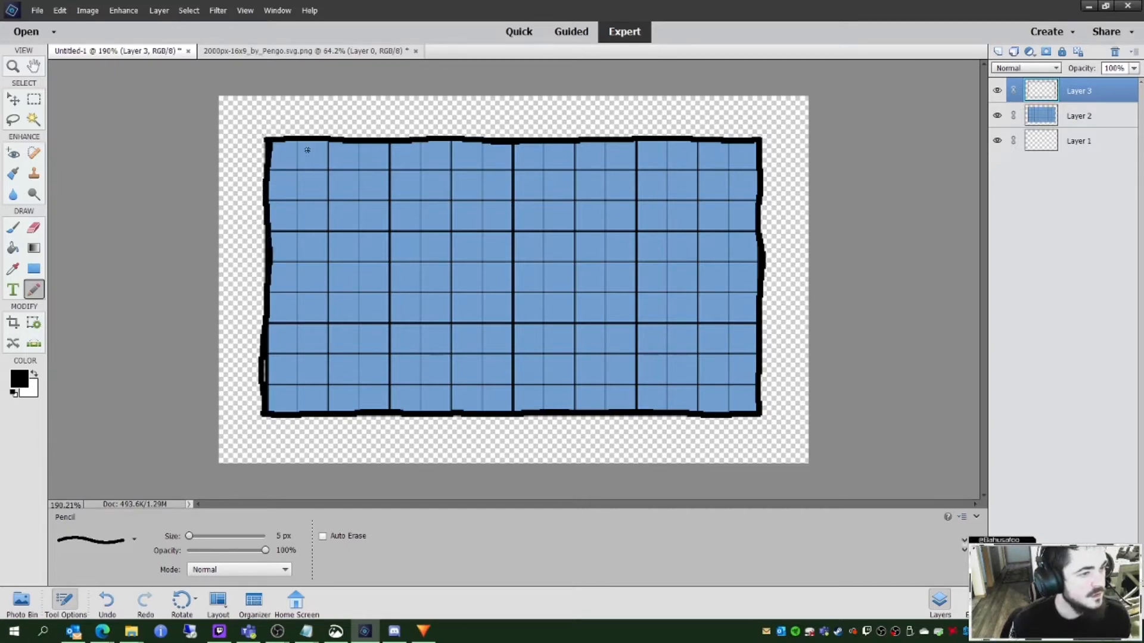
{"action": "mouse_move", "coordinate": [280, 151]}
{"action": "left_mouse_down"}
{"action": "mouse_move", "coordinate": [748, 151]}
{"action": "mouse_move", "coordinate": [749, 404]}
{"action": "mouse_move", "coordinate": [277, 402]}
{"action": "mouse_move", "coordinate": [281, 151]}
{"action": "left_mouse_up"}
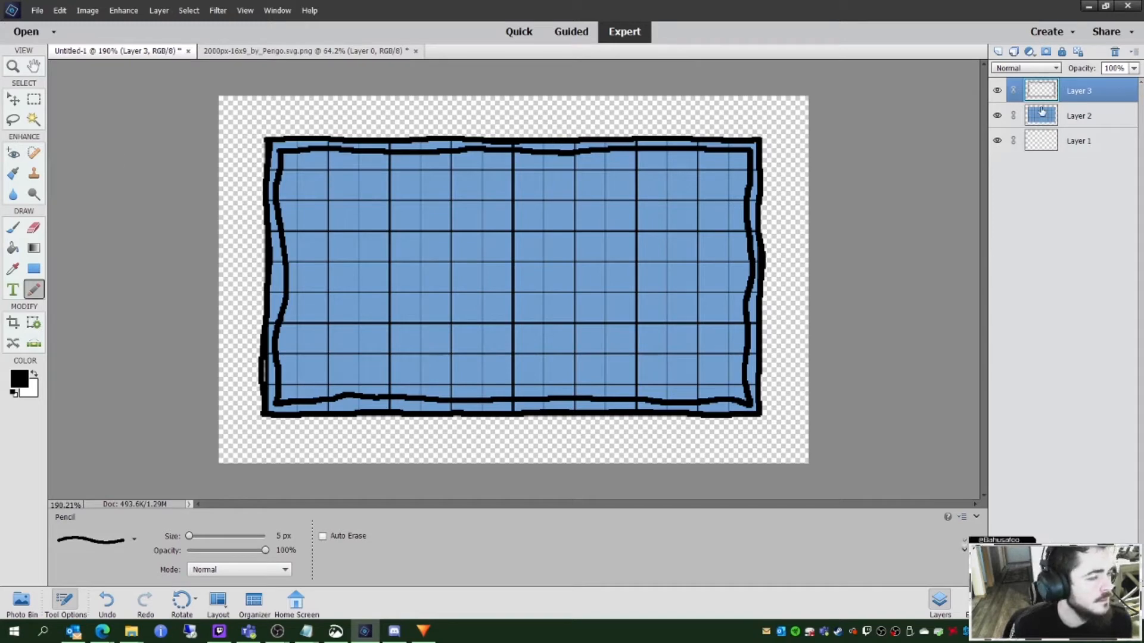
Step: Hide the blue grid layer and delete it together with the empty Layer 1
{"action": "left_click", "coordinate": [998, 116]}
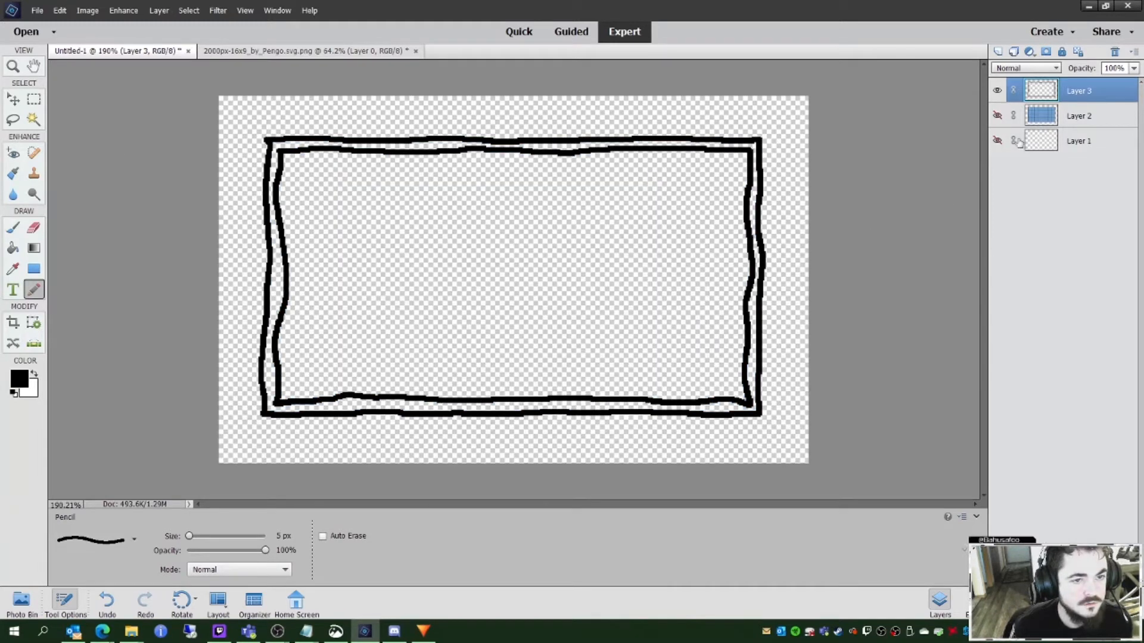
{"action": "left_click", "coordinate": [1080, 115]}
{"action": "left_click", "coordinate": [1080, 140], "text": "ctrl"}
{"action": "right_click", "coordinate": [1057, 142]}
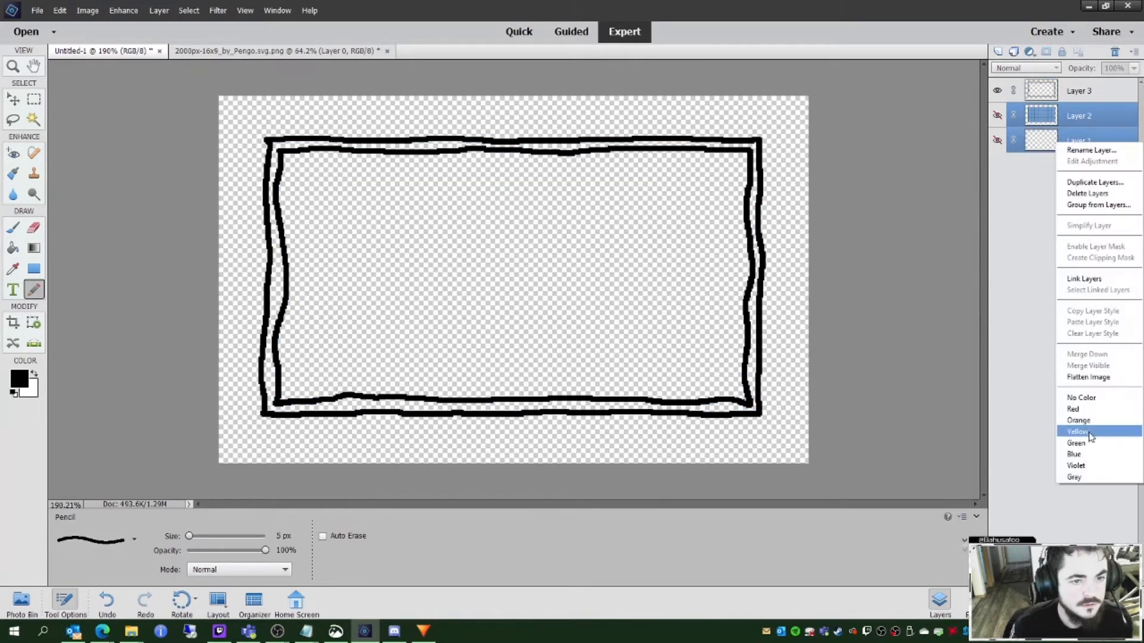
{"action": "left_click", "coordinate": [1087, 193]}
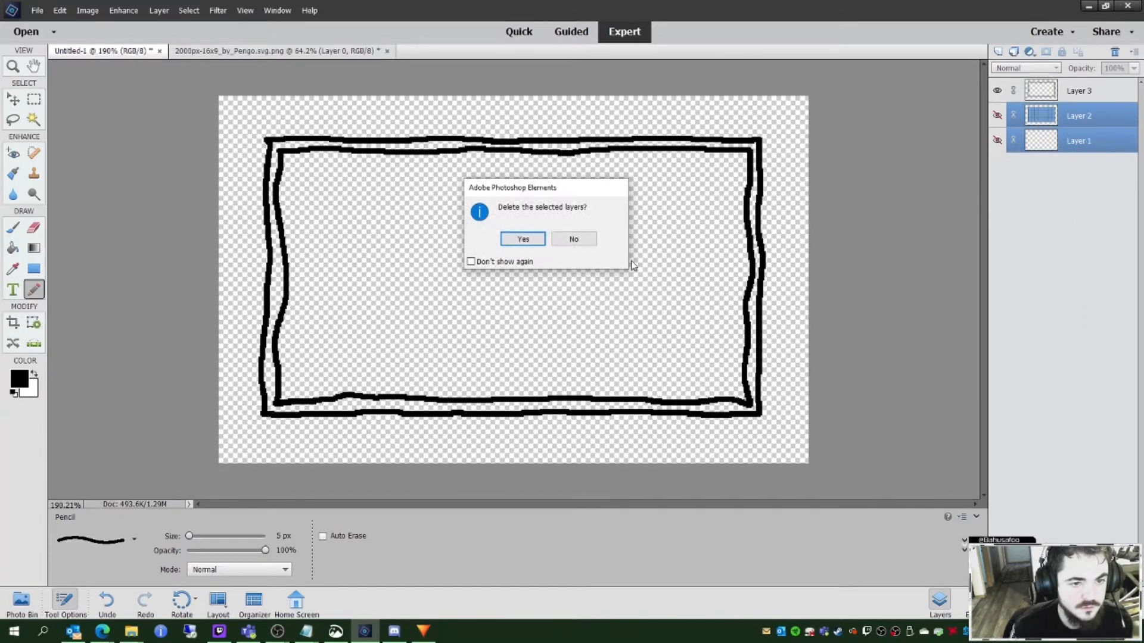
{"action": "left_click", "coordinate": [523, 239]}
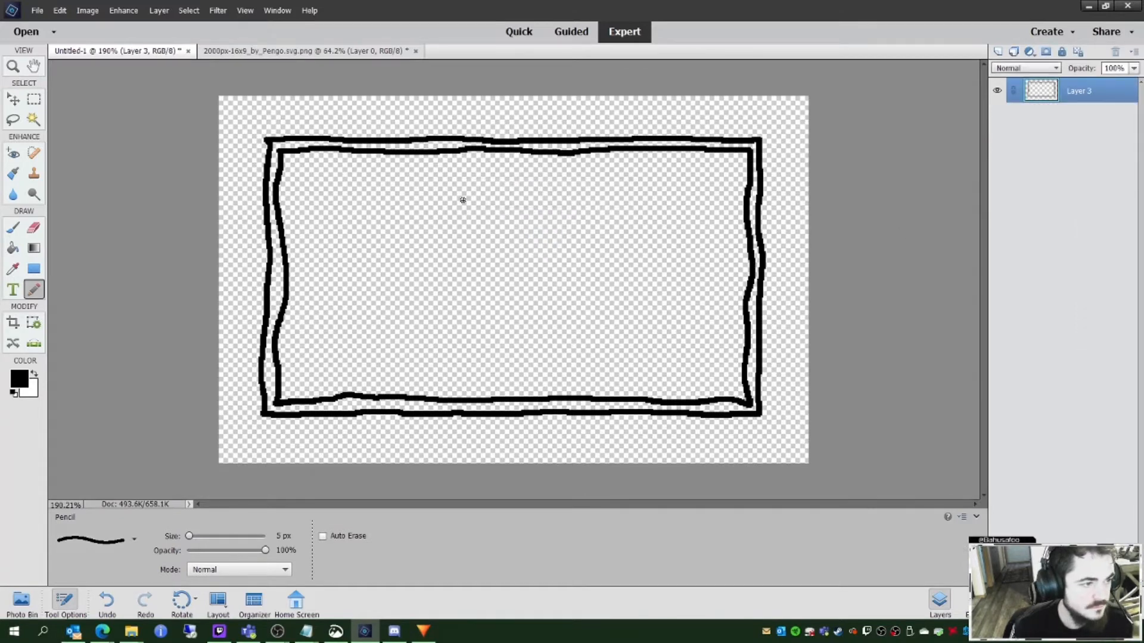
Step: Clean up the outer outline's upper-left corner by erasing the overhang and redrawing the corner with the 5 px Pencil
{"action": "left_click", "coordinate": [32, 229]}
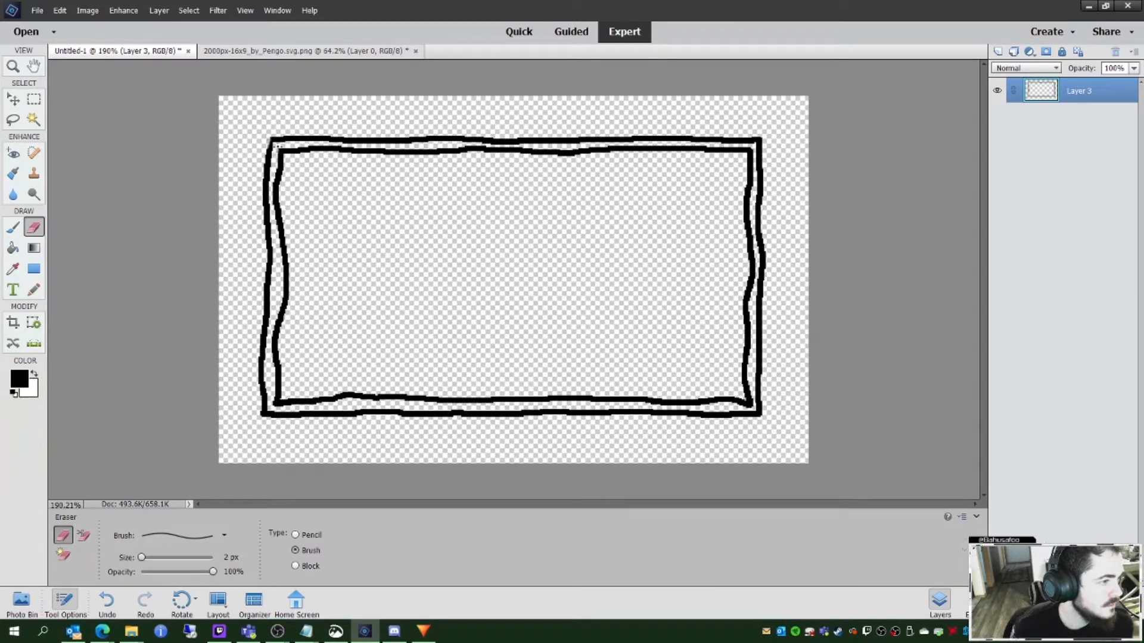
{"action": "scroll", "coordinate": [84, 245], "scroll_direction": "up", "scroll_amount": 4}
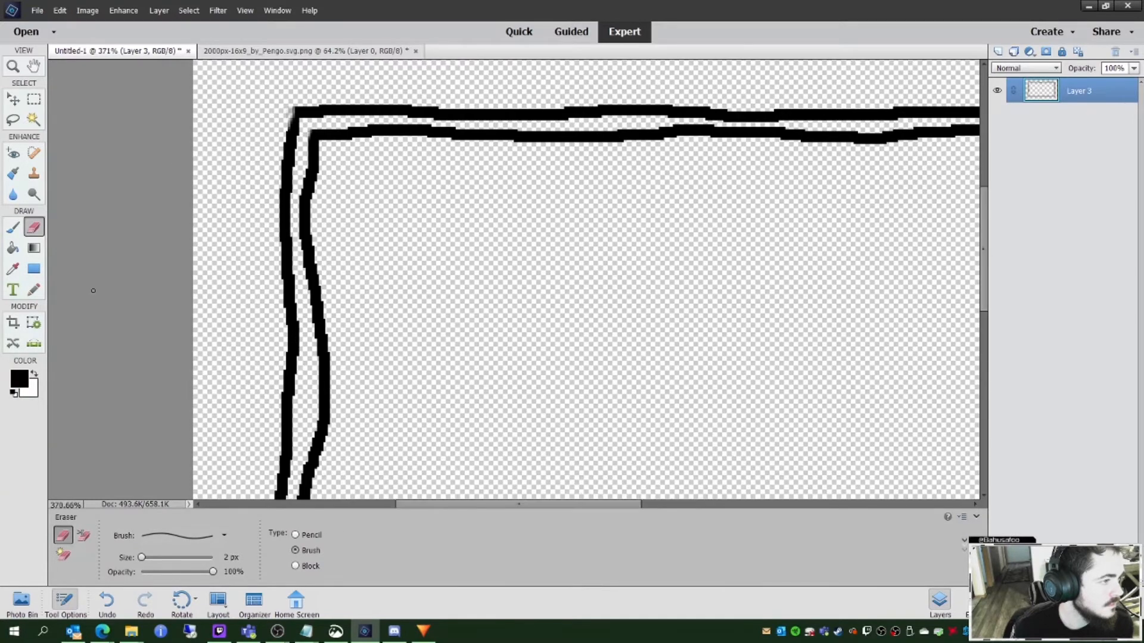
{"action": "left_click", "coordinate": [37, 291]}
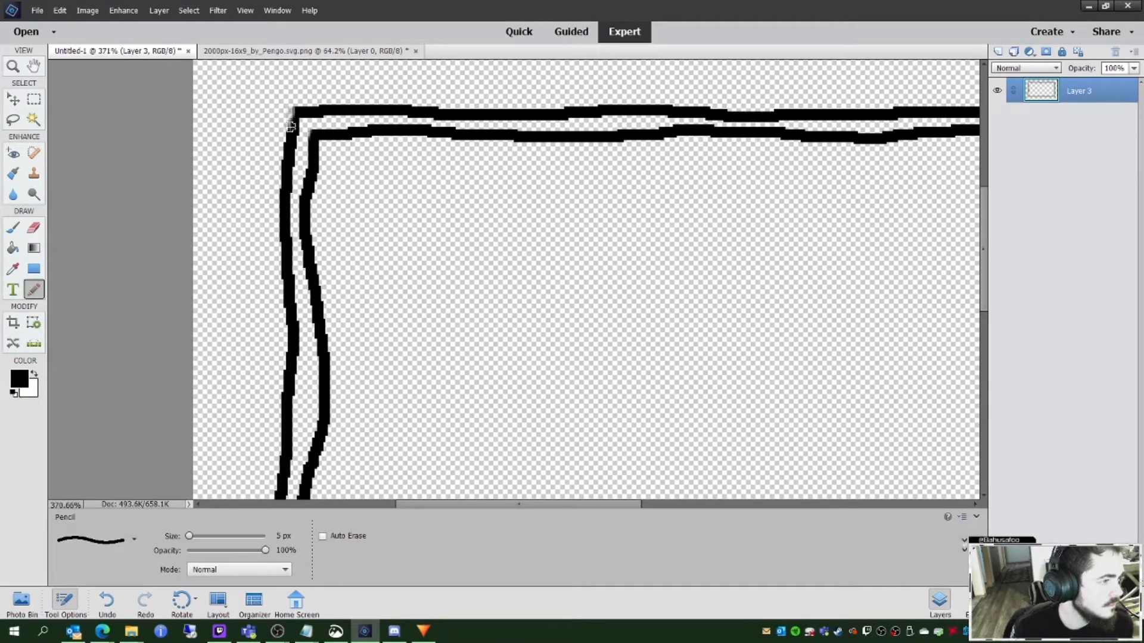
{"action": "key", "text": "ctrl+z"}
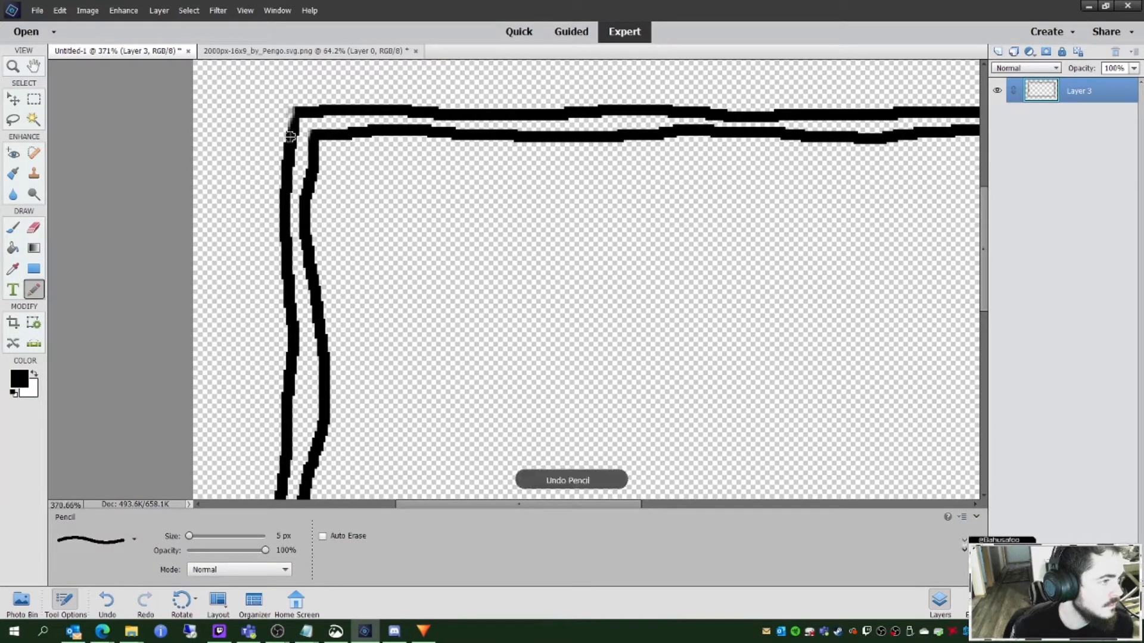
{"action": "left_click_drag", "start_coordinate": [292, 137], "coordinate": [293, 107]}
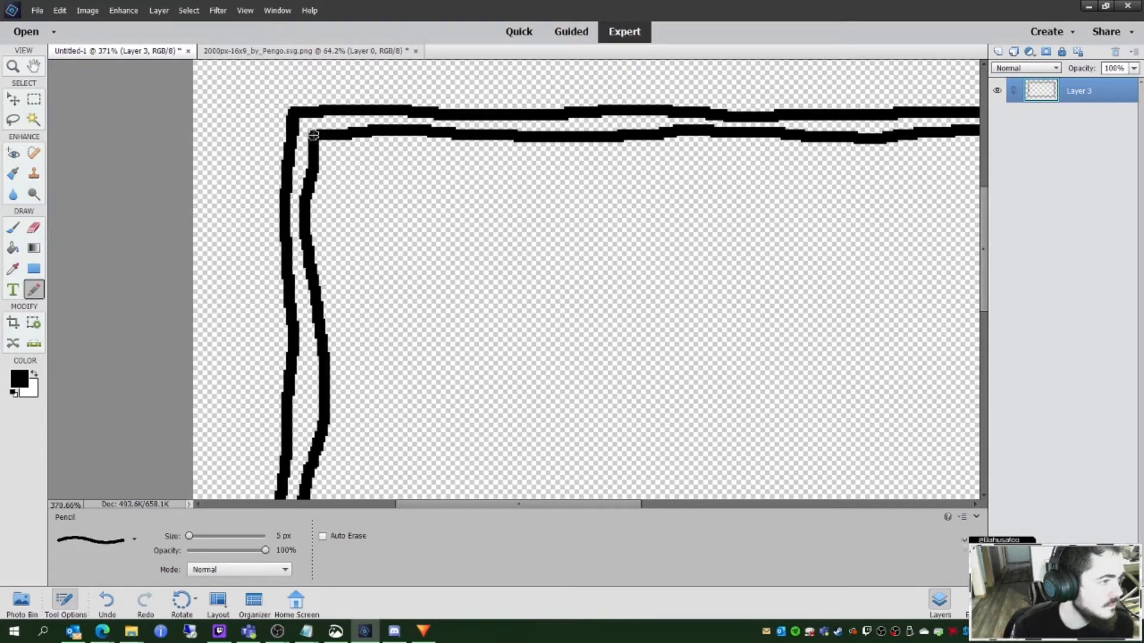
{"action": "scroll", "coordinate": [461, 227], "scroll_direction": "down", "scroll_amount": 5}
{"action": "scroll", "coordinate": [704, 289], "scroll_direction": "up", "scroll_amount": 2}
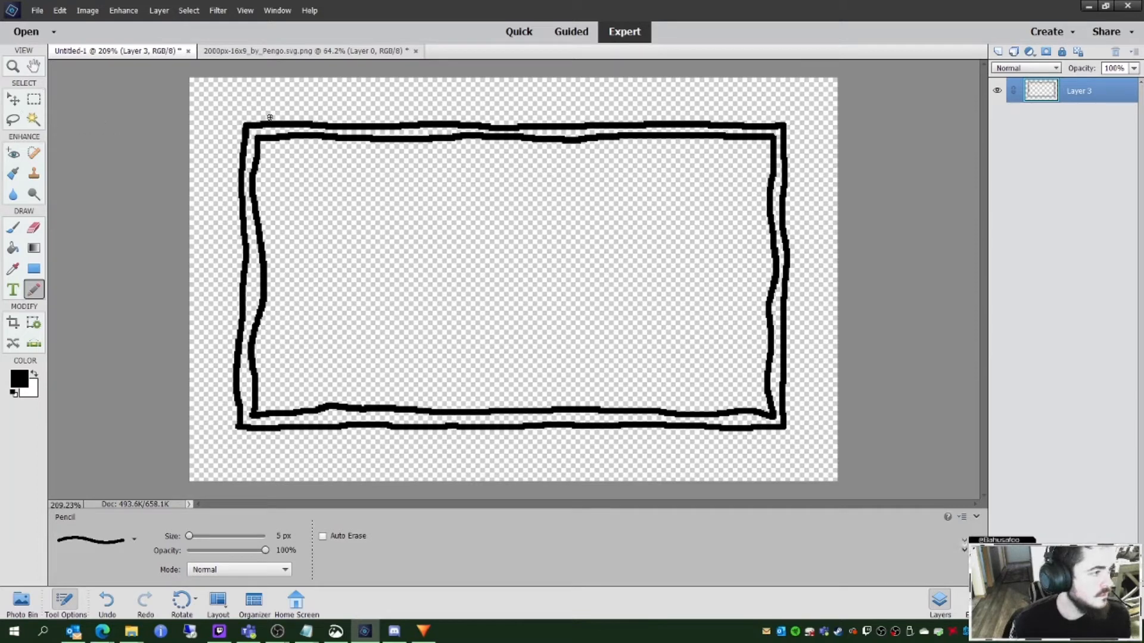
Step: Add a new empty layer named Layer 4 above the frame outline layer
{"action": "left_click", "coordinate": [166, 12]}
{"action": "mouse_move", "coordinate": [163, 22]}
{"action": "left_click", "coordinate": [313, 22]}
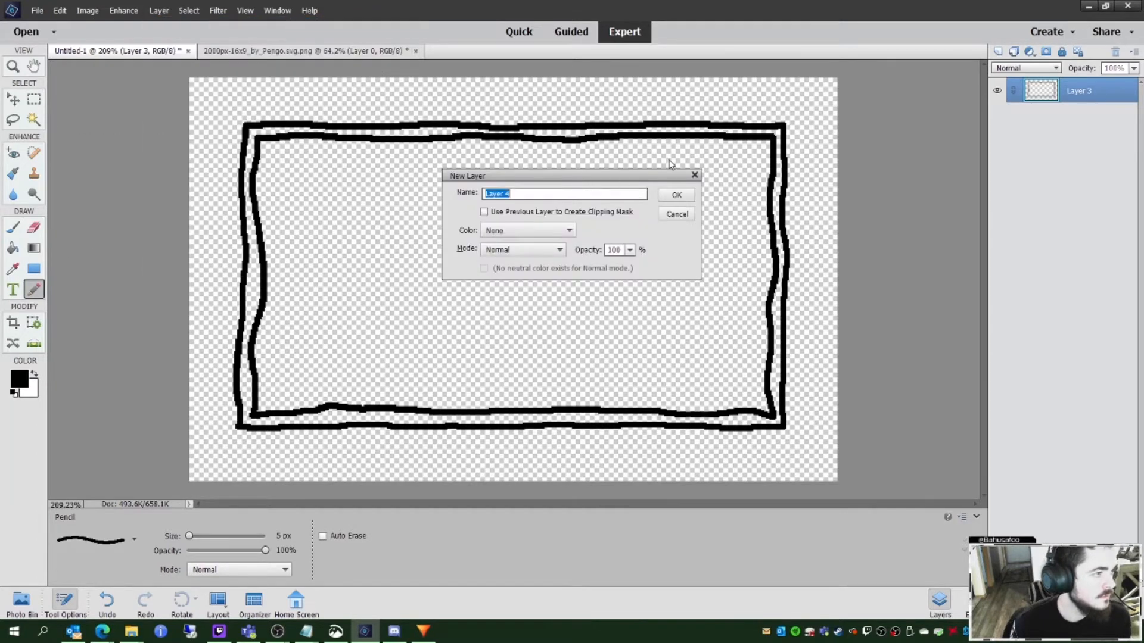
{"action": "left_click", "coordinate": [677, 195]}
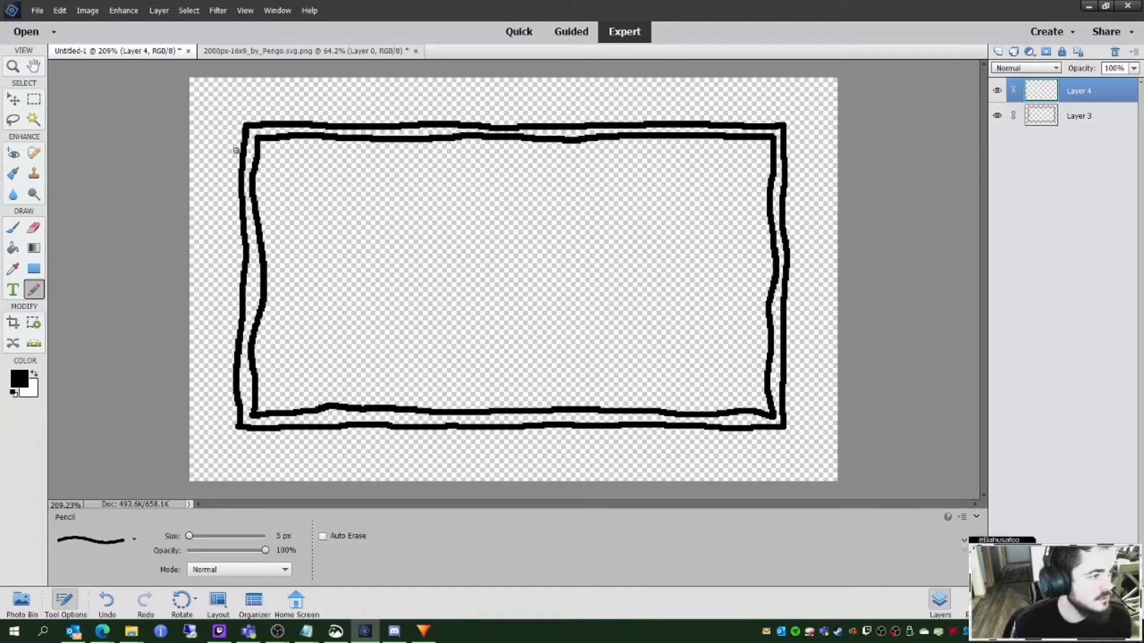
Step: Draw eight wavy black boxes over the frame's corners and sides on Layer 4 with the 5 px Pencil
{"action": "mouse_move", "coordinate": [284, 151]}
{"action": "left_mouse_down"}
{"action": "mouse_move", "coordinate": [396, 150]}
{"action": "mouse_move", "coordinate": [393, 113]}
{"action": "mouse_move", "coordinate": [237, 113]}
{"action": "mouse_move", "coordinate": [244, 151]}
{"action": "left_mouse_up"}
{"action": "mouse_move", "coordinate": [756, 111]}
{"action": "left_mouse_down"}
{"action": "mouse_move", "coordinate": [787, 112]}
{"action": "mouse_move", "coordinate": [797, 233]}
{"action": "mouse_move", "coordinate": [755, 241]}
{"action": "mouse_move", "coordinate": [757, 113]}
{"action": "left_mouse_up"}
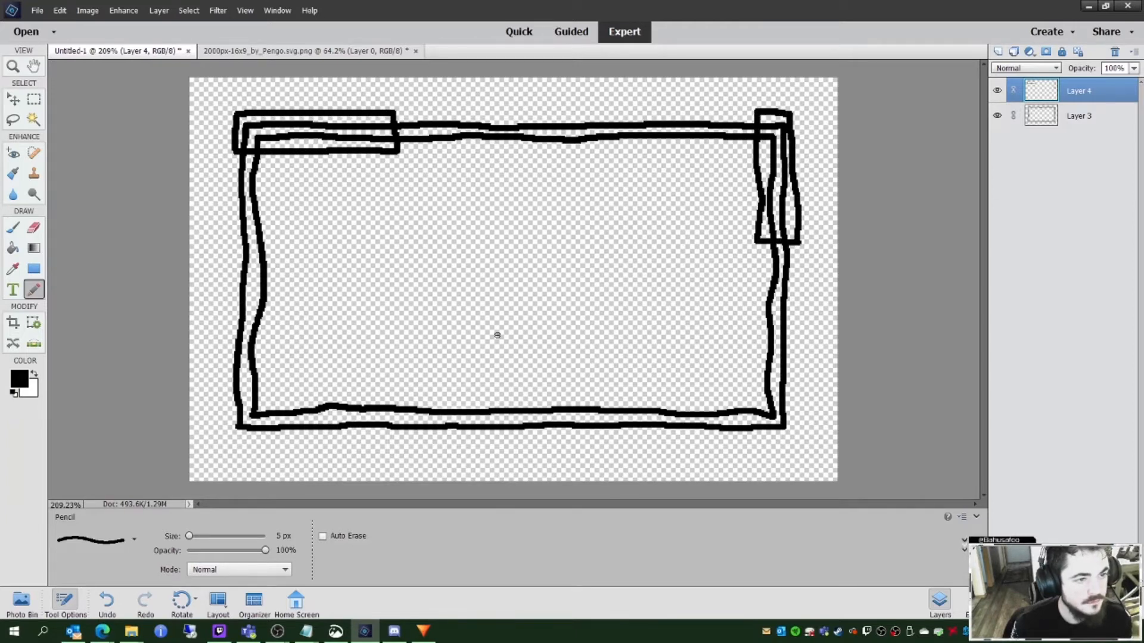
{"action": "mouse_move", "coordinate": [794, 399]}
{"action": "left_mouse_down"}
{"action": "mouse_move", "coordinate": [793, 427]}
{"action": "mouse_move", "coordinate": [641, 441]}
{"action": "mouse_move", "coordinate": [640, 406]}
{"action": "mouse_move", "coordinate": [796, 399]}
{"action": "mouse_move", "coordinate": [791, 435]}
{"action": "mouse_move", "coordinate": [656, 439]}
{"action": "mouse_move", "coordinate": [653, 406]}
{"action": "mouse_move", "coordinate": [794, 400]}
{"action": "left_mouse_up"}
{"action": "key", "text": "ctrl+z"}
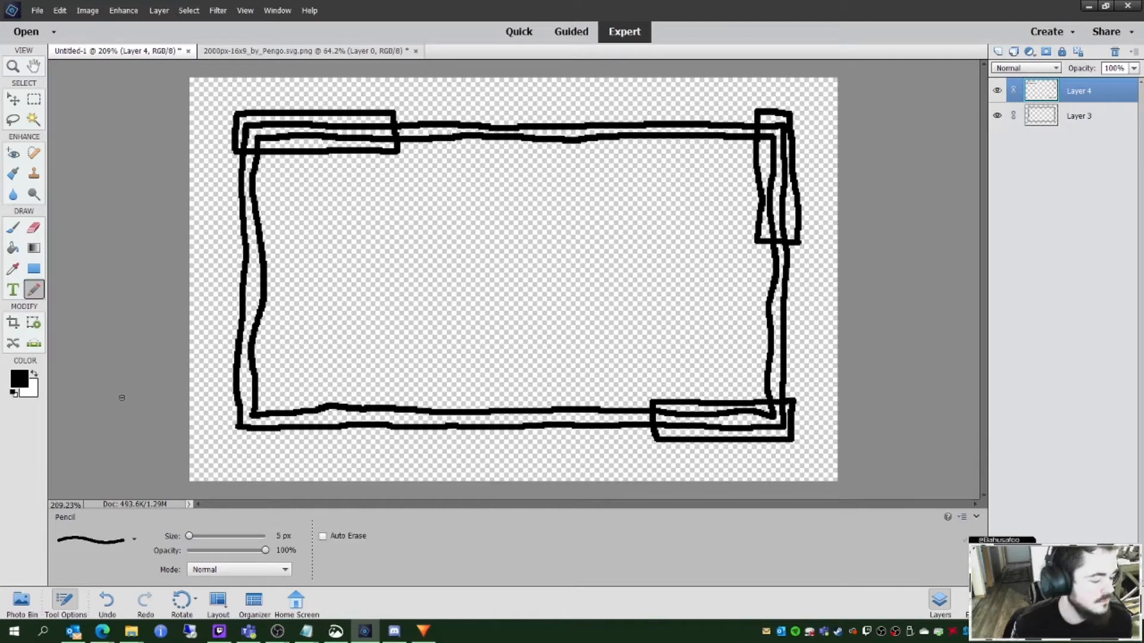
{"action": "mouse_move", "coordinate": [230, 435]}
{"action": "left_mouse_down"}
{"action": "mouse_move", "coordinate": [268, 437]}
{"action": "mouse_move", "coordinate": [271, 351]}
{"action": "mouse_move", "coordinate": [245, 314]}
{"action": "mouse_move", "coordinate": [227, 373]}
{"action": "mouse_move", "coordinate": [232, 436]}
{"action": "left_mouse_up"}
{"action": "mouse_move", "coordinate": [322, 396]}
{"action": "left_mouse_down"}
{"action": "mouse_move", "coordinate": [328, 438]}
{"action": "mouse_move", "coordinate": [575, 440]}
{"action": "mouse_move", "coordinate": [572, 394]}
{"action": "mouse_move", "coordinate": [332, 398]}
{"action": "left_mouse_up"}
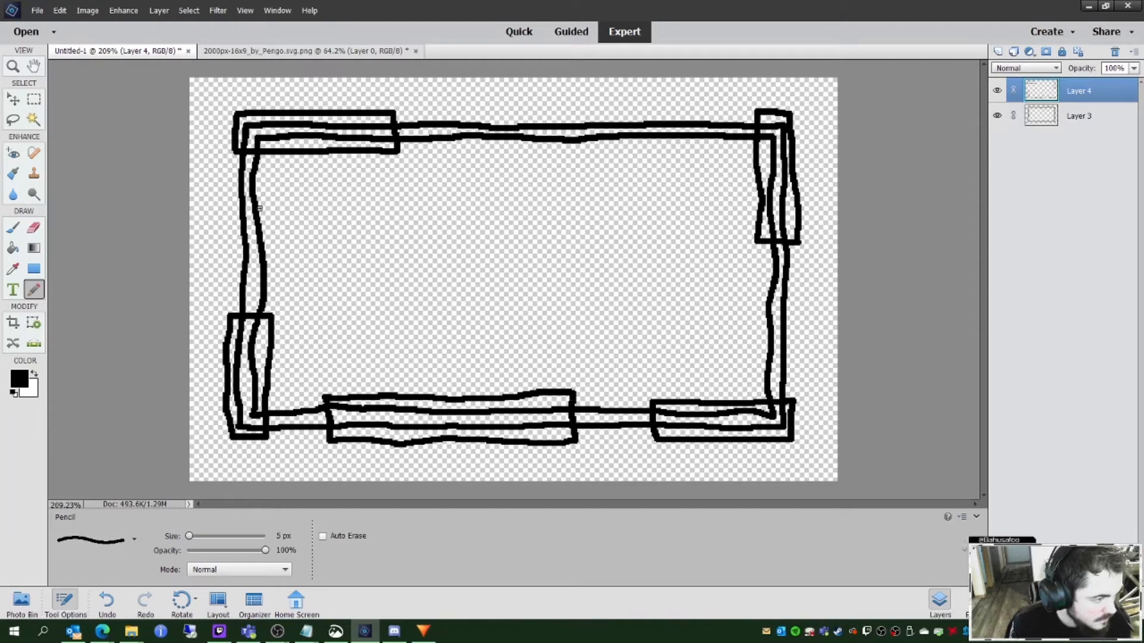
{"action": "mouse_move", "coordinate": [424, 111]}
{"action": "left_mouse_down"}
{"action": "mouse_move", "coordinate": [427, 154]}
{"action": "mouse_move", "coordinate": [482, 129]}
{"action": "mouse_move", "coordinate": [424, 113]}
{"action": "left_mouse_up"}
{"action": "mouse_move", "coordinate": [545, 112]}
{"action": "left_mouse_down"}
{"action": "mouse_move", "coordinate": [554, 152]}
{"action": "mouse_move", "coordinate": [735, 122]}
{"action": "mouse_move", "coordinate": [548, 114]}
{"action": "left_mouse_up"}
{"action": "mouse_move", "coordinate": [225, 183]}
{"action": "left_mouse_down"}
{"action": "mouse_move", "coordinate": [274, 225]}
{"action": "mouse_move", "coordinate": [274, 293]}
{"action": "mouse_move", "coordinate": [249, 299]}
{"action": "mouse_move", "coordinate": [235, 276]}
{"action": "mouse_move", "coordinate": [226, 185]}
{"action": "left_mouse_up"}
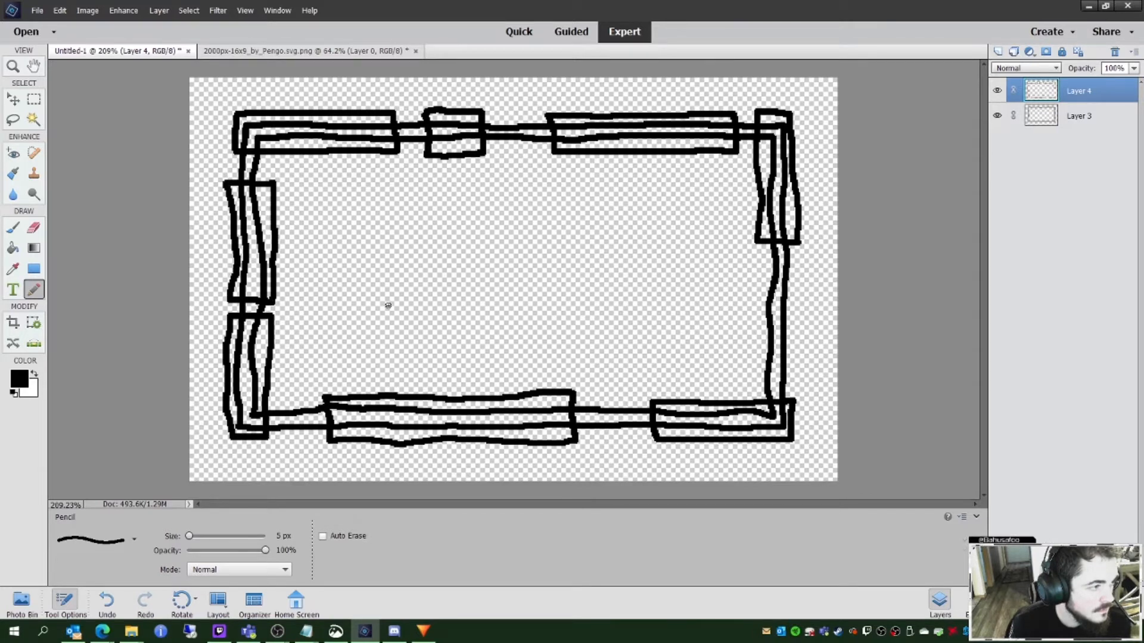
Step: Compare the frame outline and the boxes by toggling the visibility of their layers, and make Layer 3 active
{"action": "left_click", "coordinate": [996, 116]}
{"action": "left_click", "coordinate": [996, 116]}
{"action": "left_click", "coordinate": [997, 91]}
{"action": "left_click", "coordinate": [996, 91]}
{"action": "left_click", "coordinate": [996, 114]}
{"action": "left_click", "coordinate": [997, 91]}
{"action": "left_click", "coordinate": [997, 91]}
{"action": "right_click", "coordinate": [1059, 123]}
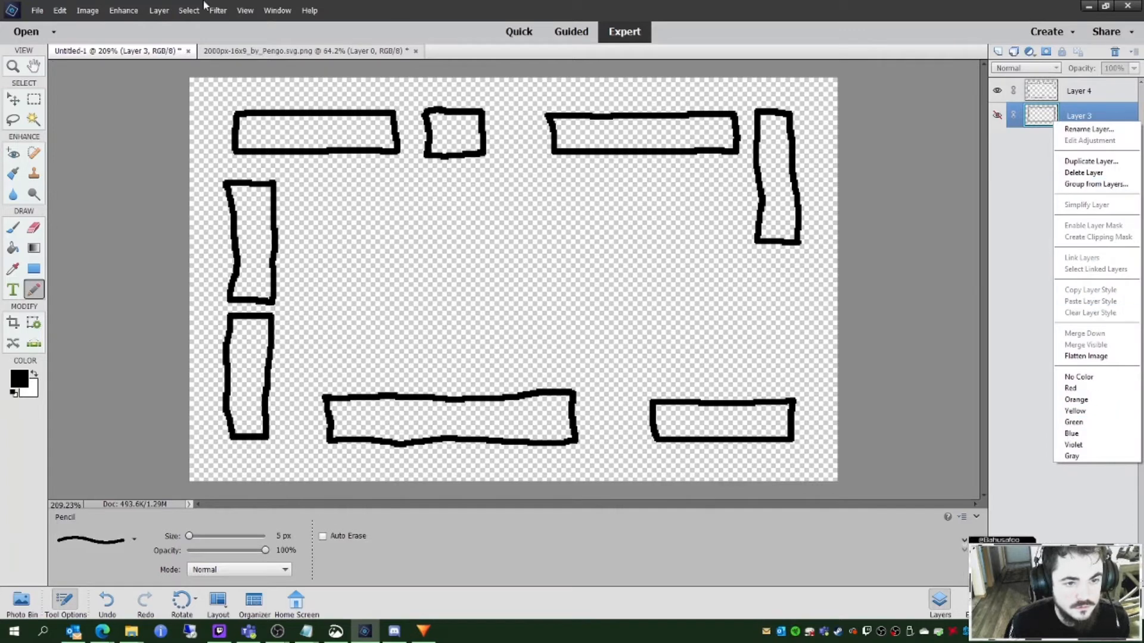
{"action": "left_click", "coordinate": [164, 11]}
{"action": "left_click", "coordinate": [164, 13]}
{"action": "mouse_move", "coordinate": [169, 23]}
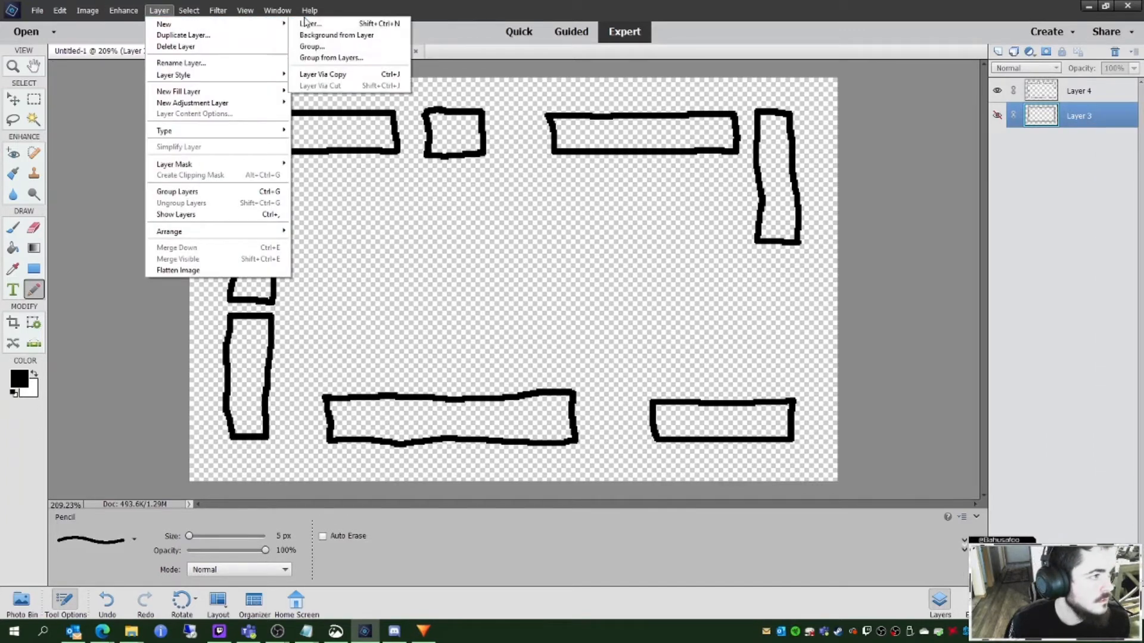
{"action": "left_click", "coordinate": [311, 25]}
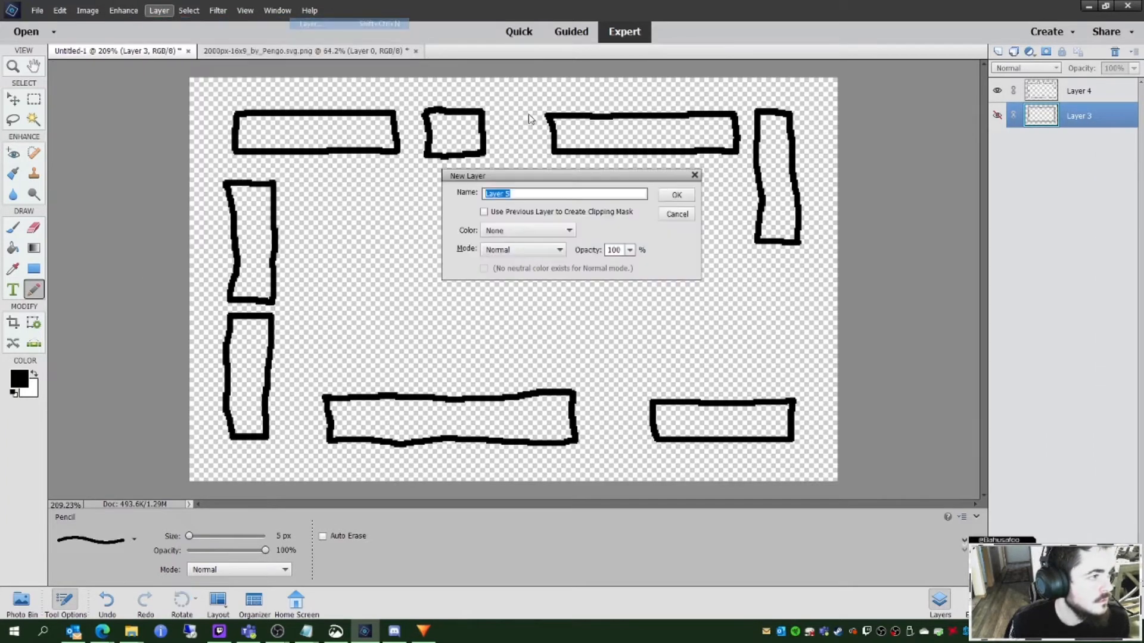
{"action": "left_click", "coordinate": [677, 213]}
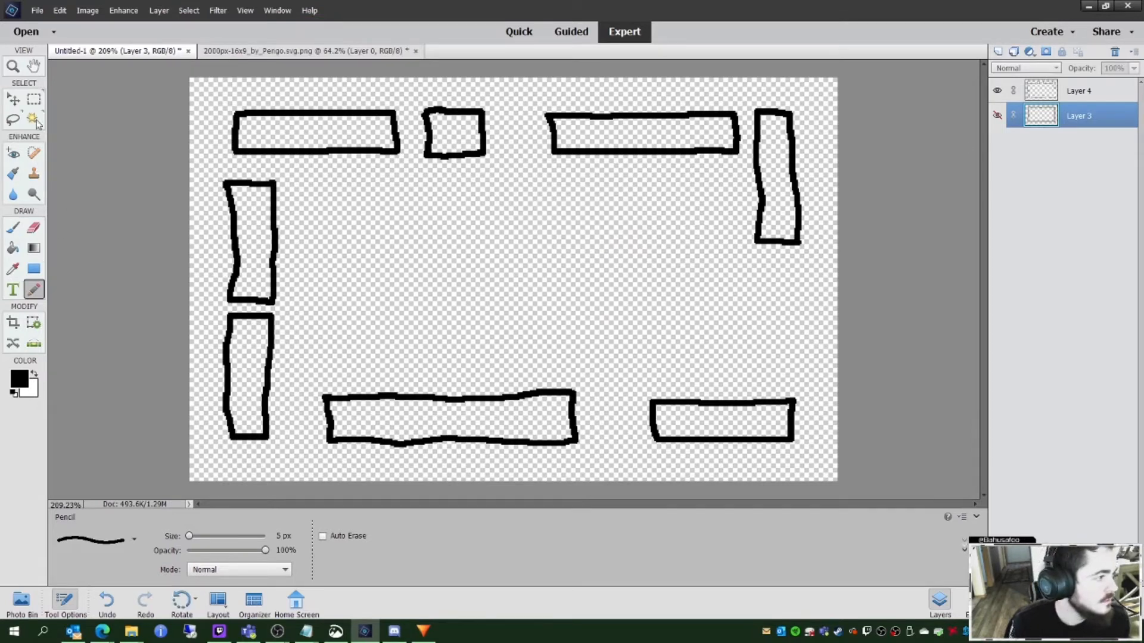
Step: With only Layer 3 visible, select the band between the two outlines with the Magic Wand and expand the selection into the lines
{"action": "left_click", "coordinate": [34, 120]}
{"action": "left_click", "coordinate": [996, 116]}
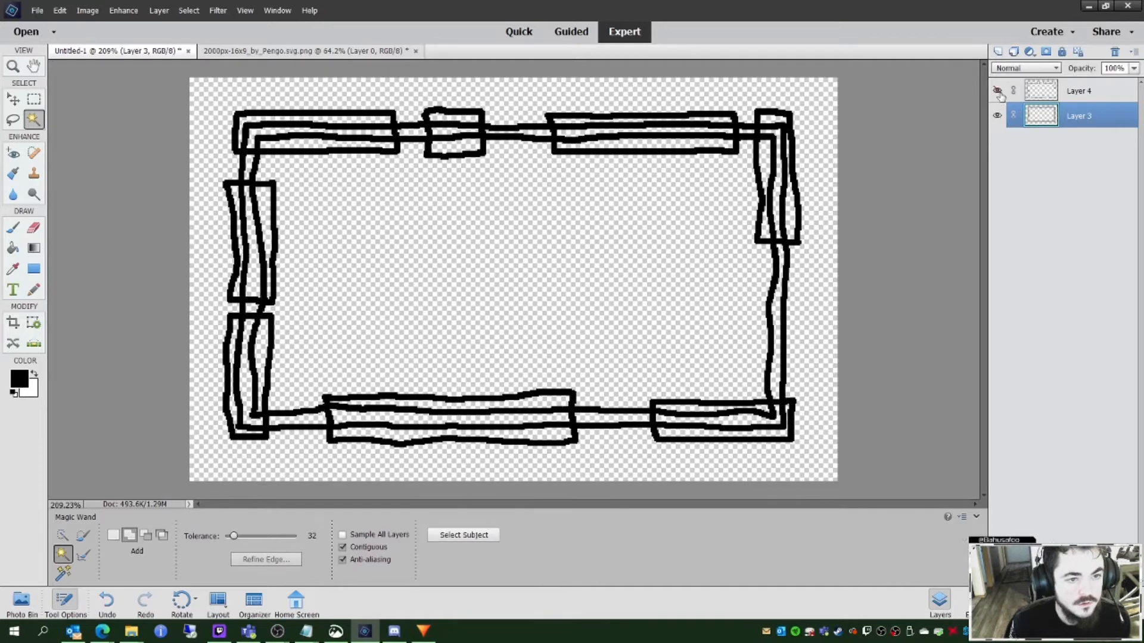
{"action": "left_click", "coordinate": [996, 90]}
{"action": "left_click", "coordinate": [689, 128]}
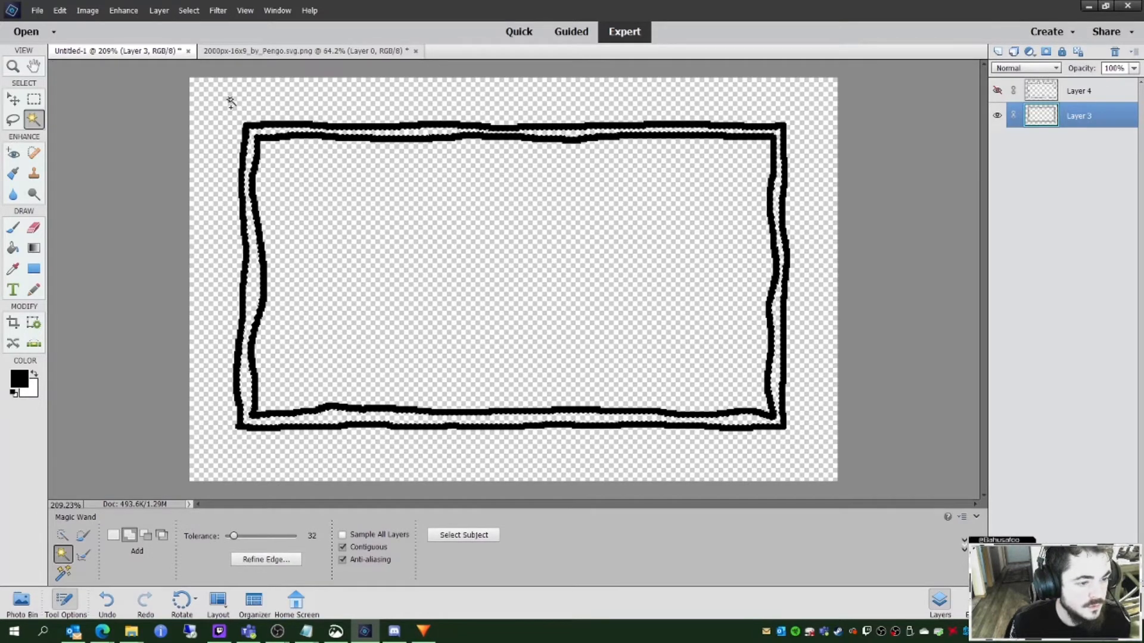
{"action": "left_click", "coordinate": [188, 10]}
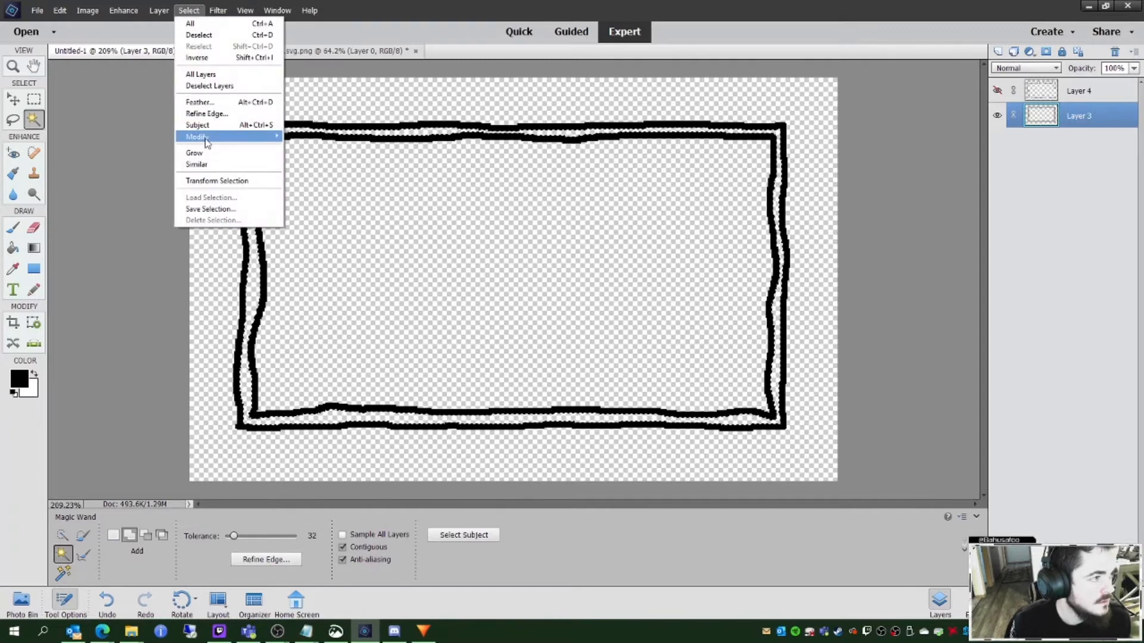
{"action": "mouse_move", "coordinate": [203, 136]}
{"action": "left_click", "coordinate": [304, 159]}
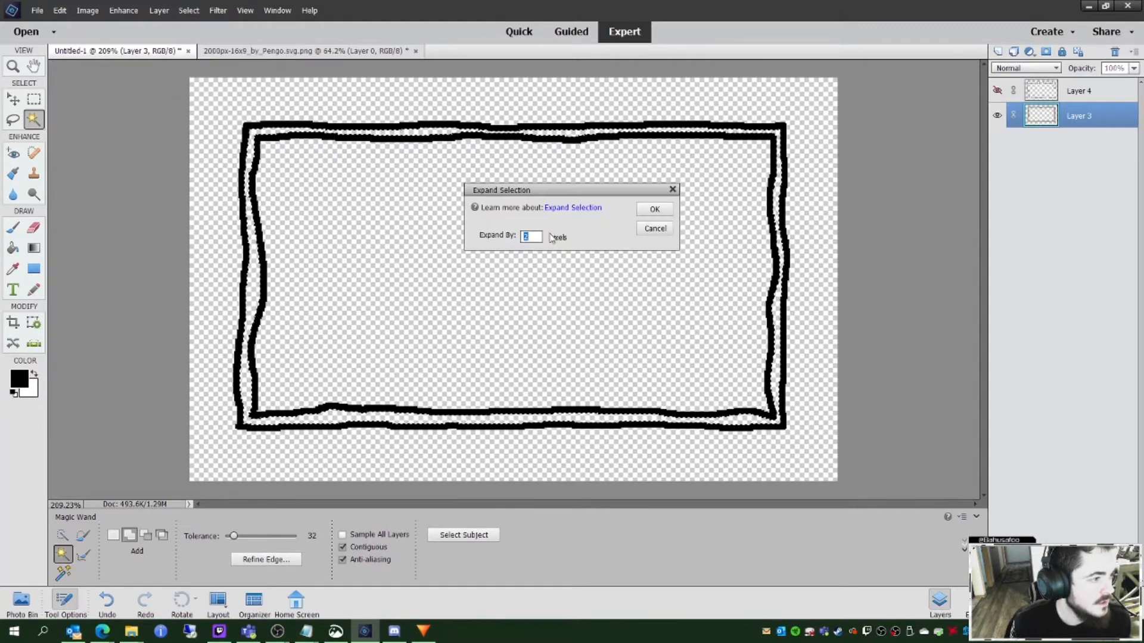
{"action": "left_click", "coordinate": [654, 209]}
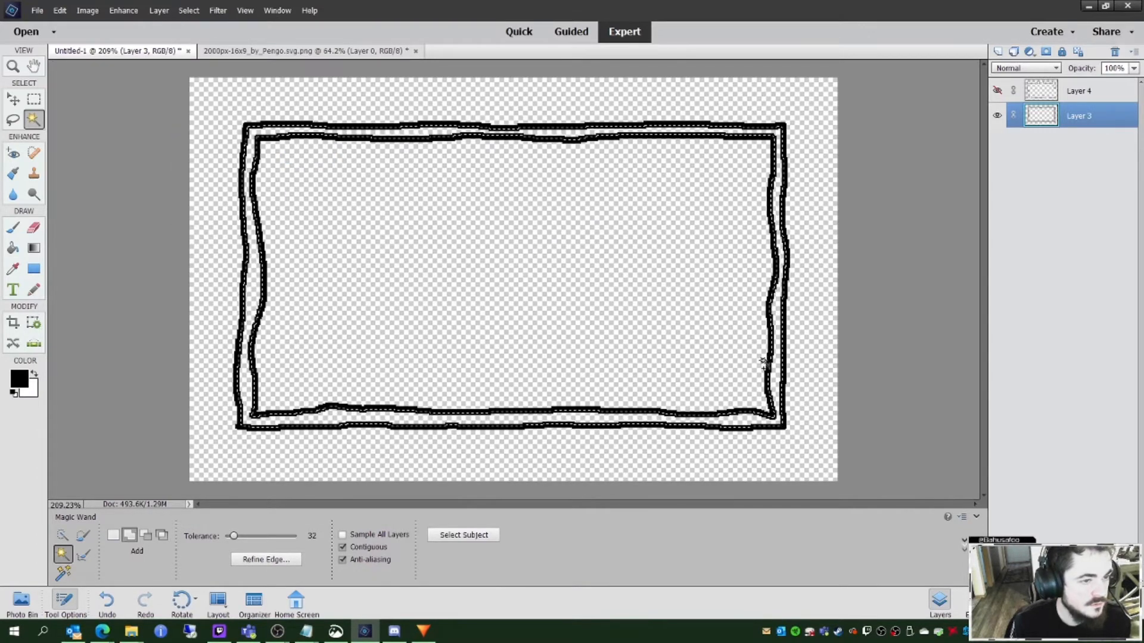
Step: Add a new Layer 5 above the frame outline layer and fill the selected band with red #db0000 on it
{"action": "left_click", "coordinate": [160, 11]}
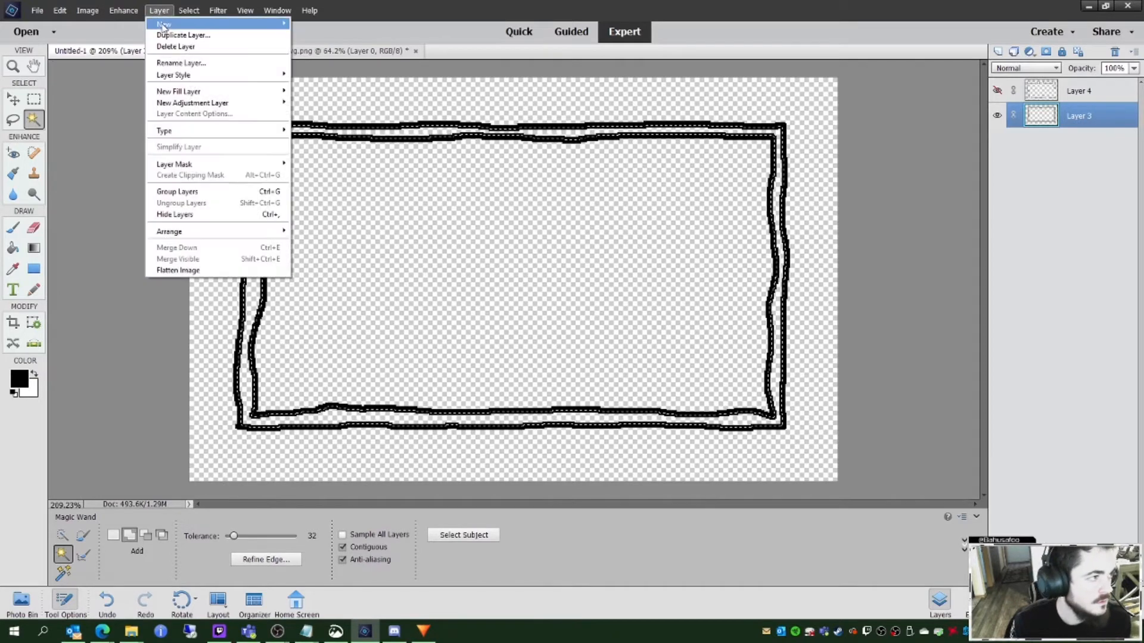
{"action": "mouse_move", "coordinate": [190, 23]}
{"action": "left_click", "coordinate": [315, 23]}
{"action": "left_click", "coordinate": [682, 196]}
{"action": "left_click", "coordinate": [19, 379]}
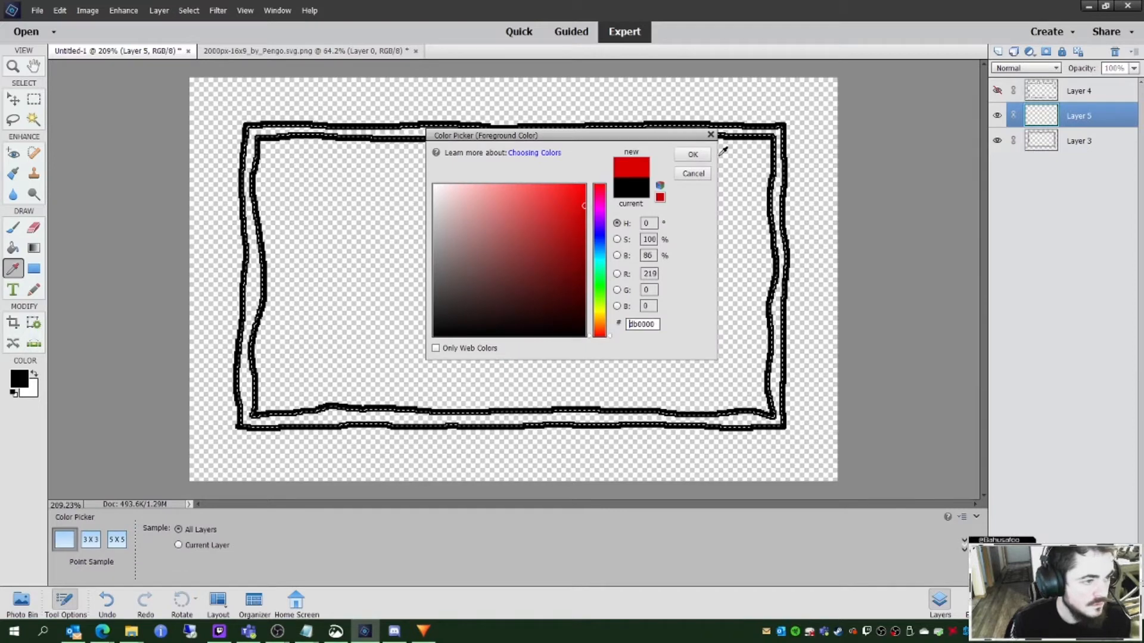
{"action": "left_click", "coordinate": [693, 155]}
{"action": "left_click", "coordinate": [12, 248]}
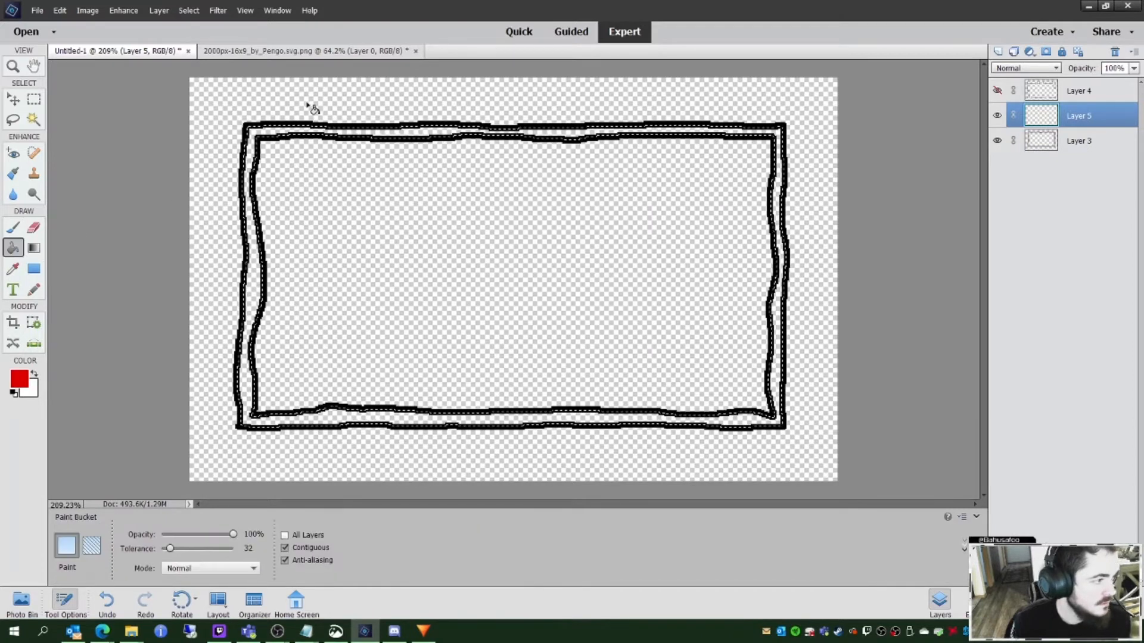
{"action": "left_click", "coordinate": [271, 132]}
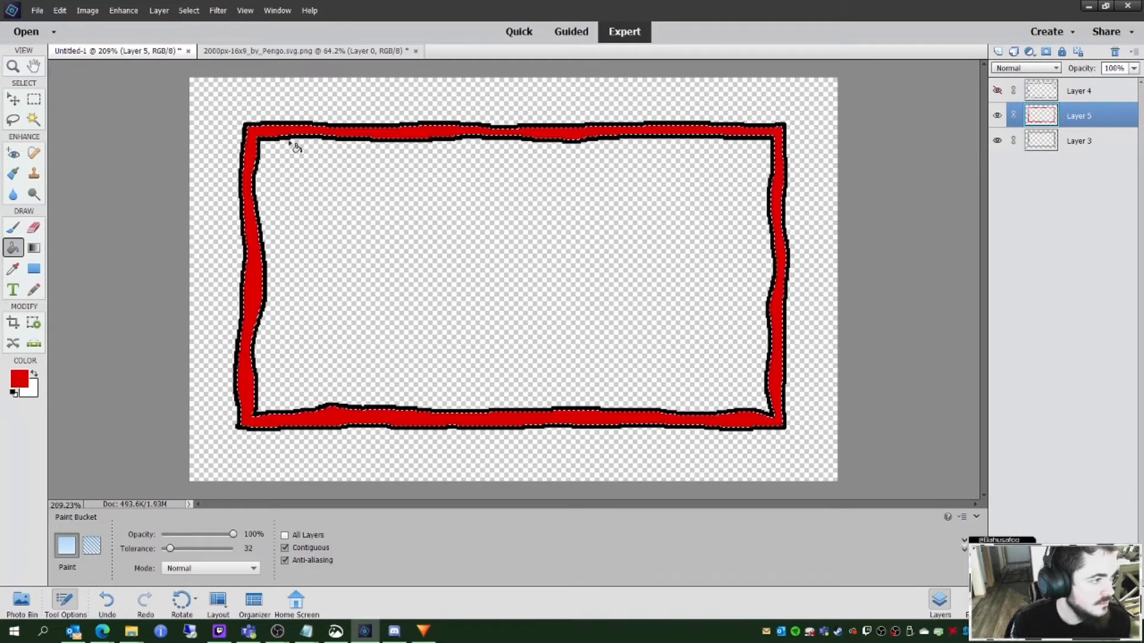
Step: Hide Layer 3, clear the selection and export the red frame for web as a transparent PNG-24 named Webcam_Border_Mask in the Rainbow Unicorn Theme folder
{"action": "left_click", "coordinate": [998, 141]}
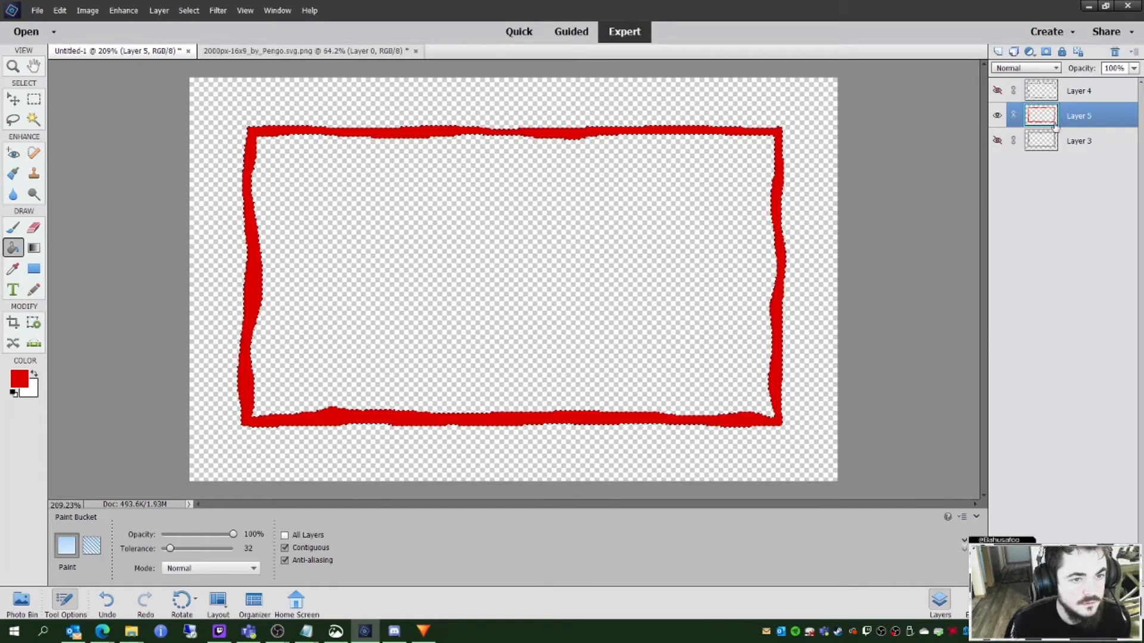
{"action": "key", "text": "ctrl+d"}
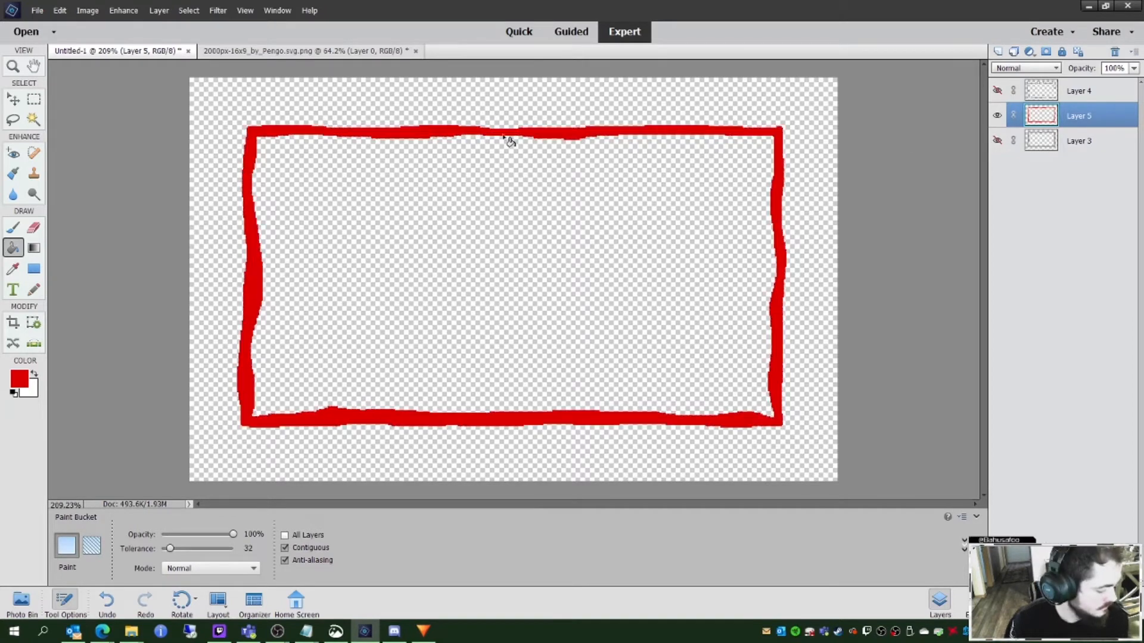
{"action": "left_click", "coordinate": [46, 13]}
{"action": "left_click", "coordinate": [48, 132]}
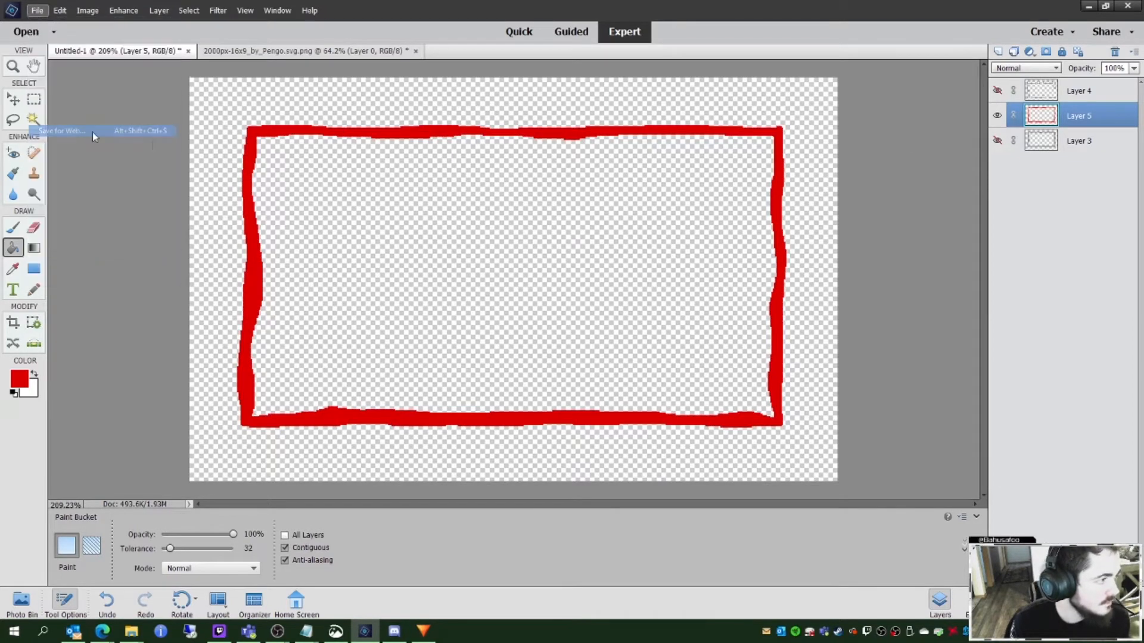
{"action": "left_click", "coordinate": [664, 411]}
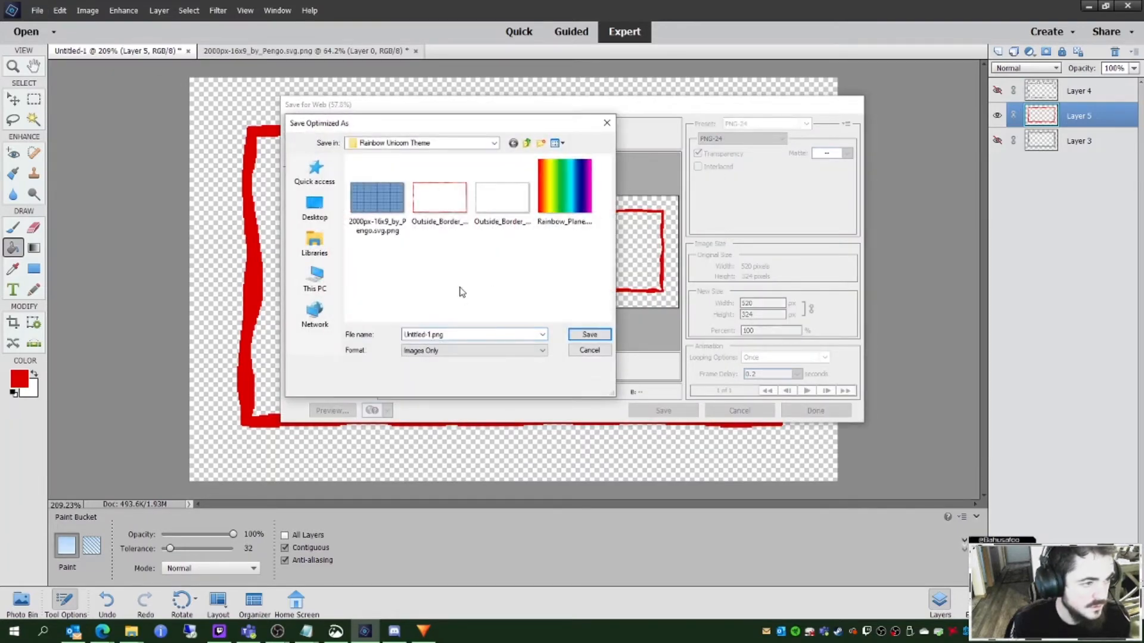
{"action": "type", "text": "Webcam_Border_Mask"}
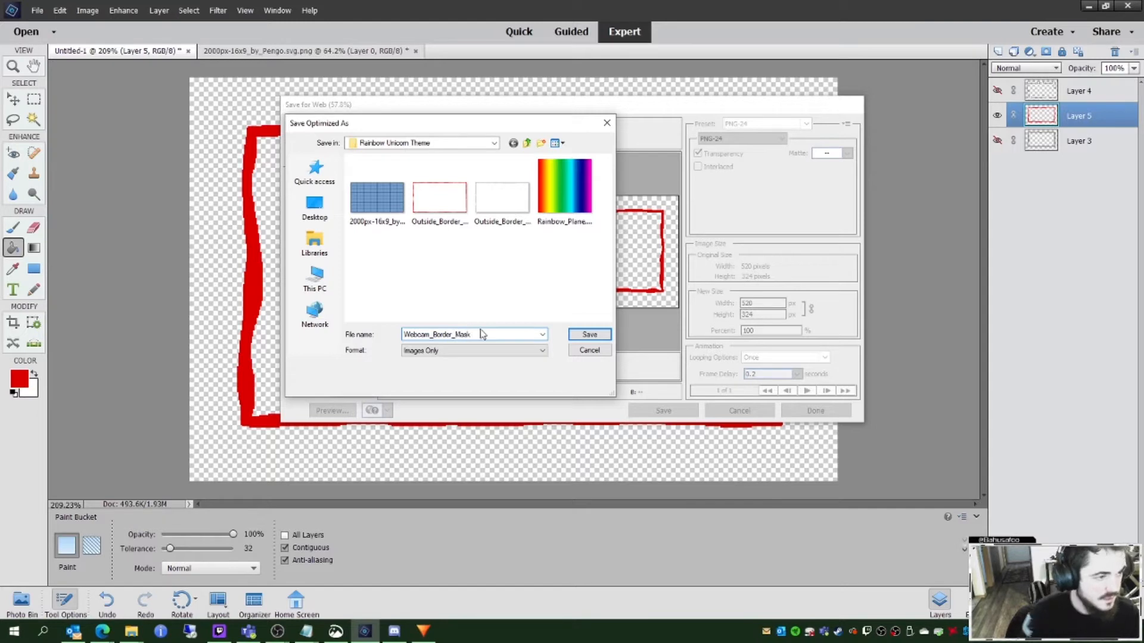
{"action": "left_click", "coordinate": [588, 334]}
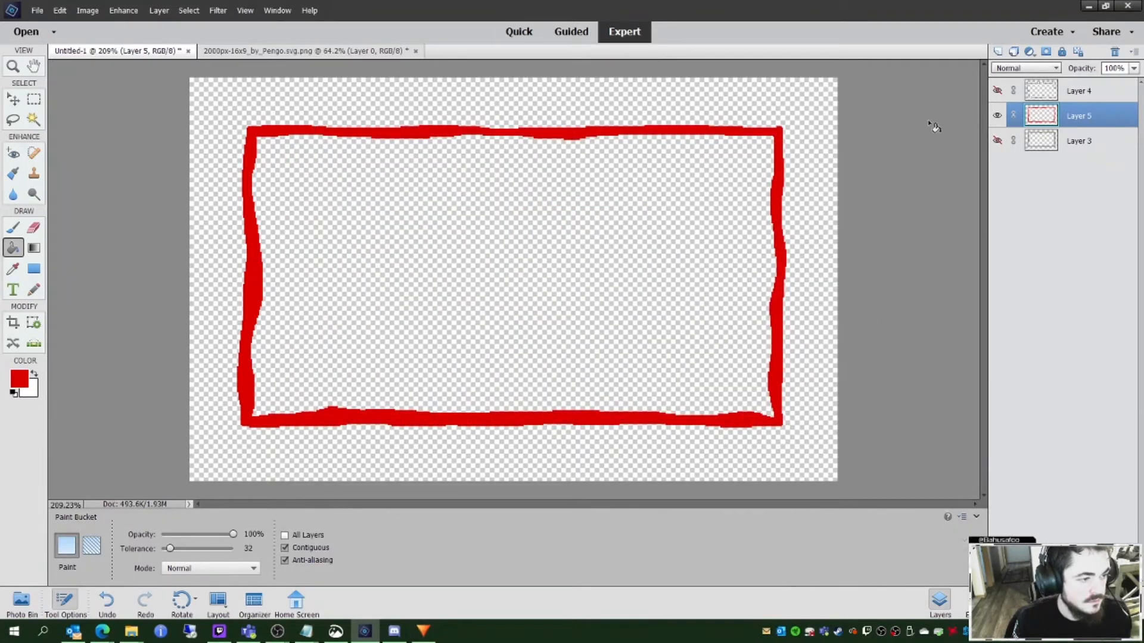
Step: Hide the red Layer 5, show the outline on Layer 3 and move Layer 3 above Layer 5
{"action": "left_click", "coordinate": [996, 116]}
{"action": "left_click", "coordinate": [996, 141]}
{"action": "left_click_drag", "start_coordinate": [1060, 147], "coordinate": [1061, 117]}
{"action": "right_click", "coordinate": [1050, 119]}
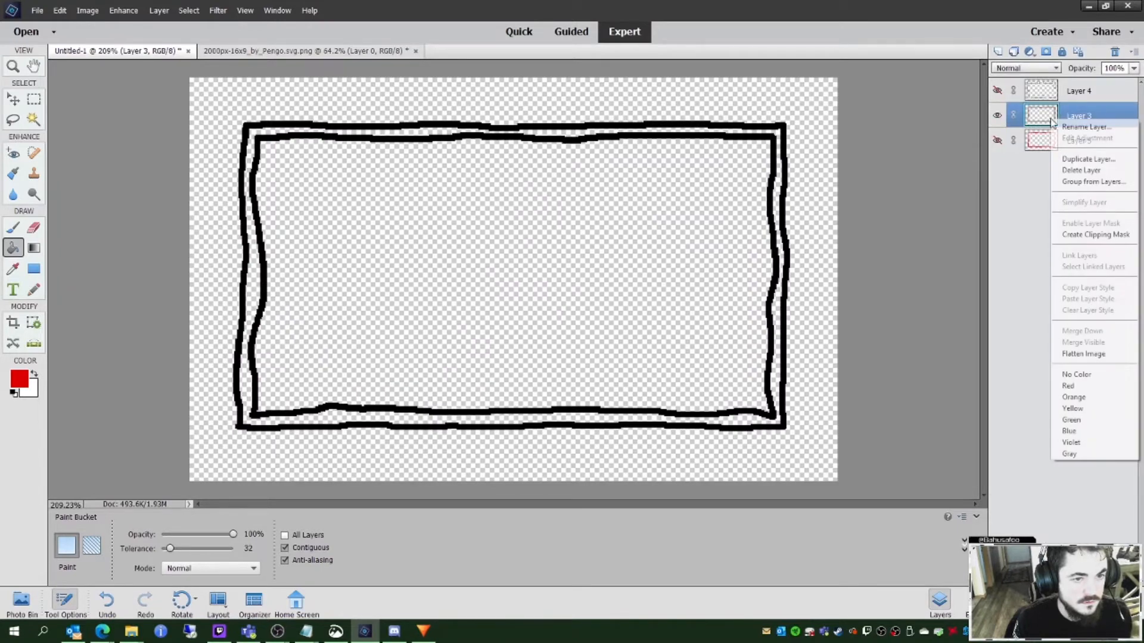
Step: Export the black frame outline for web as a transparent PNG-24 named Webcam_Border_Outline.png in the Rainbow Unicorn Theme folder
{"action": "left_click", "coordinate": [38, 11]}
{"action": "left_click", "coordinate": [38, 11]}
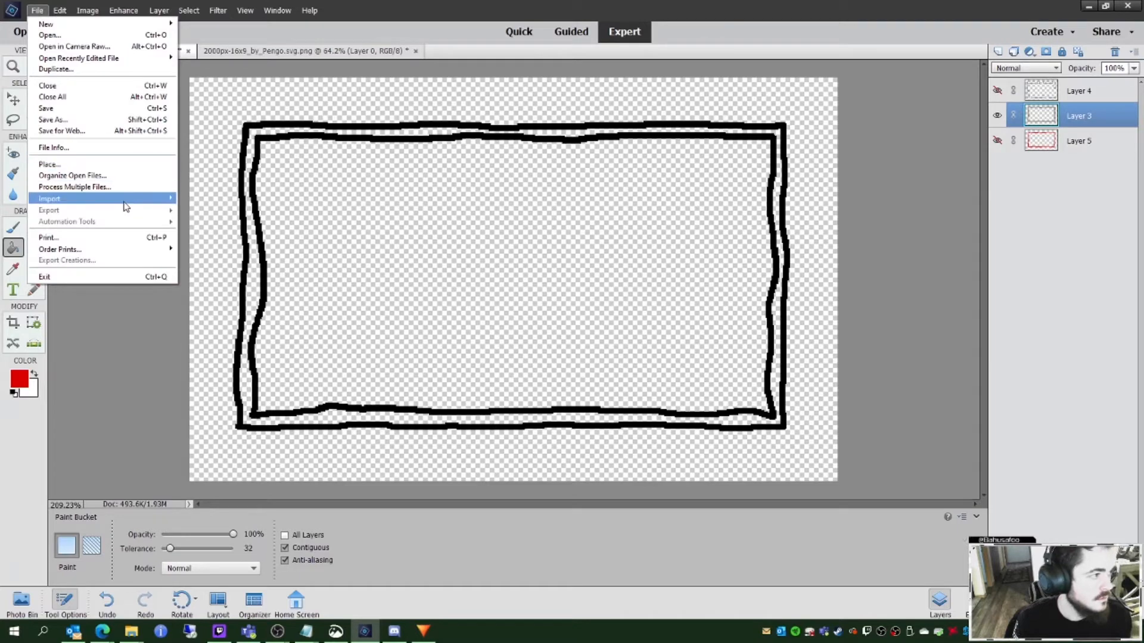
{"action": "left_click", "coordinate": [112, 131]}
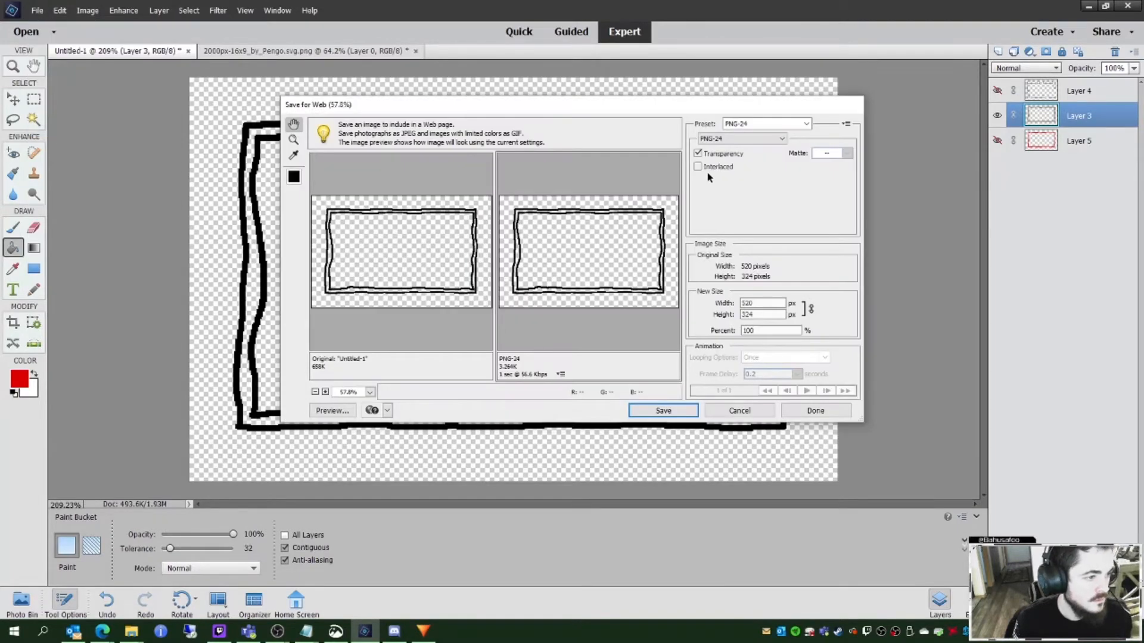
{"action": "left_click", "coordinate": [678, 413]}
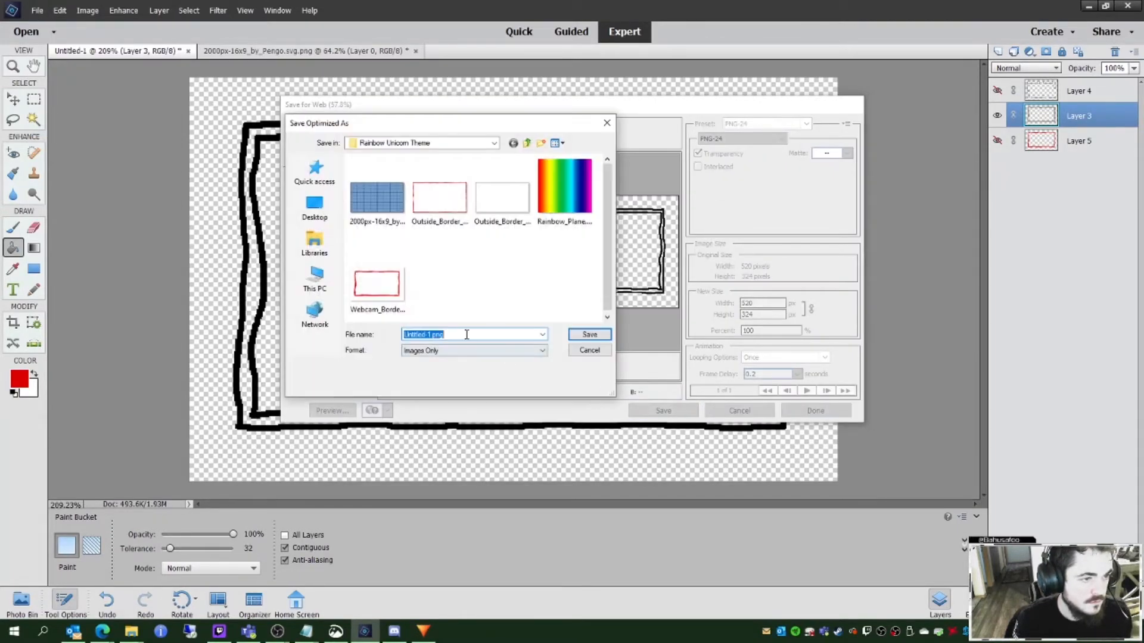
{"action": "type", "text": "We"}
{"action": "key", "text": "Down"}
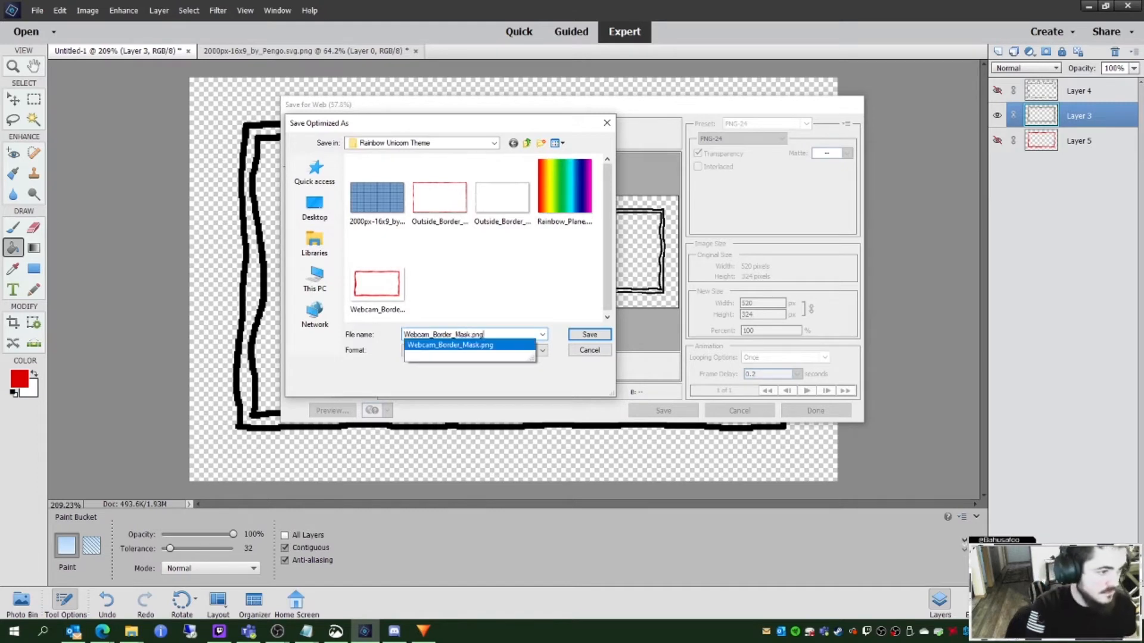
{"action": "key", "text": "BackSpace"}
{"action": "key", "text": "BackSpace"}
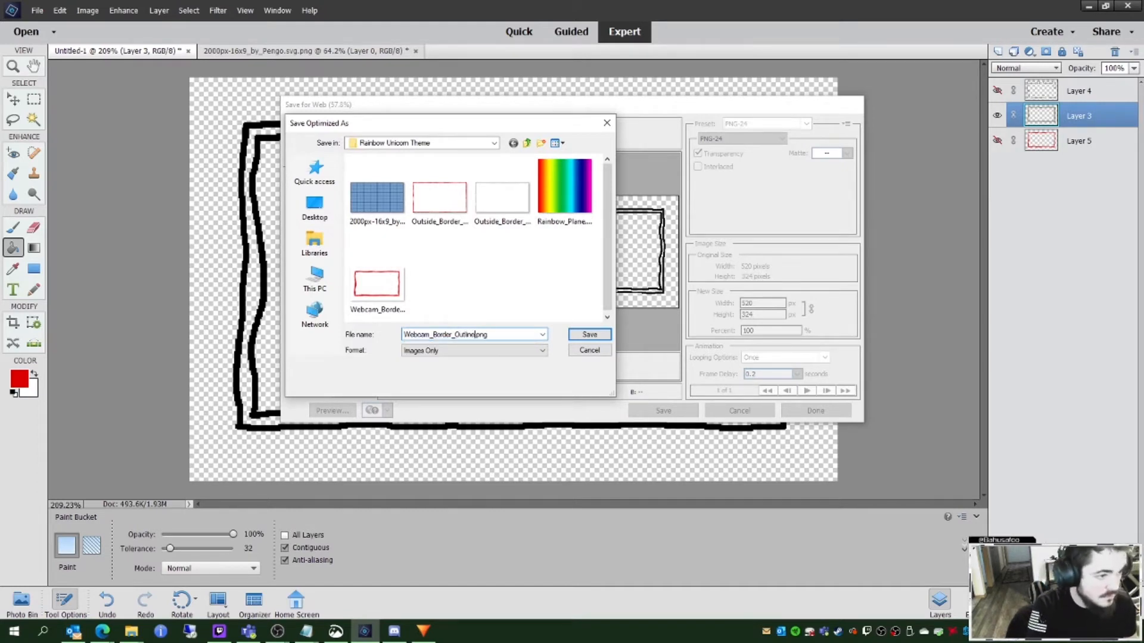
{"action": "left_click", "coordinate": [589, 335]}
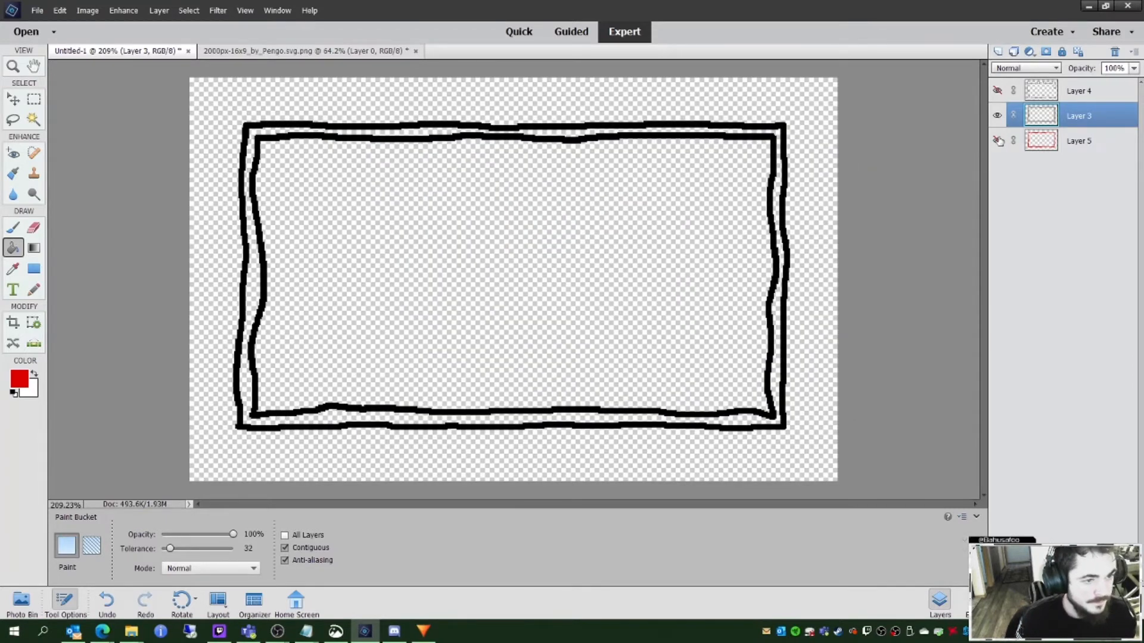
Step: Check how the red band sits beneath the black outline by toggling the visibility of Layer 5
{"action": "left_click", "coordinate": [998, 140]}
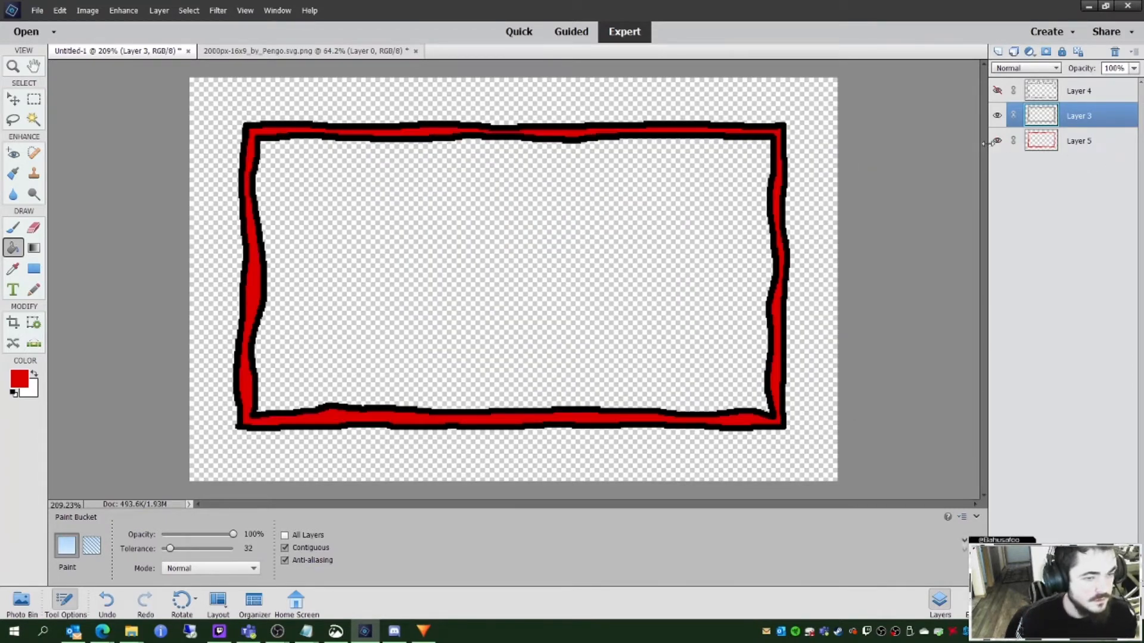
{"action": "left_click", "coordinate": [997, 141]}
{"action": "left_click", "coordinate": [998, 141]}
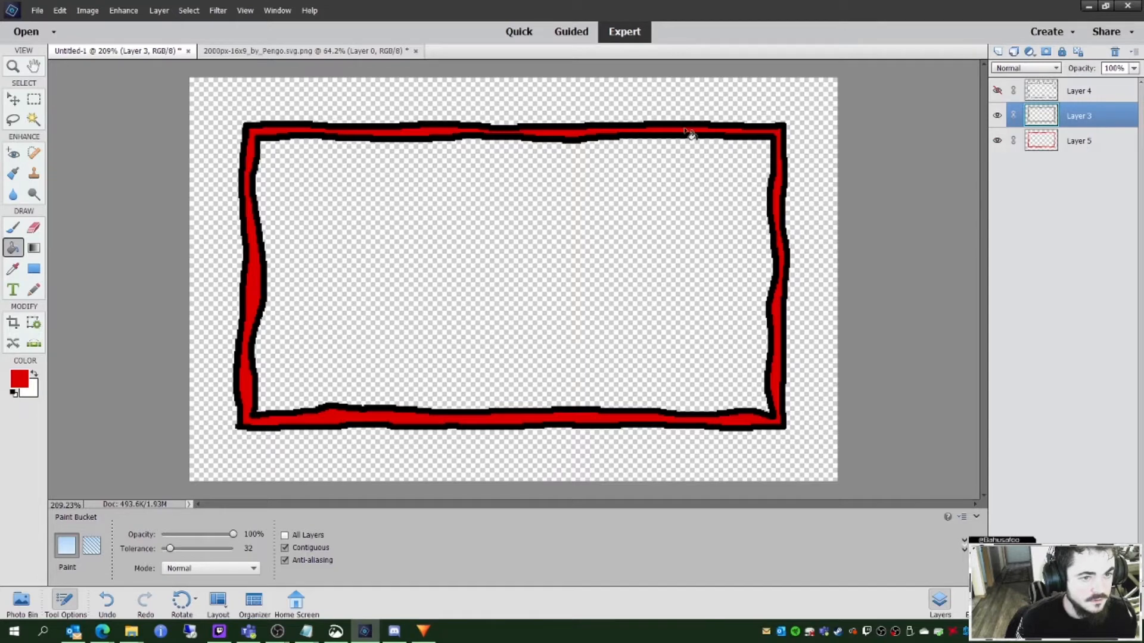
Step: Hide Layers 5 and 3, show only the boxes on Layer 4 and activate the Magic Wand
{"action": "left_click", "coordinate": [997, 141]}
{"action": "left_click", "coordinate": [997, 115]}
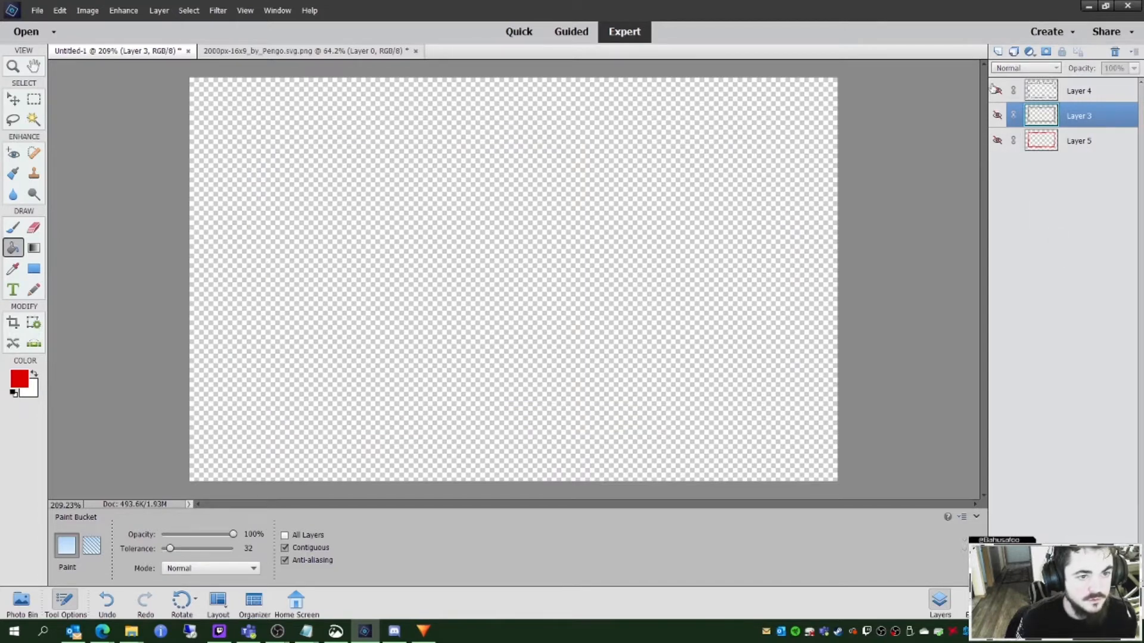
{"action": "left_click", "coordinate": [996, 90]}
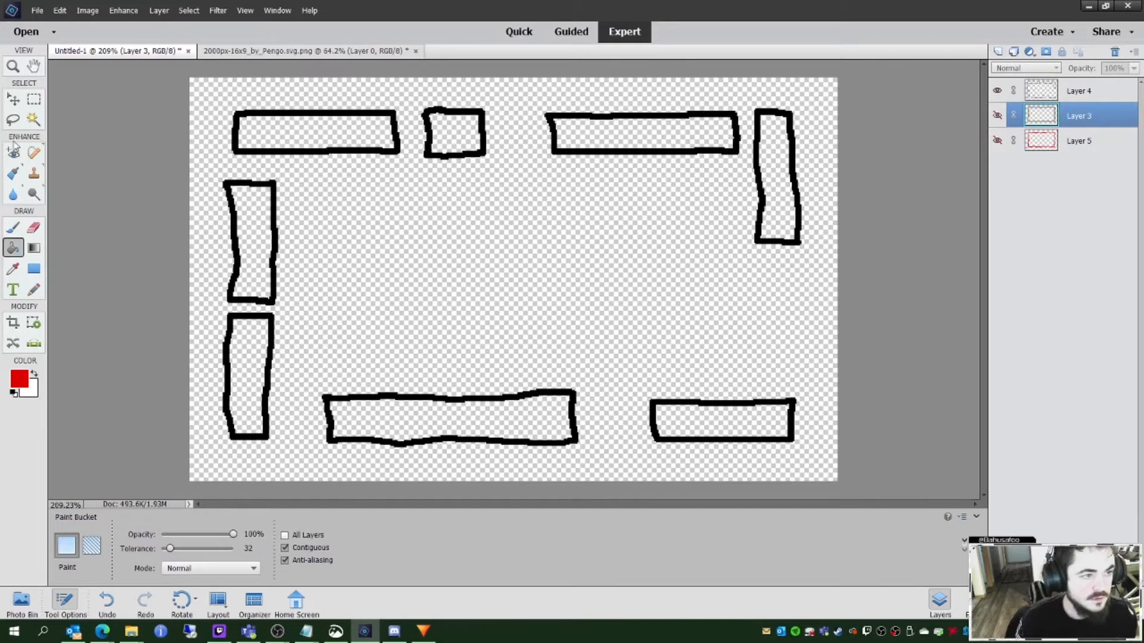
{"action": "left_click", "coordinate": [34, 121]}
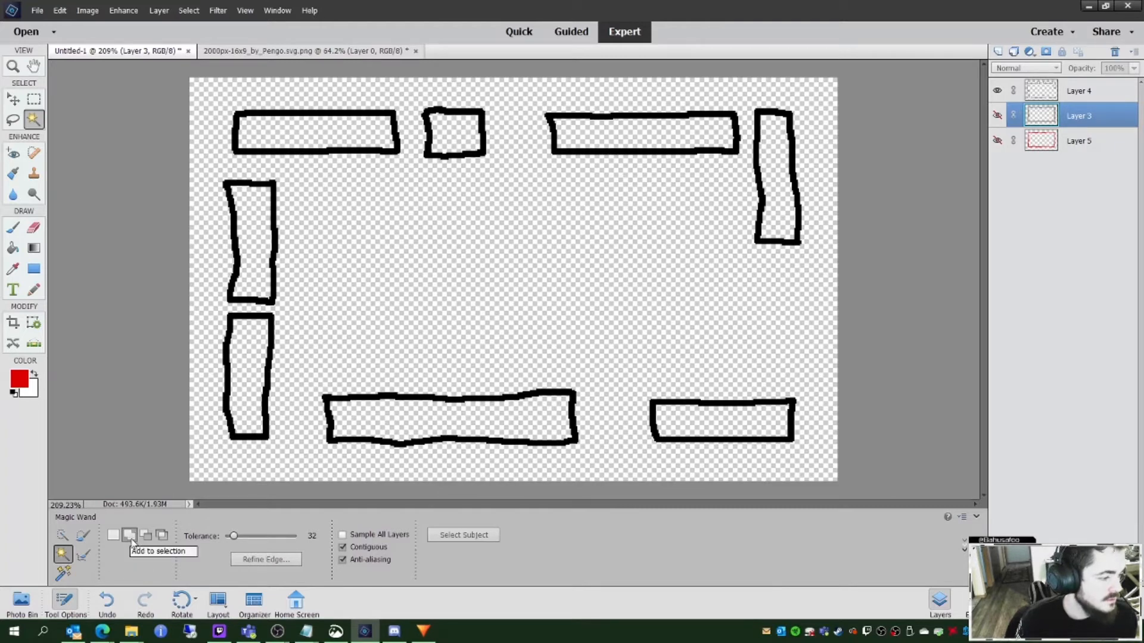
Step: Select the interiors of all the accent boxes on Layer 4 with the Magic Wand, adding each to the selection
{"action": "left_click", "coordinate": [335, 135]}
{"action": "left_click", "coordinate": [261, 234]}
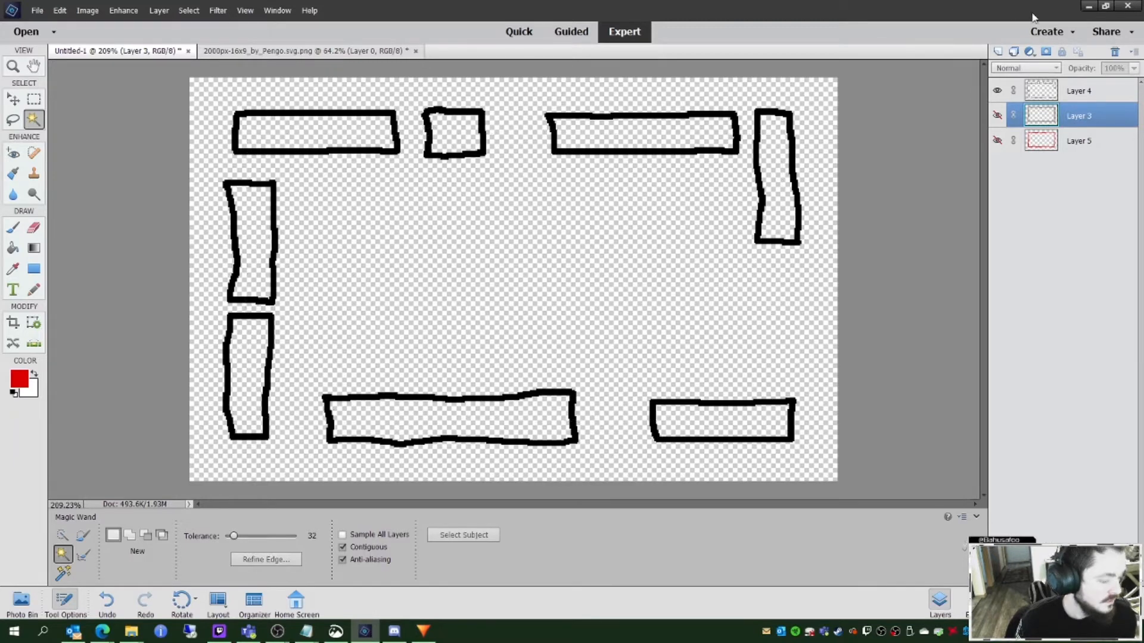
{"action": "left_click", "coordinate": [1062, 89]}
{"action": "left_click", "coordinate": [303, 137]}
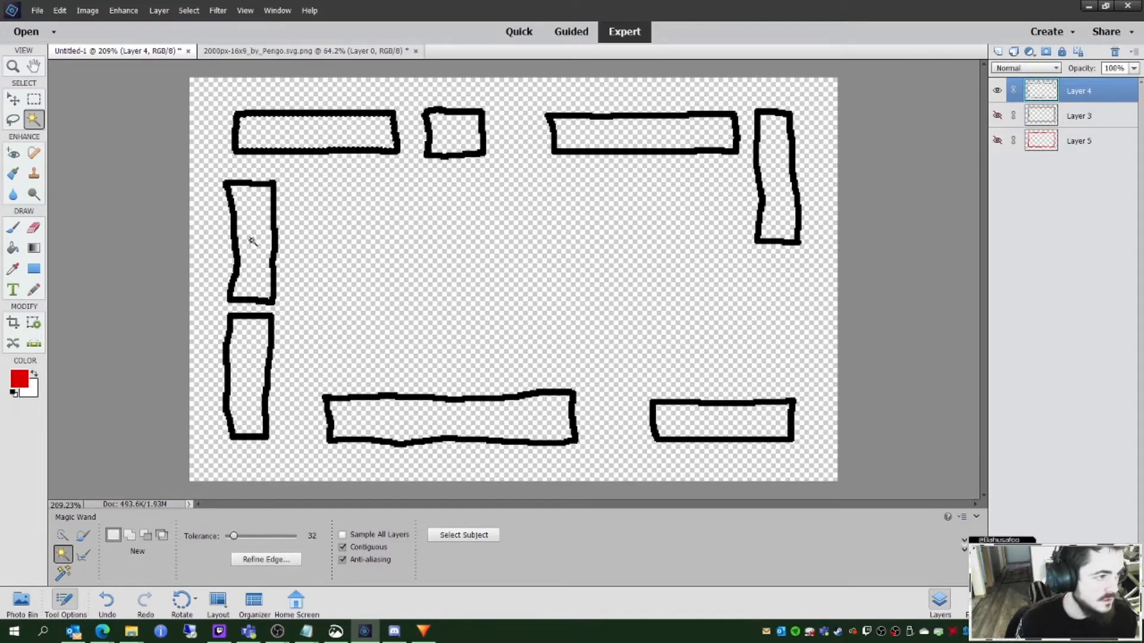
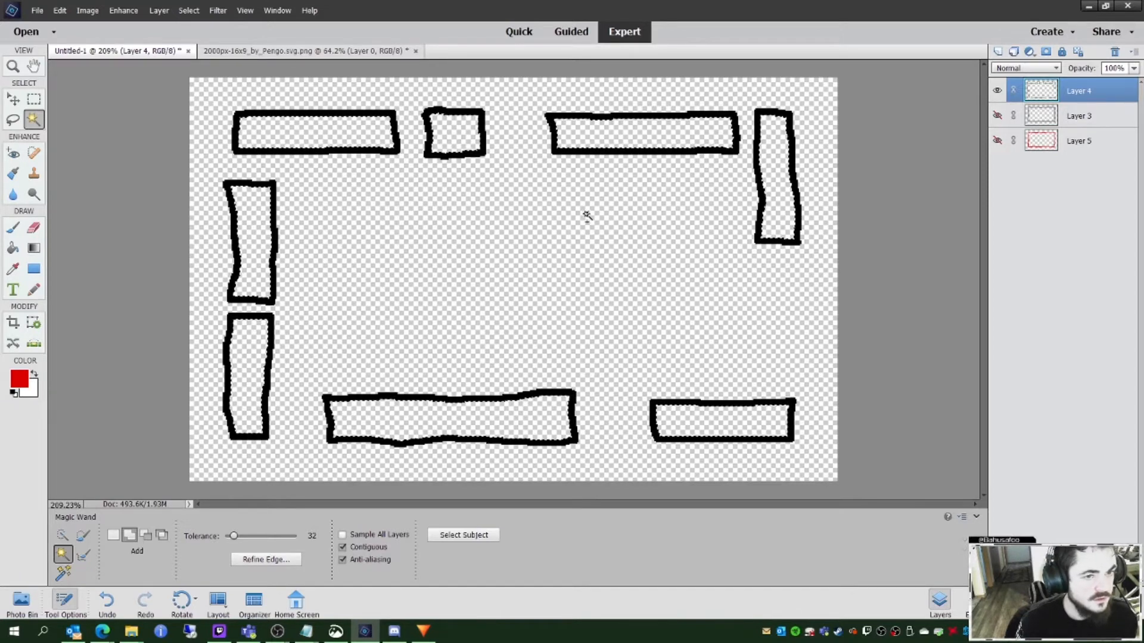
Step: Create a new normal-mode layer at 100% opacity above Layer 4, keeping the accent box selection active
{"action": "left_click", "coordinate": [159, 10]}
{"action": "mouse_move", "coordinate": [301, 12]}
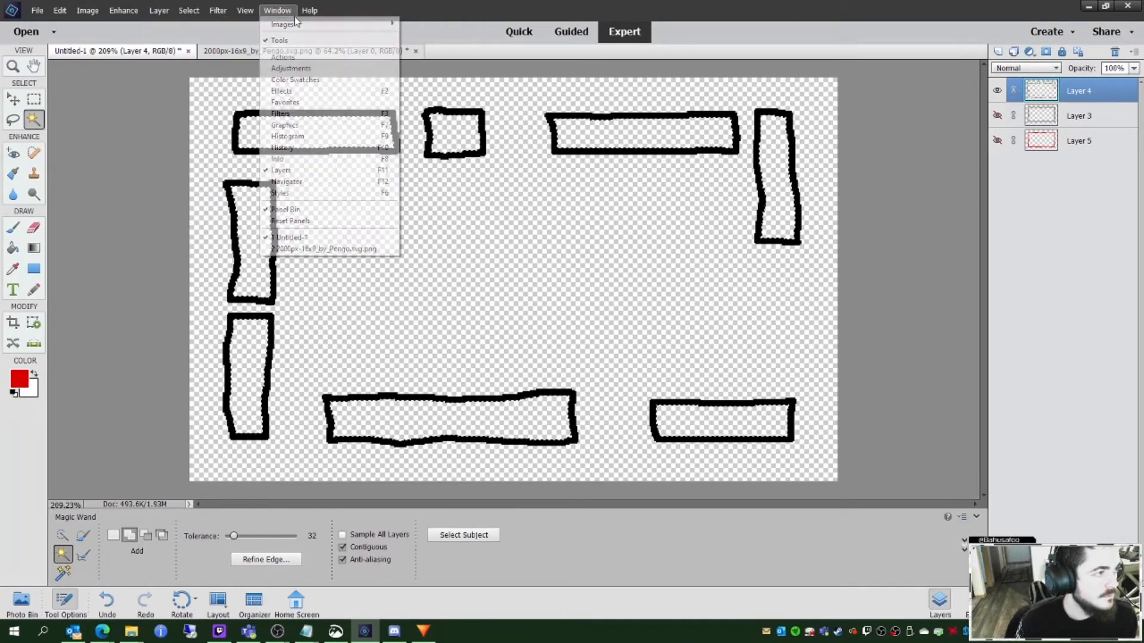
{"action": "mouse_move", "coordinate": [246, 24]}
{"action": "left_click", "coordinate": [322, 24]}
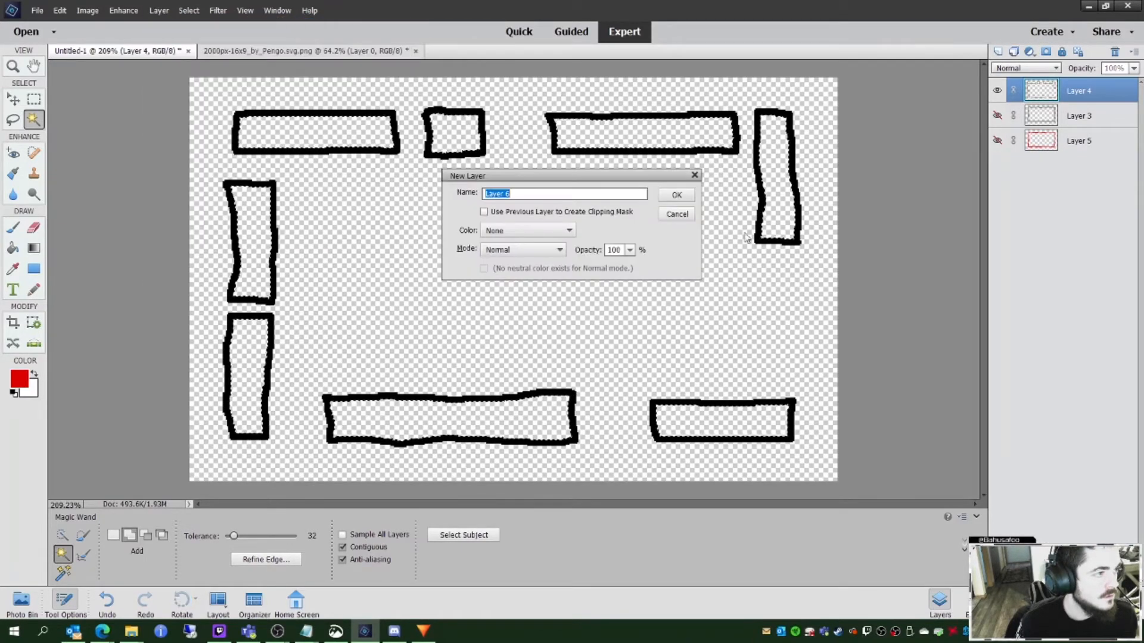
{"action": "left_click", "coordinate": [676, 196]}
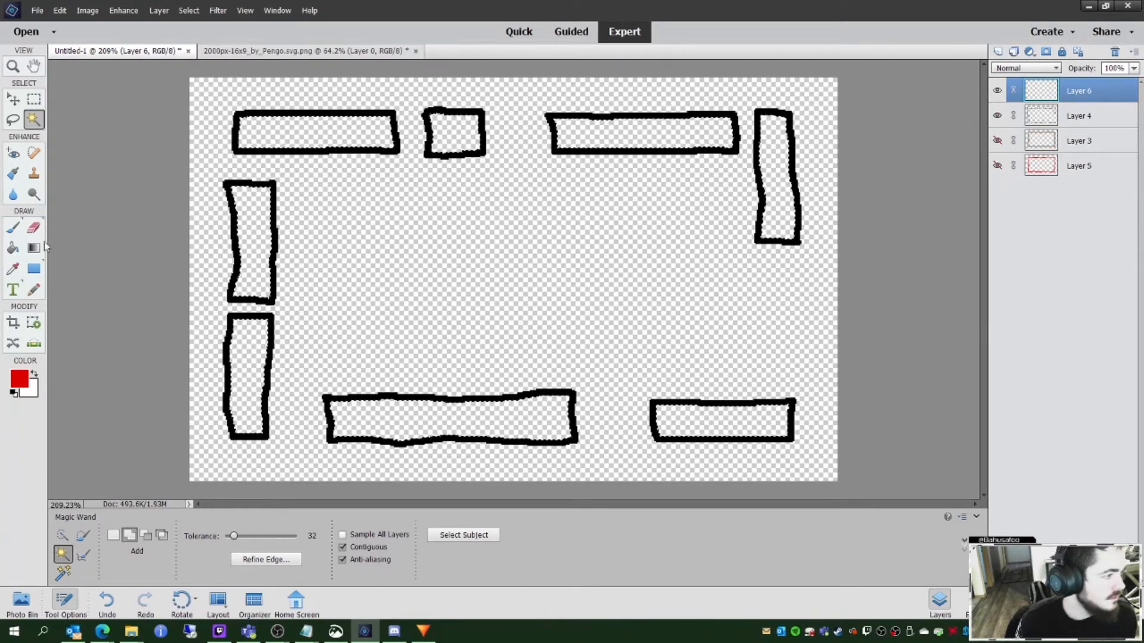
Step: Expand the accent box selection slightly so it reaches beneath the black outlines, using the preset pixel amount
{"action": "left_click", "coordinate": [189, 10]}
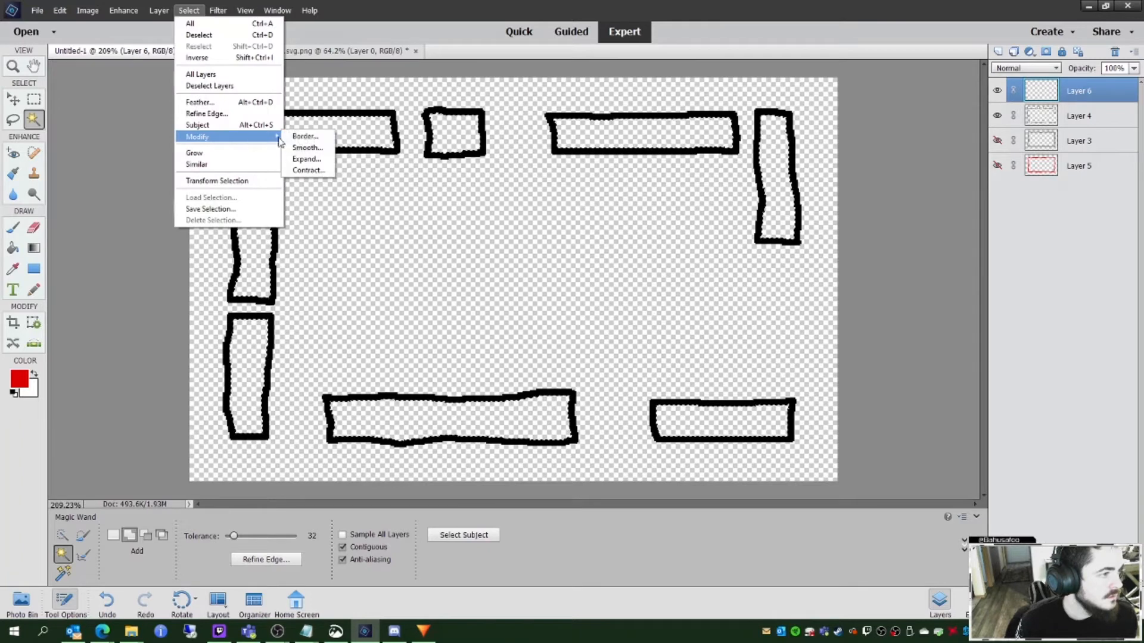
{"action": "left_click", "coordinate": [307, 159]}
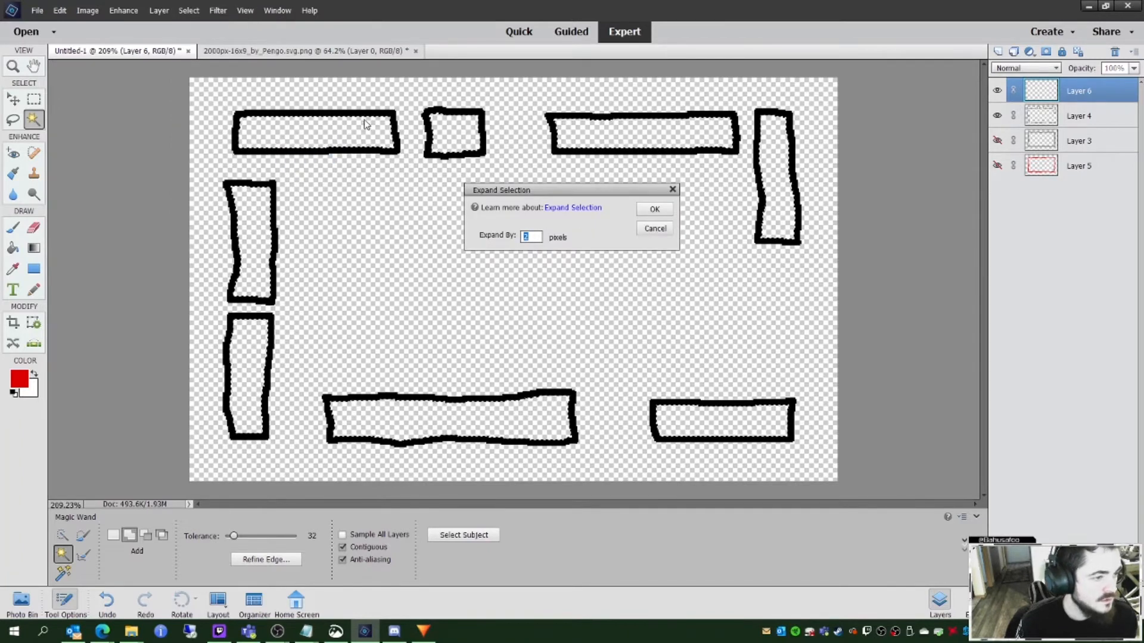
{"action": "left_click", "coordinate": [655, 210]}
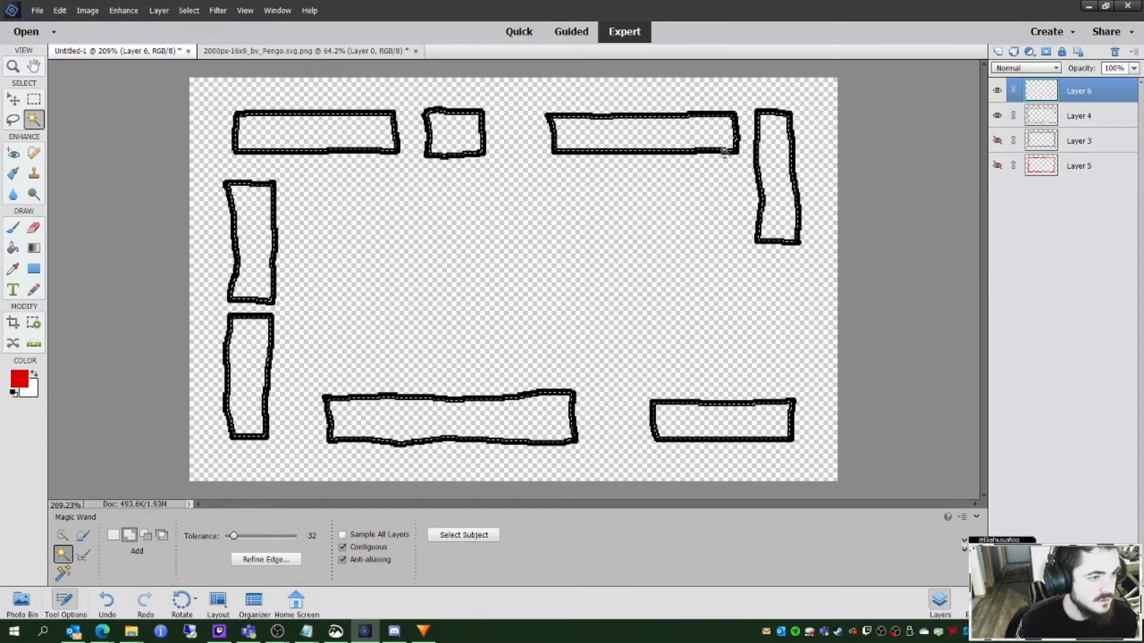
Step: Fill the selected accent boxes with red on the new layer using the Paint Bucket, then clear the selection
{"action": "left_click", "coordinate": [13, 247]}
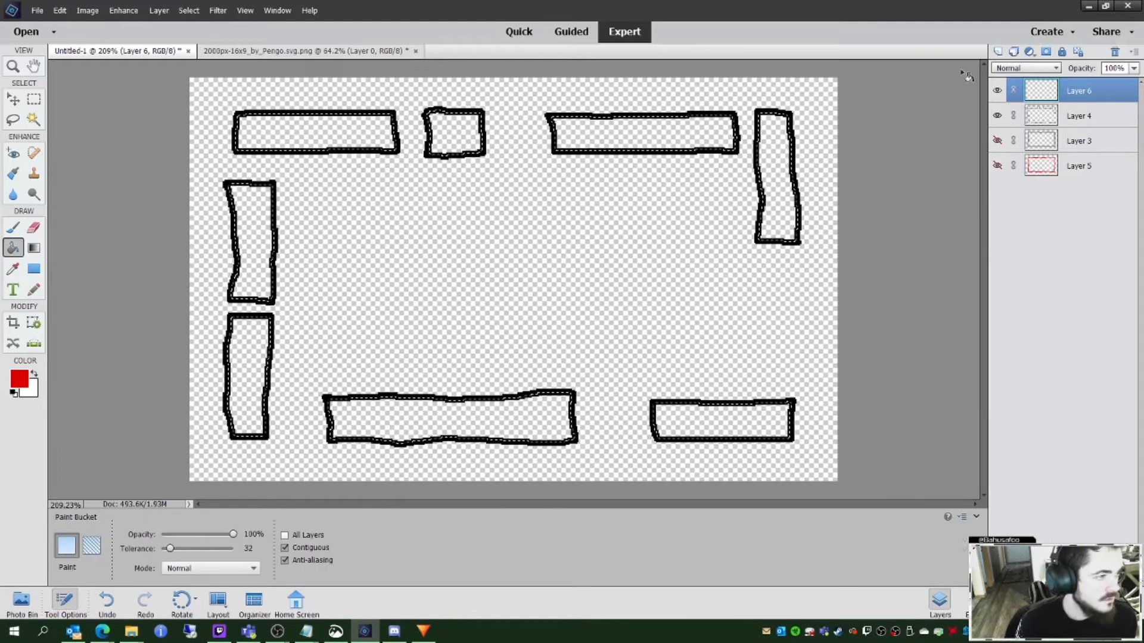
{"action": "left_click", "coordinate": [650, 133]}
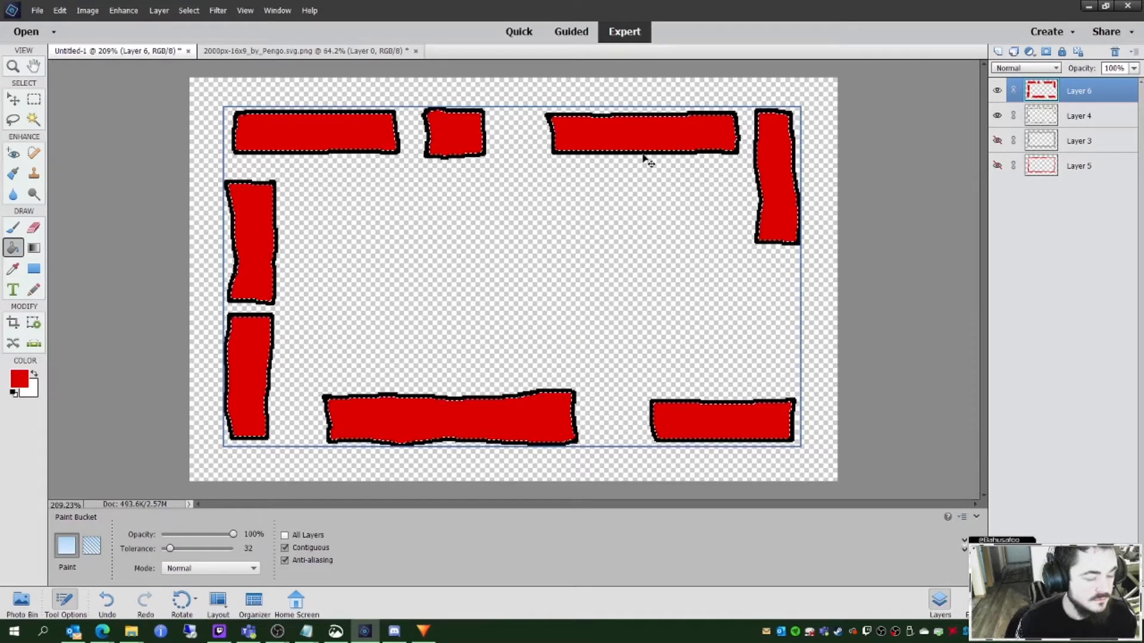
{"action": "key", "text": "ctrl+d"}
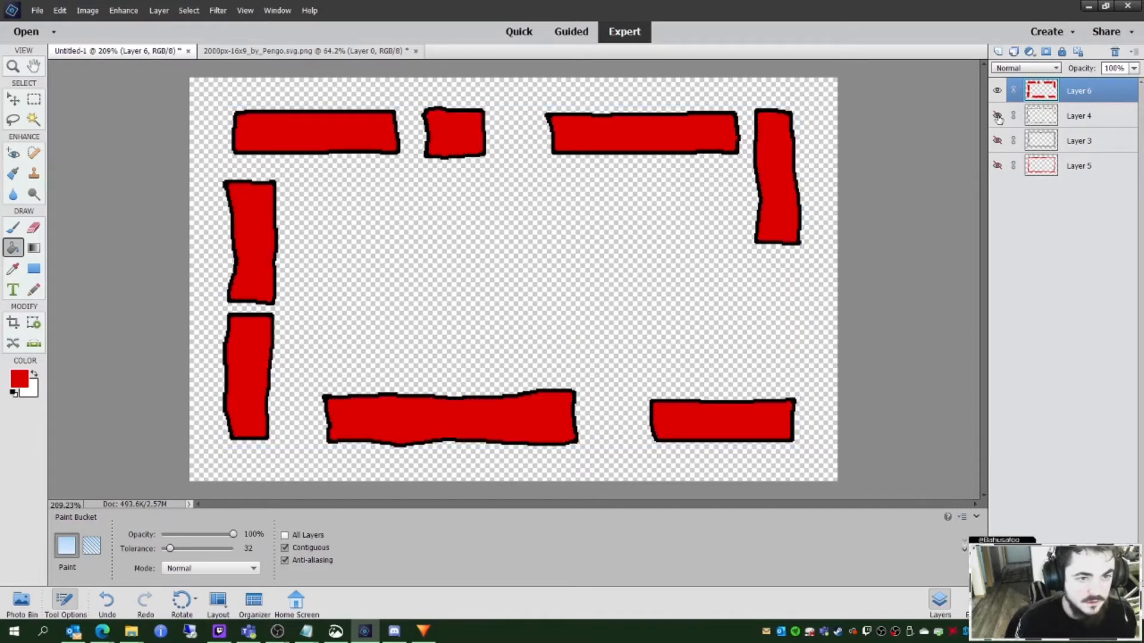
Step: Hide Layer 4 and export the red accents for web as PNG-24 named Webcam_Border_Accents_Mask.png in the Rainbow Unicorn Theme folder
{"action": "left_click", "coordinate": [997, 116]}
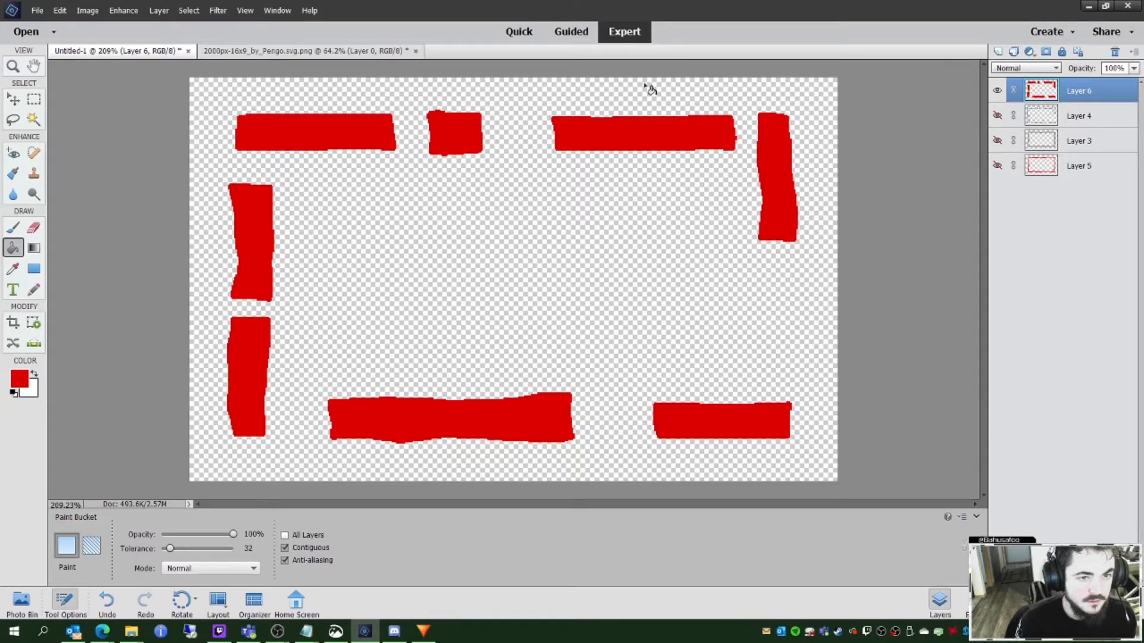
{"action": "left_click", "coordinate": [37, 10]}
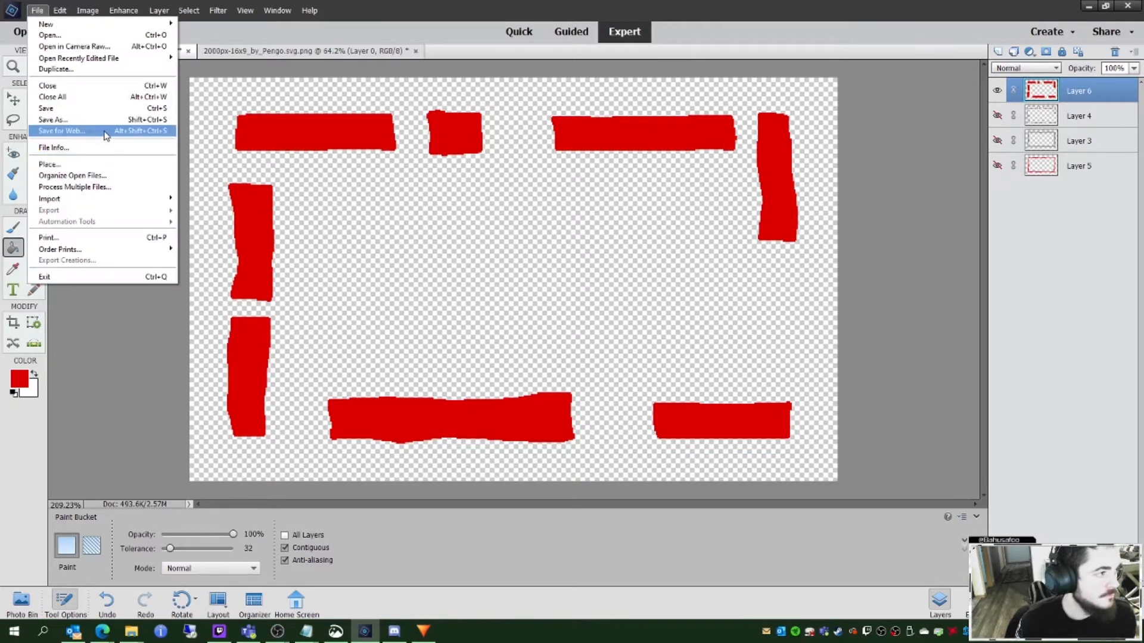
{"action": "left_click", "coordinate": [62, 131]}
{"action": "left_click", "coordinate": [692, 417]}
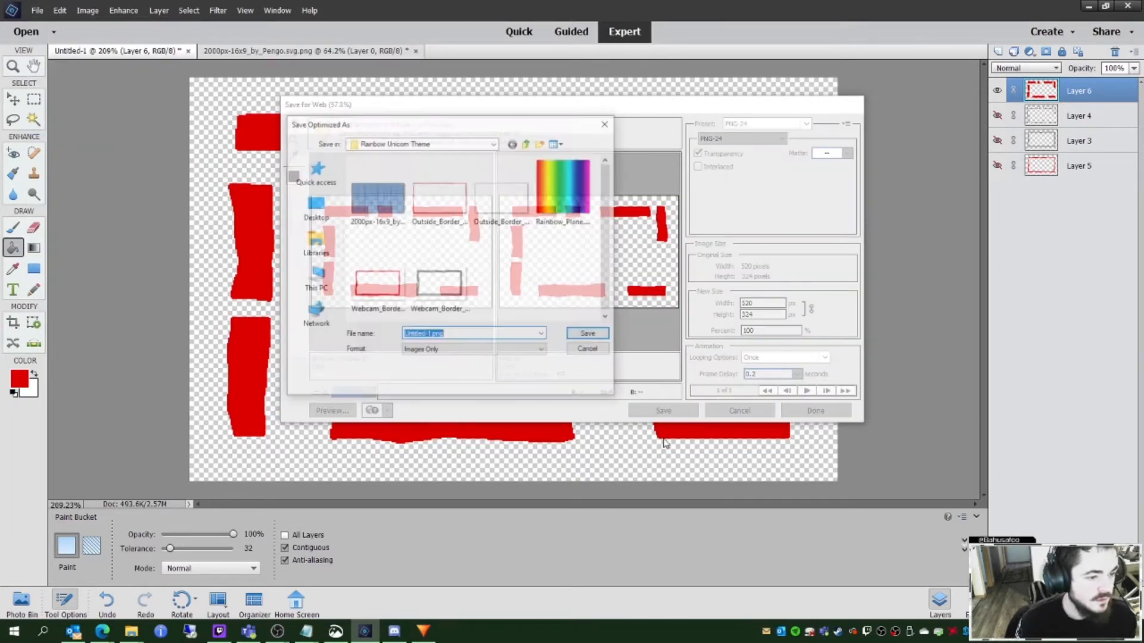
{"action": "left_click", "coordinate": [374, 281]}
{"action": "left_click", "coordinate": [454, 334]}
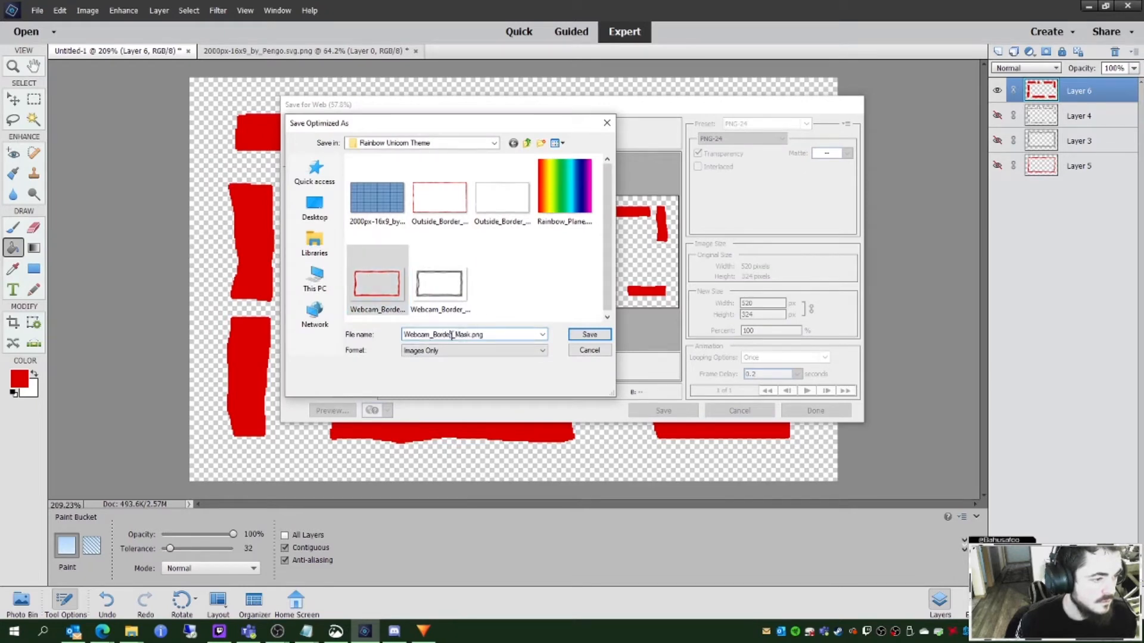
{"action": "type", "text": "_"}
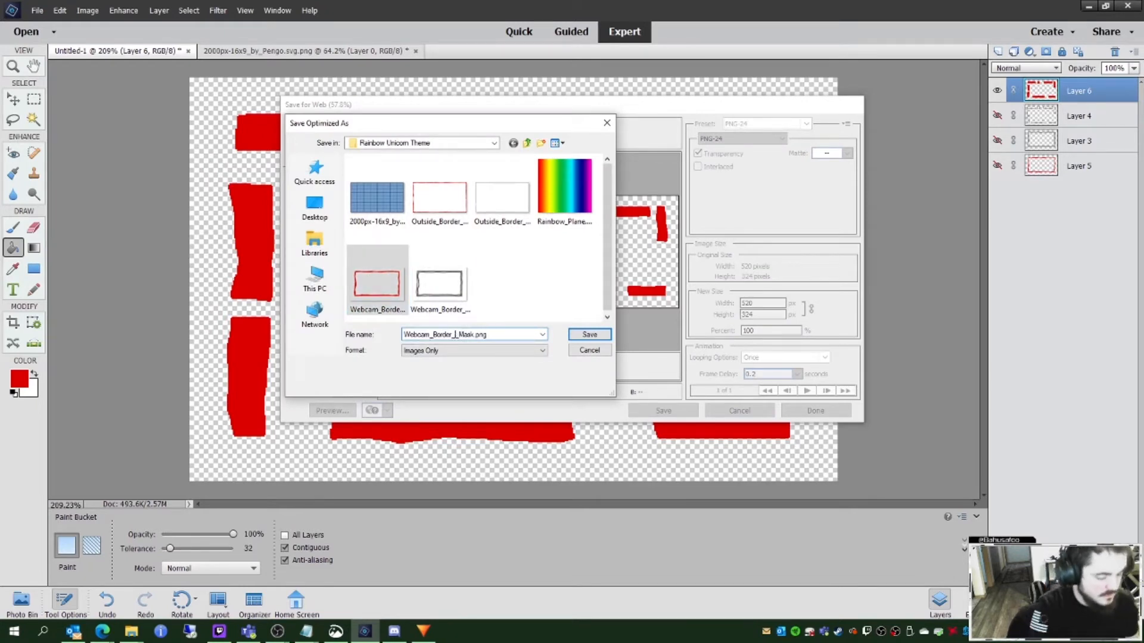
{"action": "type", "text": "Accents"}
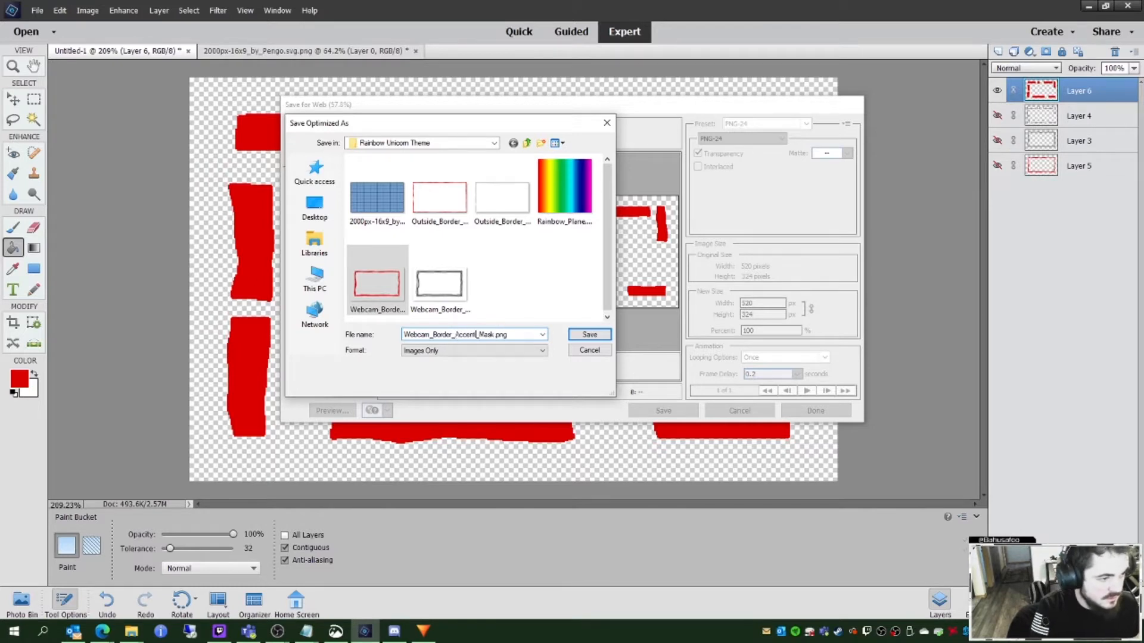
{"action": "left_click", "coordinate": [589, 336]}
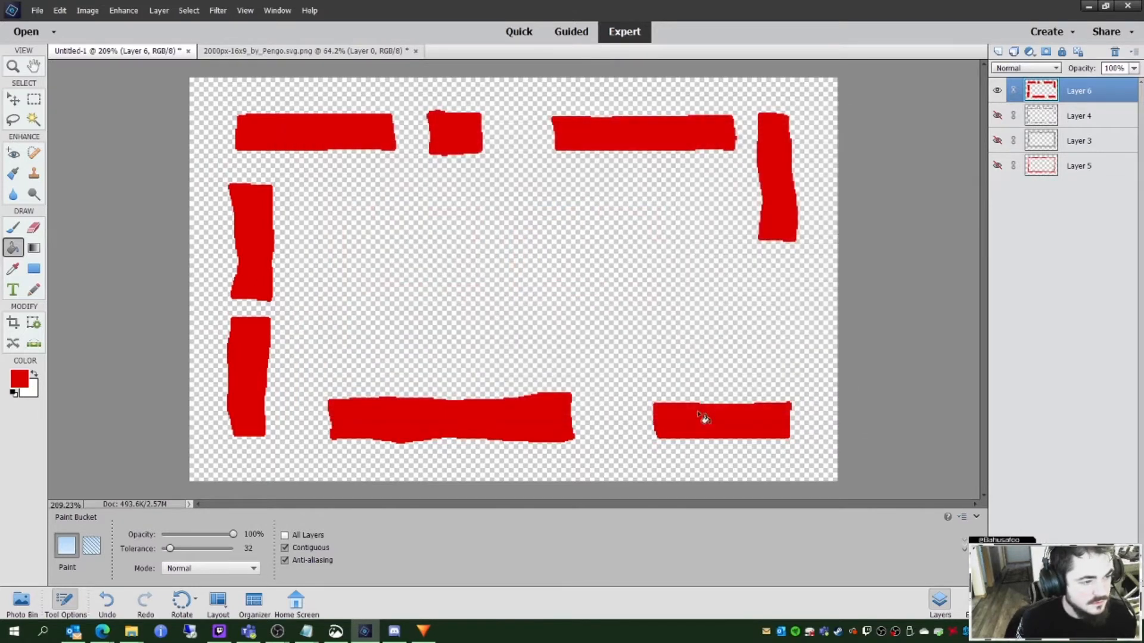
Step: Hide the red accent fill layer, move Layer 4 above it and make Layer 4 visible
{"action": "left_click", "coordinate": [997, 91]}
{"action": "left_click_drag", "start_coordinate": [1063, 117], "coordinate": [1054, 89]}
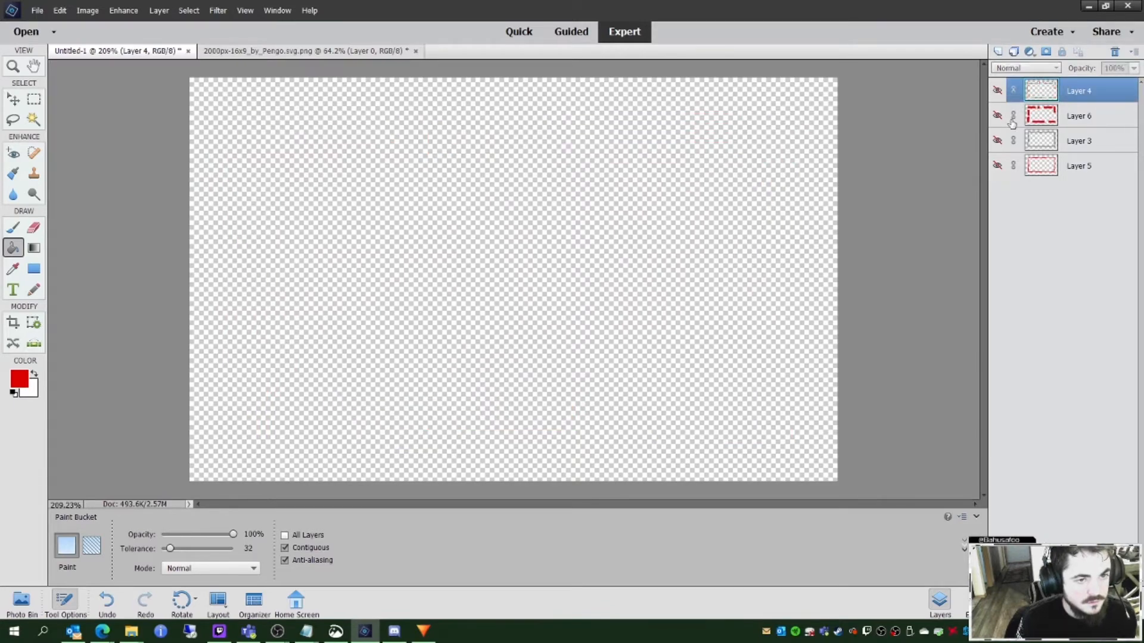
{"action": "left_click", "coordinate": [997, 90]}
Step: Export the black accent outlines for web as PNG-24 named Webcam_Border_Accents_Outline.png in the Rainbow Unicorn Theme folder
{"action": "left_click", "coordinate": [37, 11]}
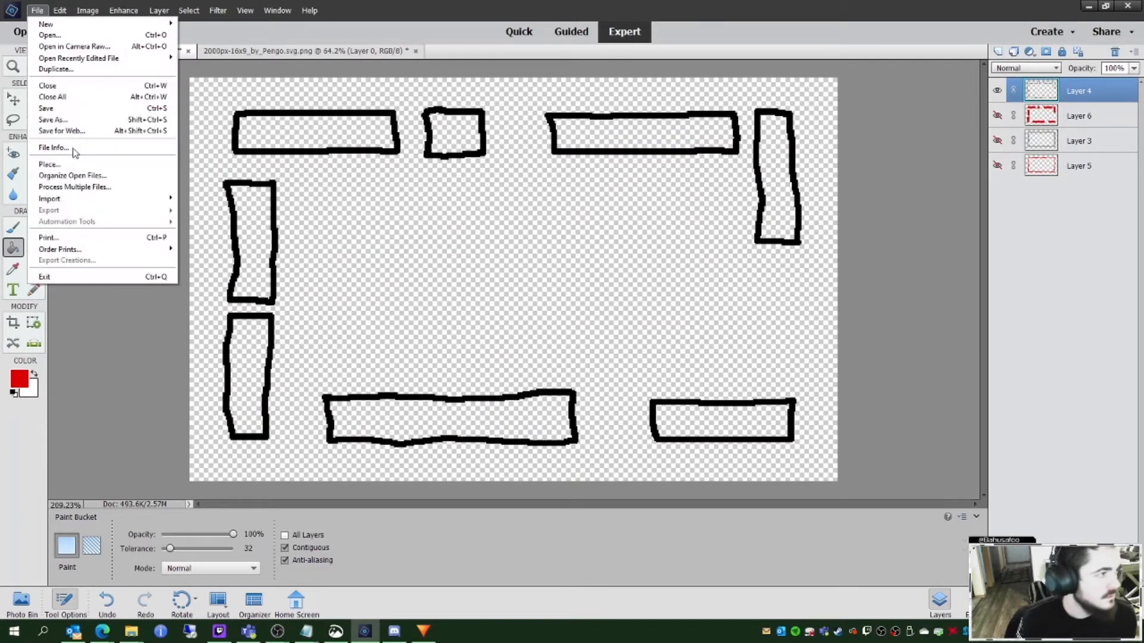
{"action": "left_click", "coordinate": [66, 131]}
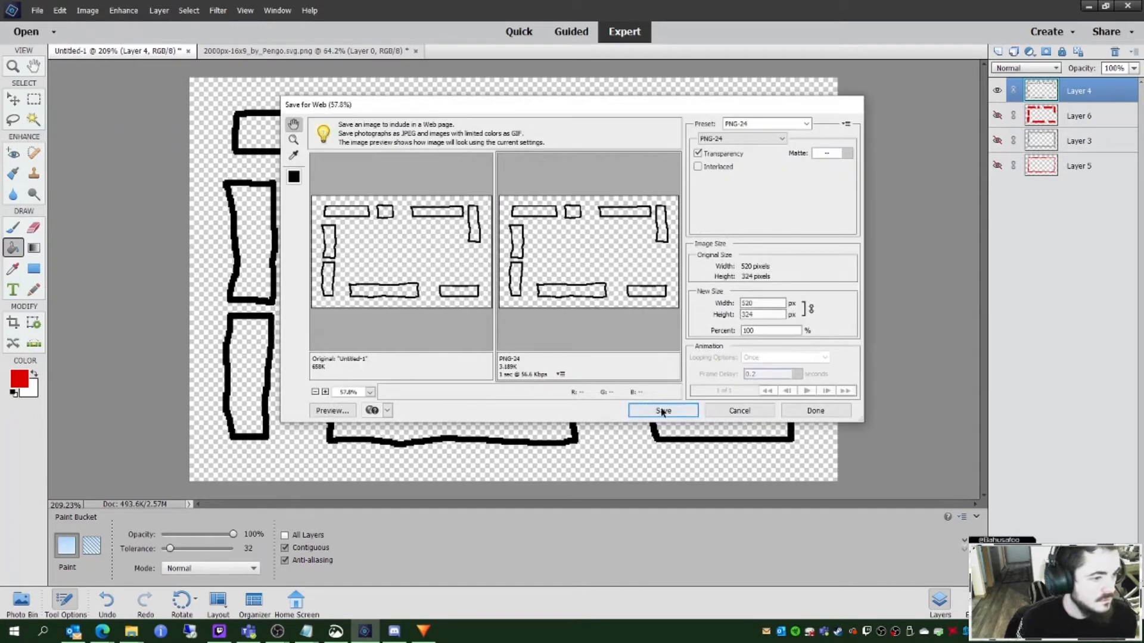
{"action": "left_click", "coordinate": [663, 411]}
{"action": "left_click", "coordinate": [380, 290]}
{"action": "left_click", "coordinate": [439, 285]}
{"action": "left_click", "coordinate": [502, 285]}
{"action": "left_click", "coordinate": [455, 335]}
{"action": "left_click", "coordinate": [456, 334]}
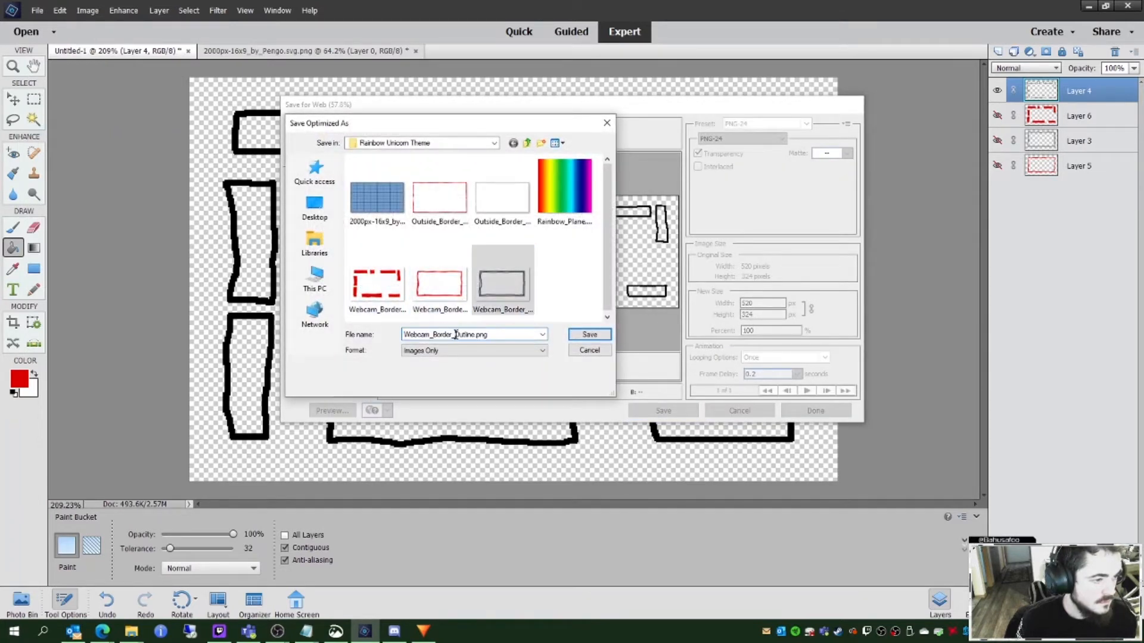
{"action": "type", "text": "Accents_"}
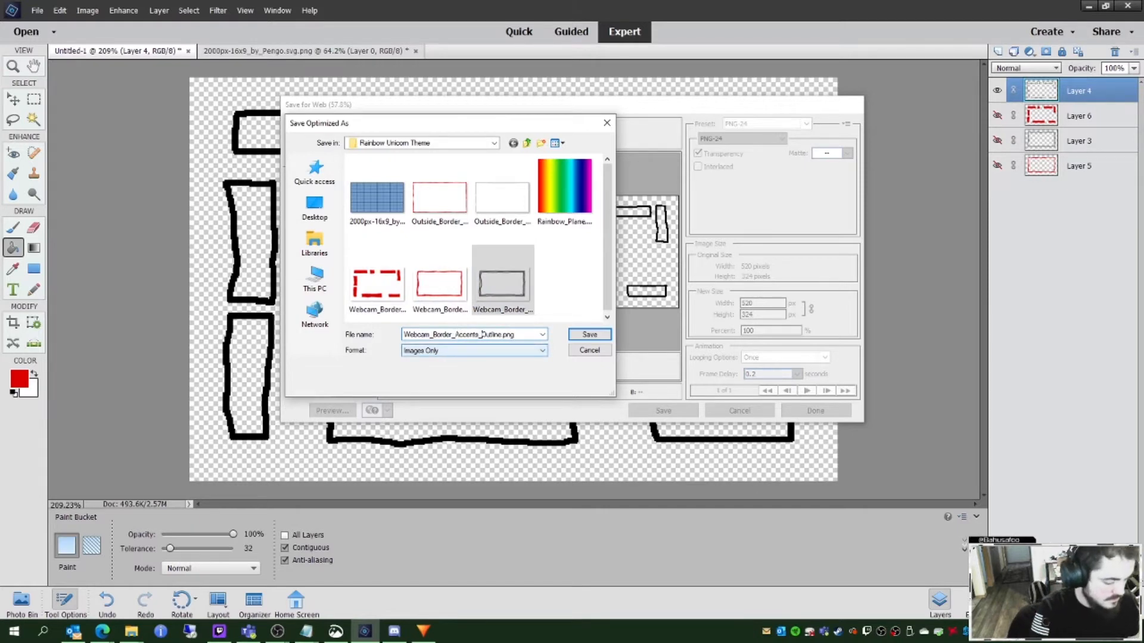
{"action": "left_click", "coordinate": [600, 336]}
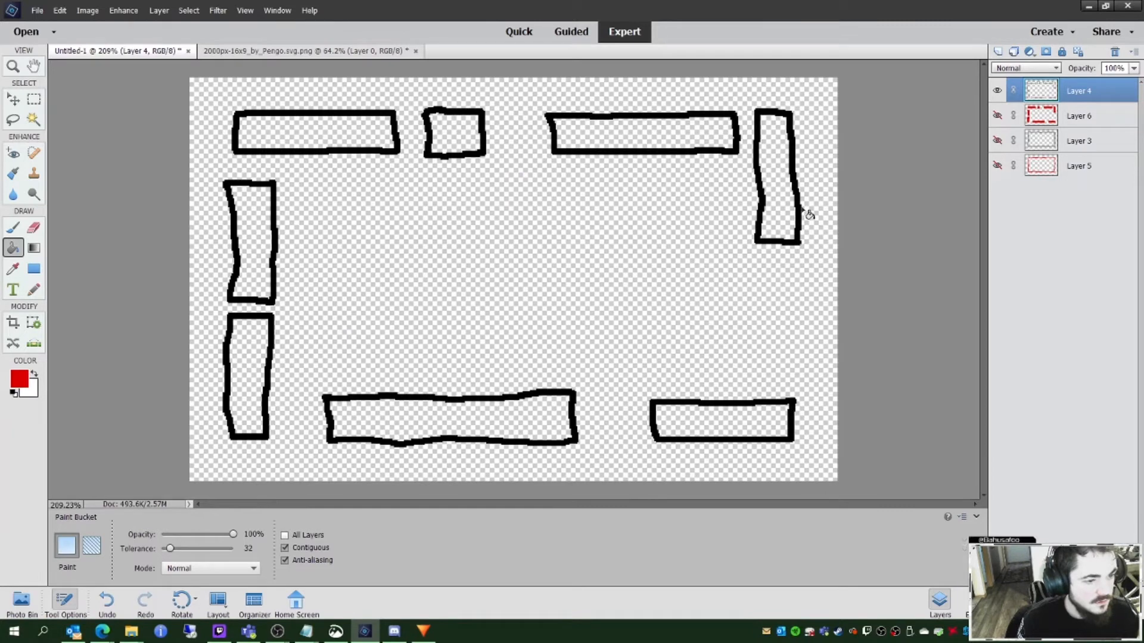
Step: Show Layers 6, 3 and 5 together with Layer 4 to examine the assembled webcam border
{"action": "left_click", "coordinate": [997, 115]}
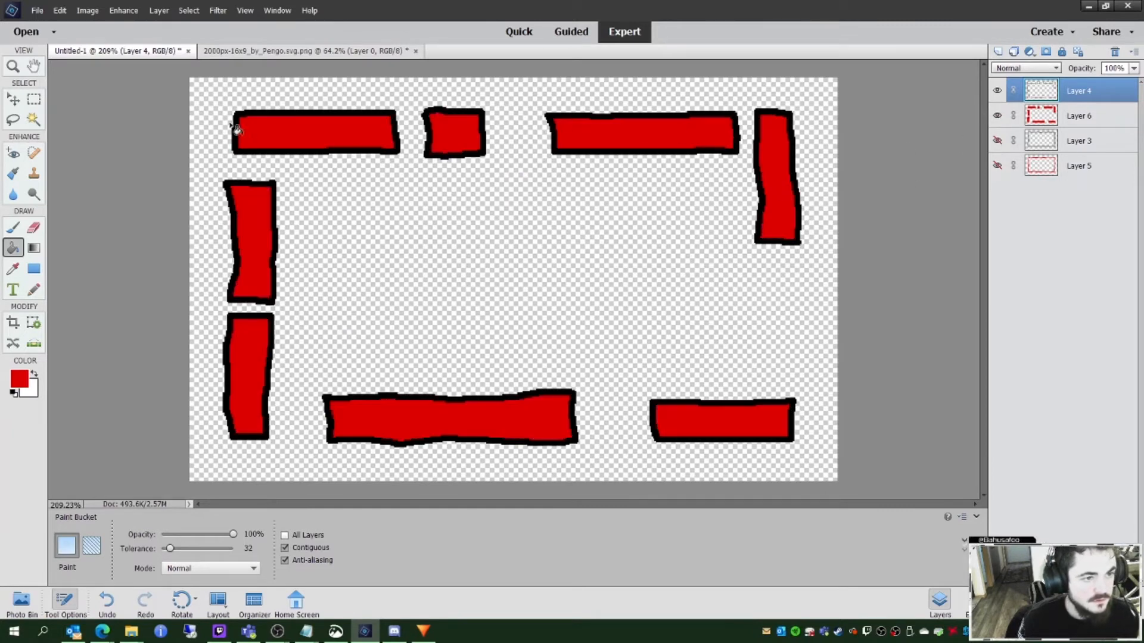
{"action": "left_click_drag", "start_coordinate": [998, 141], "coordinate": [996, 169]}
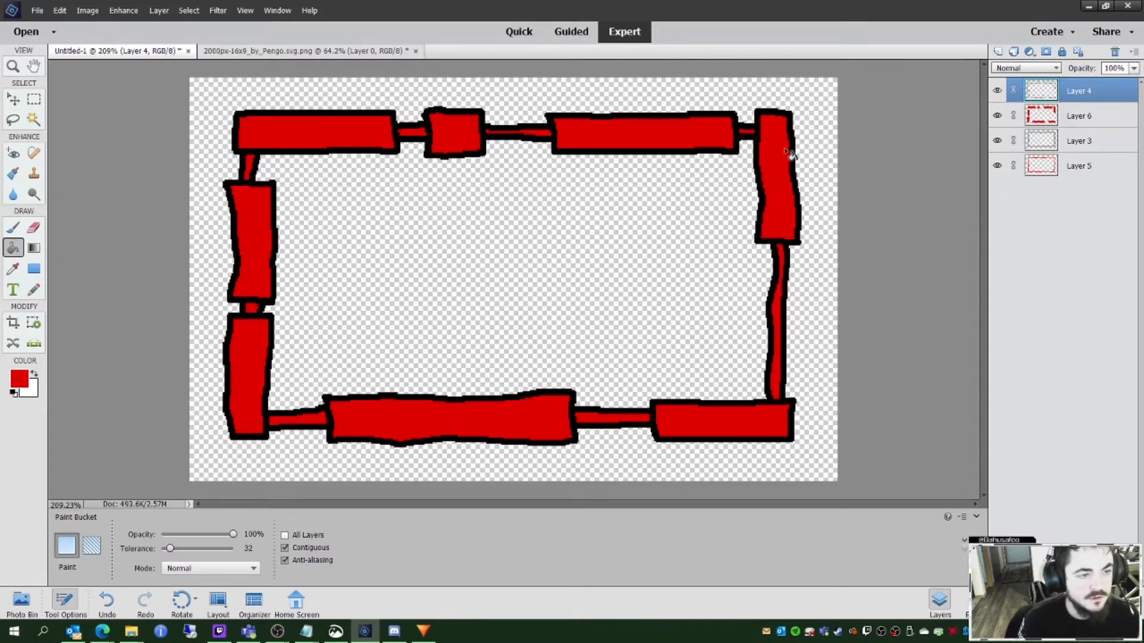
{"action": "scroll", "coordinate": [800, 166], "scroll_direction": "down", "scroll_amount": 2}
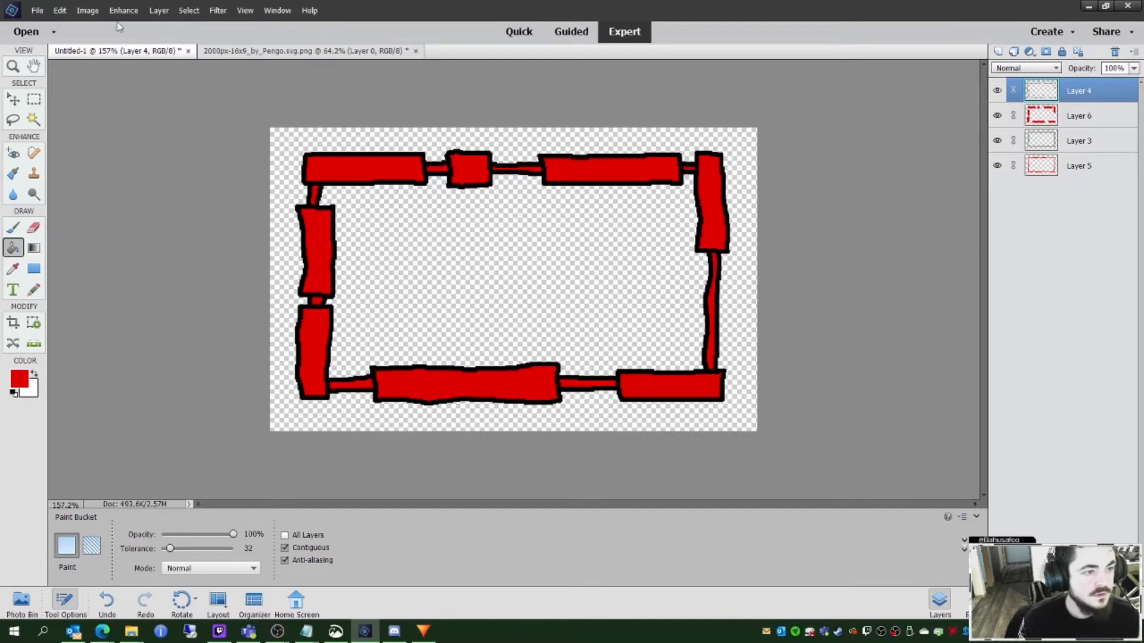
Step: Set the canvas height to 520 pixels, keeping the width at 520 pixels and the artwork anchored at the center
{"action": "left_click", "coordinate": [88, 11]}
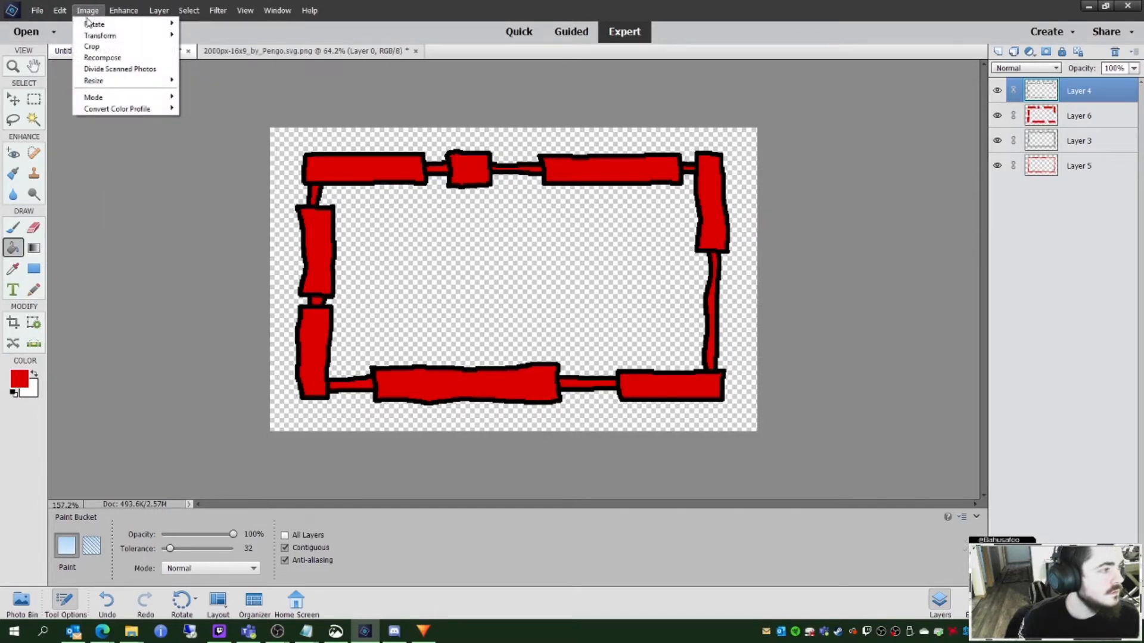
{"action": "mouse_move", "coordinate": [62, 18]}
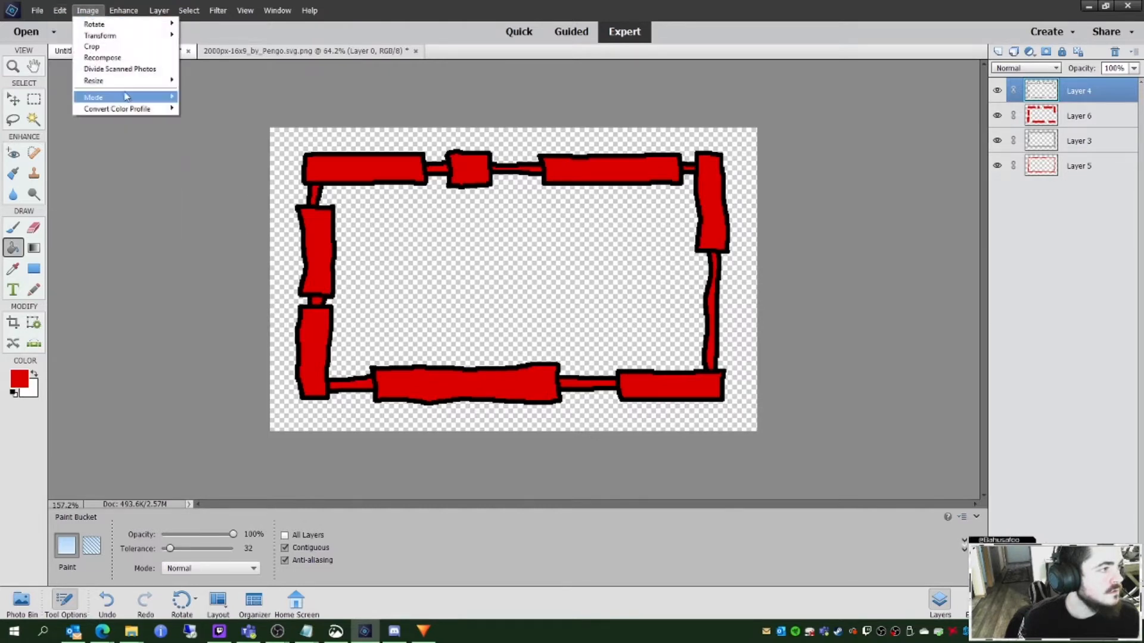
{"action": "mouse_move", "coordinate": [120, 80]}
{"action": "left_click", "coordinate": [200, 92]}
{"action": "left_click", "coordinate": [614, 253]}
{"action": "left_click", "coordinate": [601, 265]}
{"action": "double_click", "coordinate": [569, 254]}
{"action": "type", "text": "520"}
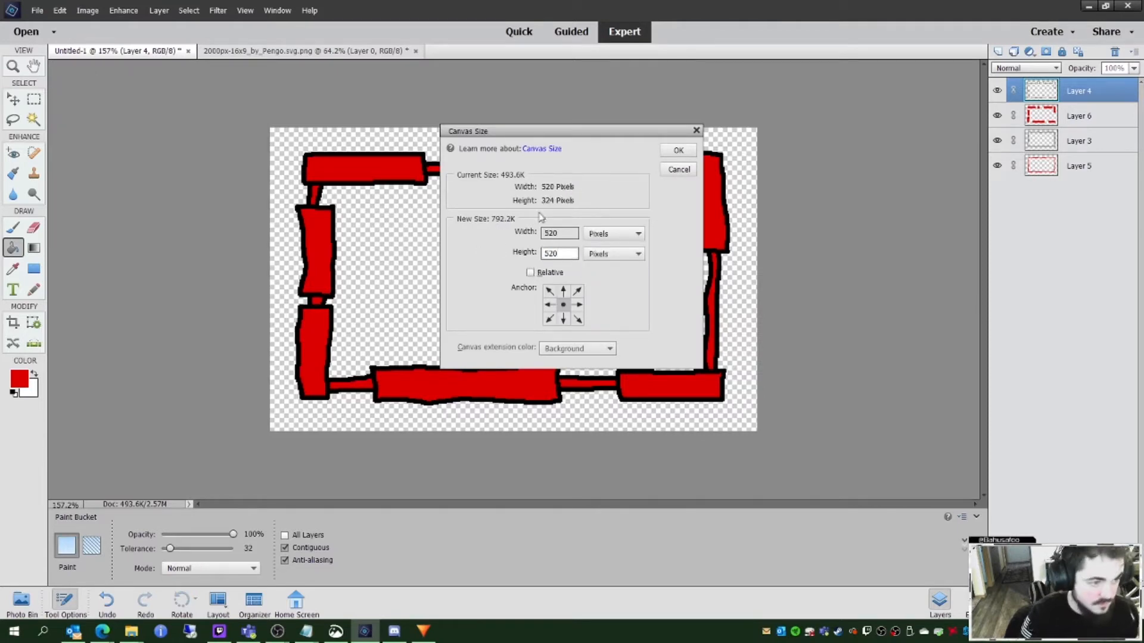
{"action": "left_click", "coordinate": [678, 151]}
{"action": "scroll", "coordinate": [865, 293], "scroll_direction": "down", "scroll_amount": 3}
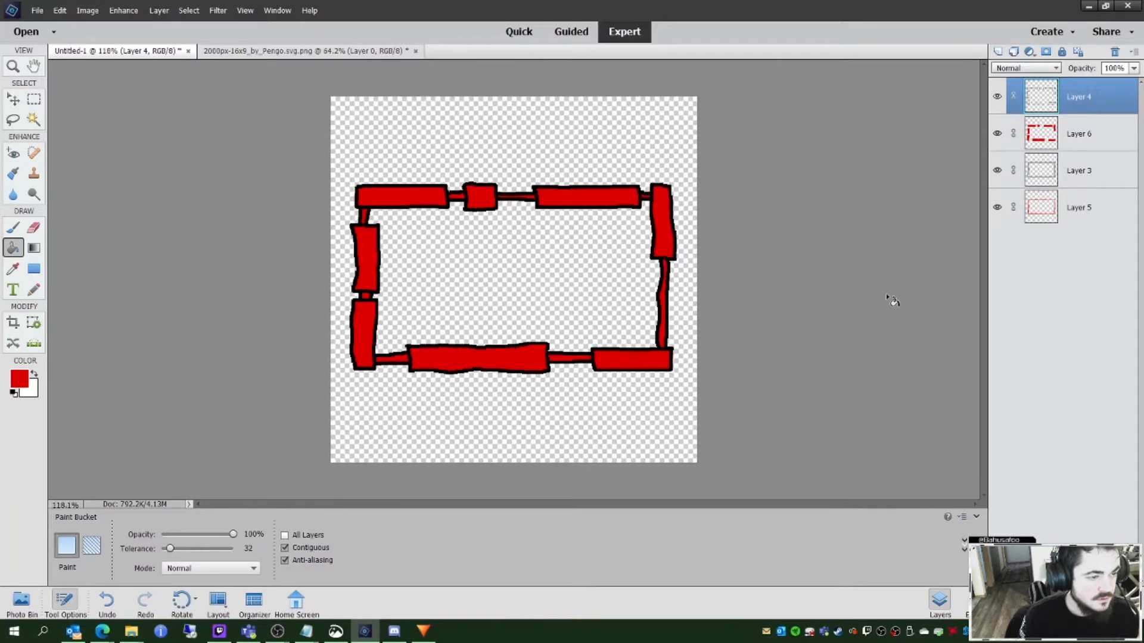
Step: Add a new empty layer with default settings above Layer 4
{"action": "left_click", "coordinate": [124, 10]}
{"action": "left_click", "coordinate": [305, 24]}
{"action": "key", "text": "Return"}
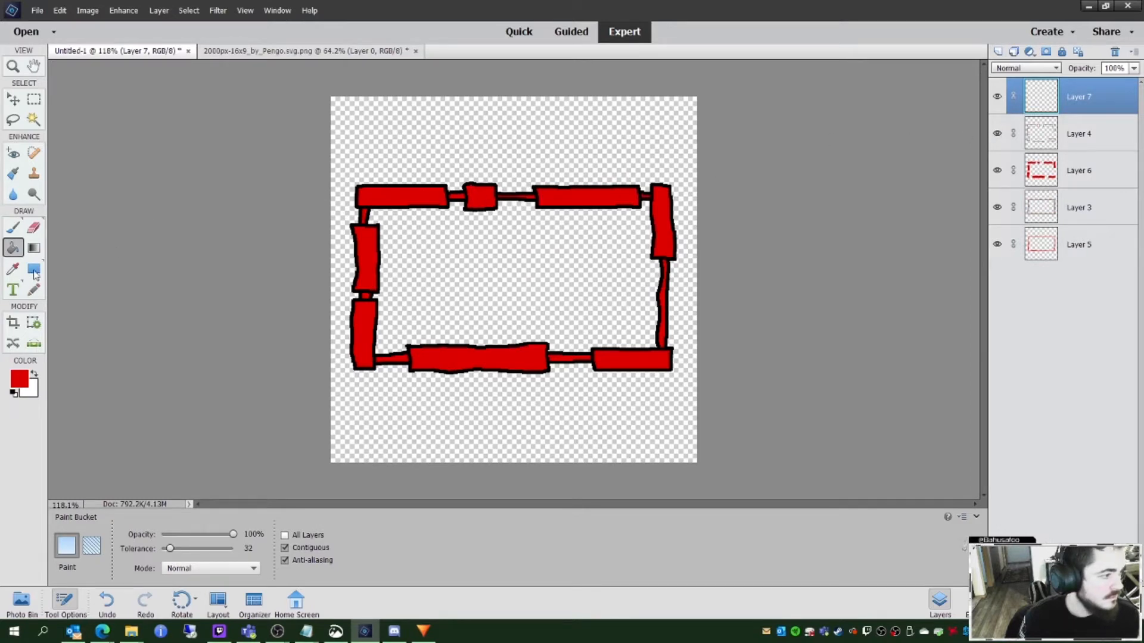
Step: Hide Layers 4, 6, 3 and 5 so only the new empty layer is shown
{"action": "left_click", "coordinate": [996, 134]}
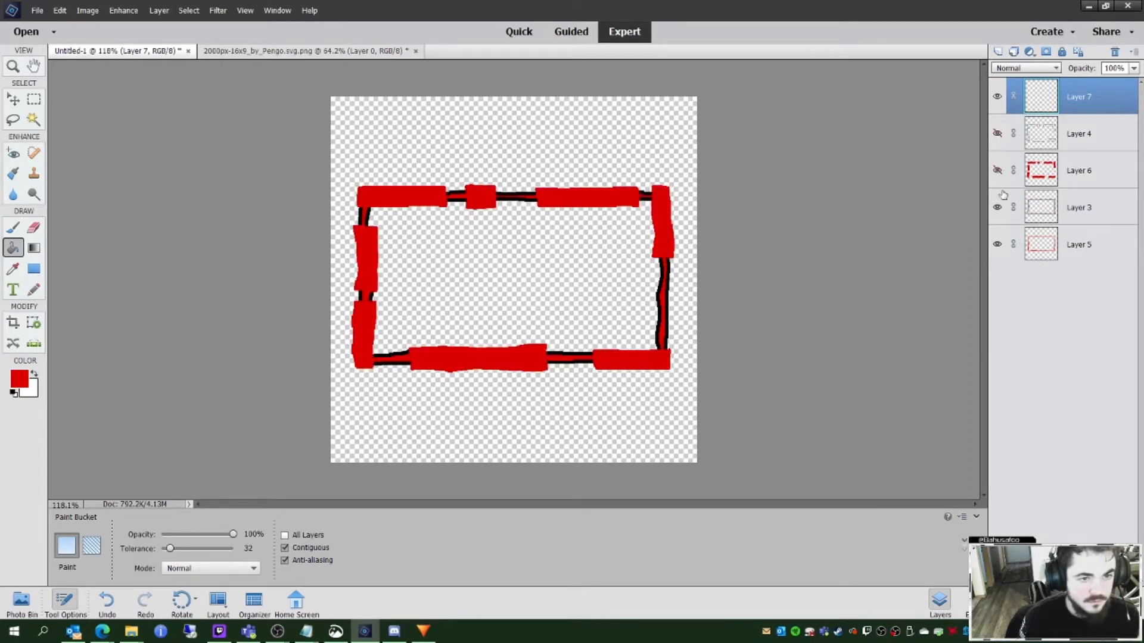
{"action": "left_click", "coordinate": [997, 171]}
{"action": "left_click", "coordinate": [997, 207]}
{"action": "left_click", "coordinate": [997, 244]}
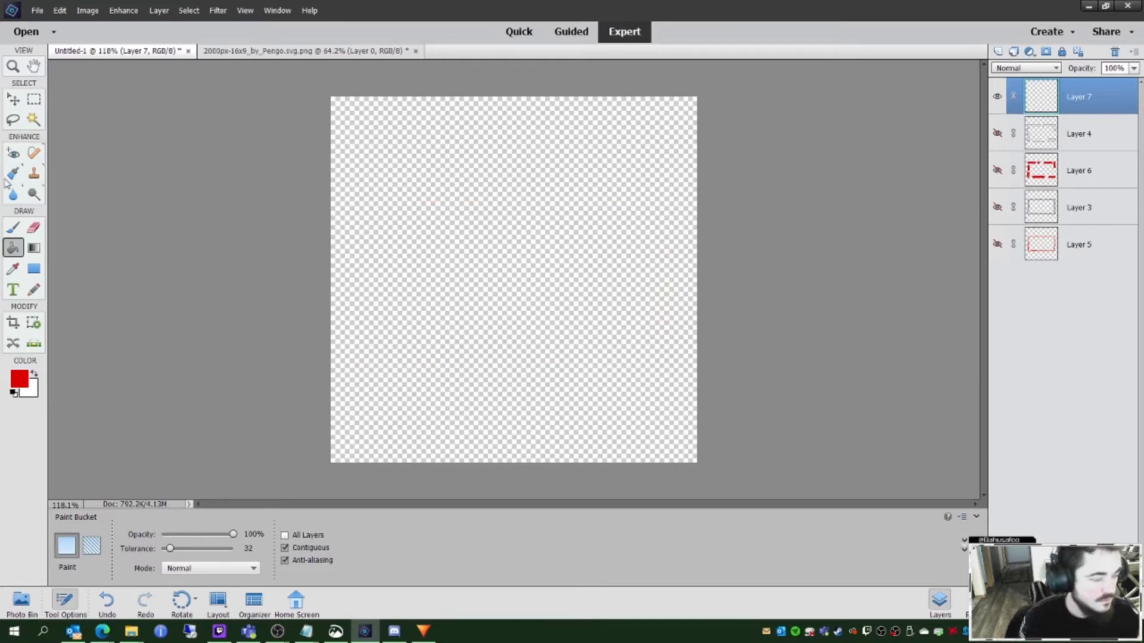
Step: Fill Layer 7 with a horizontal linear rainbow gradient, extending it past both canvas sides so the edges are fully opaque
{"action": "left_click", "coordinate": [34, 248]}
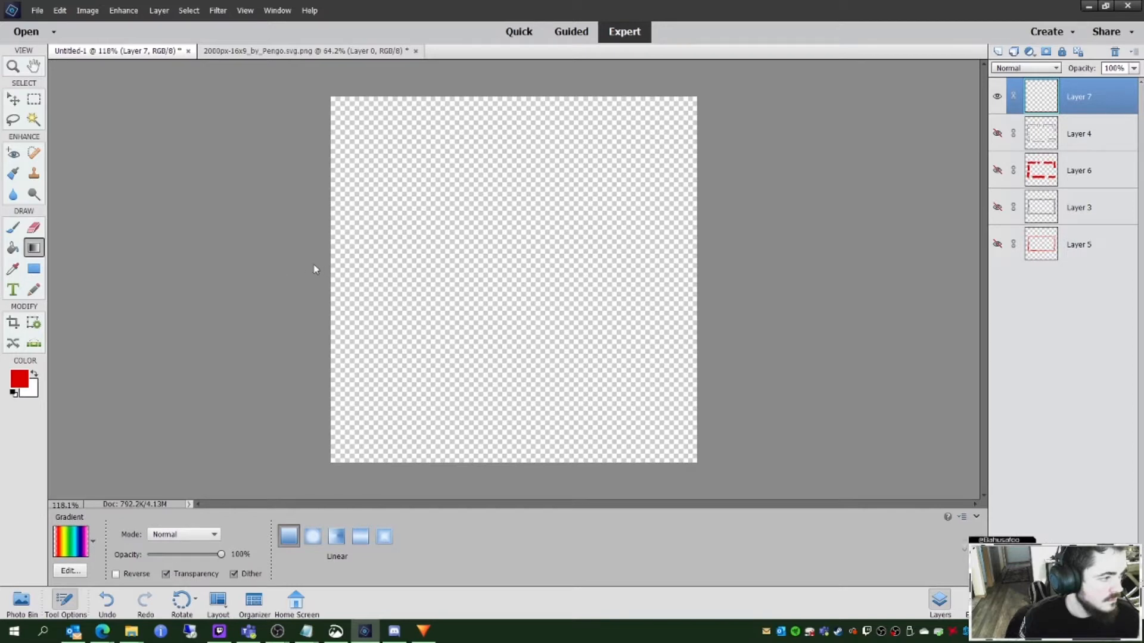
{"action": "left_click_drag", "start_coordinate": [298, 267], "coordinate": [737, 266]}
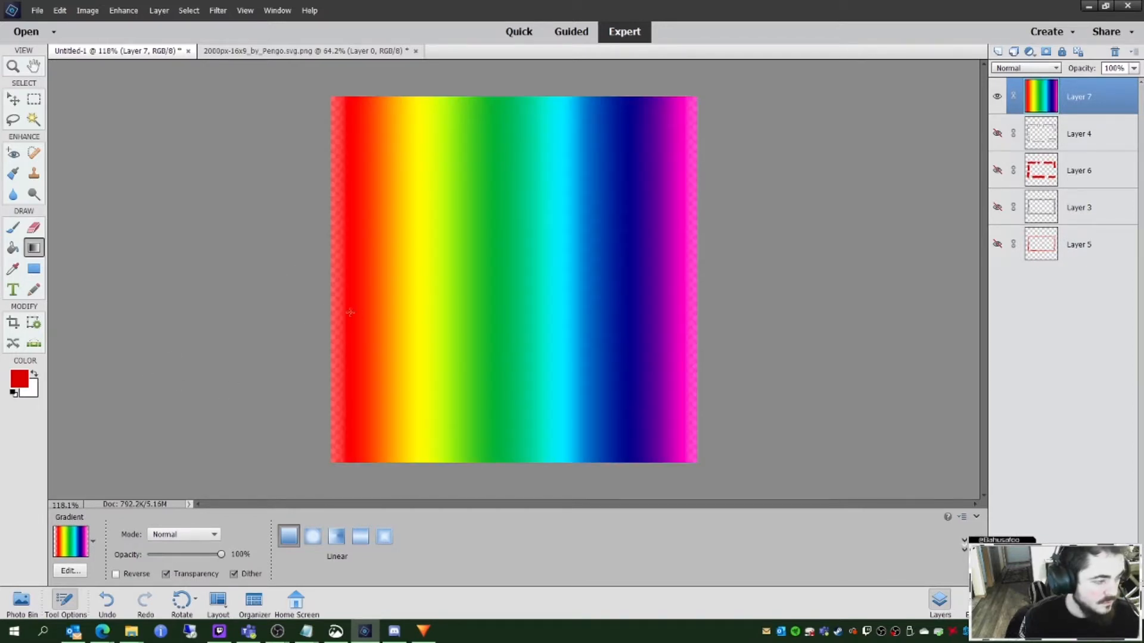
{"action": "left_click_drag", "start_coordinate": [257, 277], "coordinate": [751, 276]}
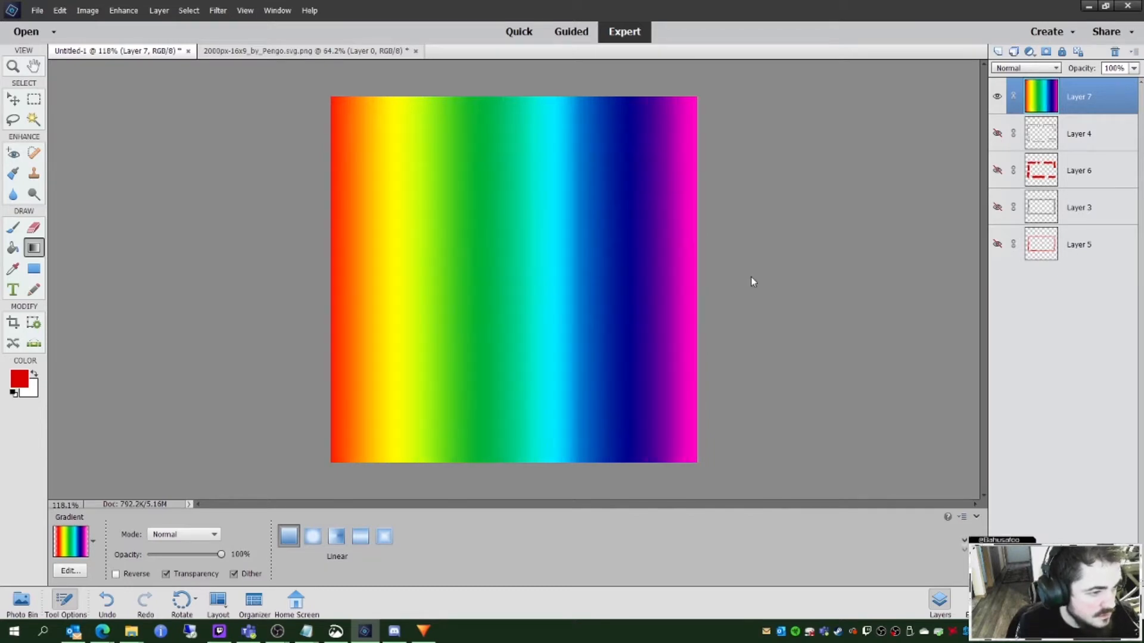
Step: Export the gradient for web as a 520 × 520 pixel PNG-24 named Rainbow_Plane_Webcam.png in the Rainbow Unicorn Theme folder
{"action": "left_click", "coordinate": [37, 11]}
{"action": "left_click", "coordinate": [100, 131]}
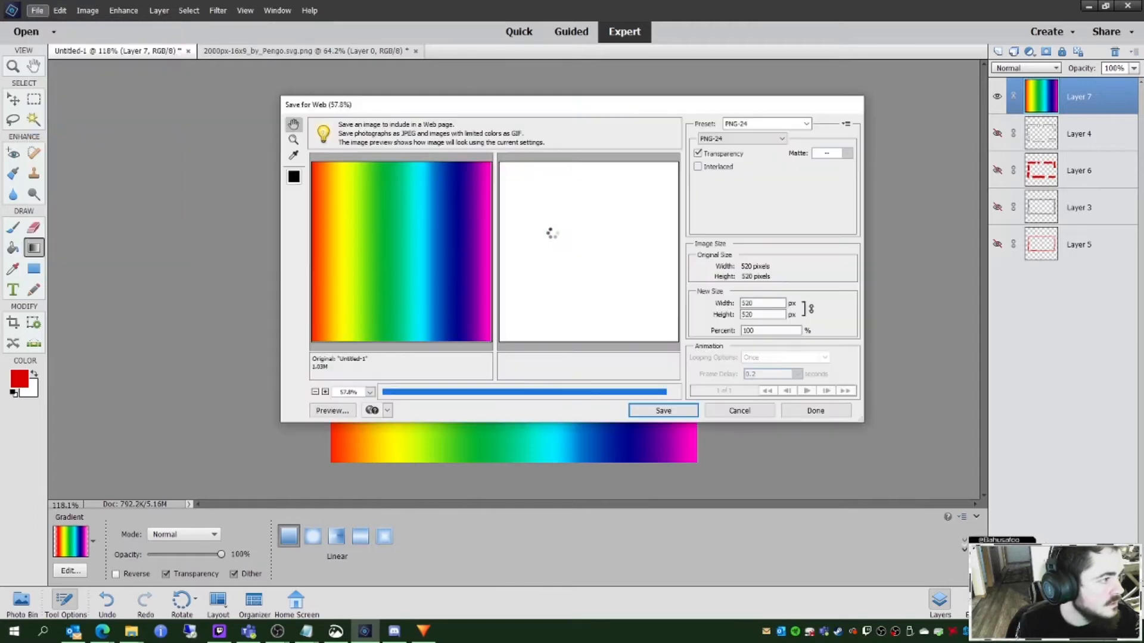
{"action": "left_click", "coordinate": [665, 410]}
{"action": "left_click", "coordinate": [563, 191]}
{"action": "double_click", "coordinate": [457, 334]}
{"action": "left_click", "coordinate": [448, 334]}
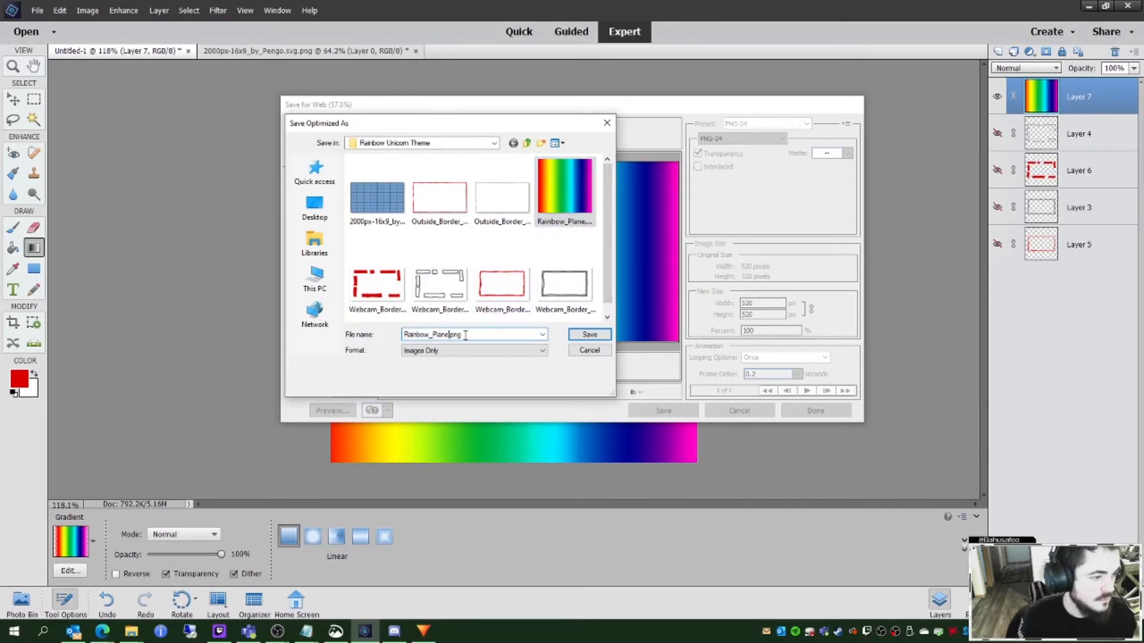
{"action": "type", "text": "_Webcam"}
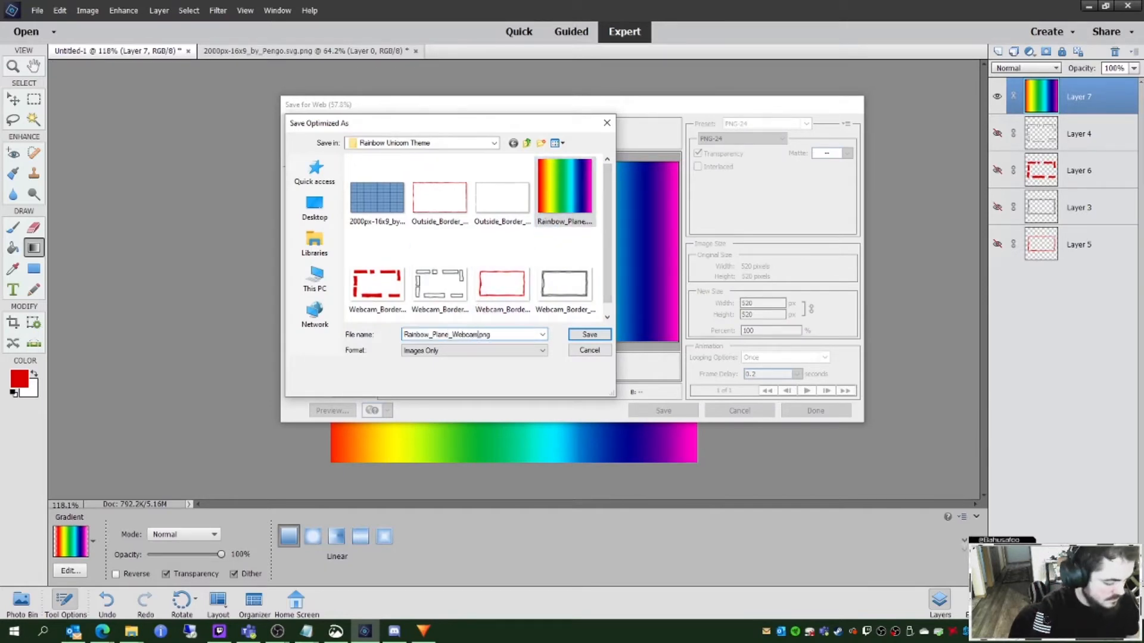
{"action": "key", "text": "Return"}
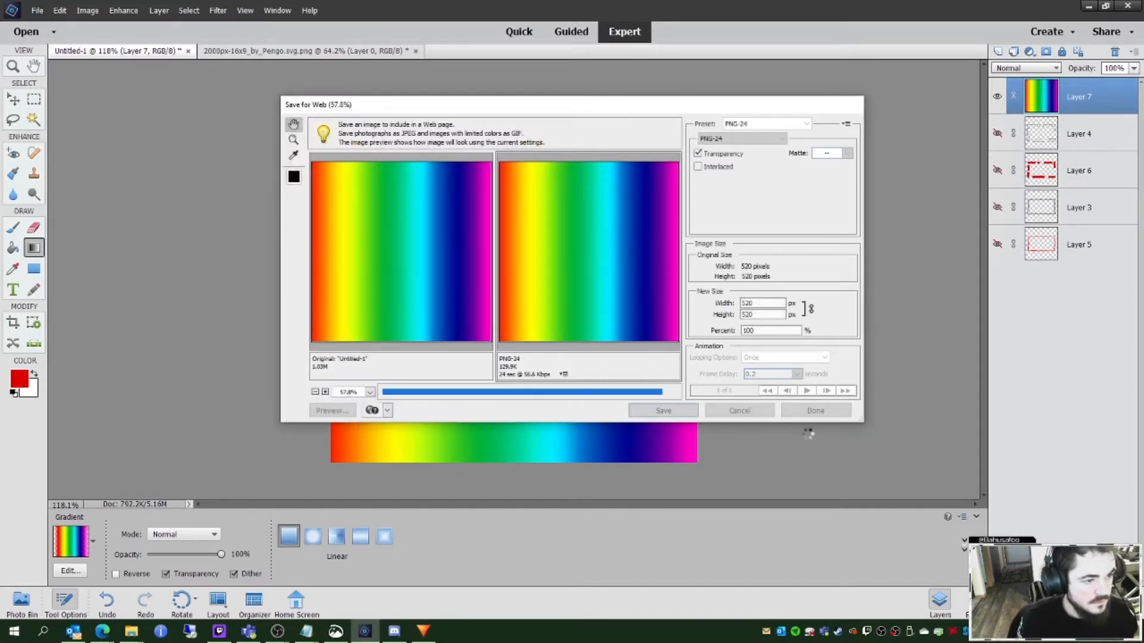
Step: Switch to HitFilm Express and display the Outside Border Composit shot in the viewer
{"action": "left_click", "coordinate": [1088, 7]}
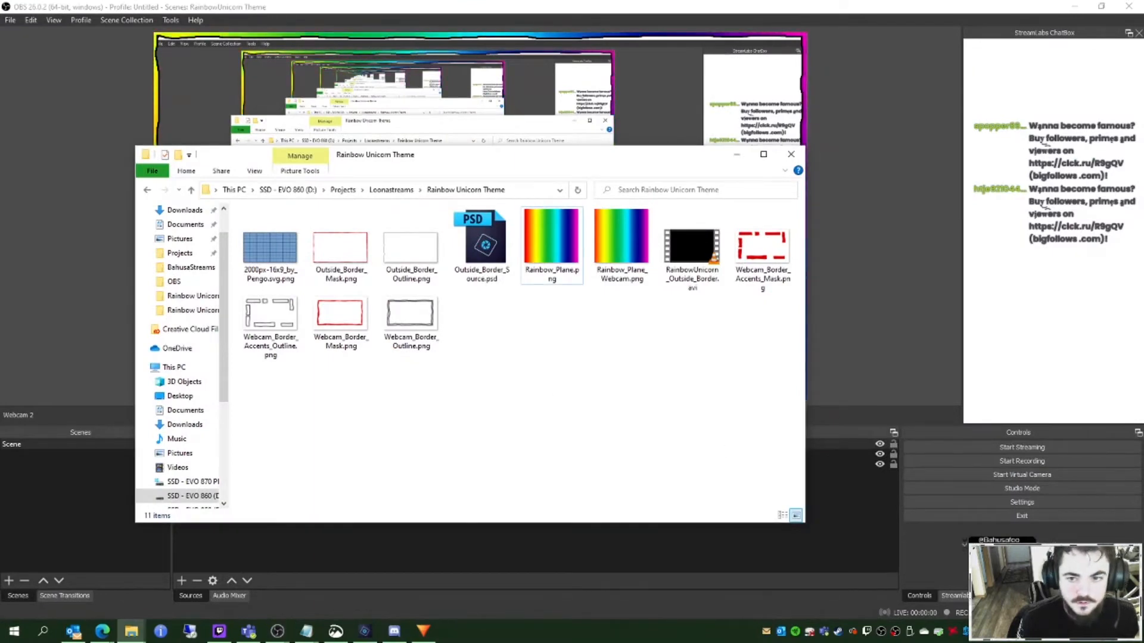
{"action": "key", "text": "alt+Tab"}
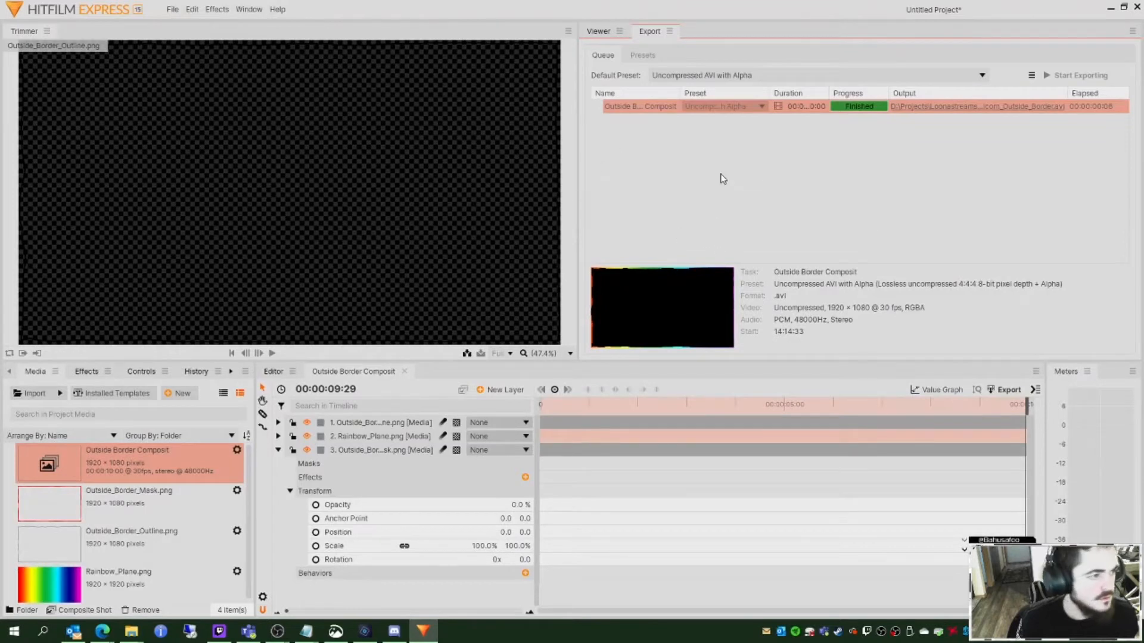
{"action": "left_click", "coordinate": [810, 151]}
{"action": "left_click", "coordinate": [598, 31]}
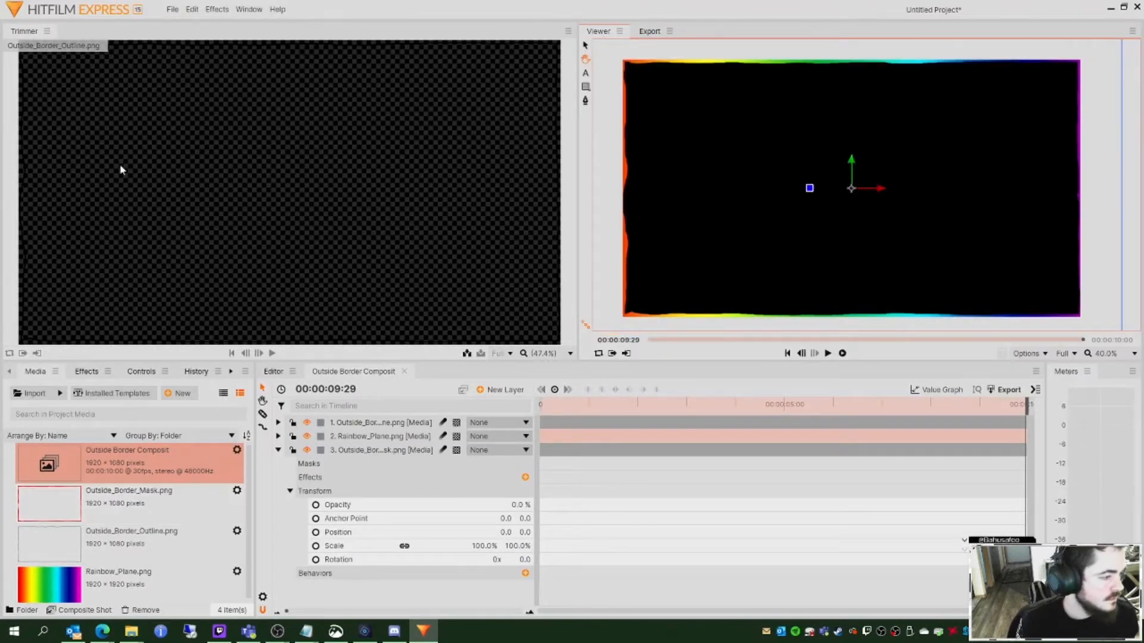
Step: Save the project as Outside_Border.hfp in the Rainbow Unicorn Theme folder
{"action": "left_click", "coordinate": [172, 16]}
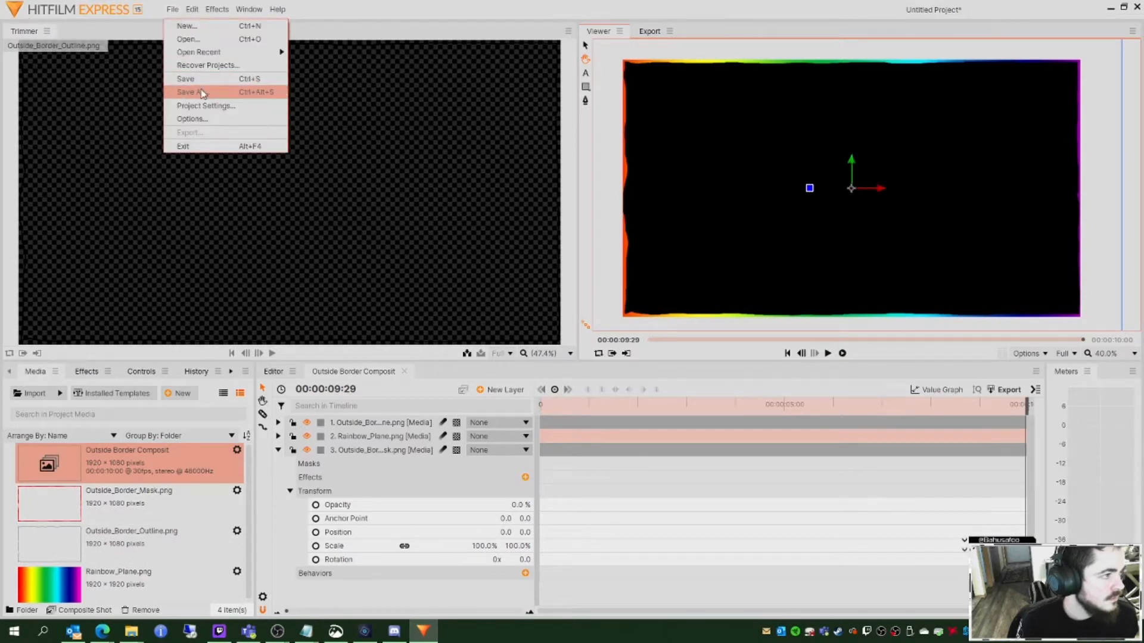
{"action": "left_click", "coordinate": [184, 92]}
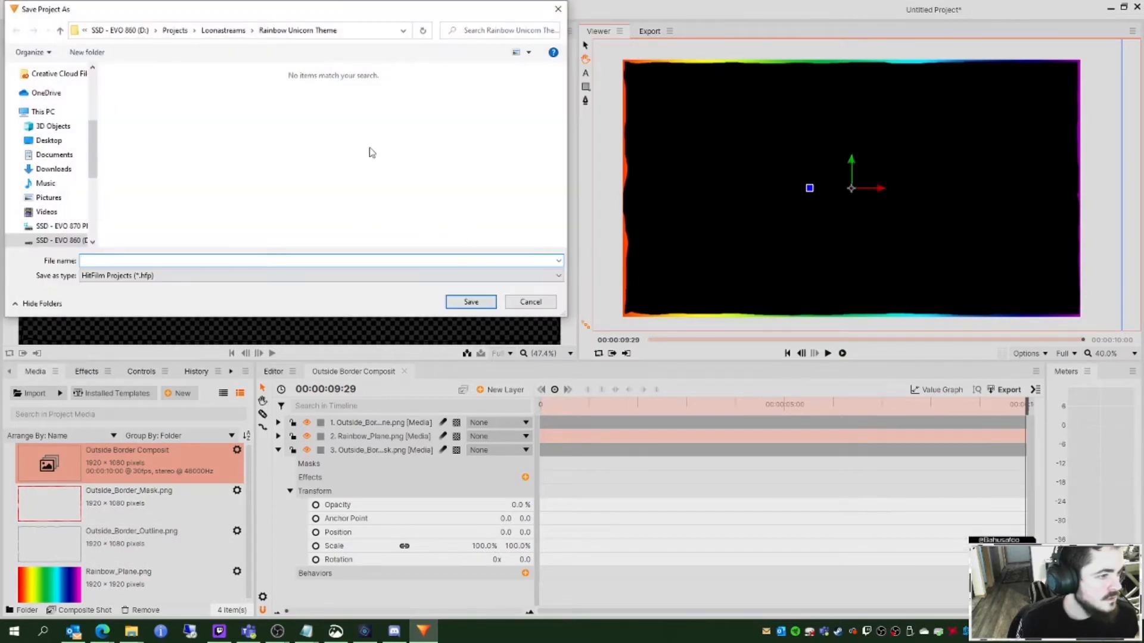
{"action": "left_click", "coordinate": [238, 261]}
{"action": "type", "text": "Outside"}
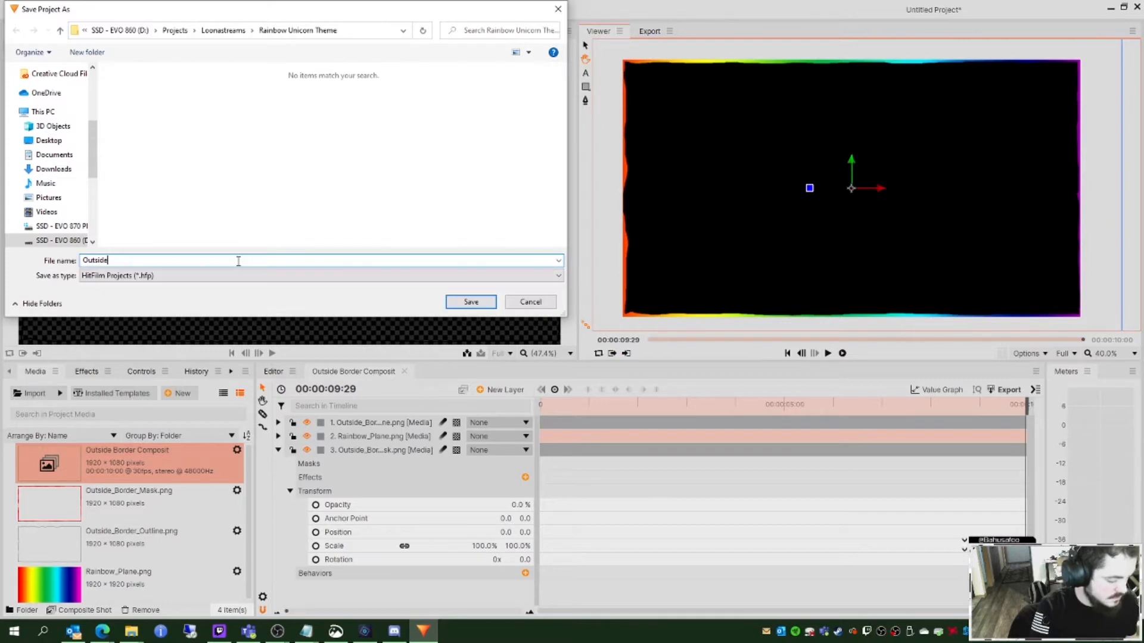
{"action": "key", "text": "BackSpace"}
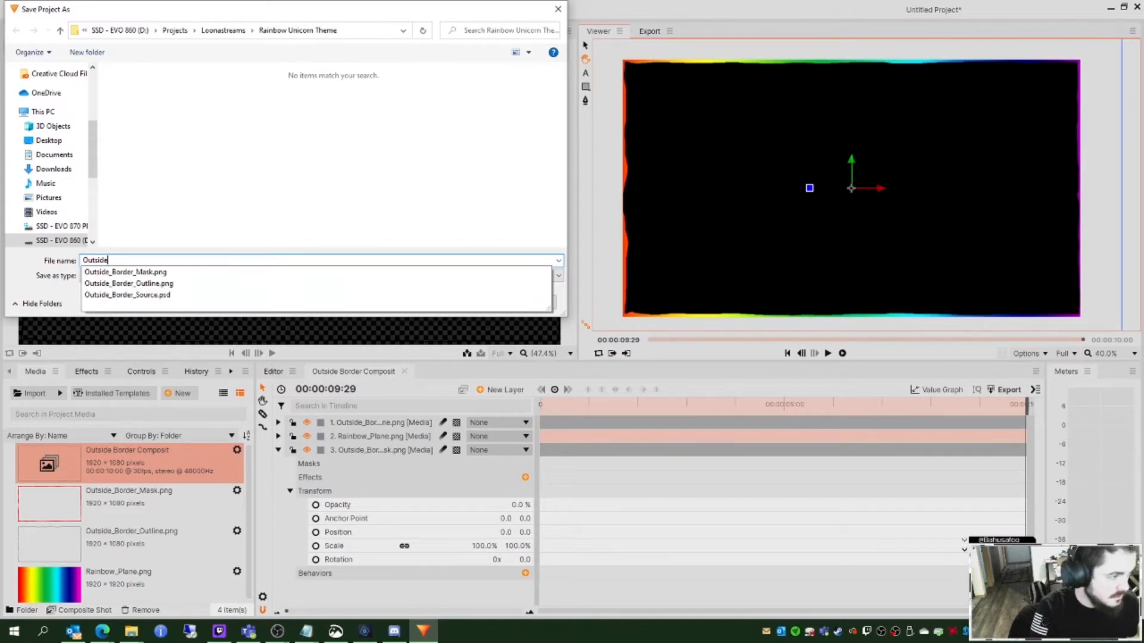
{"action": "left_click", "coordinate": [258, 183]}
{"action": "left_click", "coordinate": [467, 299]}
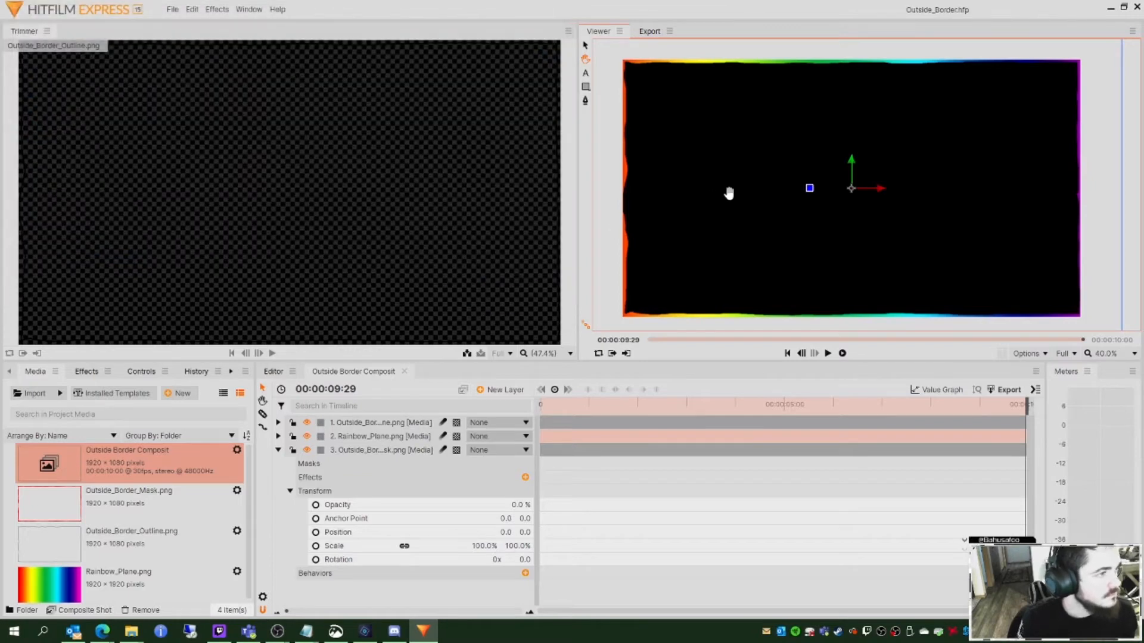
Step: Create a new 1920 × 1080 pixel project with a frame rate of 30 and show its viewer
{"action": "left_click", "coordinate": [170, 9]}
{"action": "left_click", "coordinate": [179, 24]}
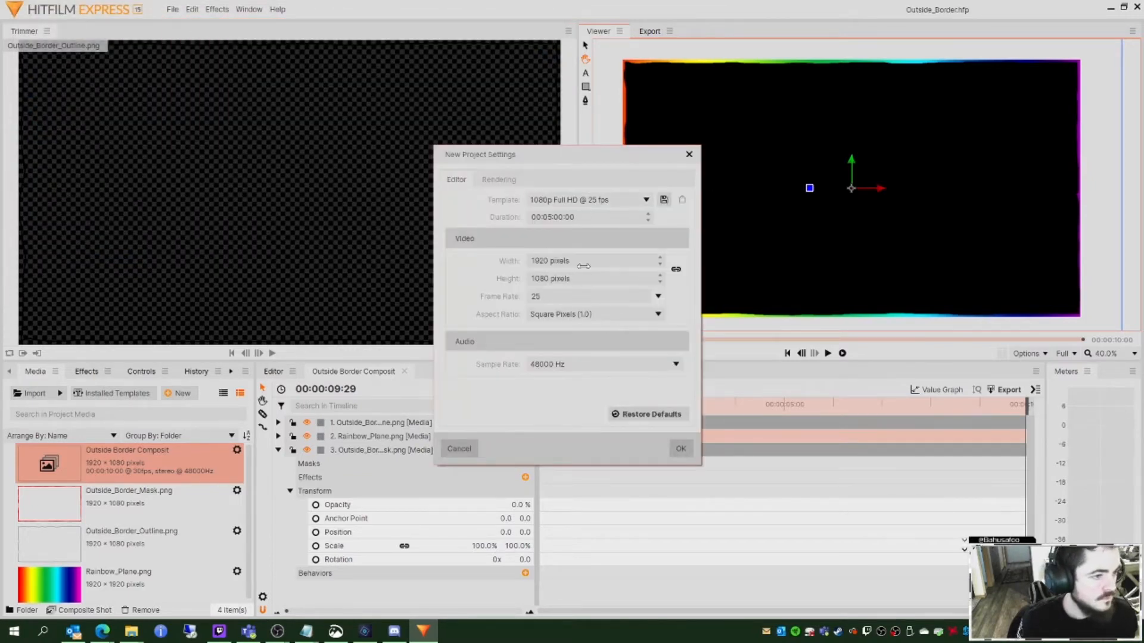
{"action": "double_click", "coordinate": [548, 292]}
{"action": "type", "text": "30"}
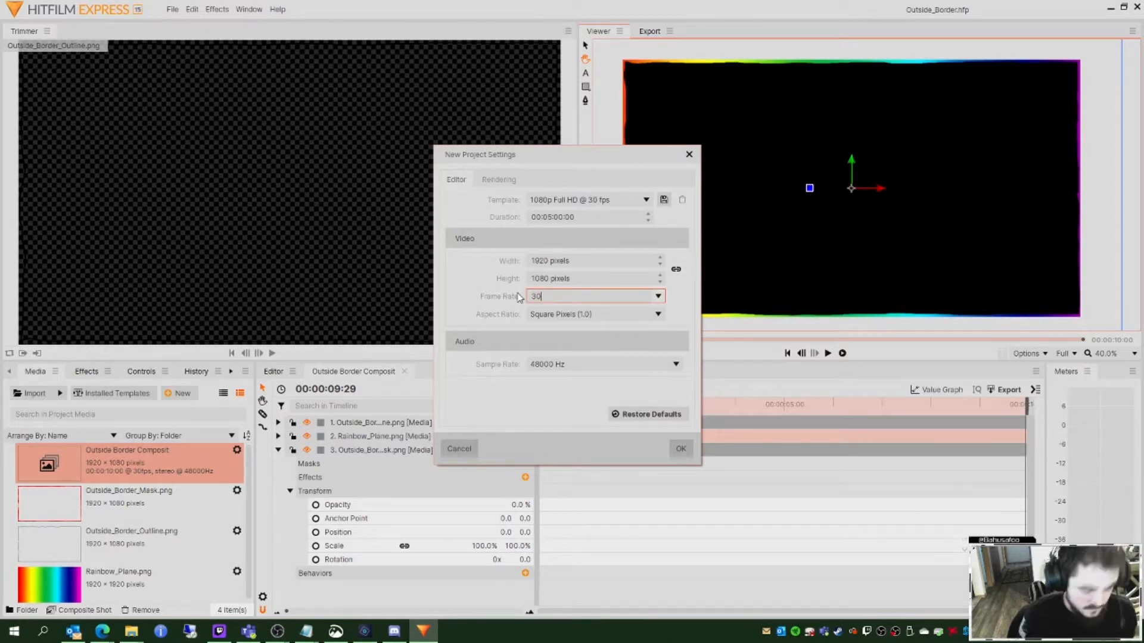
{"action": "left_click", "coordinate": [681, 450]}
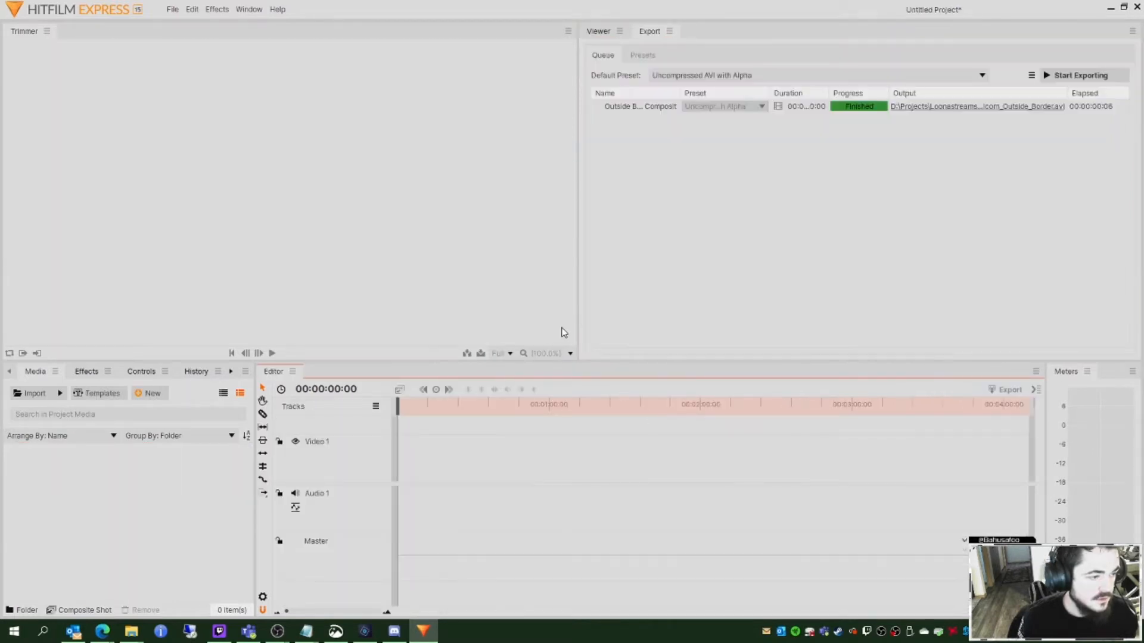
{"action": "mouse_move", "coordinate": [405, 408]}
{"action": "left_mouse_down"}
{"action": "mouse_move", "coordinate": [644, 406]}
{"action": "mouse_move", "coordinate": [403, 408]}
{"action": "left_mouse_up"}
{"action": "left_click", "coordinate": [596, 30]}
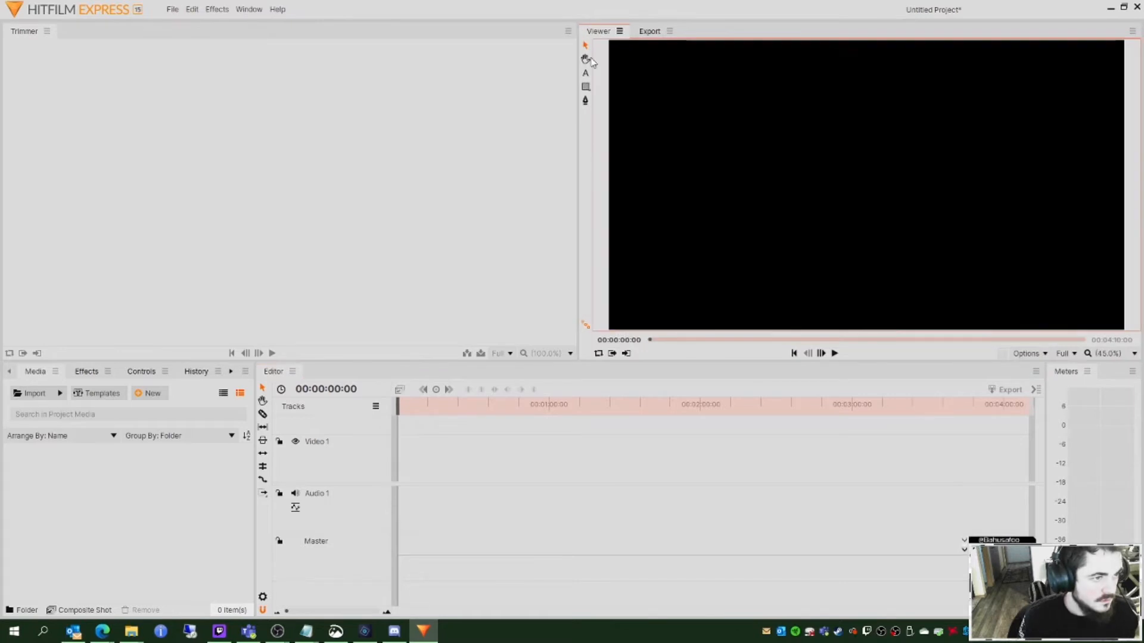
Step: Import Rainbow_Plane_Webcam.png and the mask and outline PNGs of both the webcam border and the webcam border accents
{"action": "left_click", "coordinate": [32, 394]}
{"action": "left_click", "coordinate": [286, 215]}
{"action": "left_click", "coordinate": [204, 208], "text": "ctrl"}
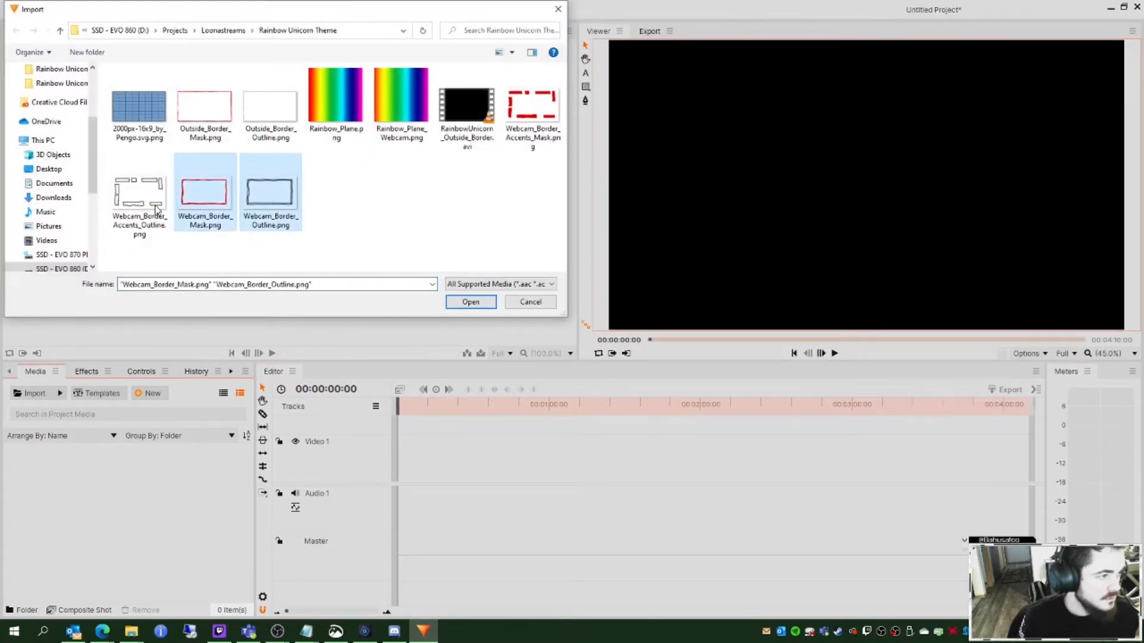
{"action": "left_click", "coordinate": [154, 216], "text": "ctrl"}
{"action": "left_click", "coordinate": [532, 119], "text": "ctrl"}
{"action": "left_click", "coordinate": [397, 119], "text": "ctrl"}
{"action": "left_click", "coordinate": [468, 302]}
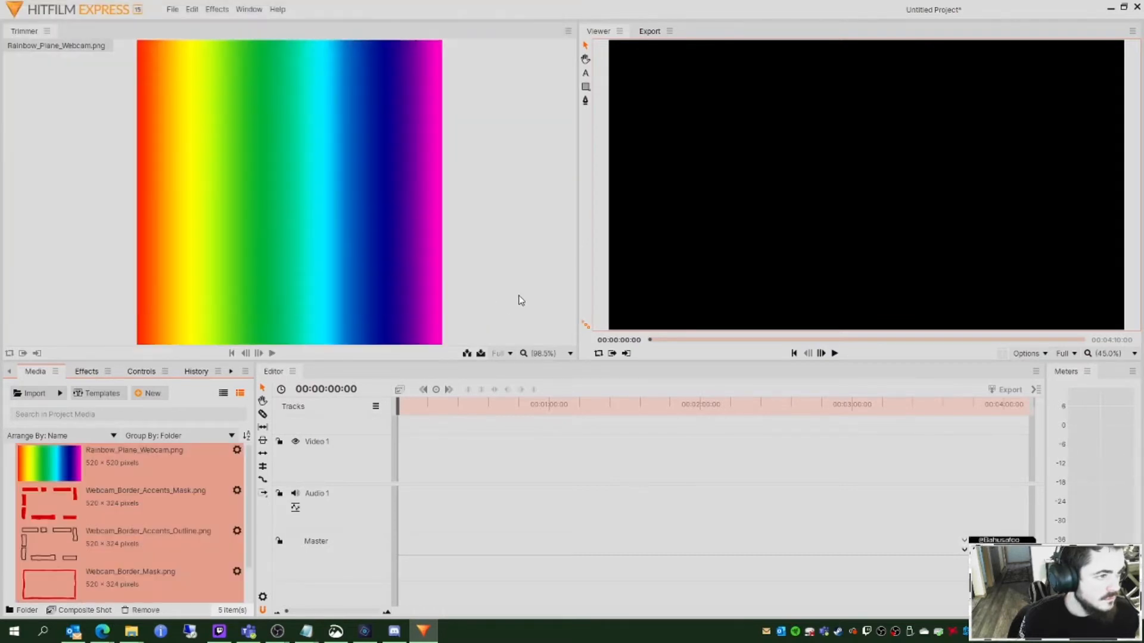
Step: Place Webcam_Border_Mask.png at the start of the Video 1 track and make it a composite shot with the default name and settings
{"action": "left_click", "coordinate": [178, 522]}
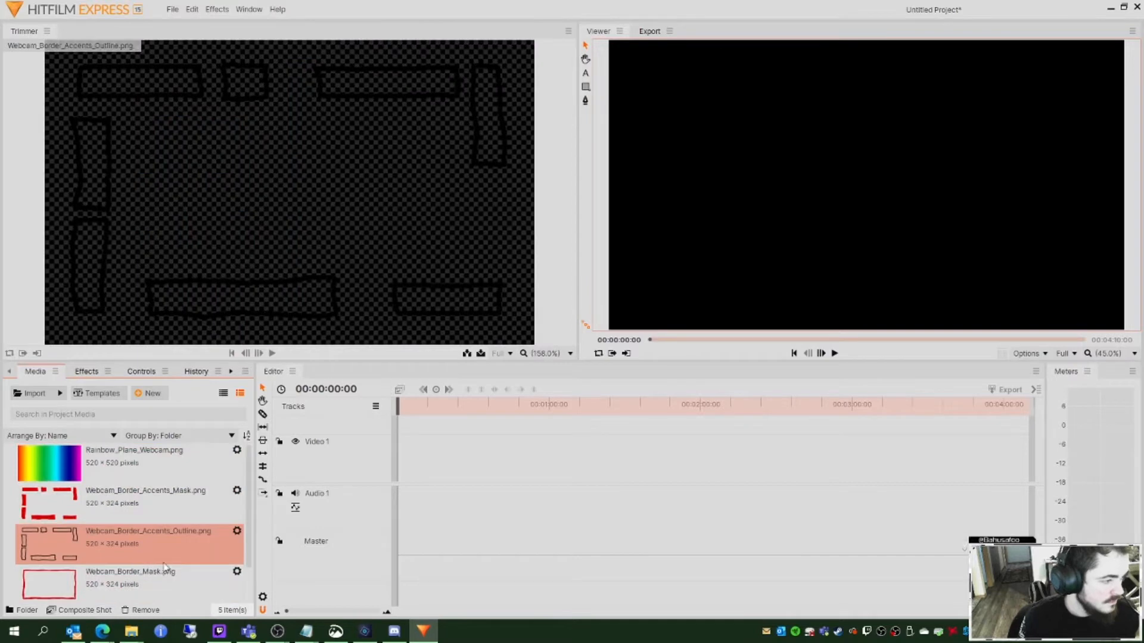
{"action": "scroll", "coordinate": [179, 536], "scroll_direction": "down", "scroll_amount": 1}
{"action": "left_click", "coordinate": [191, 554]}
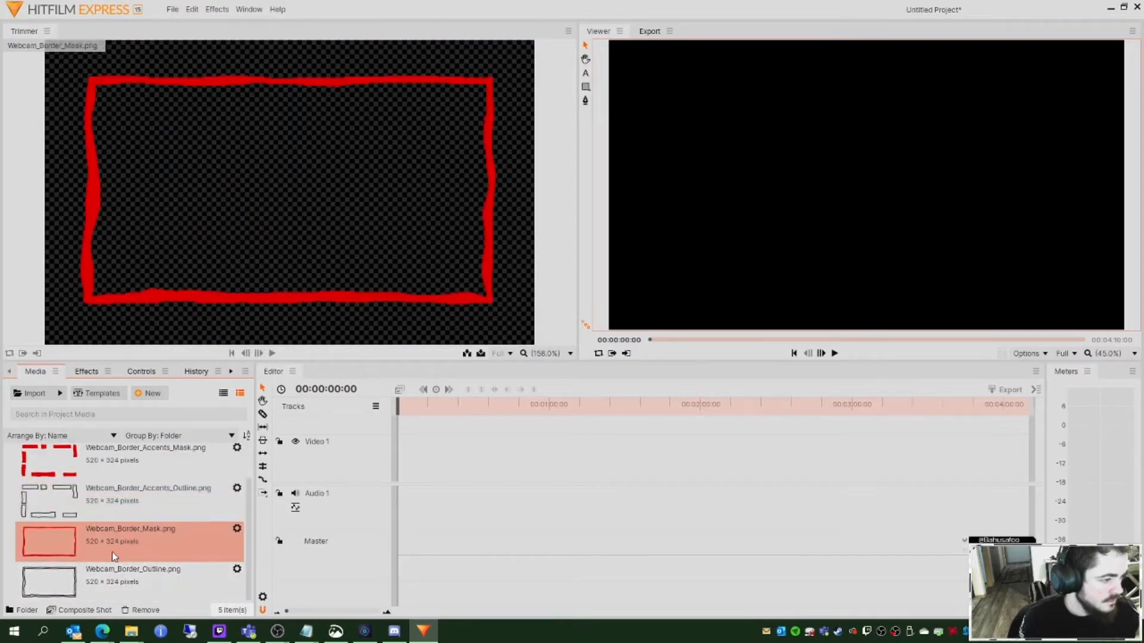
{"action": "left_click_drag", "start_coordinate": [310, 495], "coordinate": [402, 460]}
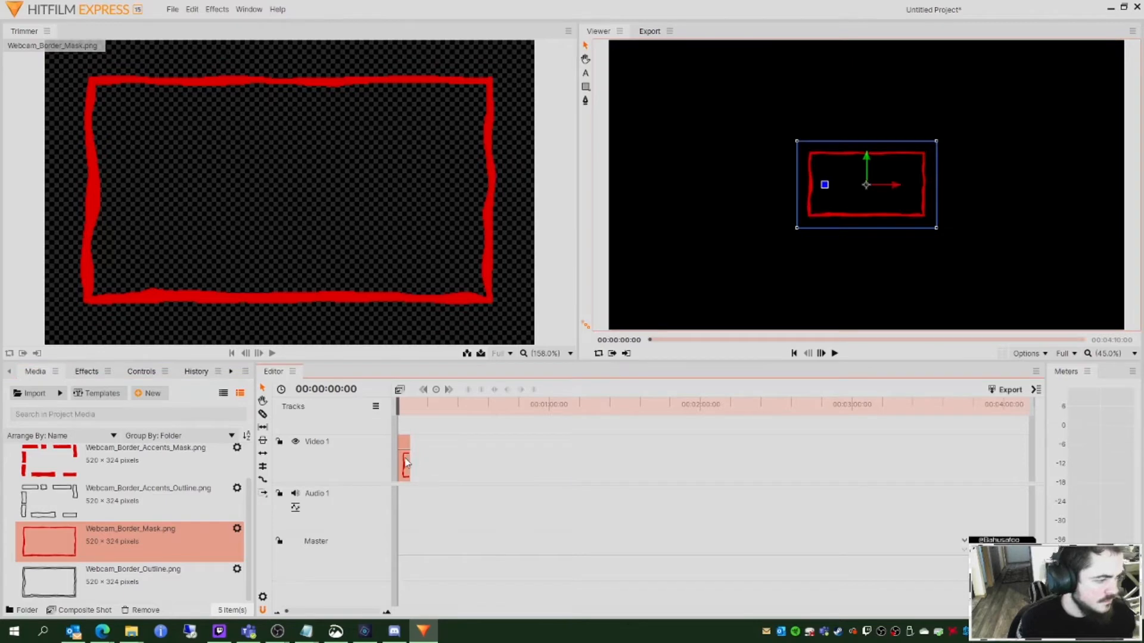
{"action": "right_click", "coordinate": [406, 462]}
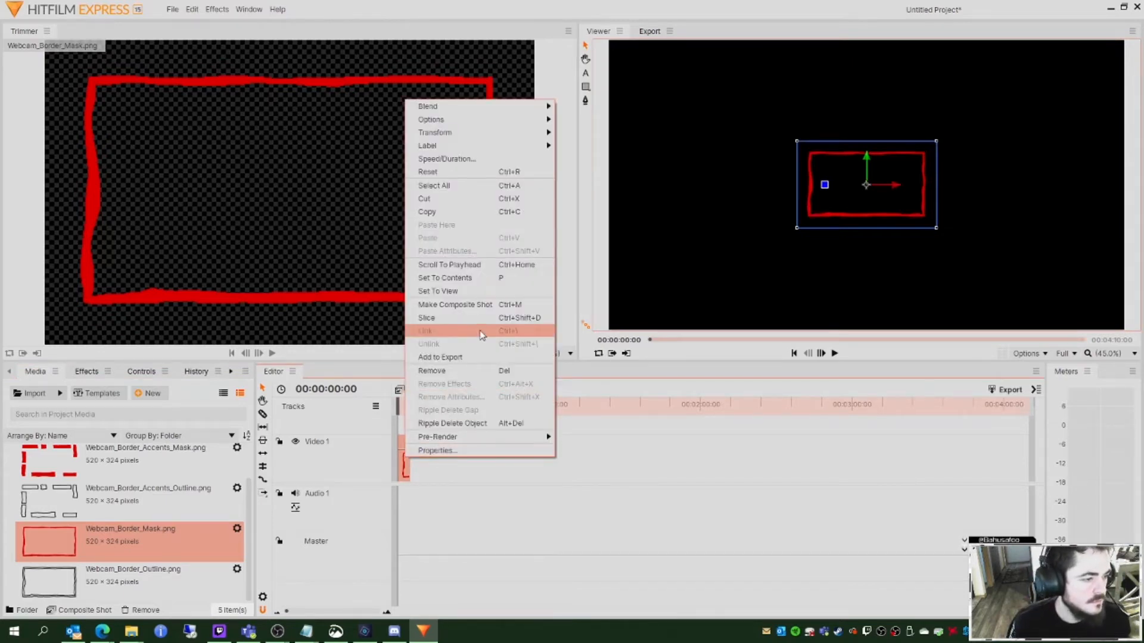
{"action": "left_click", "coordinate": [496, 306]}
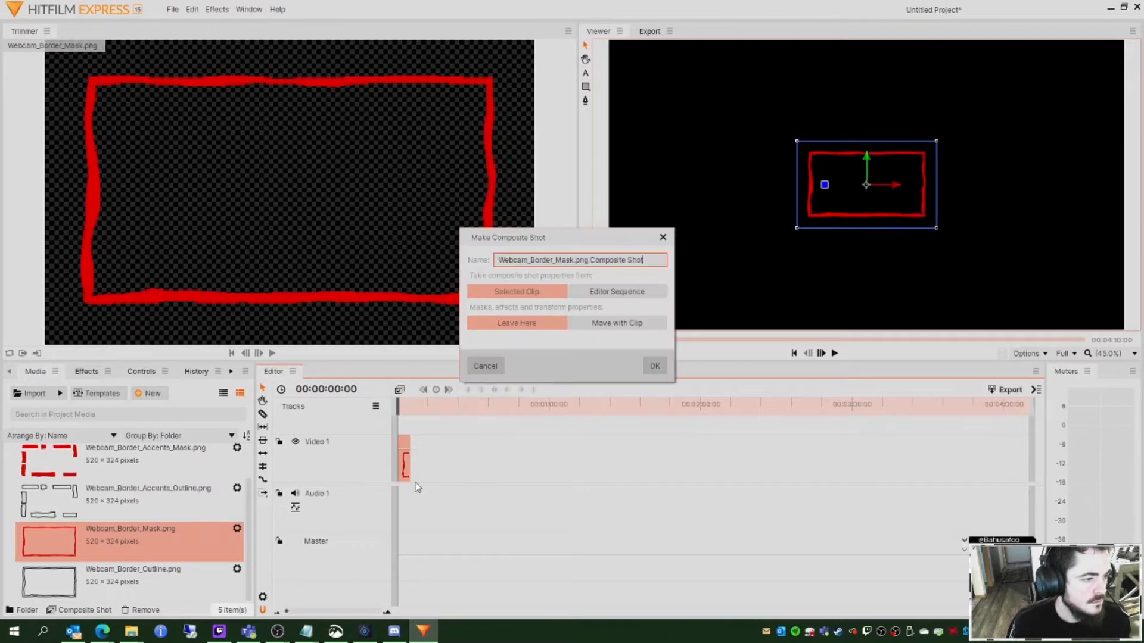
{"action": "left_click", "coordinate": [654, 363]}
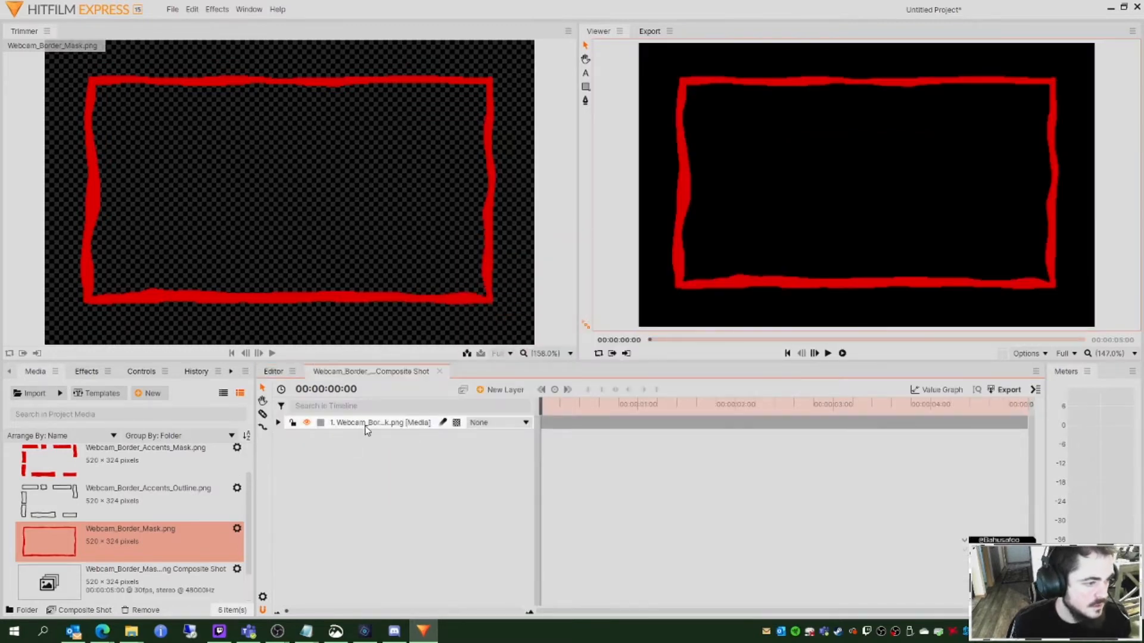
Step: Add Rainbow_Plane_Webcam.png as a layer above the webcam border mask and set the mask layer's opacity to 0%
{"action": "left_click", "coordinate": [278, 423]}
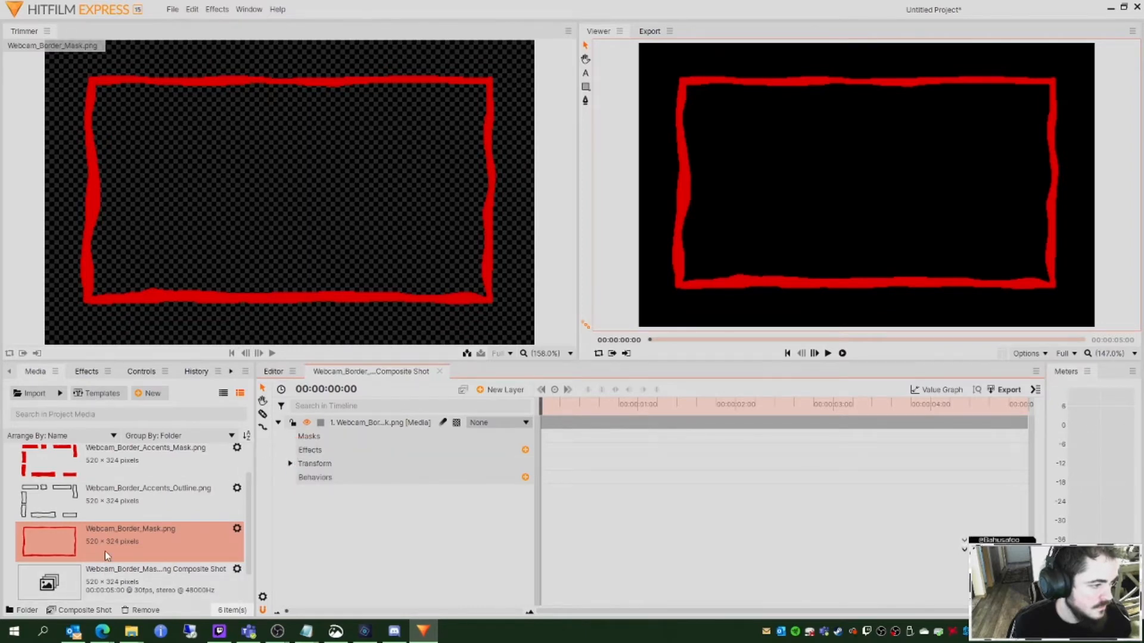
{"action": "scroll", "coordinate": [119, 569], "scroll_direction": "up", "scroll_amount": 1}
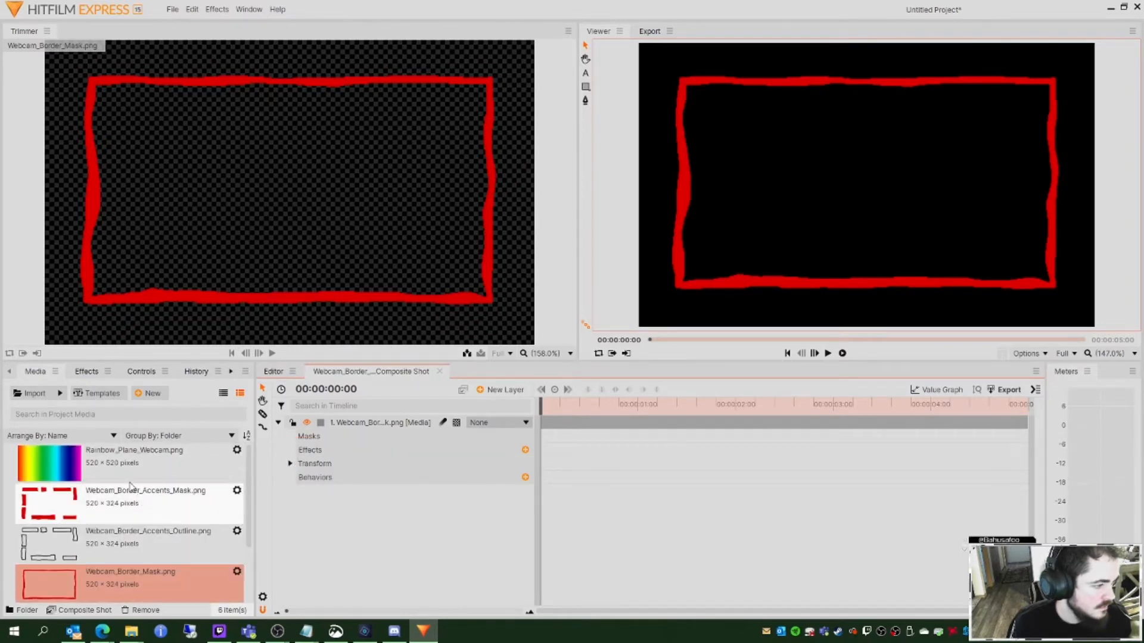
{"action": "left_click", "coordinate": [131, 462]}
{"action": "left_click_drag", "start_coordinate": [237, 474], "coordinate": [330, 429]}
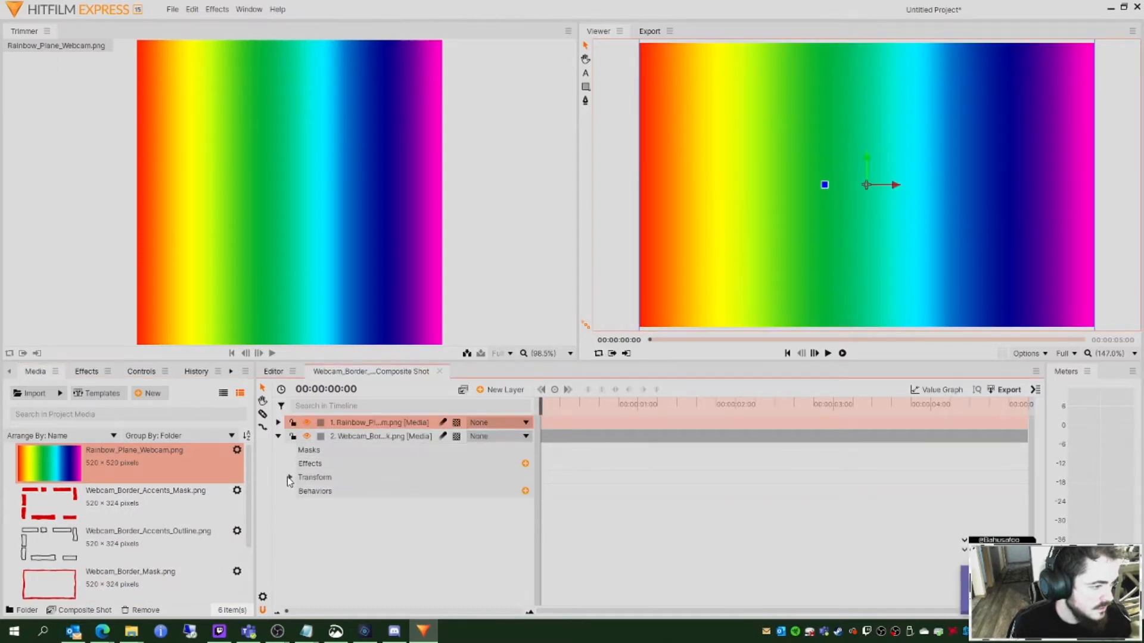
{"action": "left_click", "coordinate": [290, 478]}
{"action": "left_click_drag", "start_coordinate": [519, 491], "coordinate": [450, 491]}
Step: Apply the Set Matte effect to the Rainbow_Plane_Webcam.png layer
{"action": "left_click", "coordinate": [277, 422]}
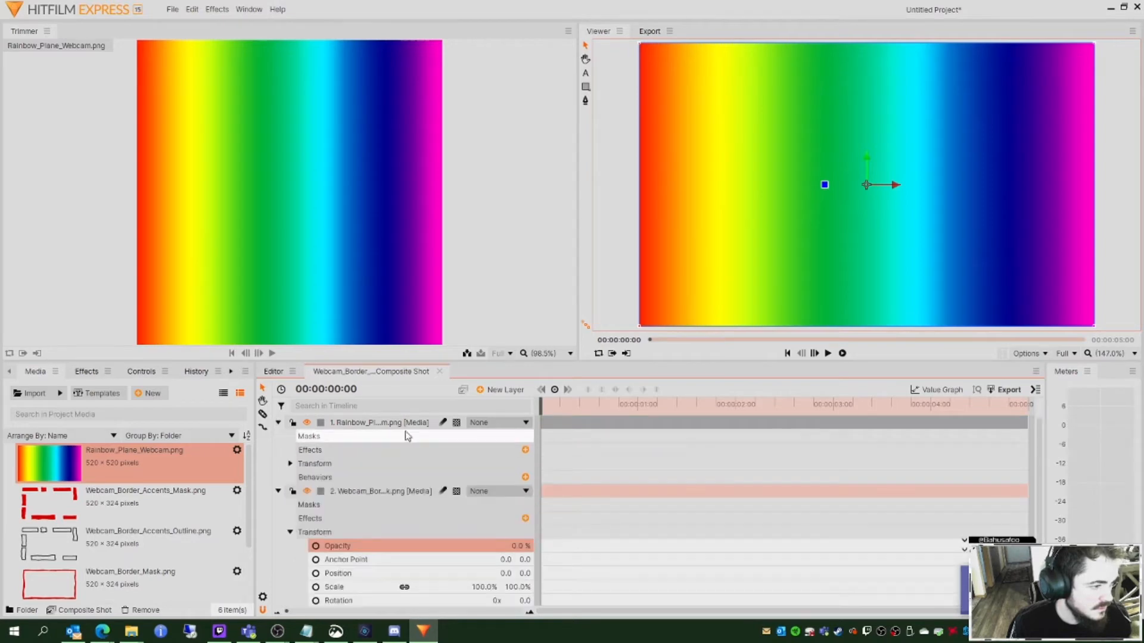
{"action": "left_click", "coordinate": [525, 450]}
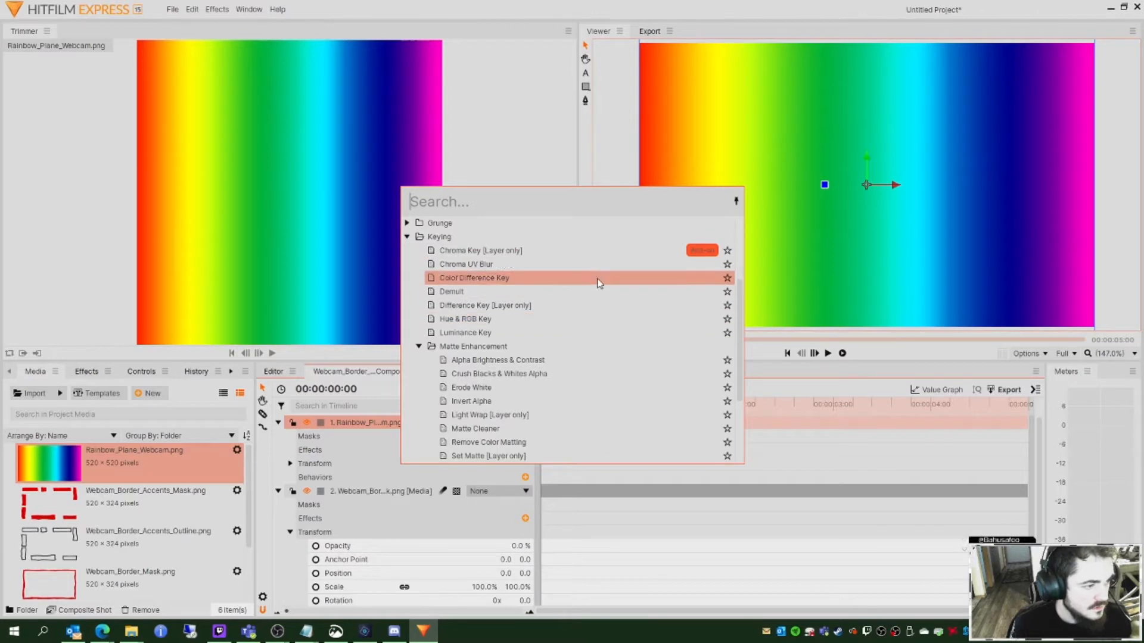
{"action": "scroll", "coordinate": [588, 357], "scroll_direction": "down", "scroll_amount": 1}
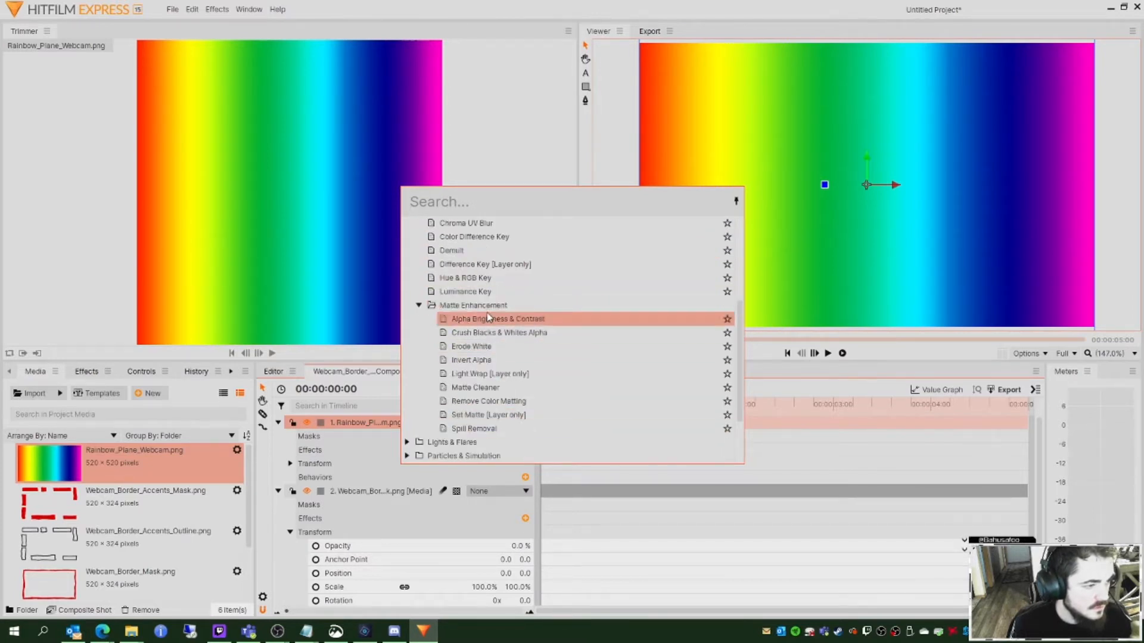
{"action": "scroll", "coordinate": [506, 384], "scroll_direction": "up", "scroll_amount": 3}
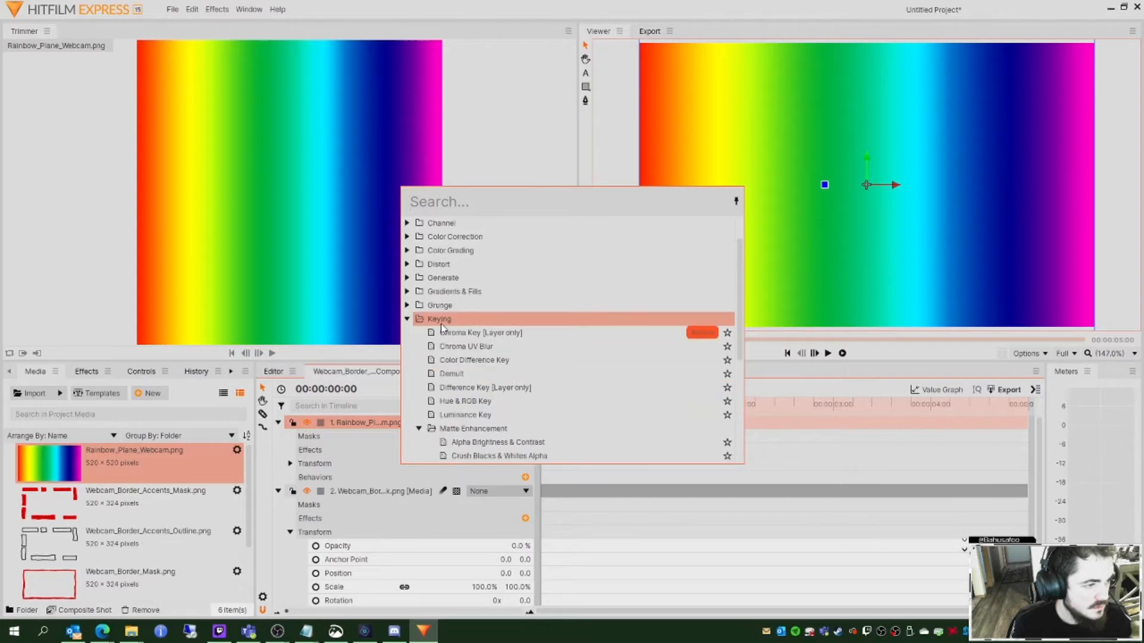
{"action": "scroll", "coordinate": [452, 333], "scroll_direction": "down", "scroll_amount": 2}
{"action": "scroll", "coordinate": [478, 348], "scroll_direction": "down", "scroll_amount": 3}
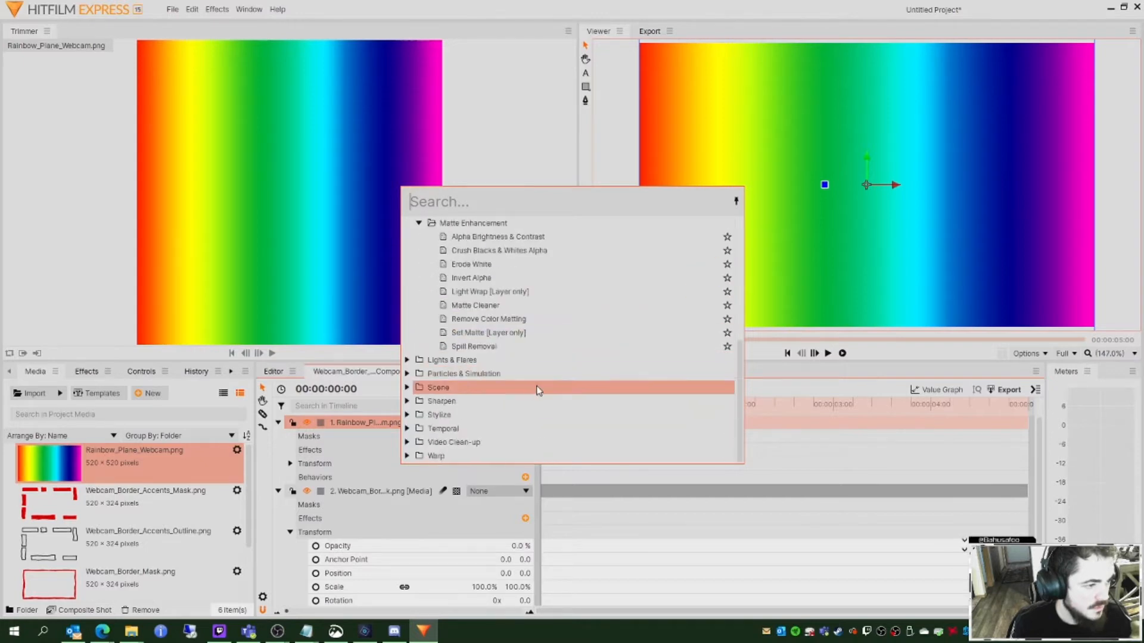
{"action": "left_click", "coordinate": [526, 334]}
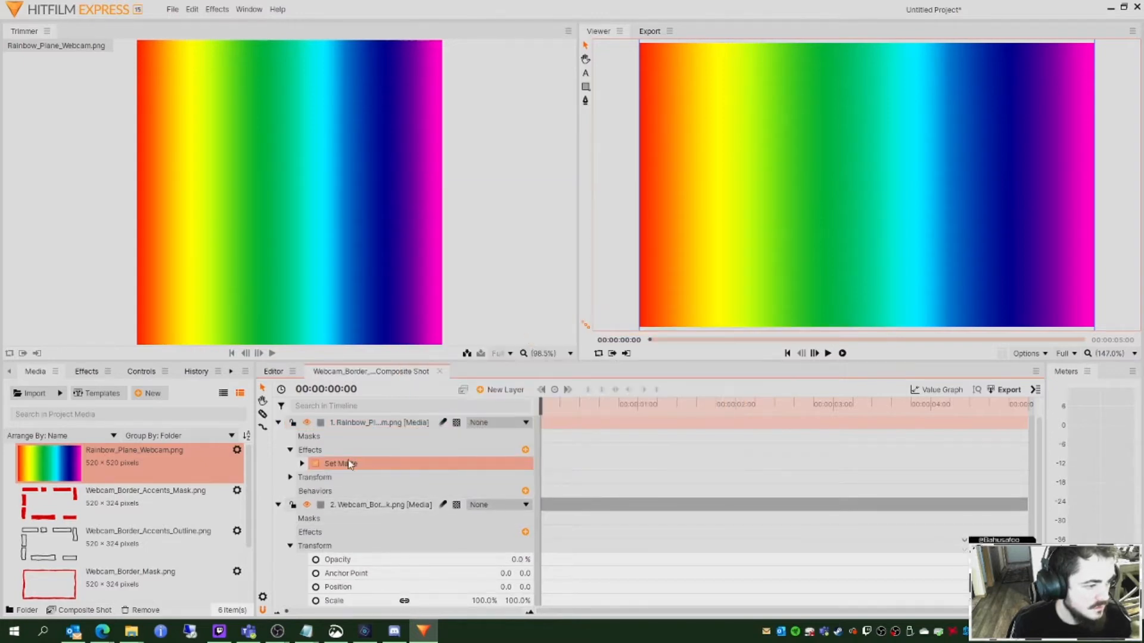
Step: Set the Set Matte source layer to Webcam_Border_Mask.png and collapse the effect and the mask layer
{"action": "left_click", "coordinate": [301, 464]}
{"action": "scroll", "coordinate": [436, 488], "scroll_direction": "down", "scroll_amount": 1}
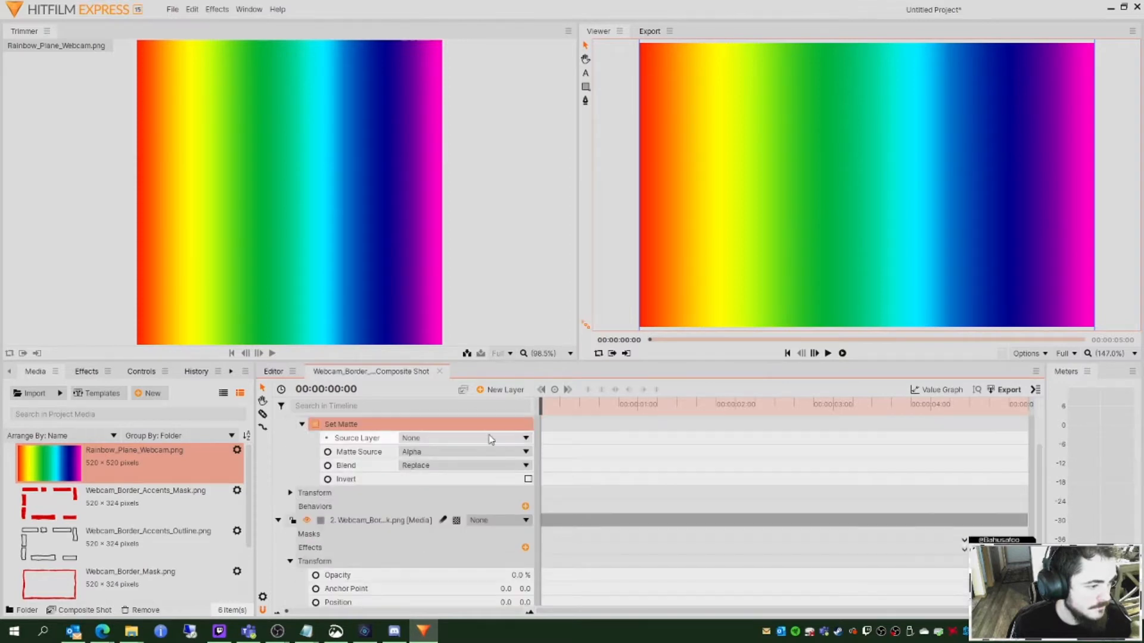
{"action": "left_click", "coordinate": [524, 439]}
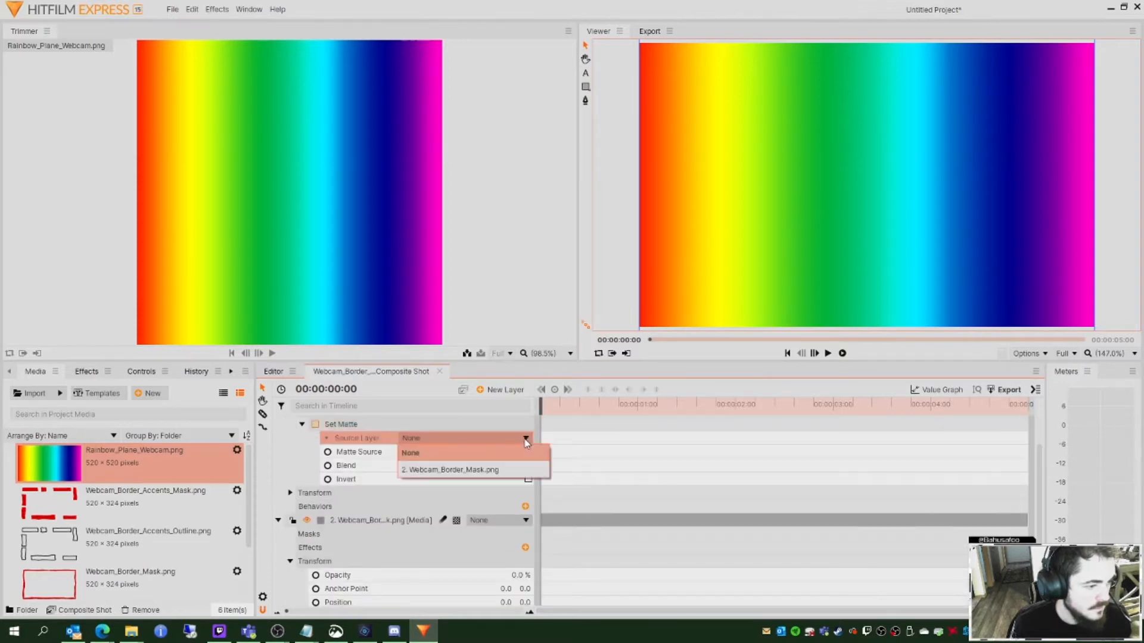
{"action": "left_click", "coordinate": [475, 470]}
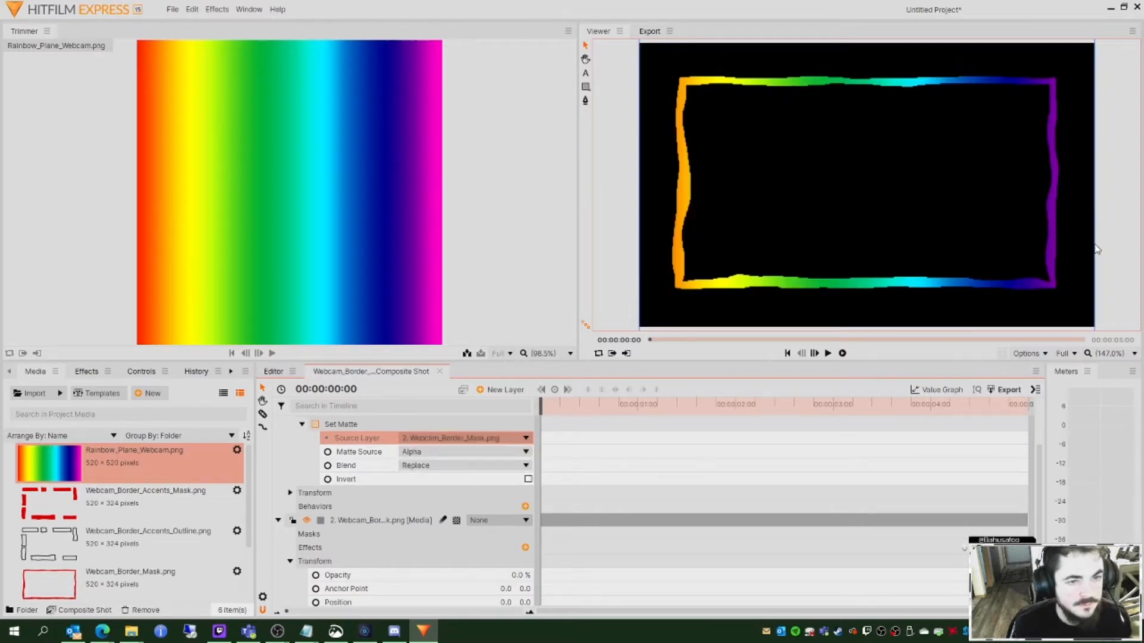
{"action": "left_click", "coordinate": [302, 424]}
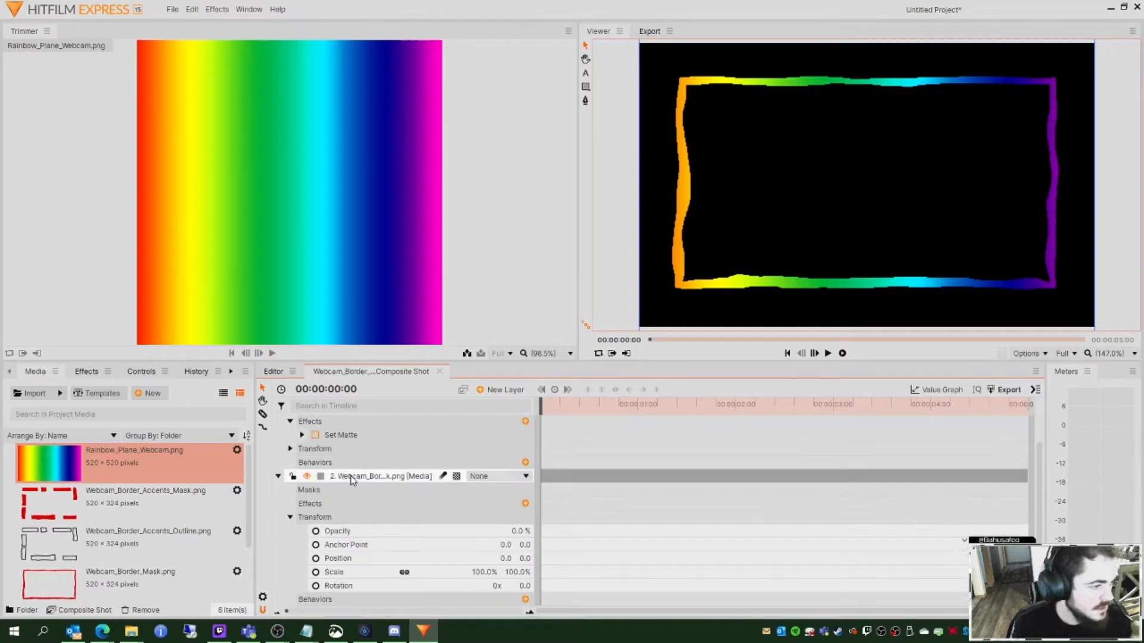
{"action": "left_click", "coordinate": [277, 476]}
Step: Add Webcam_Border_Outline.png as a layer above the rainbow plane
{"action": "scroll", "coordinate": [119, 554], "scroll_direction": "down", "scroll_amount": 2}
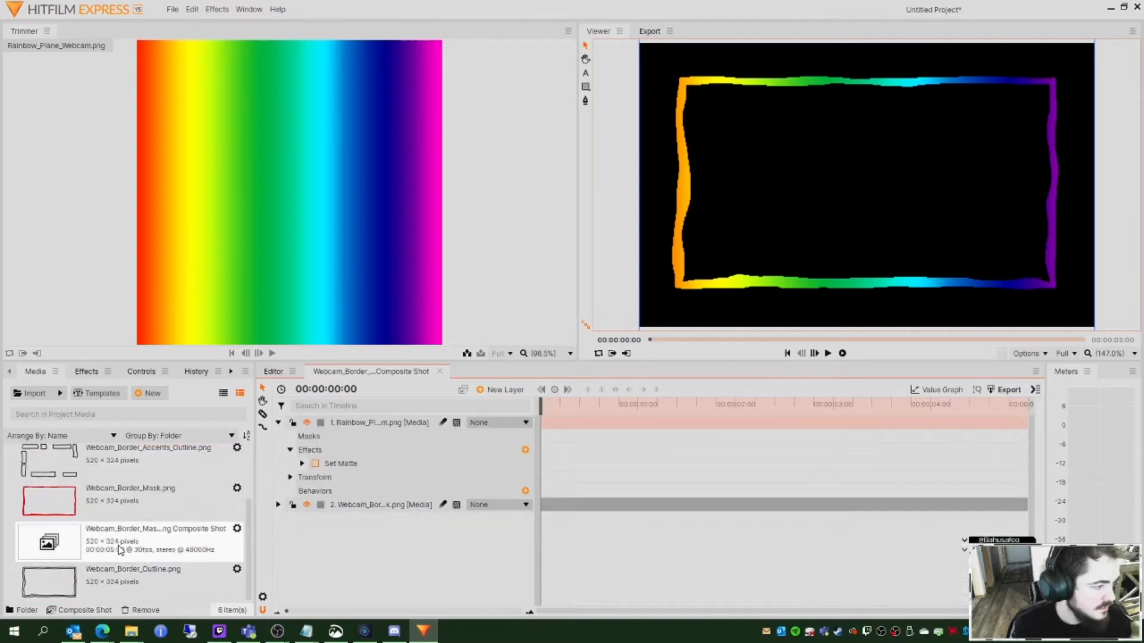
{"action": "left_click_drag", "start_coordinate": [117, 581], "coordinate": [786, 273]}
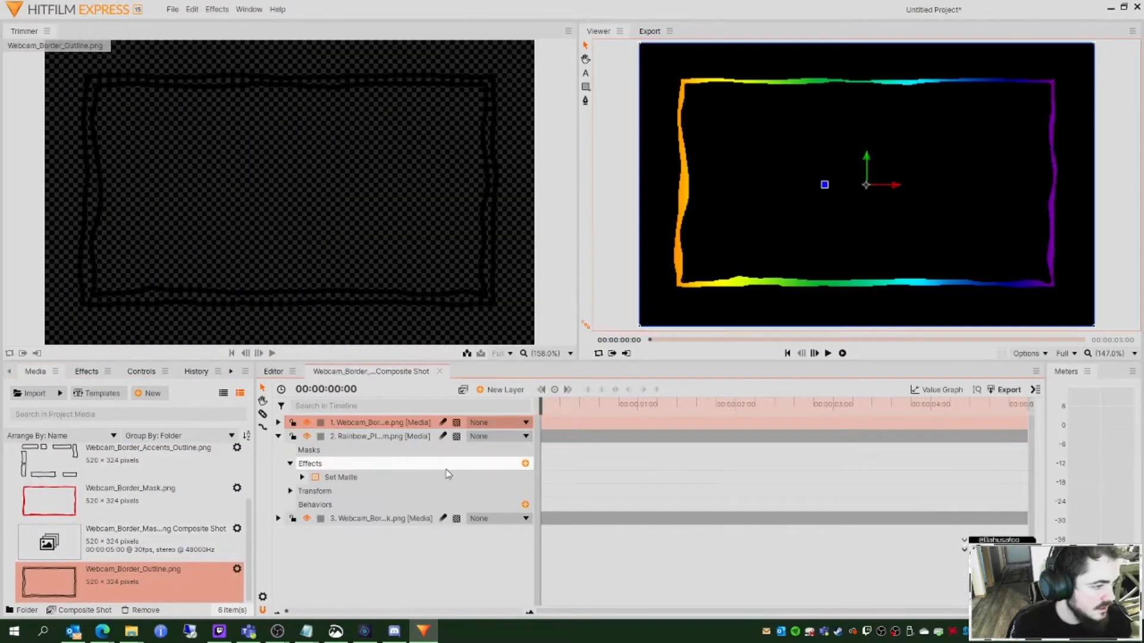
{"action": "left_click", "coordinate": [334, 438]}
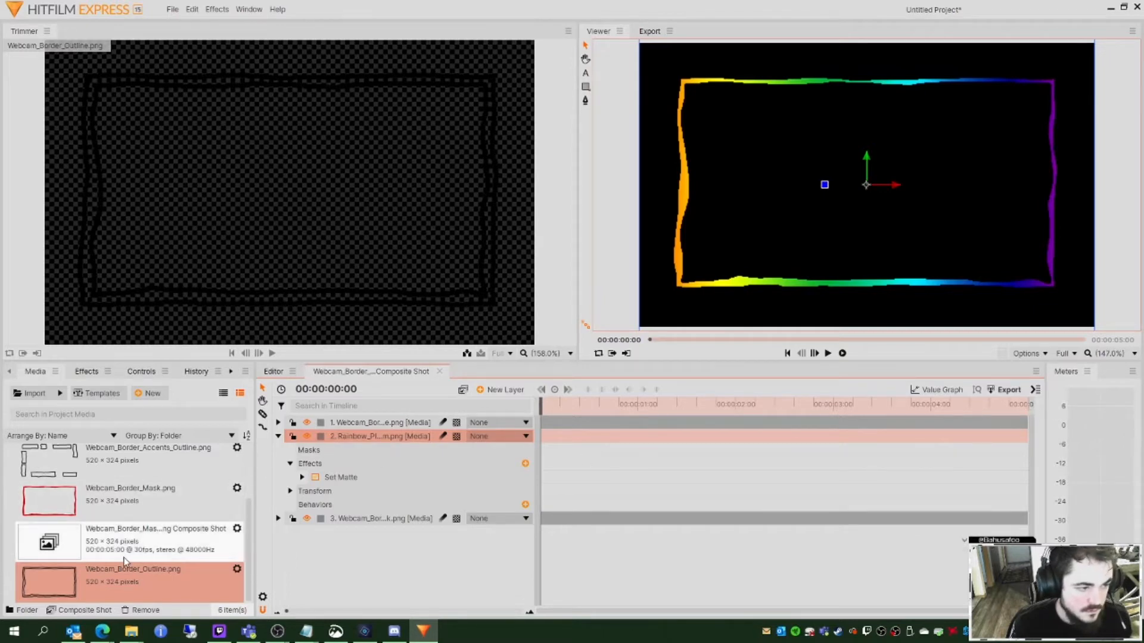
Step: Set the duration of the webcam border mask composite shot to 00:00:10:00
{"action": "right_click", "coordinate": [137, 540]}
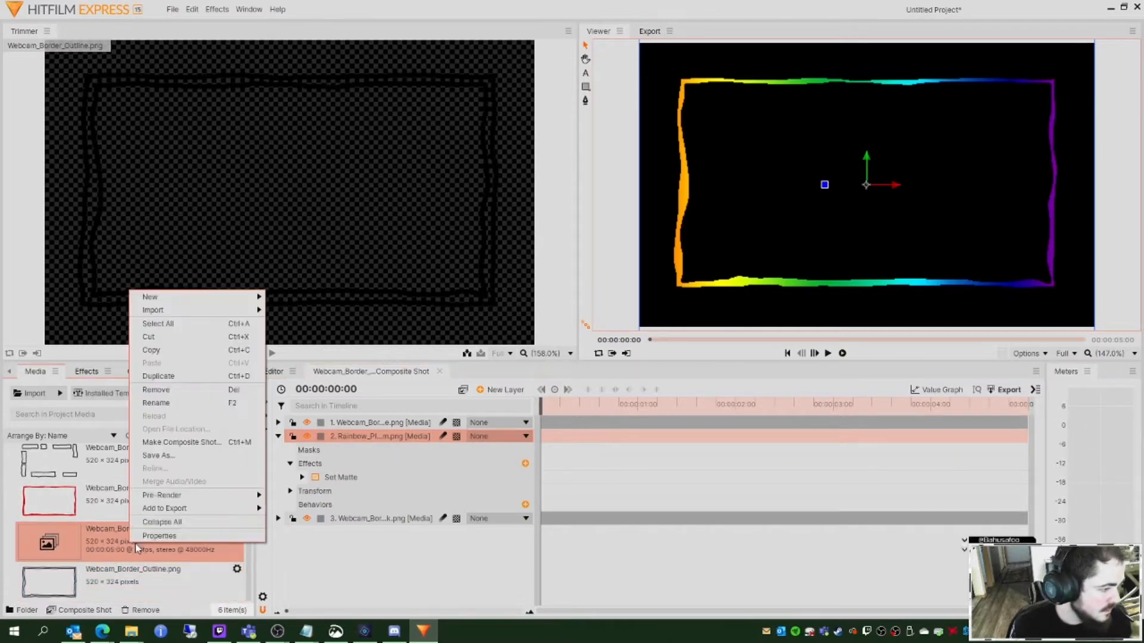
{"action": "left_click", "coordinate": [195, 536]}
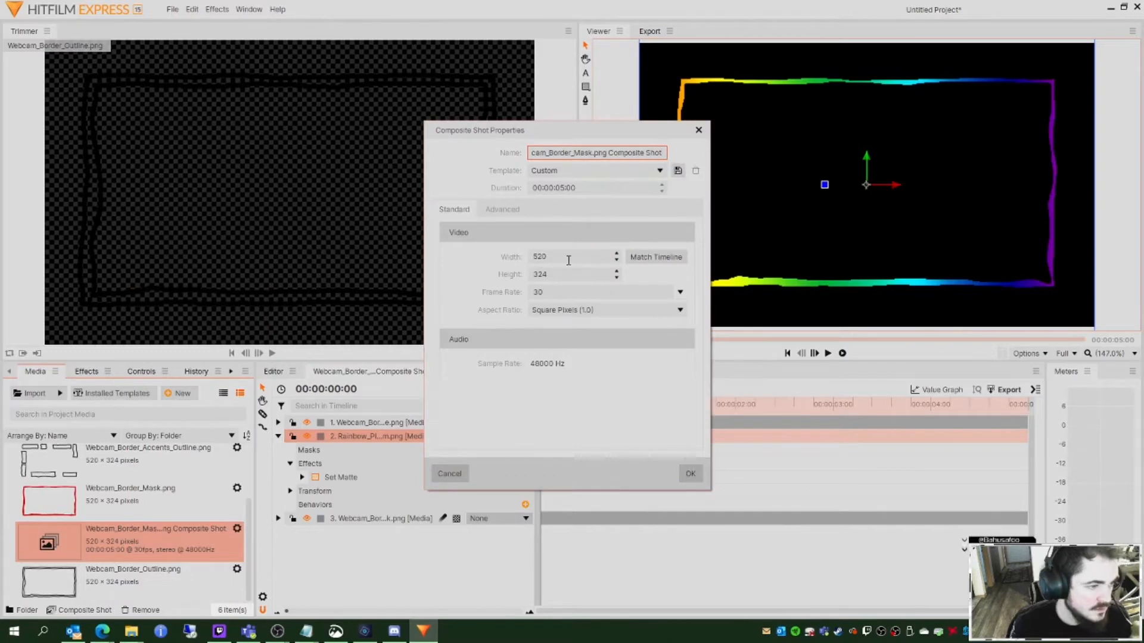
{"action": "left_click", "coordinate": [560, 187]}
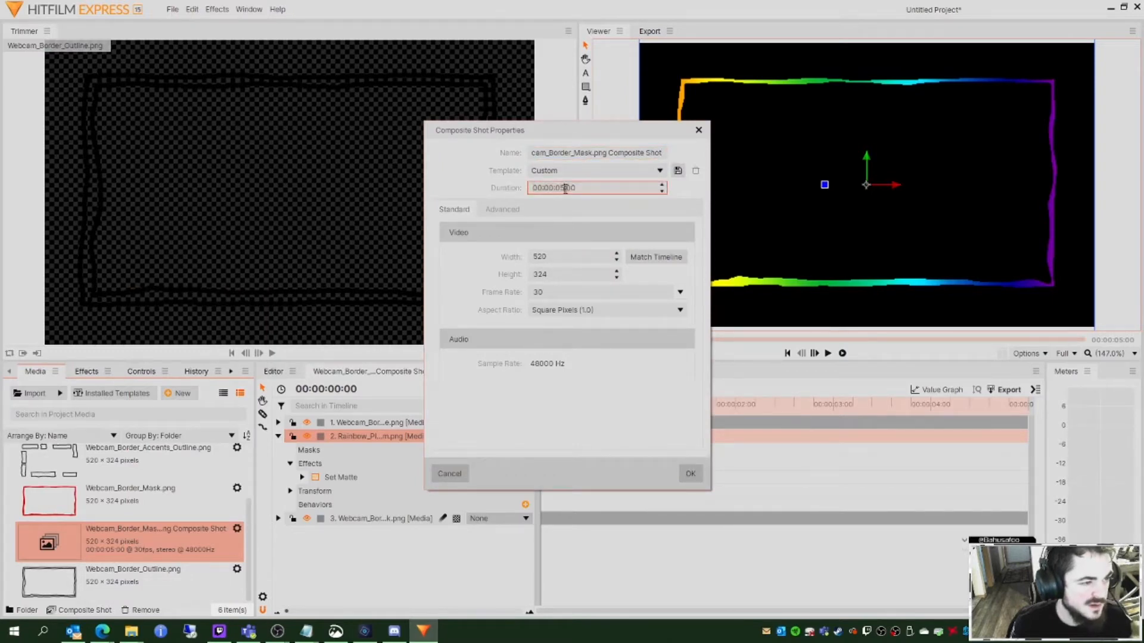
{"action": "type", "text": "10"}
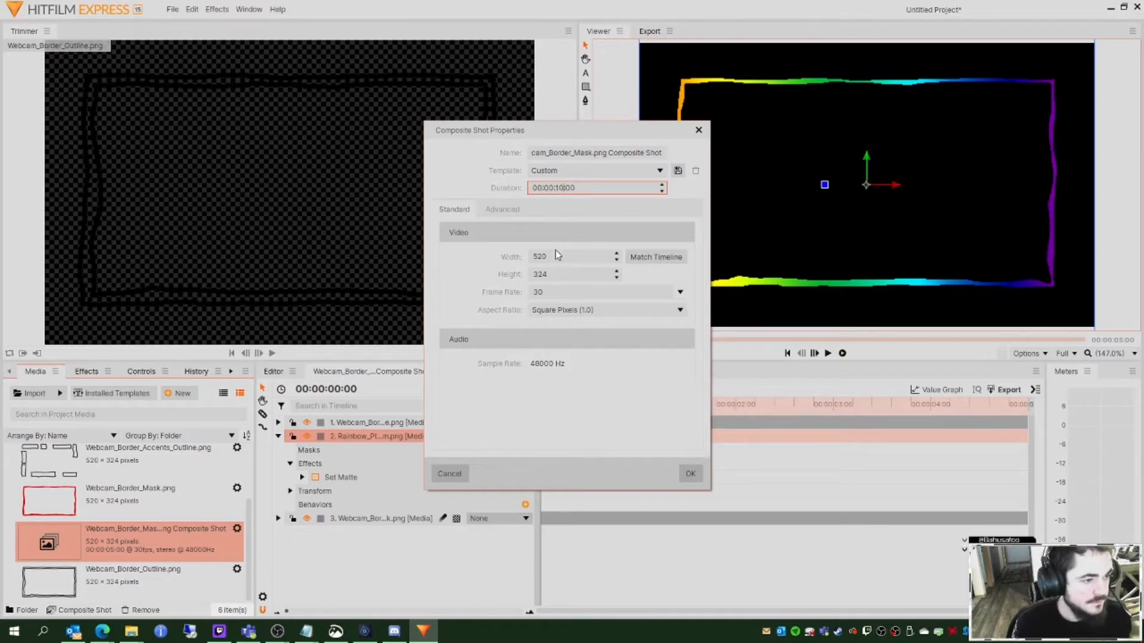
{"action": "left_click", "coordinate": [689, 474]}
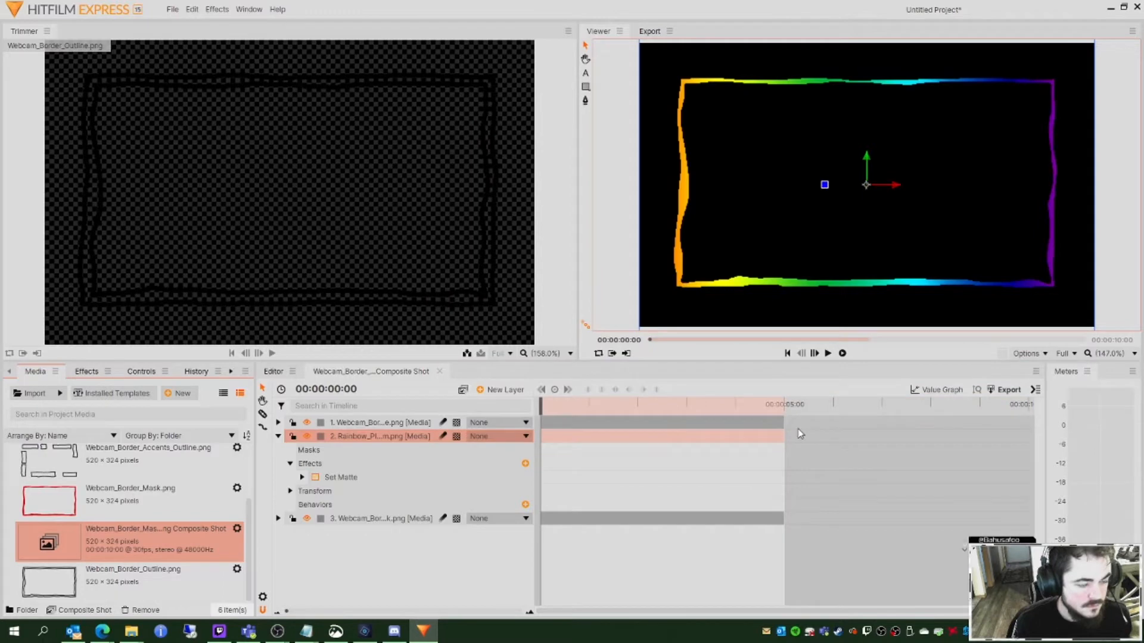
Step: Extend the outline, rainbow plane and border mask layers to the end of the composite shot
{"action": "mouse_move", "coordinate": [784, 410]}
{"action": "left_mouse_down"}
{"action": "mouse_move", "coordinate": [1012, 411]}
{"action": "mouse_move", "coordinate": [1019, 423]}
{"action": "left_mouse_up"}
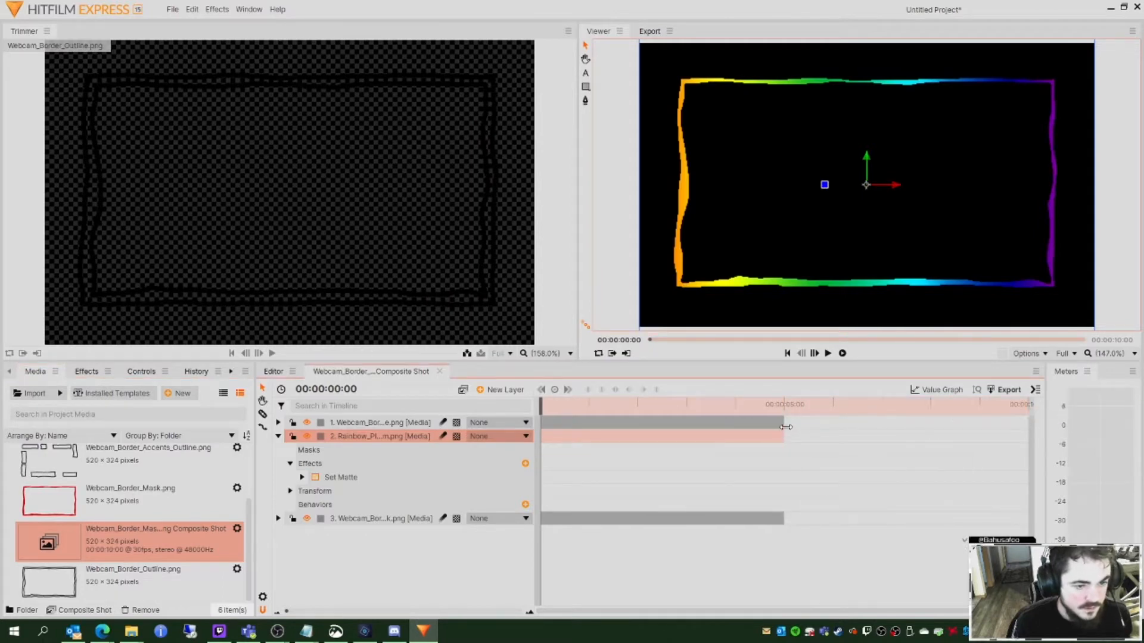
{"action": "left_click_drag", "start_coordinate": [786, 427], "coordinate": [1026, 428]}
{"action": "left_click_drag", "start_coordinate": [784, 436], "coordinate": [1026, 439]}
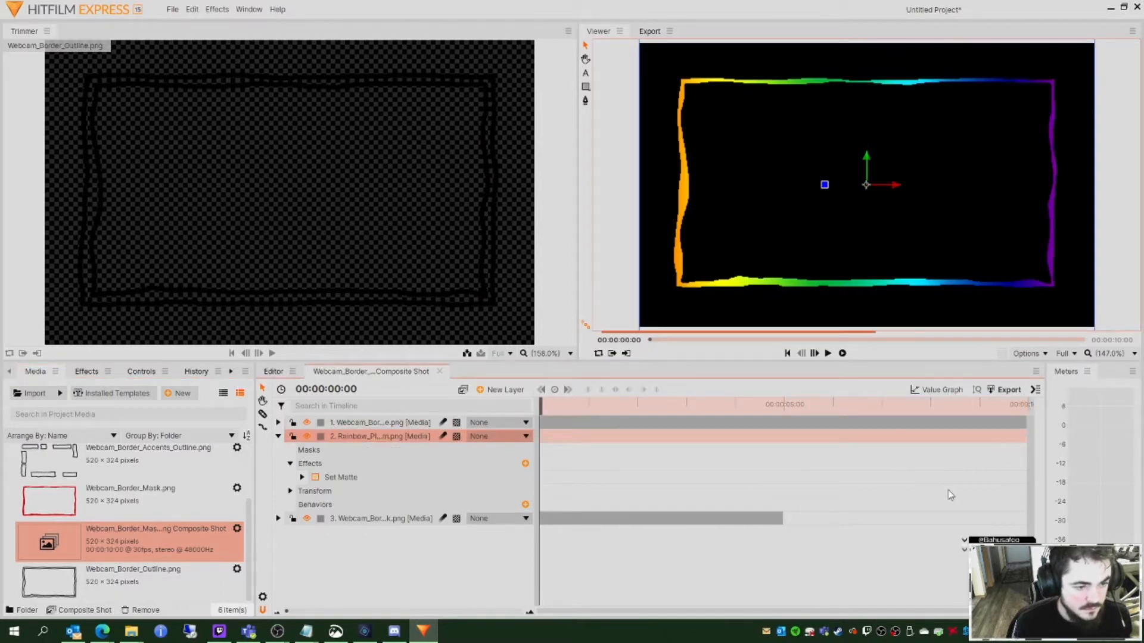
{"action": "left_click_drag", "start_coordinate": [782, 519], "coordinate": [1026, 519]}
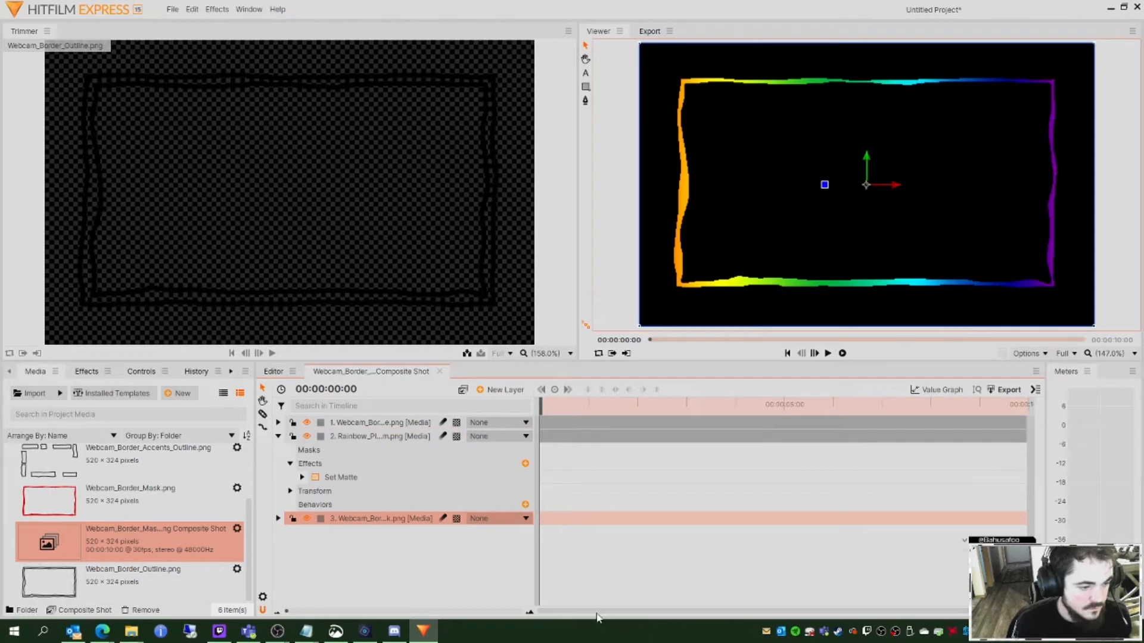
Step: Widen the composite shot timeline and its layer name column until the full layer names fit
{"action": "left_click", "coordinate": [371, 438]}
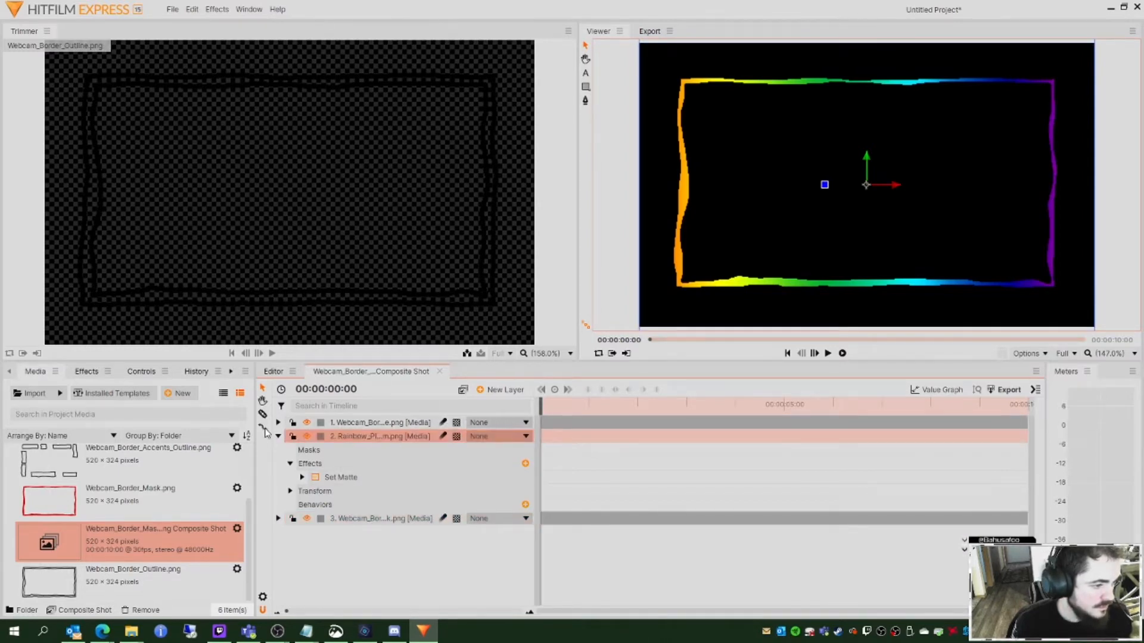
{"action": "left_click_drag", "start_coordinate": [252, 428], "coordinate": [168, 427]}
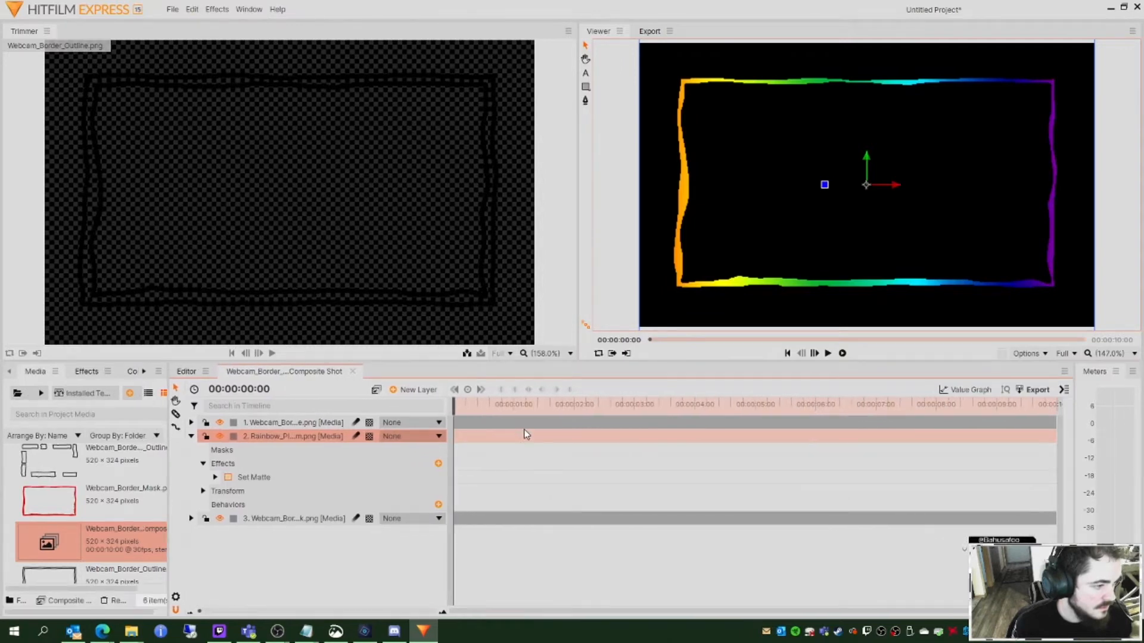
{"action": "left_click", "coordinate": [457, 423]}
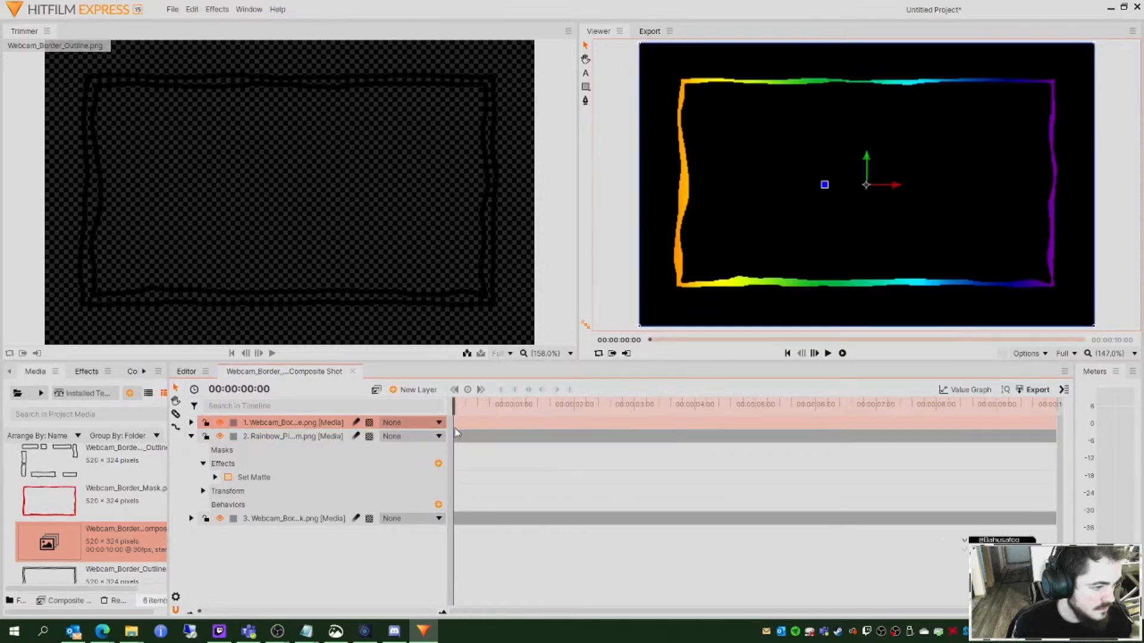
{"action": "left_click_drag", "start_coordinate": [455, 437], "coordinate": [503, 459]}
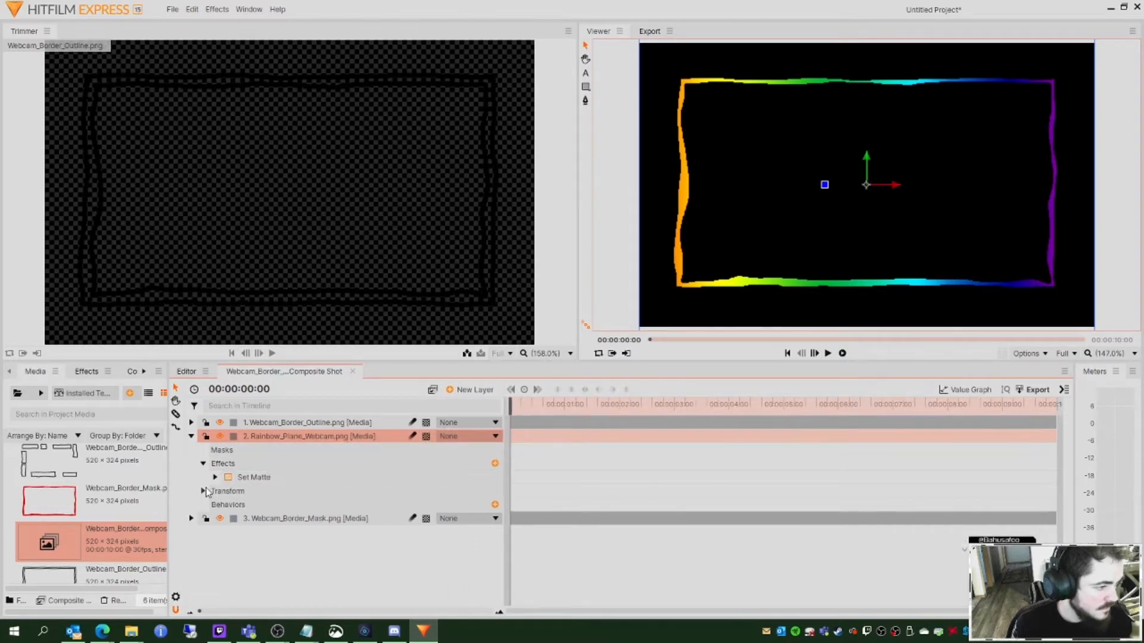
Step: Keyframe the rainbow plane layer's rotation from 0 at the start to one full turn at 00:00:09:29
{"action": "left_click", "coordinate": [203, 492]}
{"action": "left_click", "coordinate": [371, 560]}
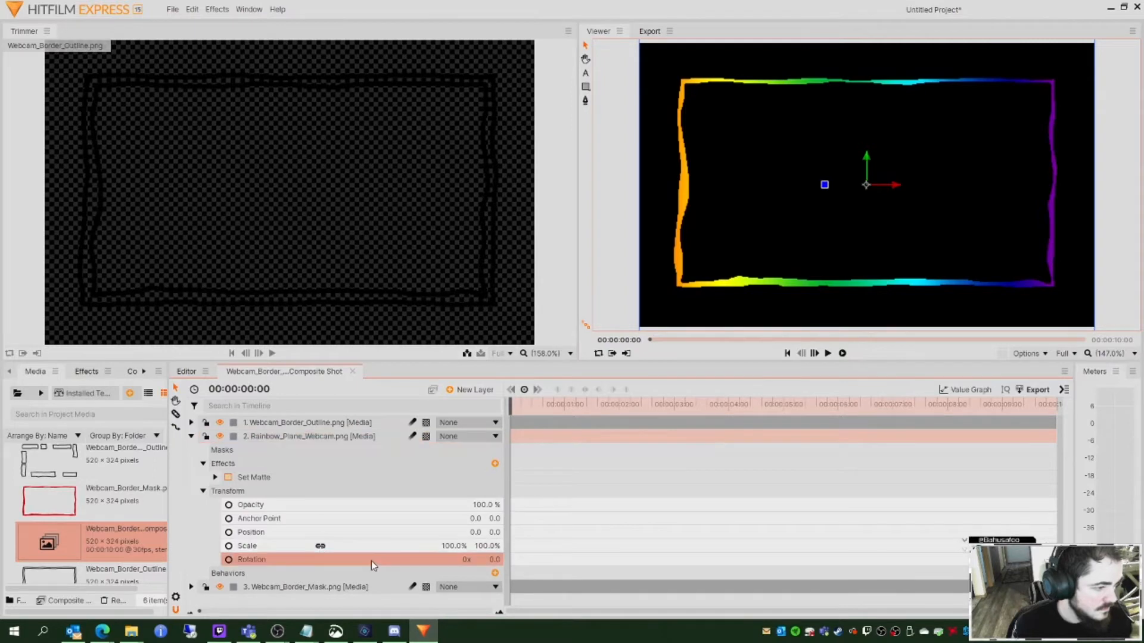
{"action": "left_click", "coordinate": [228, 561]}
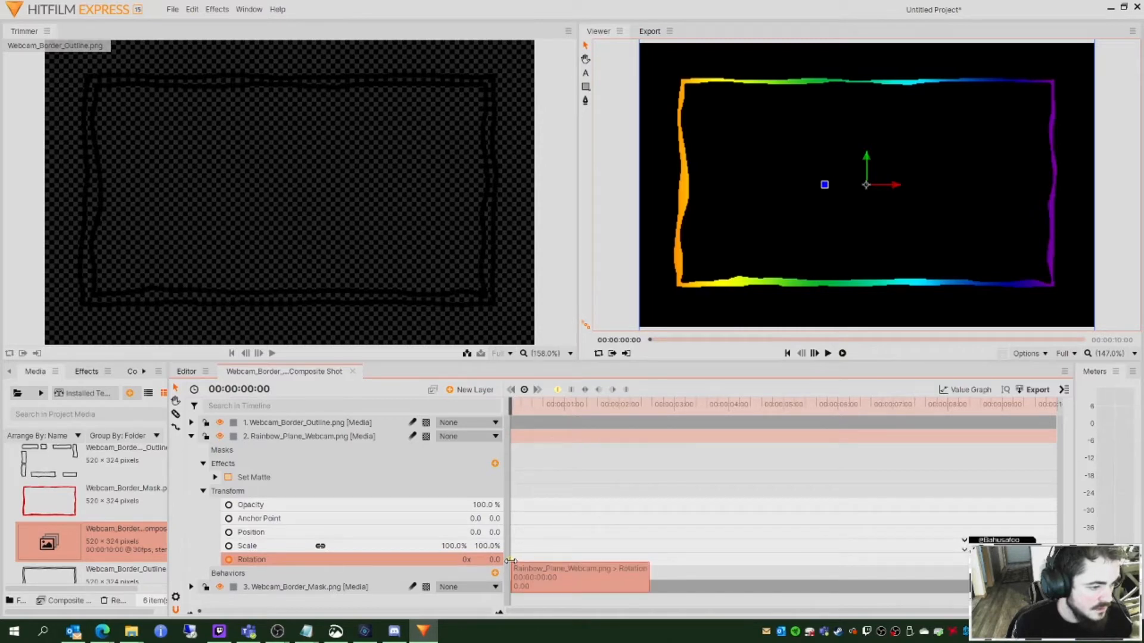
{"action": "left_click_drag", "start_coordinate": [508, 413], "coordinate": [1070, 411]}
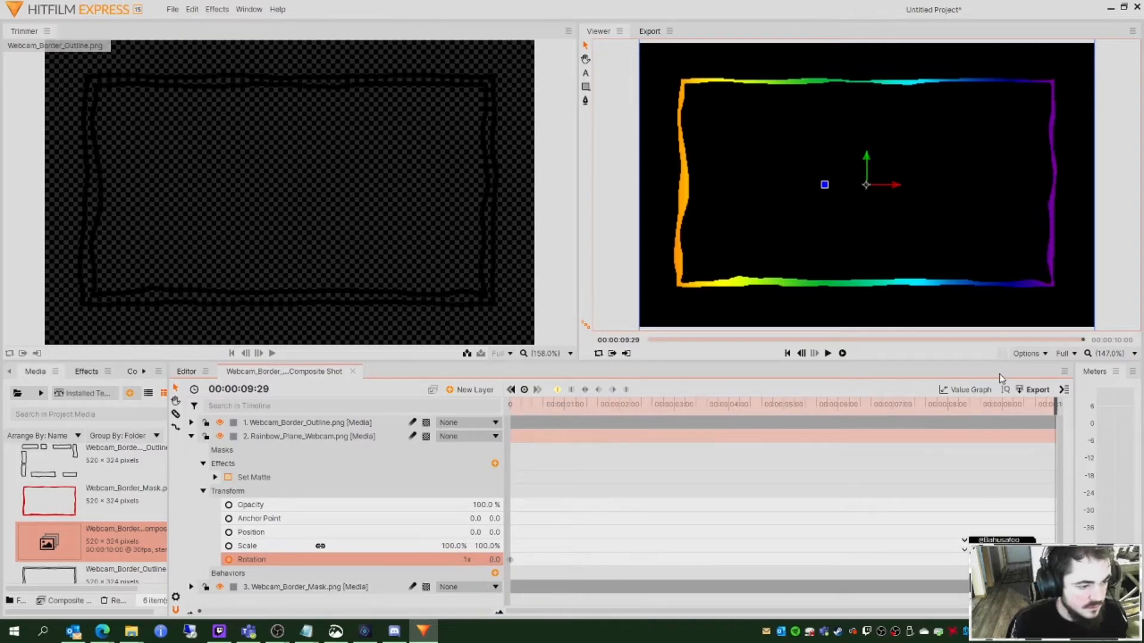
Step: Preview the rainbow plane's rotation across the timeline and scale the layer down to 95.8%, ending at the first frame
{"action": "left_click_drag", "start_coordinate": [1058, 403], "coordinate": [492, 433]}
{"action": "left_click_drag", "start_coordinate": [509, 428], "coordinate": [1069, 470]}
{"action": "scroll", "coordinate": [894, 251], "scroll_direction": "down", "scroll_amount": 2}
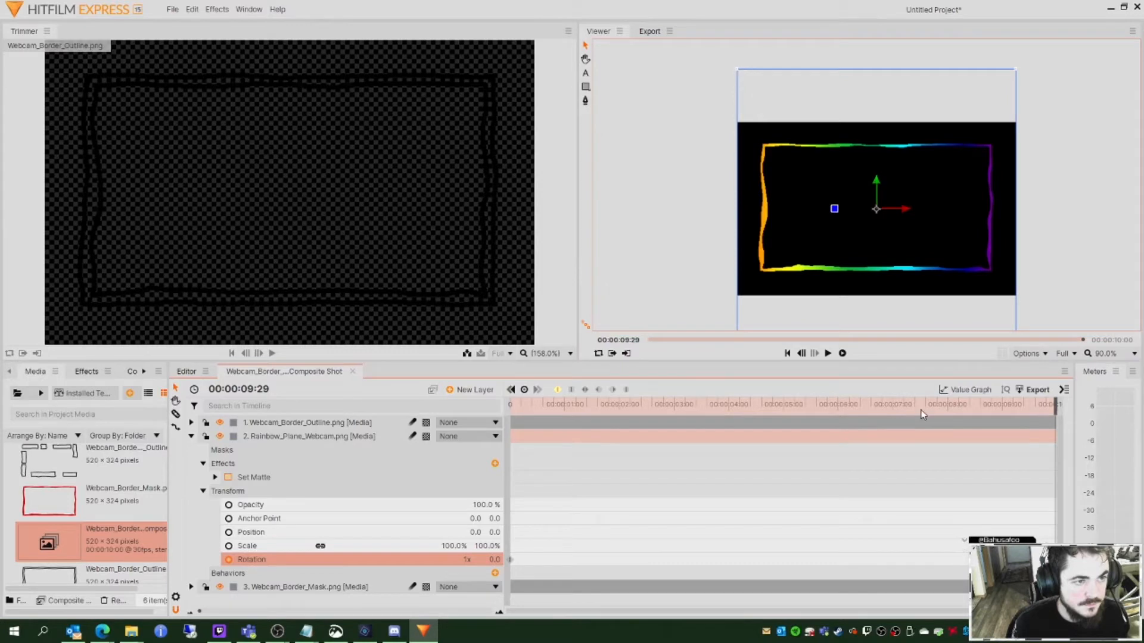
{"action": "left_click_drag", "start_coordinate": [1055, 408], "coordinate": [1006, 417]}
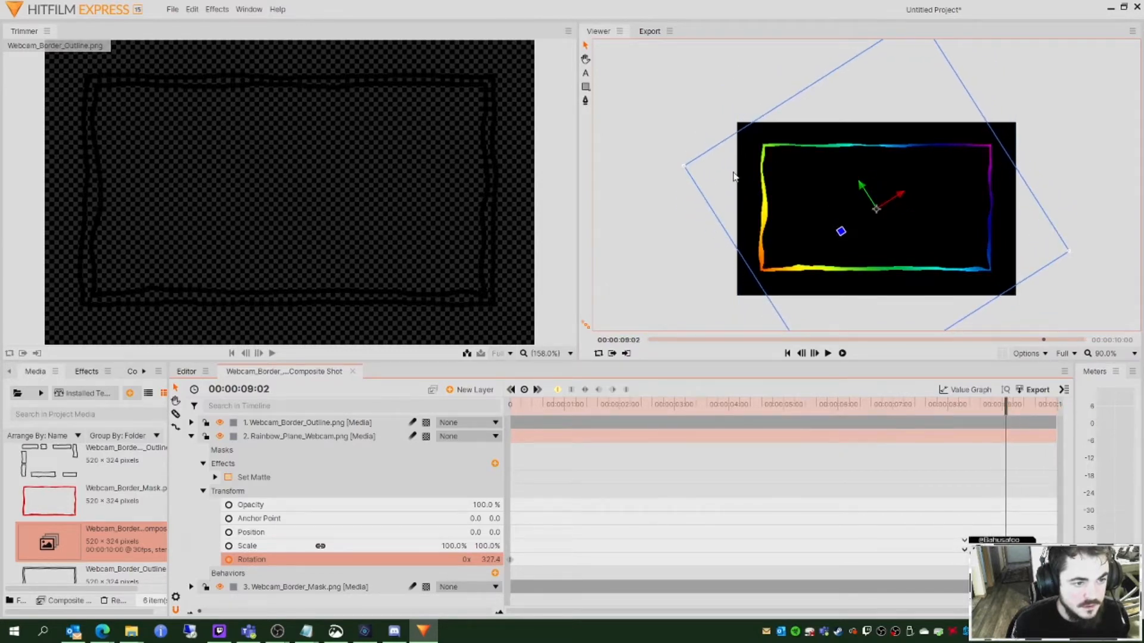
{"action": "left_click_drag", "start_coordinate": [684, 168], "coordinate": [692, 169]}
{"action": "left_click_drag", "start_coordinate": [1004, 406], "coordinate": [521, 428]}
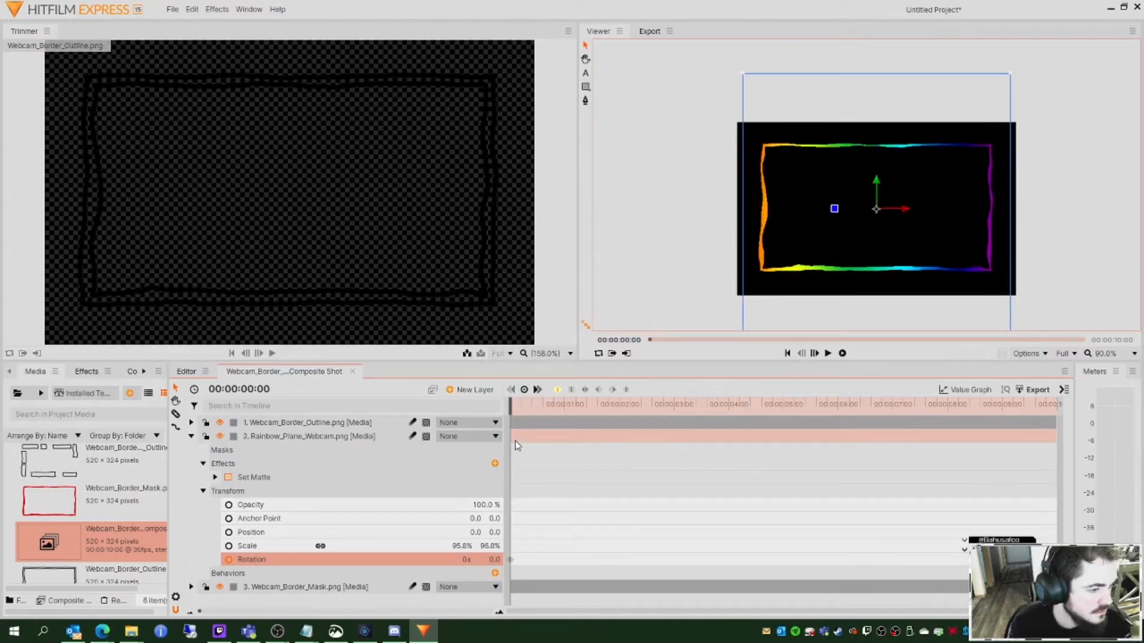
Step: Collapse the rainbow plane layer and add Webcam_Border_Accents_Mask.png on top of the stack with Webcam_Border_Accents_Outline.png above it
{"action": "left_click", "coordinate": [203, 491]}
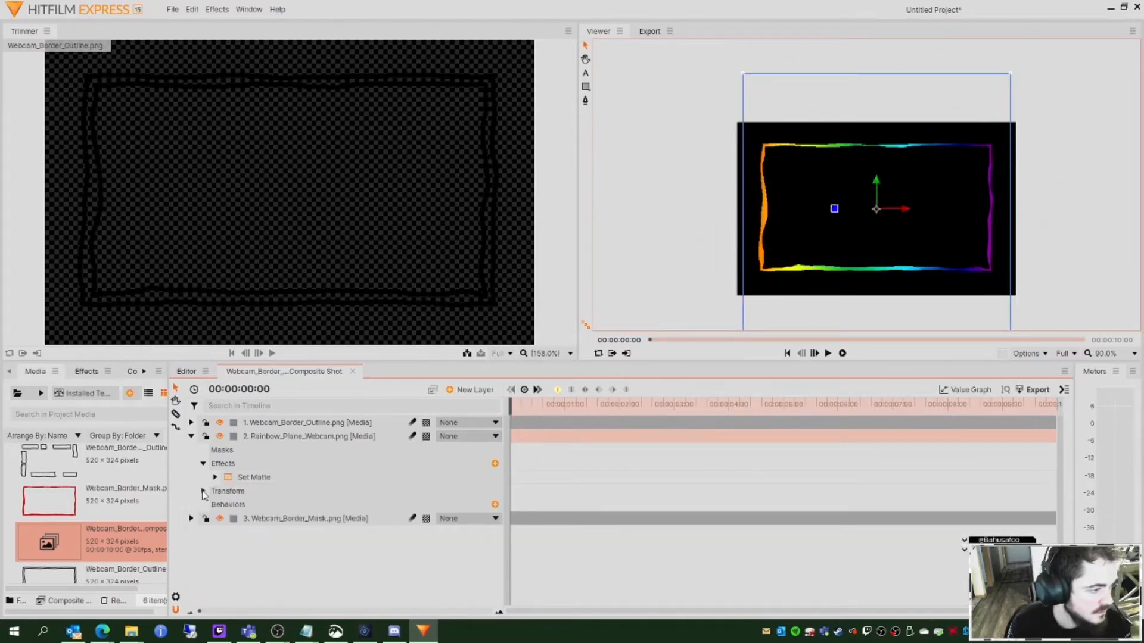
{"action": "left_click", "coordinate": [192, 436]}
{"action": "scroll", "coordinate": [111, 518], "scroll_direction": "up", "scroll_amount": 2}
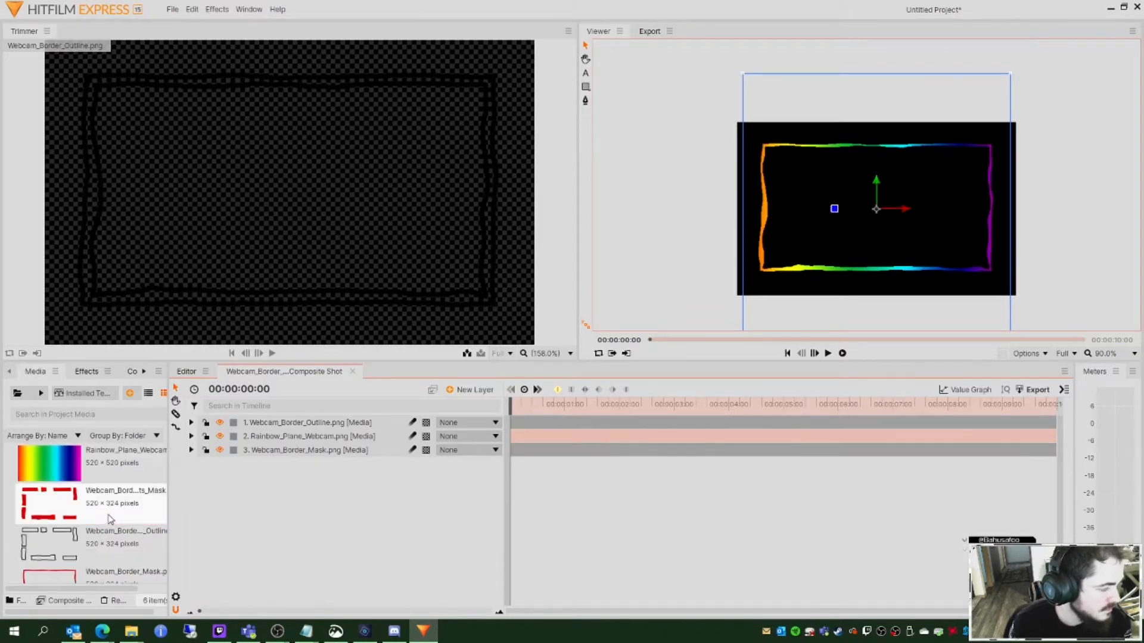
{"action": "left_click_drag", "start_coordinate": [89, 503], "coordinate": [247, 423]}
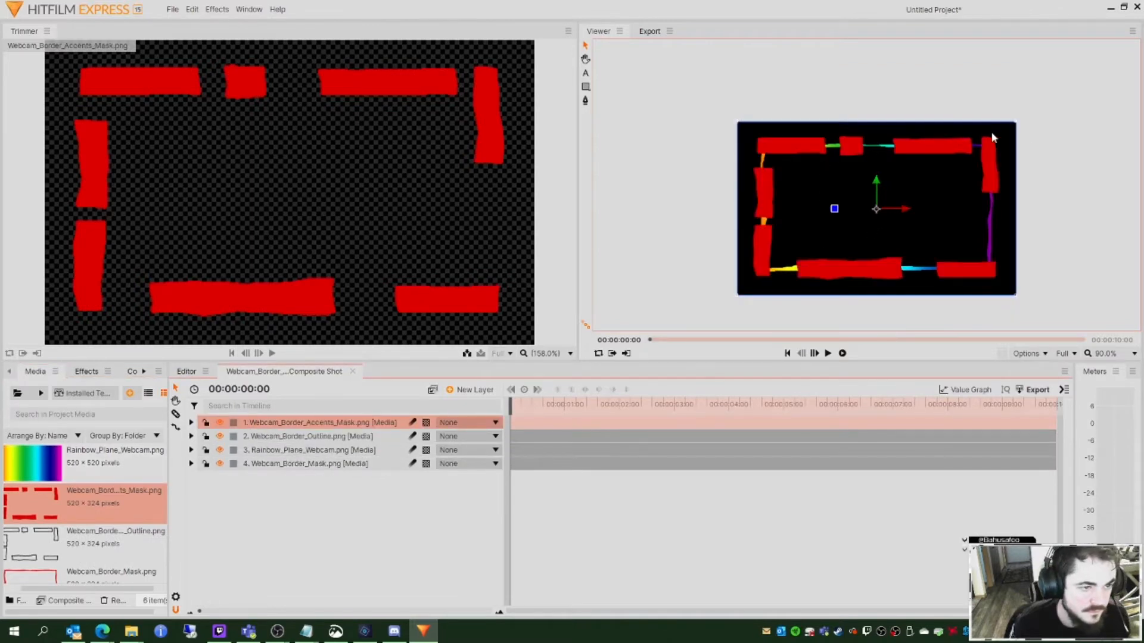
{"action": "left_click_drag", "start_coordinate": [98, 560], "coordinate": [233, 423]}
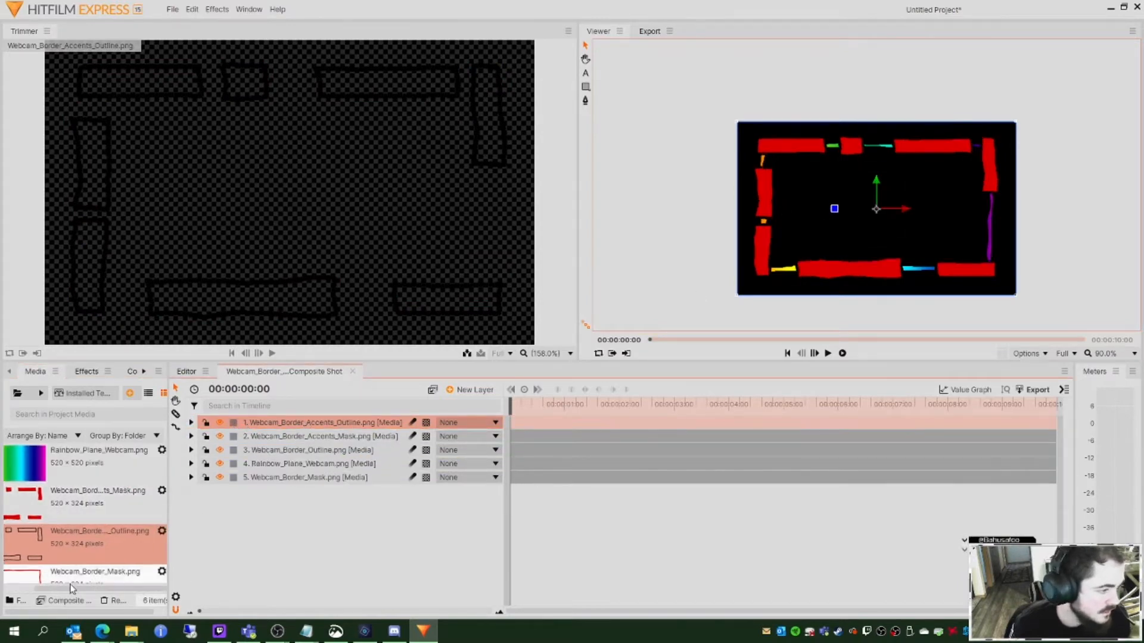
Step: Set the opacity of the Webcam_Border_Accents_Mask.png layer to 0%
{"action": "left_click_drag", "start_coordinate": [121, 590], "coordinate": [73, 591]}
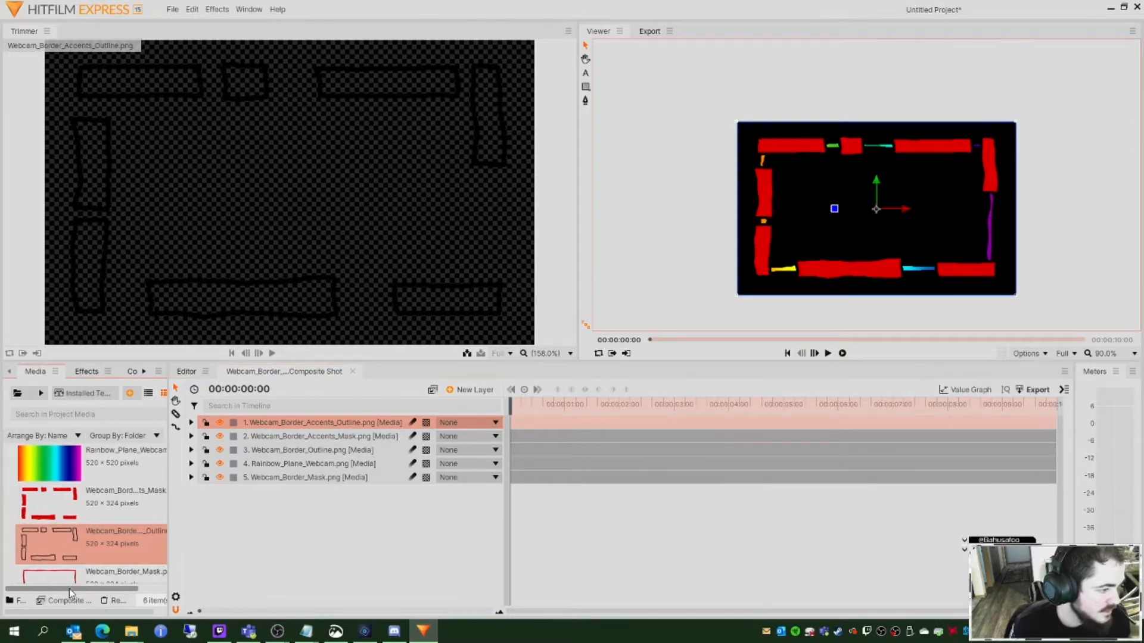
{"action": "left_click", "coordinate": [129, 503]}
{"action": "left_click", "coordinate": [191, 436]}
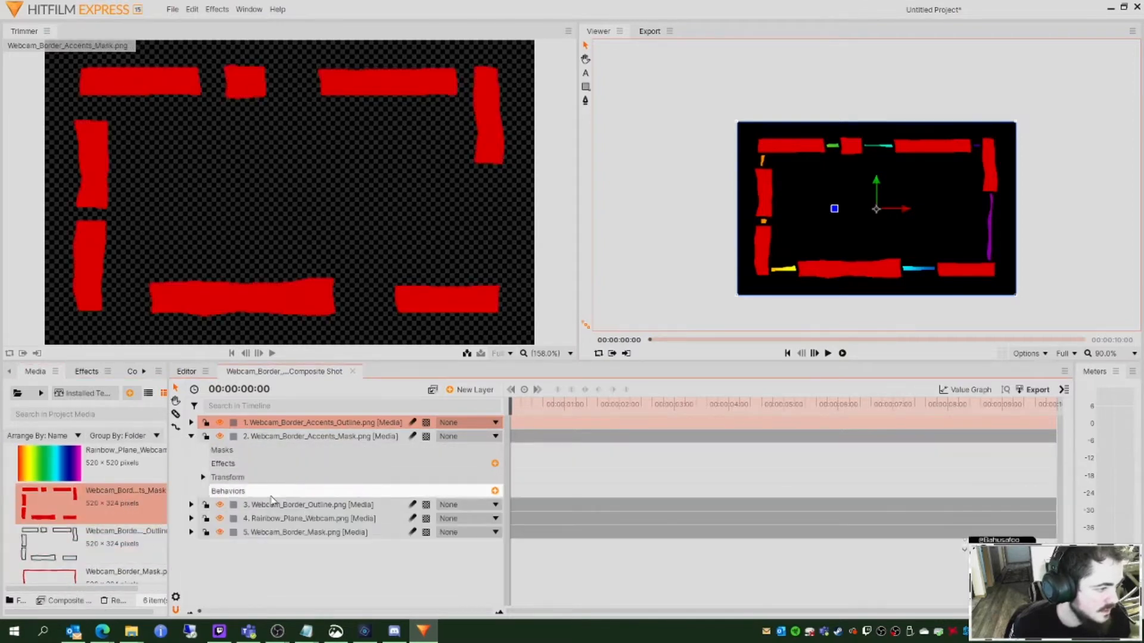
{"action": "left_click", "coordinate": [203, 478]}
{"action": "left_click_drag", "start_coordinate": [486, 493], "coordinate": [426, 493]}
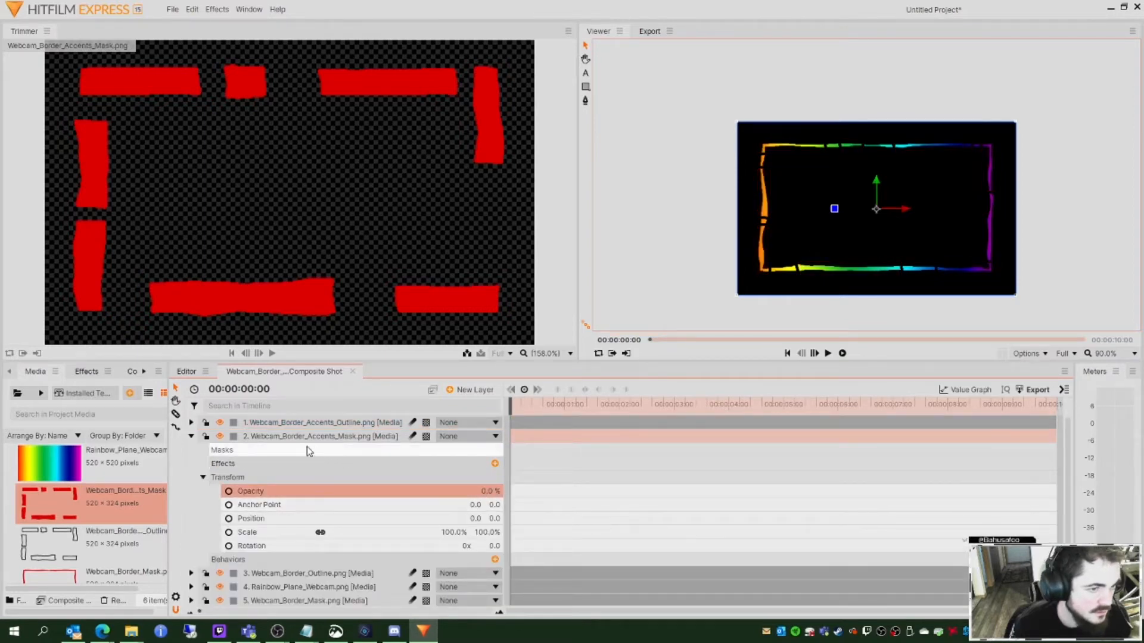
Step: Add Rainbow_Plane_Webcam.png between the accents outline and accents mask layers and apply the Set Matte effect to it
{"action": "left_click", "coordinate": [110, 467]}
{"action": "left_click_drag", "start_coordinate": [85, 470], "coordinate": [266, 430]}
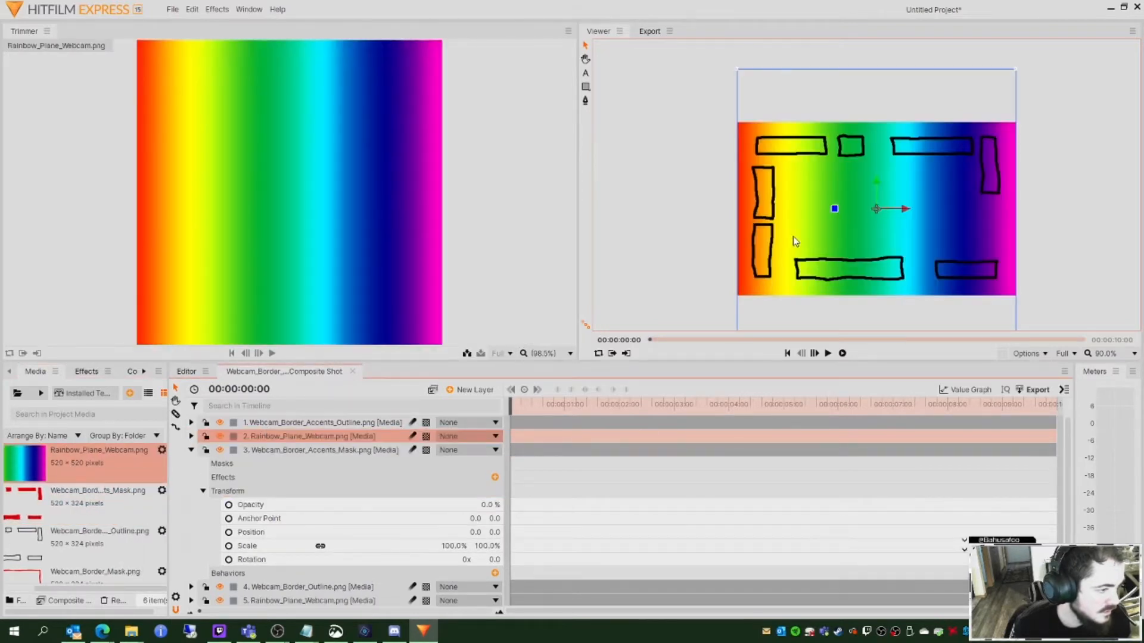
{"action": "left_click", "coordinate": [191, 437]}
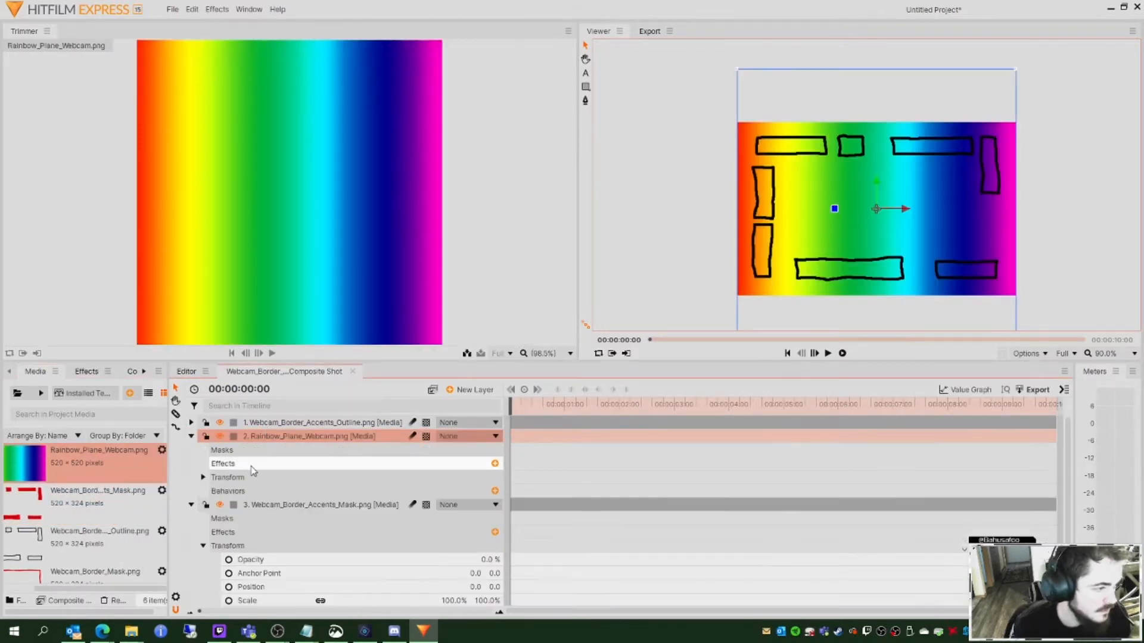
{"action": "left_click", "coordinate": [494, 464]}
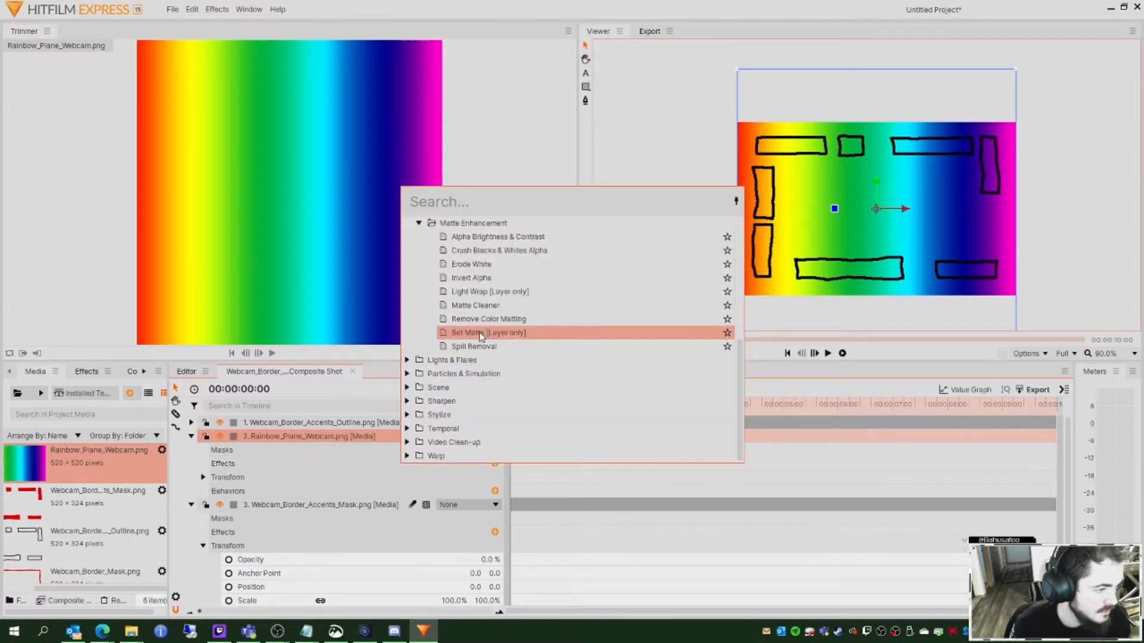
{"action": "scroll", "coordinate": [501, 275], "scroll_direction": "up", "scroll_amount": 2}
{"action": "scroll", "coordinate": [502, 280], "scroll_direction": "up", "scroll_amount": 3}
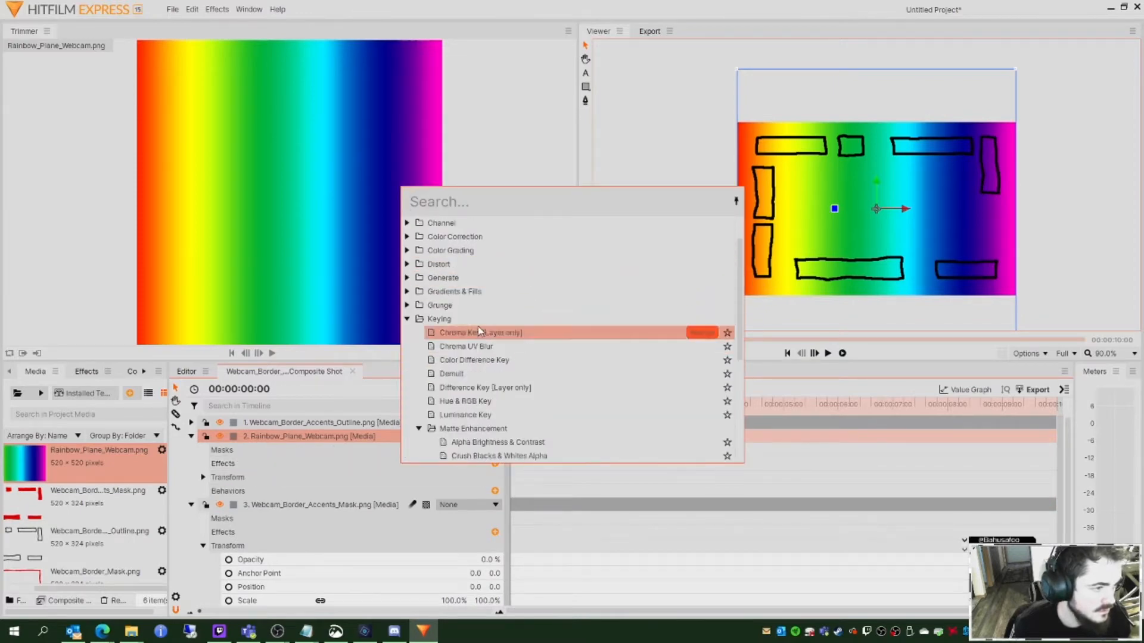
{"action": "scroll", "coordinate": [515, 340], "scroll_direction": "down", "scroll_amount": 2}
{"action": "scroll", "coordinate": [522, 360], "scroll_direction": "down", "scroll_amount": 2}
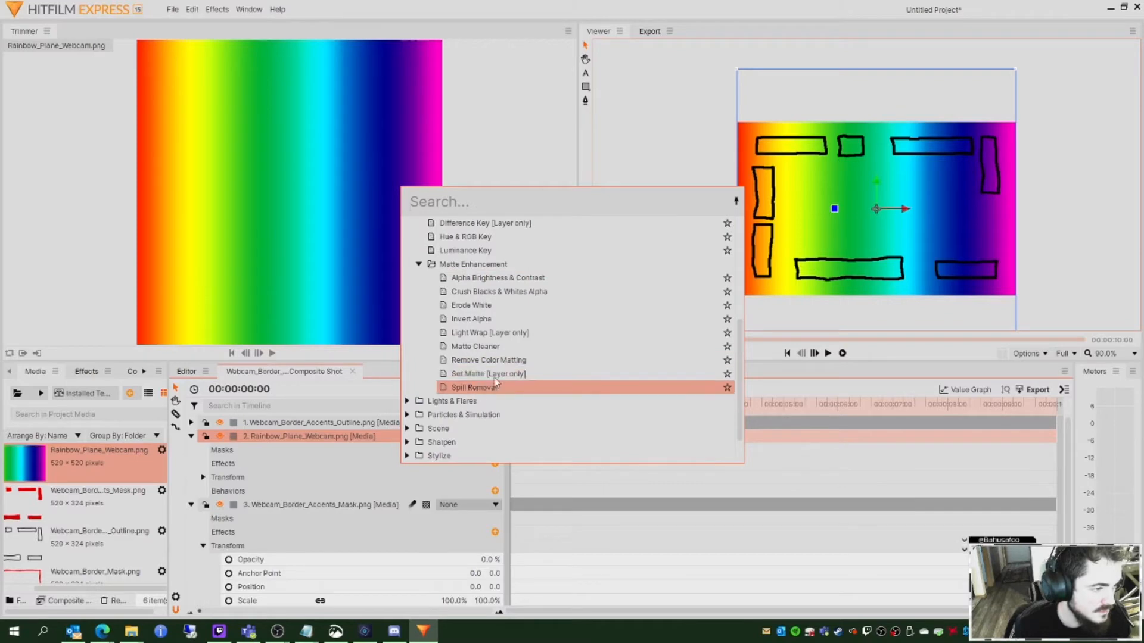
{"action": "left_click", "coordinate": [491, 374]}
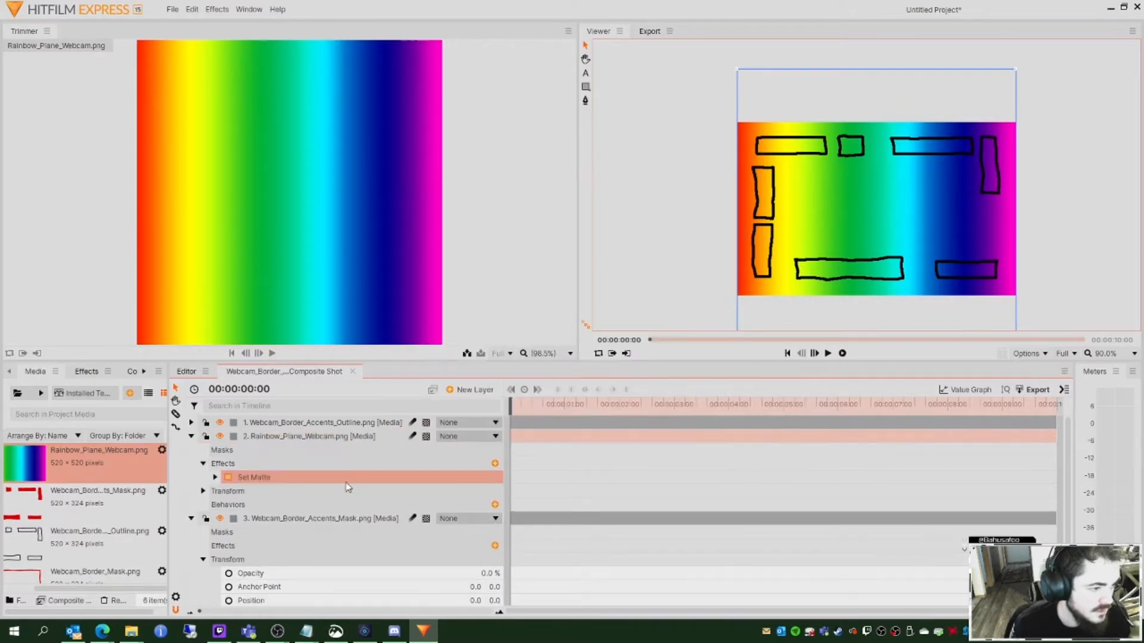
Step: Set the Set Matte source layer of the new rainbow plane to Webcam_Border_Accents_Mask.png and collapse its effects
{"action": "left_click", "coordinate": [215, 477]}
{"action": "left_click", "coordinate": [476, 492]}
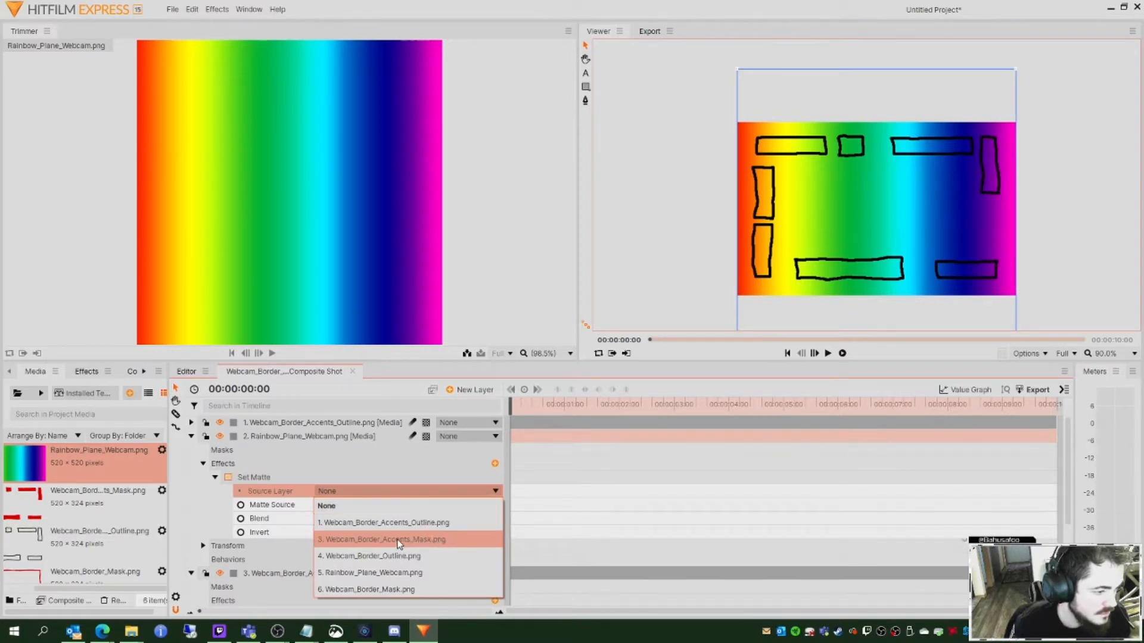
{"action": "left_click", "coordinate": [435, 540]}
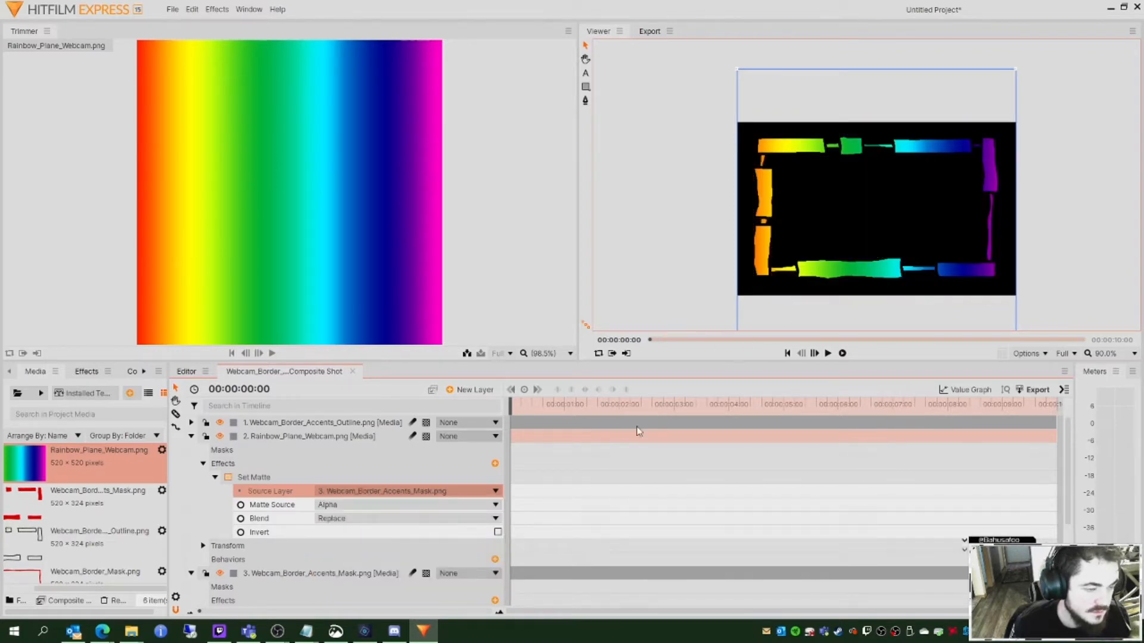
{"action": "left_click", "coordinate": [333, 518]}
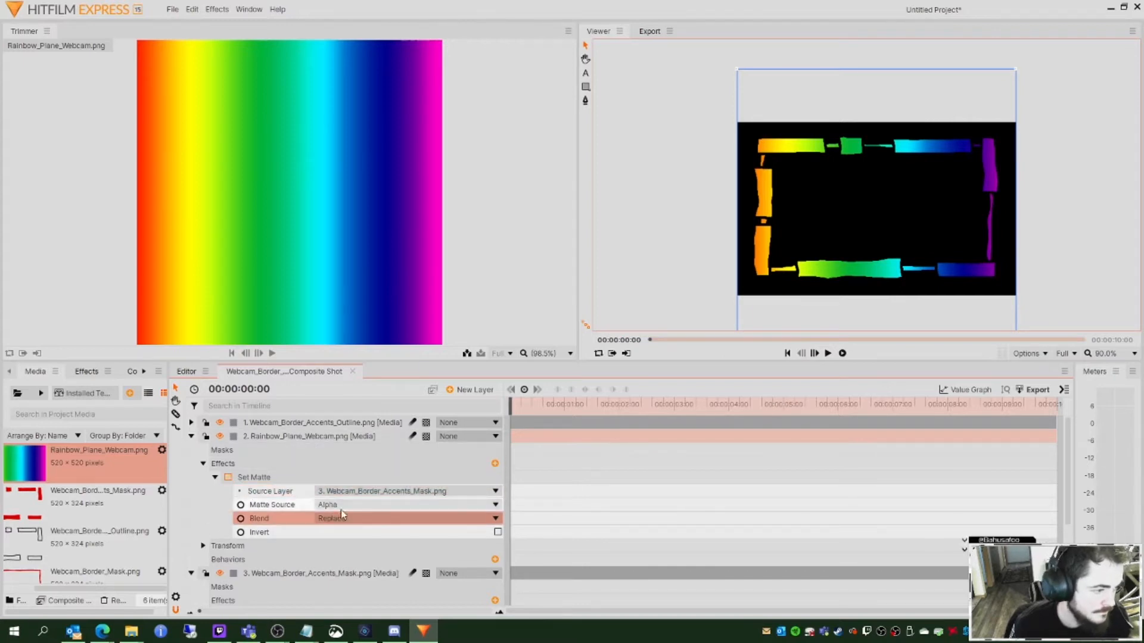
{"action": "left_click", "coordinate": [271, 491]}
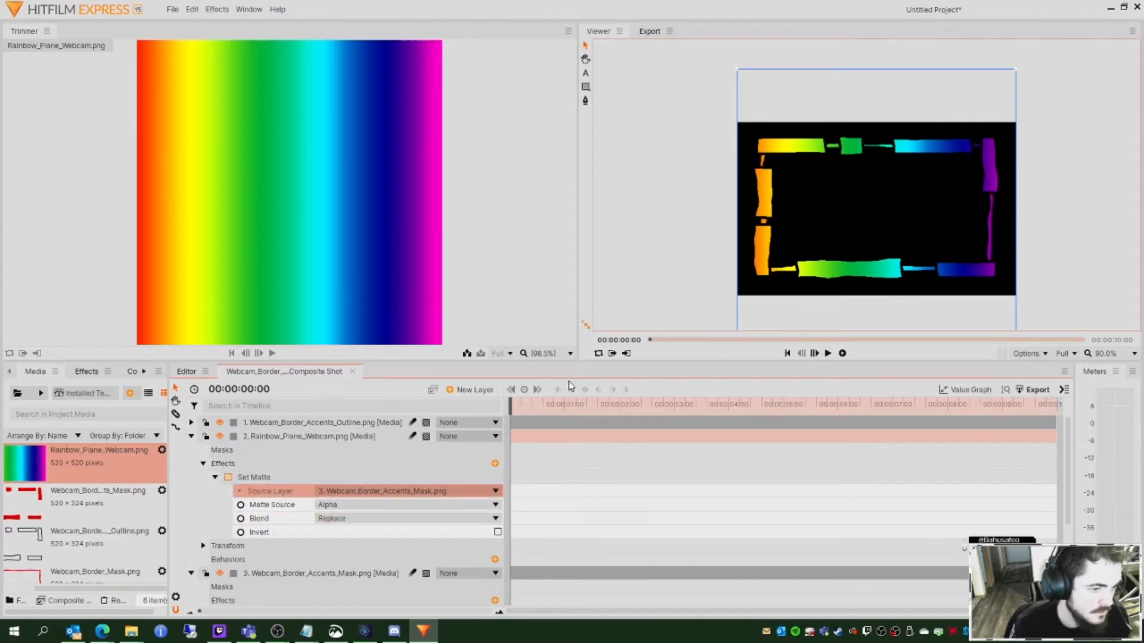
{"action": "left_click", "coordinate": [203, 464]}
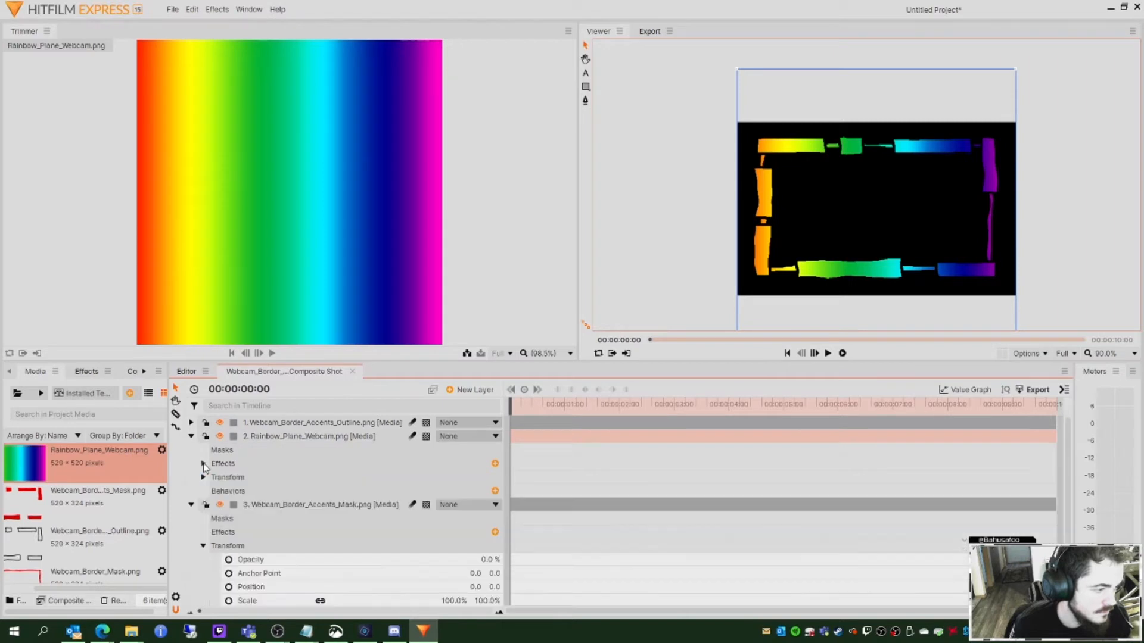
Step: Keyframe the upper rainbow plane's rotation from 0 at the start to -1x at 00:00:09:29 and play back the animation
{"action": "left_click", "coordinate": [280, 438]}
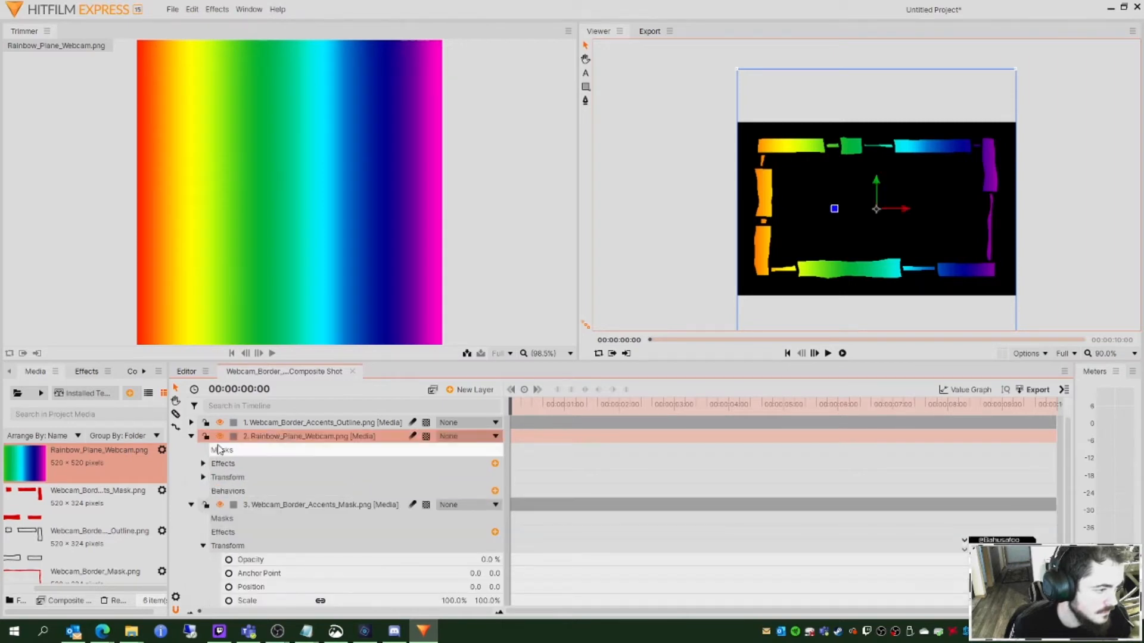
{"action": "left_click", "coordinate": [203, 477]}
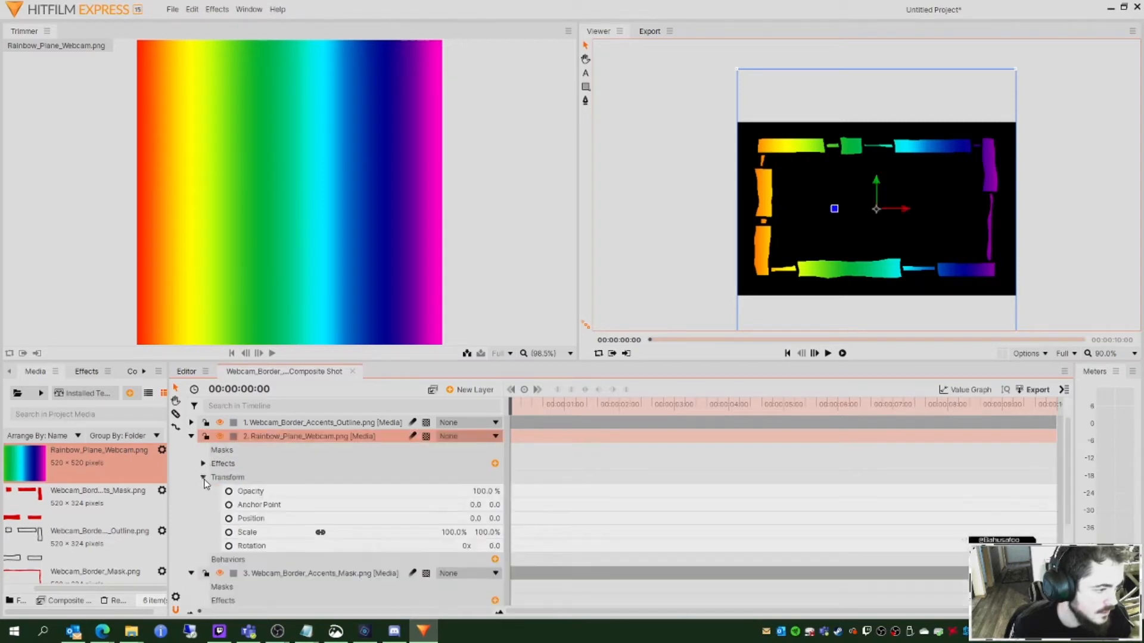
{"action": "left_click", "coordinate": [274, 550]}
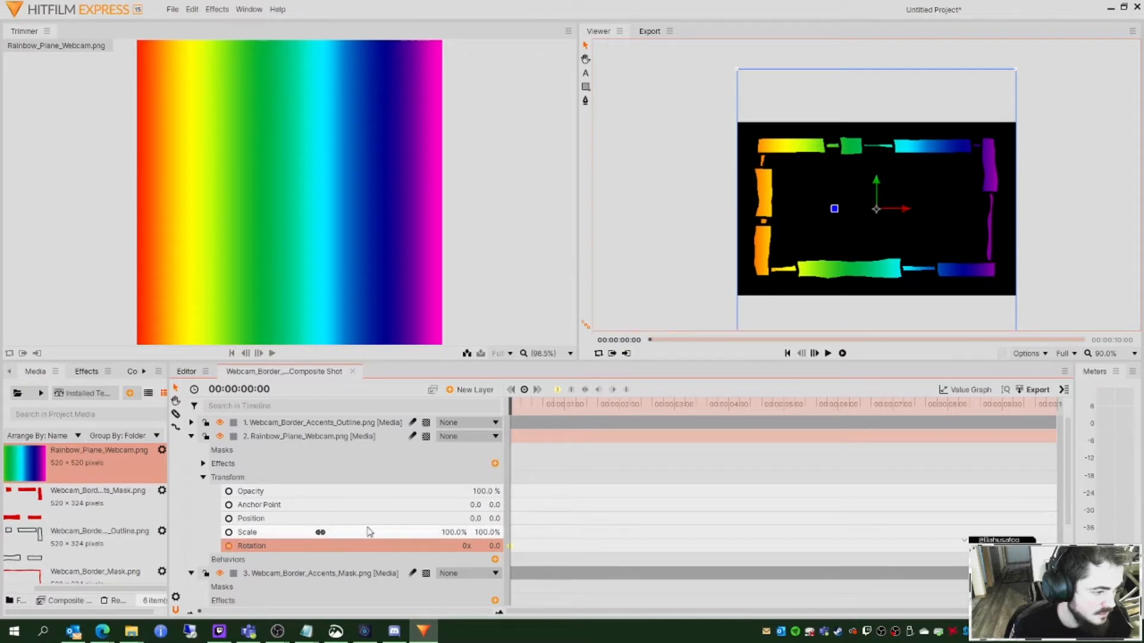
{"action": "left_click_drag", "start_coordinate": [509, 411], "coordinate": [1069, 417]}
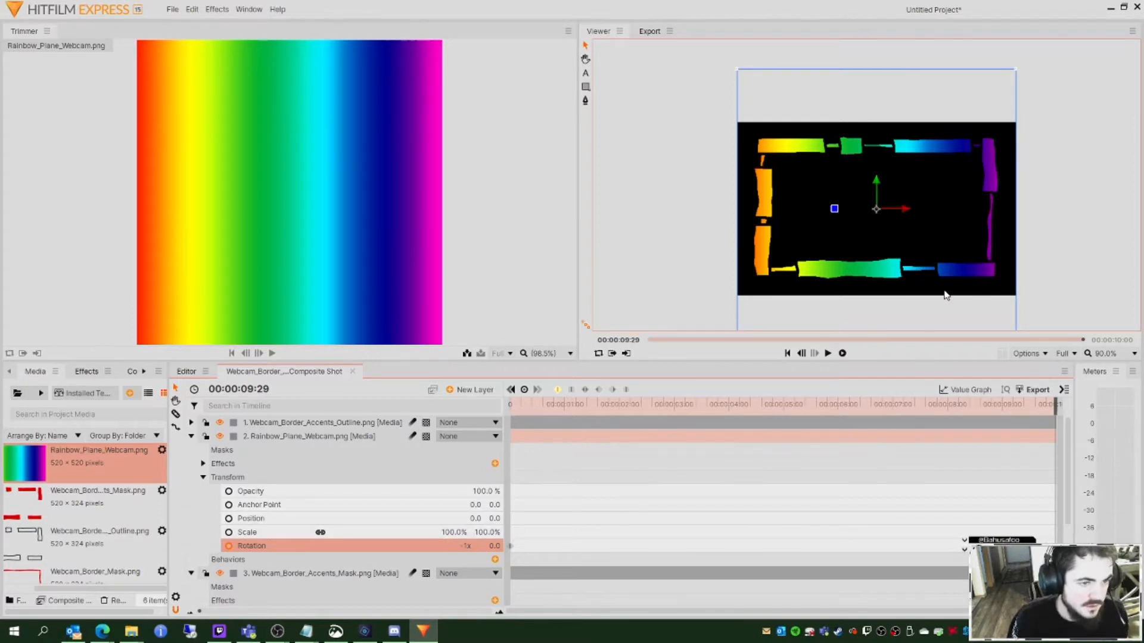
{"action": "left_click_drag", "start_coordinate": [1053, 409], "coordinate": [478, 426]}
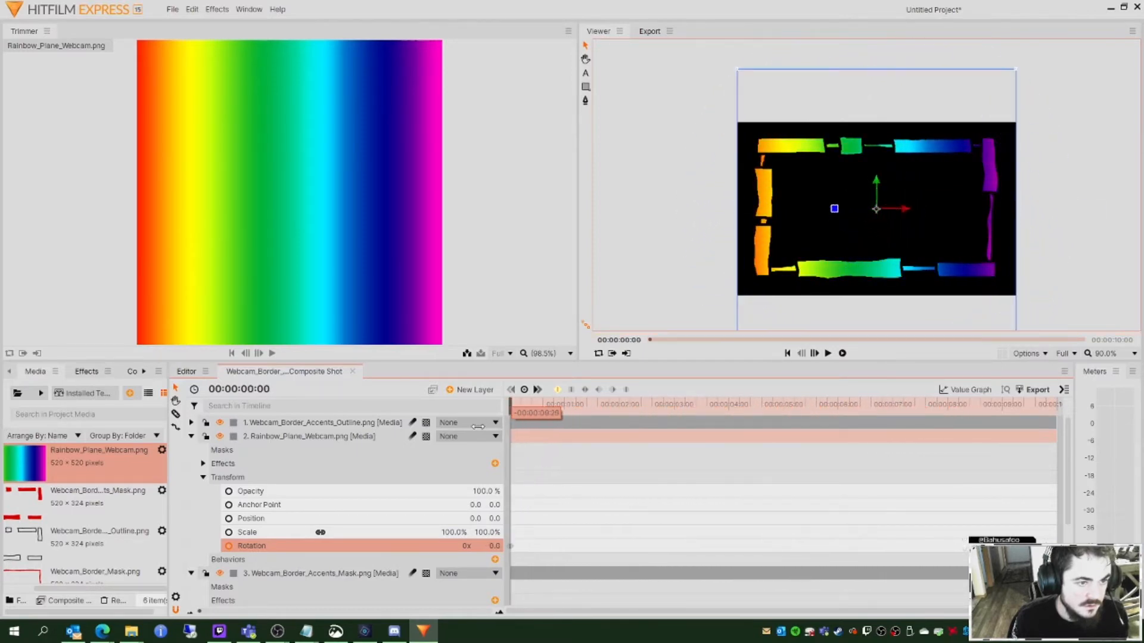
{"action": "left_click", "coordinate": [828, 353]}
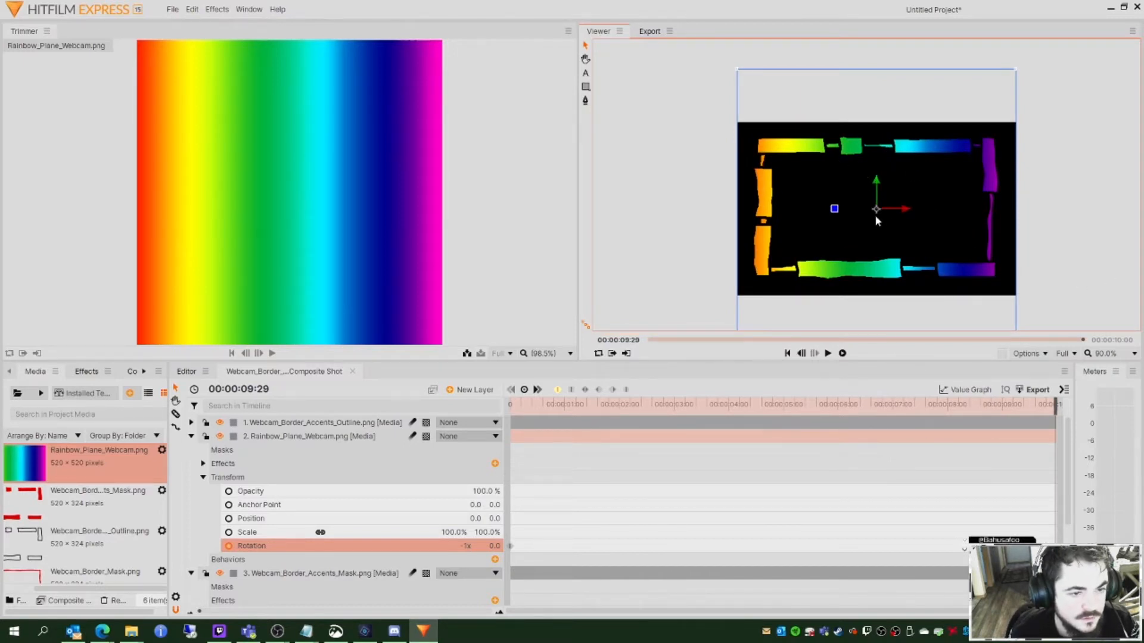
Step: Add the webcam border composite shot's in-to-out area to the export queue
{"action": "left_click", "coordinate": [169, 9]}
{"action": "mouse_move", "coordinate": [191, 10]}
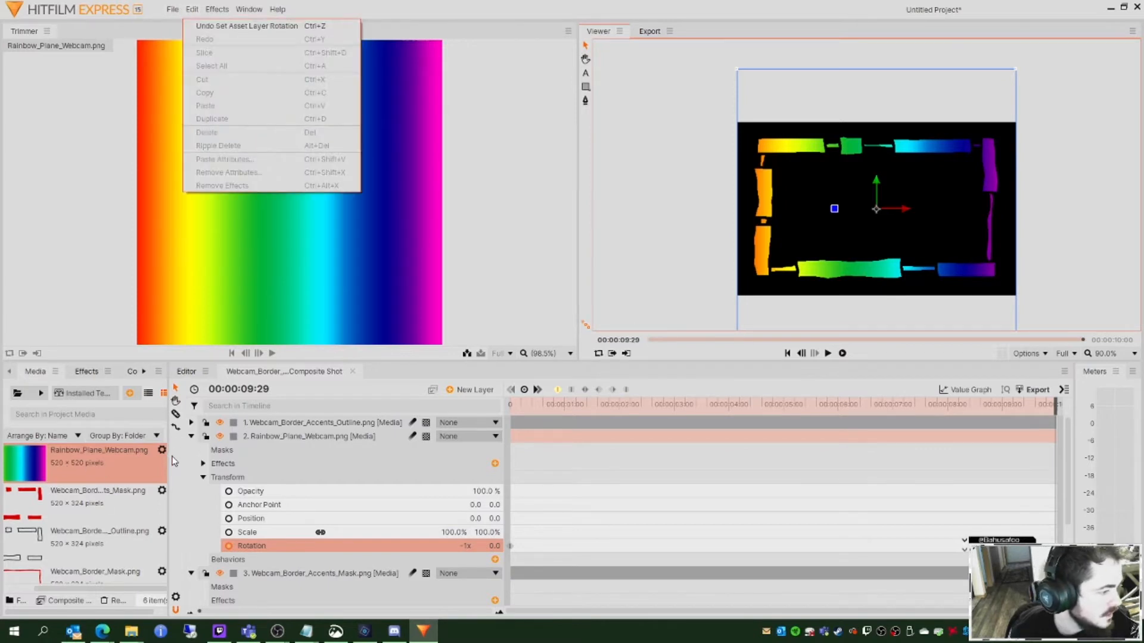
{"action": "left_click_drag", "start_coordinate": [104, 590], "coordinate": [72, 586]}
{"action": "scroll", "coordinate": [83, 551], "scroll_direction": "down", "scroll_amount": 3}
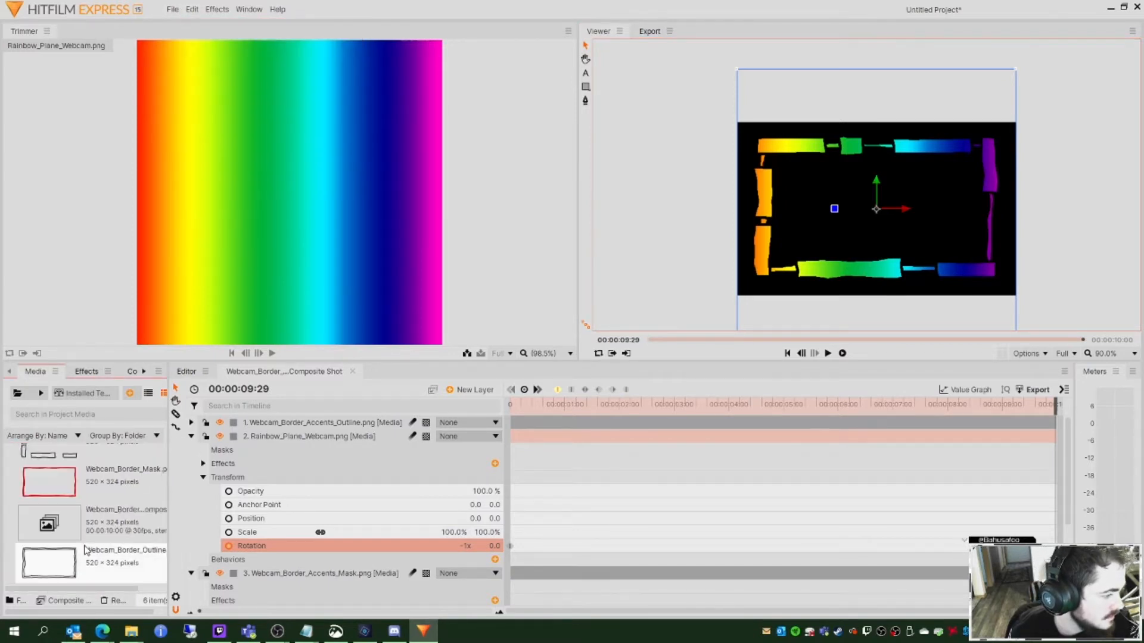
{"action": "right_click", "coordinate": [96, 518]}
{"action": "mouse_move", "coordinate": [177, 487]}
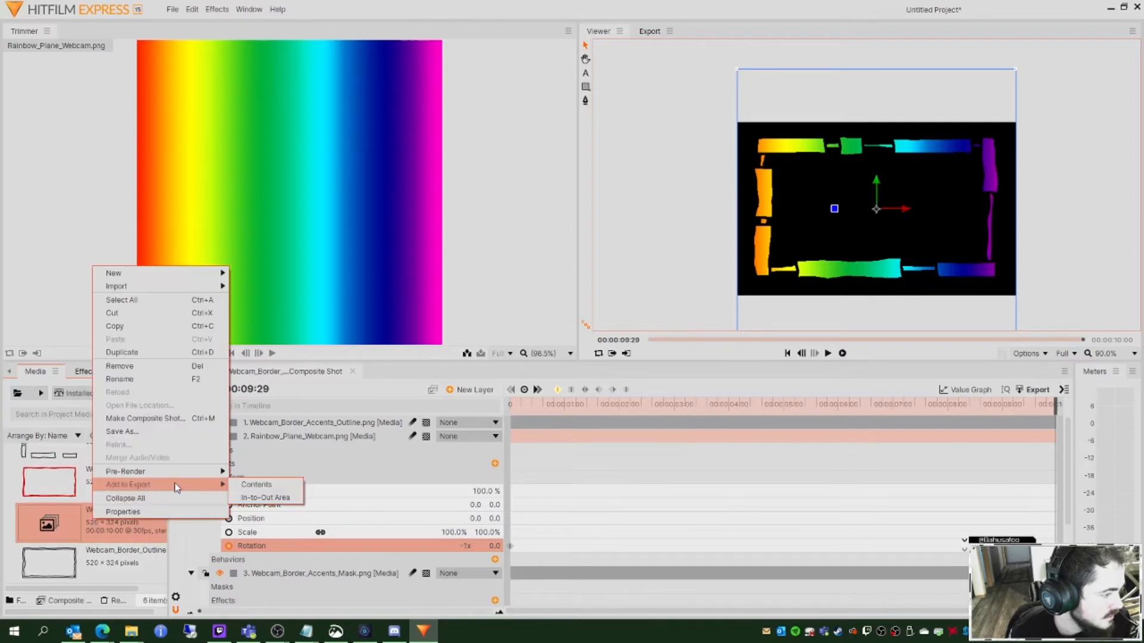
{"action": "left_click", "coordinate": [265, 498]}
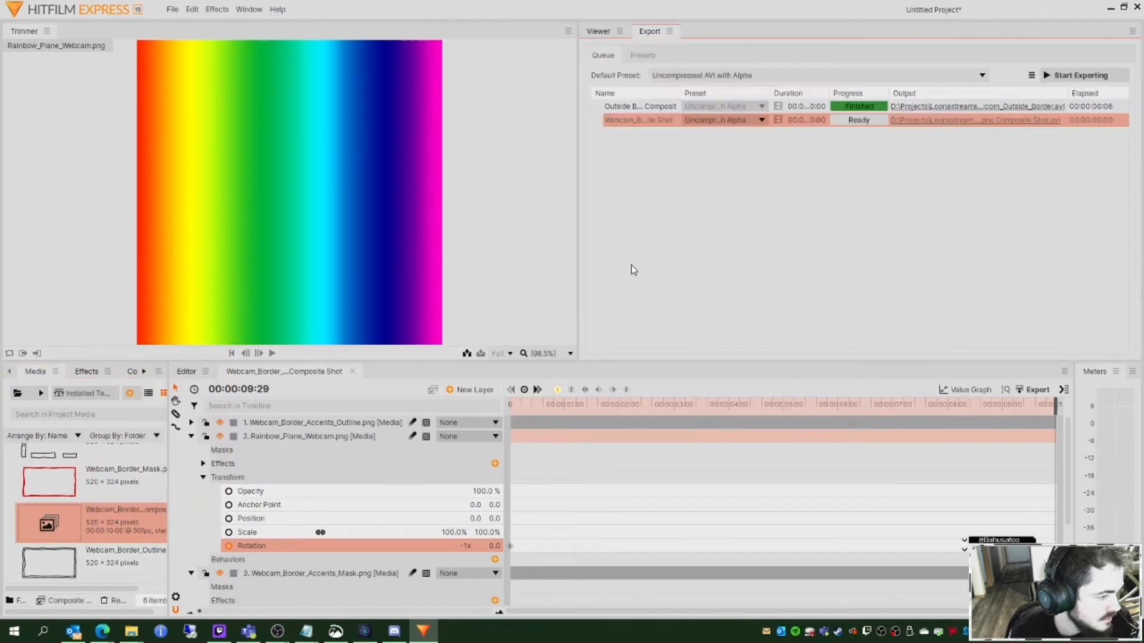
Step: Set the queued export's output file to RainbowUnicorn_Webcam_Border.avi in the Rainbow Unicorn Theme folder and run the export
{"action": "left_click", "coordinate": [972, 121]}
{"action": "left_click", "coordinate": [220, 170]}
{"action": "left_click", "coordinate": [140, 136]}
{"action": "left_click", "coordinate": [139, 262]}
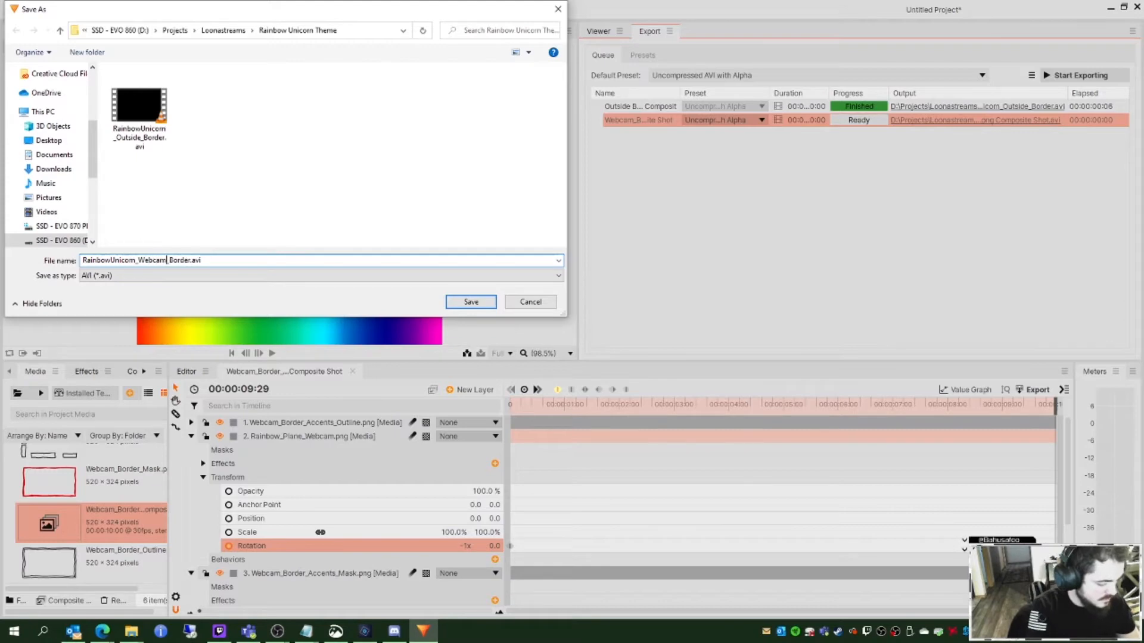
{"action": "left_click", "coordinate": [488, 305]}
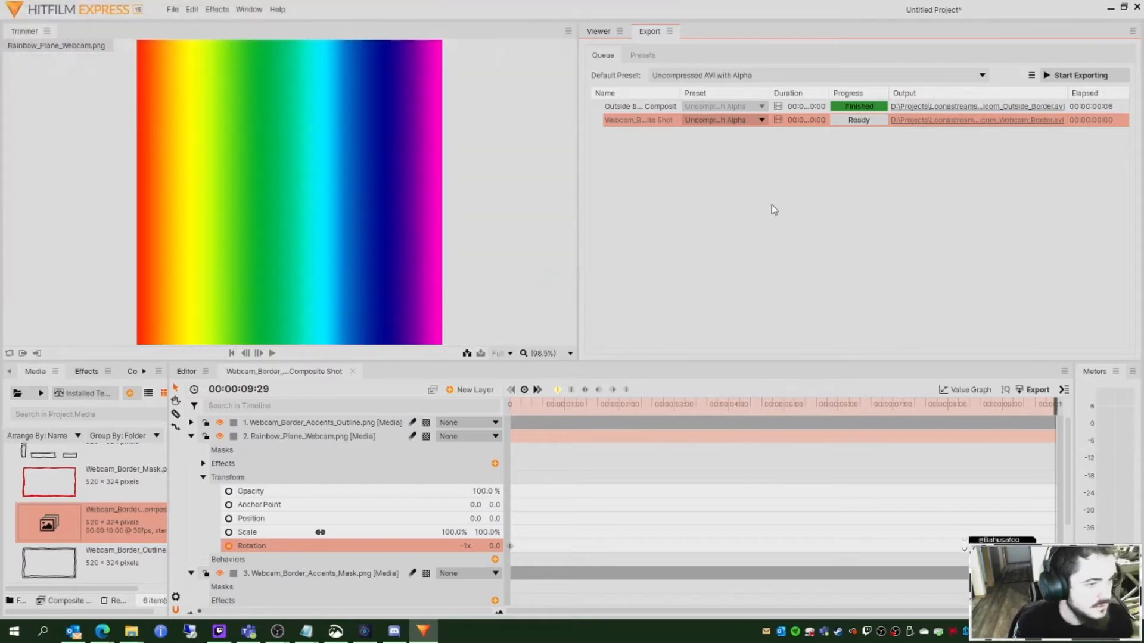
{"action": "left_click", "coordinate": [1082, 76]}
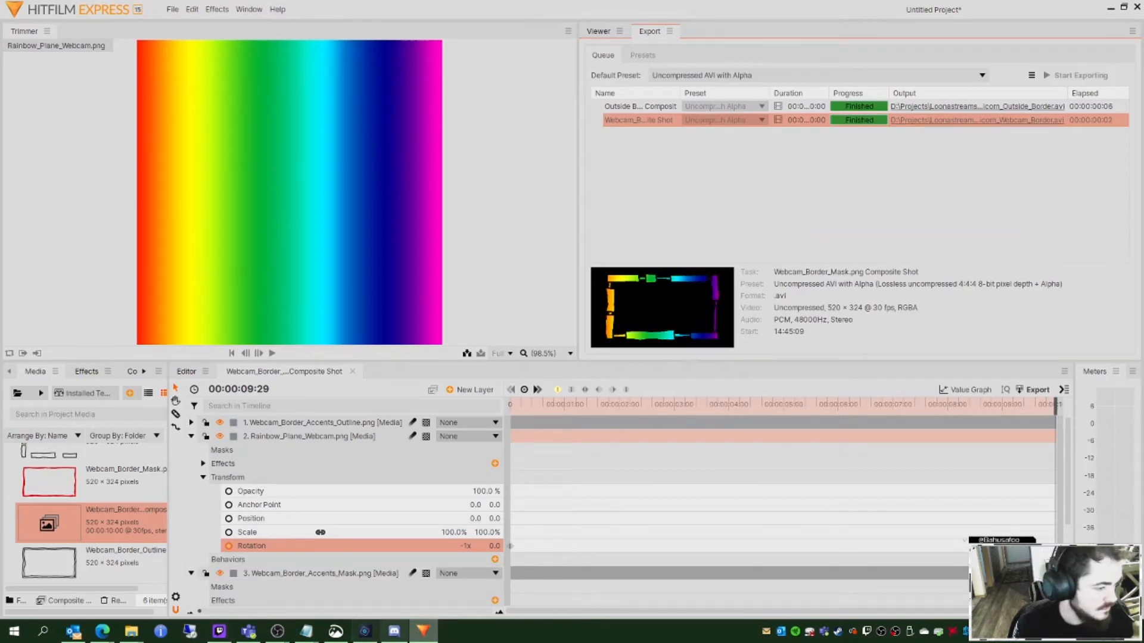
Step: Switch to OBS and add a new source group named Webcam to the scene
{"action": "mouse_move", "coordinate": [277, 633]}
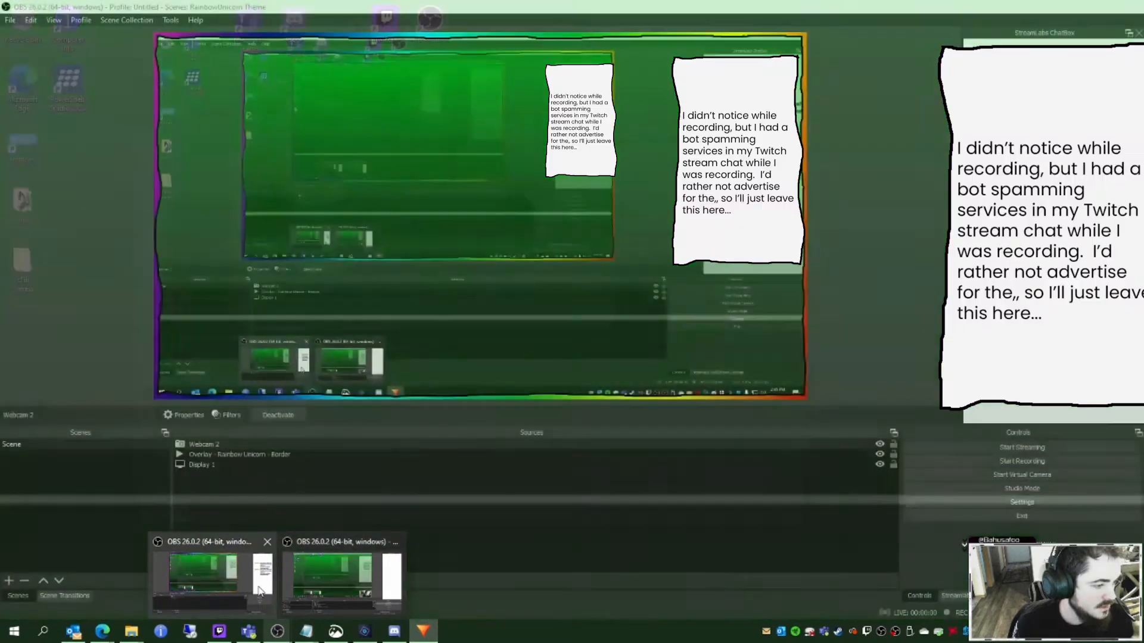
{"action": "left_click", "coordinate": [338, 587]}
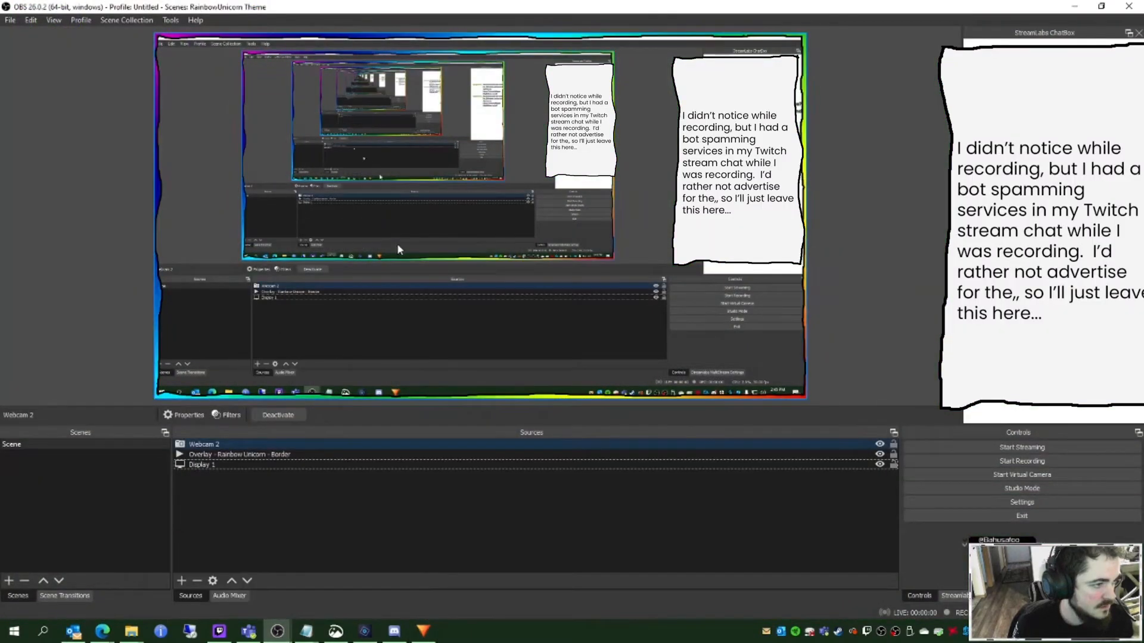
{"action": "right_click", "coordinate": [241, 498]}
{"action": "mouse_move", "coordinate": [298, 508]}
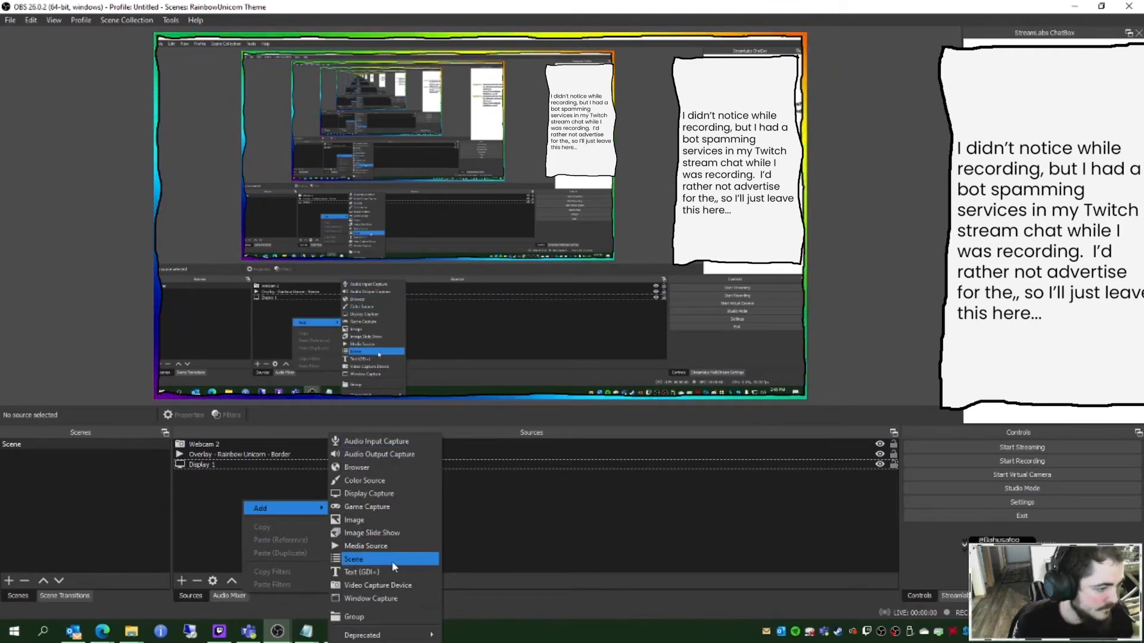
{"action": "left_click", "coordinate": [367, 615]}
{"action": "type", "text": "Webcam"}
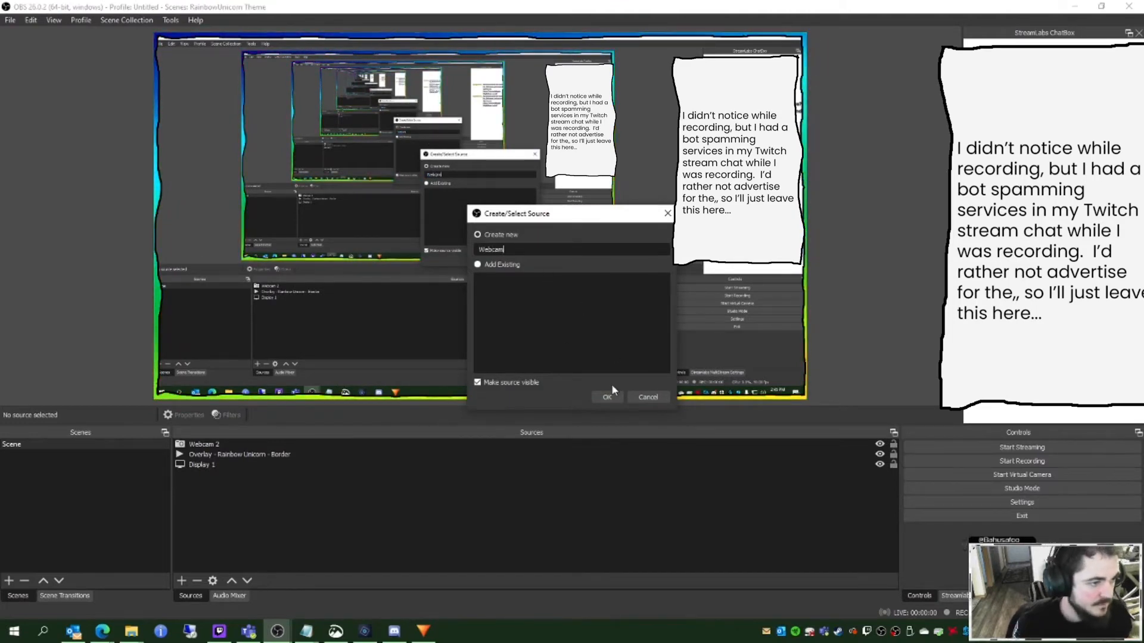
{"action": "left_click", "coordinate": [607, 397]}
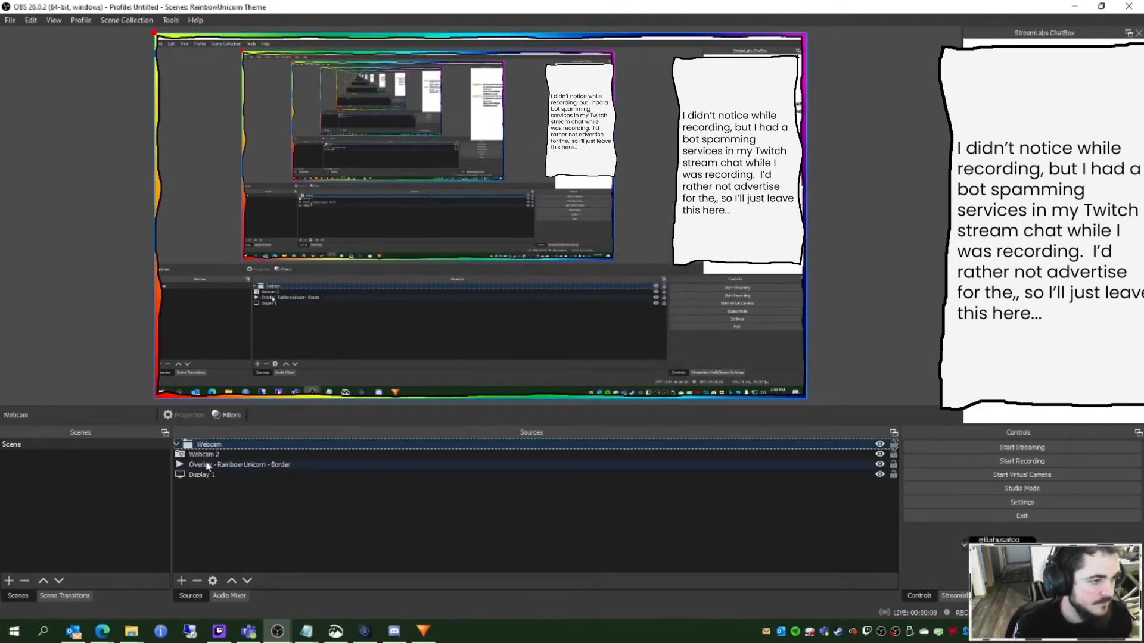
{"action": "right_click", "coordinate": [226, 445]}
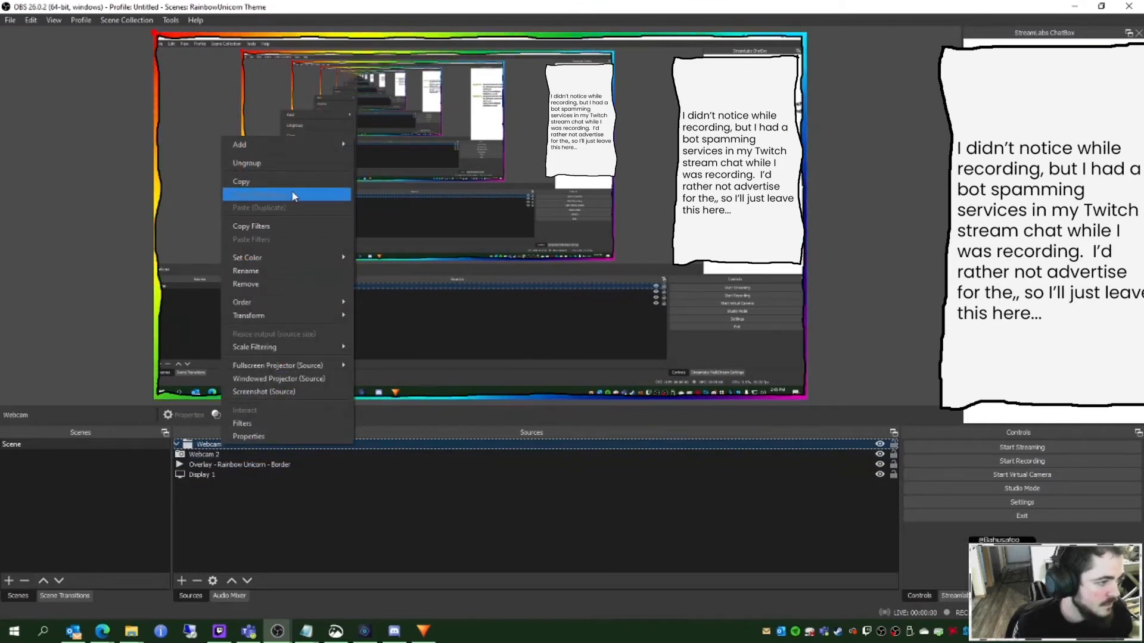
{"action": "mouse_move", "coordinate": [302, 144]}
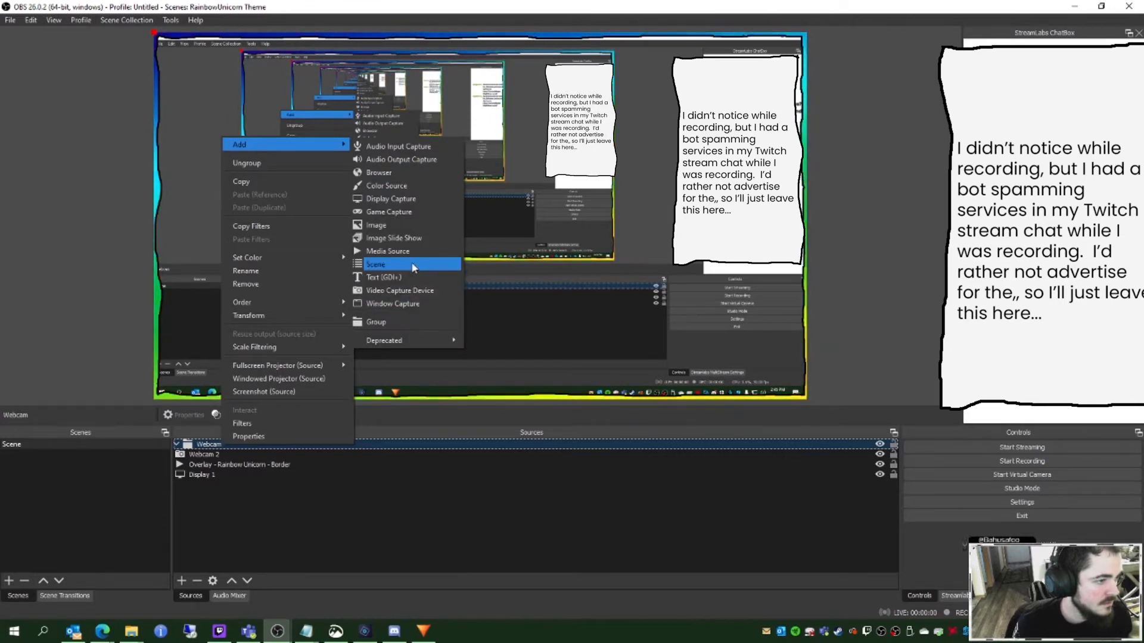
{"action": "left_click", "coordinate": [407, 290]}
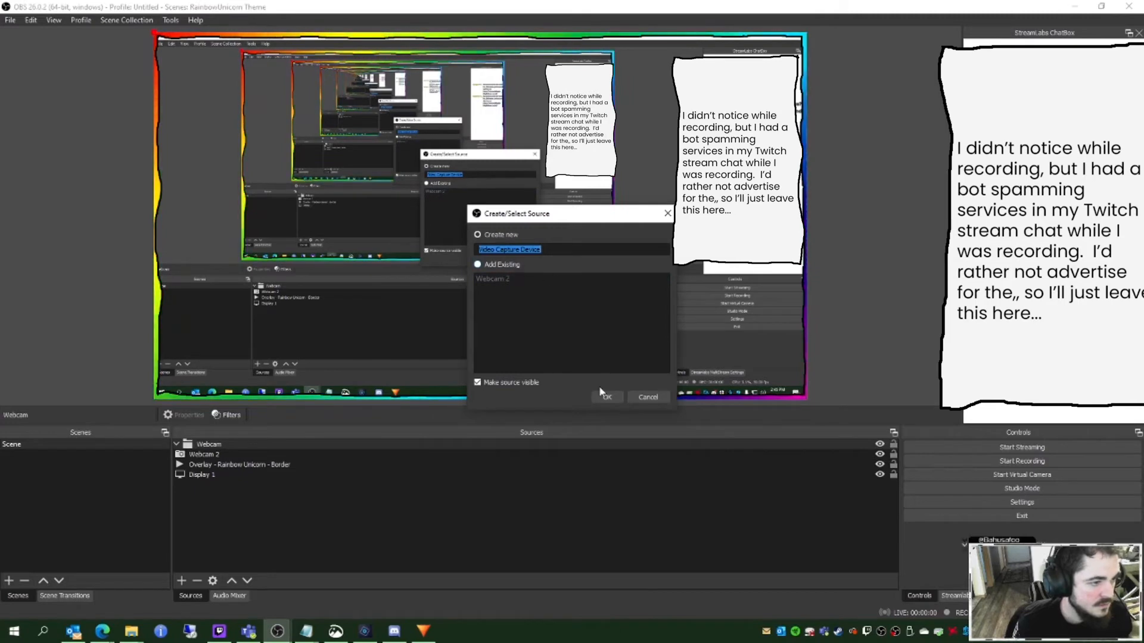
{"action": "left_click", "coordinate": [646, 397]}
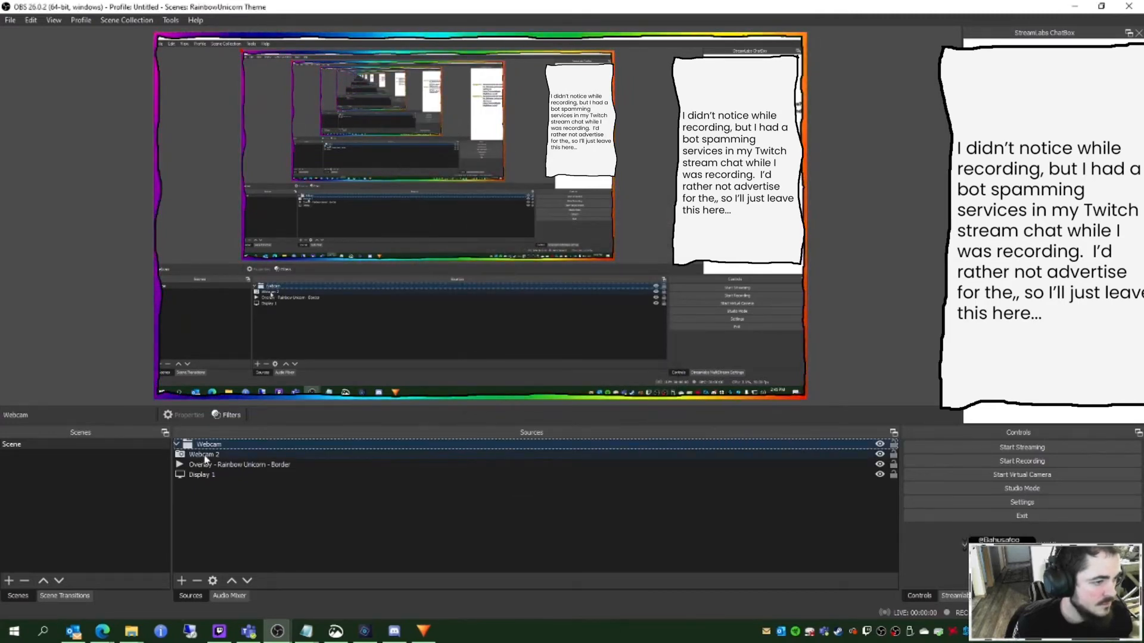
Step: Remove the existing Webcam 2 source from the scene
{"action": "right_click", "coordinate": [204, 456]}
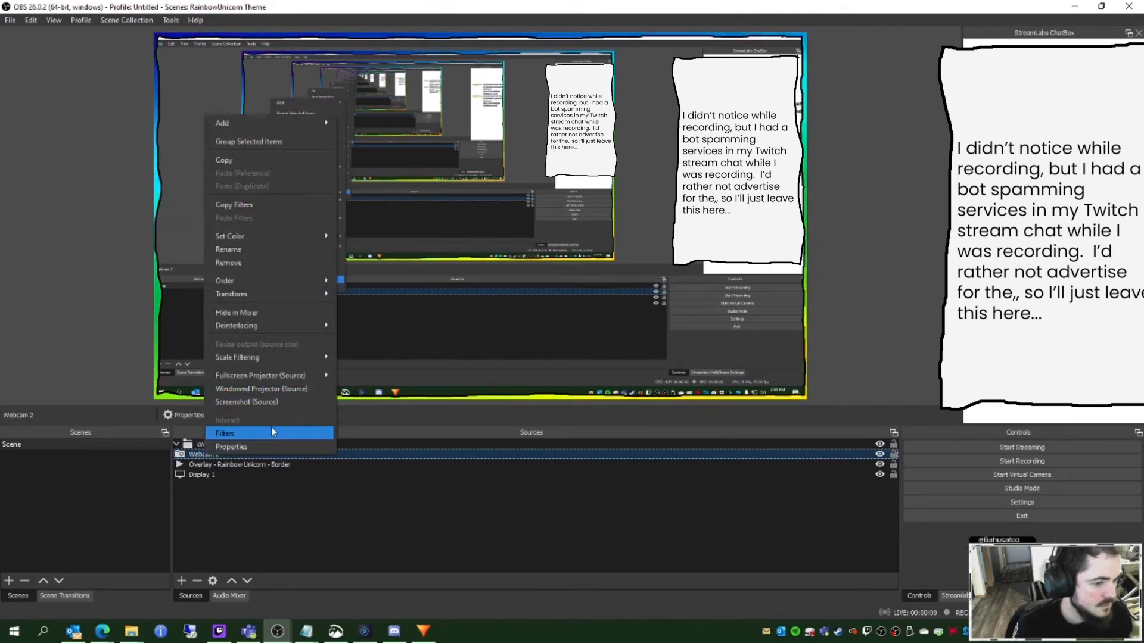
{"action": "left_click", "coordinate": [262, 262]}
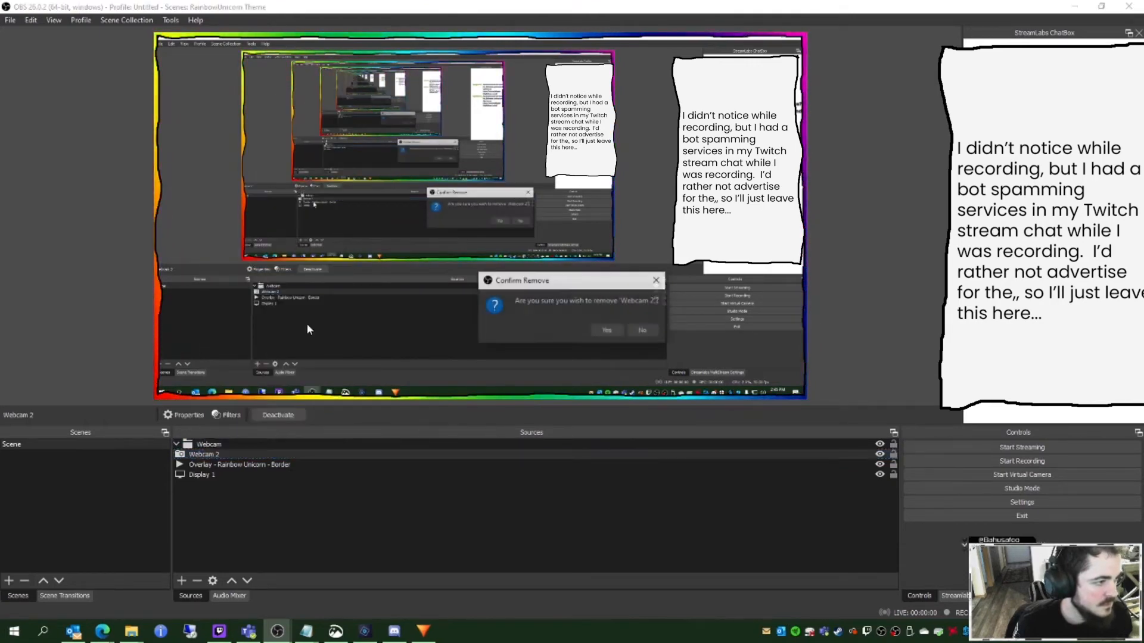
{"action": "left_click", "coordinate": [603, 326]}
Step: Add a video capture device source named Webcam 2 and set its device to Microsoft LifeCam Cinema
{"action": "right_click", "coordinate": [215, 448]}
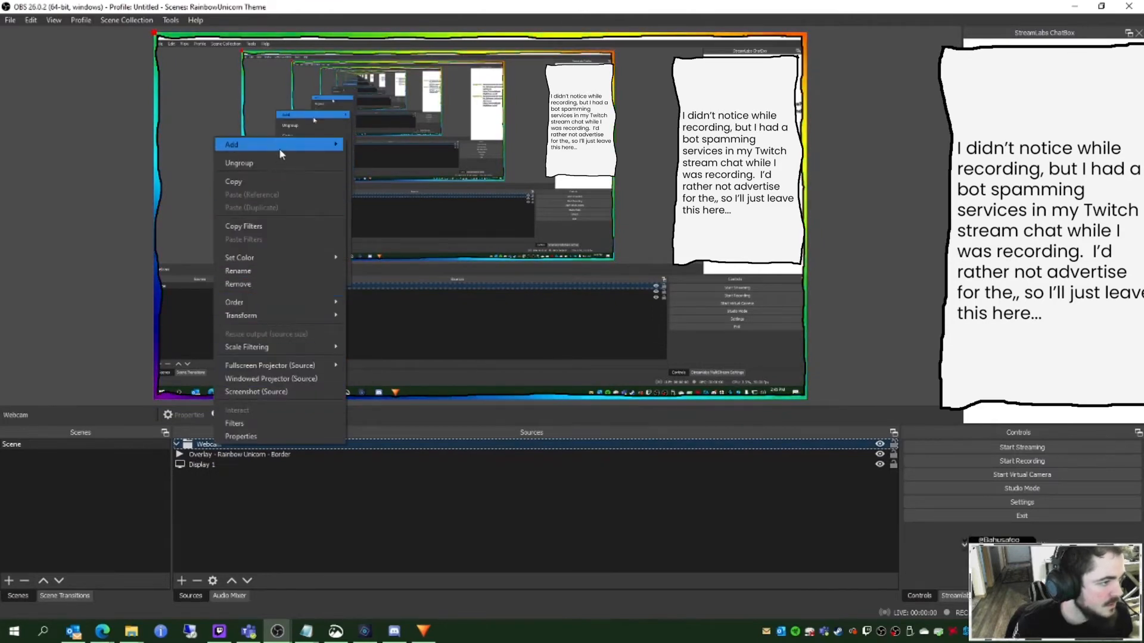
{"action": "mouse_move", "coordinate": [292, 145]}
{"action": "left_click", "coordinate": [387, 290]}
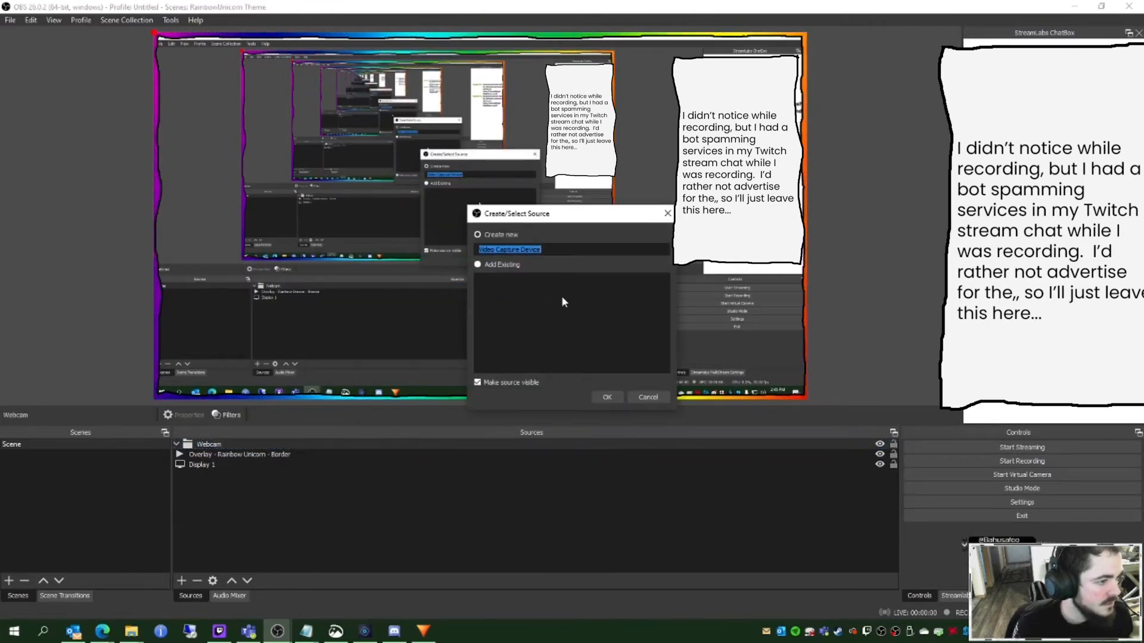
{"action": "key", "text": "ctrl+a"}
{"action": "type", "text": "Webcam 2"}
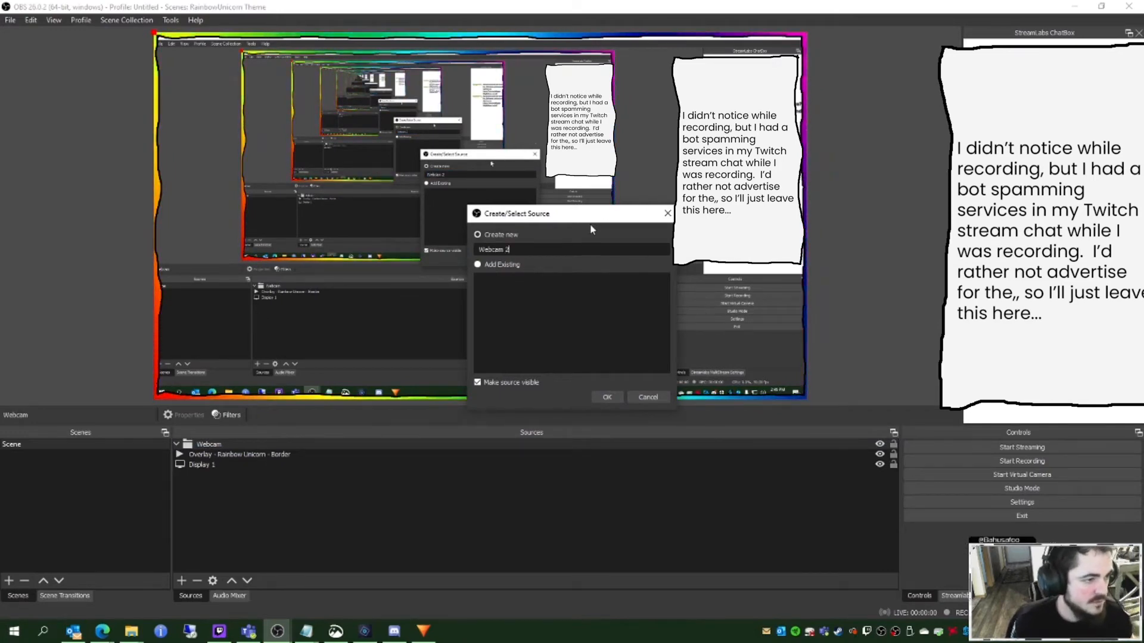
{"action": "left_click_drag", "start_coordinate": [596, 218], "coordinate": [612, 241]}
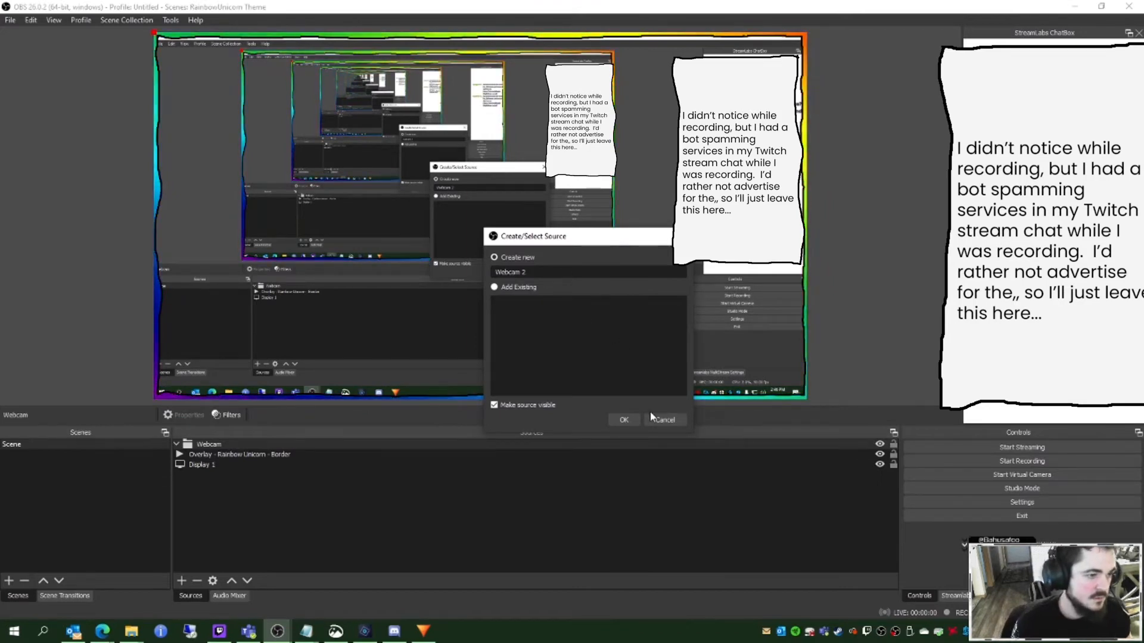
{"action": "left_click", "coordinate": [624, 420]}
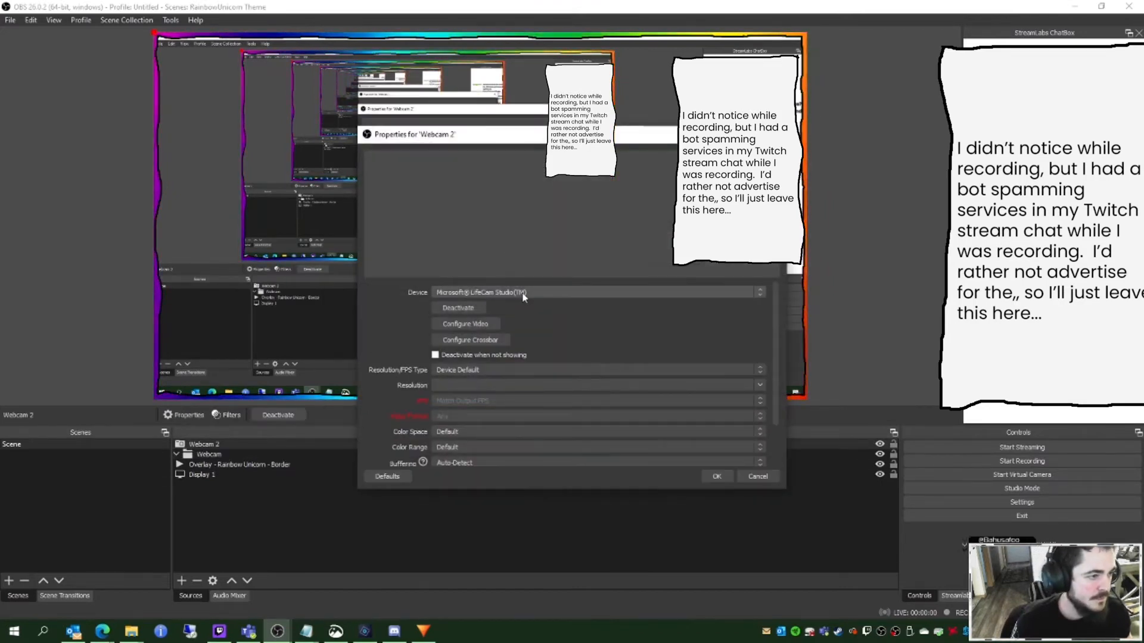
{"action": "left_click", "coordinate": [539, 292]}
{"action": "left_click", "coordinate": [542, 310]}
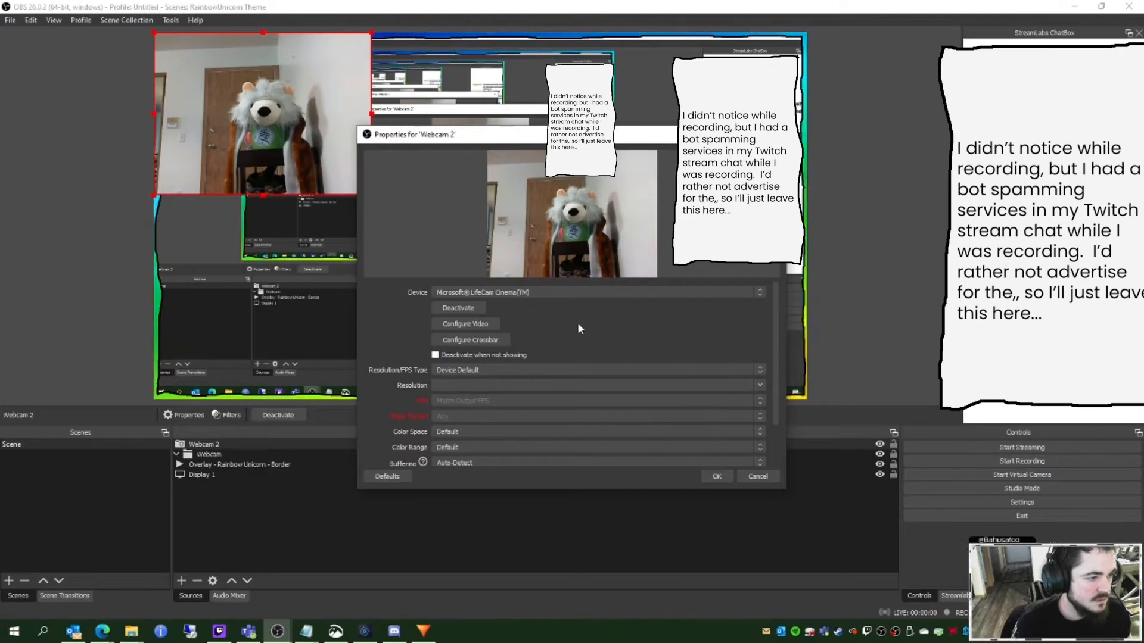
Step: Review the camera's image and camera control settings, and give Webcam 2 a custom resolution of 1280x720
{"action": "left_click", "coordinate": [485, 329]}
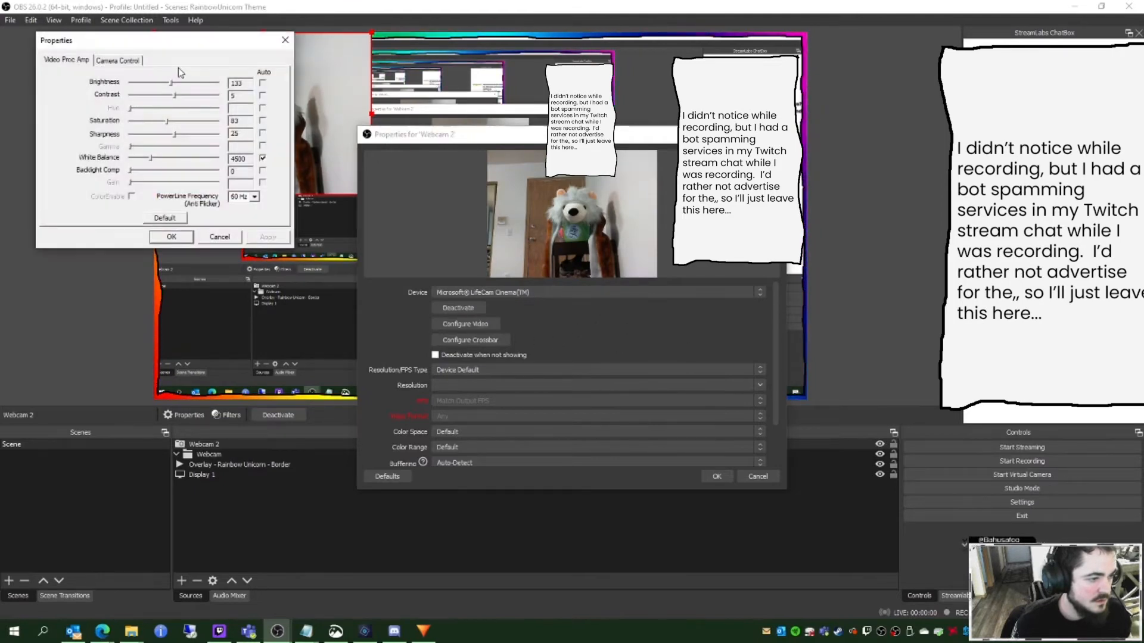
{"action": "left_click", "coordinate": [119, 62]}
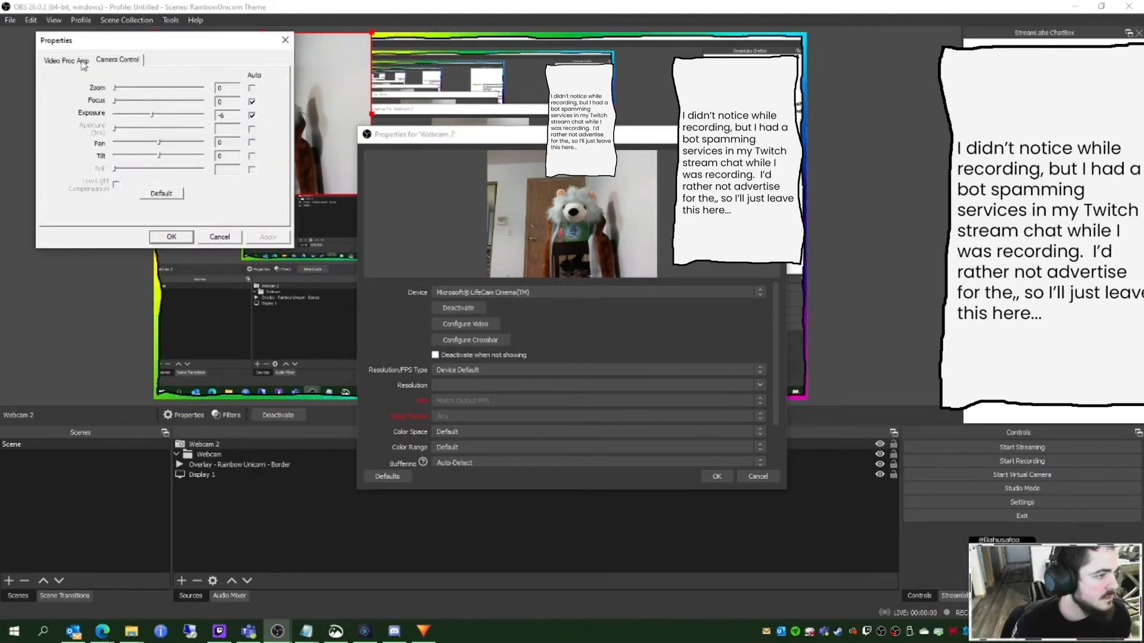
{"action": "left_click", "coordinate": [286, 40]}
{"action": "left_click", "coordinate": [470, 371]}
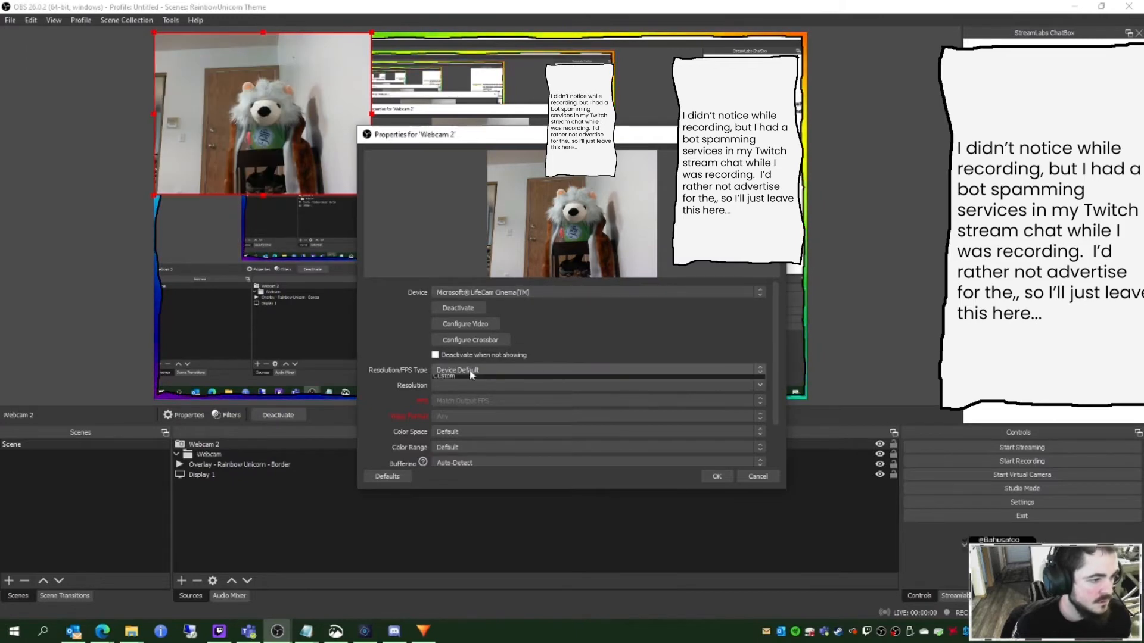
{"action": "left_click", "coordinate": [473, 385]}
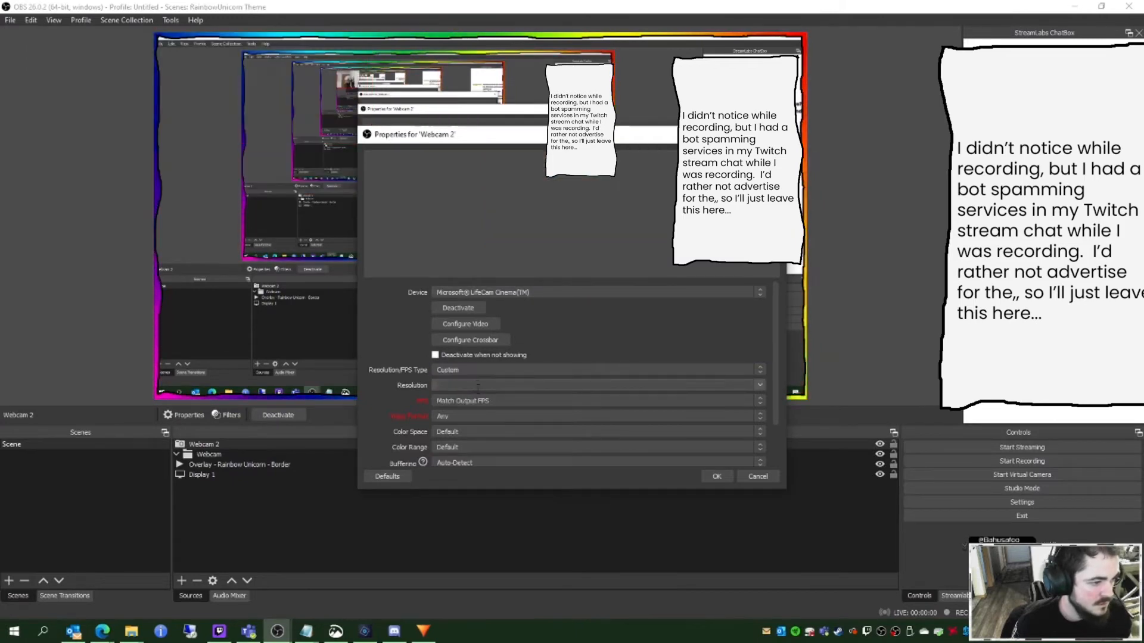
{"action": "left_click", "coordinate": [760, 385]}
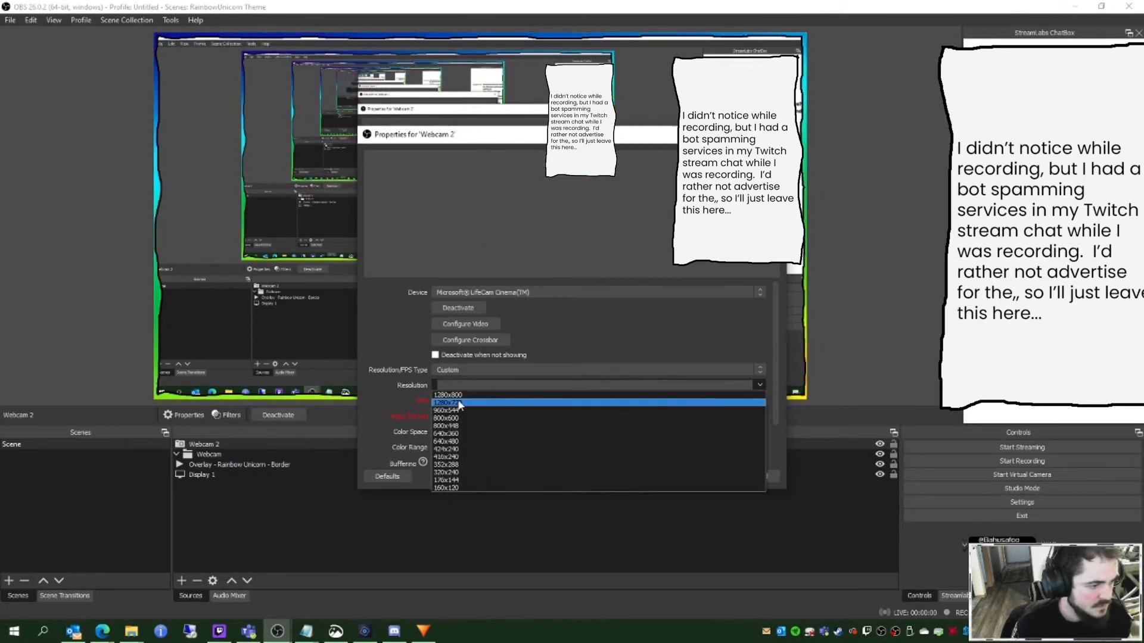
{"action": "left_click", "coordinate": [470, 403]}
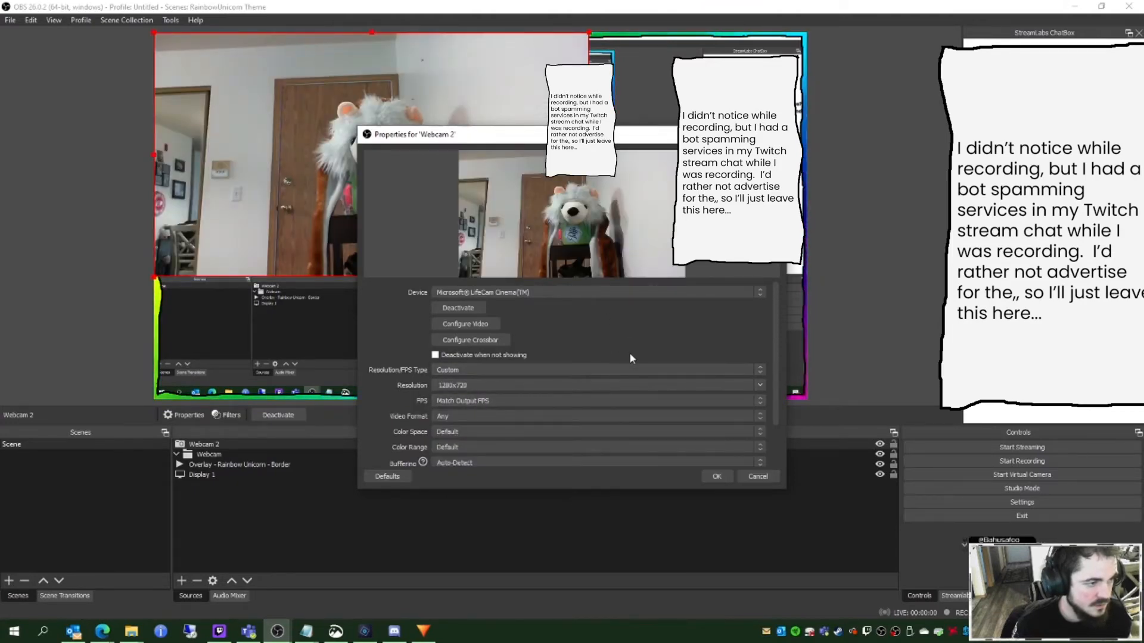
{"action": "left_click", "coordinate": [714, 477]}
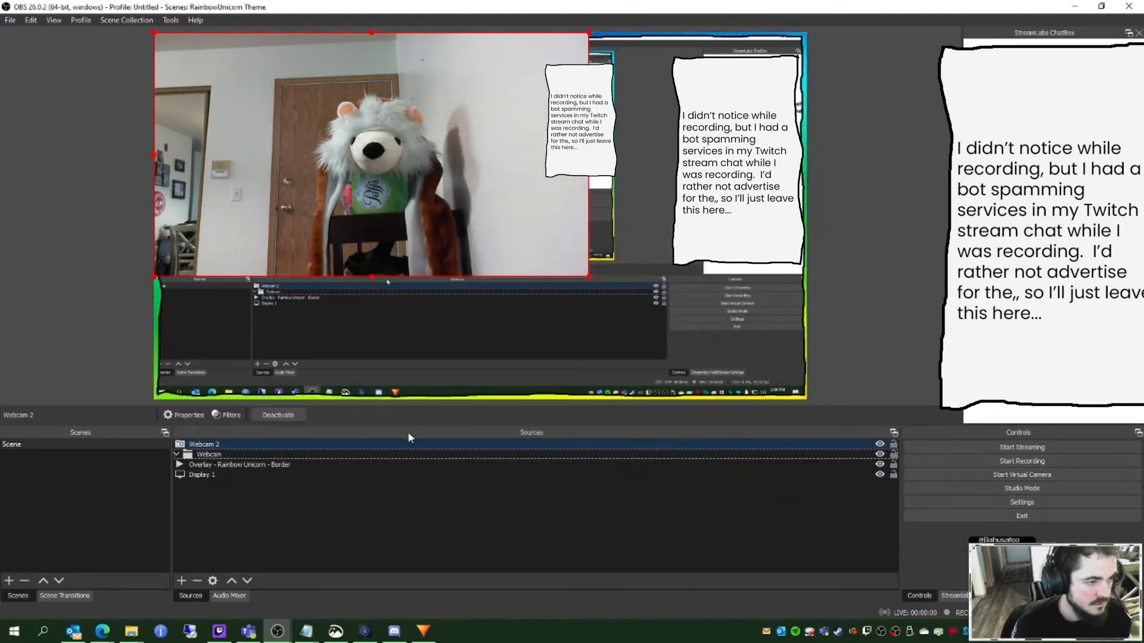
Step: Shrink the webcam feed to about a quarter of the canvas width near the centre and place Webcam 2 inside the Webcam group
{"action": "left_click_drag", "start_coordinate": [398, 146], "coordinate": [526, 206]}
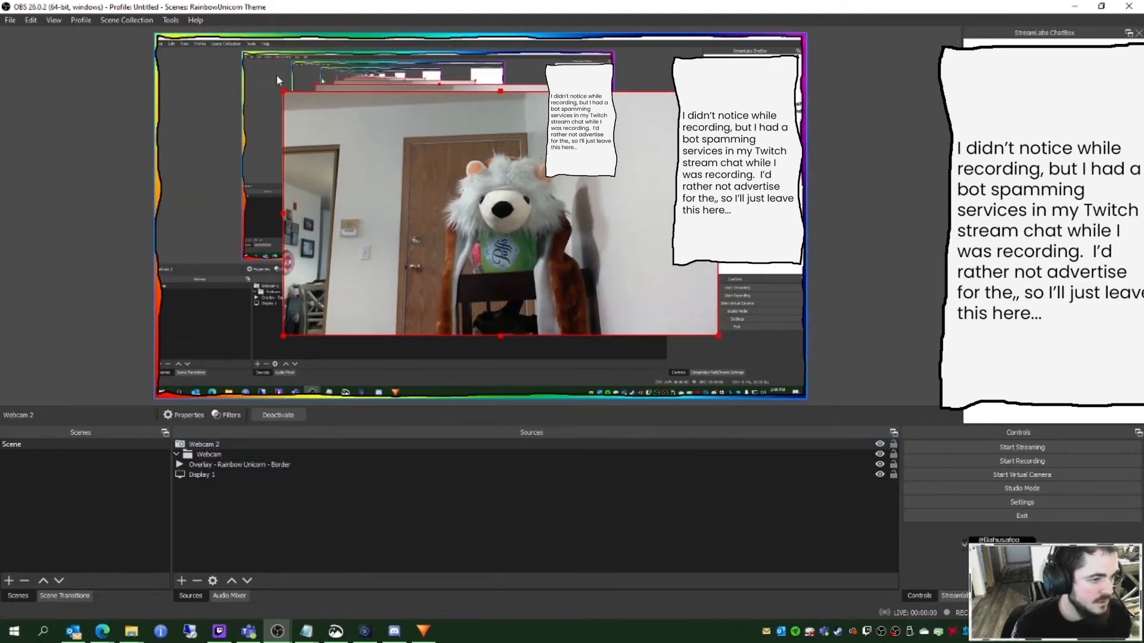
{"action": "left_click_drag", "start_coordinate": [282, 91], "coordinate": [560, 248]}
{"action": "left_click_drag", "start_coordinate": [643, 293], "coordinate": [491, 264]}
{"action": "left_click", "coordinate": [564, 337]}
{"action": "left_click", "coordinate": [207, 456]}
{"action": "mouse_move", "coordinate": [207, 446]}
{"action": "left_mouse_down"}
{"action": "mouse_move", "coordinate": [221, 458]}
{"action": "mouse_move", "coordinate": [207, 456]}
{"action": "mouse_move", "coordinate": [221, 456]}
{"action": "mouse_move", "coordinate": [220, 446]}
{"action": "left_mouse_up"}
Step: Create a new media source named Overlay - Rainbow Unicorn - Webcam Border
{"action": "right_click", "coordinate": [219, 444]}
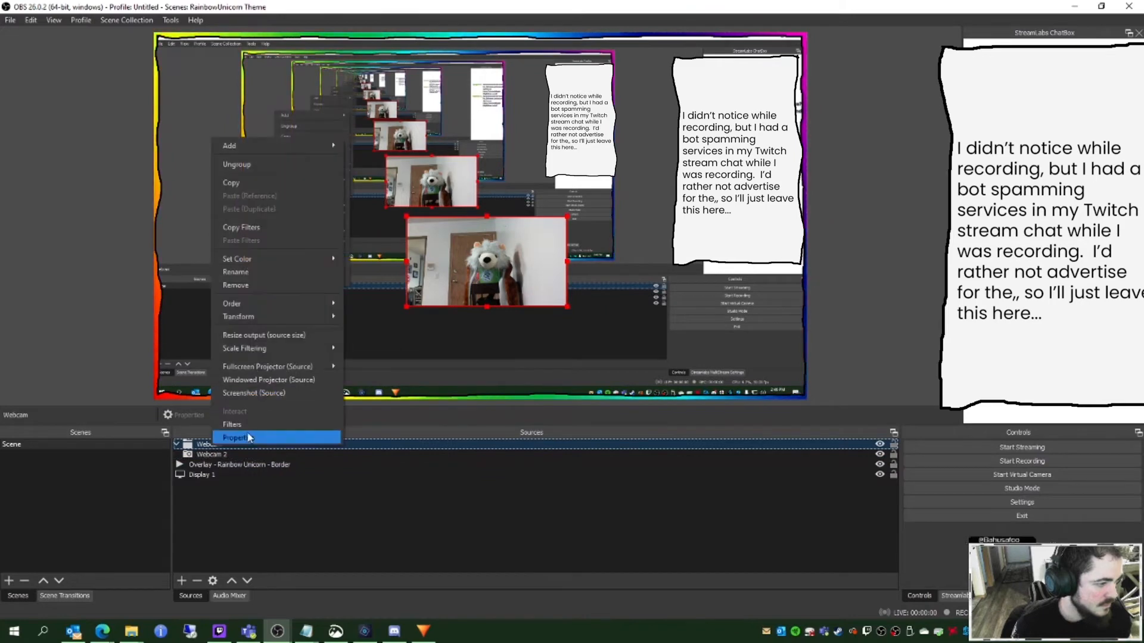
{"action": "mouse_move", "coordinate": [280, 145]}
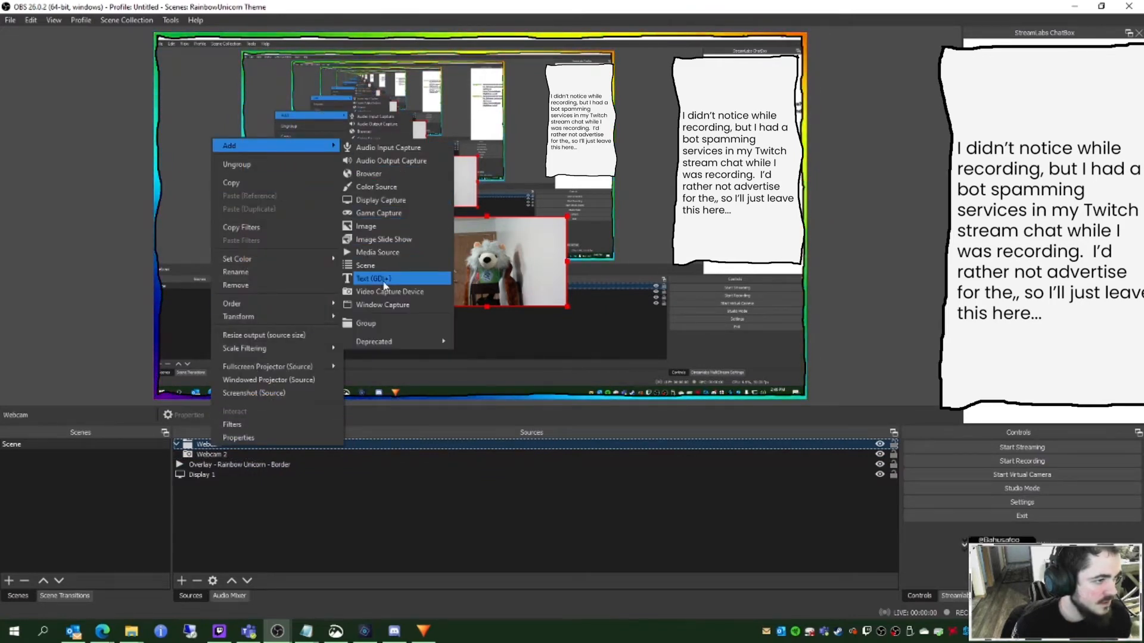
{"action": "left_click", "coordinate": [379, 252]}
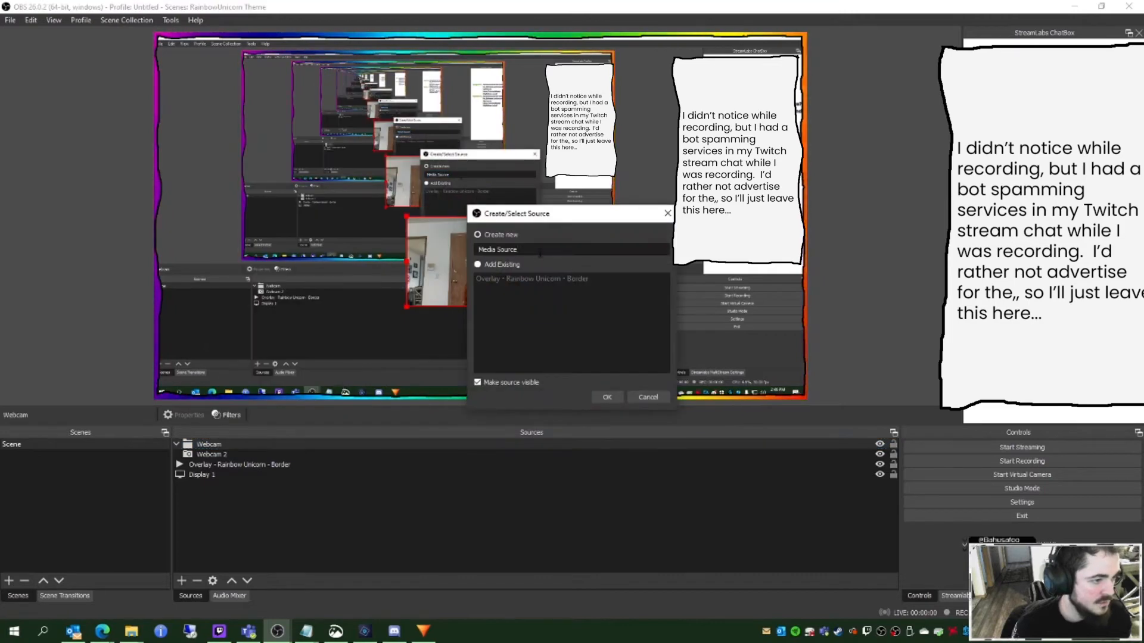
{"action": "type", "text": "Overlay - RTa"}
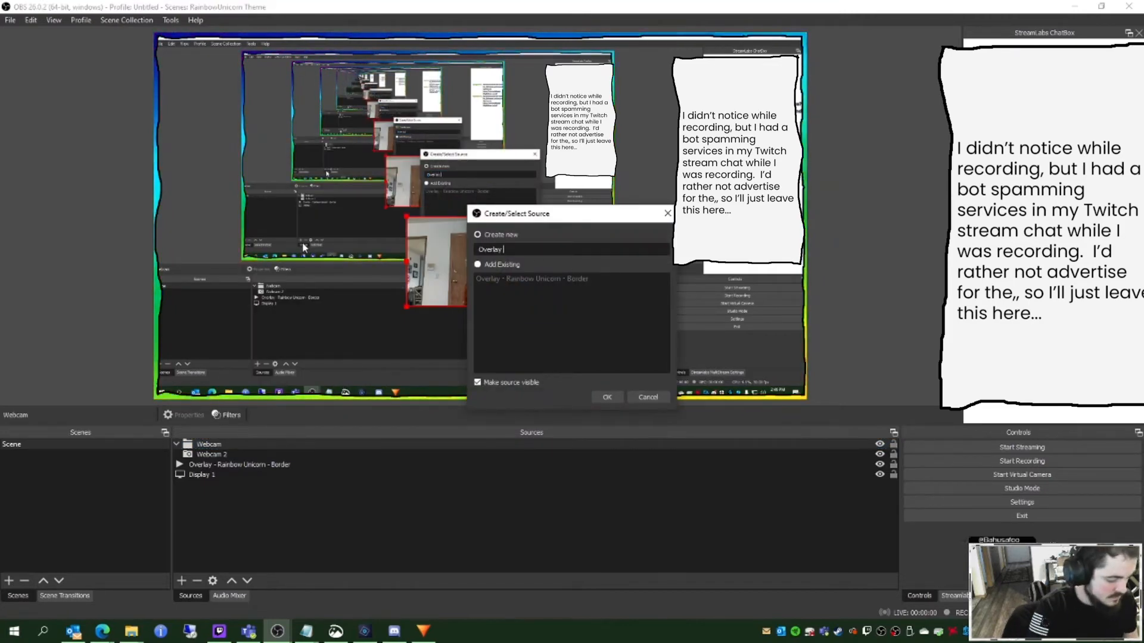
{"action": "key", "text": "BackSpace"}
{"action": "key", "text": "BackSpace"}
{"action": "type", "text": "ainbo"}
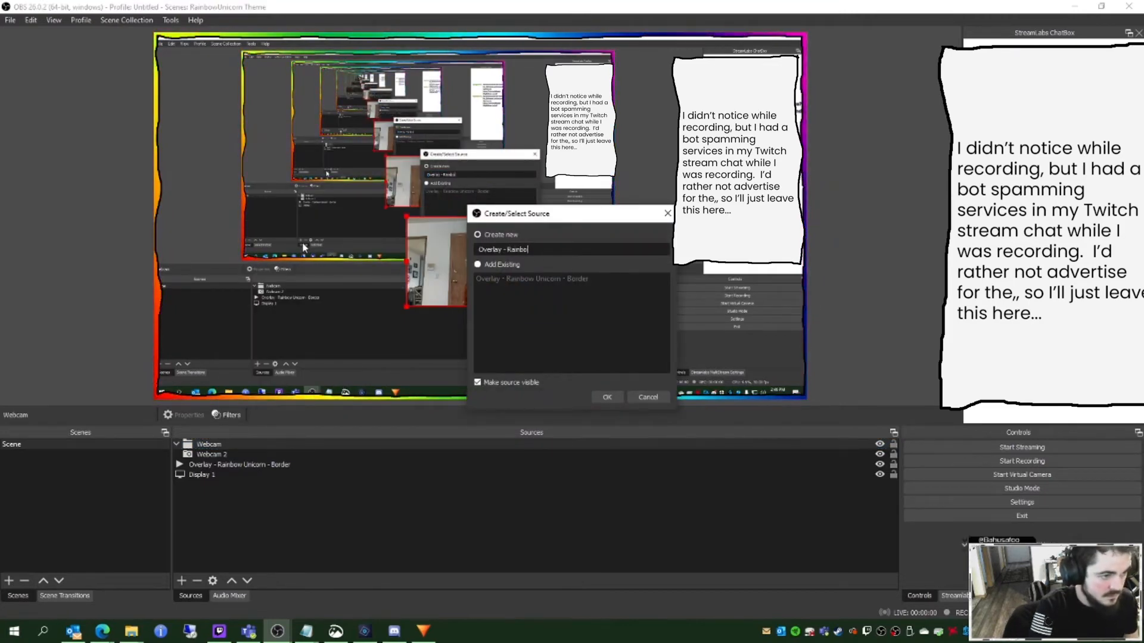
{"action": "type", "text": "w Unicorn - Webcam Border"}
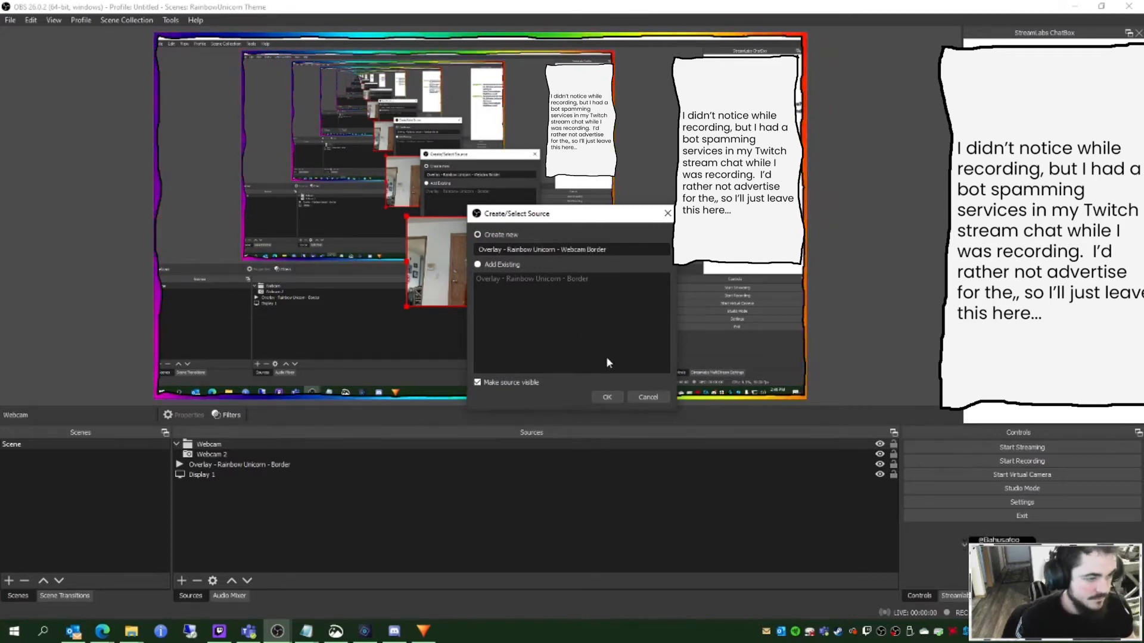
{"action": "left_click", "coordinate": [607, 397]}
Step: Load RainbowUnicorn_Webcam_Border.avi as the webcam border source's local file with looping enabled
{"action": "left_click", "coordinate": [741, 388]}
{"action": "left_click", "coordinate": [563, 253]}
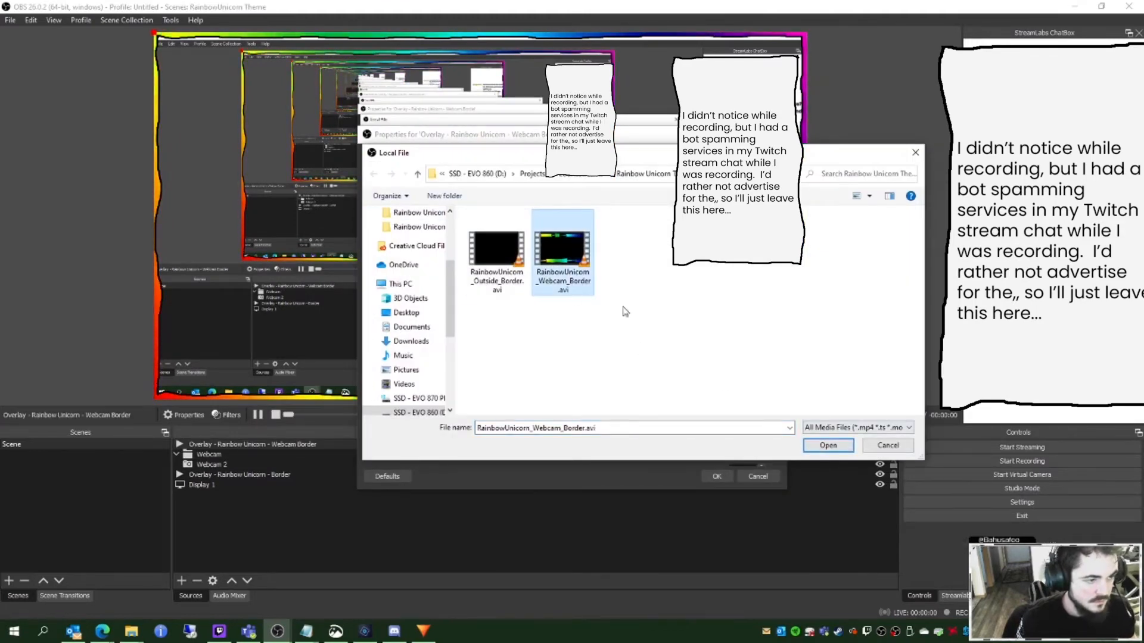
{"action": "left_click", "coordinate": [828, 445]}
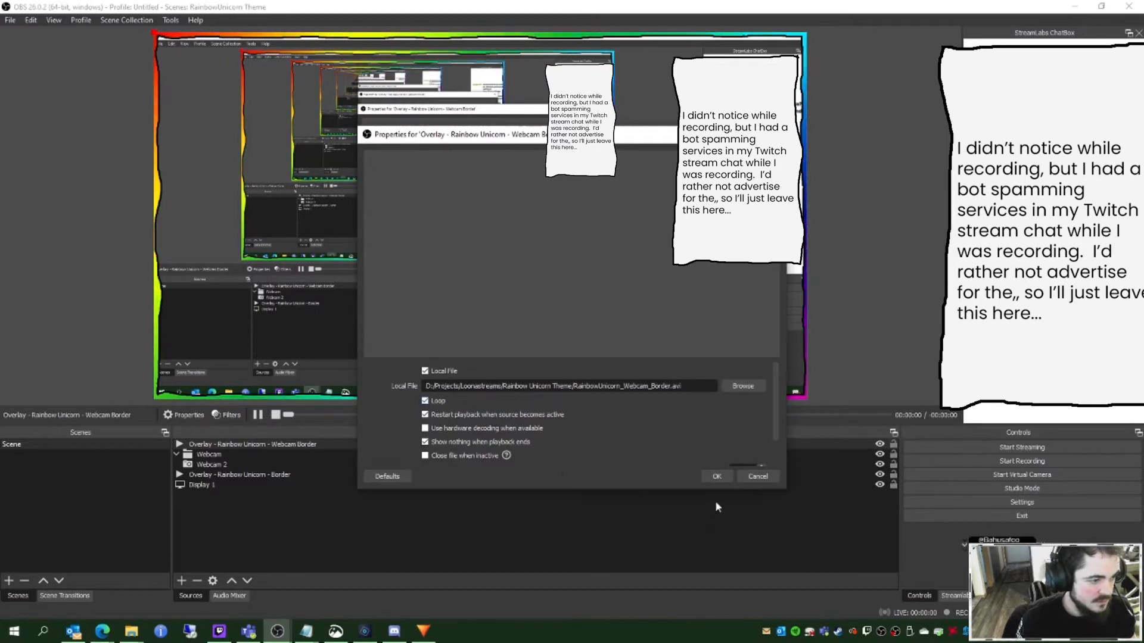
{"action": "left_click", "coordinate": [716, 477]}
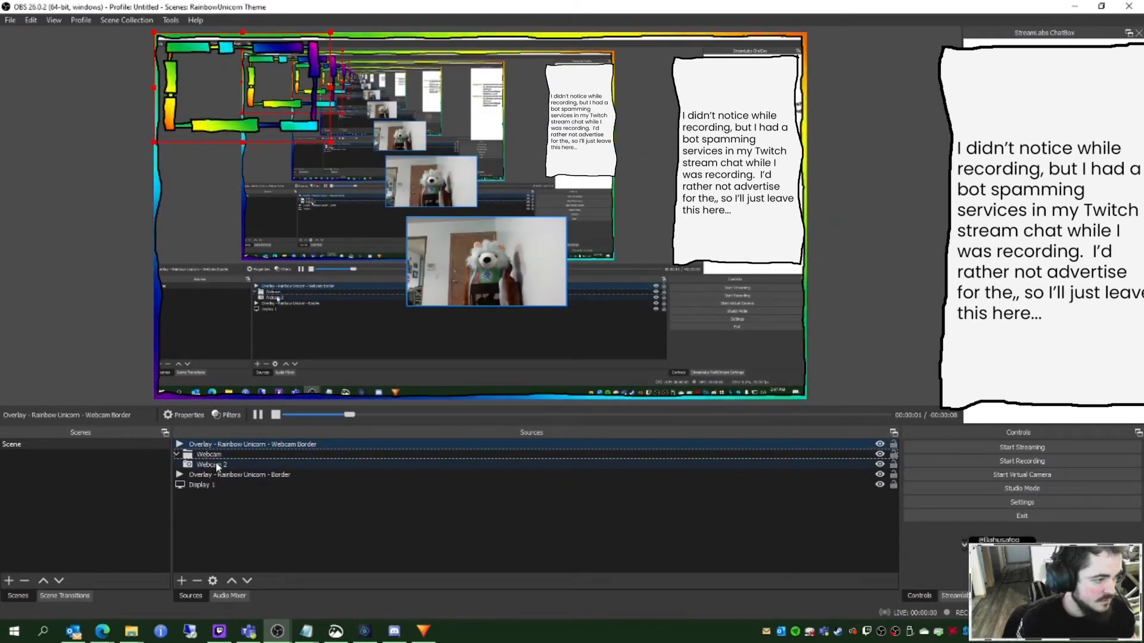
Step: Move the webcam border source into the Webcam group, then position and resize it to frame the webcam feed
{"action": "left_click_drag", "start_coordinate": [244, 444], "coordinate": [246, 455]}
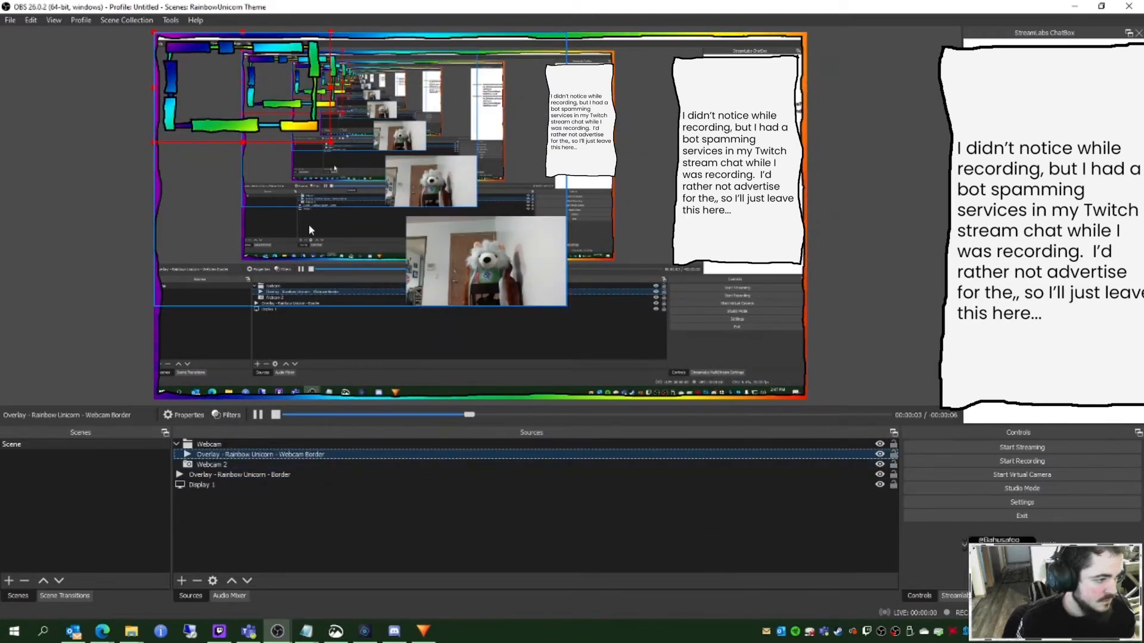
{"action": "left_click_drag", "start_coordinate": [235, 138], "coordinate": [468, 293]}
{"action": "left_click_drag", "start_coordinate": [571, 312], "coordinate": [589, 323]}
Step: Try the webcam border beneath Webcam 2 in the group's layer order, and return the border above the feed
{"action": "left_click", "coordinate": [241, 455]}
{"action": "left_click_drag", "start_coordinate": [242, 456], "coordinate": [237, 465]}
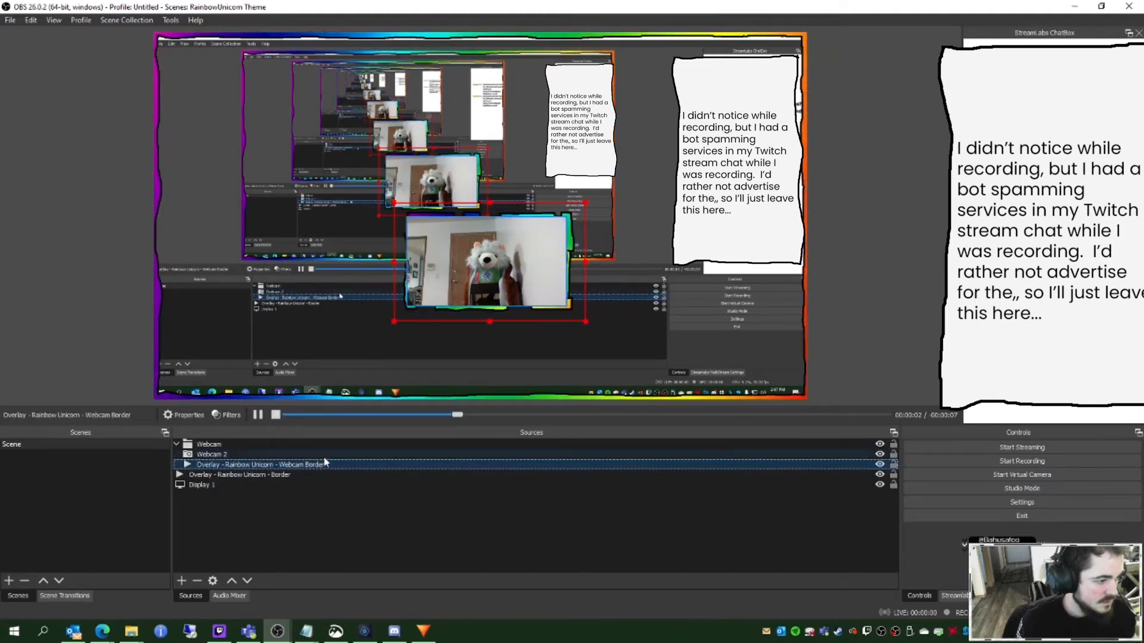
{"action": "left_click", "coordinate": [507, 307]}
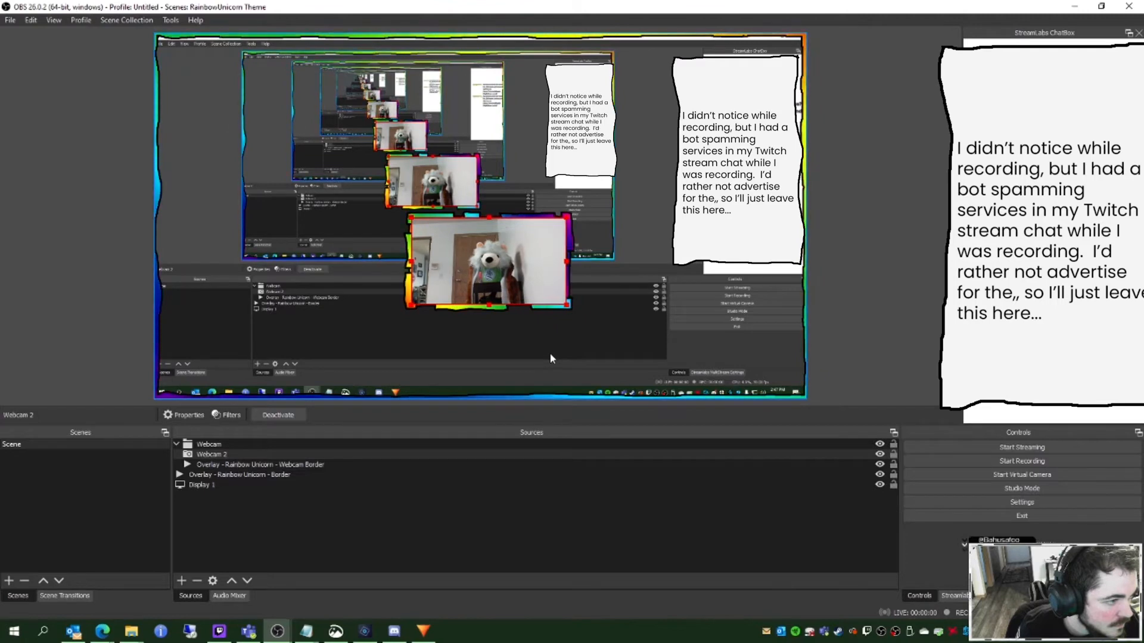
{"action": "left_click_drag", "start_coordinate": [230, 464], "coordinate": [233, 456]}
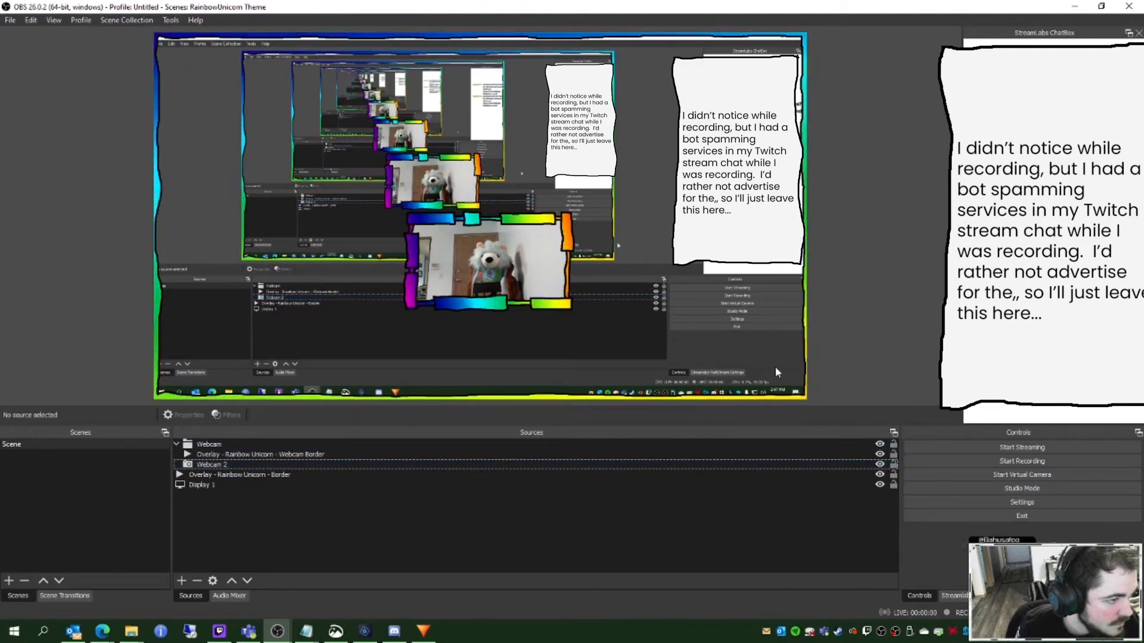
Step: Move the whole Webcam group toward the lower-right corner of the canvas and deselect it
{"action": "left_click", "coordinate": [210, 445]}
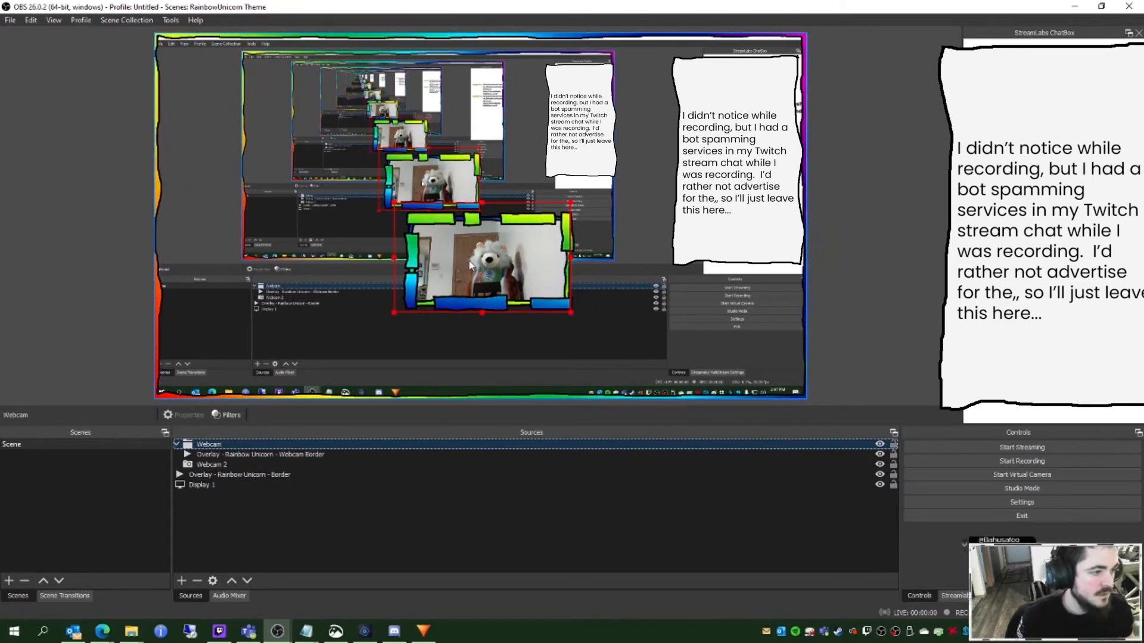
{"action": "left_click_drag", "start_coordinate": [474, 257], "coordinate": [717, 316]}
{"action": "left_click", "coordinate": [915, 327]}
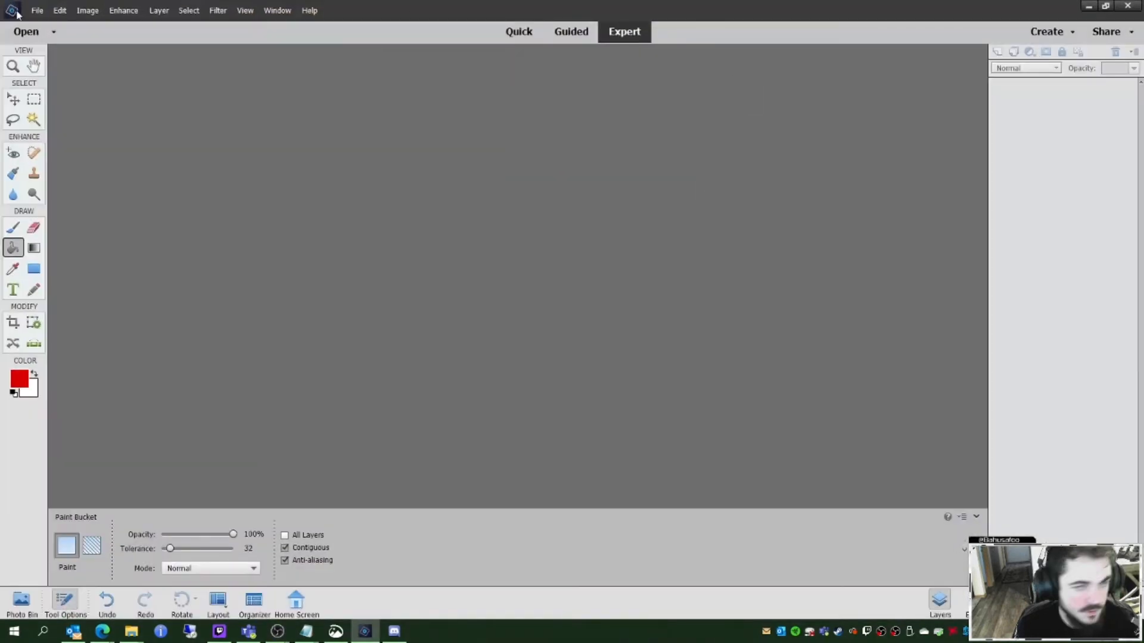
Step: Open Outside_Border_Source.psd from the Rainbow Unicorn Theme project folder
{"action": "left_click", "coordinate": [37, 11]}
{"action": "left_click", "coordinate": [43, 36]}
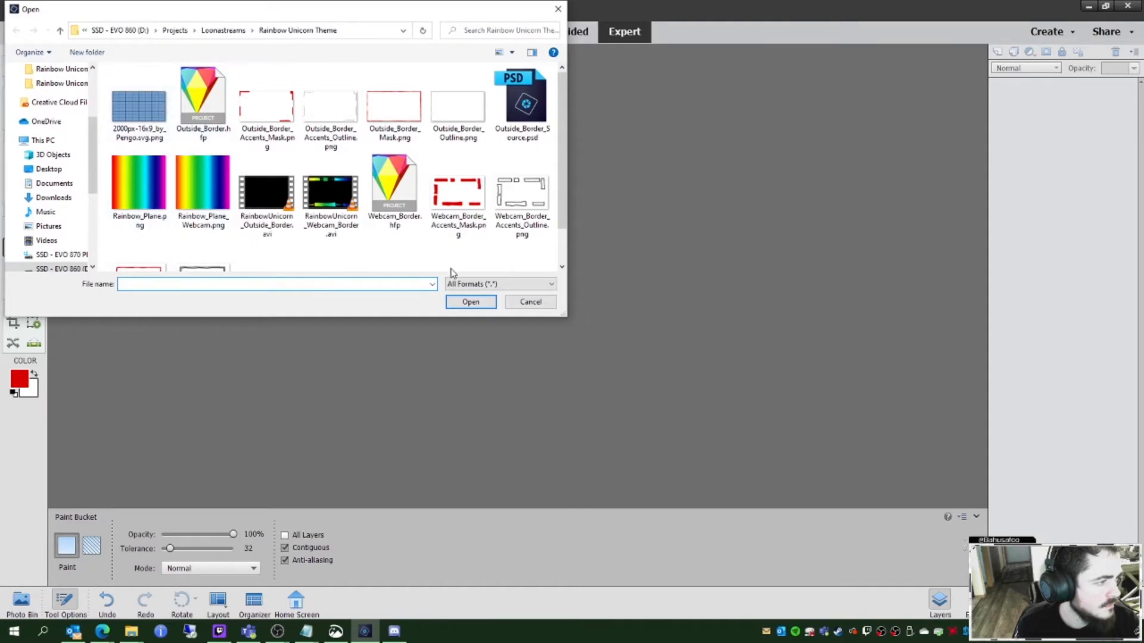
{"action": "left_click", "coordinate": [523, 107]}
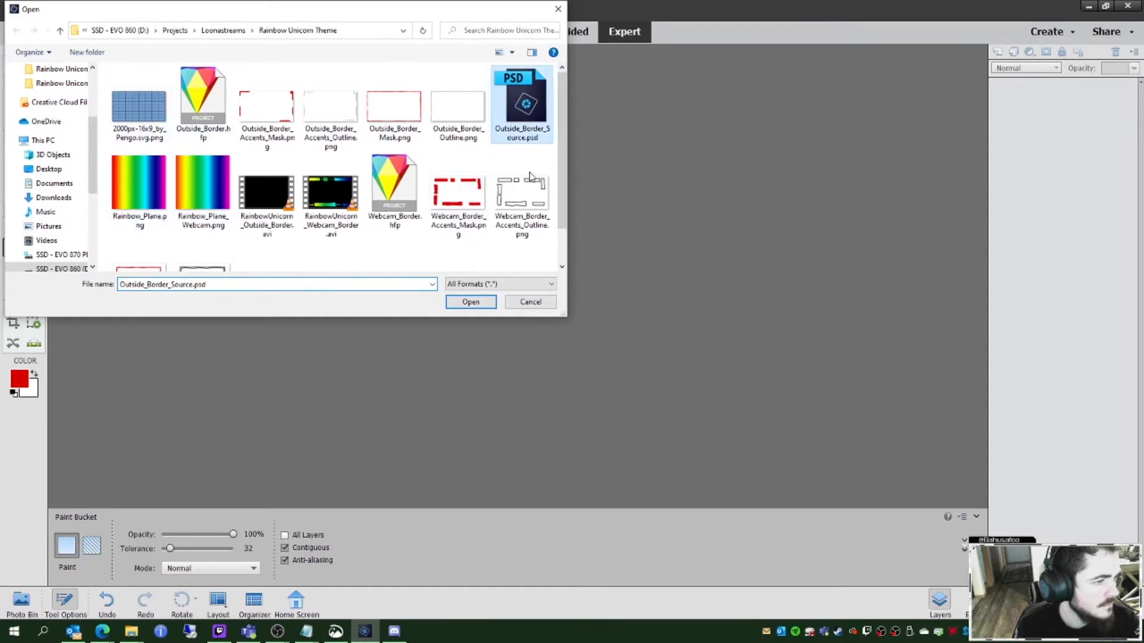
{"action": "left_click", "coordinate": [470, 302]}
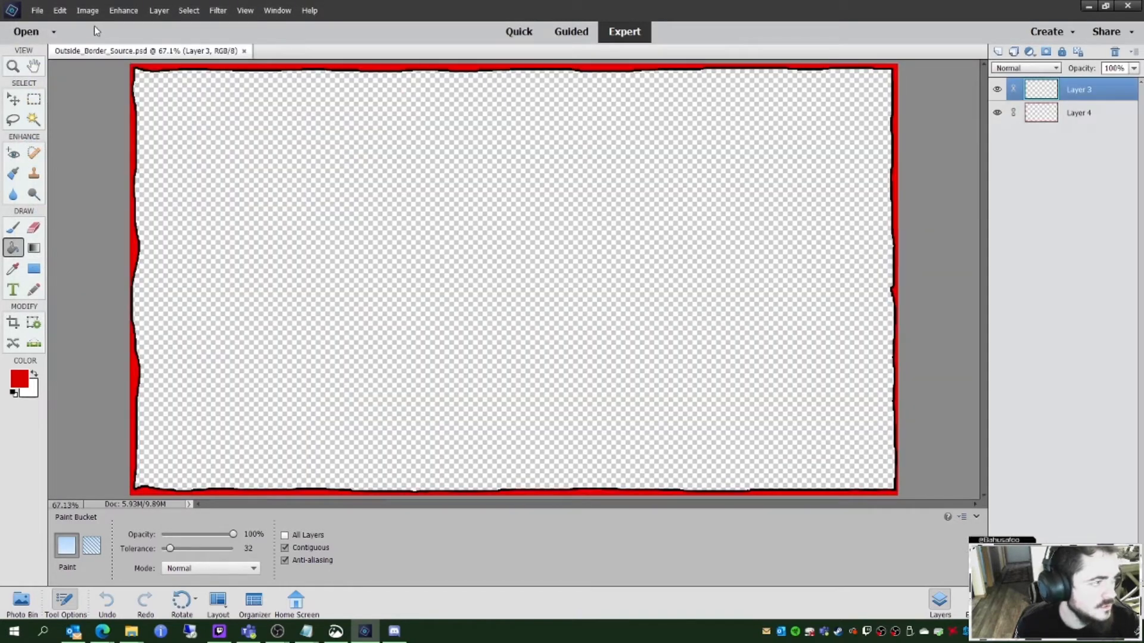
{"action": "left_click", "coordinate": [46, 14]}
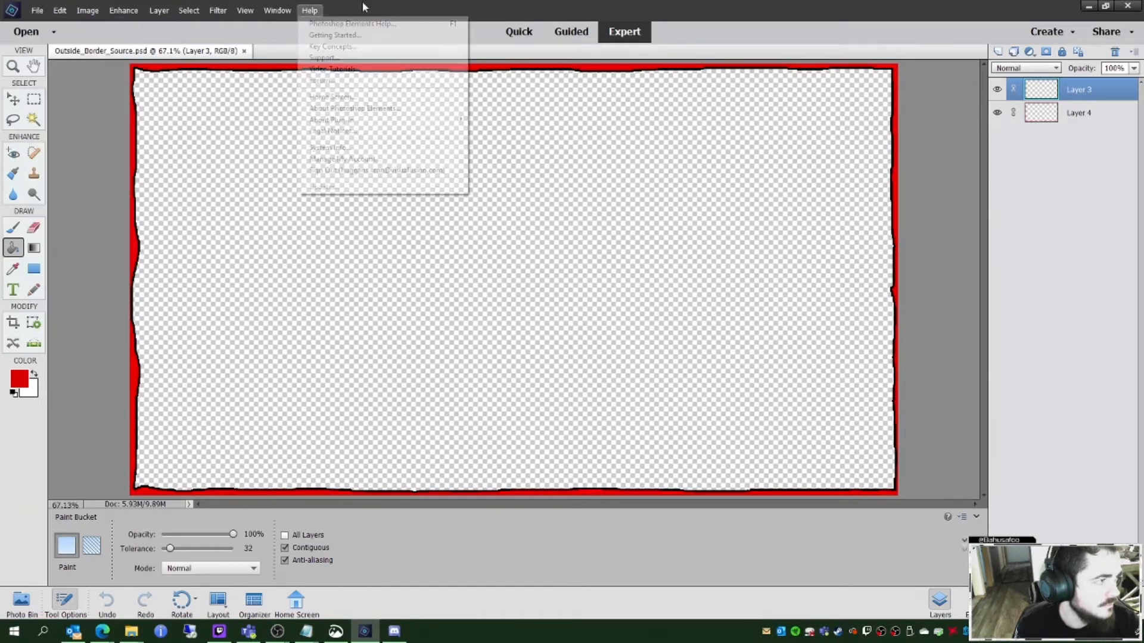
{"action": "left_click", "coordinate": [736, 50]}
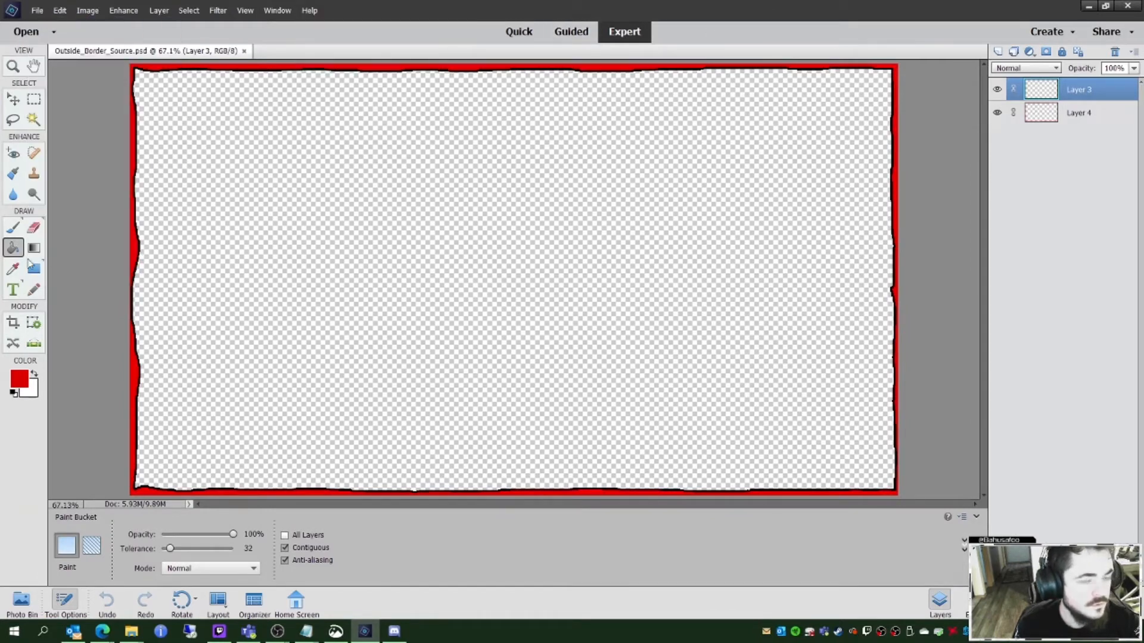
Step: Choose the Pencil tool and add a new layer above Layer 3 with the default layer settings
{"action": "left_click", "coordinate": [34, 290]}
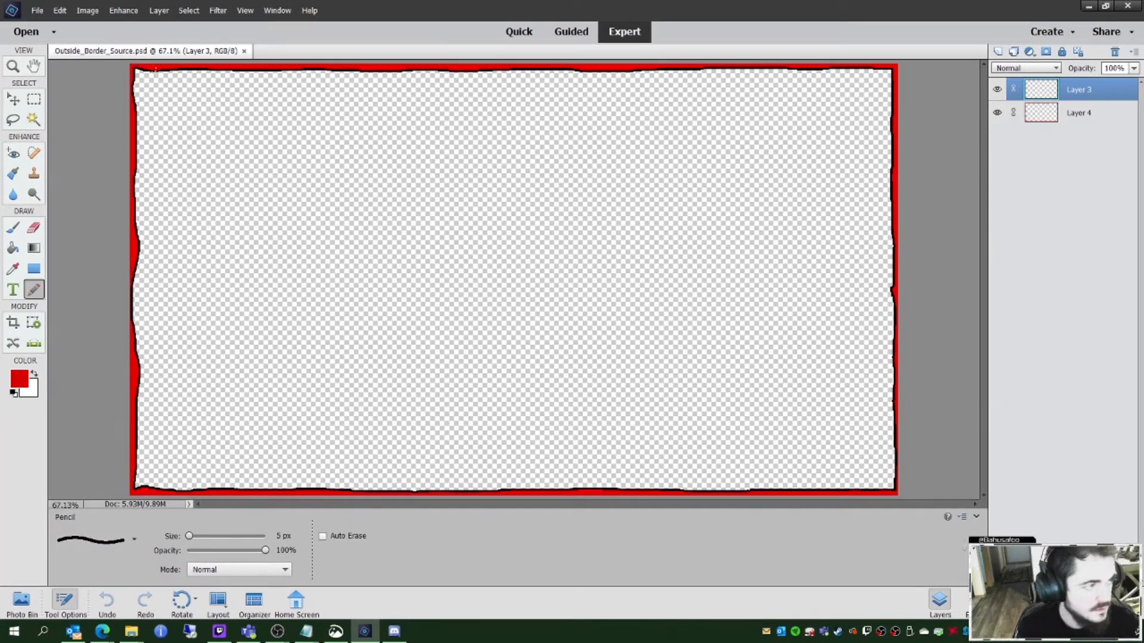
{"action": "left_click", "coordinate": [159, 10]}
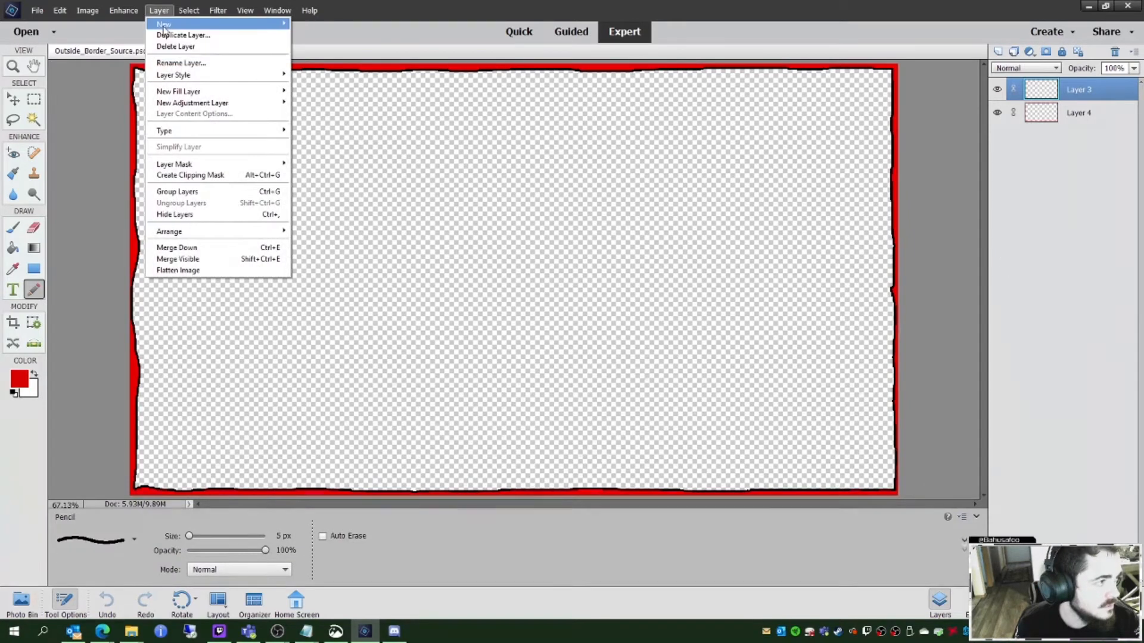
{"action": "mouse_move", "coordinate": [163, 27]}
{"action": "left_click", "coordinate": [319, 25]}
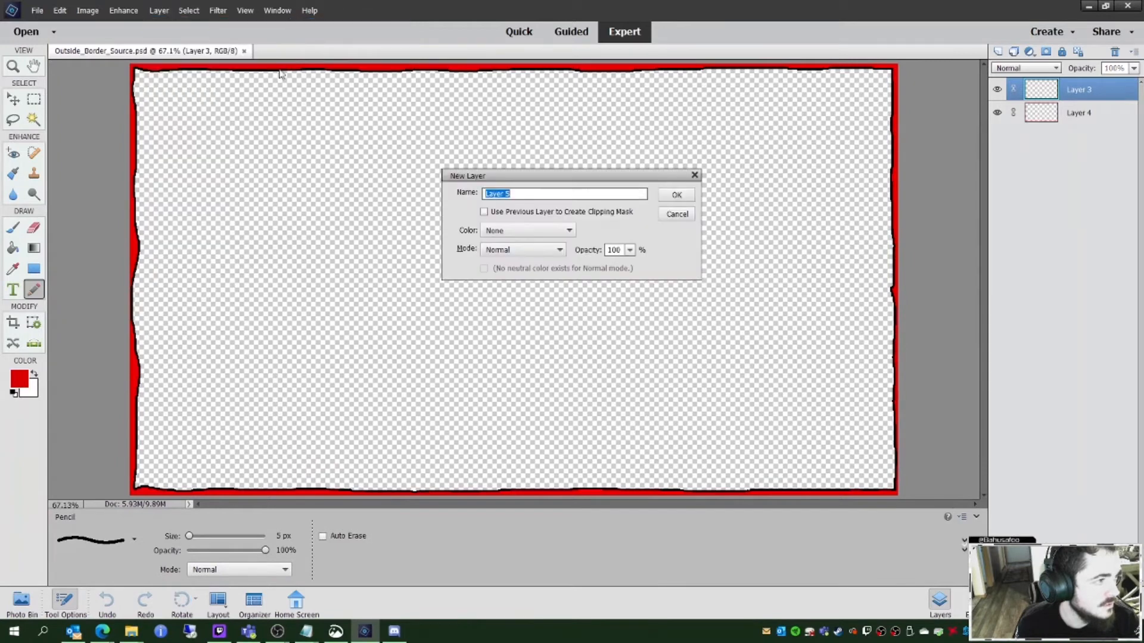
{"action": "left_click", "coordinate": [675, 195]}
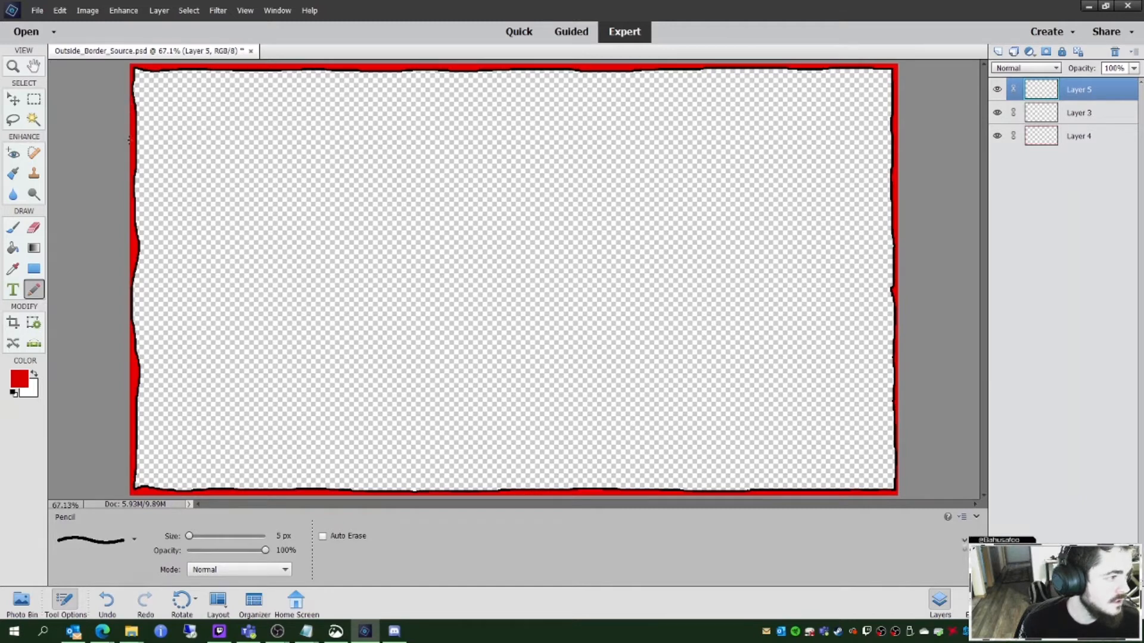
Step: Outline uneven block accents in black with the 5 px pencil at the canvas's upper corners and along its side and bottom edges
{"action": "key", "text": "ctrl+z"}
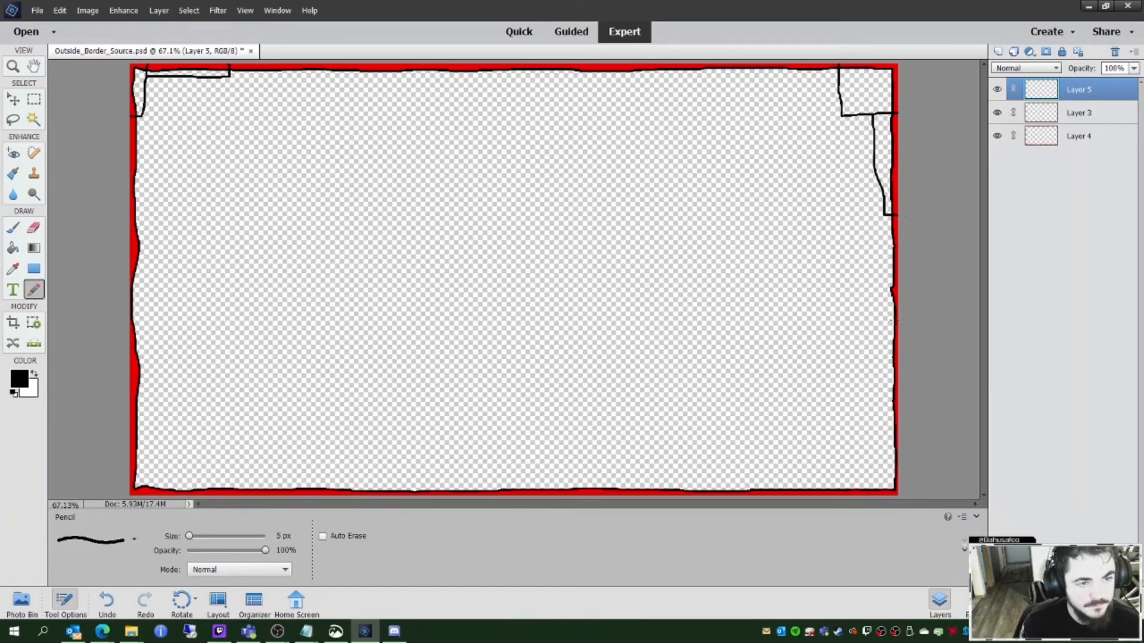
{"action": "left_click_drag", "start_coordinate": [667, 495], "coordinate": [824, 480]}
{"action": "left_click_drag", "start_coordinate": [136, 477], "coordinate": [156, 380]}
{"action": "mouse_move", "coordinate": [145, 249]}
{"action": "left_mouse_down"}
{"action": "mouse_move", "coordinate": [146, 325]}
{"action": "mouse_move", "coordinate": [113, 331]}
{"action": "left_mouse_up"}
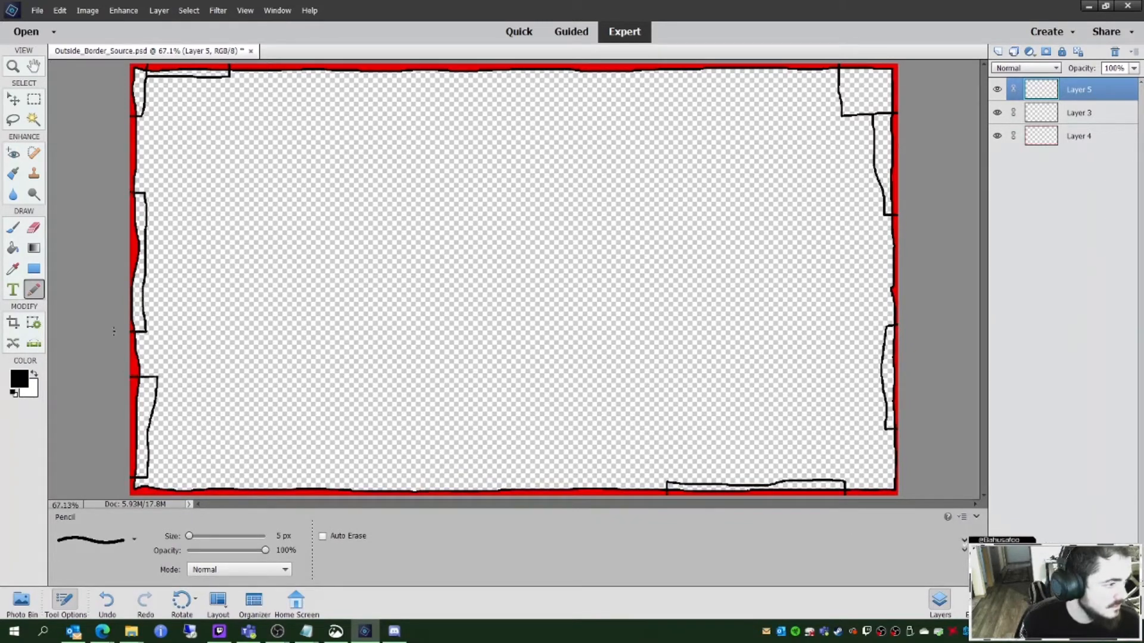
Step: Hide Layer 3 and Layer 4, and select the insides of all accent outlines with the Magic Wand in Add mode
{"action": "left_click", "coordinate": [997, 112]}
{"action": "left_click", "coordinate": [997, 136]}
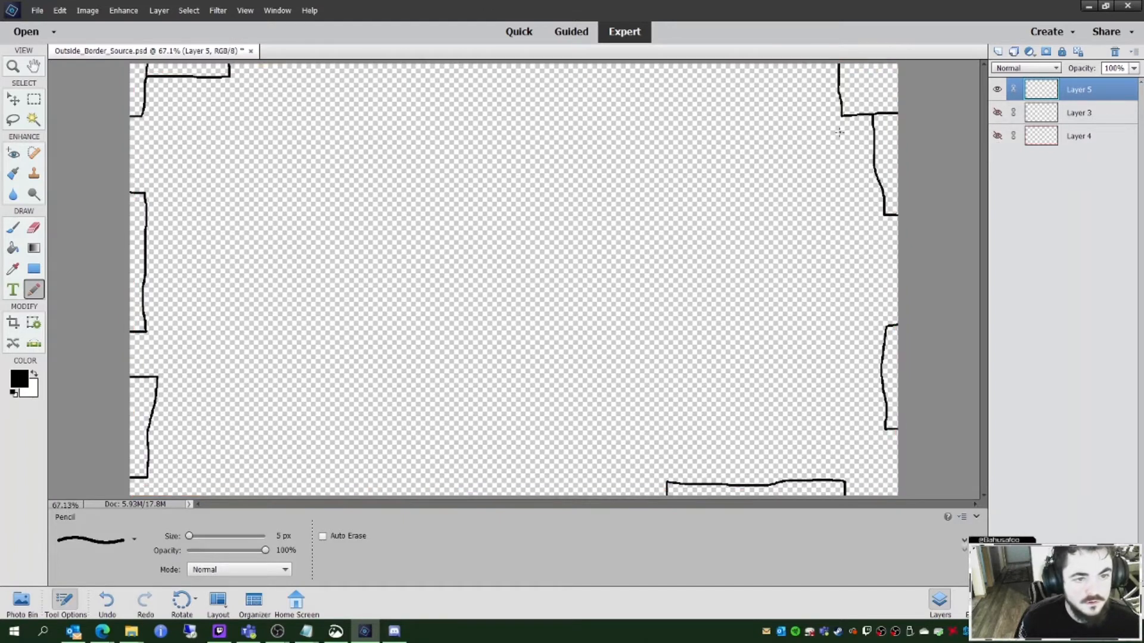
{"action": "left_click", "coordinate": [38, 120]}
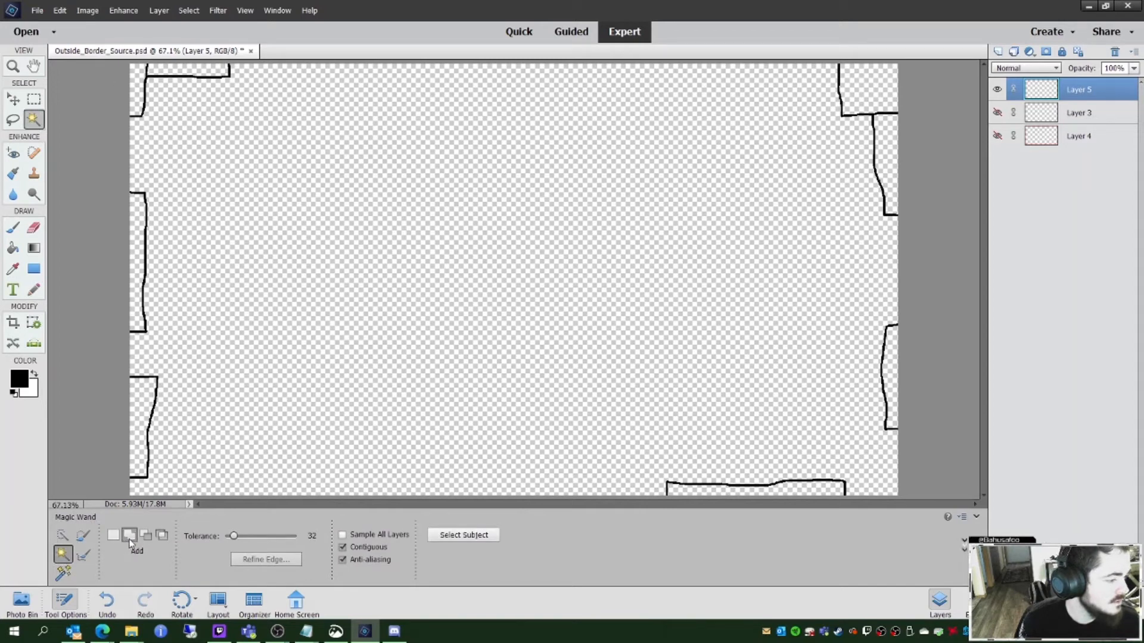
{"action": "left_click", "coordinate": [144, 401]}
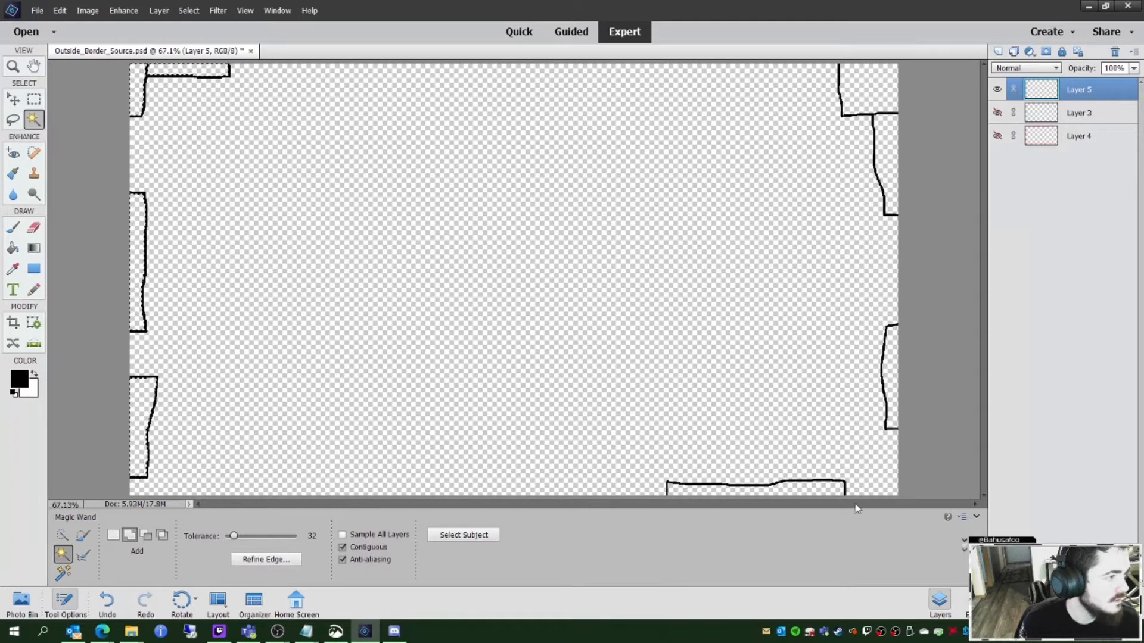
{"action": "left_click", "coordinate": [827, 491]}
{"action": "left_click", "coordinate": [878, 112]}
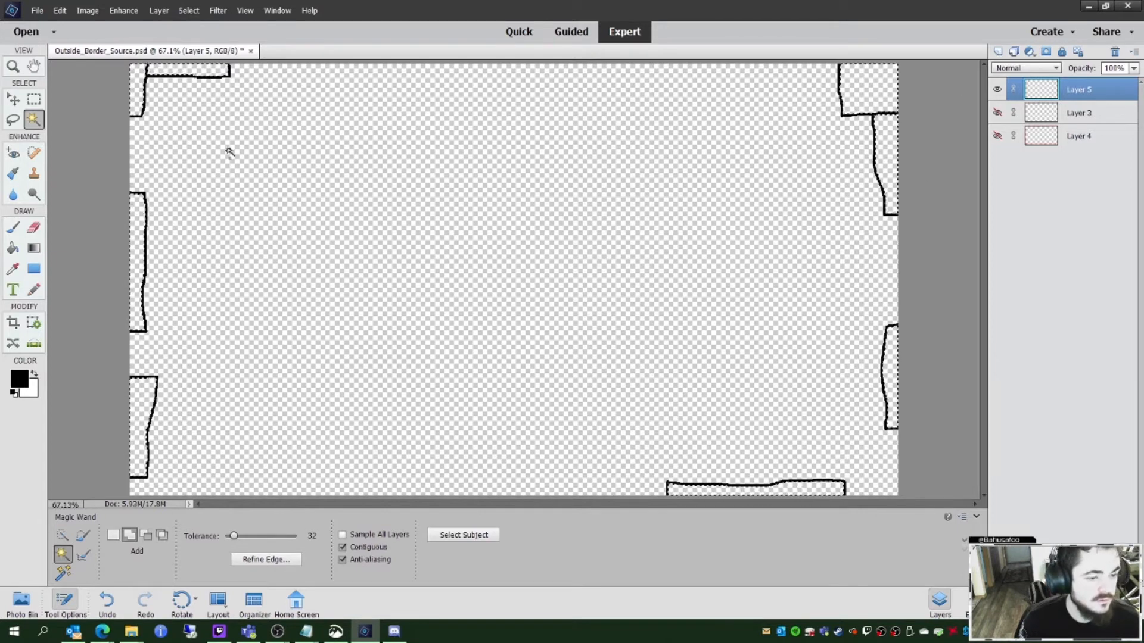
Step: Expand the accent selection outward by the preset pixel amount so it reaches into the black outlines
{"action": "left_click", "coordinate": [189, 10]}
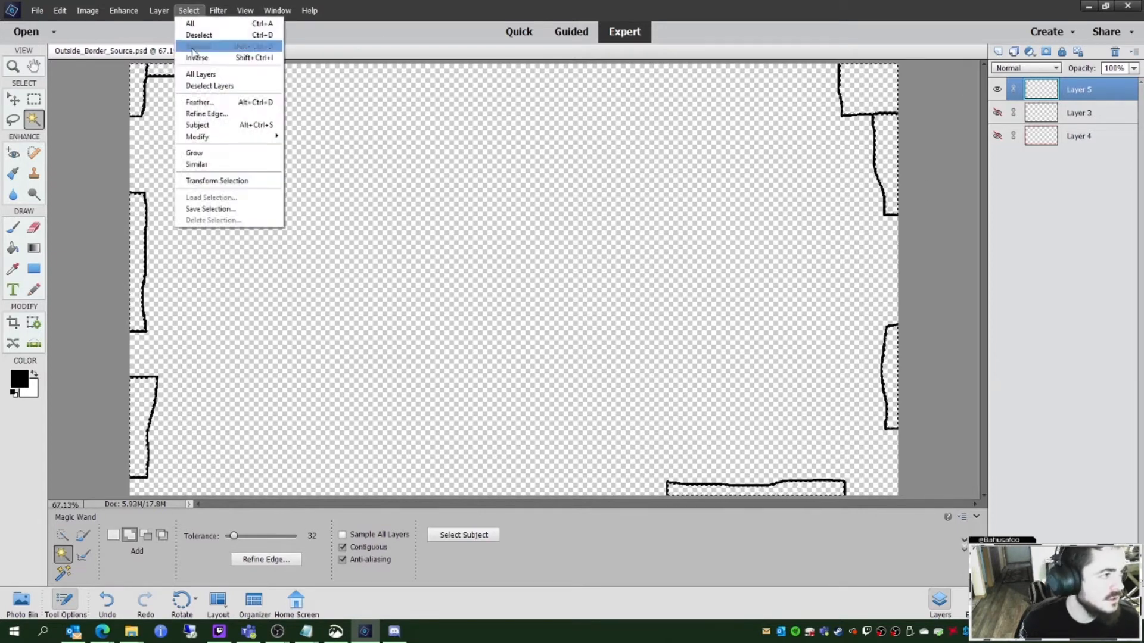
{"action": "mouse_move", "coordinate": [215, 136]}
{"action": "left_click", "coordinate": [301, 158]}
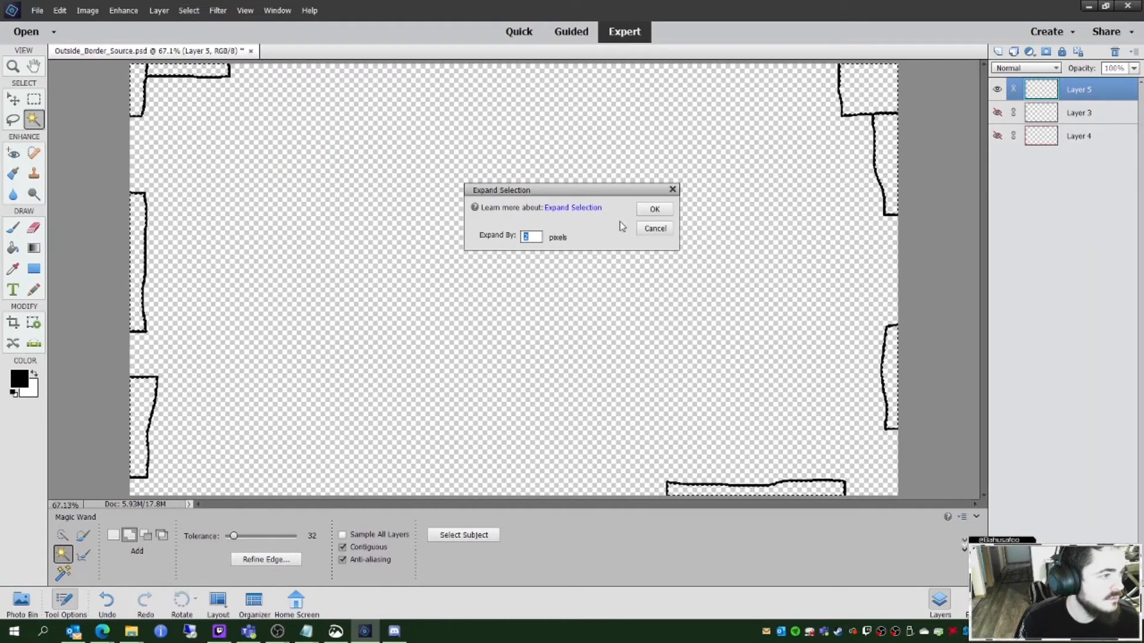
{"action": "left_click", "coordinate": [654, 209]}
Step: Create a new layer and fill the expanded accent selection with red #db0000 using the Paint Bucket
{"action": "left_click", "coordinate": [159, 10]}
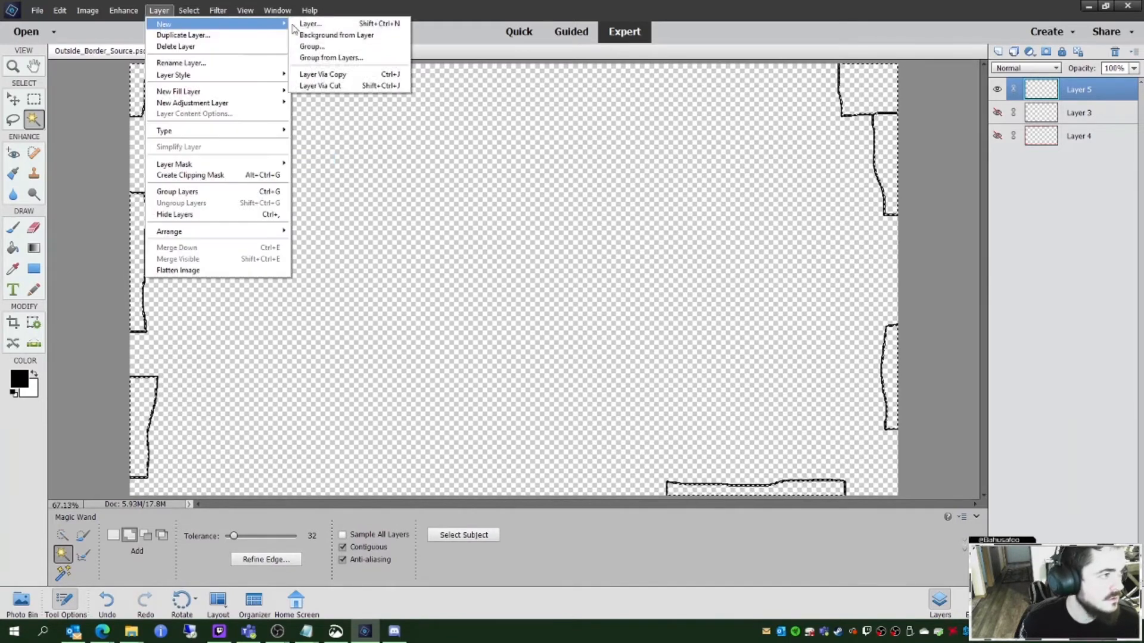
{"action": "left_click", "coordinate": [309, 23]}
{"action": "left_click", "coordinate": [661, 196]}
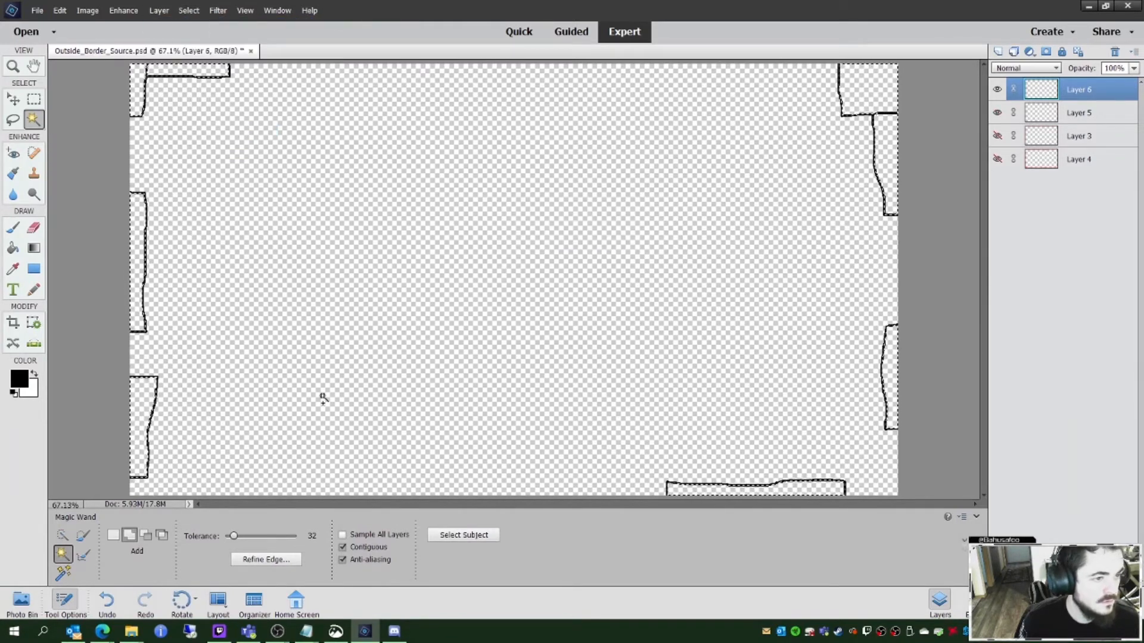
{"action": "left_click", "coordinate": [19, 379]}
{"action": "type", "text": "ff0000"}
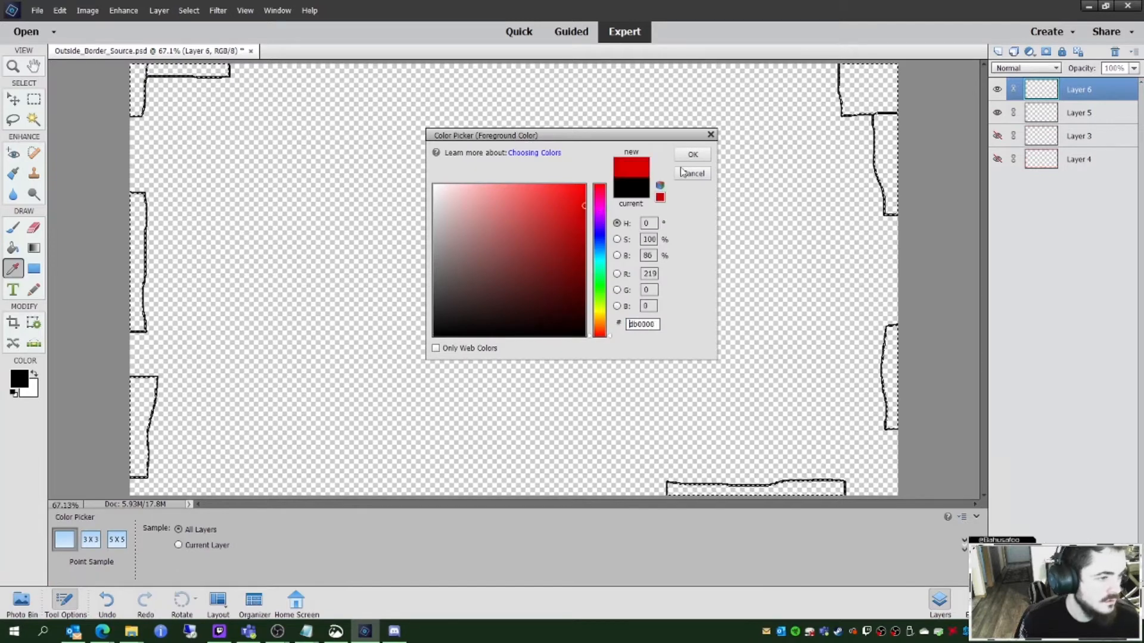
{"action": "left_click", "coordinate": [693, 154]}
{"action": "key", "text": "a"}
{"action": "left_click", "coordinate": [13, 248]}
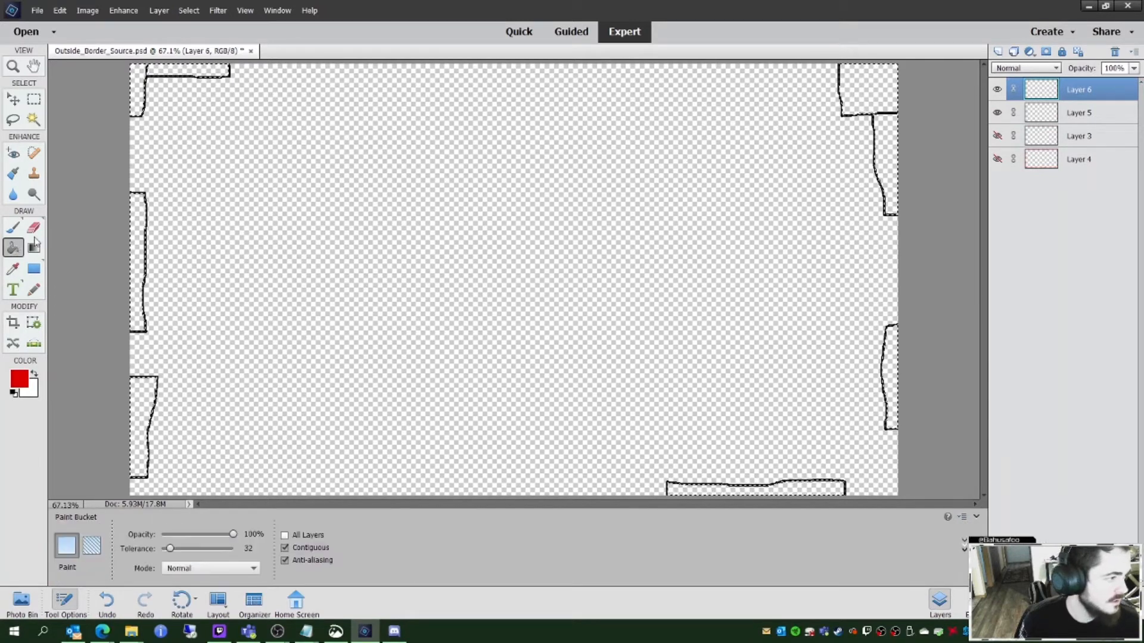
{"action": "left_click", "coordinate": [437, 180]}
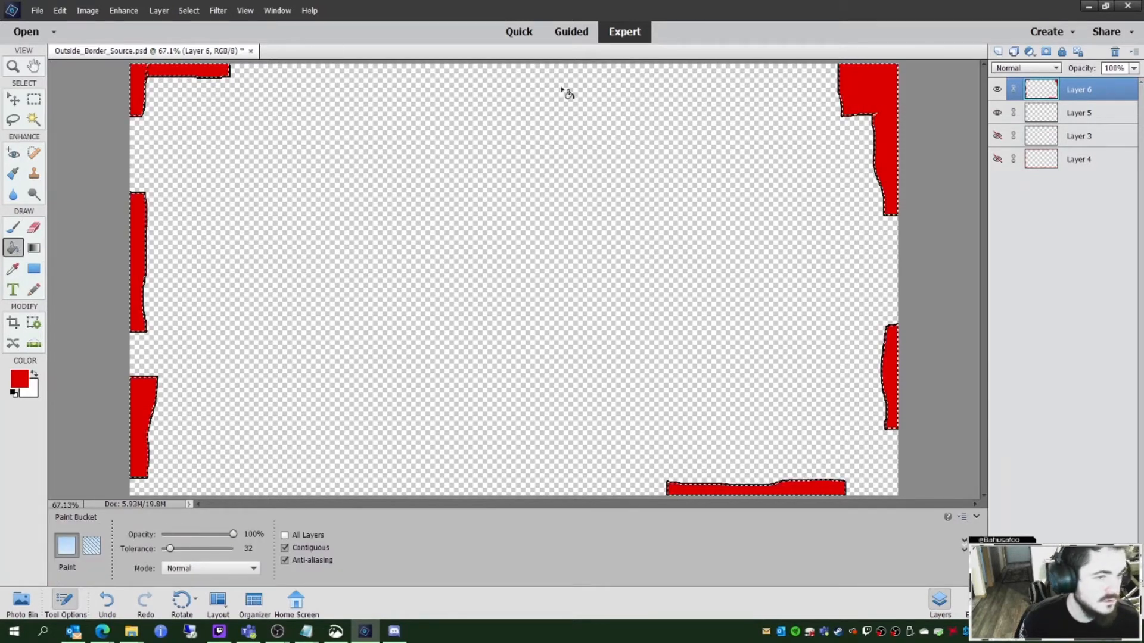
Step: Place the red fill layer beneath the accent outlines, clear the selection, and briefly check the accents against the border on Layers 3 and 4
{"action": "left_click_drag", "start_coordinate": [1054, 113], "coordinate": [1050, 126]}
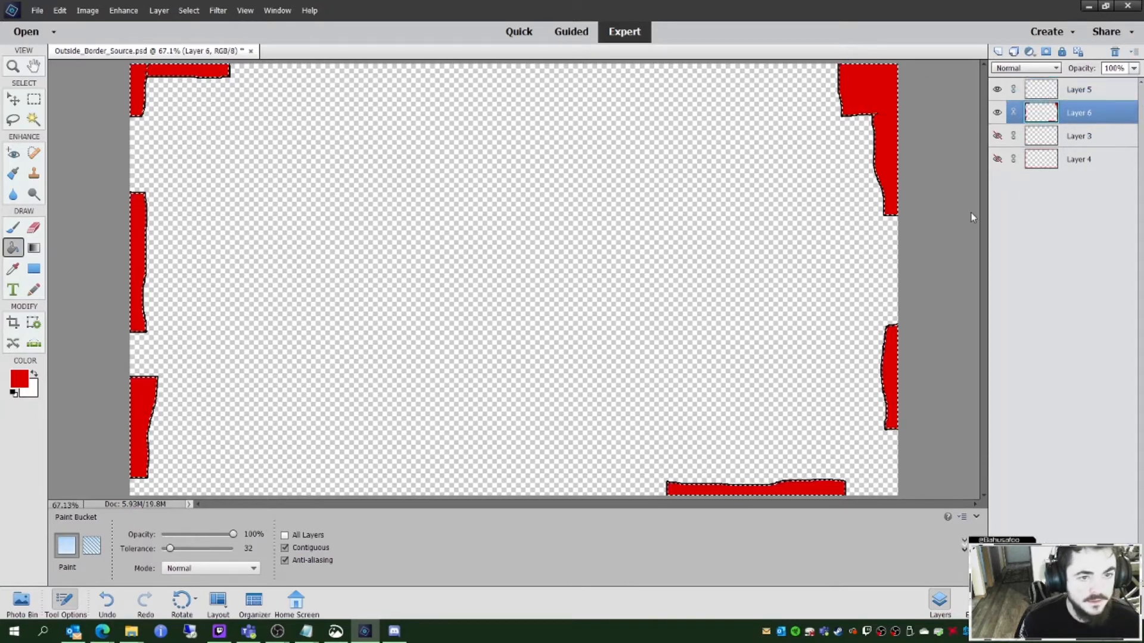
{"action": "key", "text": "ctrl+d"}
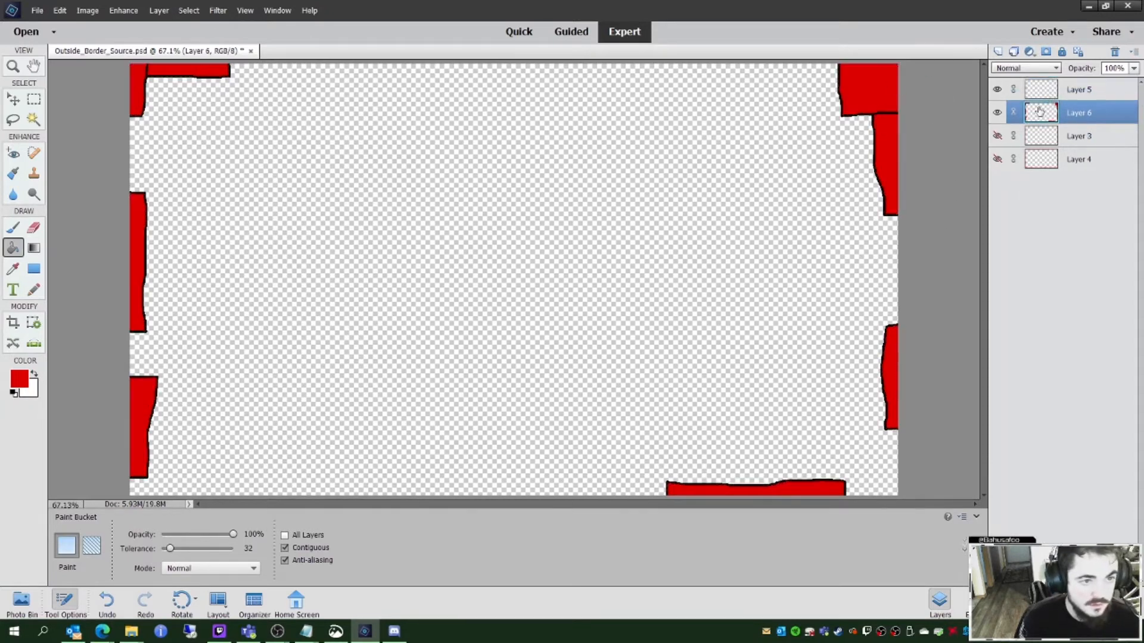
{"action": "left_click", "coordinate": [997, 135]}
{"action": "left_click", "coordinate": [997, 159]}
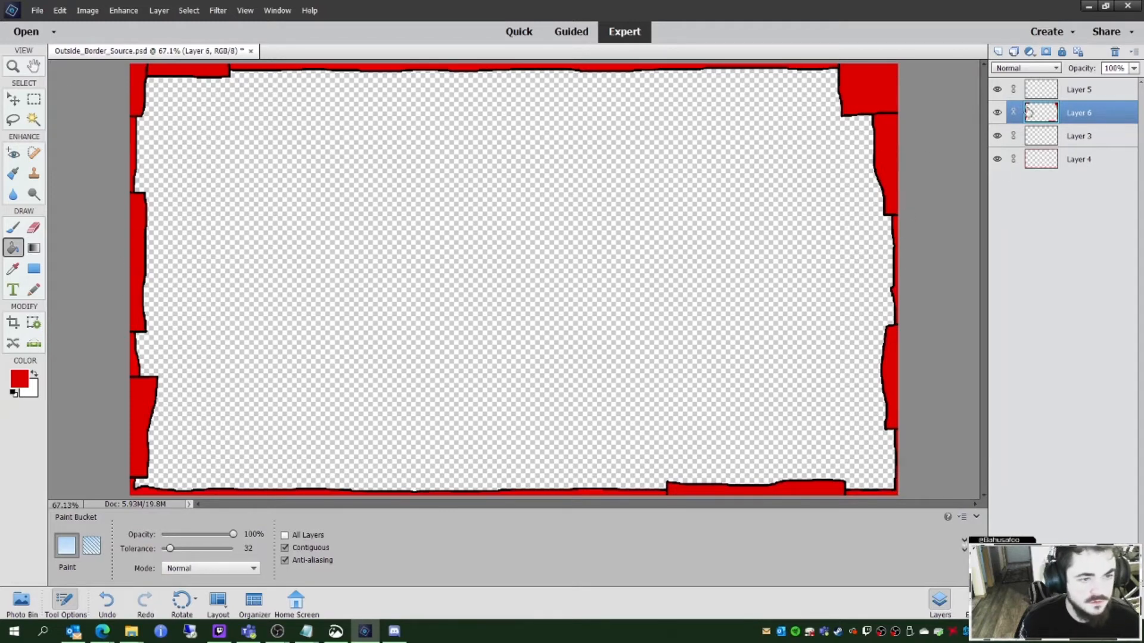
{"action": "left_click", "coordinate": [998, 160]}
{"action": "left_click", "coordinate": [997, 135]}
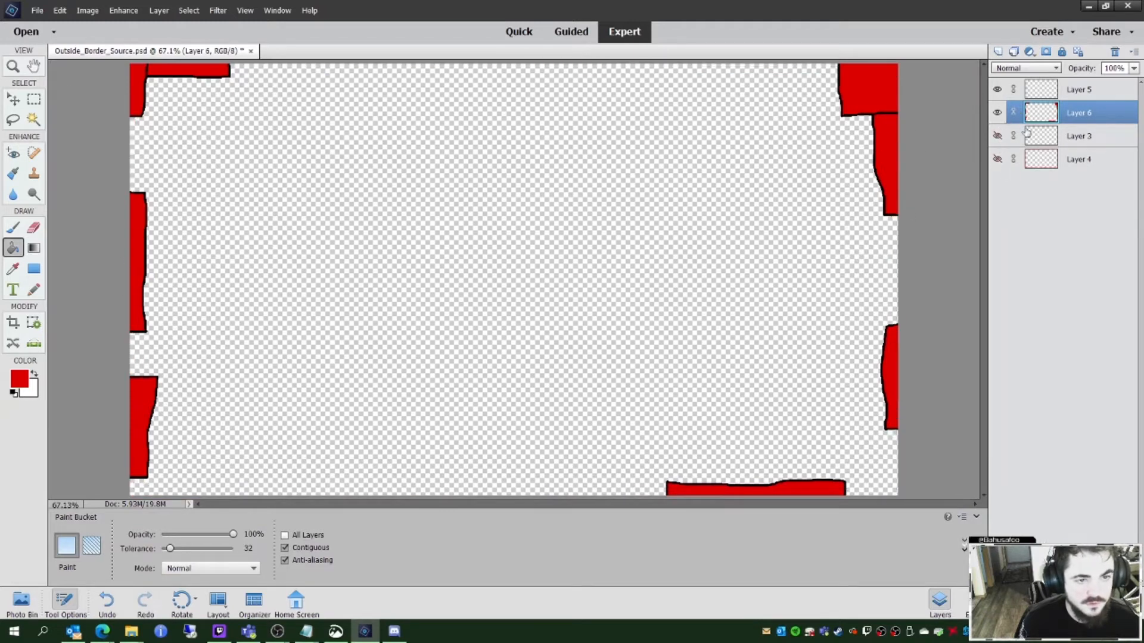
Step: Hide the outline layer and export the red accents for web as a transparent PNG-24, replacing Outside_Border_Accents_Mask.png
{"action": "left_click", "coordinate": [997, 90]}
{"action": "left_click", "coordinate": [37, 10]}
{"action": "left_click", "coordinate": [95, 131]}
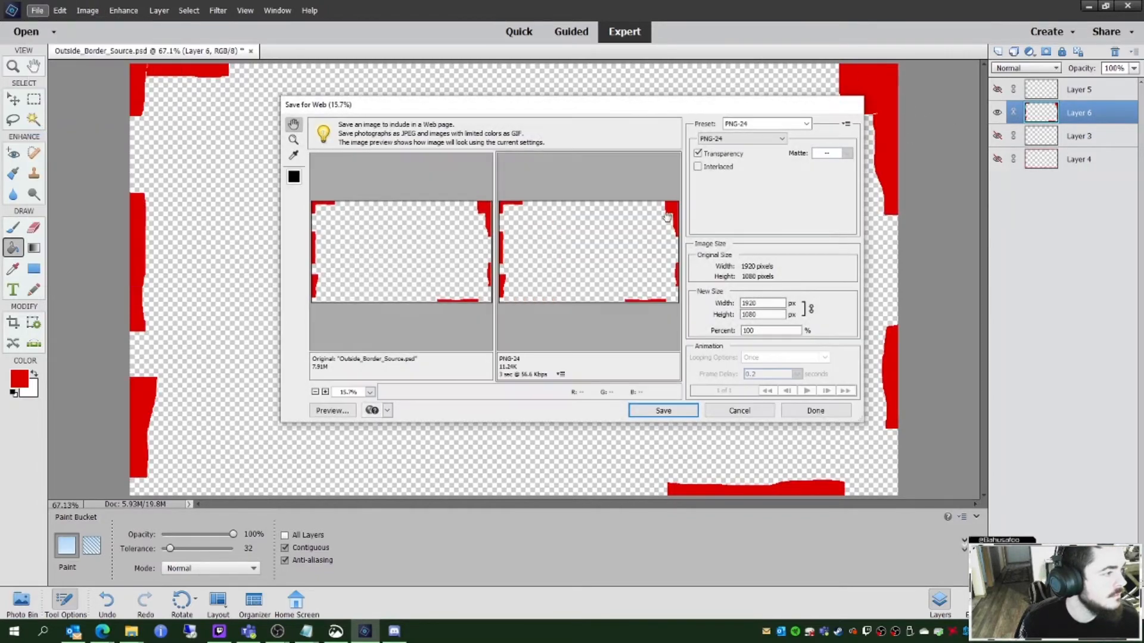
{"action": "left_click", "coordinate": [663, 411]}
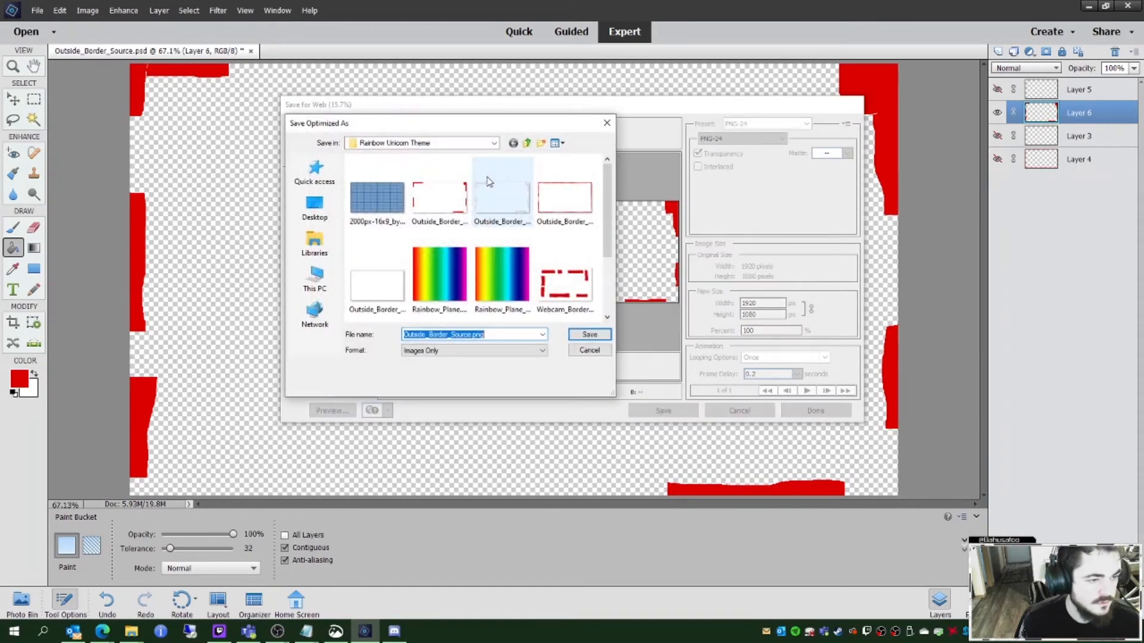
{"action": "left_click", "coordinate": [439, 196]}
{"action": "left_click", "coordinate": [588, 336]}
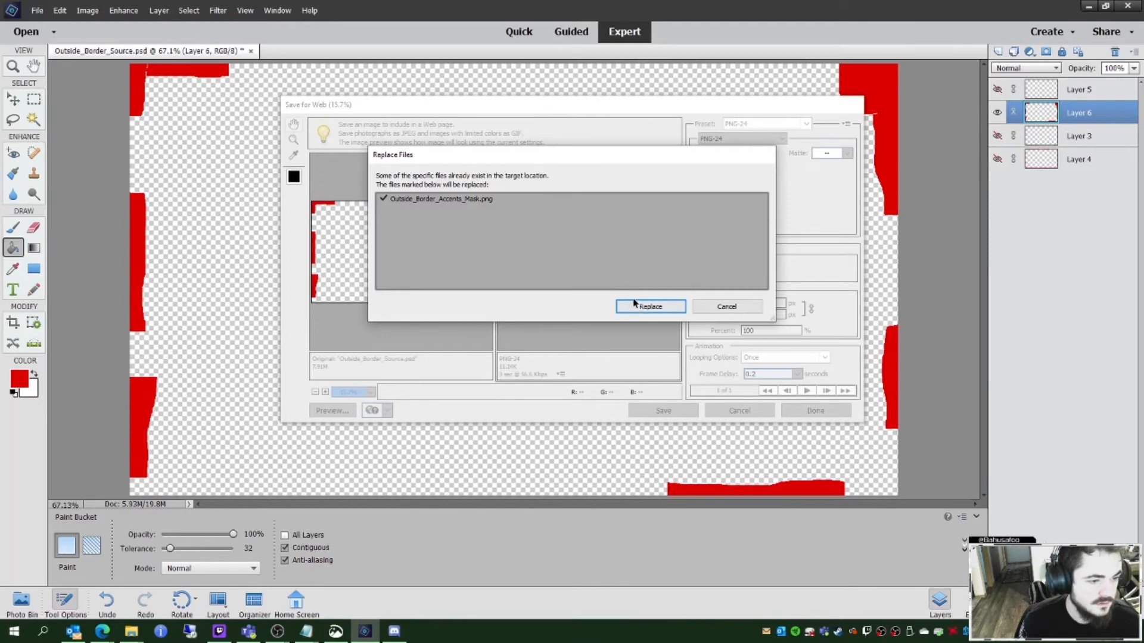
{"action": "left_click", "coordinate": [638, 307]}
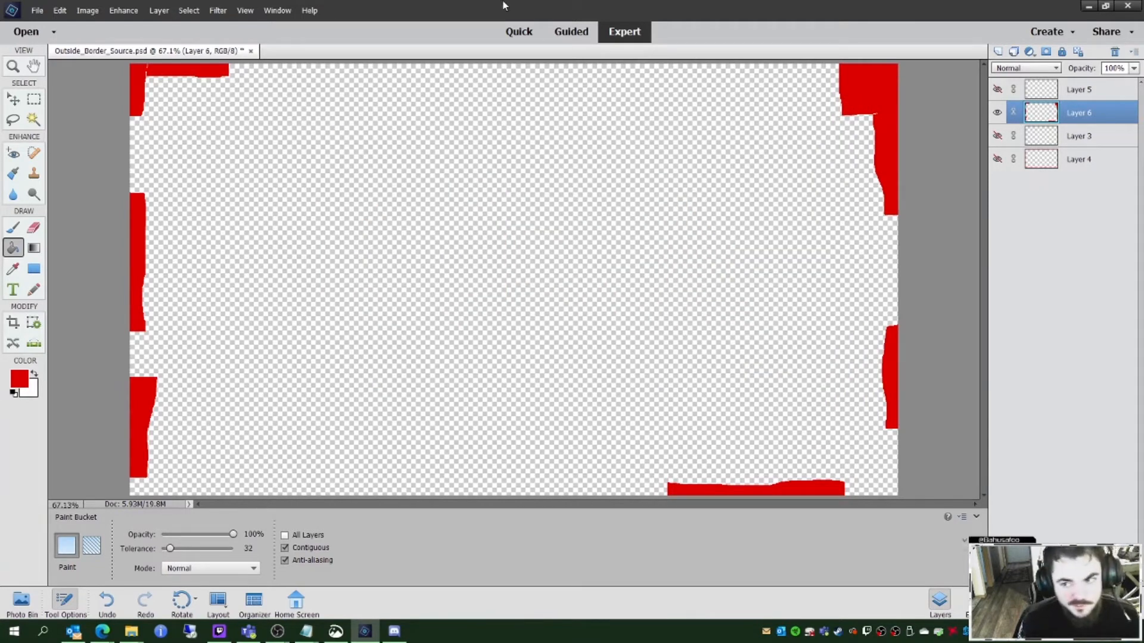
Step: Show only the black accent outlines and export them for web as a transparent PNG-24, replacing Outside_Border_Accents_Outline.png
{"action": "left_click", "coordinate": [997, 114]}
{"action": "left_click", "coordinate": [997, 89]}
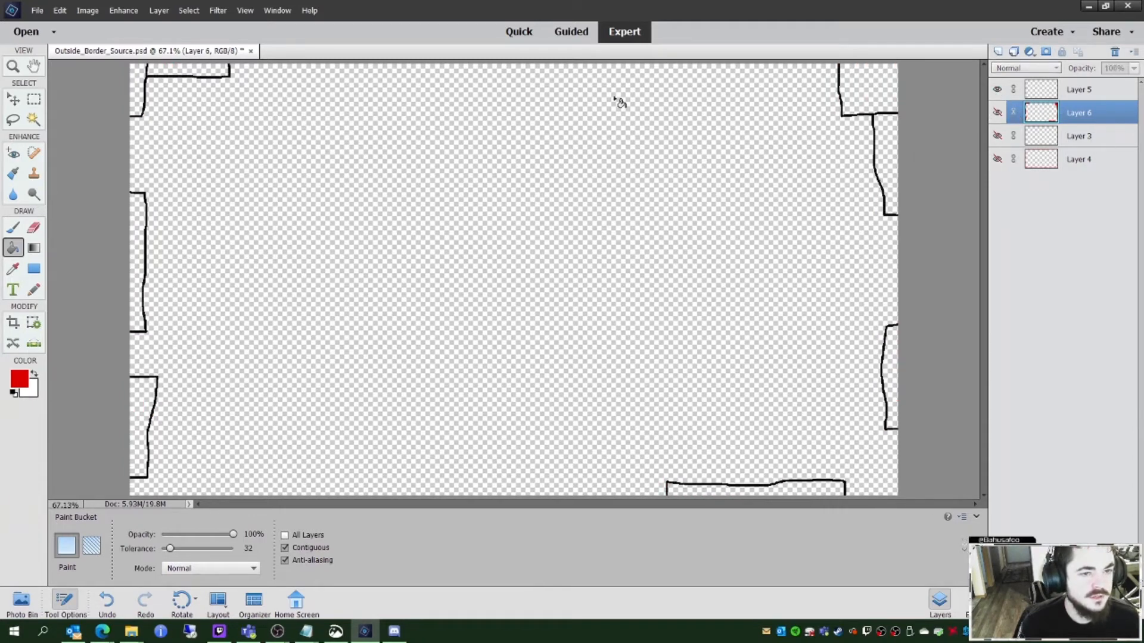
{"action": "left_click", "coordinate": [36, 10]}
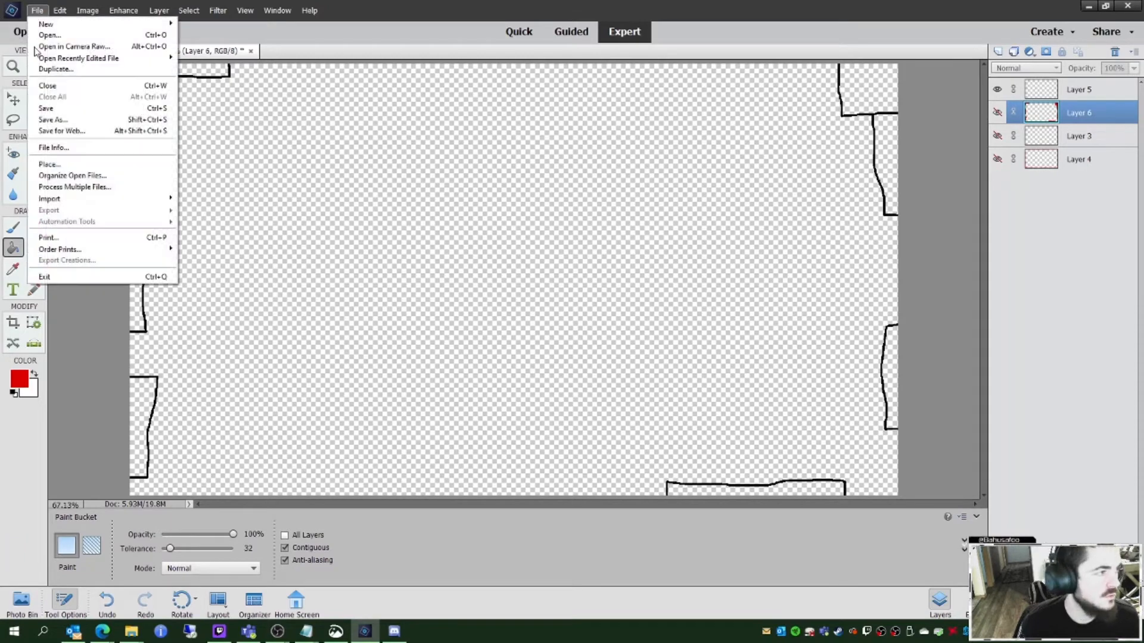
{"action": "left_click", "coordinate": [62, 130]}
{"action": "left_click", "coordinate": [662, 410]}
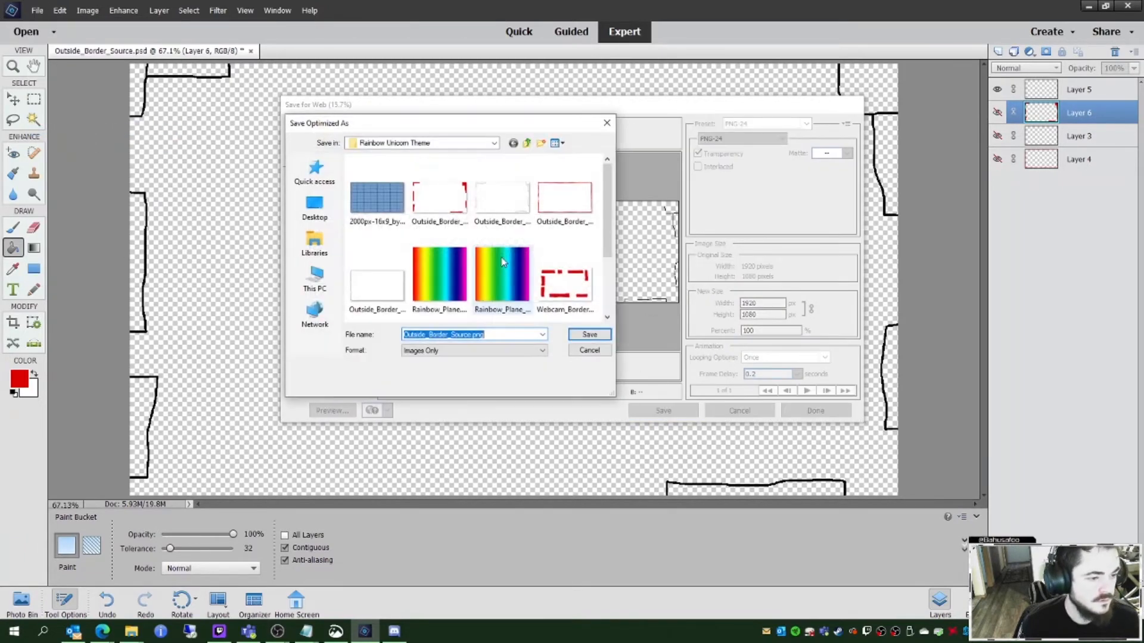
{"action": "left_click", "coordinate": [502, 205]}
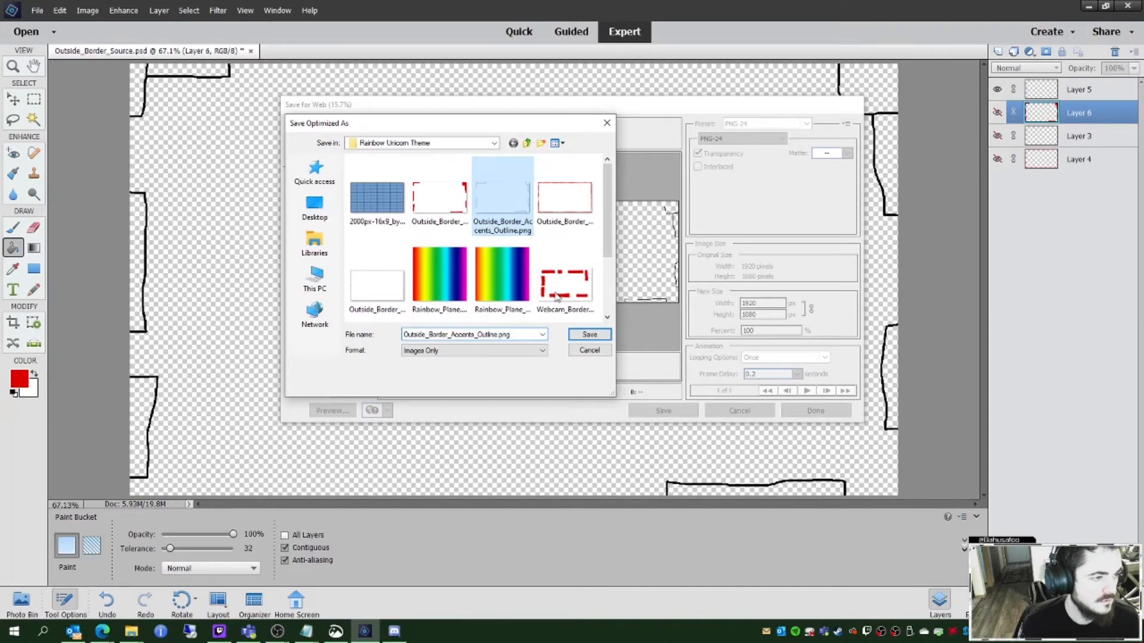
{"action": "left_click", "coordinate": [589, 335]}
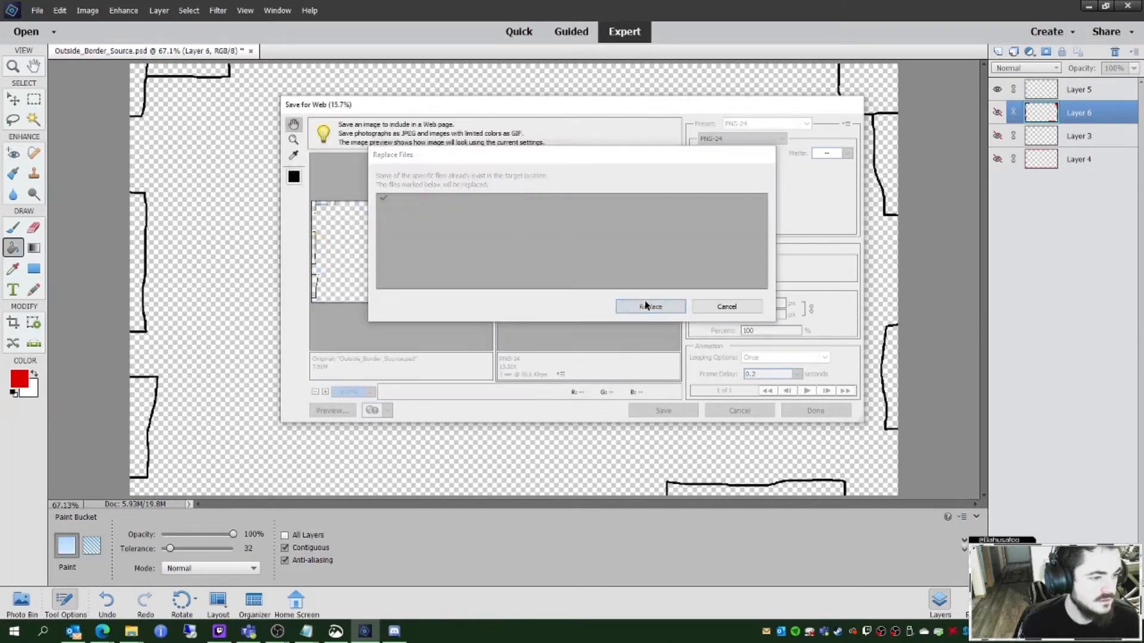
{"action": "left_click", "coordinate": [647, 305]}
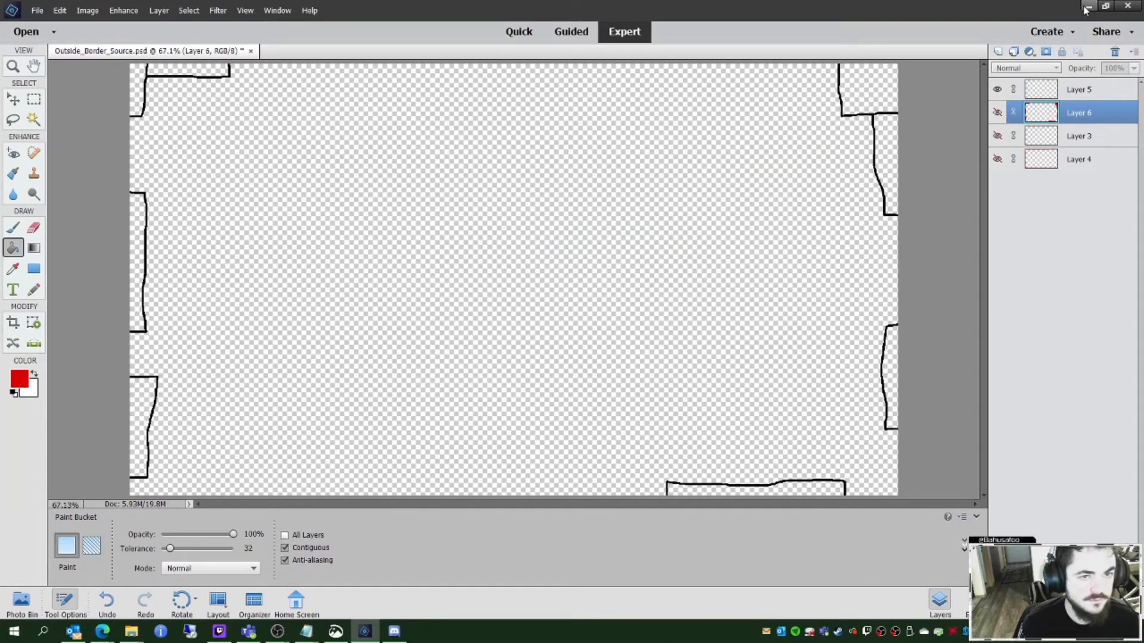
Step: Save the layered document over Outside_Border_Source.psd in the Rainbow Unicorn Theme folder, keeping its layers
{"action": "left_click", "coordinate": [37, 10]}
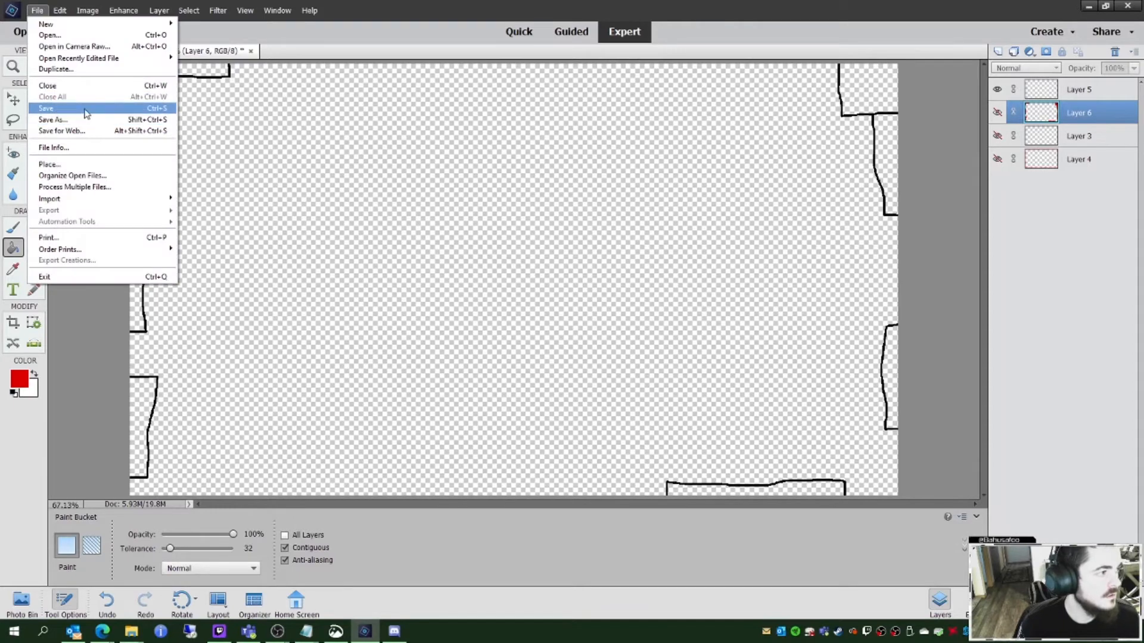
{"action": "left_click", "coordinate": [57, 117]}
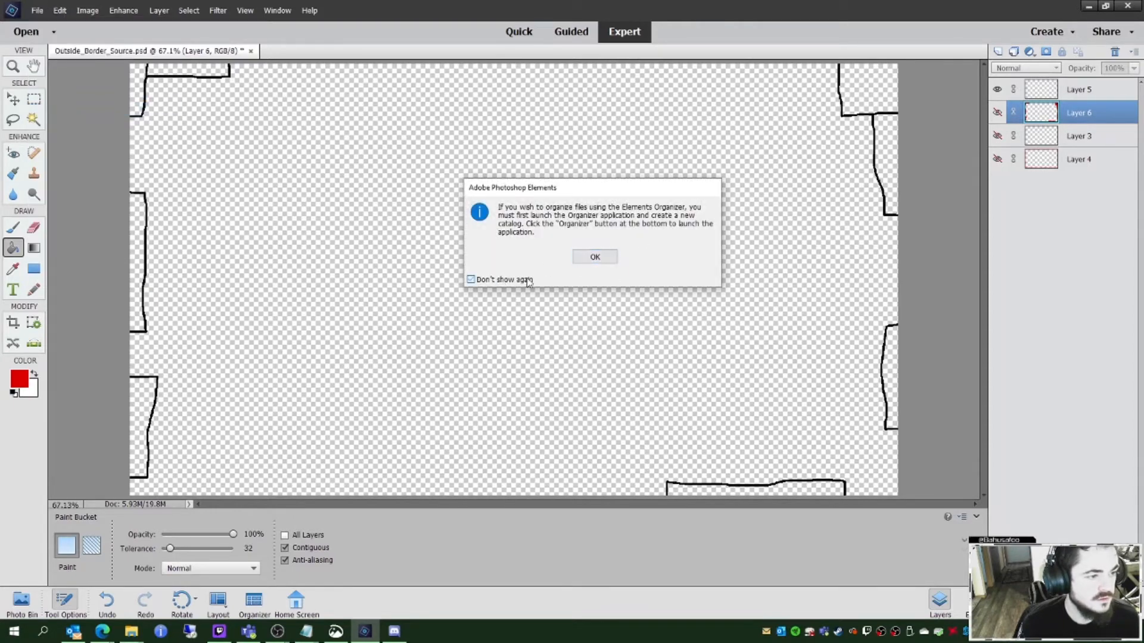
{"action": "left_click", "coordinate": [595, 260]}
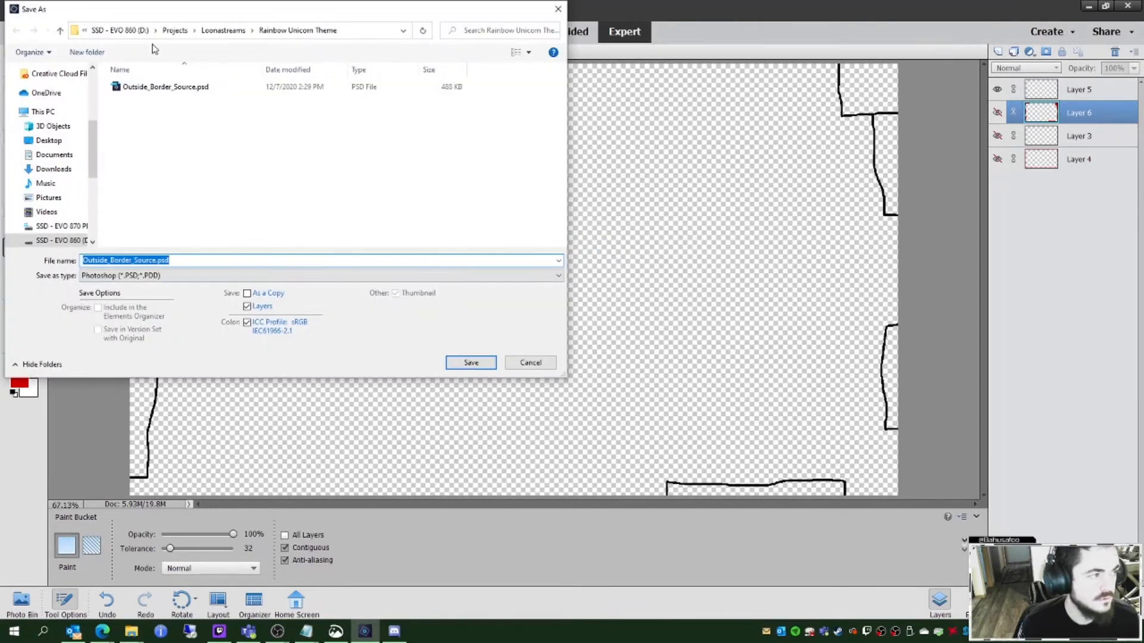
{"action": "left_click", "coordinate": [471, 361]}
{"action": "left_click", "coordinate": [600, 316]}
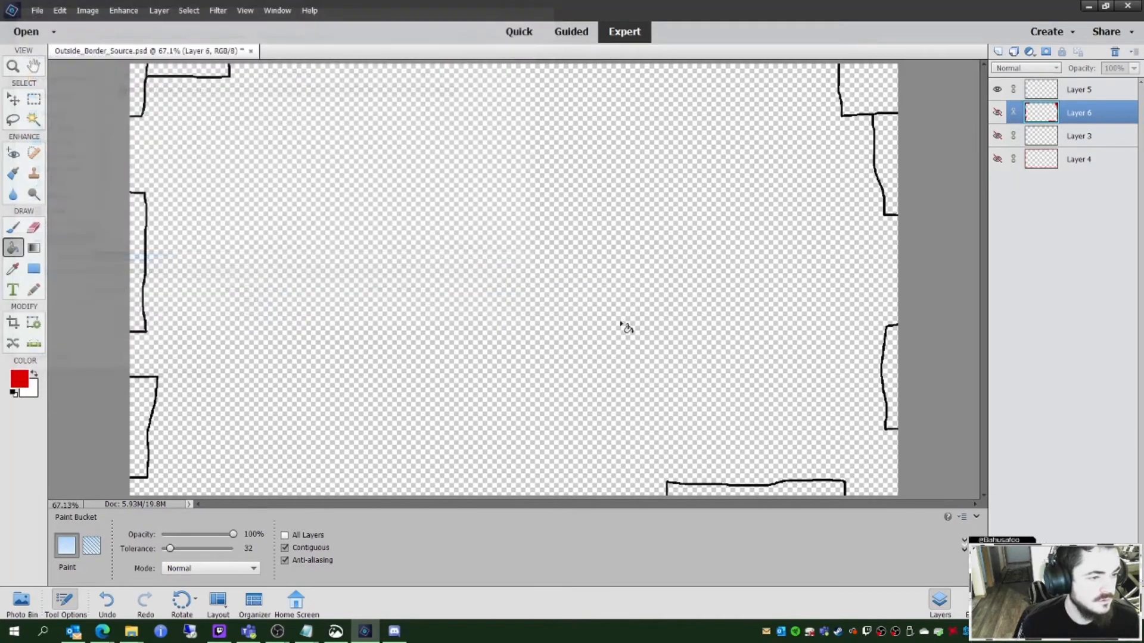
Step: Switch to HitFilm Express and open the Outside_Border.hfp project from the Rainbow Unicorn Theme folder
{"action": "left_click", "coordinate": [1086, 9]}
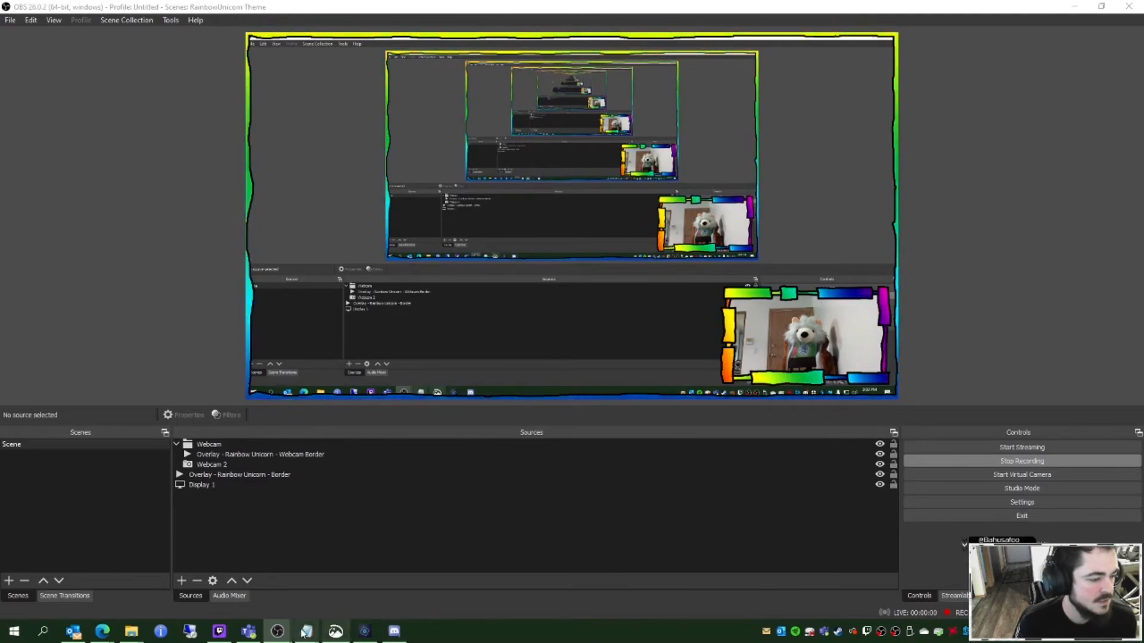
{"action": "key", "text": "super"}
{"action": "left_click", "coordinate": [359, 541]}
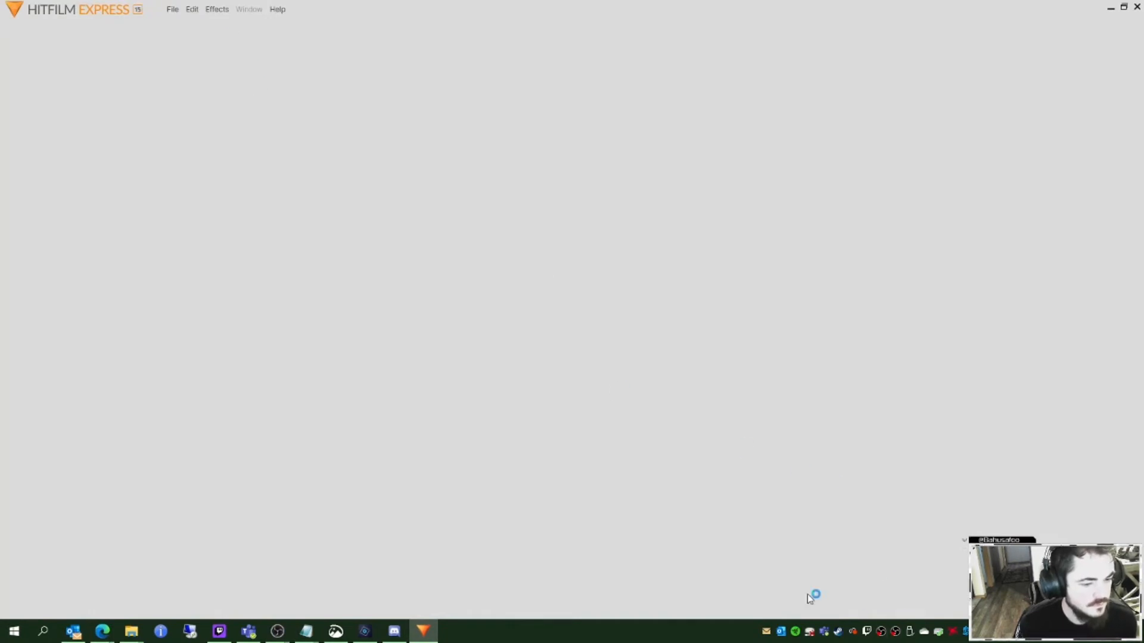
{"action": "left_click", "coordinate": [172, 9]}
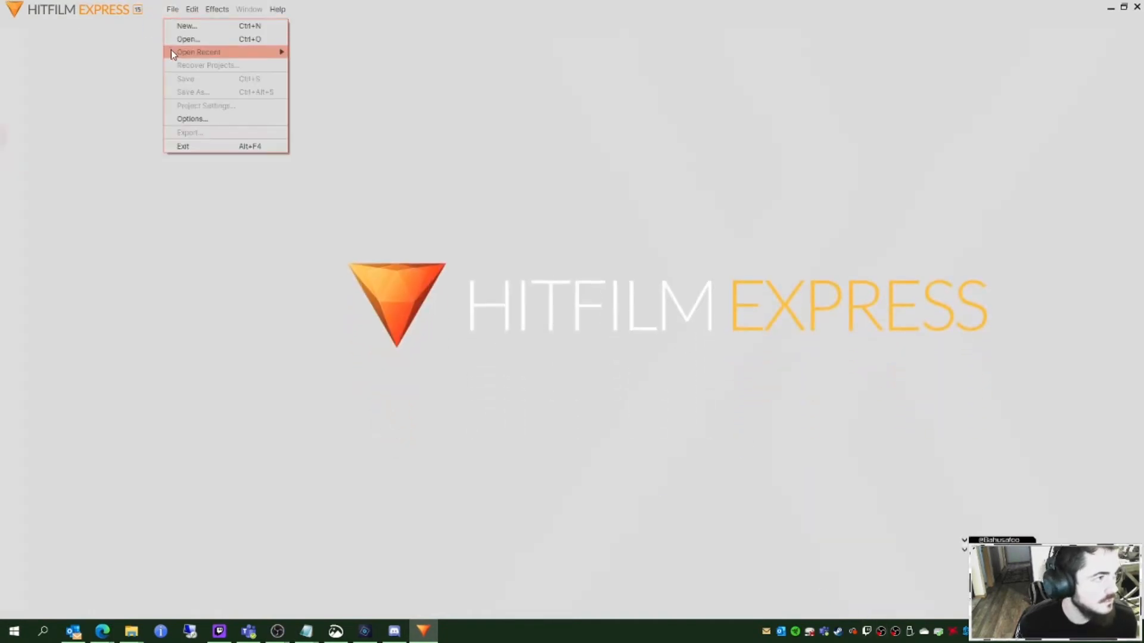
{"action": "left_click", "coordinate": [187, 39]}
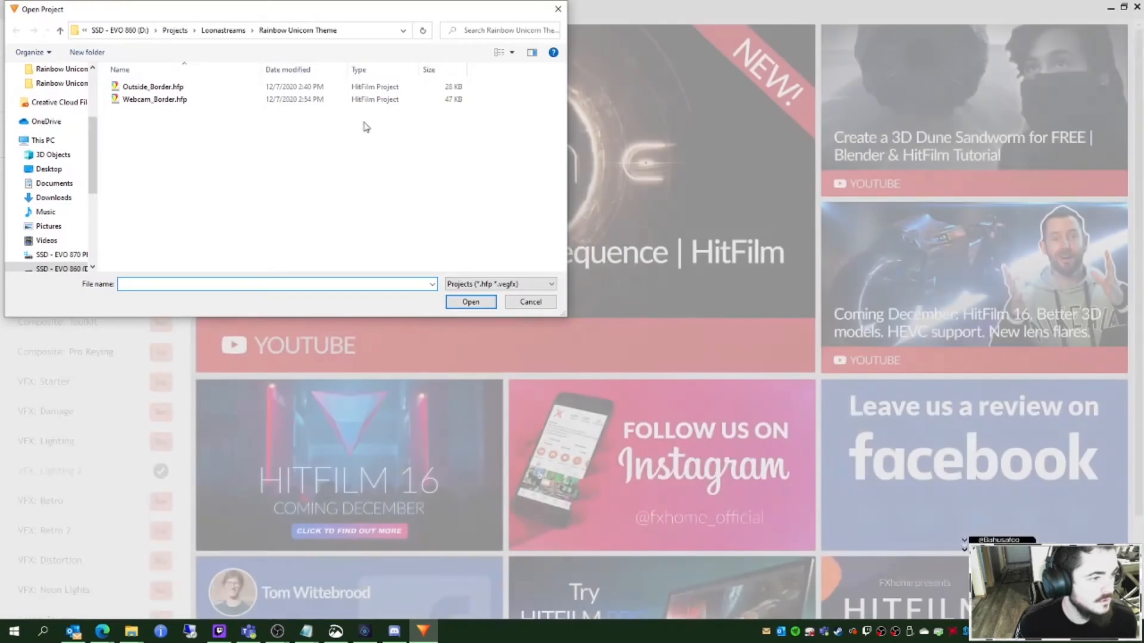
{"action": "left_click", "coordinate": [153, 87]}
{"action": "left_click", "coordinate": [470, 301]}
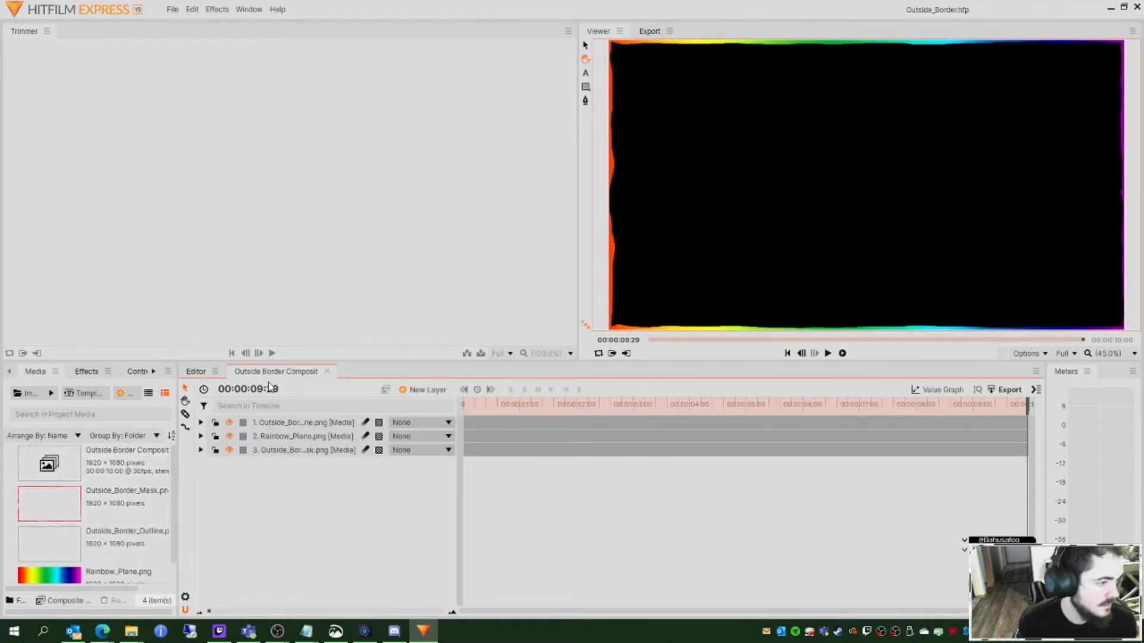
Step: Import Outside_Border_Accents_Mask.png and Outside_Border_Accents_Outline.png into the project media
{"action": "scroll", "coordinate": [119, 489], "scroll_direction": "down", "scroll_amount": 1}
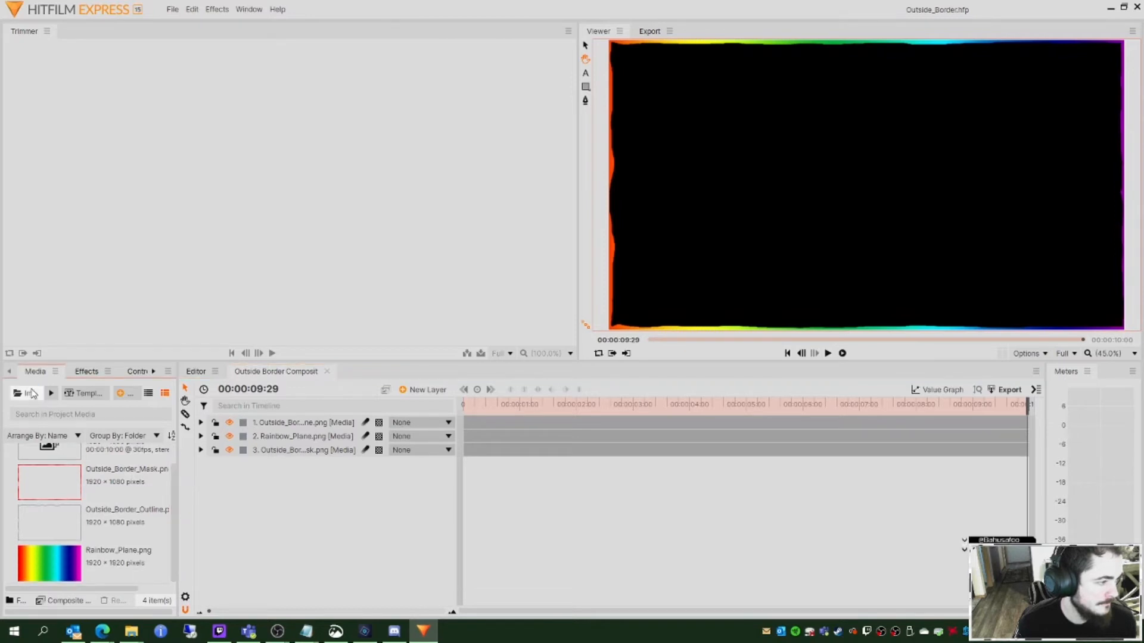
{"action": "left_click", "coordinate": [33, 393]}
{"action": "left_click", "coordinate": [212, 136]}
{"action": "left_click", "coordinate": [271, 119], "text": "ctrl"}
{"action": "left_click", "coordinate": [470, 302]}
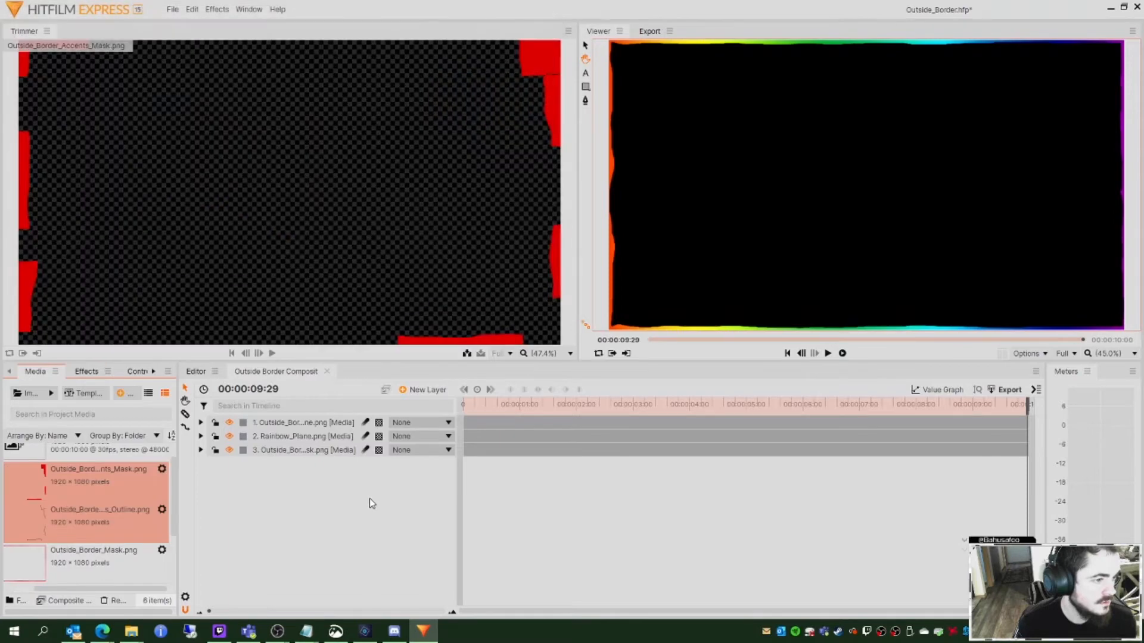
Step: Add Outside_Border_Accents_Mask.png as the uppermost layer of the Outside Border composite and set its opacity to 0%
{"action": "left_click", "coordinate": [101, 490]}
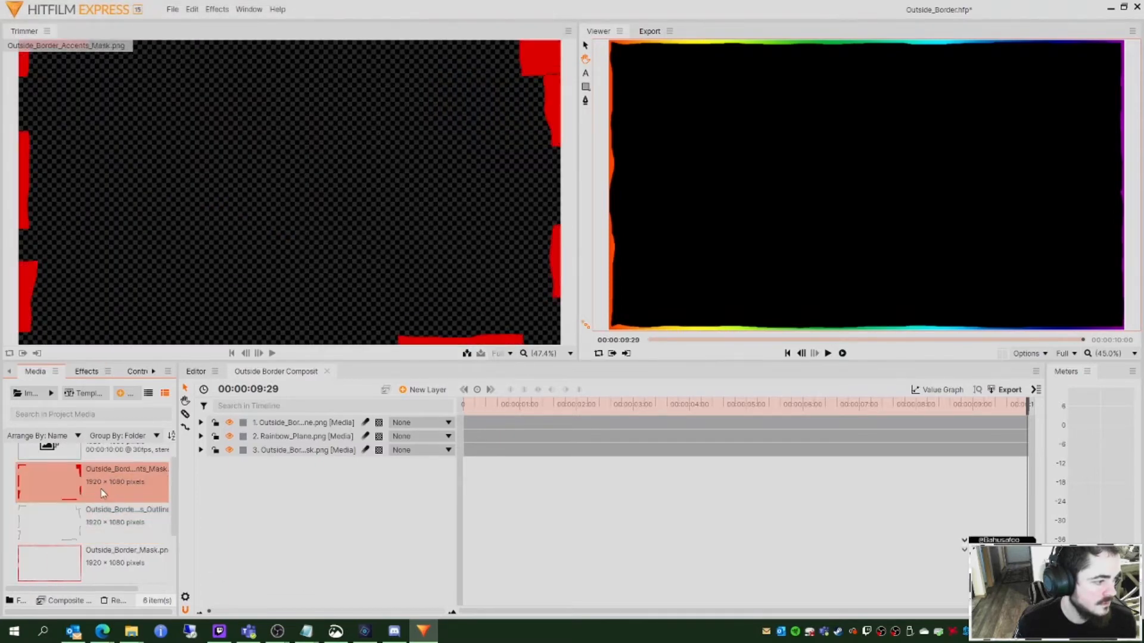
{"action": "left_click_drag", "start_coordinate": [92, 487], "coordinate": [244, 423]}
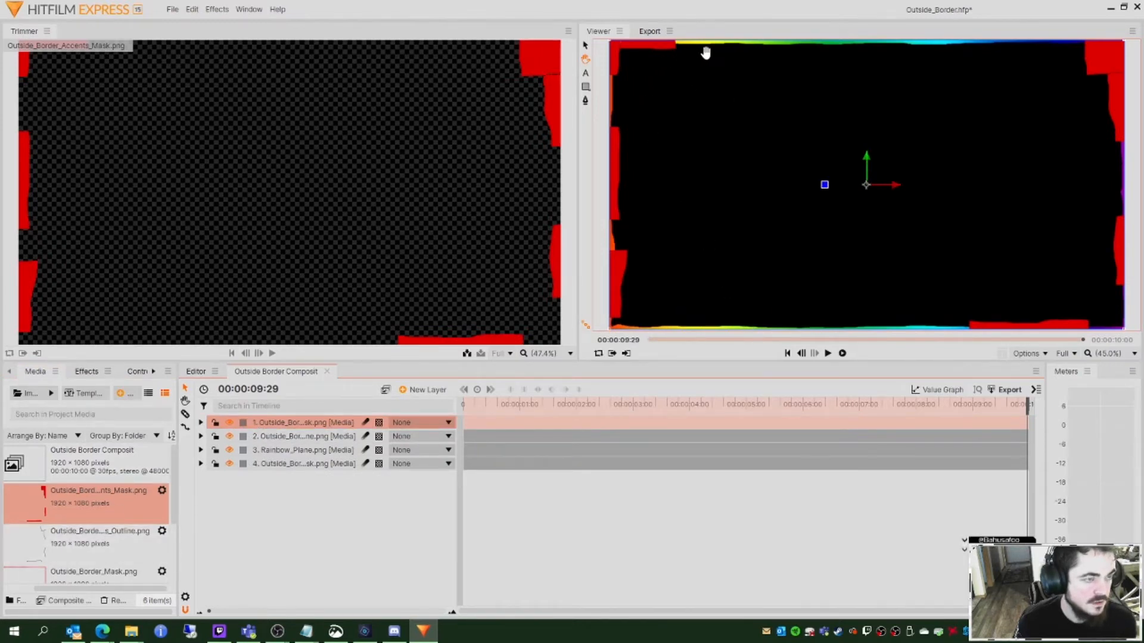
{"action": "left_click", "coordinate": [200, 422]}
{"action": "left_click", "coordinate": [213, 463]}
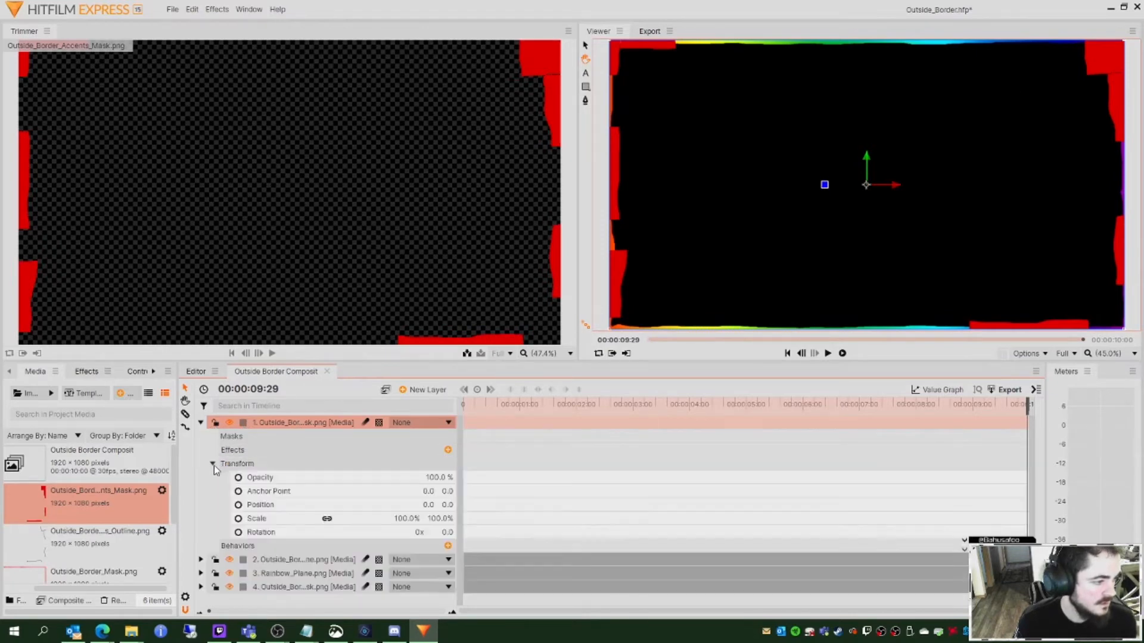
{"action": "left_click_drag", "start_coordinate": [443, 478], "coordinate": [375, 478]}
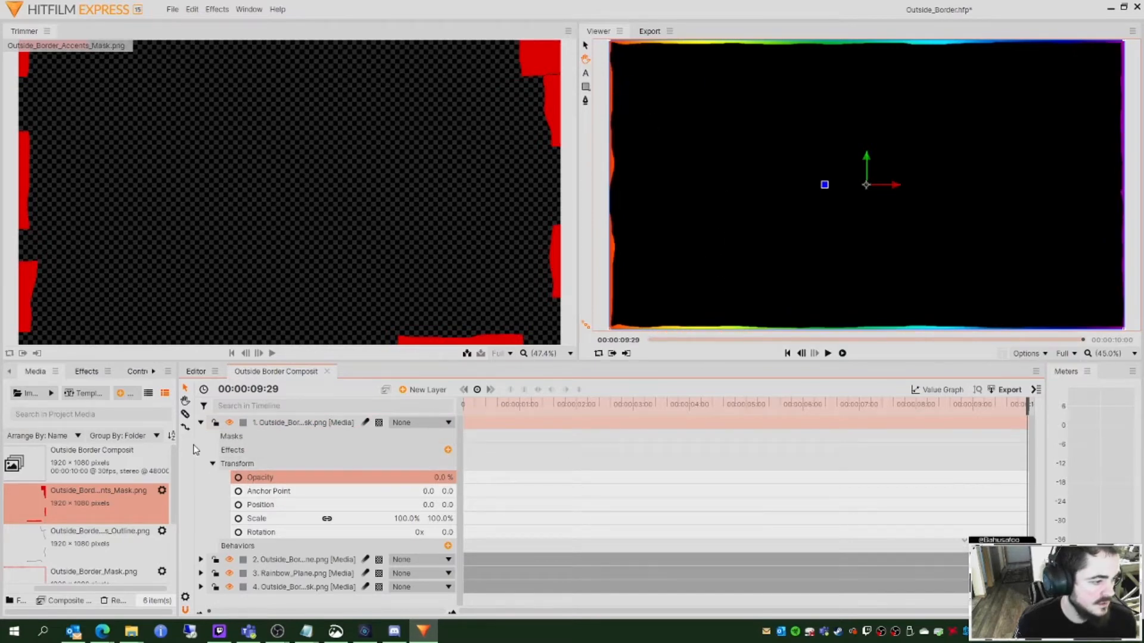
Step: Add a second Rainbow_Plane.png layer above the accents mask and scale it to 122%
{"action": "scroll", "coordinate": [72, 473], "scroll_direction": "down", "scroll_amount": 3}
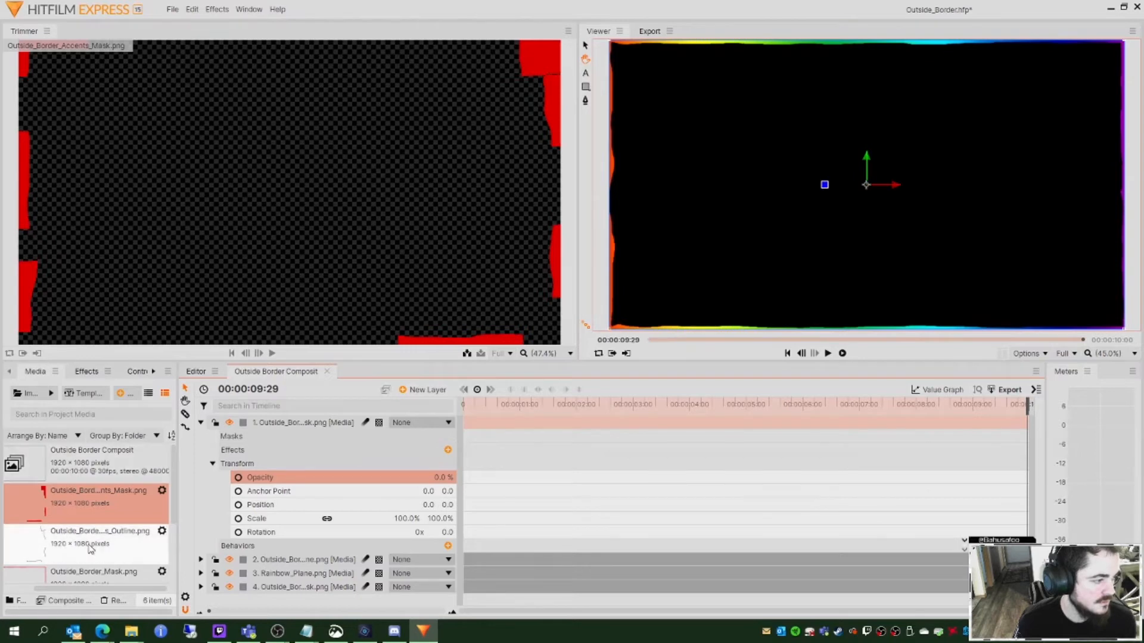
{"action": "left_click", "coordinate": [89, 553]}
{"action": "left_click_drag", "start_coordinate": [238, 460], "coordinate": [276, 423]}
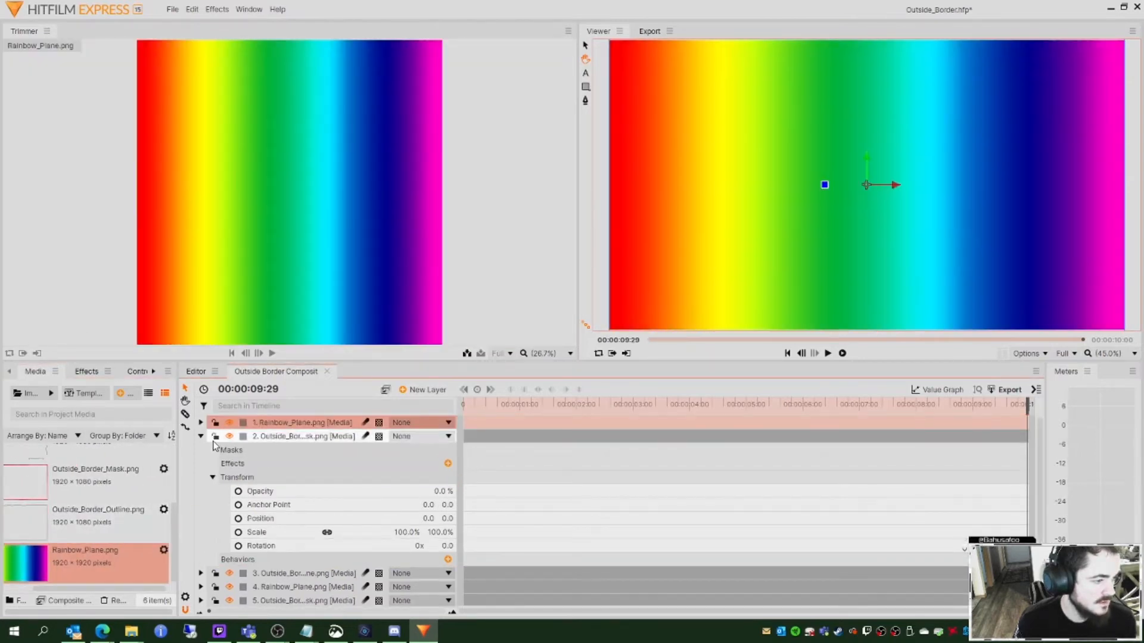
{"action": "scroll", "coordinate": [773, 213], "scroll_direction": "down", "scroll_amount": 5}
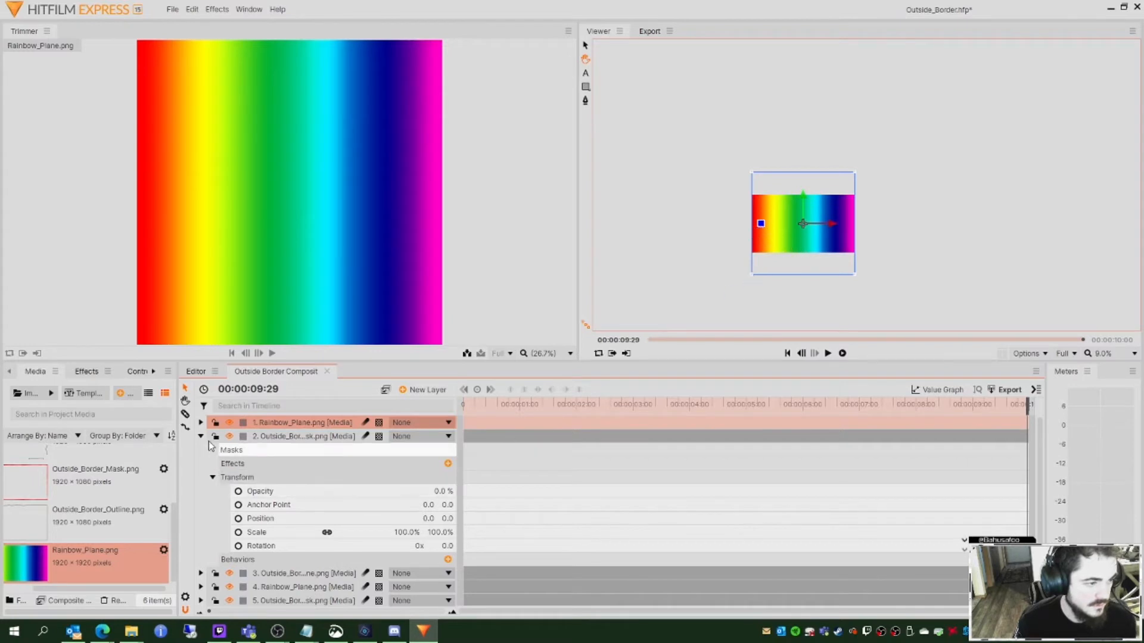
{"action": "left_click", "coordinate": [201, 423]}
{"action": "left_click", "coordinate": [212, 464]}
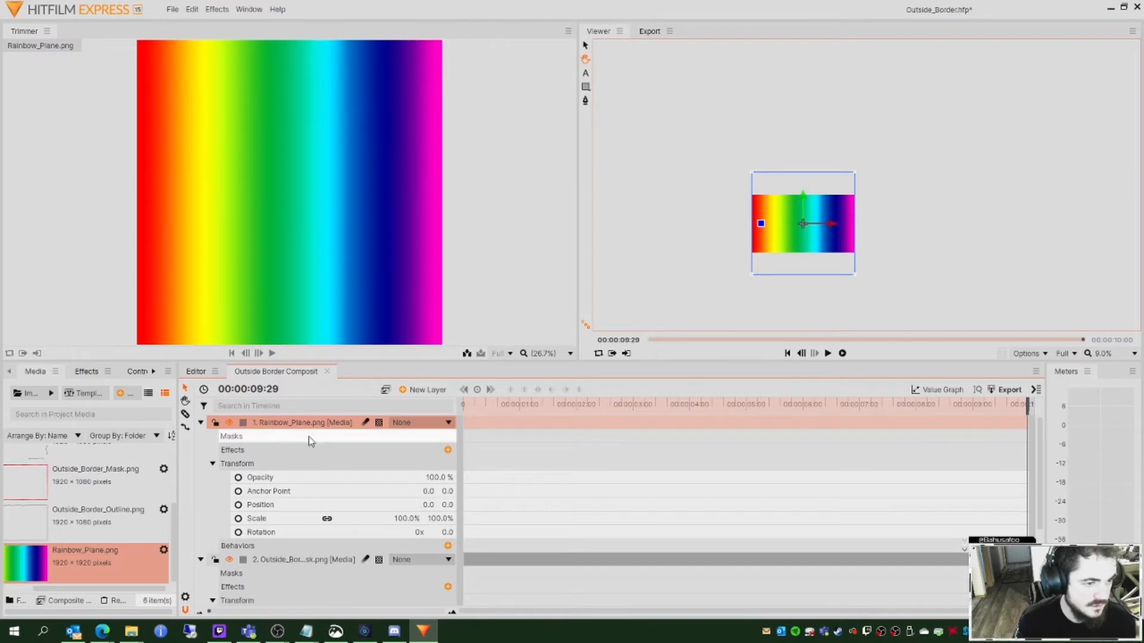
{"action": "left_click_drag", "start_coordinate": [407, 518], "coordinate": [421, 519]}
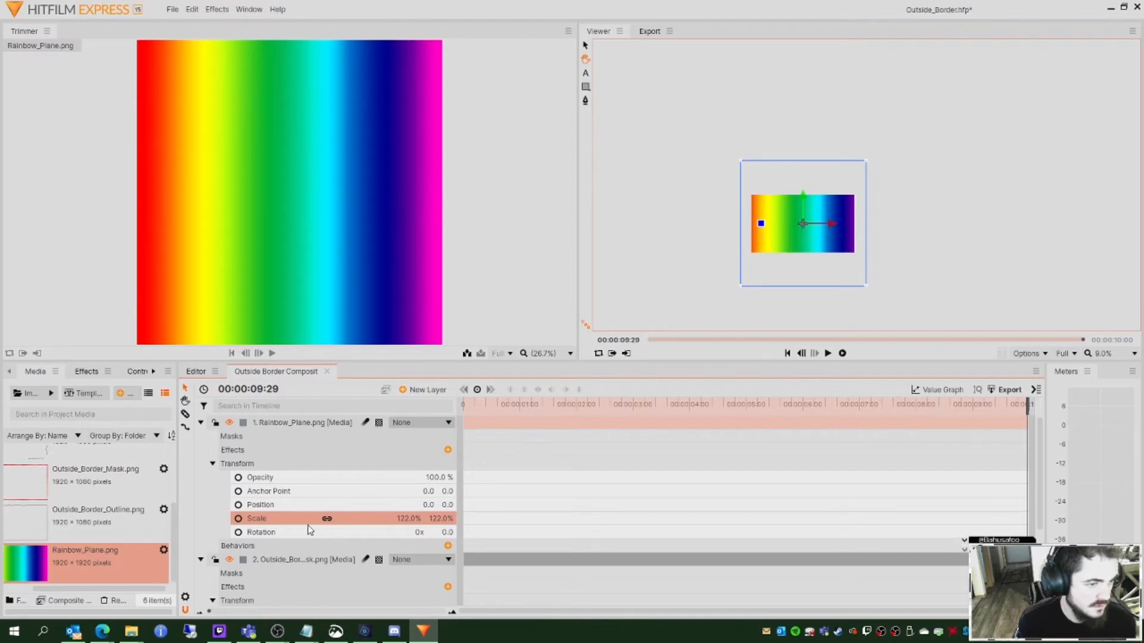
Step: Apply the Set Matte effect from the Keying category's Matte Enhancement group to the new rainbow layer
{"action": "left_click", "coordinate": [285, 450]}
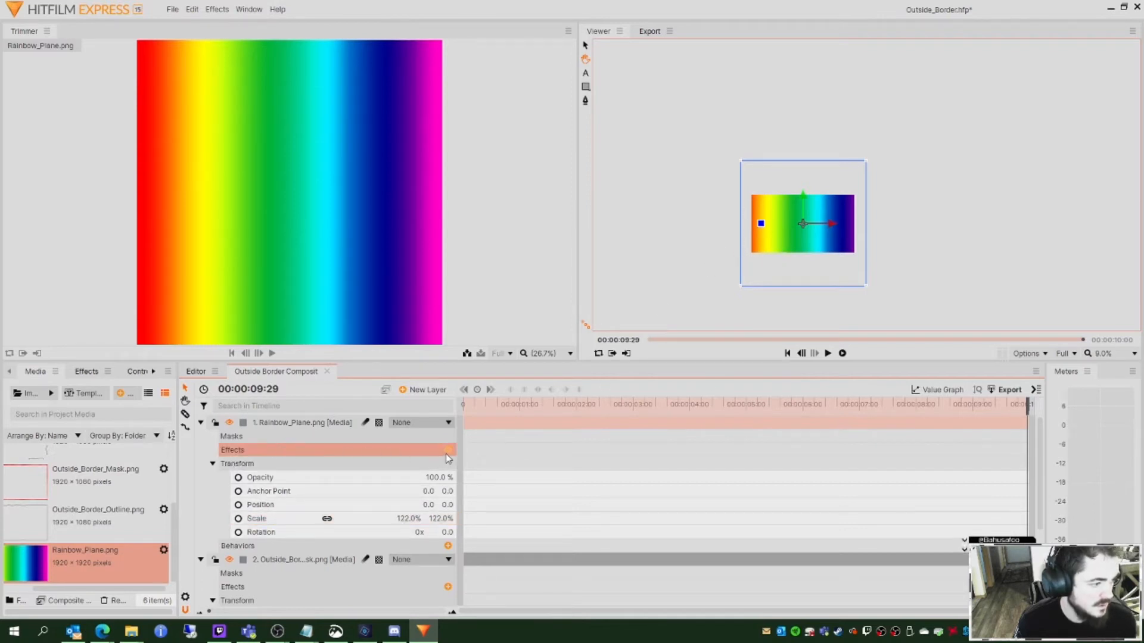
{"action": "left_click", "coordinate": [447, 451]}
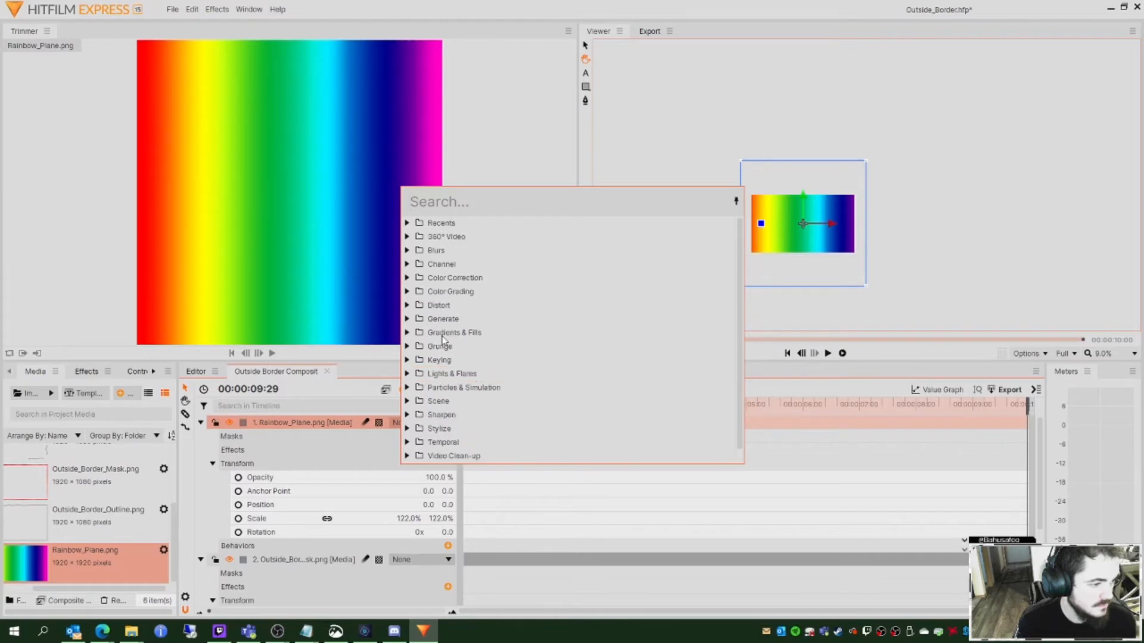
{"action": "left_click", "coordinate": [407, 360]}
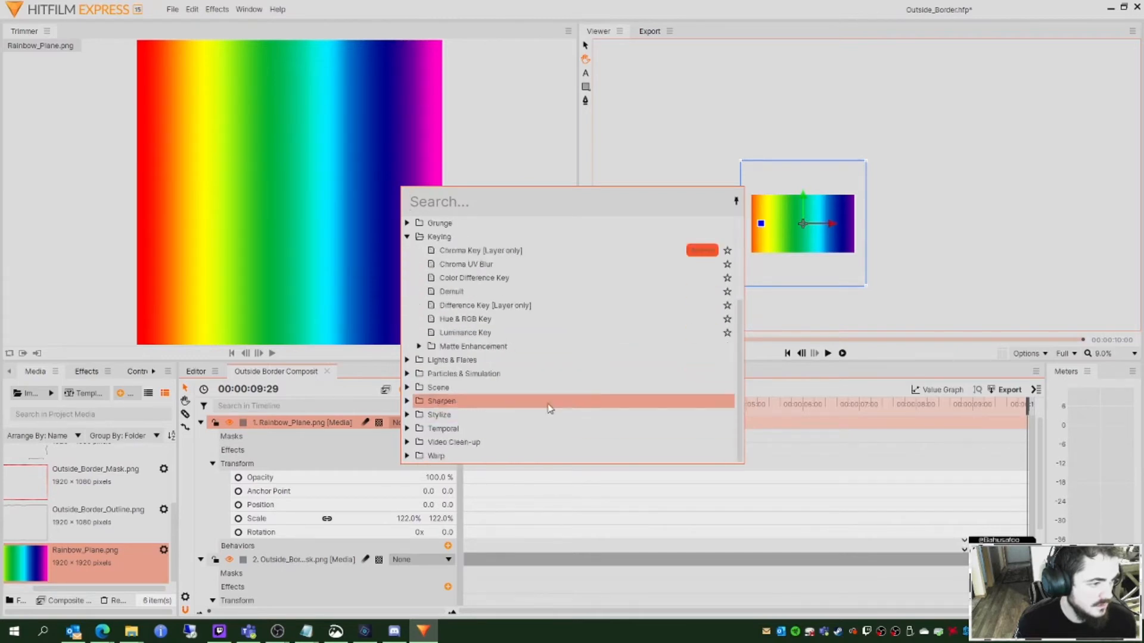
{"action": "left_click", "coordinate": [419, 346]}
{"action": "scroll", "coordinate": [554, 423], "scroll_direction": "down", "scroll_amount": 1}
{"action": "left_click", "coordinate": [543, 416]}
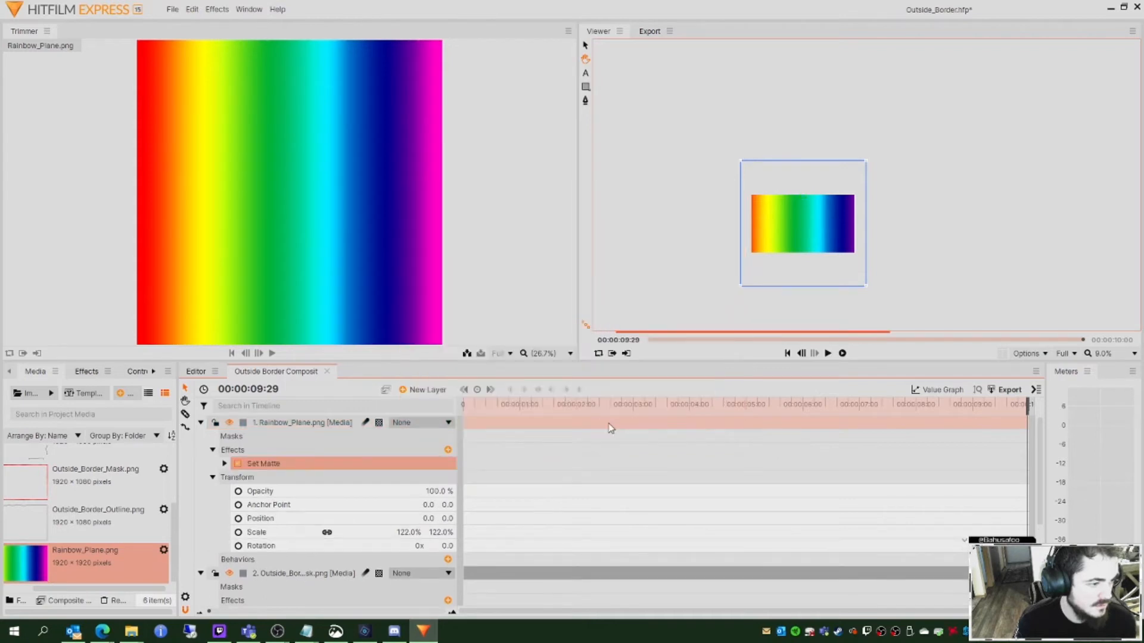
Step: Set the Set Matte source layer to Outside_Border_Accents_Mask.png and check the masked rainbow accents in the composite
{"action": "left_click", "coordinate": [224, 464]}
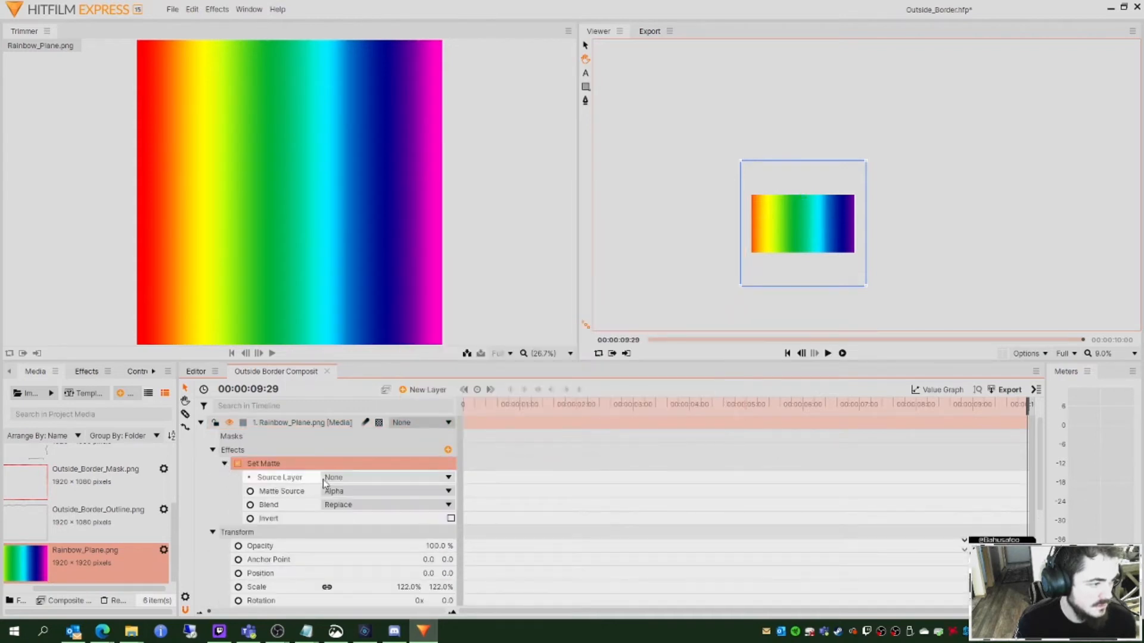
{"action": "left_click", "coordinate": [448, 479]}
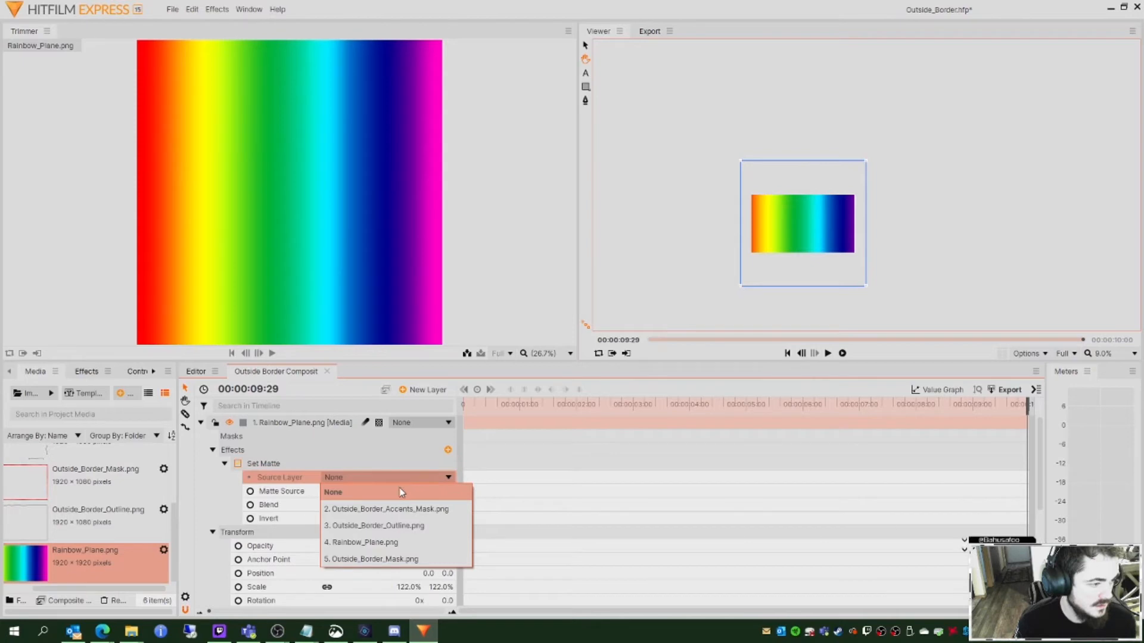
{"action": "left_click", "coordinate": [426, 511]}
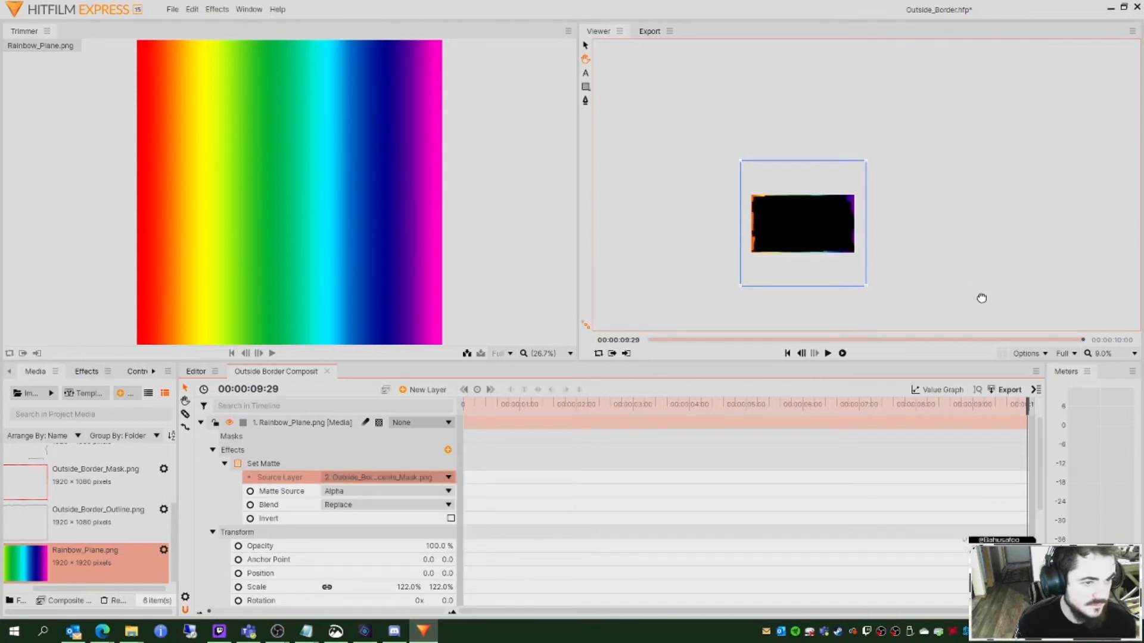
{"action": "scroll", "coordinate": [796, 225], "scroll_direction": "up", "scroll_amount": 3}
{"action": "scroll", "coordinate": [702, 201], "scroll_direction": "down", "scroll_amount": 1}
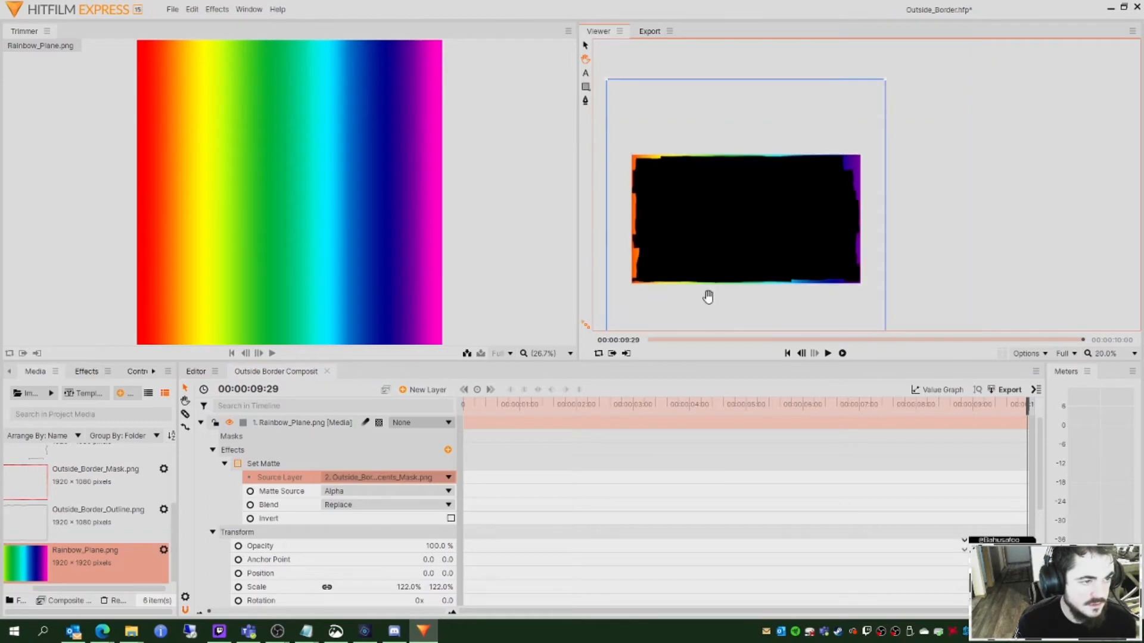
{"action": "scroll", "coordinate": [707, 296], "scroll_direction": "down", "scroll_amount": 2}
{"action": "scroll", "coordinate": [265, 522], "scroll_direction": "down", "scroll_amount": 3}
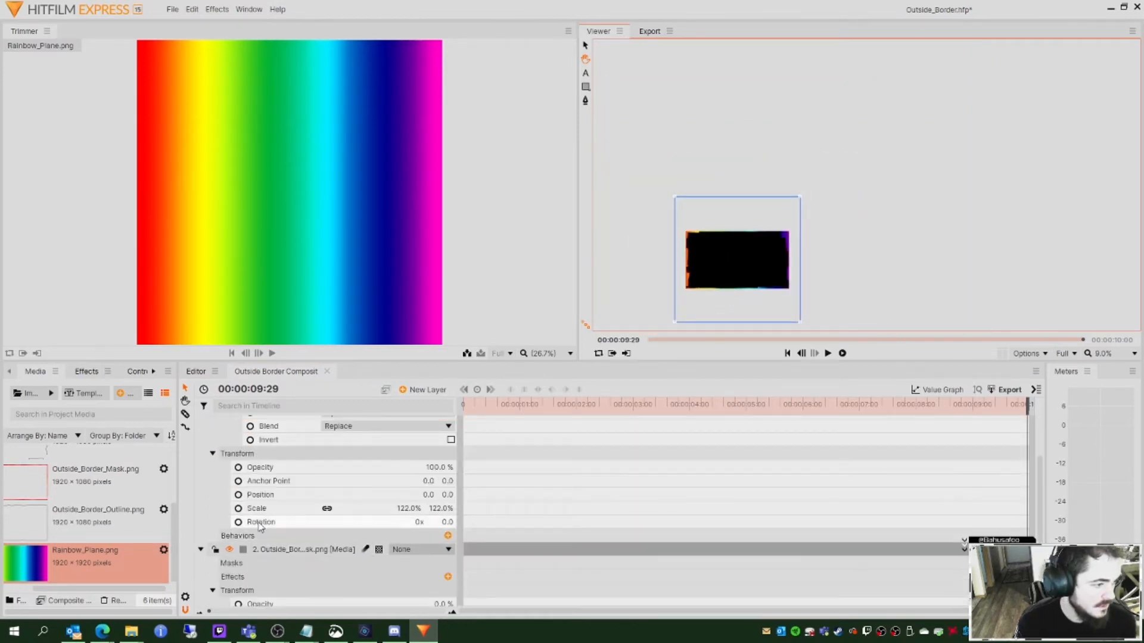
Step: Keyframe the upper rainbow layer's rotation from 0x at 00:00:00:00 to -1x at 00:00:09:29
{"action": "left_click", "coordinate": [238, 523]}
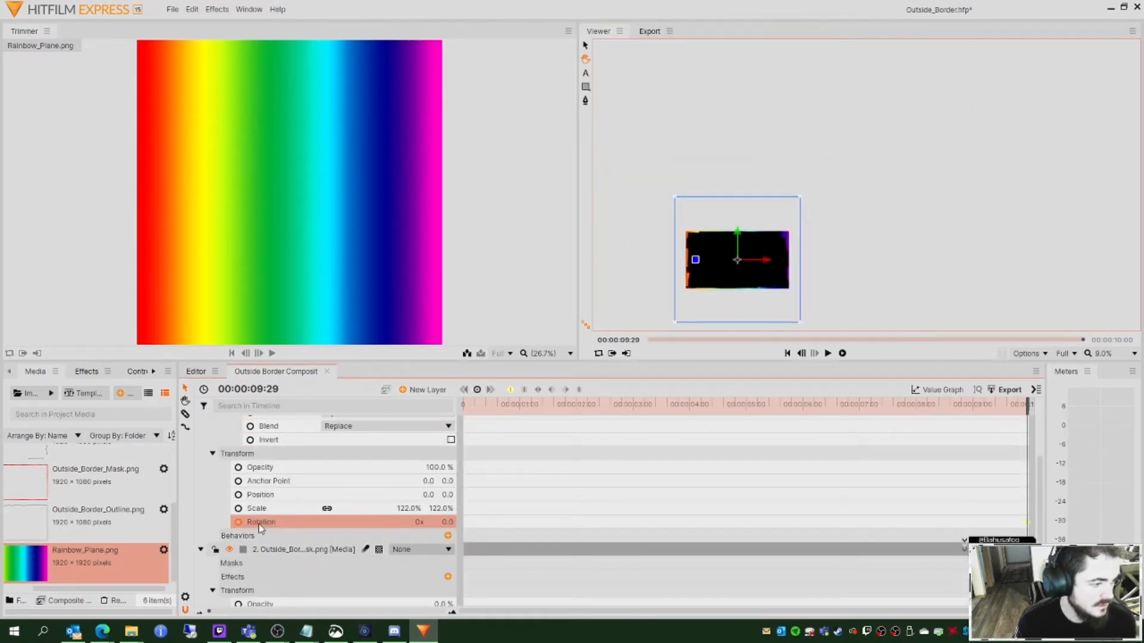
{"action": "left_click", "coordinate": [240, 522]}
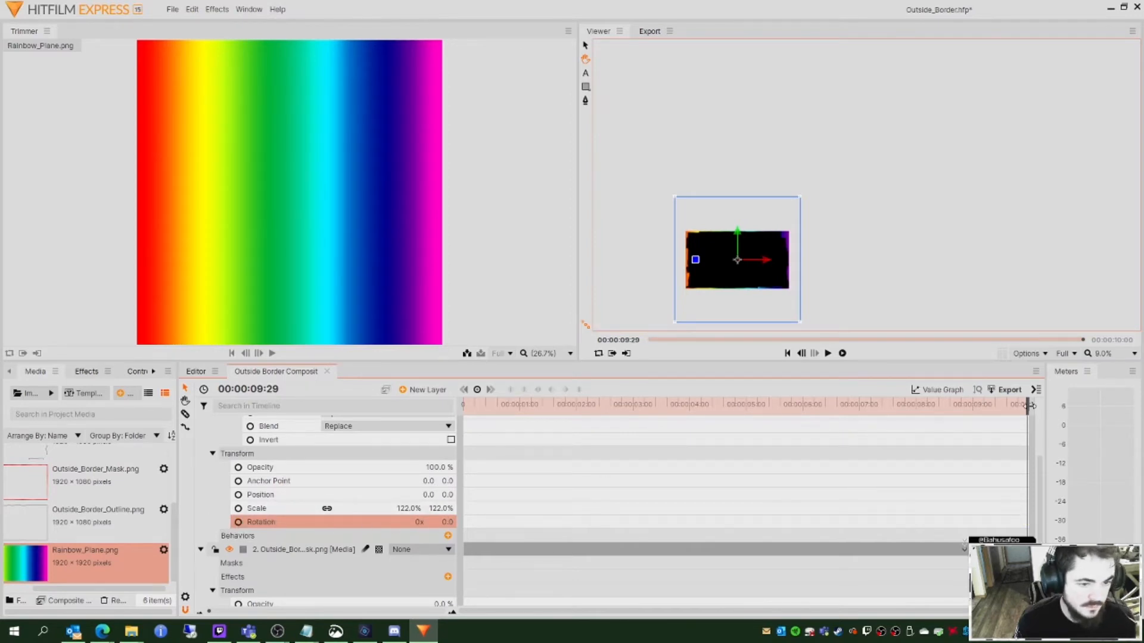
{"action": "left_click_drag", "start_coordinate": [1039, 405], "coordinate": [447, 388]}
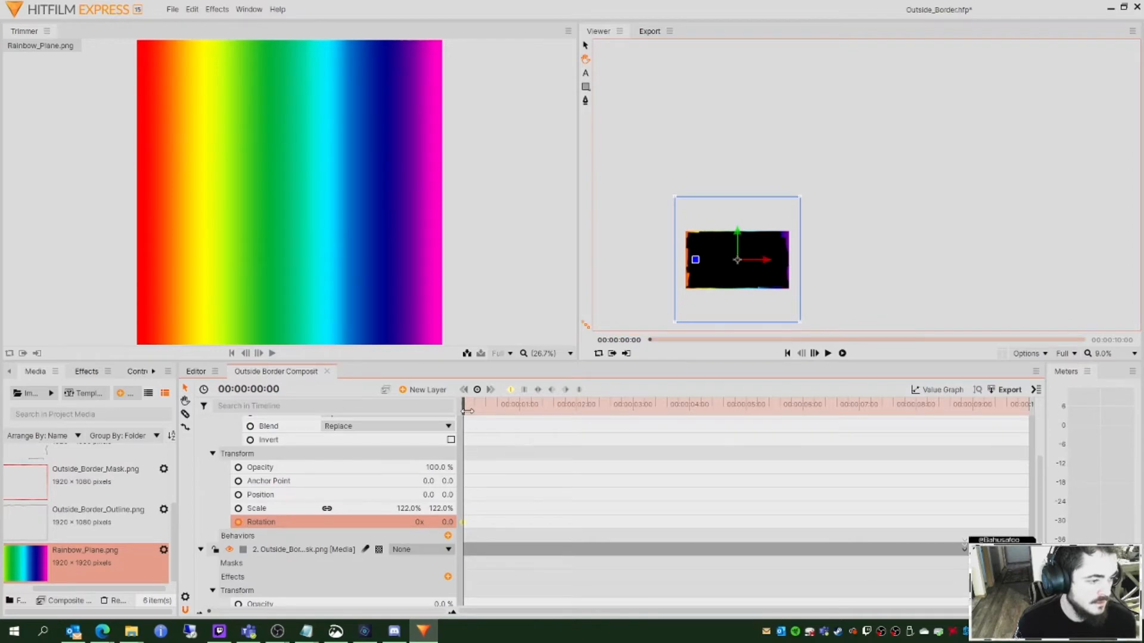
{"action": "left_click_drag", "start_coordinate": [467, 412], "coordinate": [1043, 408]}
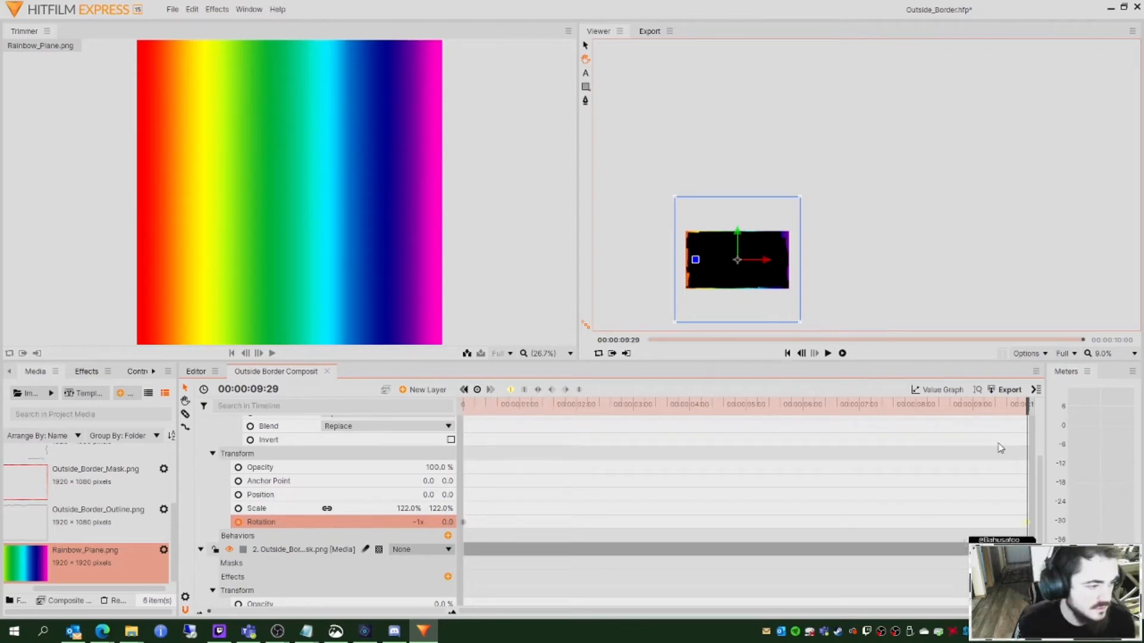
{"action": "left_click_drag", "start_coordinate": [1032, 408], "coordinate": [462, 391]}
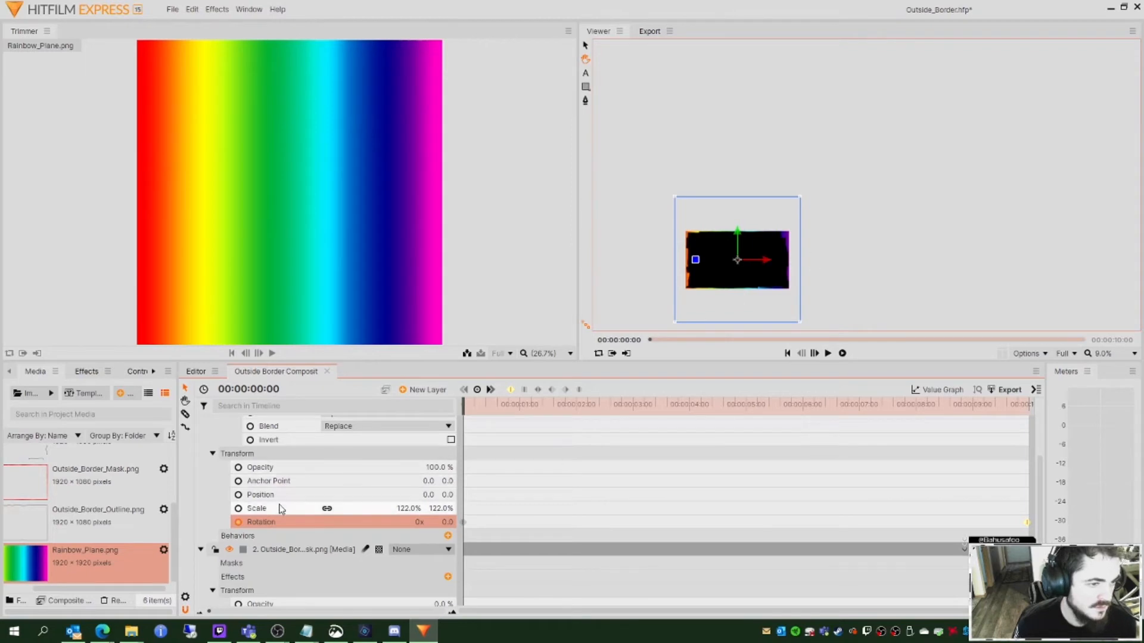
Step: Add Outside_Border_Accents_Outline.png as the uppermost layer of the Outside Border composite
{"action": "scroll", "coordinate": [96, 518], "scroll_direction": "up", "scroll_amount": 2}
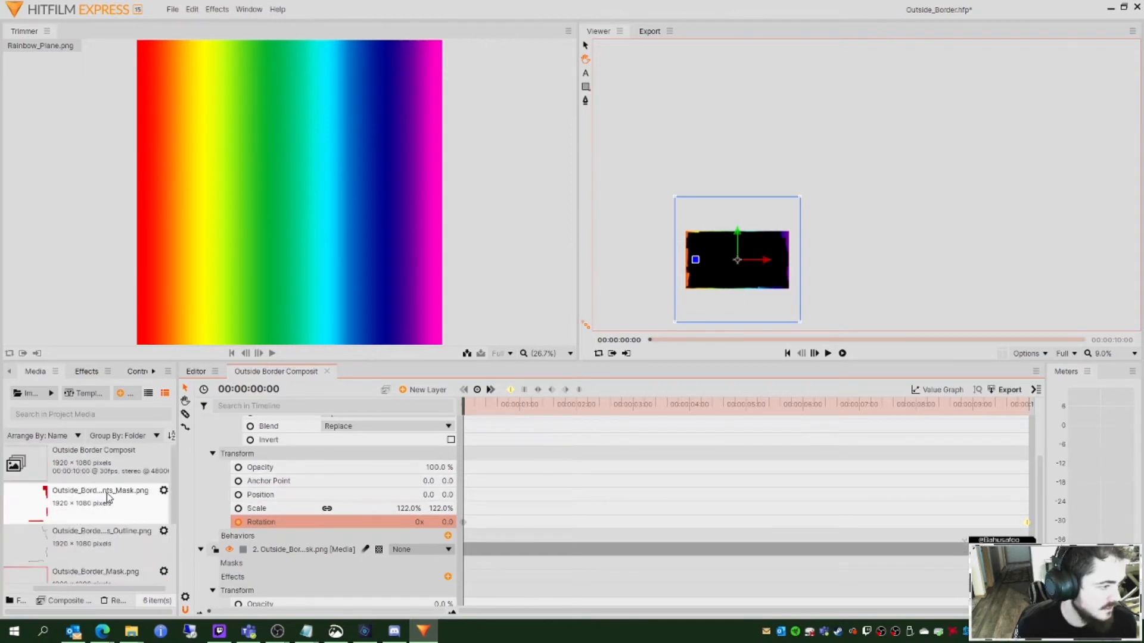
{"action": "left_click", "coordinate": [109, 537]}
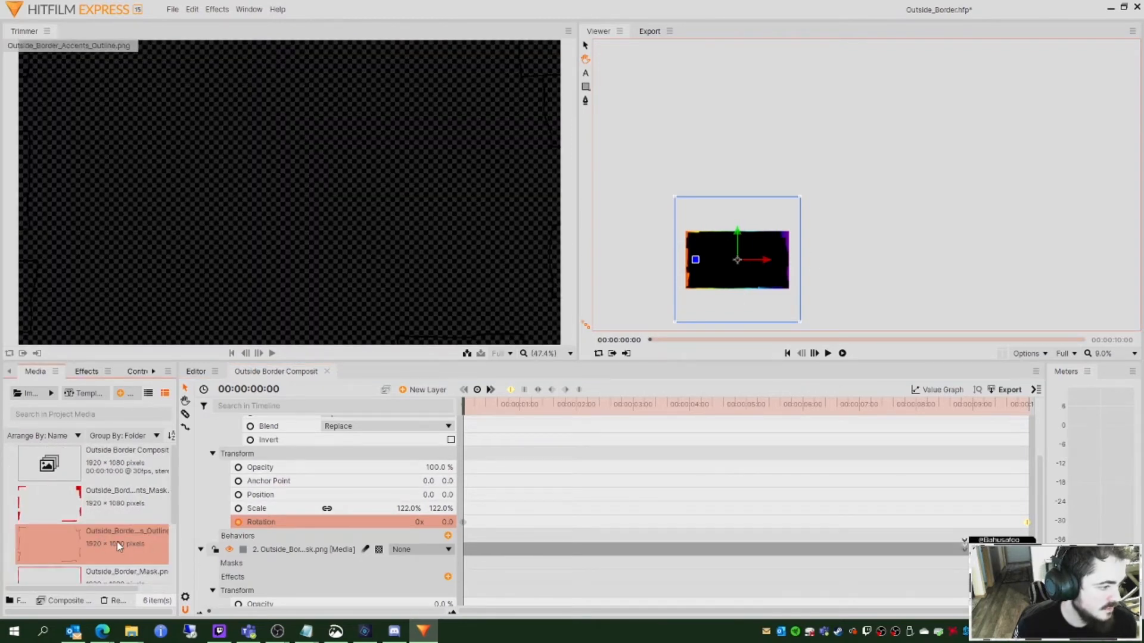
{"action": "scroll", "coordinate": [222, 453], "scroll_direction": "up", "scroll_amount": 5}
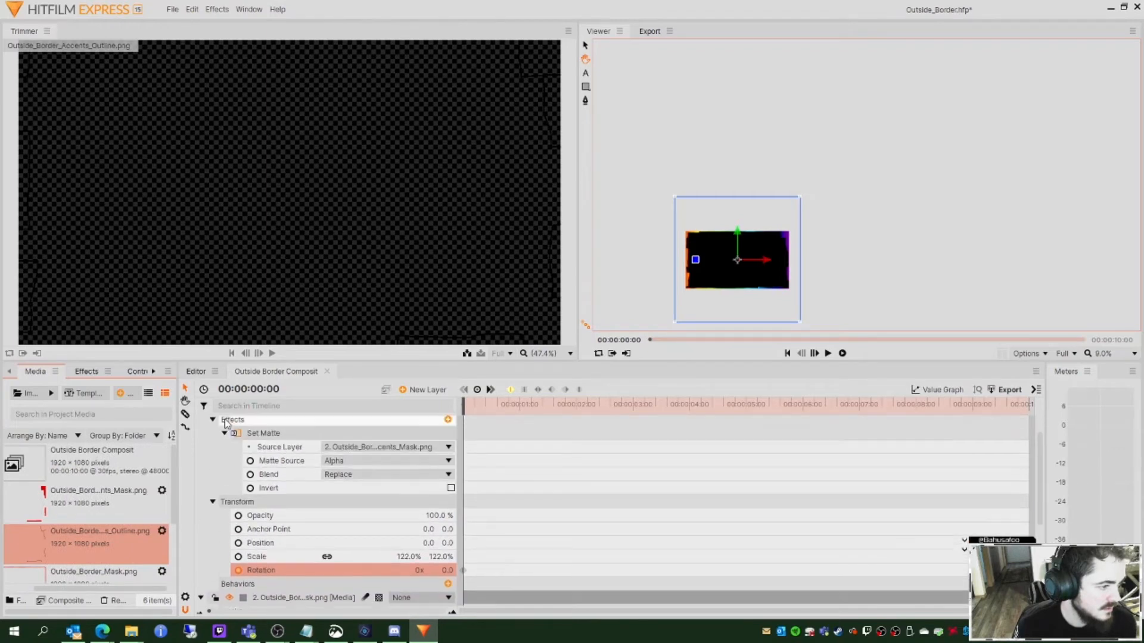
{"action": "scroll", "coordinate": [222, 453], "scroll_direction": "up", "scroll_amount": 1}
{"action": "left_click_drag", "start_coordinate": [224, 422], "coordinate": [224, 422]}
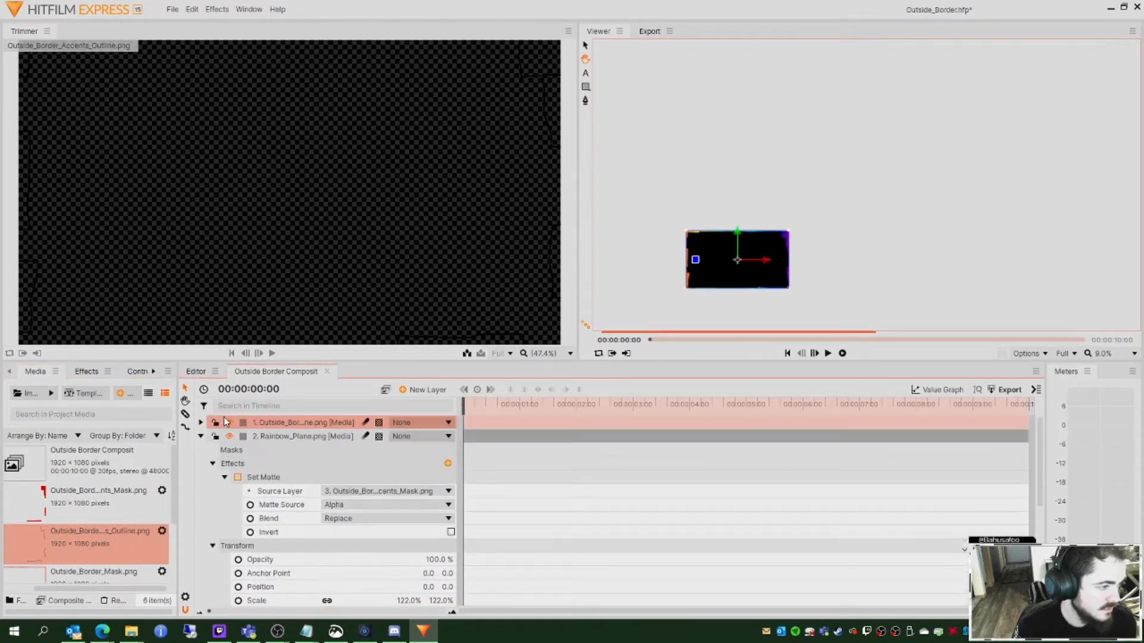
Step: Inspect the outlined accents up close and play back the composite to check the rainbow rotation
{"action": "scroll", "coordinate": [740, 231], "scroll_direction": "up", "scroll_amount": 5}
{"action": "scroll", "coordinate": [940, 268], "scroll_direction": "up", "scroll_amount": 4}
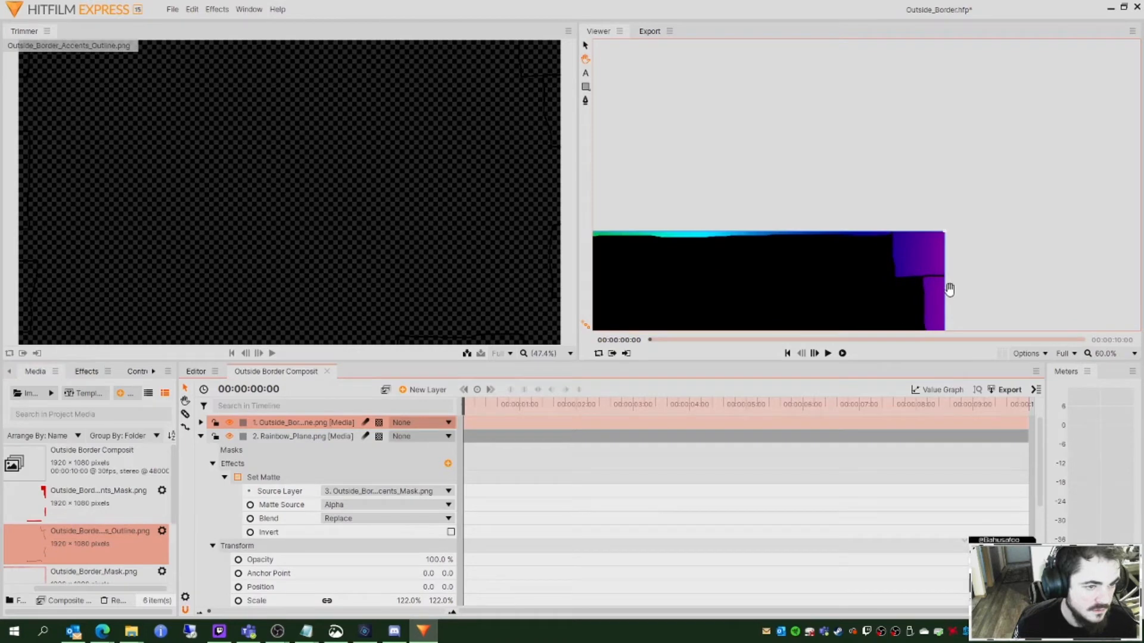
{"action": "scroll", "coordinate": [905, 280], "scroll_direction": "down", "scroll_amount": 8}
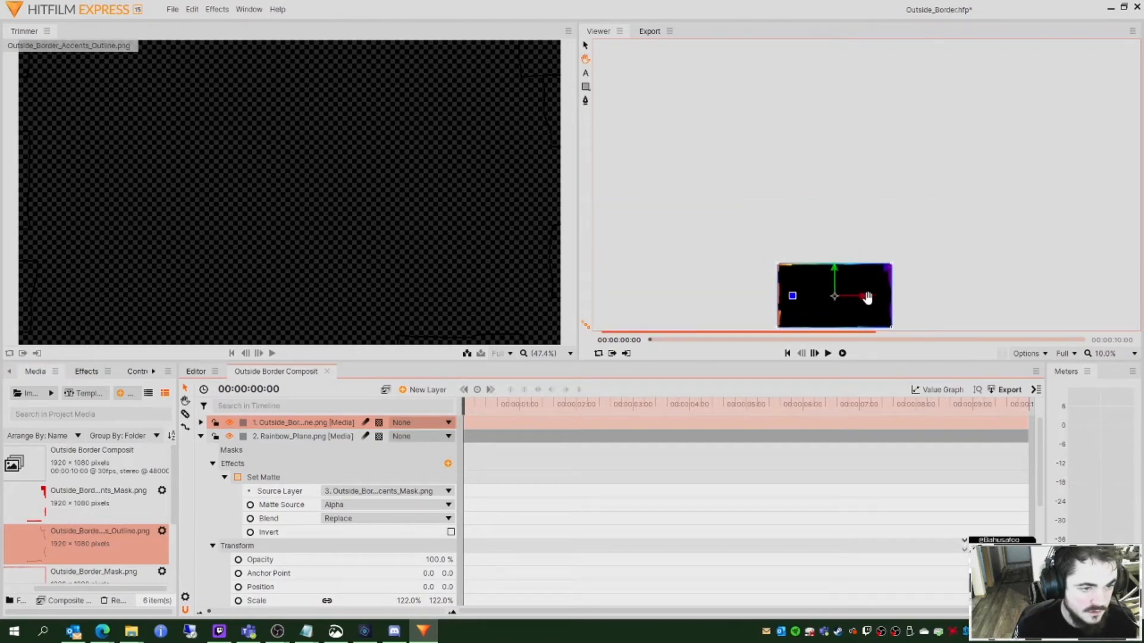
{"action": "scroll", "coordinate": [913, 306], "scroll_direction": "up", "scroll_amount": 3}
{"action": "scroll", "coordinate": [819, 206], "scroll_direction": "up", "scroll_amount": 2}
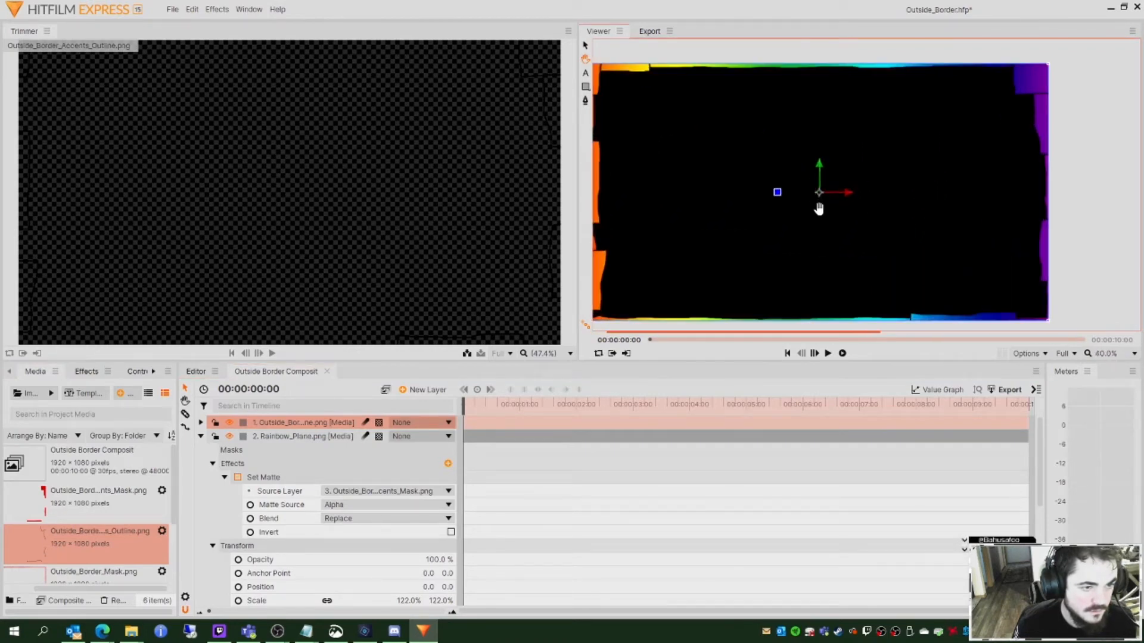
{"action": "left_click", "coordinate": [828, 353]}
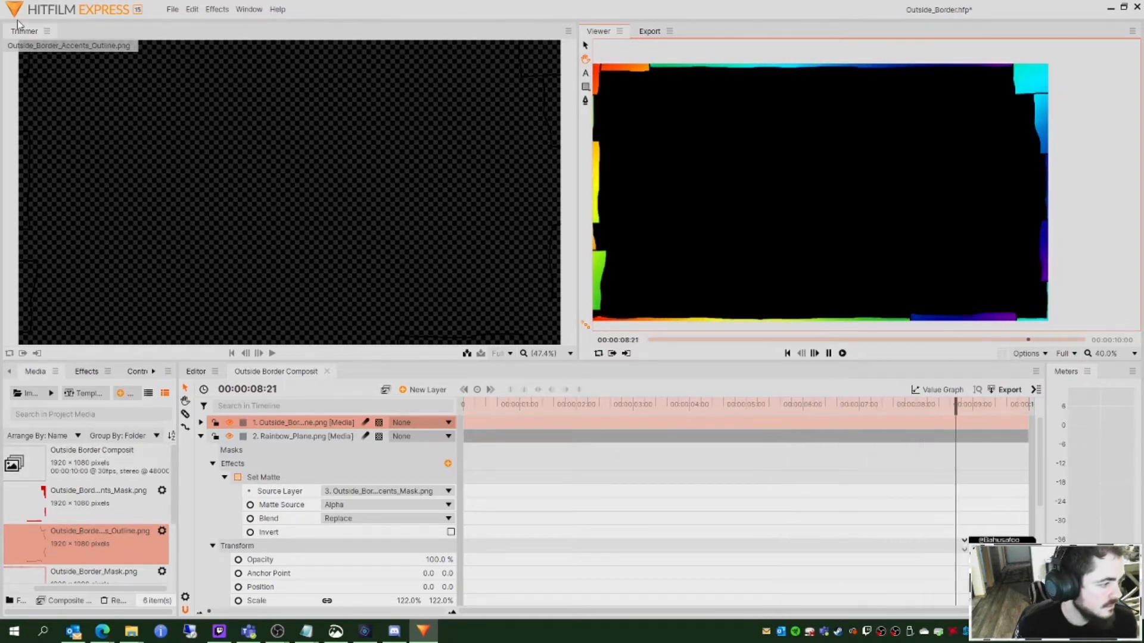
{"action": "key", "text": "space"}
Step: Save the project and collapse the expanded rainbow and accents mask layers in the timeline
{"action": "left_click", "coordinate": [173, 10]}
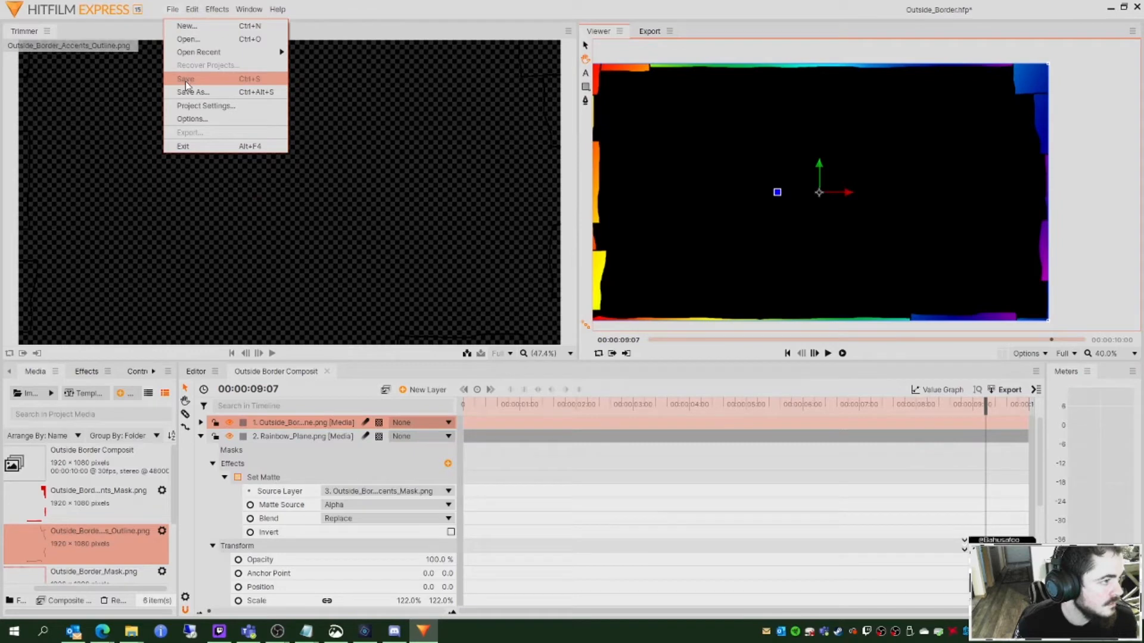
{"action": "left_click", "coordinate": [188, 80]}
{"action": "left_click", "coordinate": [201, 436]}
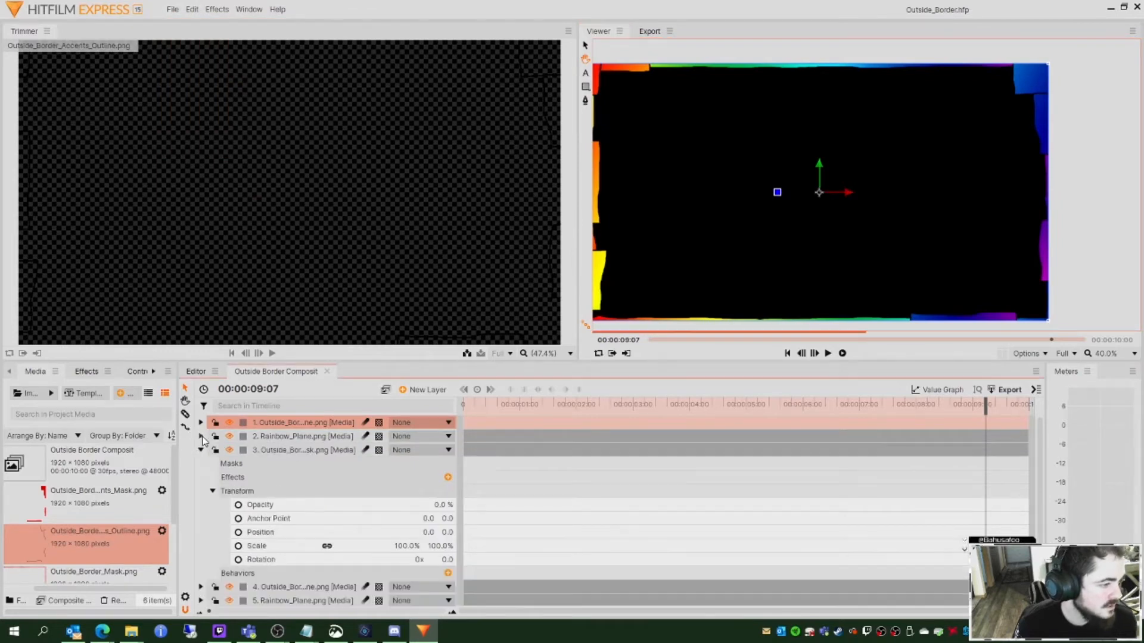
{"action": "left_click", "coordinate": [201, 450]}
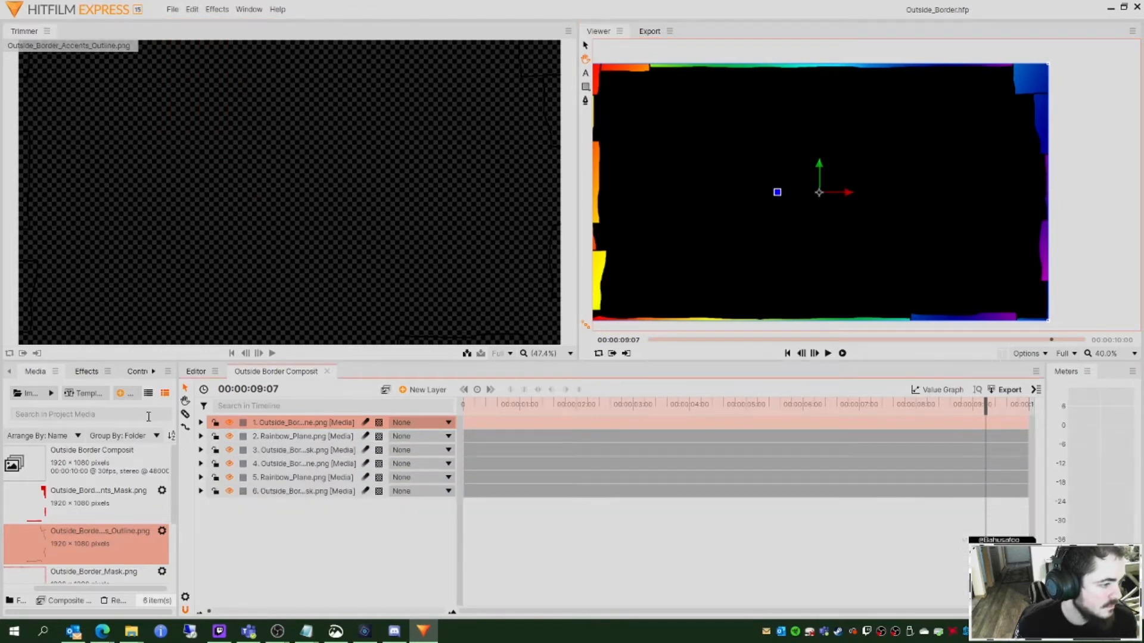
Step: Add the Outside Border composite's In-to-Out Area to the export queue
{"action": "scroll", "coordinate": [87, 546], "scroll_direction": "down", "scroll_amount": 2}
{"action": "scroll", "coordinate": [89, 524], "scroll_direction": "up", "scroll_amount": 2}
{"action": "right_click", "coordinate": [90, 459]}
{"action": "right_click", "coordinate": [76, 470]}
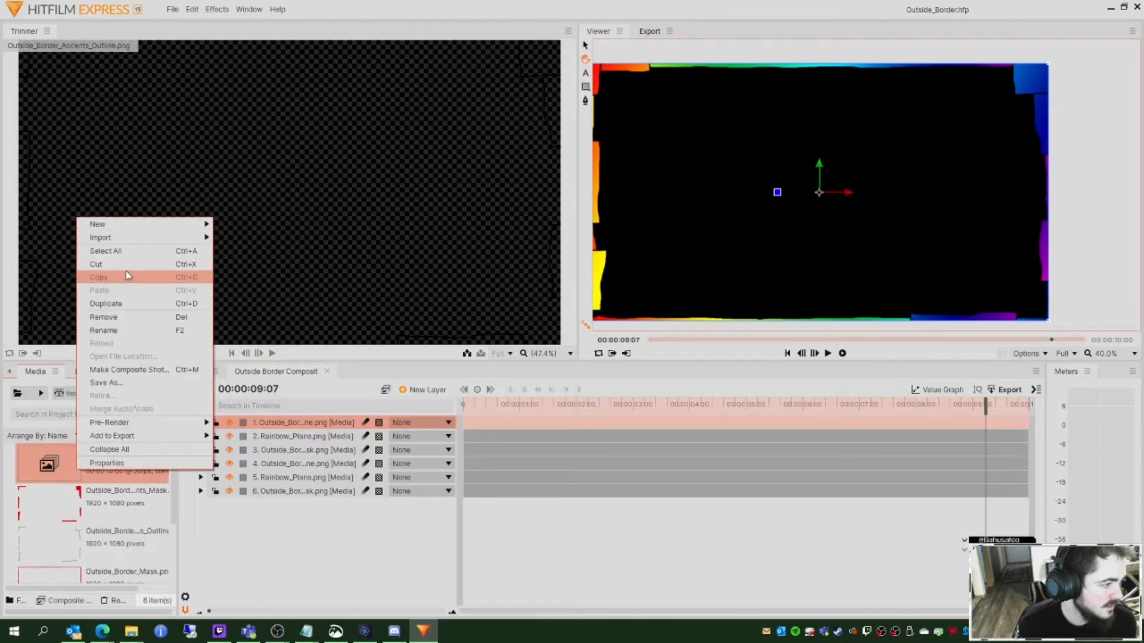
{"action": "mouse_move", "coordinate": [149, 439]}
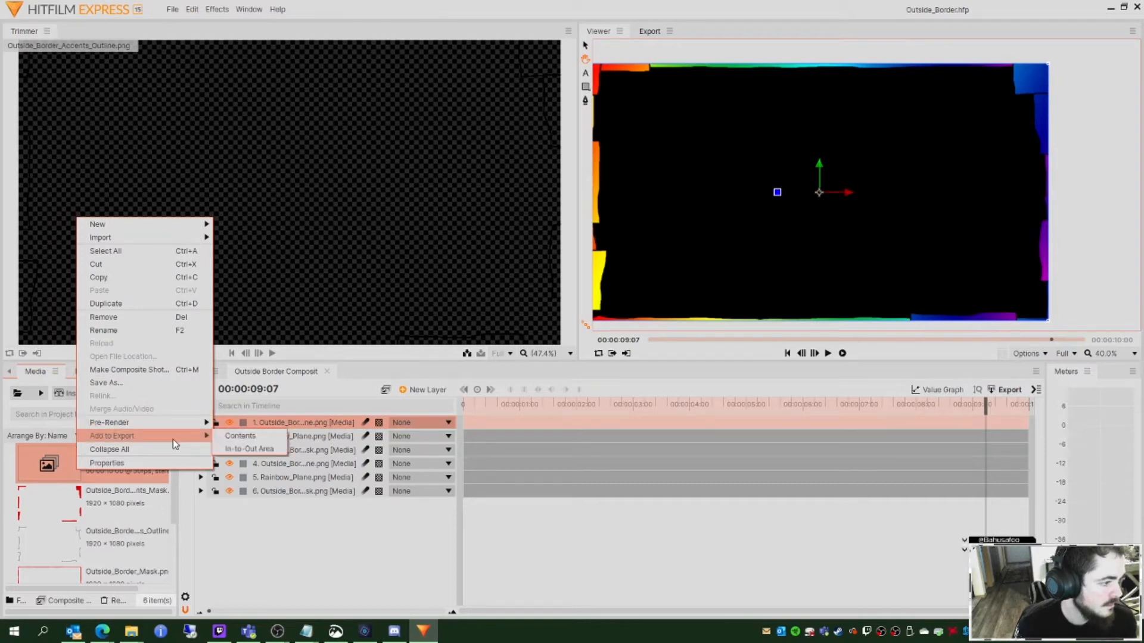
{"action": "left_click", "coordinate": [238, 448]}
{"action": "left_click", "coordinate": [846, 153]}
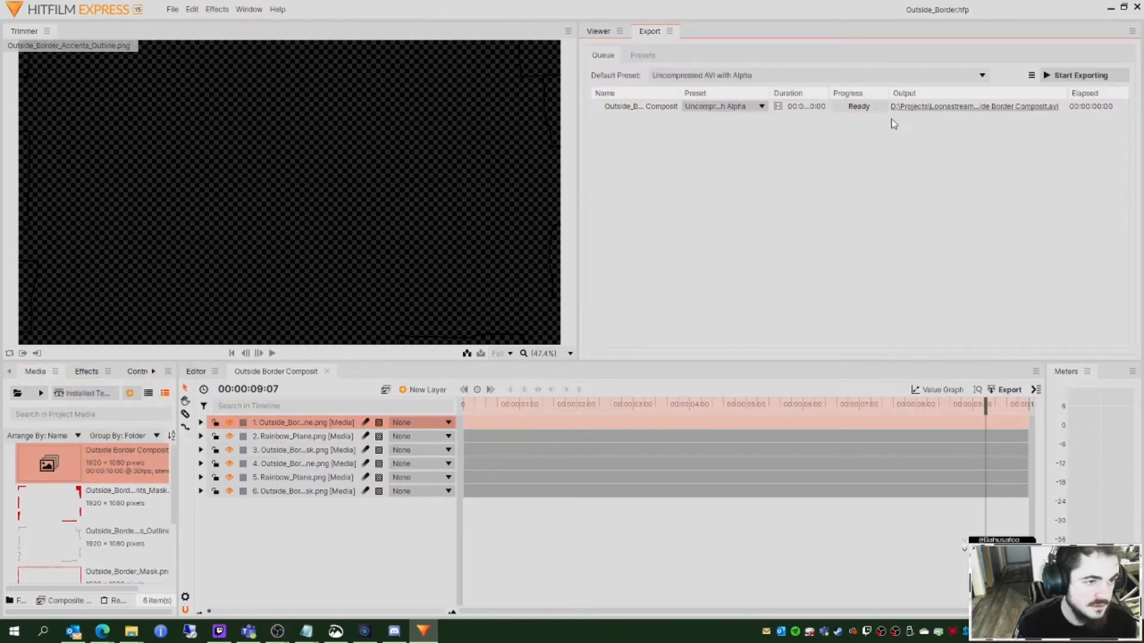
Step: Set the export output to overwrite RainbowUnicorn_Outside_Border.avi in the Rainbow Unicorn Theme folder and run the export
{"action": "left_click", "coordinate": [926, 114]}
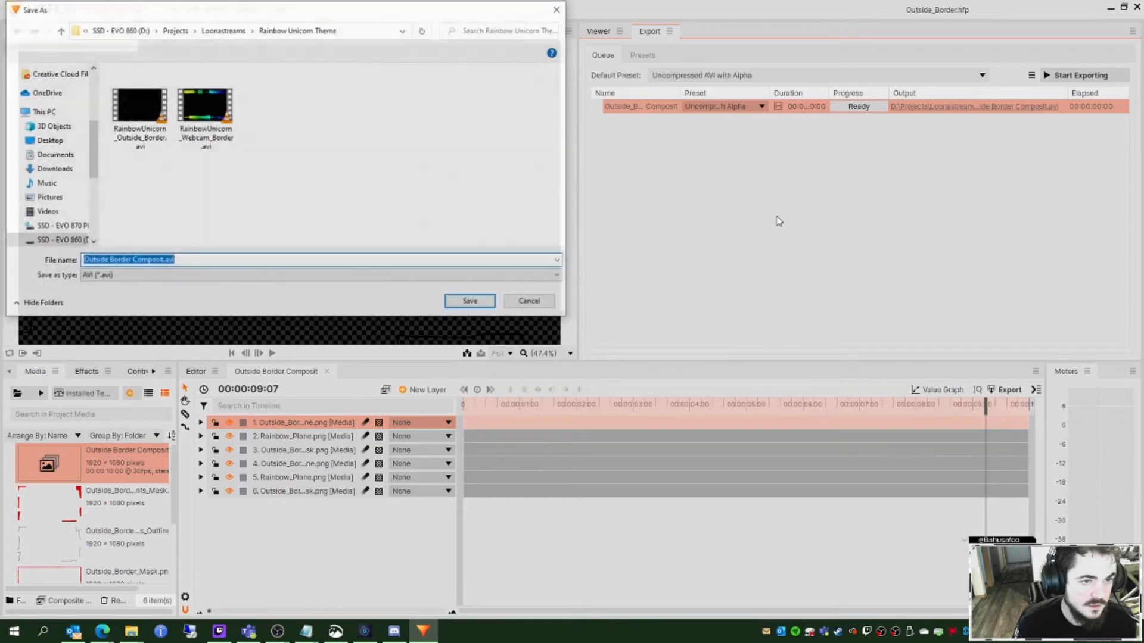
{"action": "left_click", "coordinate": [169, 189]}
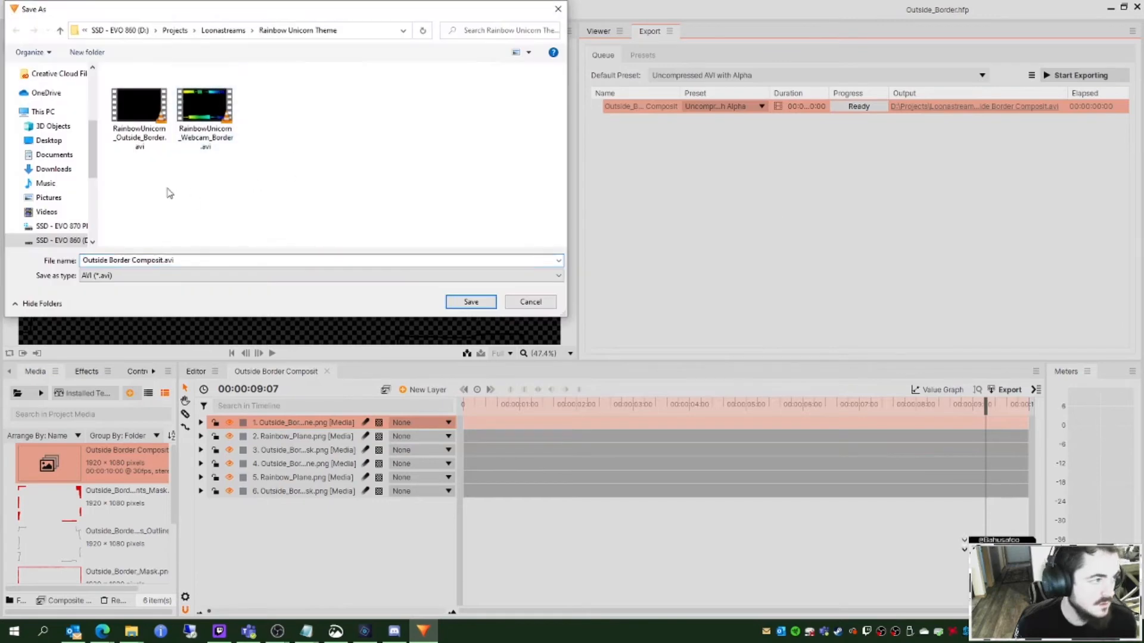
{"action": "left_click", "coordinate": [191, 143]}
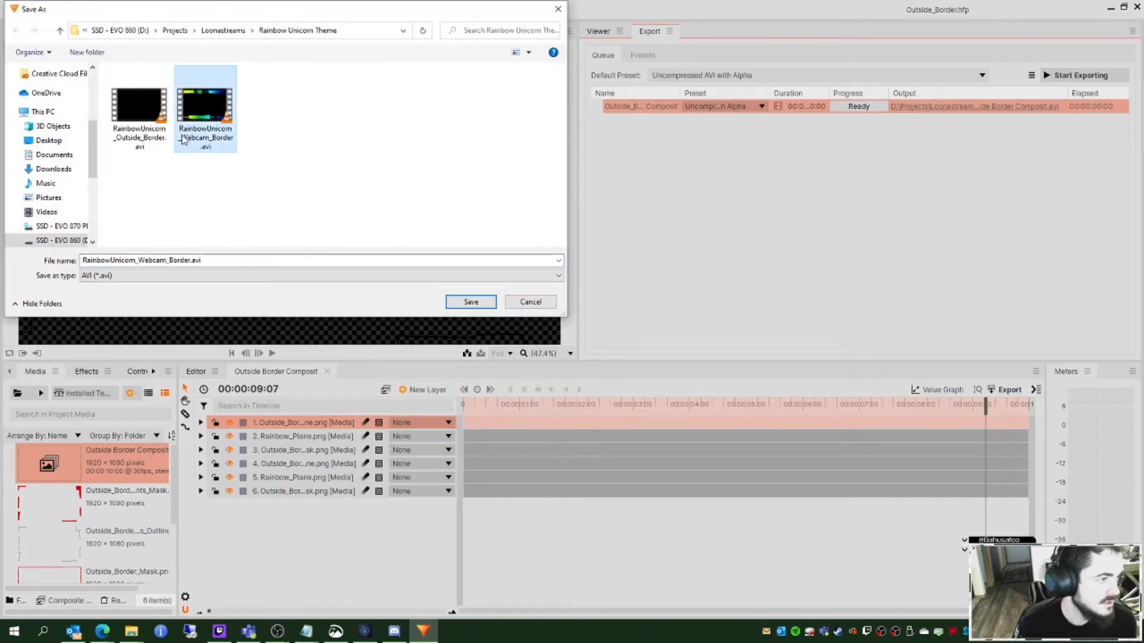
{"action": "left_click", "coordinate": [126, 142]}
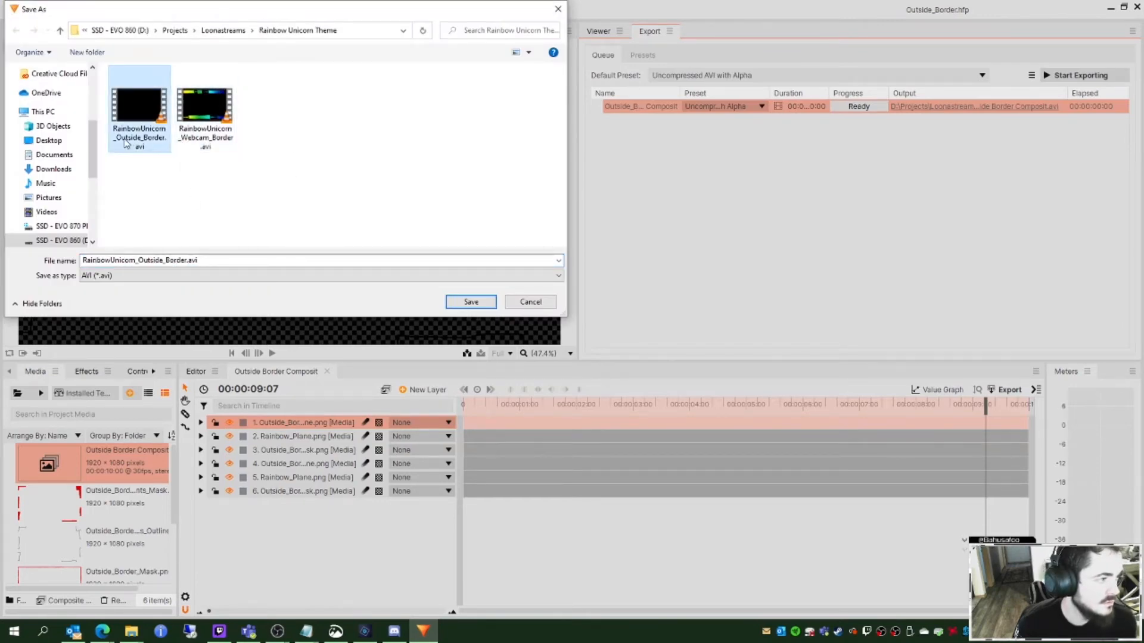
{"action": "left_click", "coordinate": [470, 305]}
{"action": "left_click", "coordinate": [601, 316]}
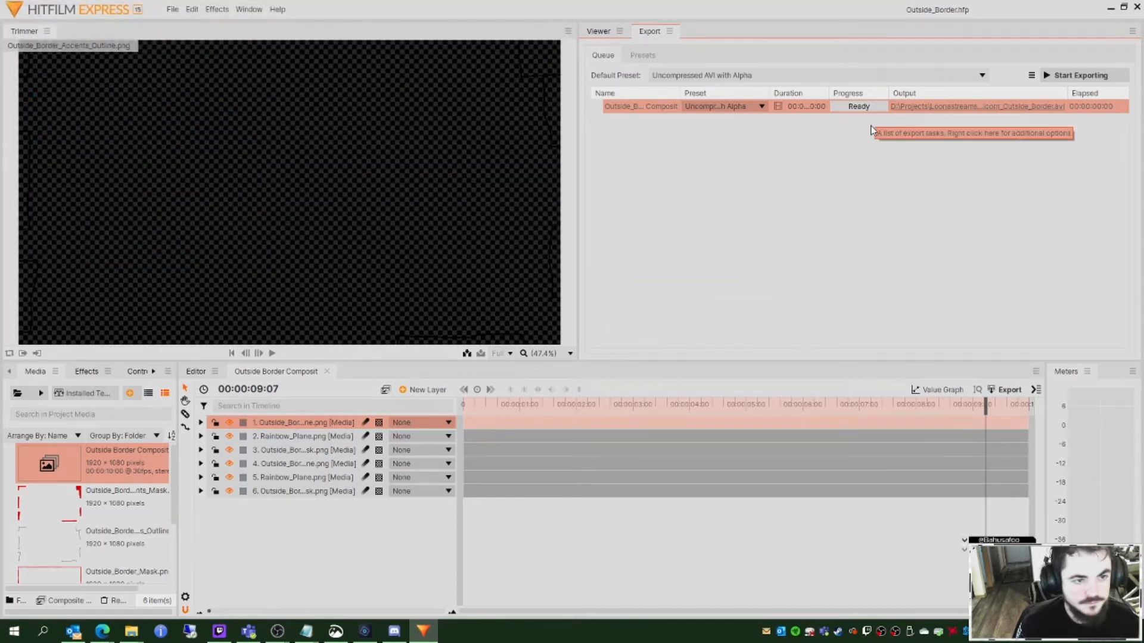
{"action": "left_click", "coordinate": [1092, 75]}
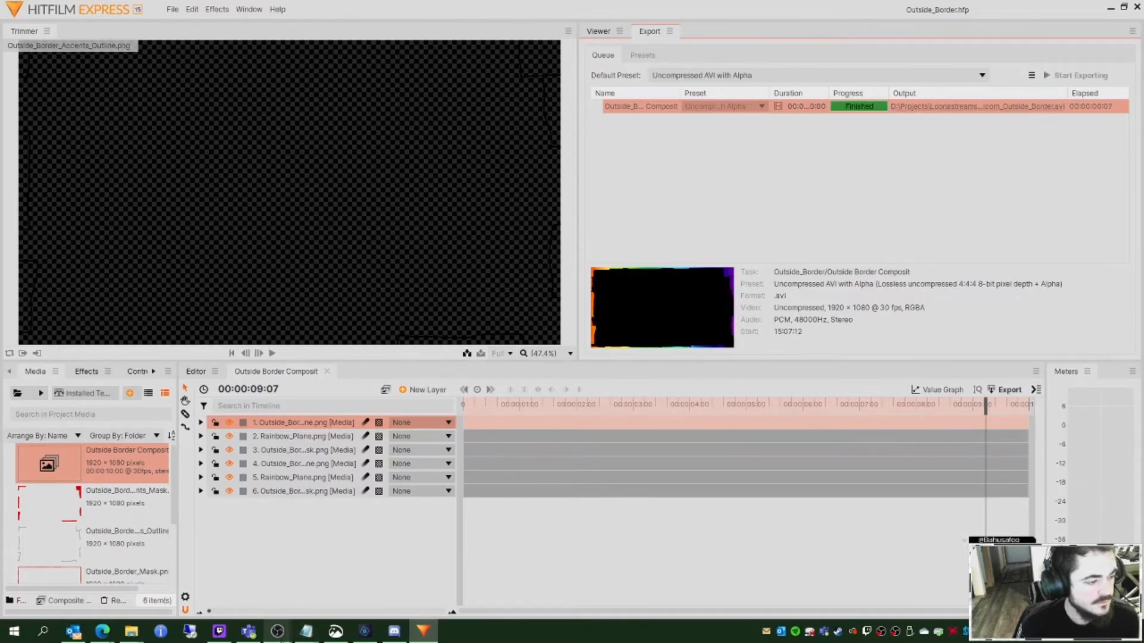
Step: Switch to OBS and reload the "Overlay - Rainbow Unicorn - Border" source by reapplying its properties
{"action": "mouse_move", "coordinate": [277, 632]}
{"action": "left_click", "coordinate": [251, 602]}
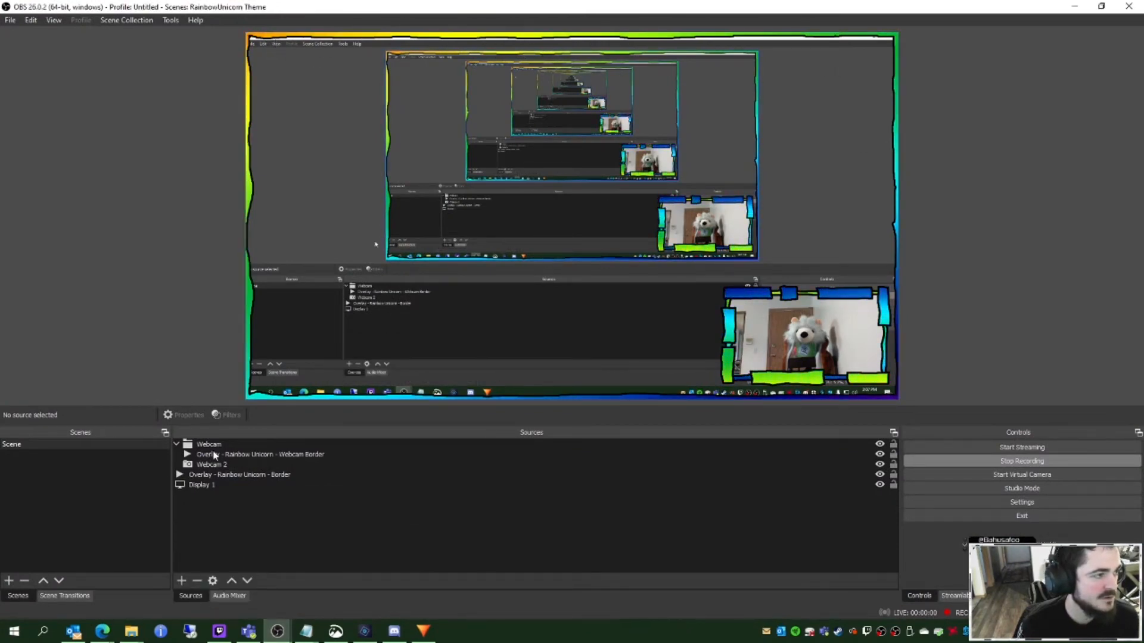
{"action": "left_click", "coordinate": [229, 475]}
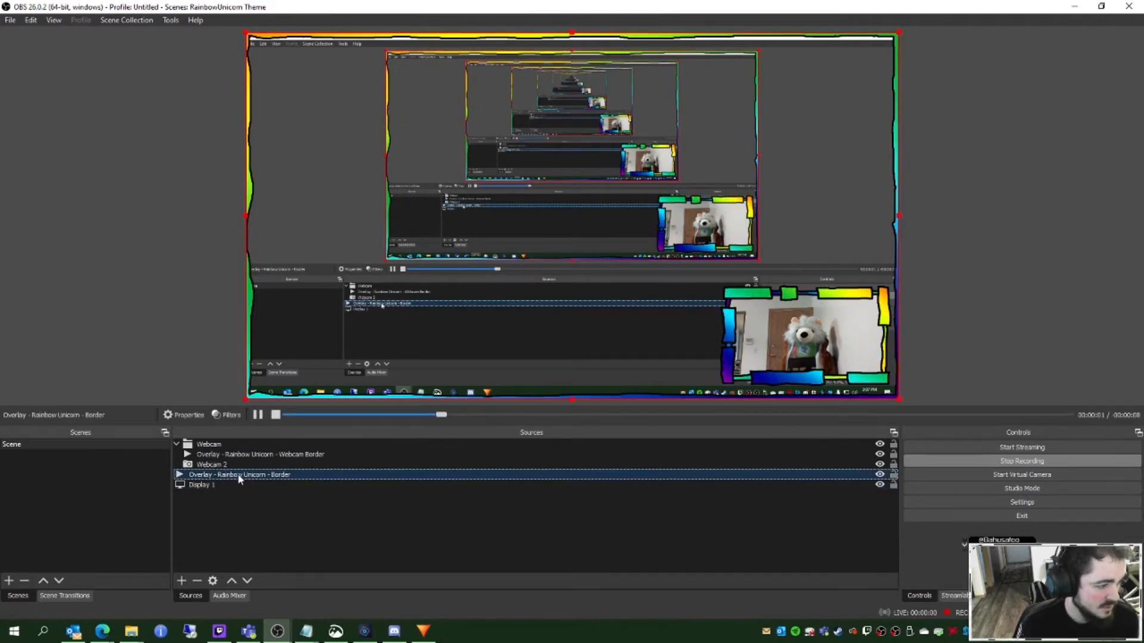
{"action": "right_click", "coordinate": [239, 474]}
{"action": "left_click", "coordinate": [262, 467]}
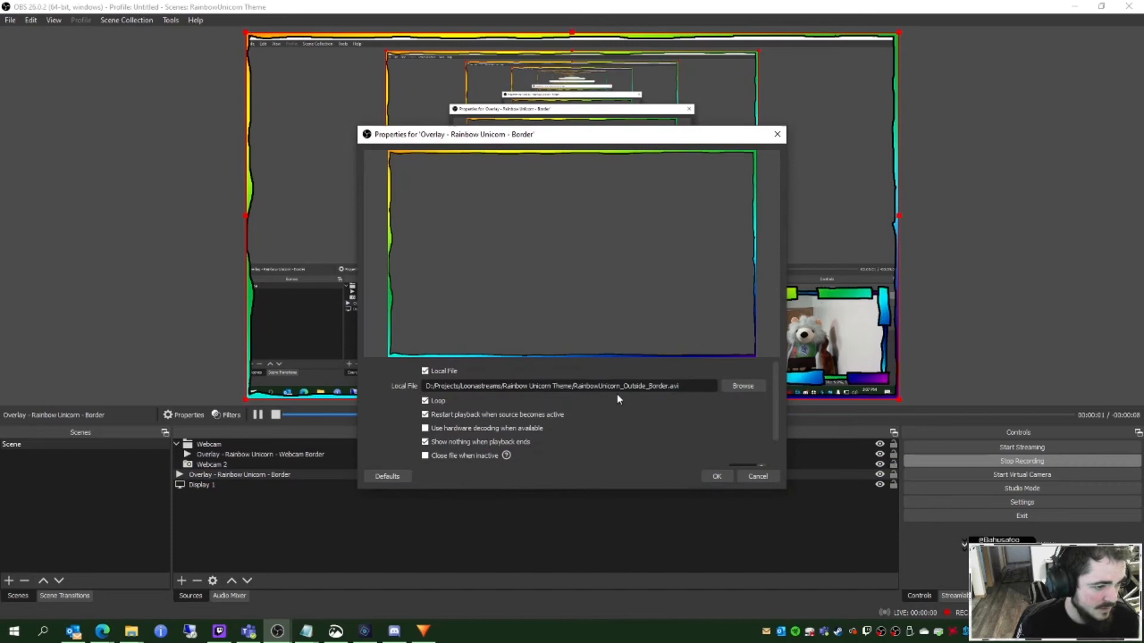
{"action": "left_click", "coordinate": [717, 476]}
Step: Move the Webcam group inward from the canvas corner, clear of the border accents
{"action": "left_click", "coordinate": [817, 185]}
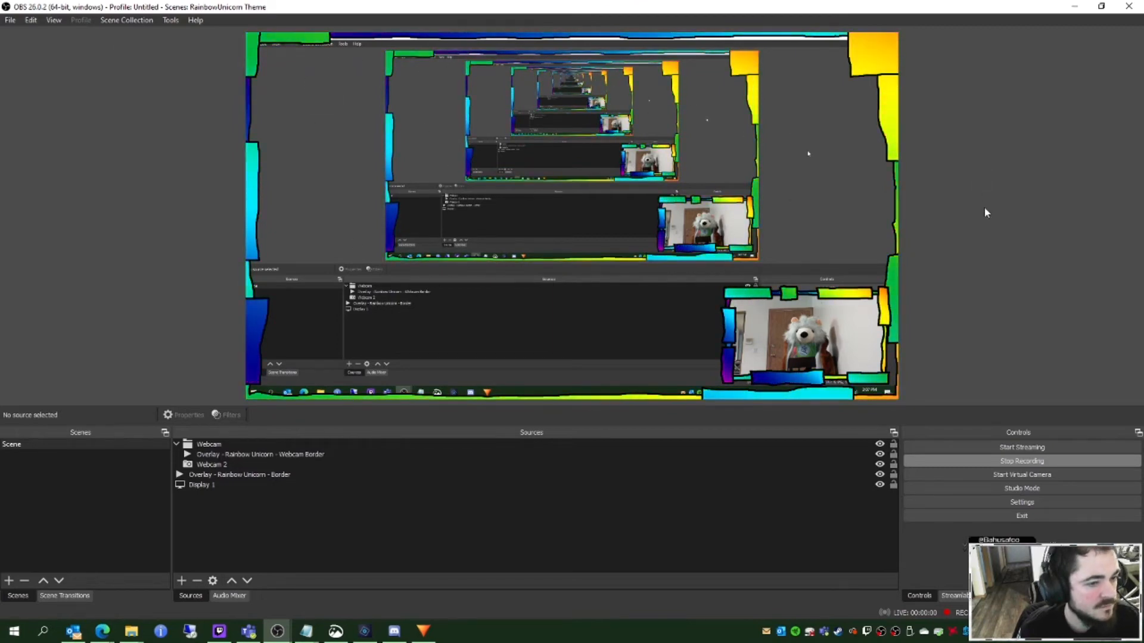
{"action": "left_click_drag", "start_coordinate": [848, 334], "coordinate": [791, 310]}
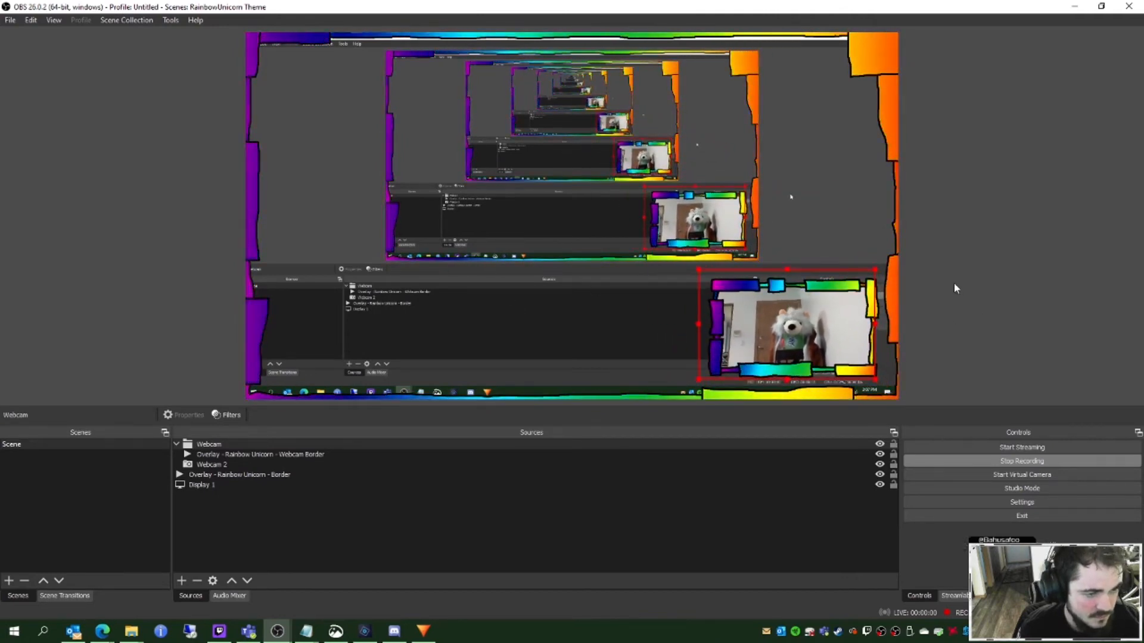
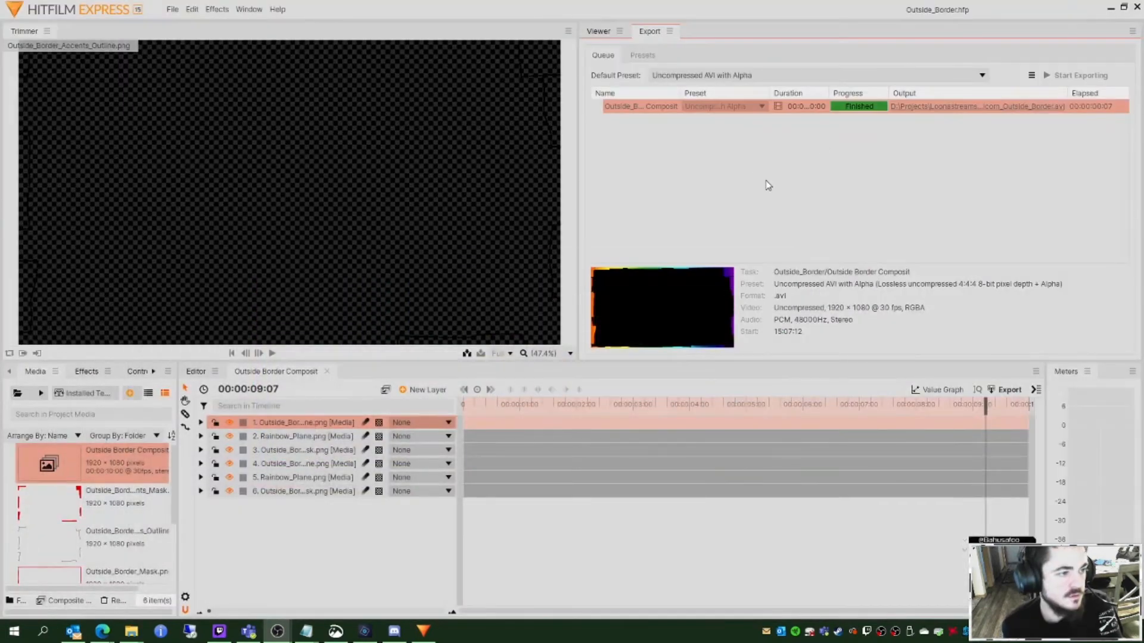
Step: Switch to Photoshop Elements and create a new transparent document measuring 1920 by 1080 pixels
{"action": "left_click", "coordinate": [1108, 7]}
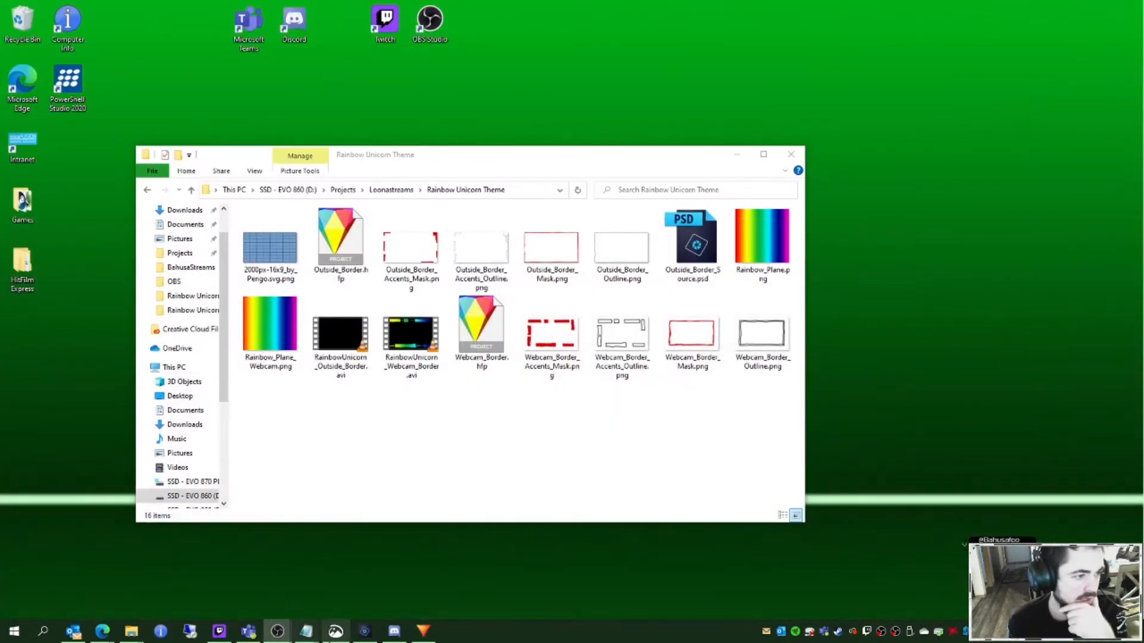
{"action": "left_click", "coordinate": [364, 631]}
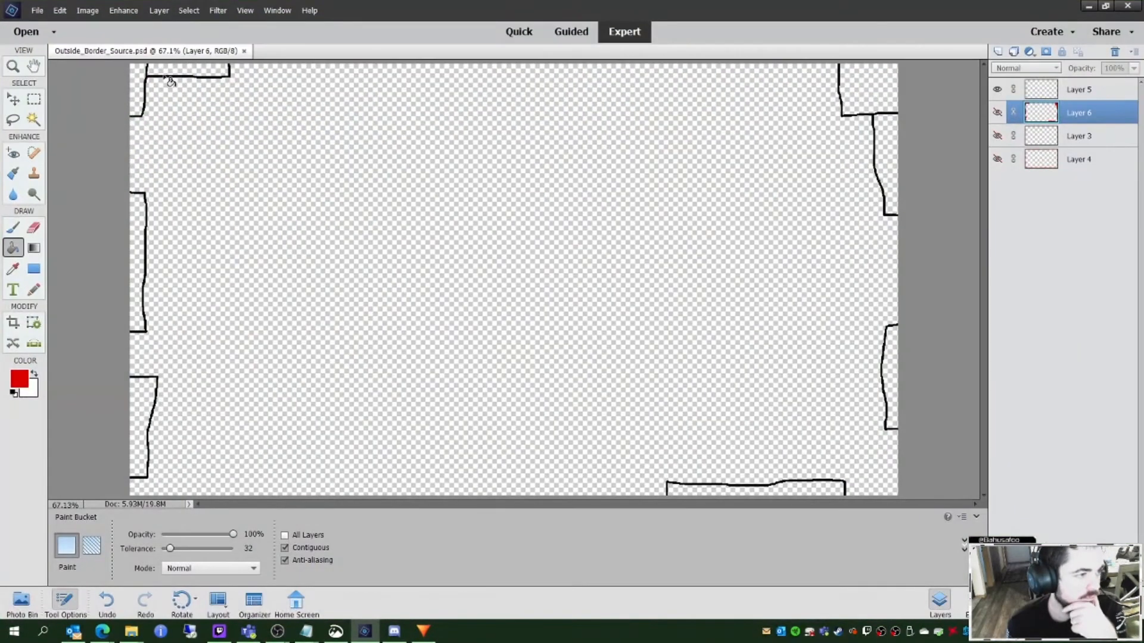
{"action": "left_click", "coordinate": [37, 10]}
{"action": "mouse_move", "coordinate": [48, 24]}
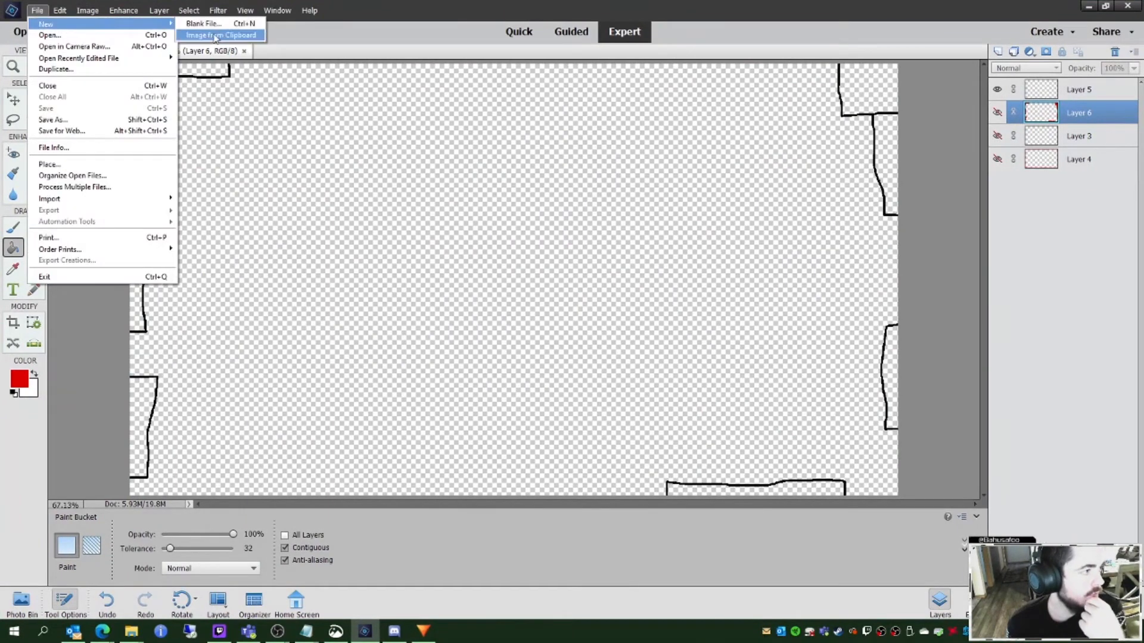
{"action": "left_click", "coordinate": [231, 25]}
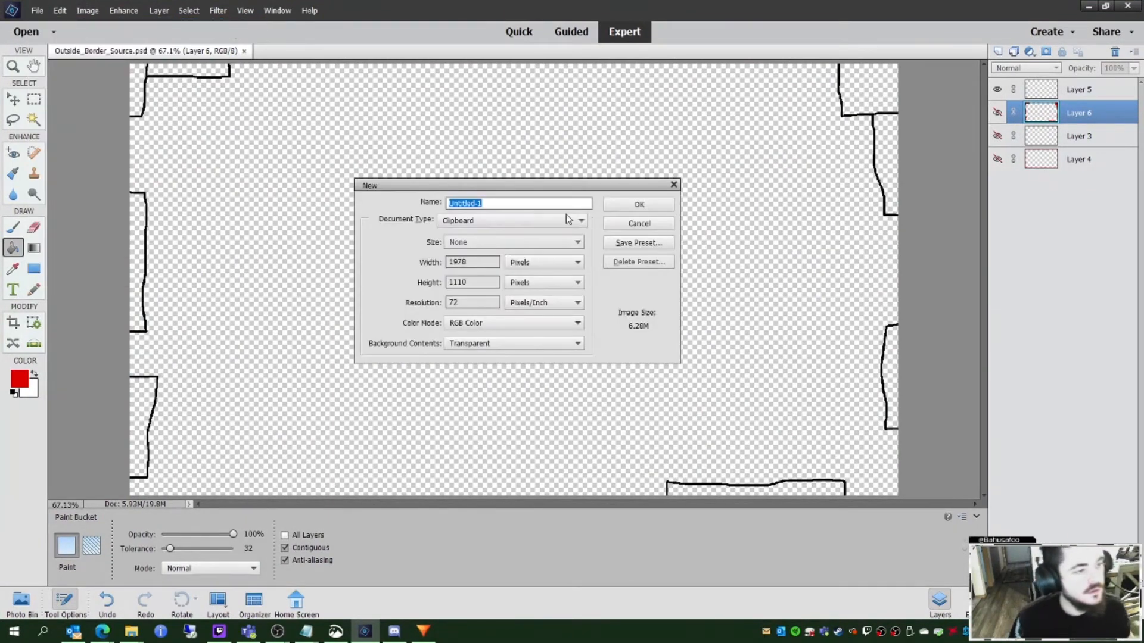
{"action": "left_click", "coordinate": [492, 262]}
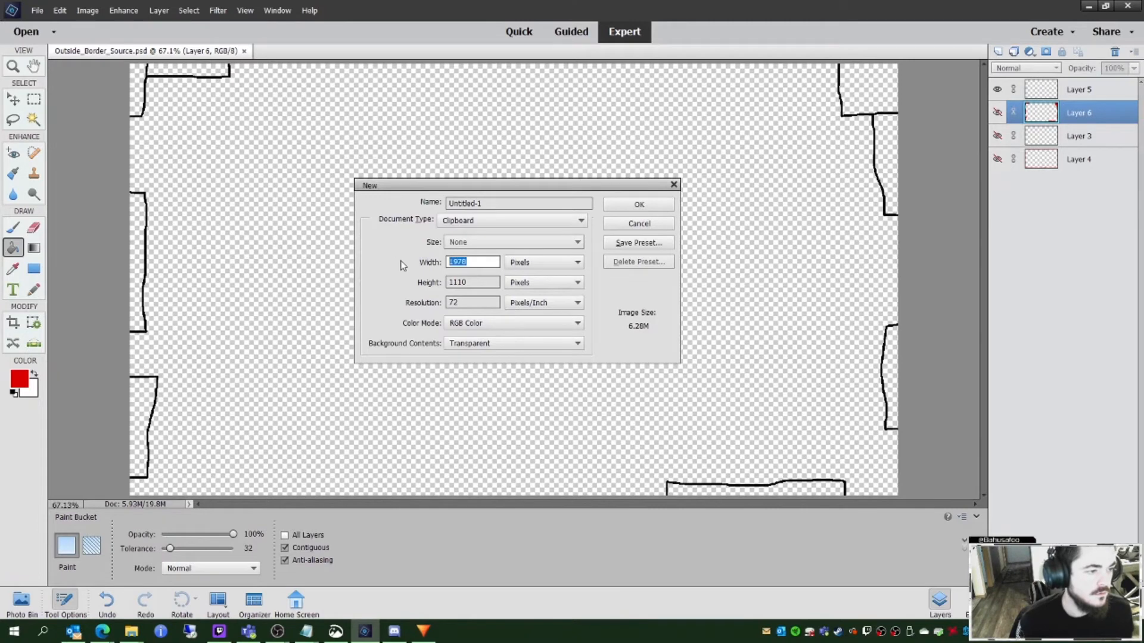
{"action": "type", "text": "1"}
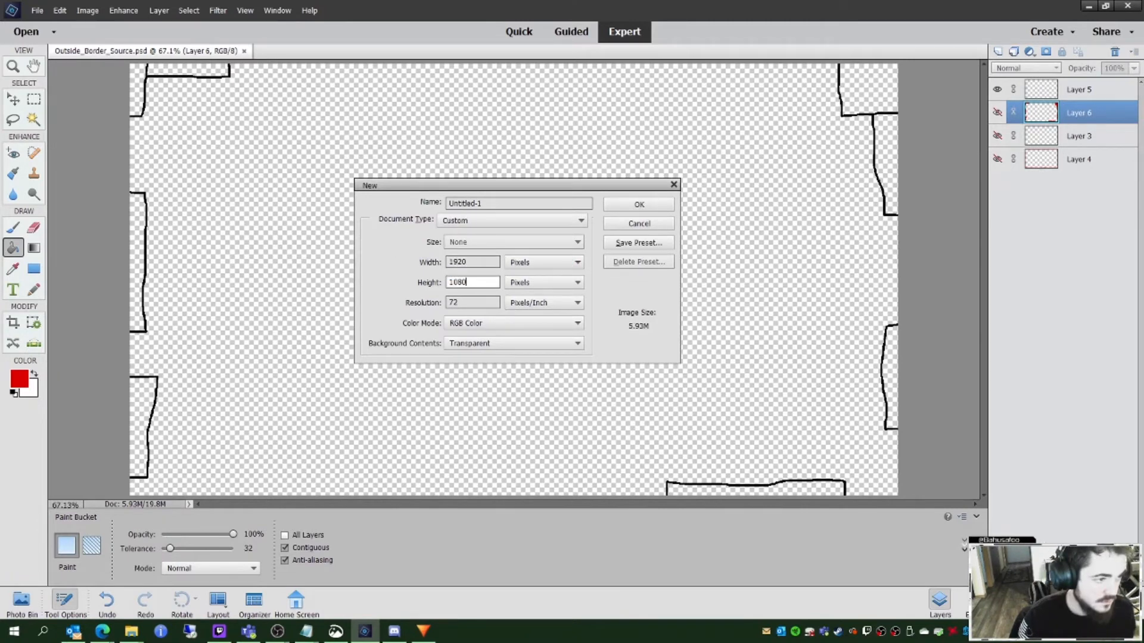
{"action": "left_click", "coordinate": [636, 204]}
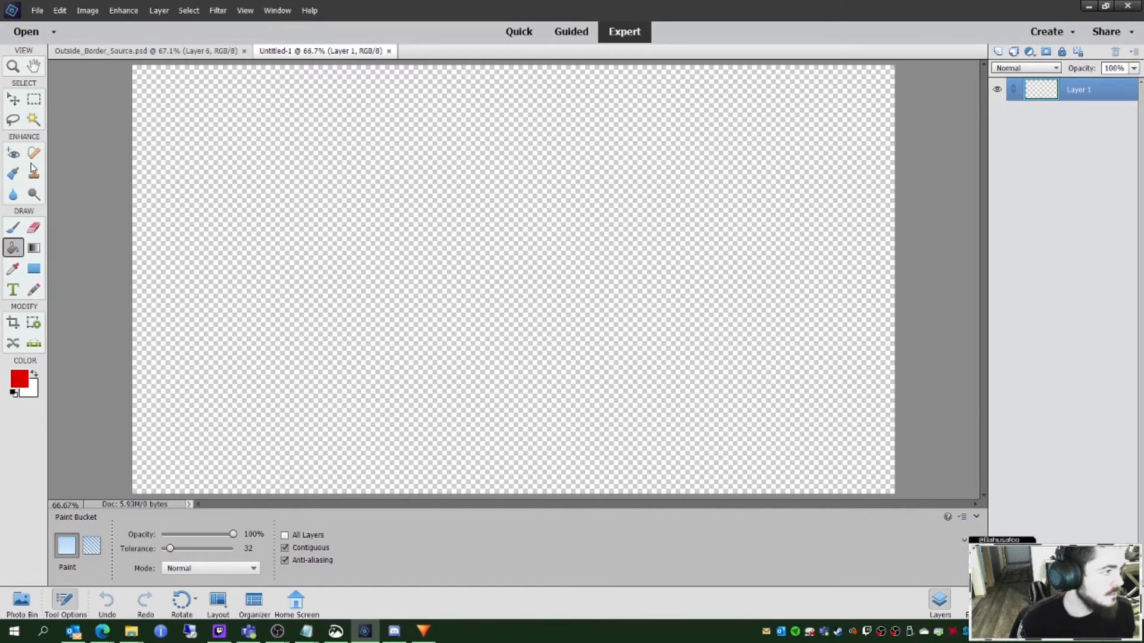
Step: Pencil two adjoining open-topped boxes in 5 px black against the canvas's upper edge, undoing the strokes of the third box
{"action": "left_click", "coordinate": [33, 291]}
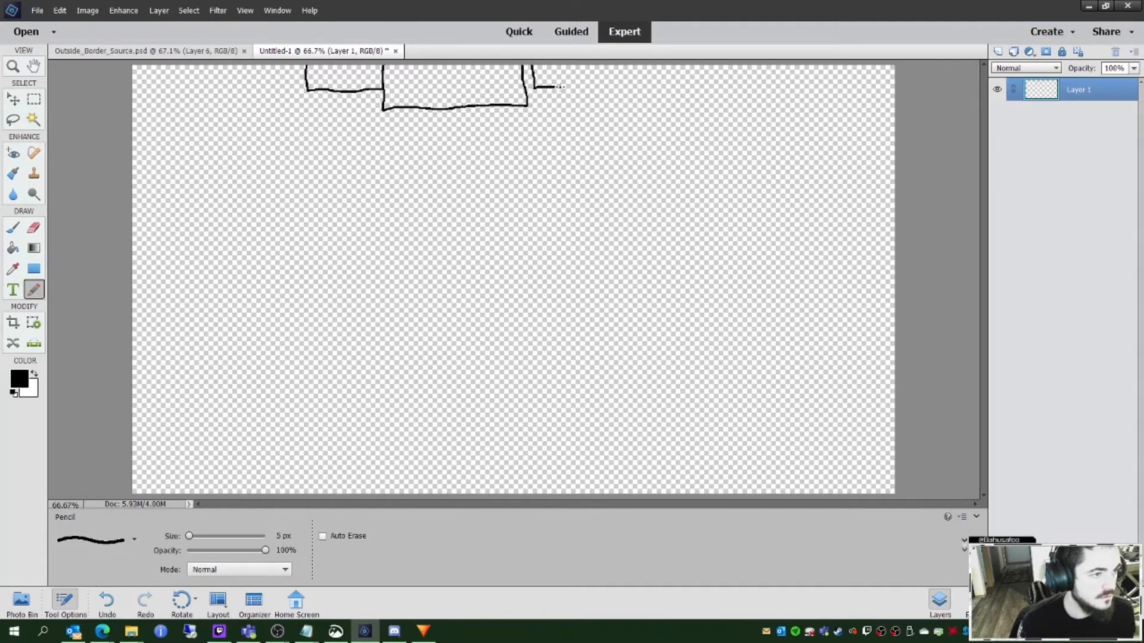
{"action": "mouse_move", "coordinate": [648, 87]}
{"action": "left_mouse_down"}
{"action": "mouse_move", "coordinate": [662, 88]}
{"action": "mouse_move", "coordinate": [658, 65]}
{"action": "mouse_move", "coordinate": [632, 89]}
{"action": "left_mouse_up"}
{"action": "key", "text": "ctrl+z"}
{"action": "key", "text": "ctrl+z"}
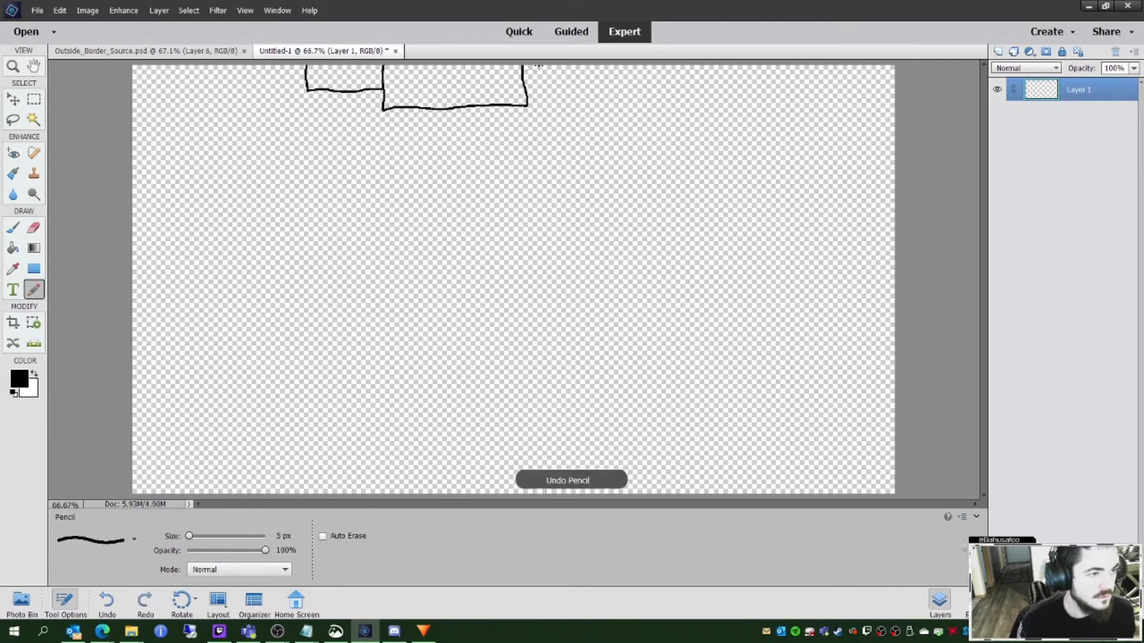
Step: Pencil a third open-topped box beside the first two and bridge the gap between them with a short line
{"action": "left_click_drag", "start_coordinate": [536, 65], "coordinate": [539, 94]}
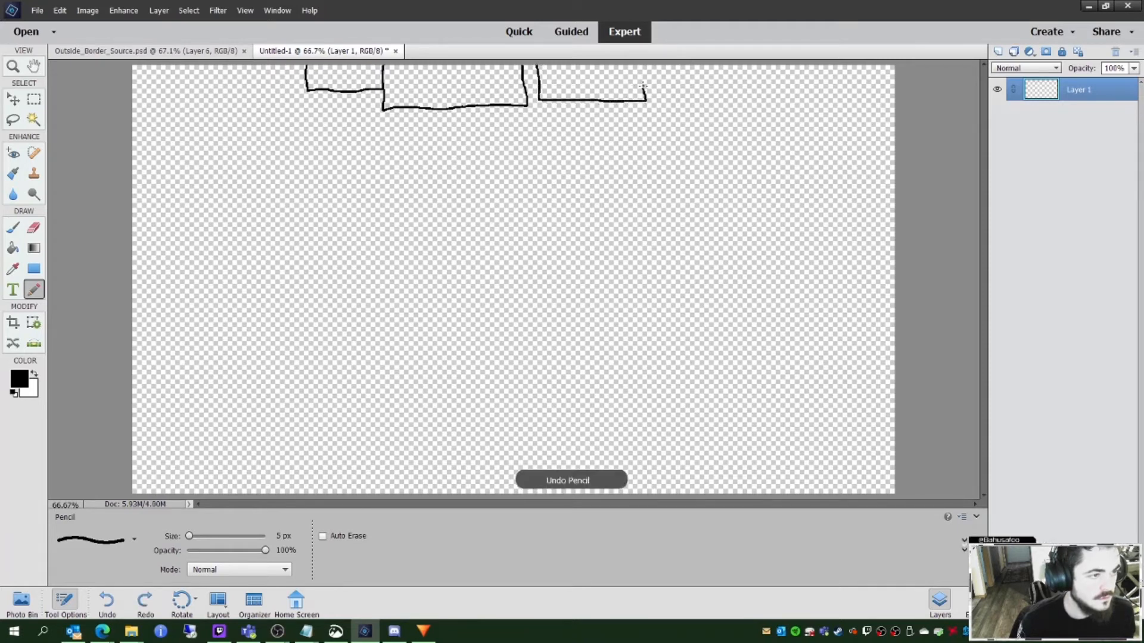
{"action": "left_click_drag", "start_coordinate": [643, 63], "coordinate": [643, 61]}
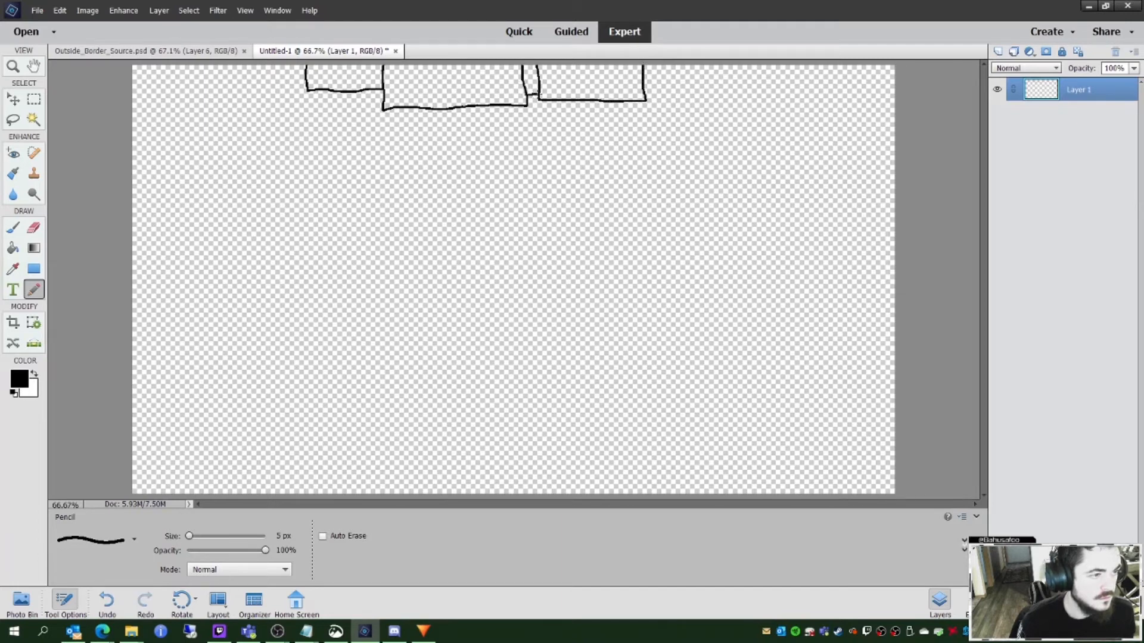
{"action": "key", "text": "ctrl+z"}
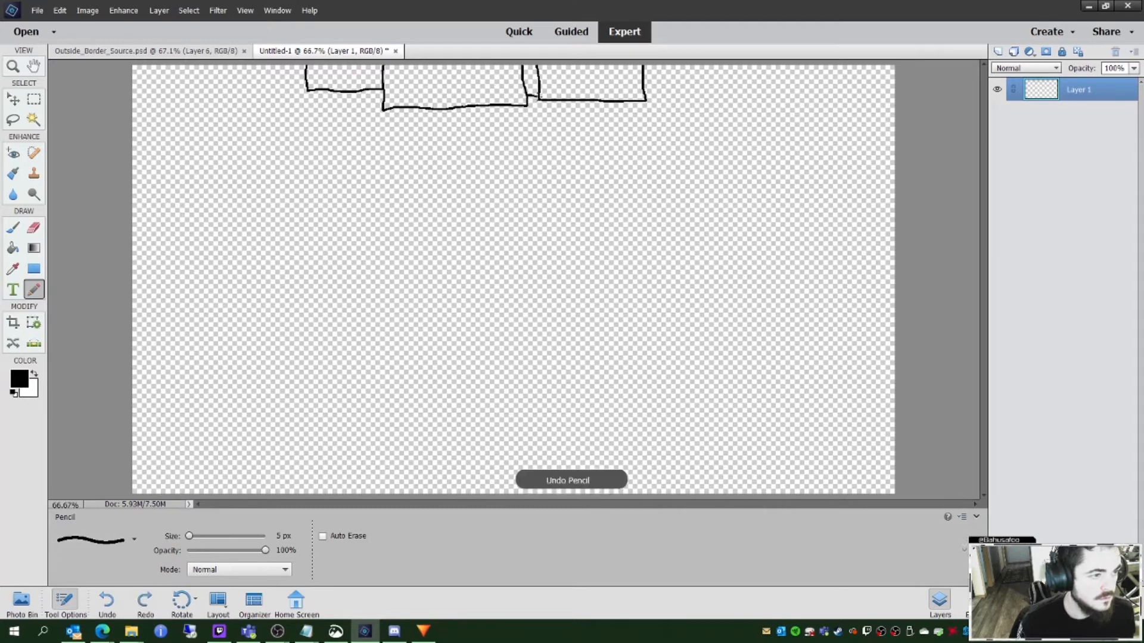
{"action": "left_click_drag", "start_coordinate": [540, 97], "coordinate": [540, 97]}
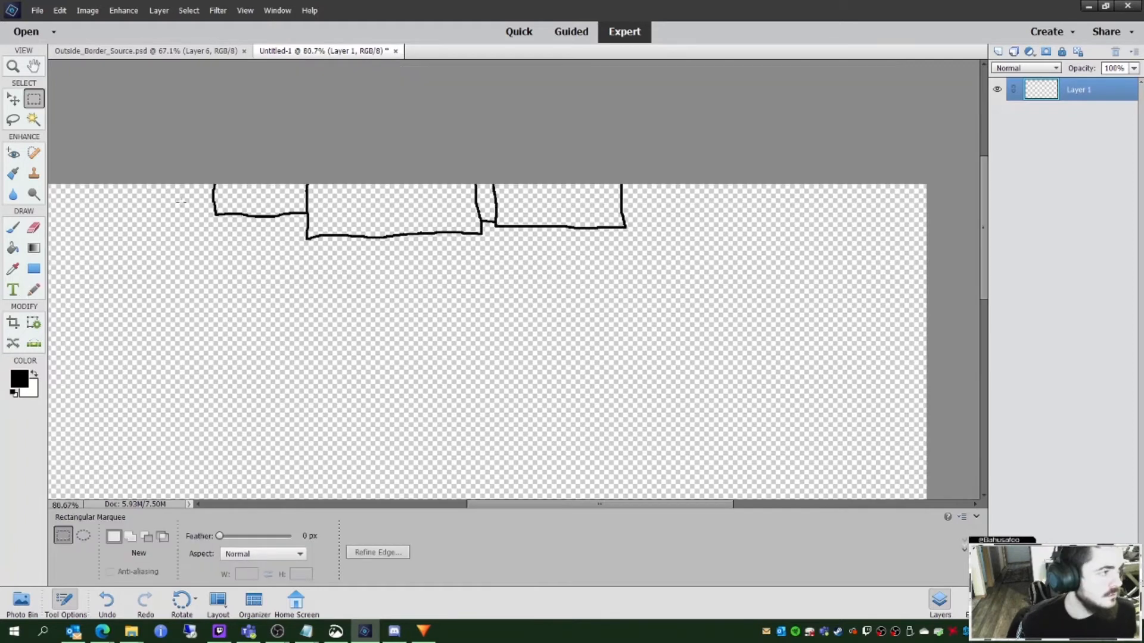
Step: Crop the canvas to a rectangular selection drawn loosely around the pencilled boxes
{"action": "left_click_drag", "start_coordinate": [193, 176], "coordinate": [647, 260]}
{"action": "left_click", "coordinate": [88, 10]}
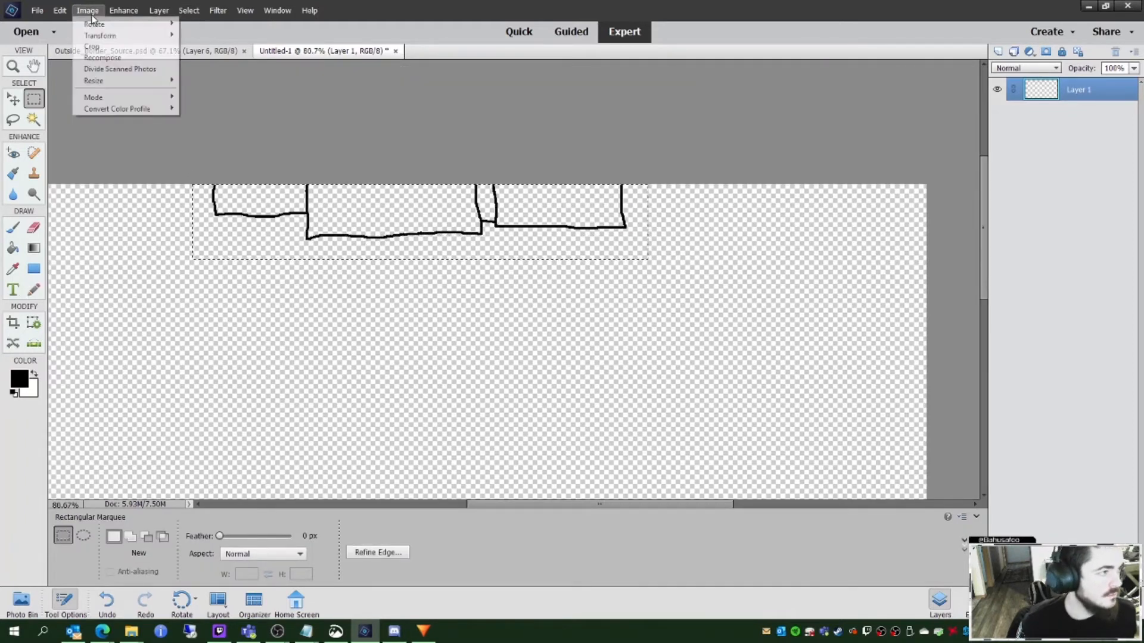
{"action": "left_click", "coordinate": [91, 45]}
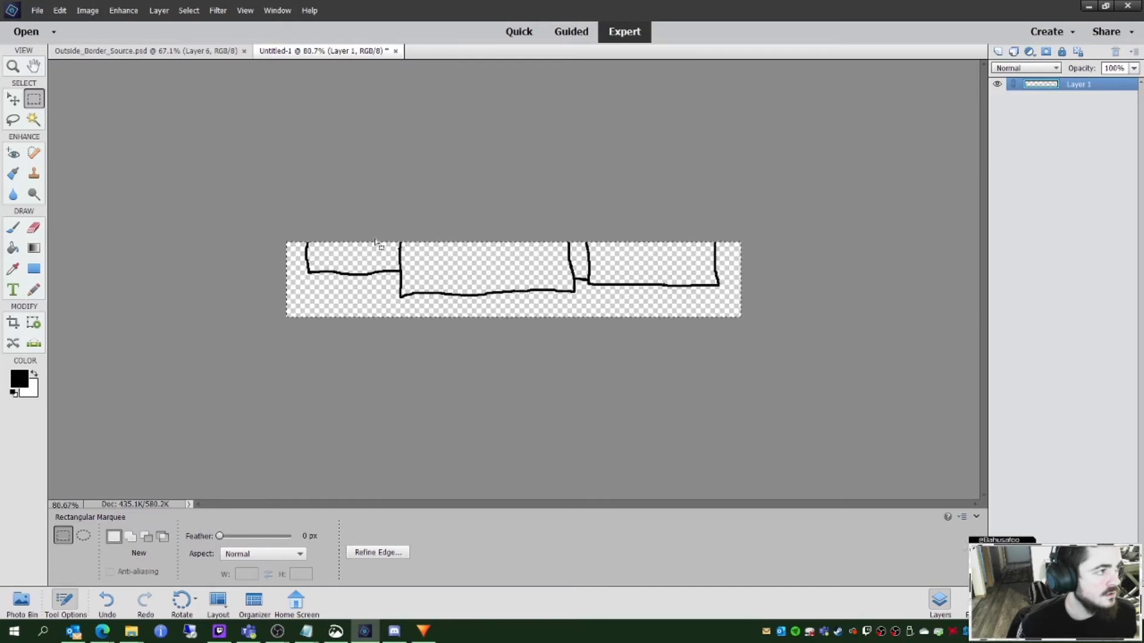
{"action": "left_click", "coordinate": [84, 13]}
{"action": "left_click", "coordinate": [561, 178]}
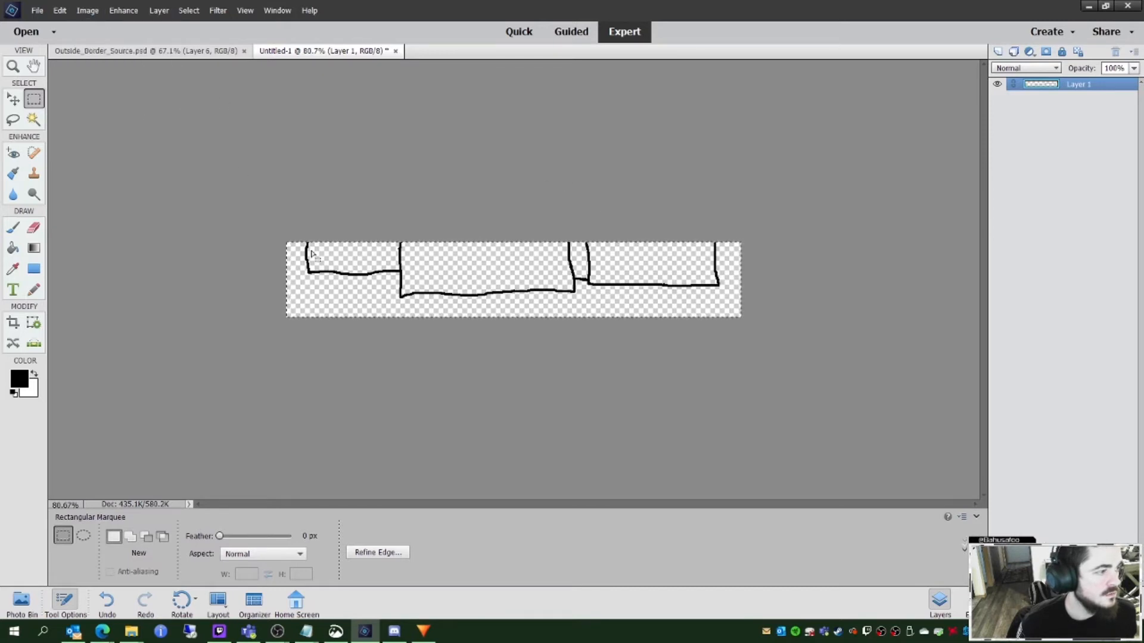
Step: Select the interiors of all three boxes and the narrow gap between them with the Magic Wand
{"action": "scroll", "coordinate": [115, 220], "scroll_direction": "up", "scroll_amount": 5}
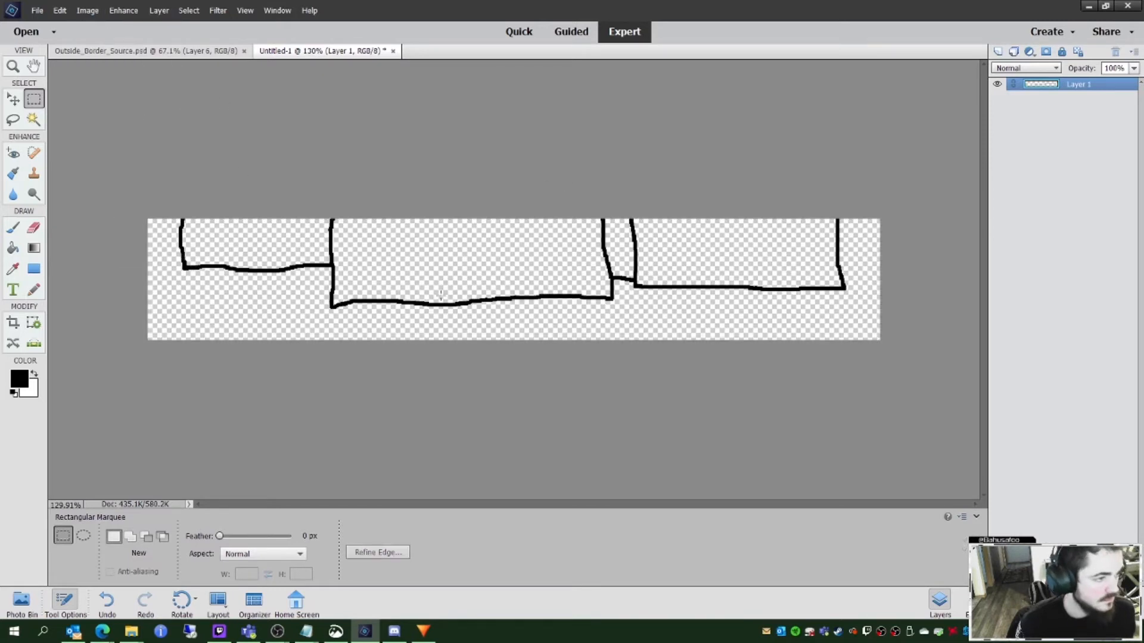
{"action": "scroll", "coordinate": [289, 287], "scroll_direction": "up", "scroll_amount": 1}
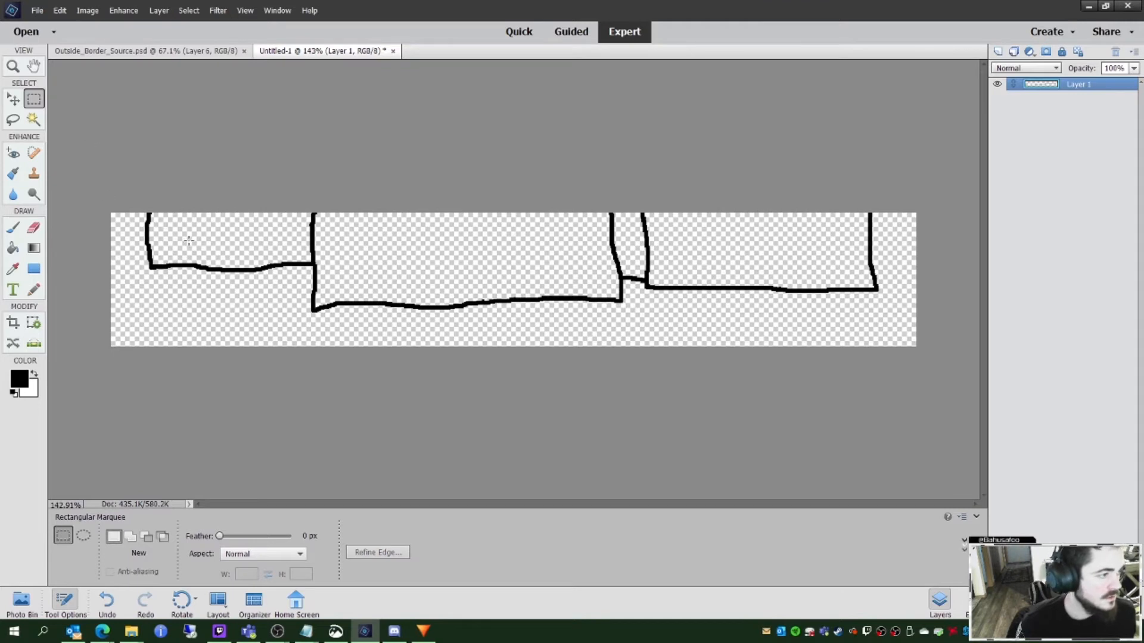
{"action": "left_click", "coordinate": [34, 119]}
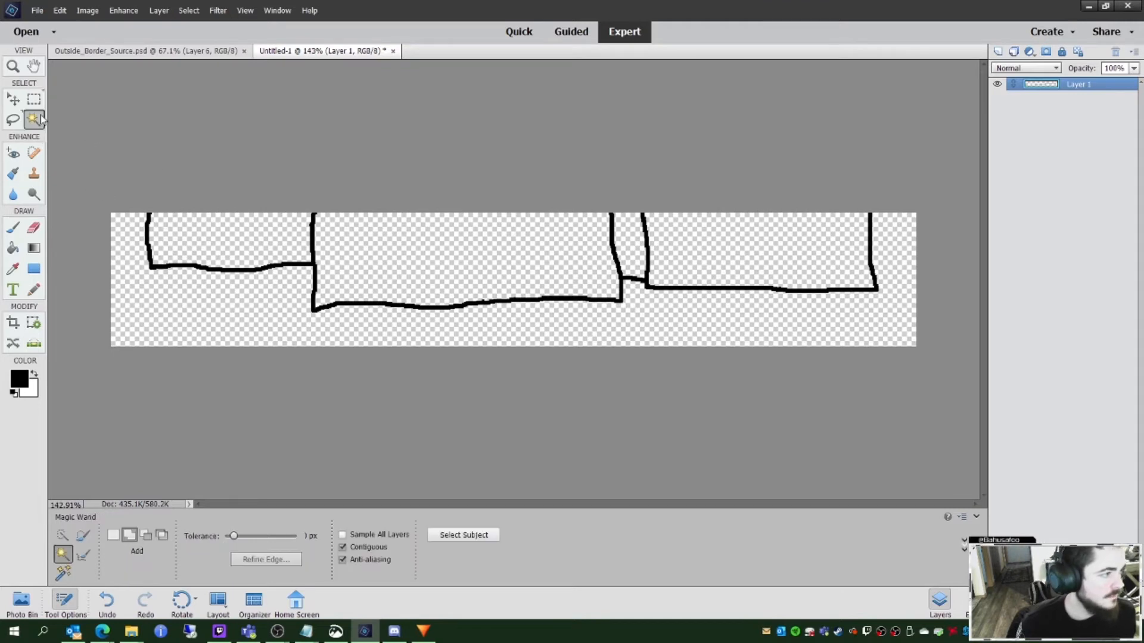
{"action": "left_click", "coordinate": [256, 245]}
{"action": "left_click", "coordinate": [719, 268]}
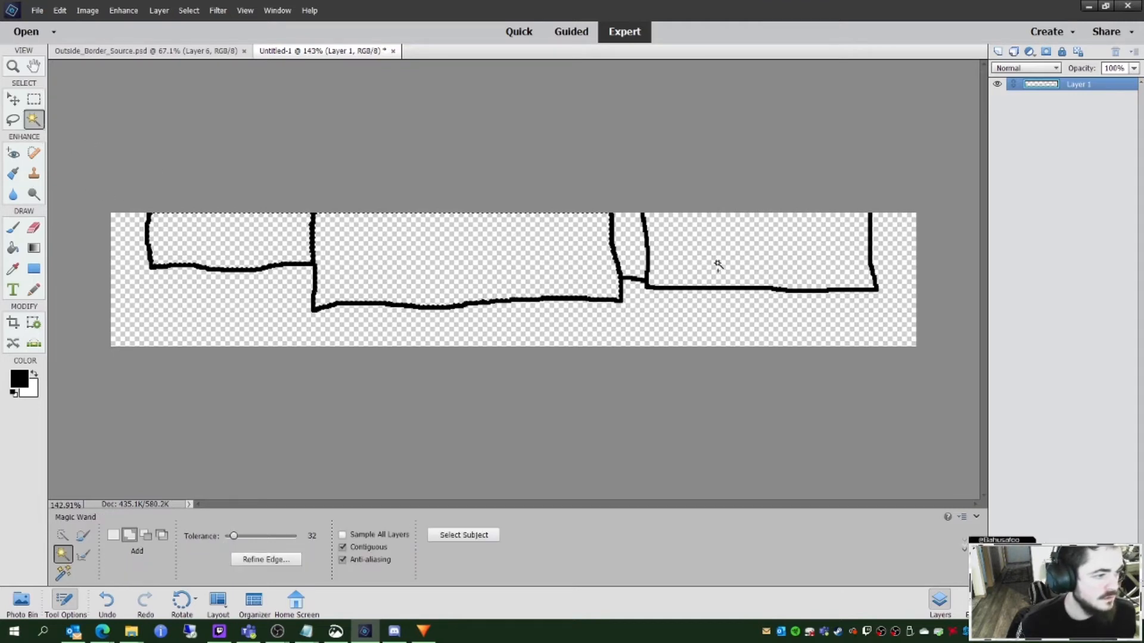
{"action": "left_click", "coordinate": [634, 251]}
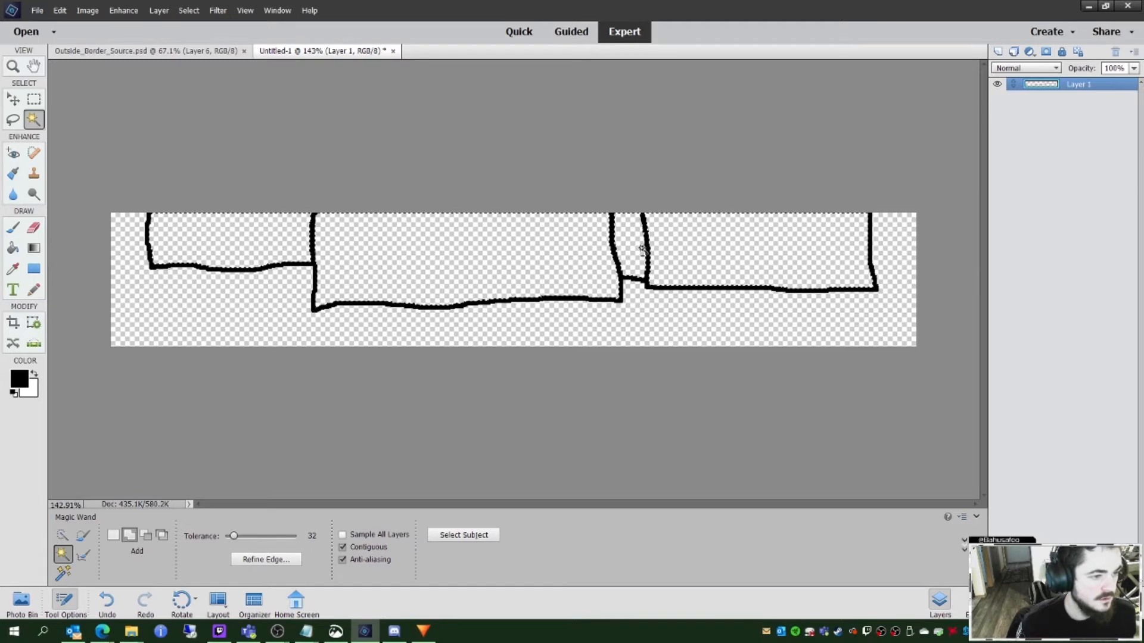
Step: Expand the selection so its edges reach into the black outlines
{"action": "left_click", "coordinate": [189, 10]}
{"action": "mouse_move", "coordinate": [206, 136]}
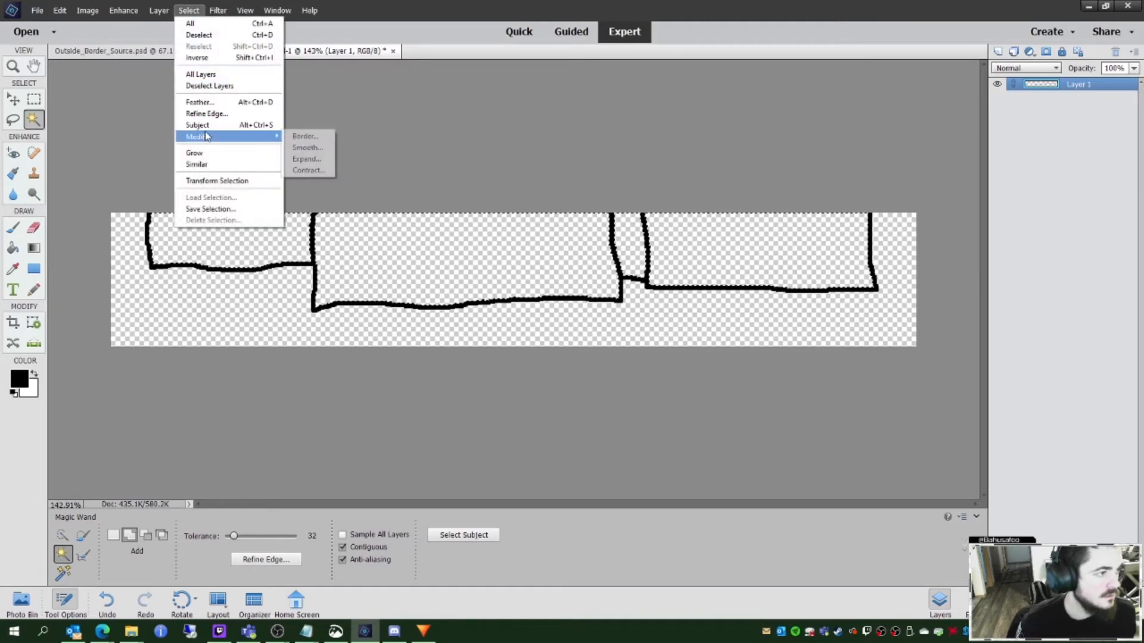
{"action": "left_click", "coordinate": [310, 159]}
{"action": "left_click", "coordinate": [655, 210]}
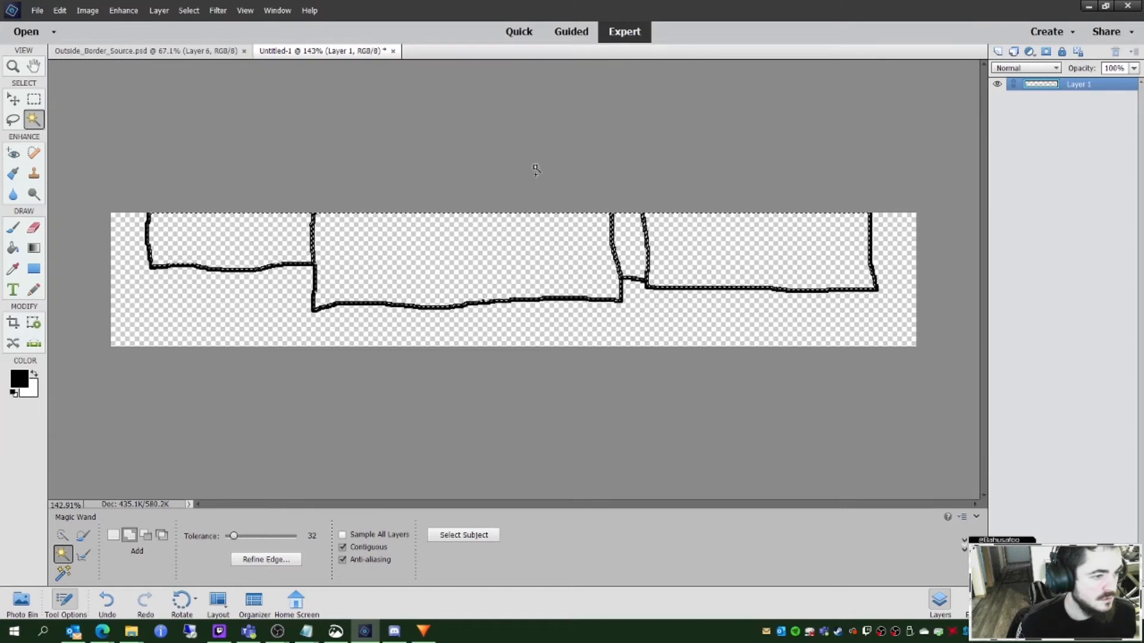
Step: Add a new layer above the outline layer, keeping the expanded selection active
{"action": "left_click", "coordinate": [159, 10]}
{"action": "mouse_move", "coordinate": [164, 26]}
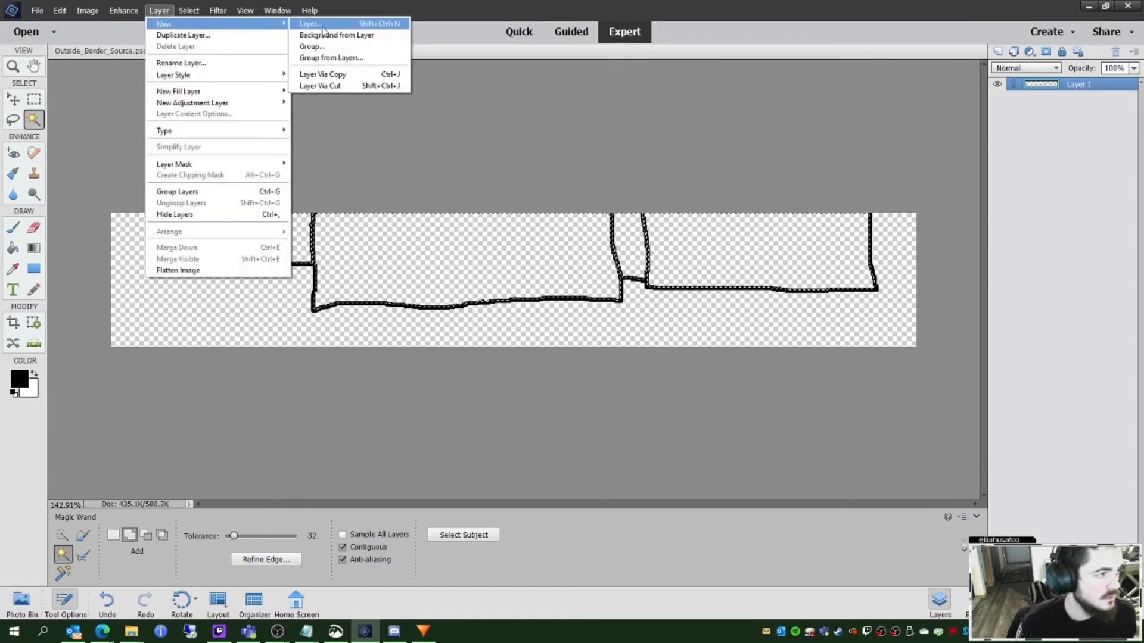
{"action": "left_click", "coordinate": [314, 24]}
{"action": "left_click", "coordinate": [676, 195]}
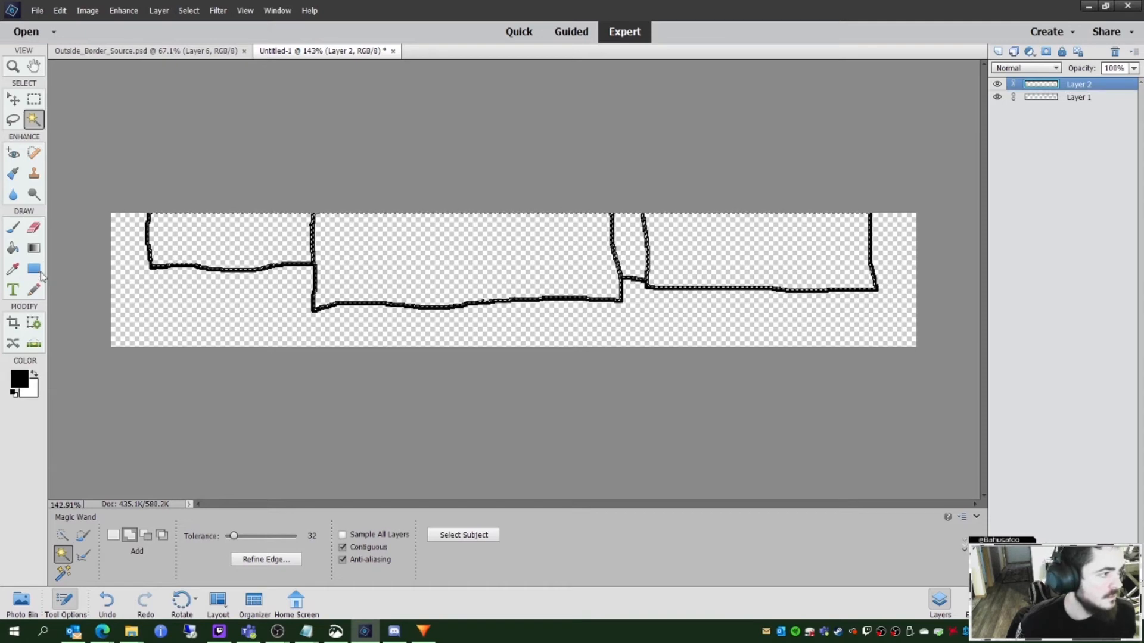
Step: Fill the expanded selection with red on the new layer, clear the selection, and place the red layer beneath the outlines
{"action": "left_click", "coordinate": [20, 252]}
{"action": "left_click", "coordinate": [23, 380]}
{"action": "left_click_drag", "start_coordinate": [580, 241], "coordinate": [585, 203]}
{"action": "left_click", "coordinate": [693, 155]}
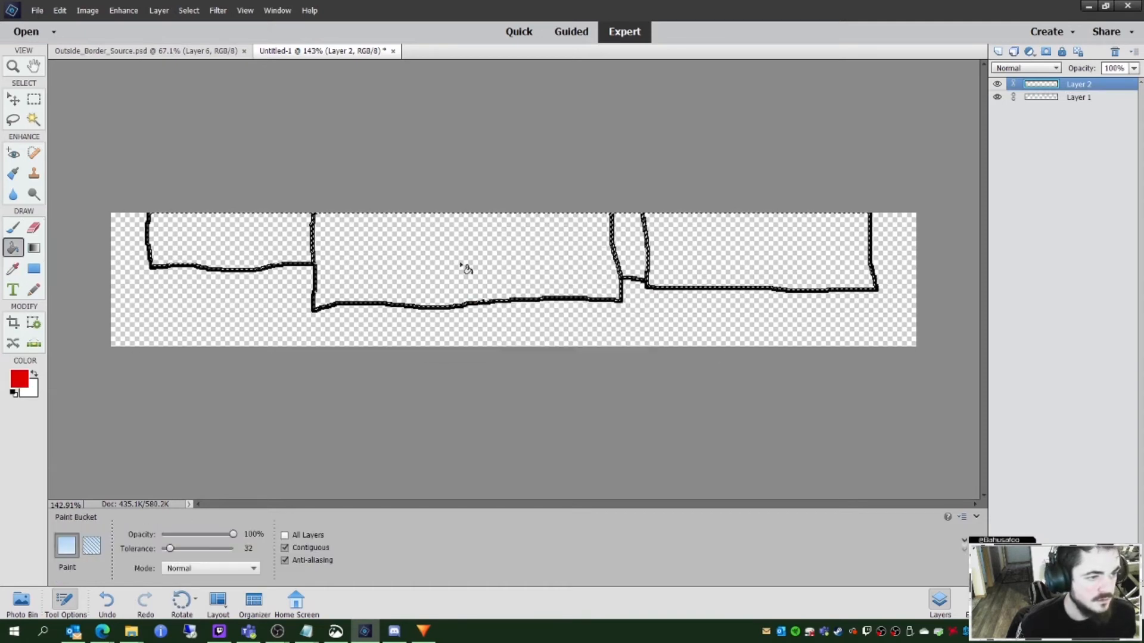
{"action": "left_click", "coordinate": [609, 218]}
{"action": "key", "text": "ctrl+d"}
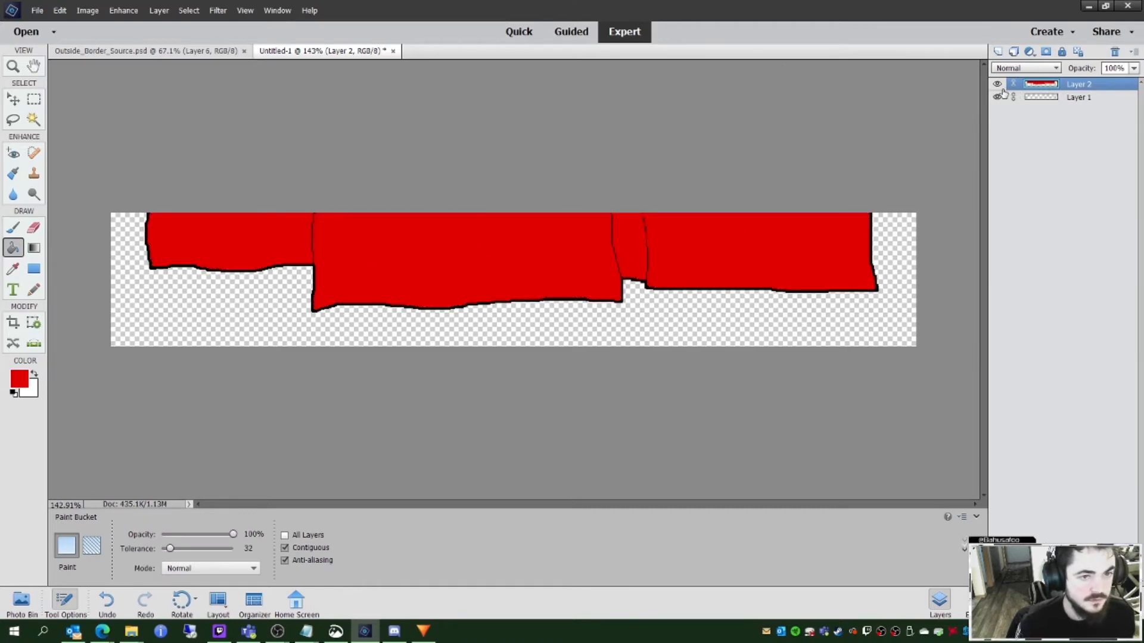
{"action": "left_click_drag", "start_coordinate": [1048, 84], "coordinate": [1061, 117]}
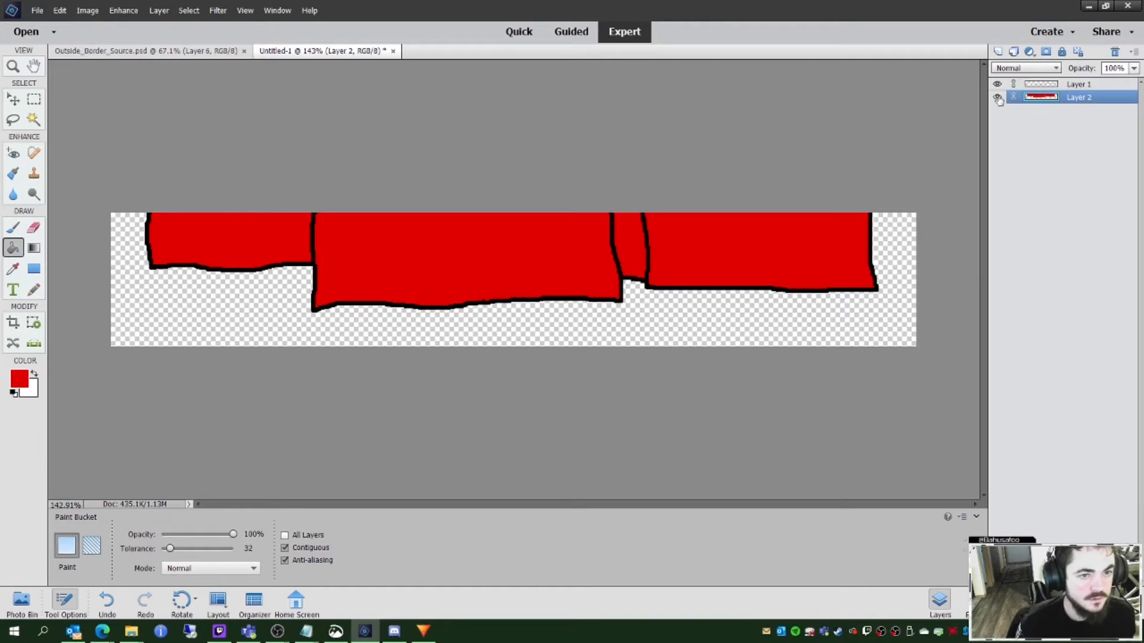
Step: Hide the black outline on Layer 1 and leave only the red fill on Layer 2 visible
{"action": "left_click", "coordinate": [997, 98]}
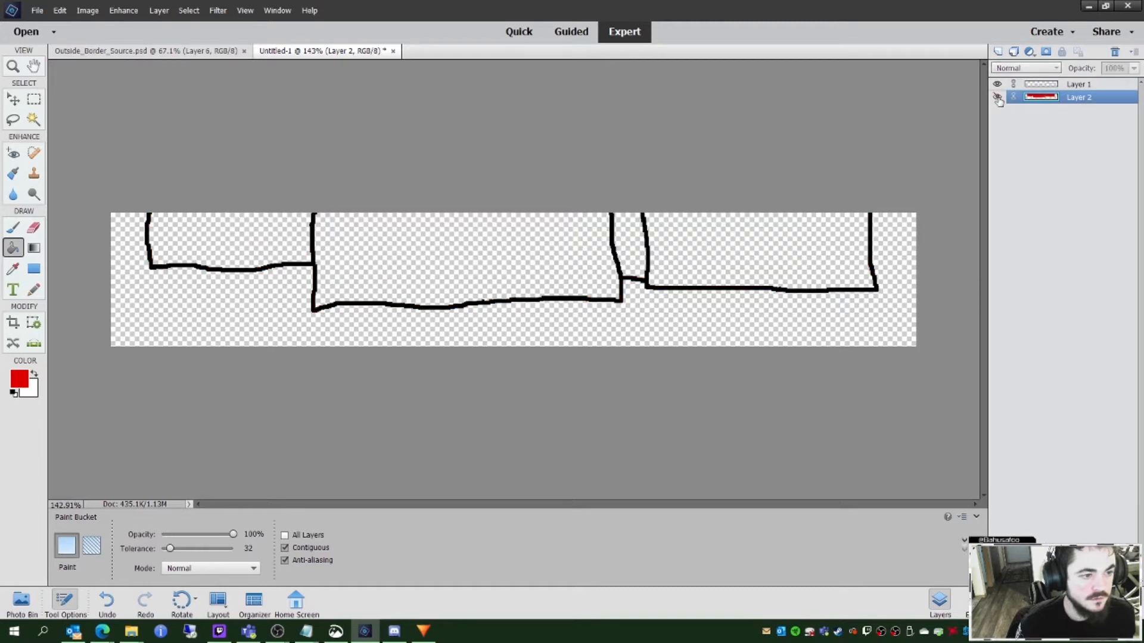
{"action": "left_click", "coordinate": [1045, 84]}
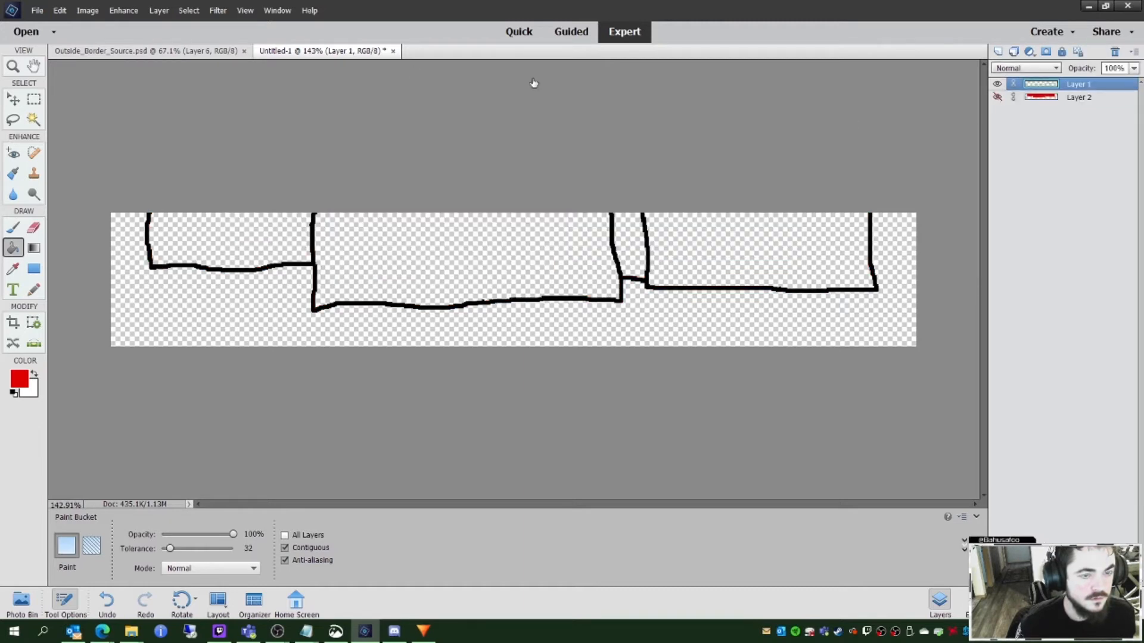
{"action": "left_click", "coordinate": [998, 85]}
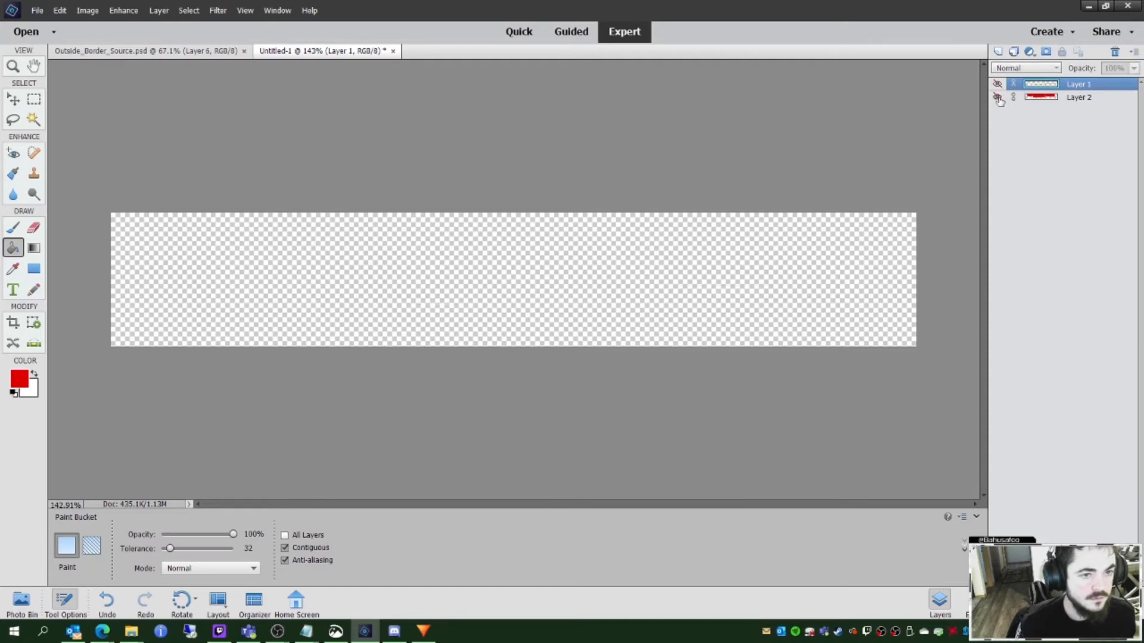
{"action": "left_click", "coordinate": [997, 98]}
Step: Export the red fill for web as a transparent PNG-24 named Topbanner_Mask in the Rainbow Unicorn Theme folder
{"action": "left_click", "coordinate": [37, 10]}
{"action": "left_click", "coordinate": [84, 128]}
{"action": "left_click", "coordinate": [663, 410]}
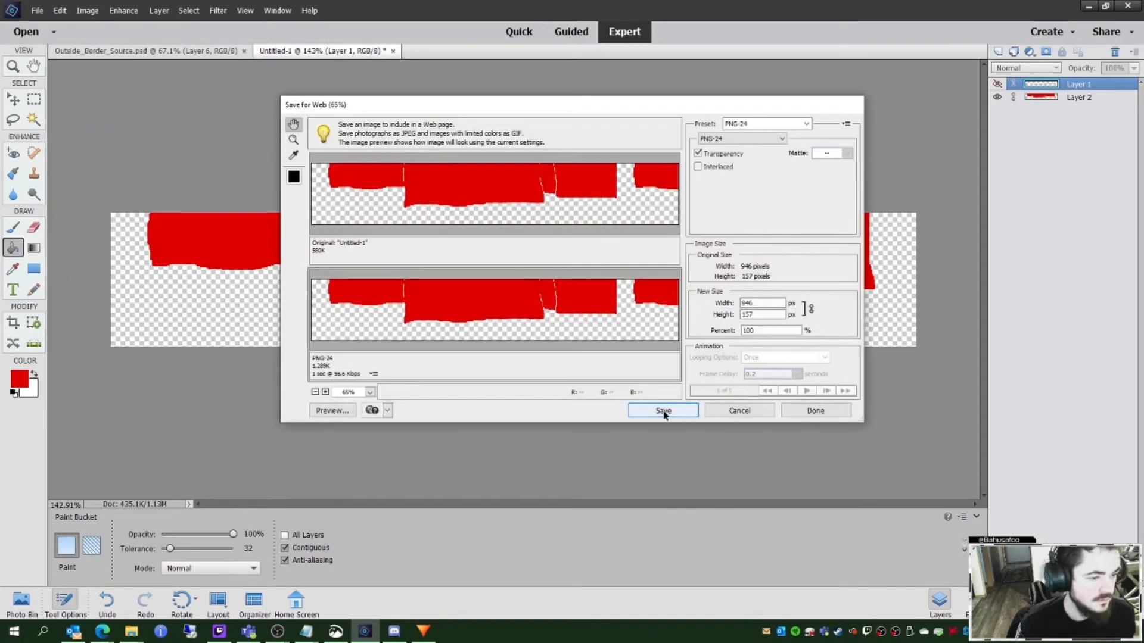
{"action": "type", "text": "Top"}
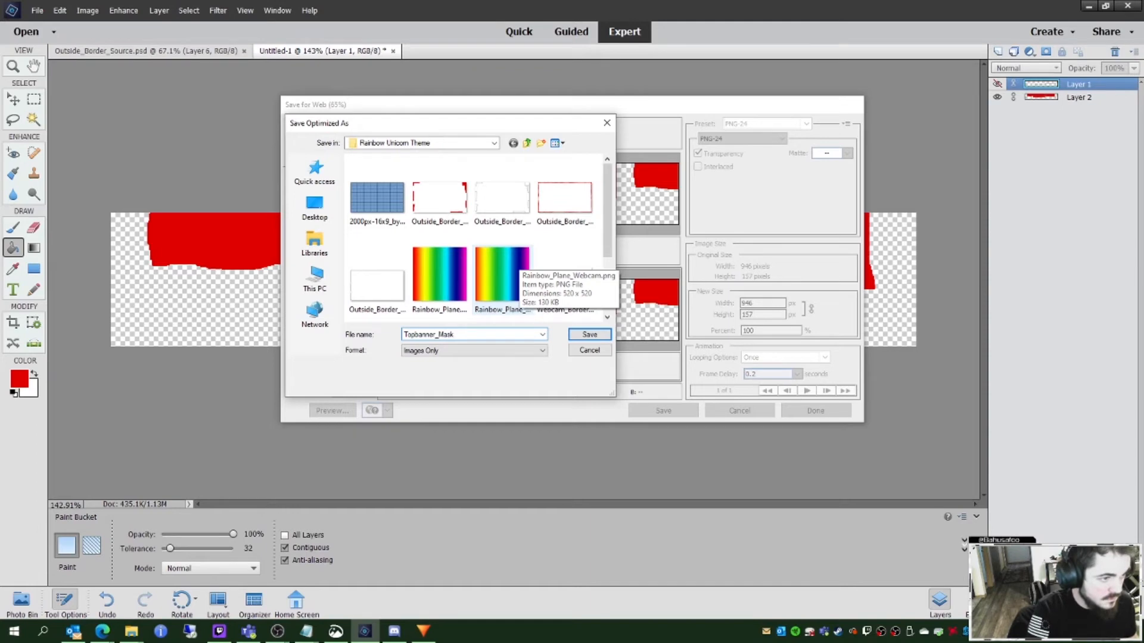
{"action": "type", "text": "banner_Mask"}
{"action": "left_click", "coordinate": [589, 334]}
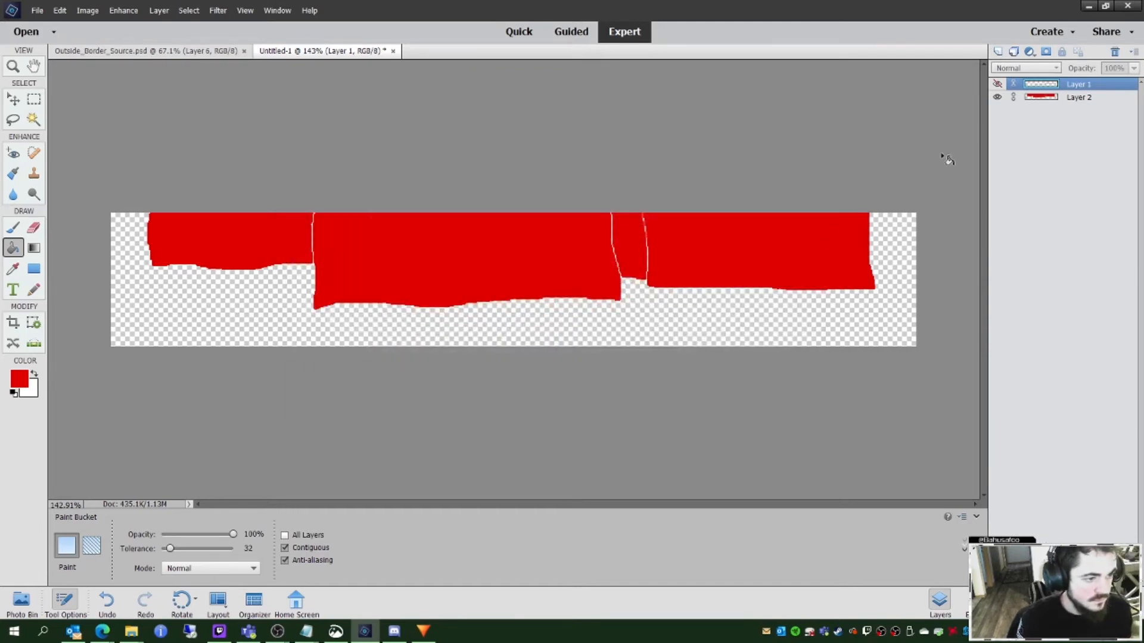
Step: Show only the black outline on Layer 1, hiding Layer 2, and export it for web as a transparent PNG-24
{"action": "left_click", "coordinate": [996, 84]}
{"action": "left_click", "coordinate": [996, 97]}
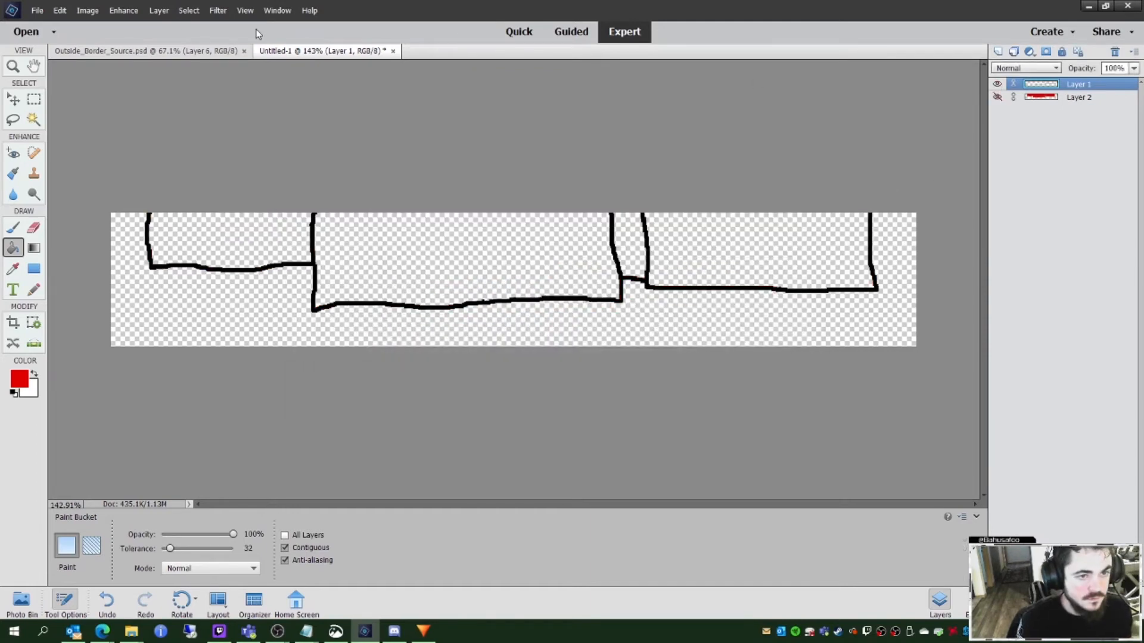
{"action": "left_click", "coordinate": [37, 10]}
{"action": "left_click", "coordinate": [60, 131]}
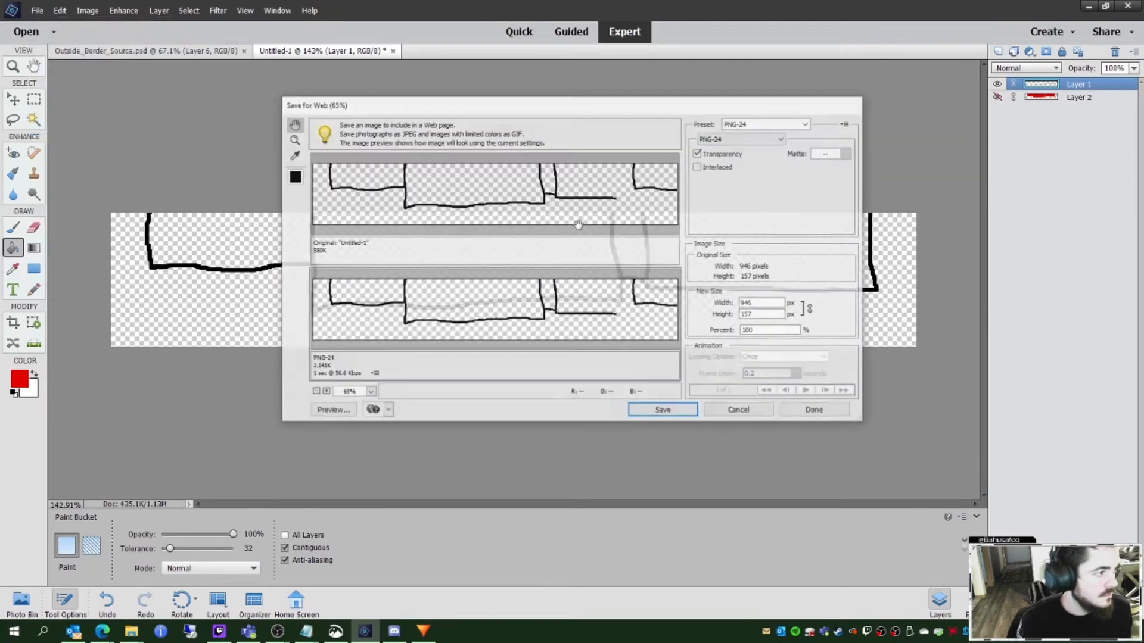
{"action": "left_click", "coordinate": [659, 413]}
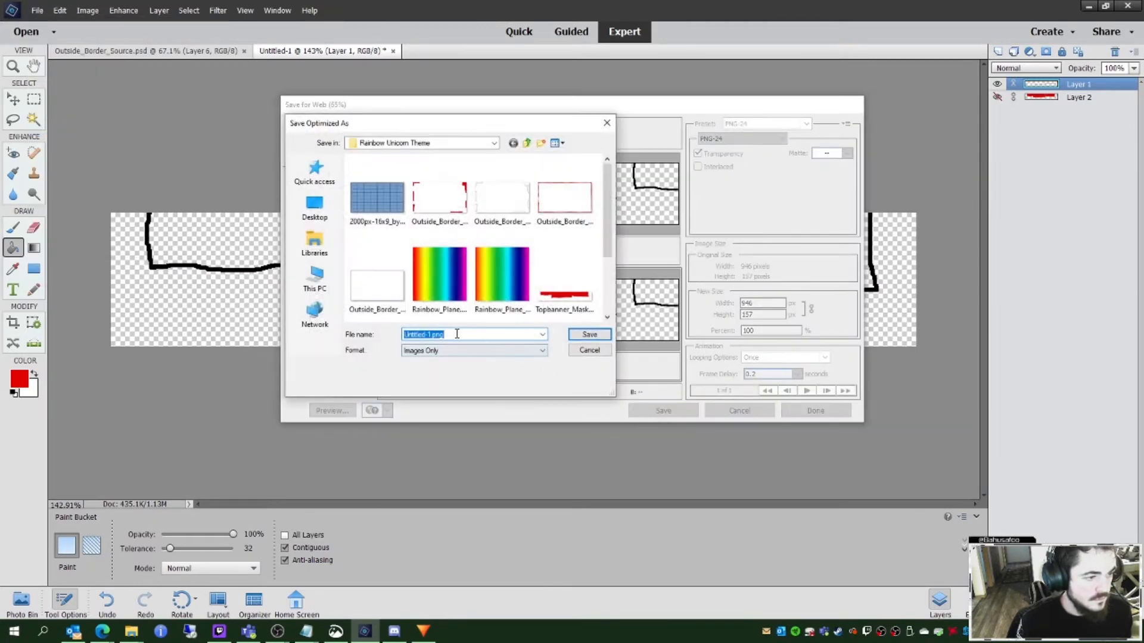
Step: Name the exported outline image Topbanner_Outline.png and save it in the Rainbow Unicorn Theme folder
{"action": "type", "text": "Top"}
{"action": "key", "text": "Down"}
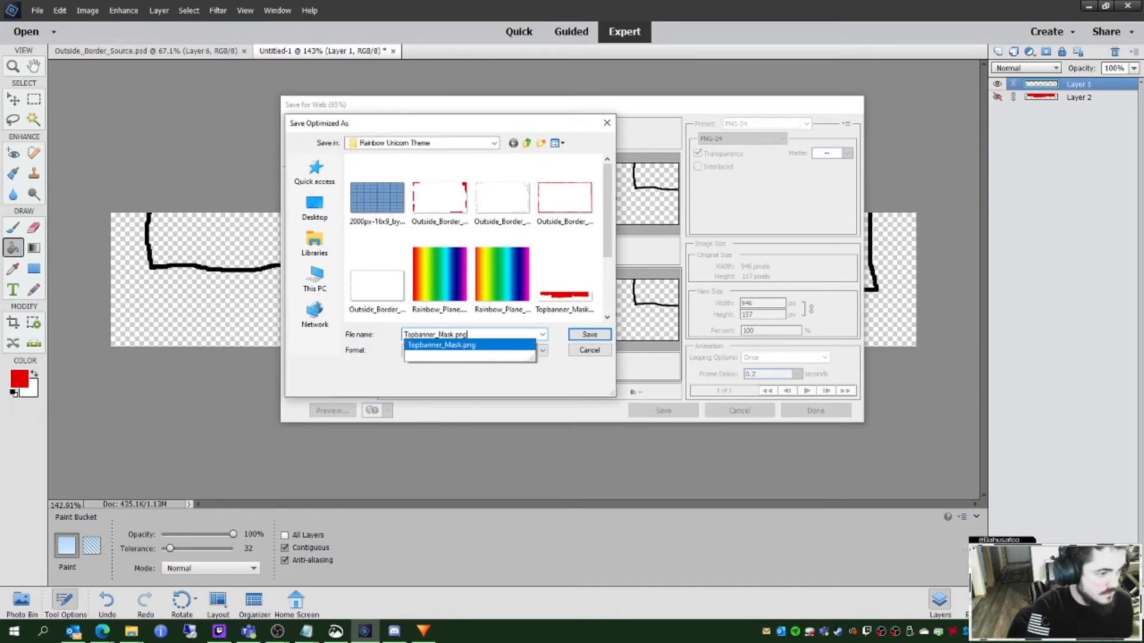
{"action": "left_click", "coordinate": [455, 334]}
{"action": "key", "text": "BackSpace"}
{"action": "key", "text": "BackSpace"}
{"action": "key", "text": "BackSpace"}
{"action": "key", "text": "BackSpace"}
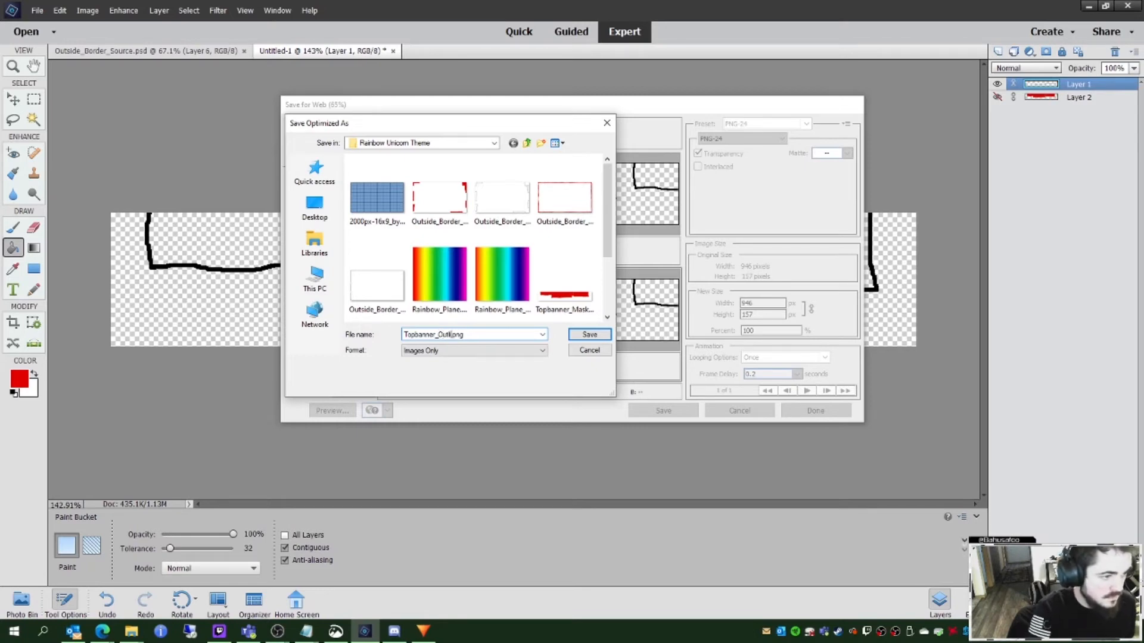
{"action": "type", "text": "Outline"}
{"action": "key", "text": "Return"}
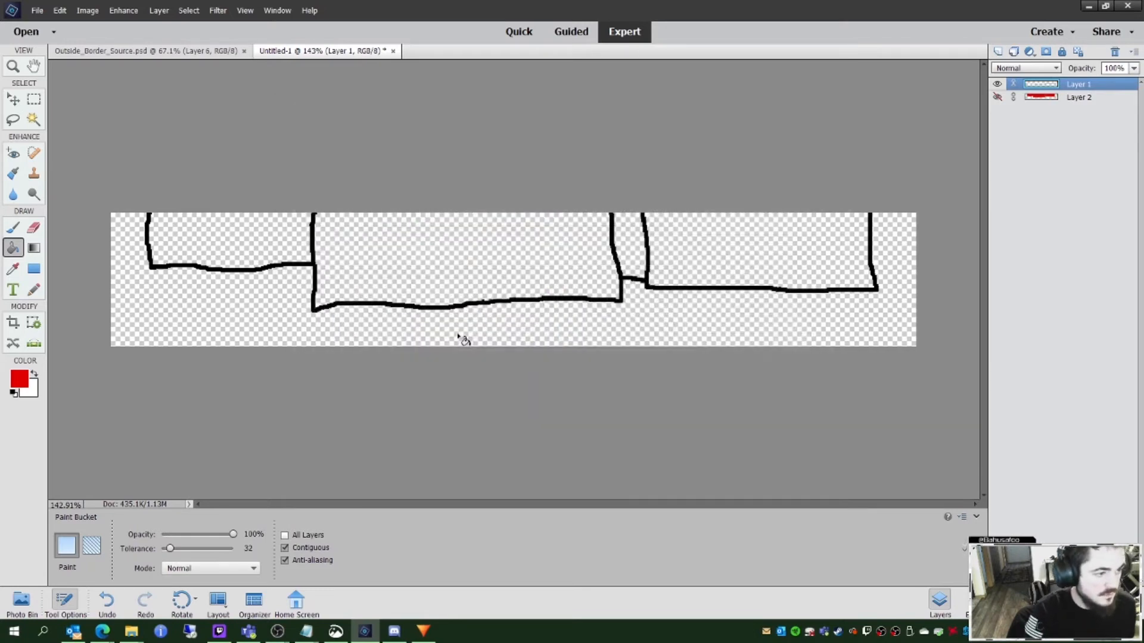
Step: Switch to HitFilm Express and create a new 1920 x 1080 project with a frame rate of 30
{"action": "left_click", "coordinate": [1094, 6]}
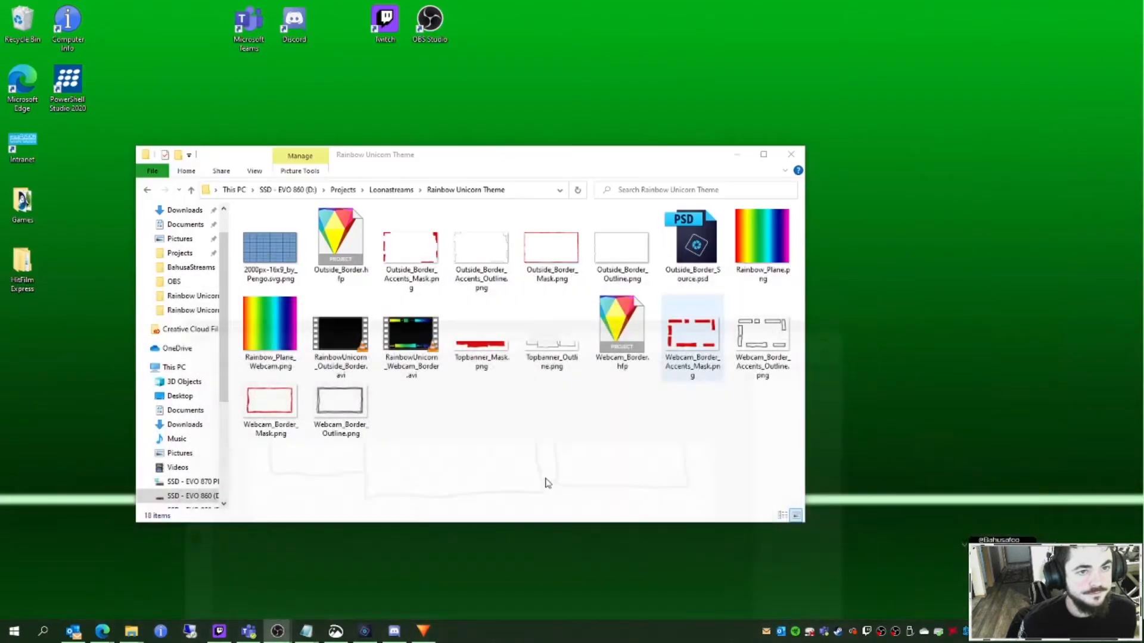
{"action": "left_click", "coordinate": [423, 631]}
{"action": "left_click", "coordinate": [175, 9]}
{"action": "left_click", "coordinate": [183, 80]}
{"action": "left_click", "coordinate": [172, 10]}
{"action": "left_click", "coordinate": [184, 26]}
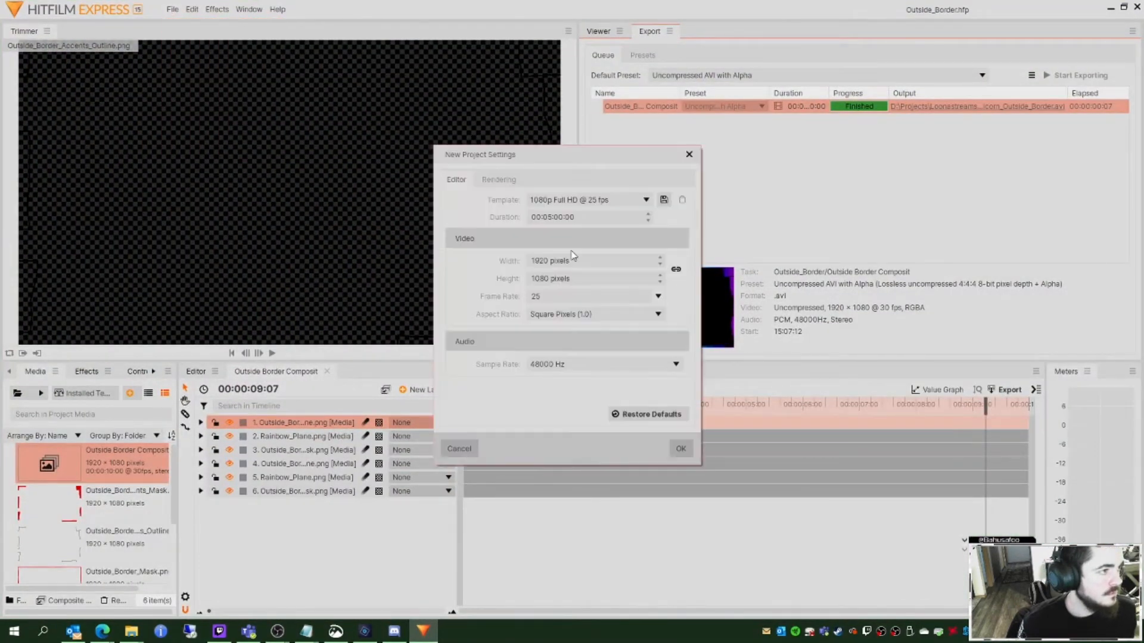
{"action": "left_click", "coordinate": [649, 298]}
{"action": "left_click", "coordinate": [569, 373]}
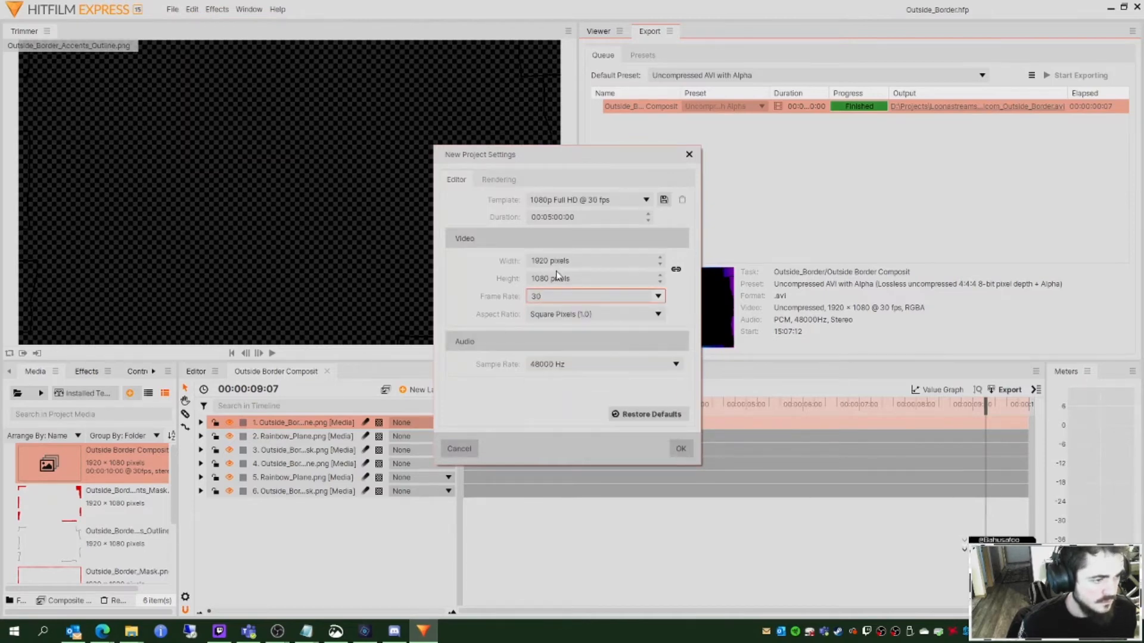
{"action": "left_click", "coordinate": [684, 449]}
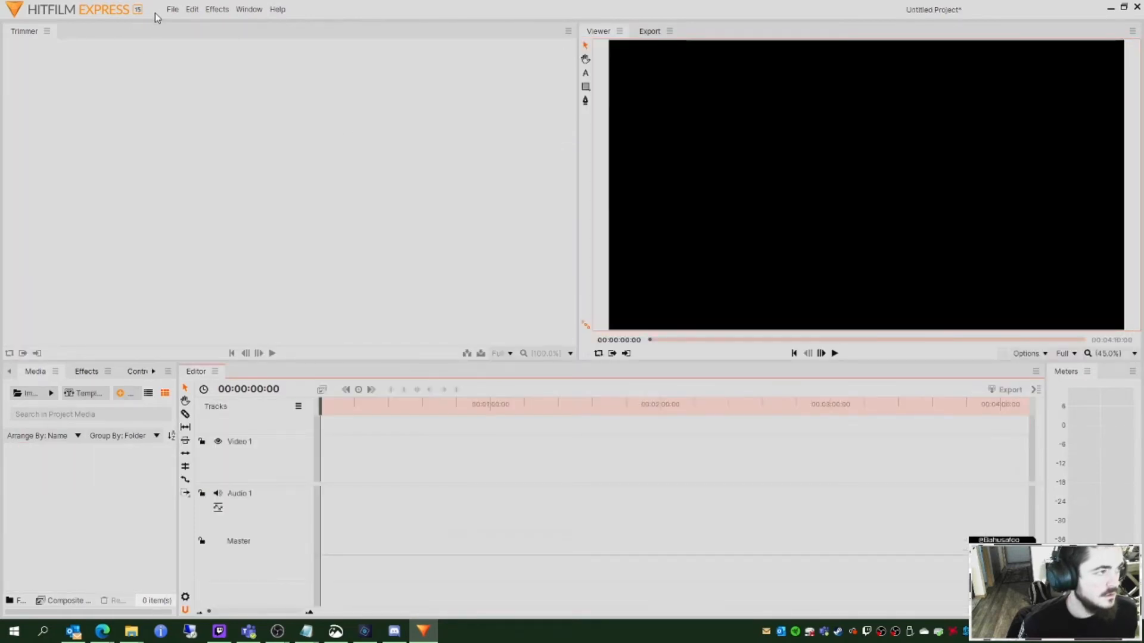
Step: Import Topbanner_Mask.png, Topbanner_Outline.png and Rainbow_Plane.png into the project media
{"action": "left_click", "coordinate": [172, 9]}
{"action": "left_click", "coordinate": [27, 393]}
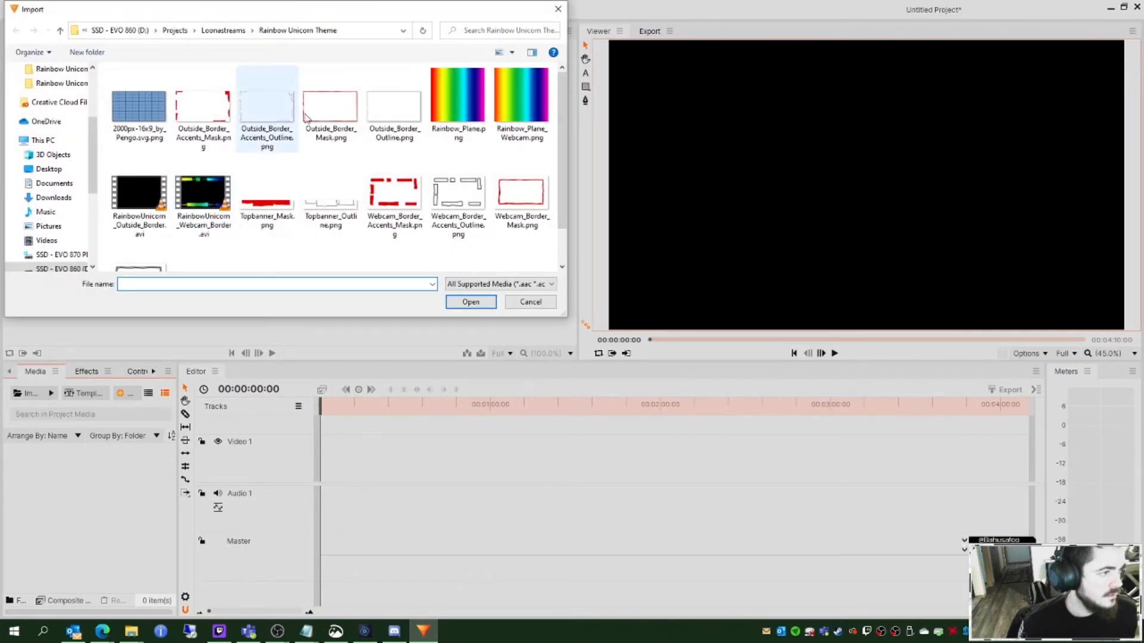
{"action": "scroll", "coordinate": [448, 218], "scroll_direction": "down", "scroll_amount": 1}
{"action": "left_click", "coordinate": [276, 173]}
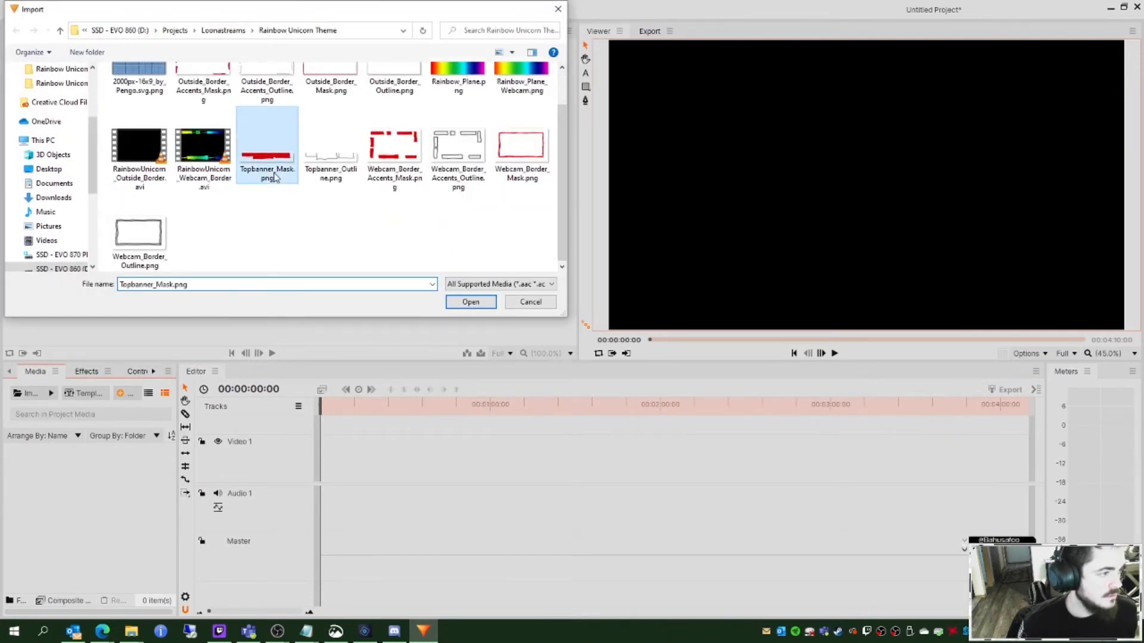
{"action": "left_click", "coordinate": [331, 166], "text": "ctrl"}
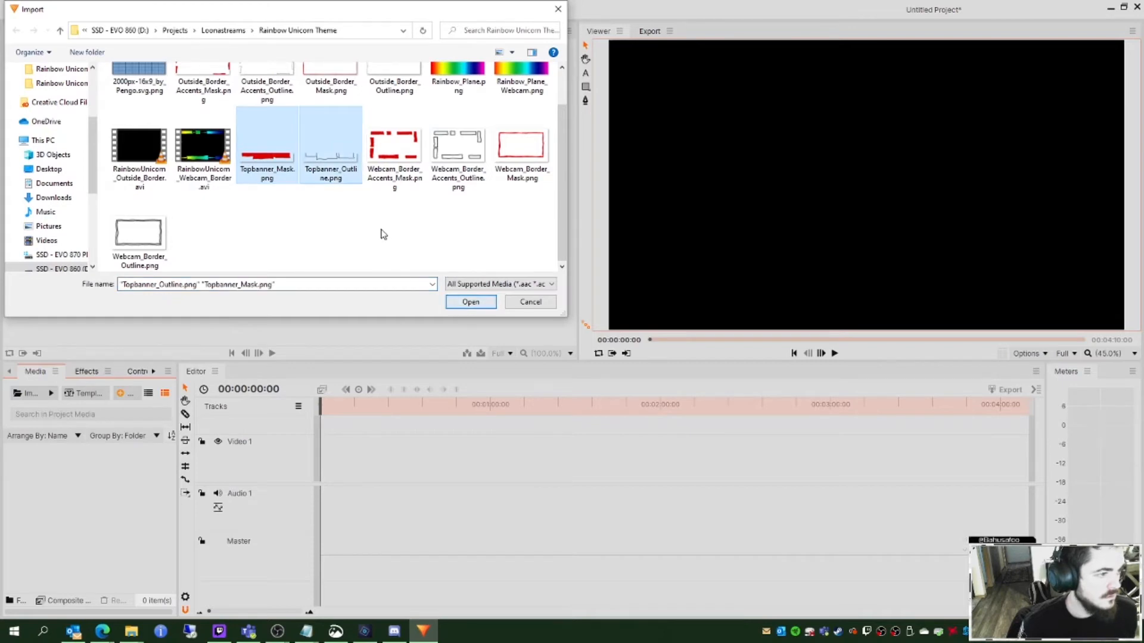
{"action": "scroll", "coordinate": [381, 233], "scroll_direction": "up", "scroll_amount": 1}
{"action": "scroll", "coordinate": [309, 162], "scroll_direction": "down", "scroll_amount": 1}
{"action": "scroll", "coordinate": [423, 173], "scroll_direction": "up", "scroll_amount": 1}
{"action": "left_click", "coordinate": [456, 135], "text": "ctrl"}
{"action": "left_click", "coordinate": [471, 302]}
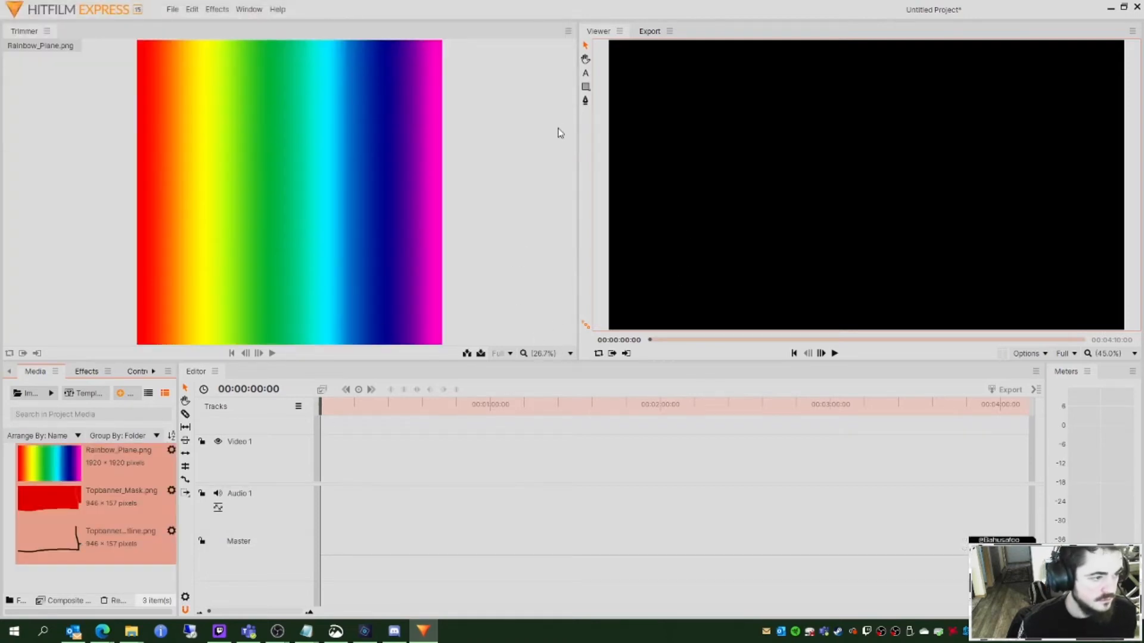
Step: Place Topbanner_Mask.png at the start of the Video 1 track and convert it into a composite shot
{"action": "left_click_drag", "start_coordinate": [146, 505], "coordinate": [325, 450]}
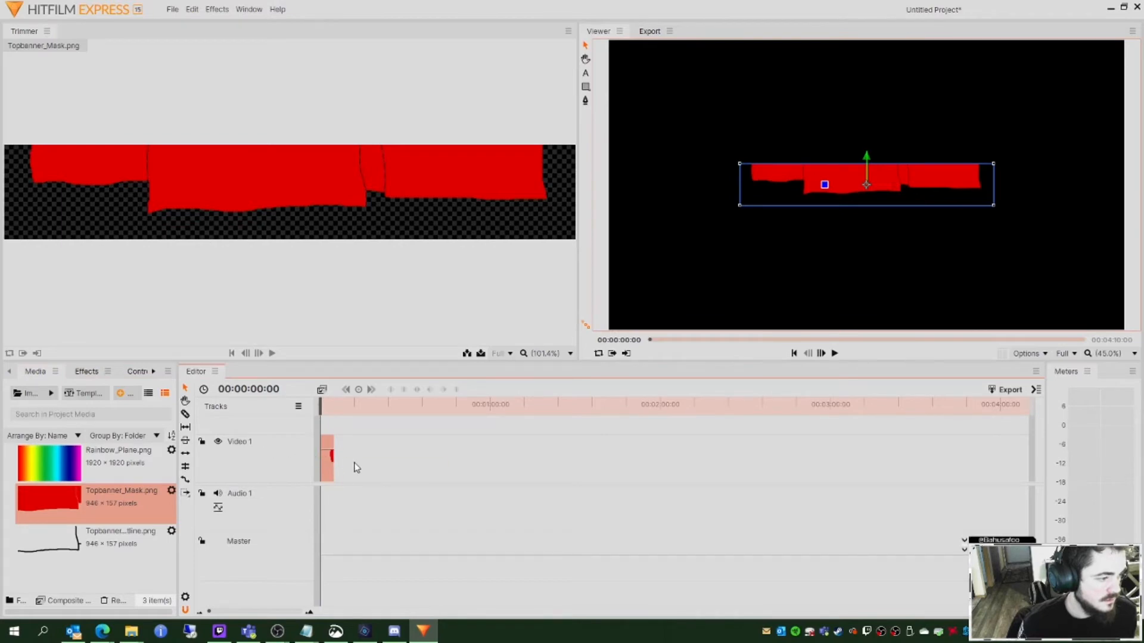
{"action": "right_click", "coordinate": [327, 457]}
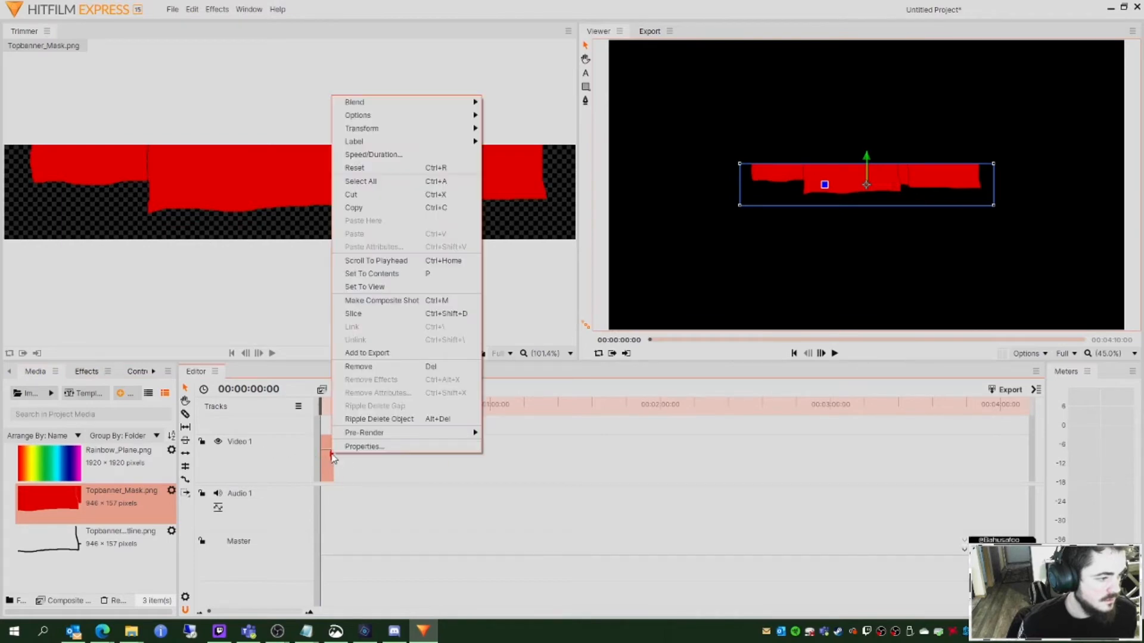
{"action": "left_click", "coordinate": [381, 303]}
{"action": "left_click", "coordinate": [620, 363]}
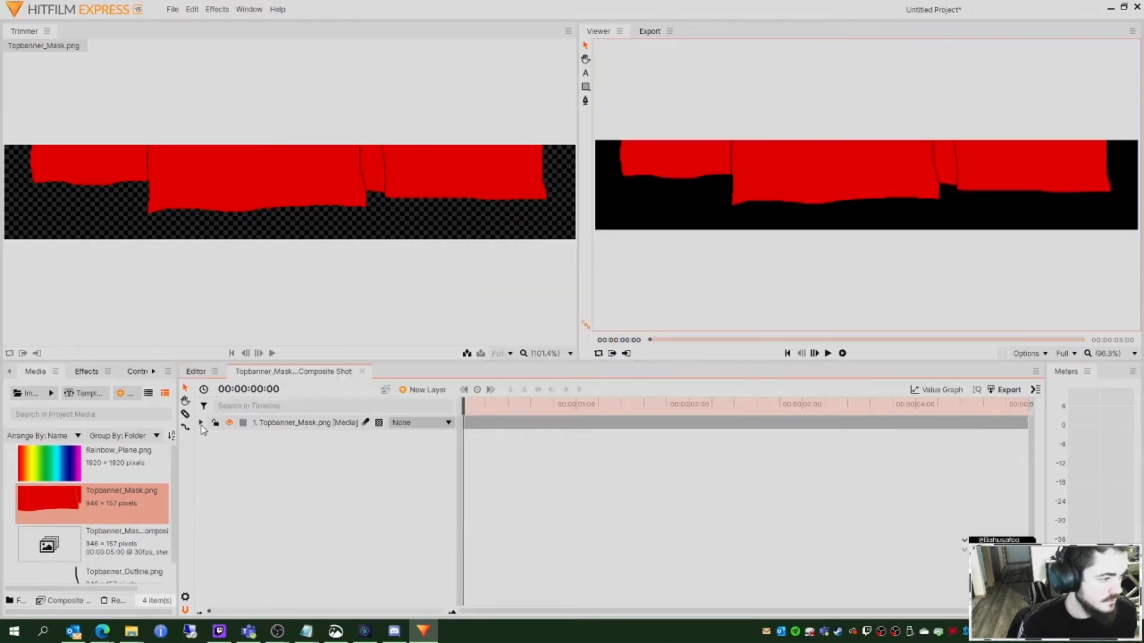
Step: Set the opacity of the Topbanner_Mask.png layer to 0%
{"action": "left_click", "coordinate": [199, 422]}
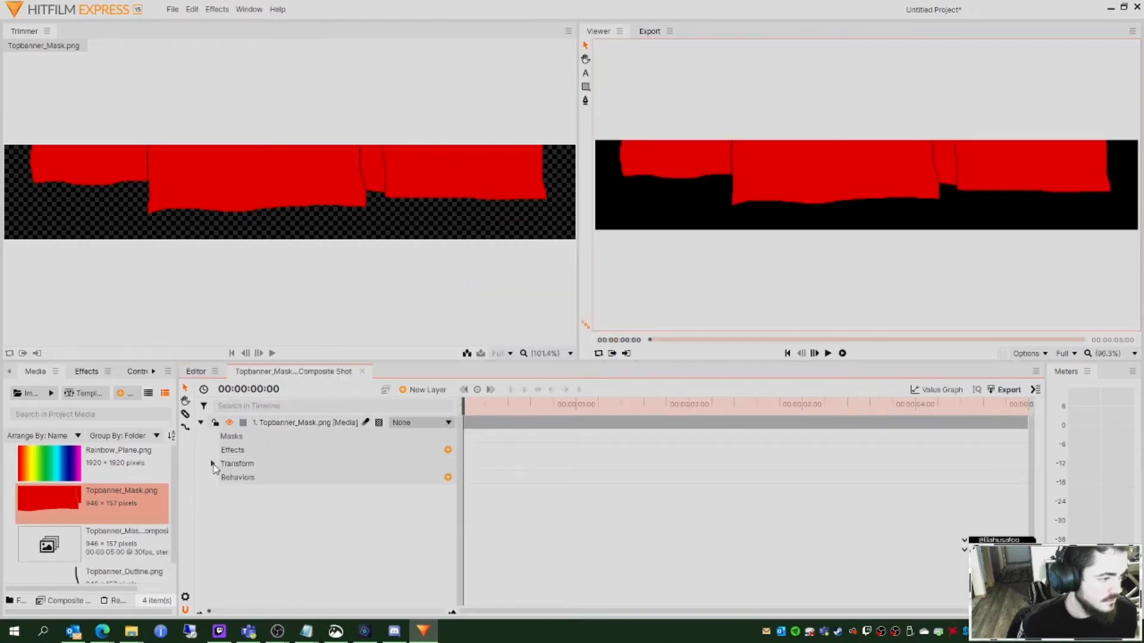
{"action": "left_click", "coordinate": [212, 464]}
{"action": "left_click_drag", "start_coordinate": [441, 477], "coordinate": [346, 477]}
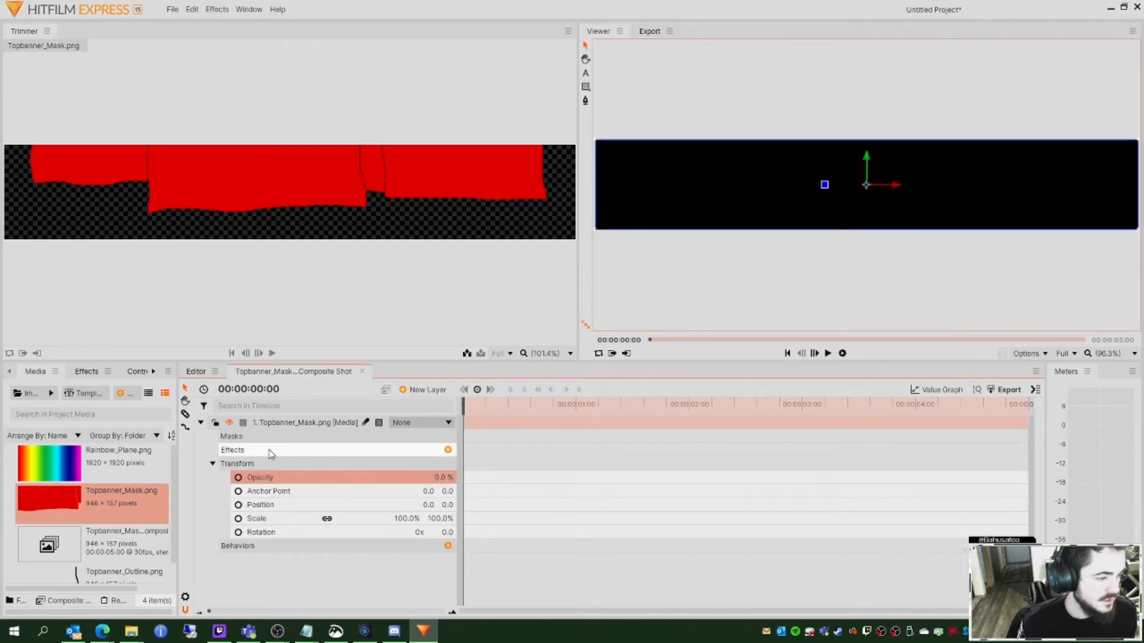
{"action": "left_click", "coordinate": [200, 422]}
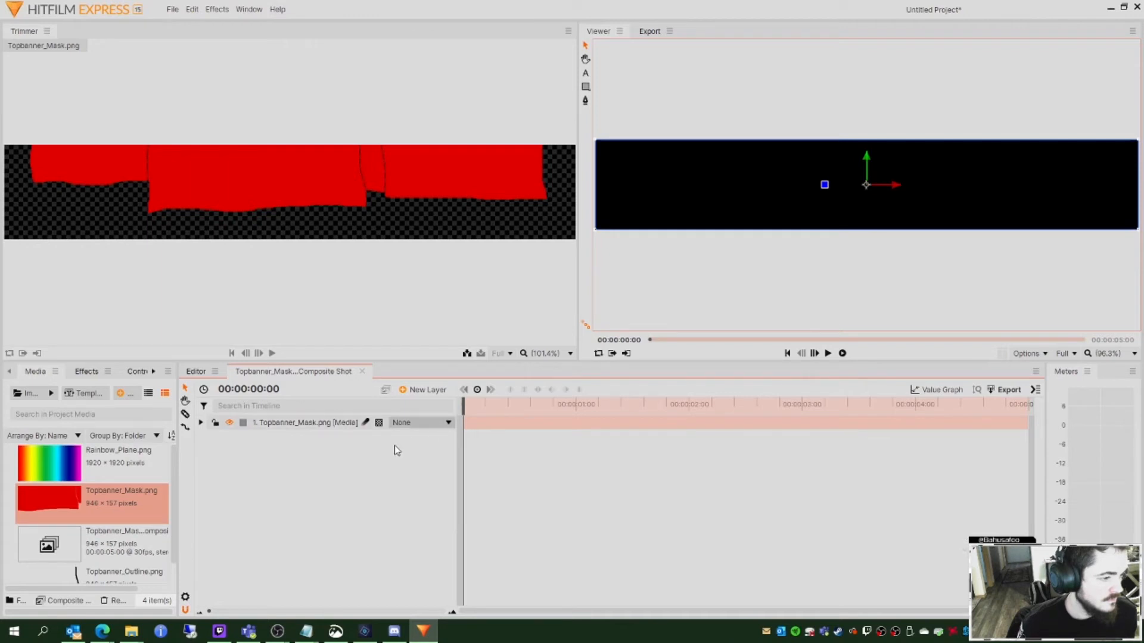
Step: Add Rainbow_Plane.png to the composite shot as a layer above Topbanner_Mask.png
{"action": "left_click", "coordinate": [411, 397]}
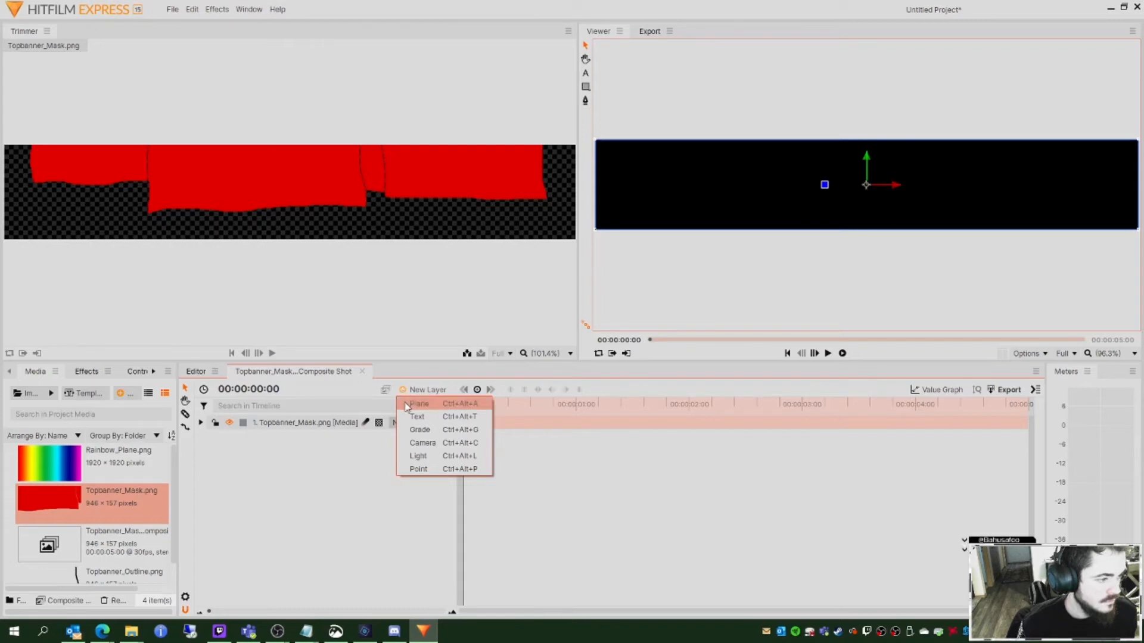
{"action": "left_click", "coordinate": [319, 480]}
{"action": "left_click_drag", "start_coordinate": [132, 466], "coordinate": [253, 421]}
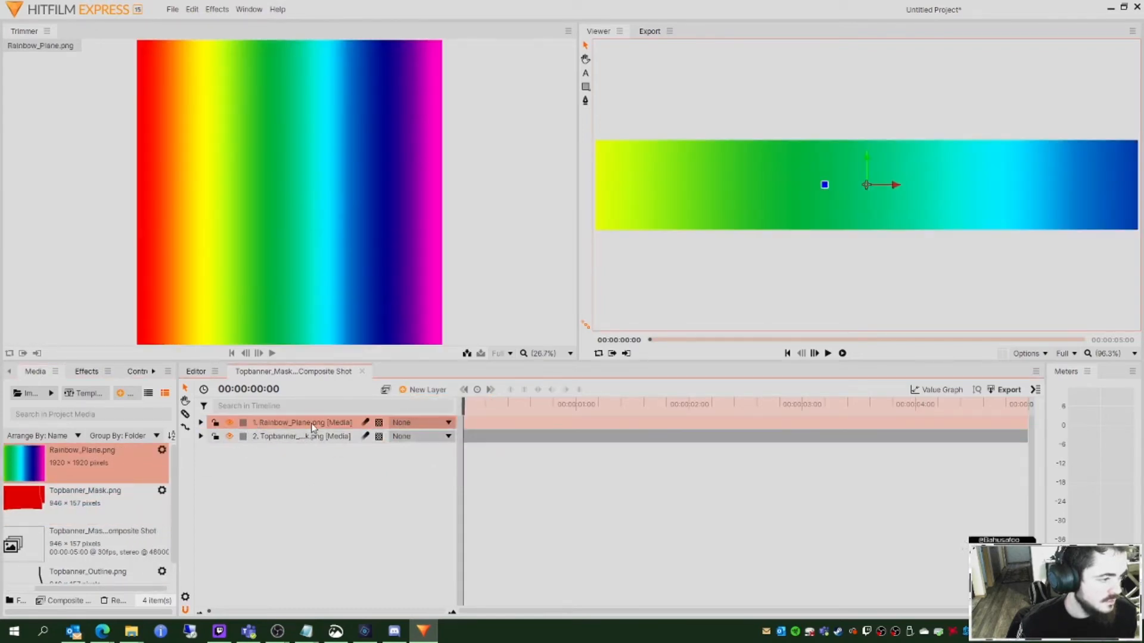
Step: Apply a Set Matte effect to the Rainbow_Plane.png layer with Topbanner_Mask.png as its source layer
{"action": "left_click", "coordinate": [202, 422]}
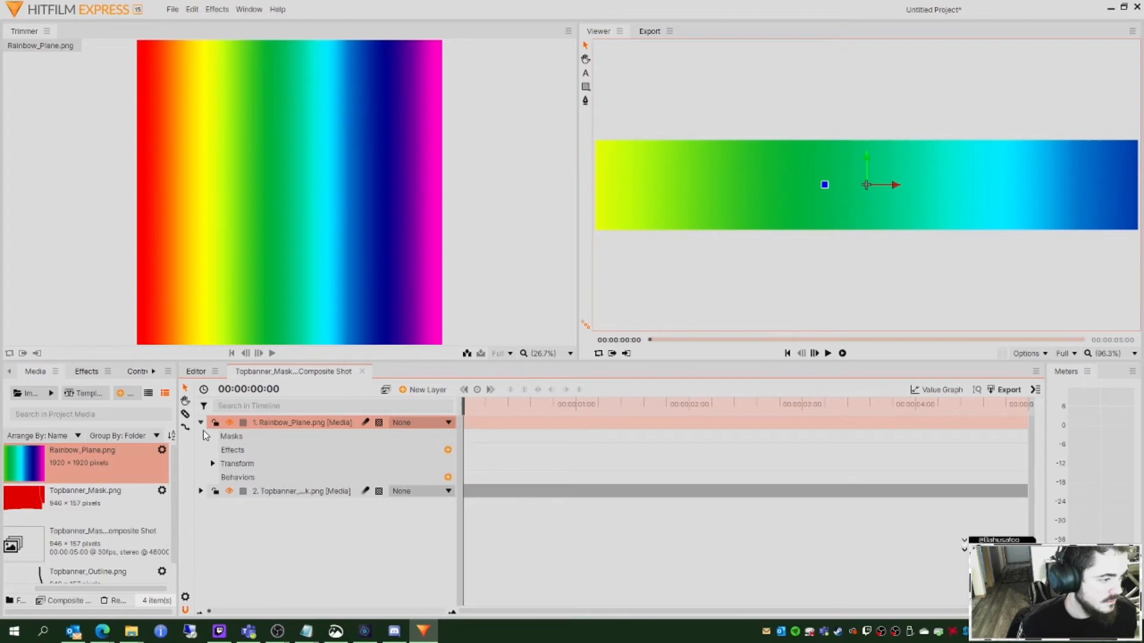
{"action": "left_click", "coordinate": [449, 451]}
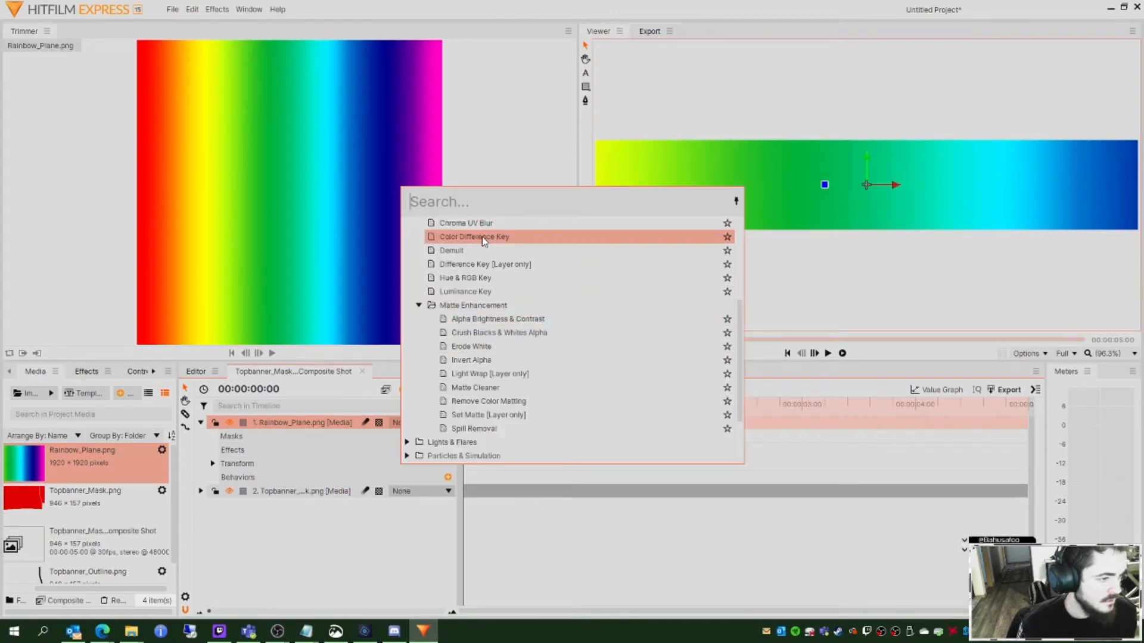
{"action": "scroll", "coordinate": [506, 334], "scroll_direction": "down", "scroll_amount": 4}
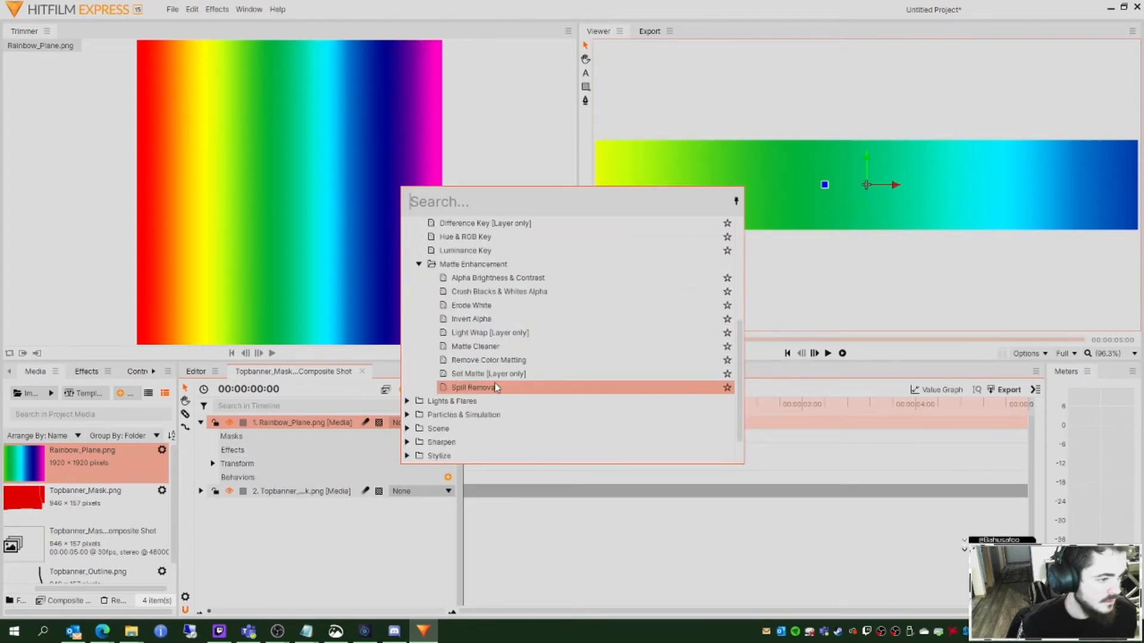
{"action": "left_click", "coordinate": [523, 375]}
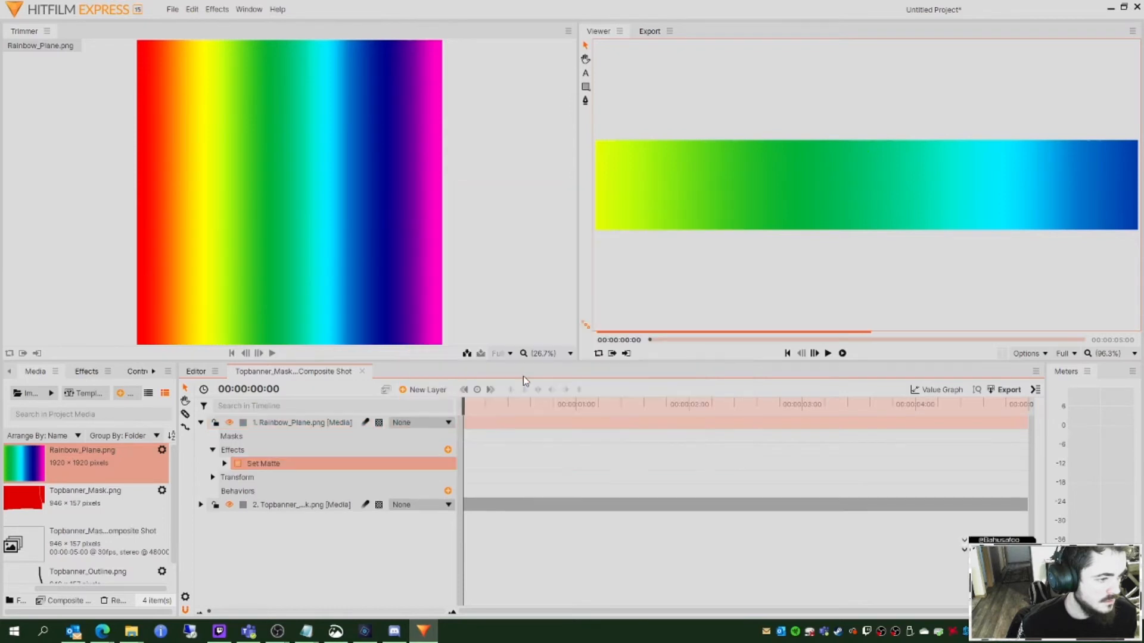
{"action": "left_click", "coordinate": [225, 463]}
{"action": "left_click", "coordinate": [410, 478]}
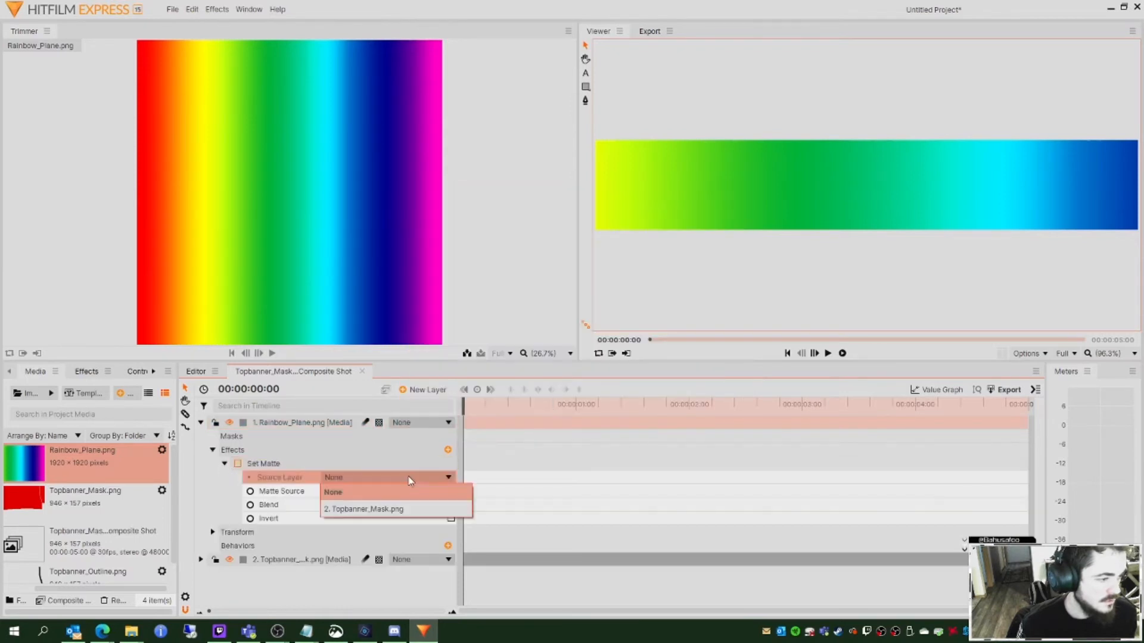
{"action": "left_click", "coordinate": [355, 510]}
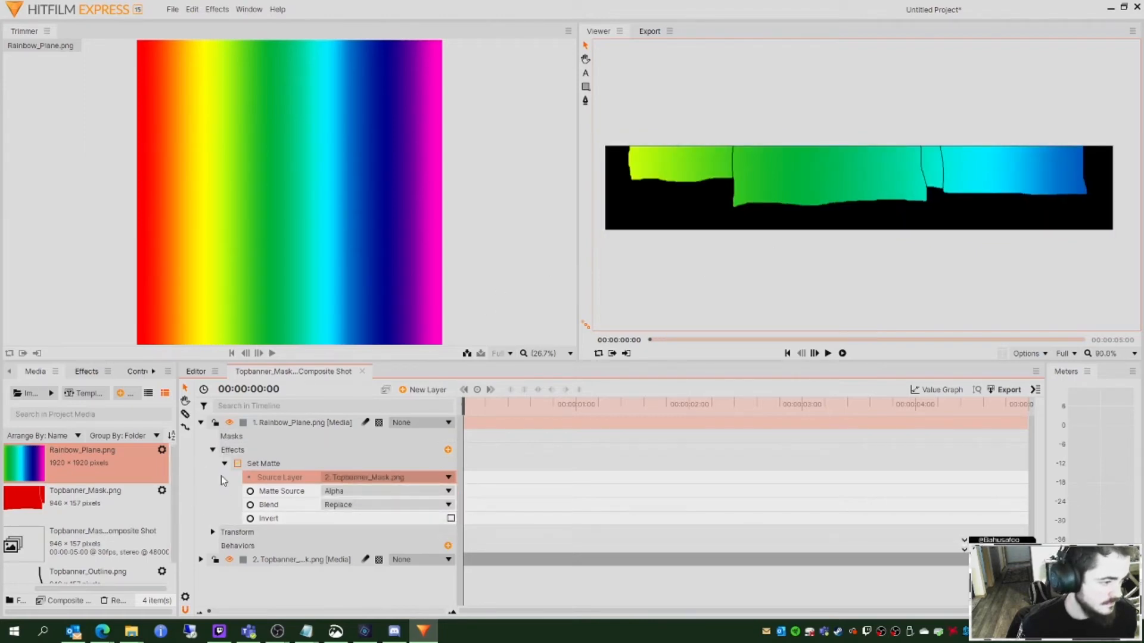
Step: Scale the Rainbow_Plane.png layer down to about 53% by 51% so its full gradient spans just beyond the banner's width
{"action": "scroll", "coordinate": [698, 278], "scroll_direction": "down", "scroll_amount": 2}
{"action": "scroll", "coordinate": [699, 278], "scroll_direction": "down", "scroll_amount": 4}
{"action": "scroll", "coordinate": [642, 302], "scroll_direction": "up", "scroll_amount": 3}
{"action": "scroll", "coordinate": [699, 303], "scroll_direction": "down", "scroll_amount": 2}
{"action": "left_click", "coordinate": [708, 323]}
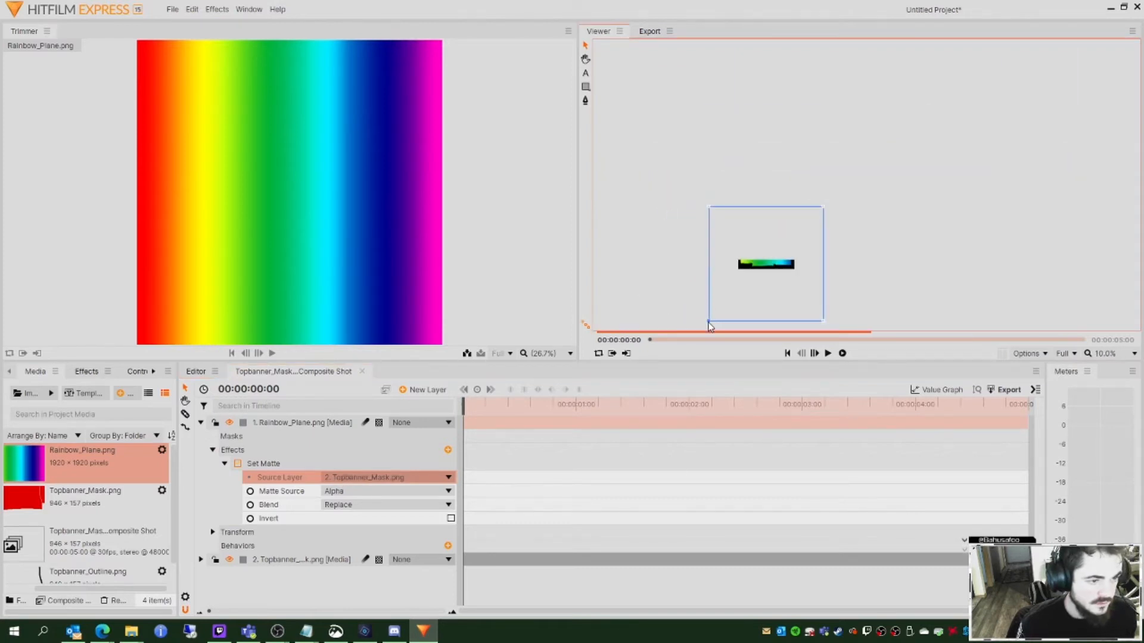
{"action": "left_click_drag", "start_coordinate": [708, 322], "coordinate": [733, 296]}
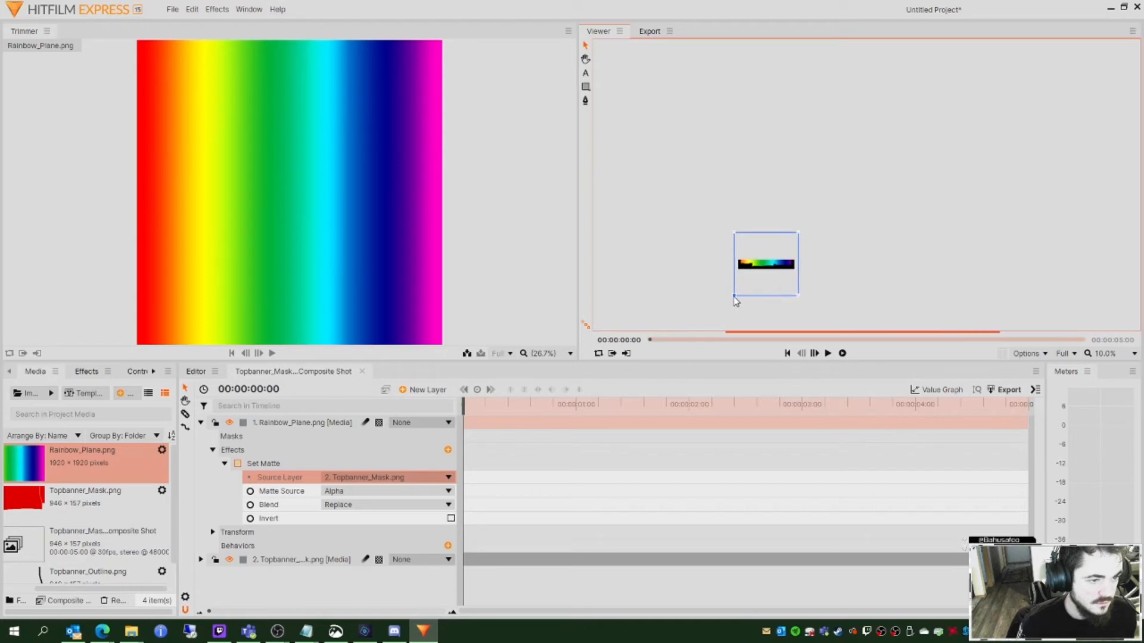
{"action": "scroll", "coordinate": [769, 284], "scroll_direction": "up", "scroll_amount": 3}
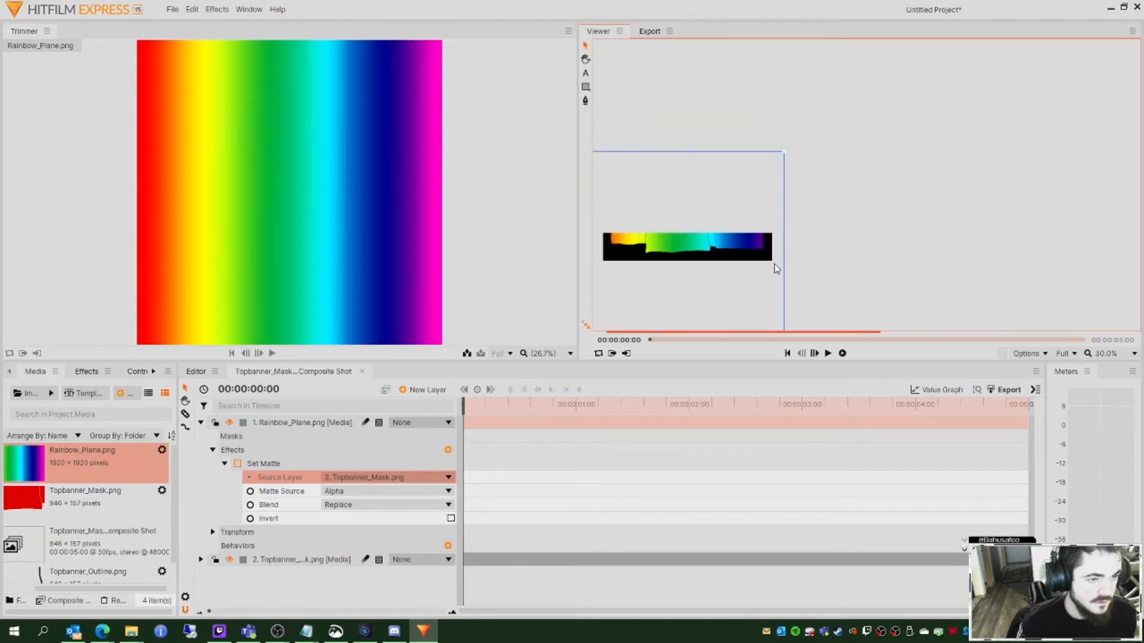
{"action": "left_click_drag", "start_coordinate": [650, 317], "coordinate": [656, 317]}
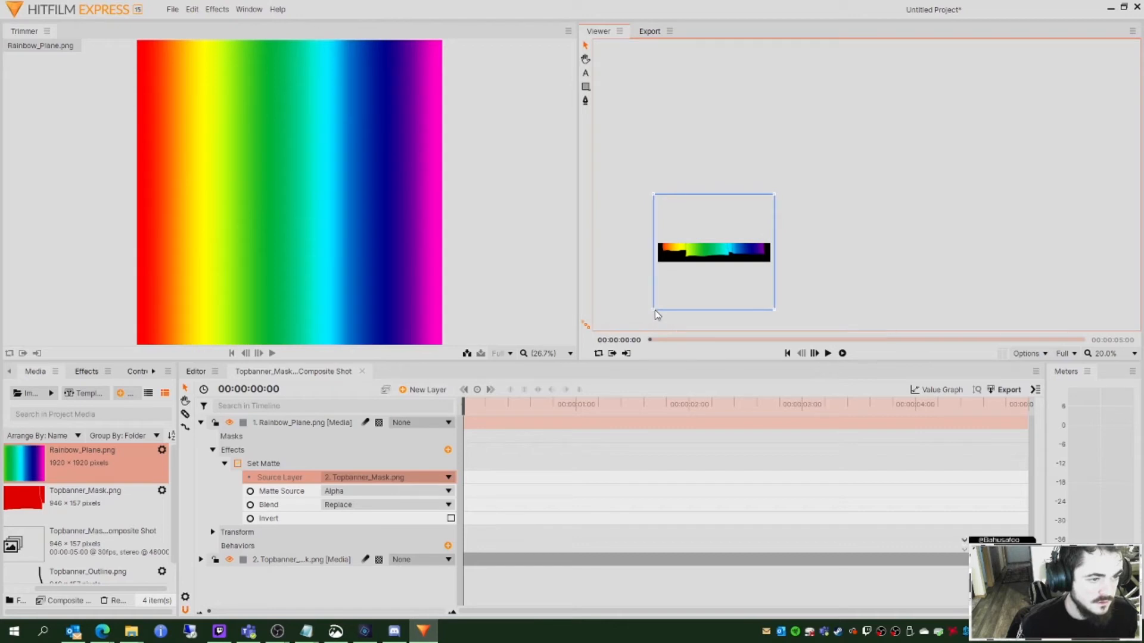
{"action": "mouse_move", "coordinate": [654, 317]}
{"action": "left_mouse_down"}
{"action": "mouse_move", "coordinate": [586, 343]}
{"action": "mouse_move", "coordinate": [499, 434]}
{"action": "mouse_move", "coordinate": [616, 327]}
{"action": "mouse_move", "coordinate": [647, 306]}
{"action": "mouse_move", "coordinate": [653, 329]}
{"action": "mouse_move", "coordinate": [655, 317]}
{"action": "left_mouse_up"}
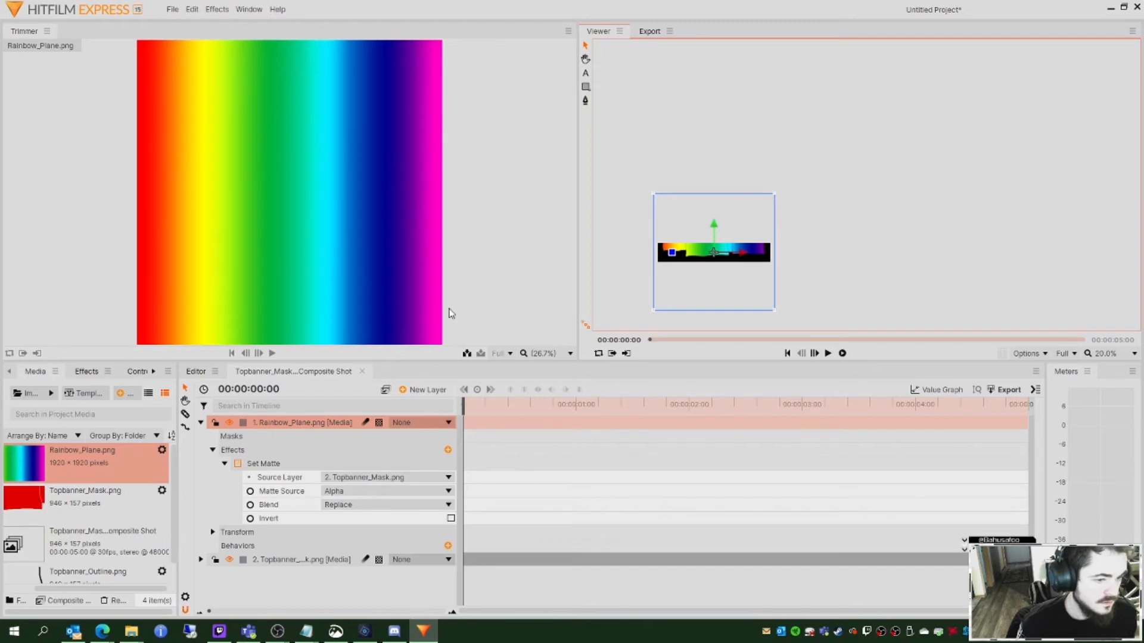
Step: Set the duration of the Topbanner_Mask.png composite shot to 00:00:10:00 in its properties
{"action": "right_click", "coordinate": [93, 551]}
{"action": "right_click", "coordinate": [74, 551]}
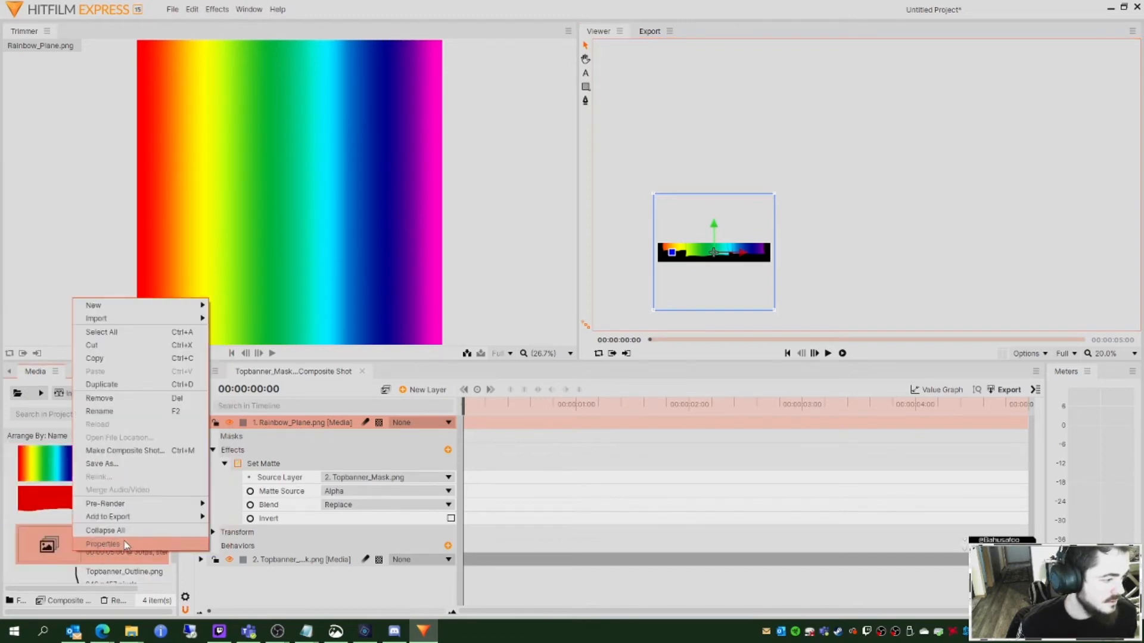
{"action": "left_click", "coordinate": [123, 543]}
{"action": "left_click", "coordinate": [558, 187]}
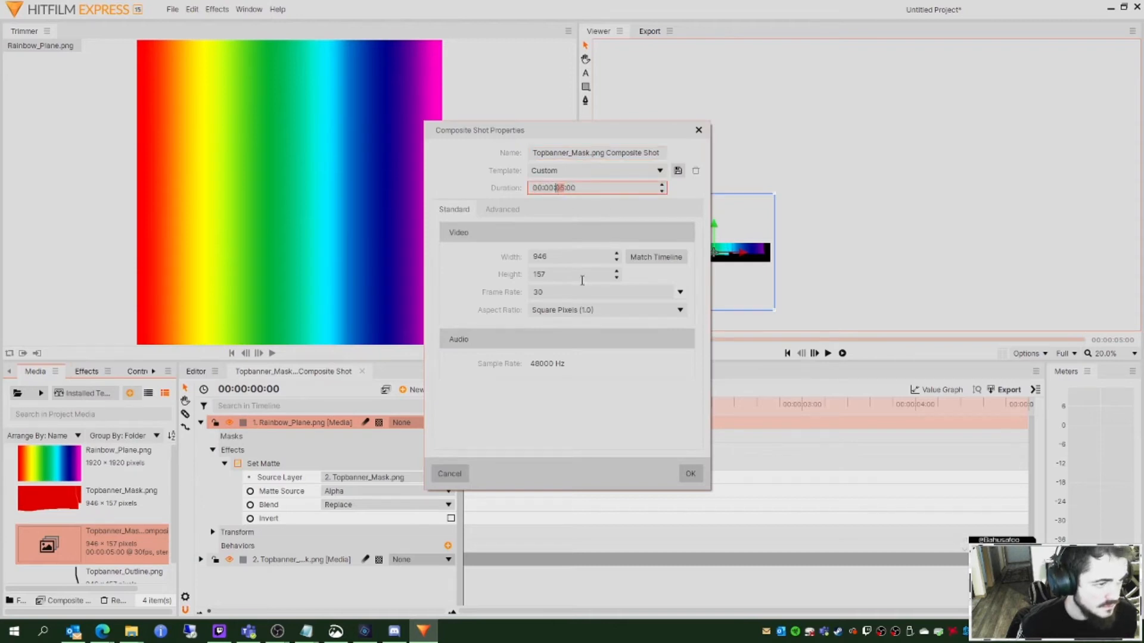
{"action": "left_click", "coordinate": [690, 475]}
Step: Extend the Rainbow_Plane.png and Topbanner_Mask.png layers and the work area to the end of the 10-second composite shot
{"action": "left_click_drag", "start_coordinate": [742, 418], "coordinate": [1027, 420]}
{"action": "left_click_drag", "start_coordinate": [749, 563], "coordinate": [1027, 563]}
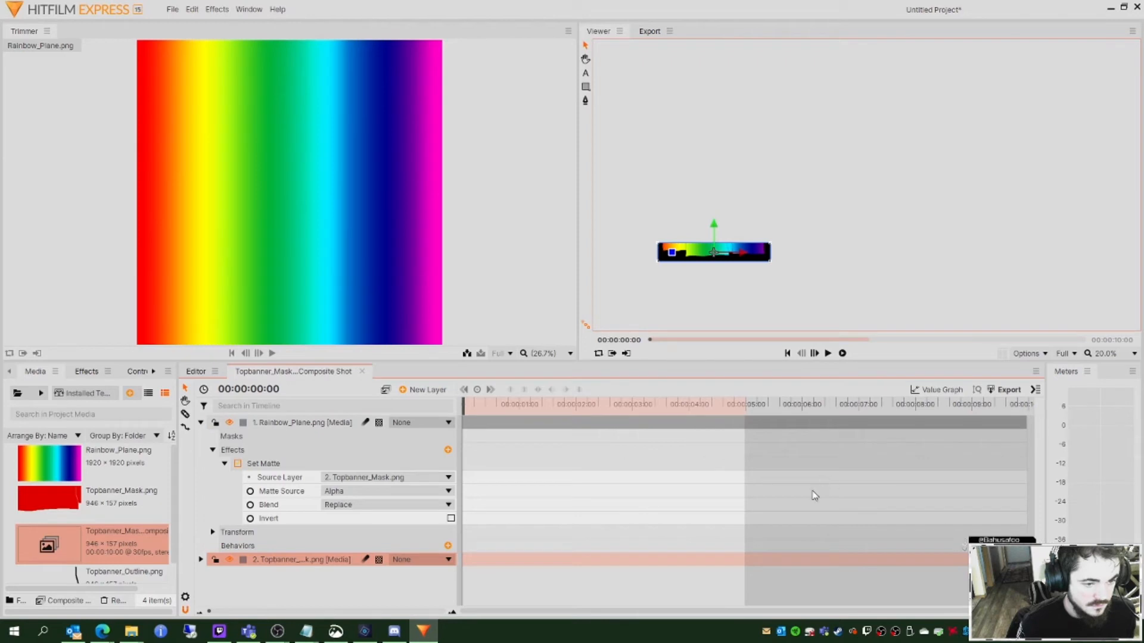
{"action": "left_click_drag", "start_coordinate": [752, 411], "coordinate": [1042, 413]}
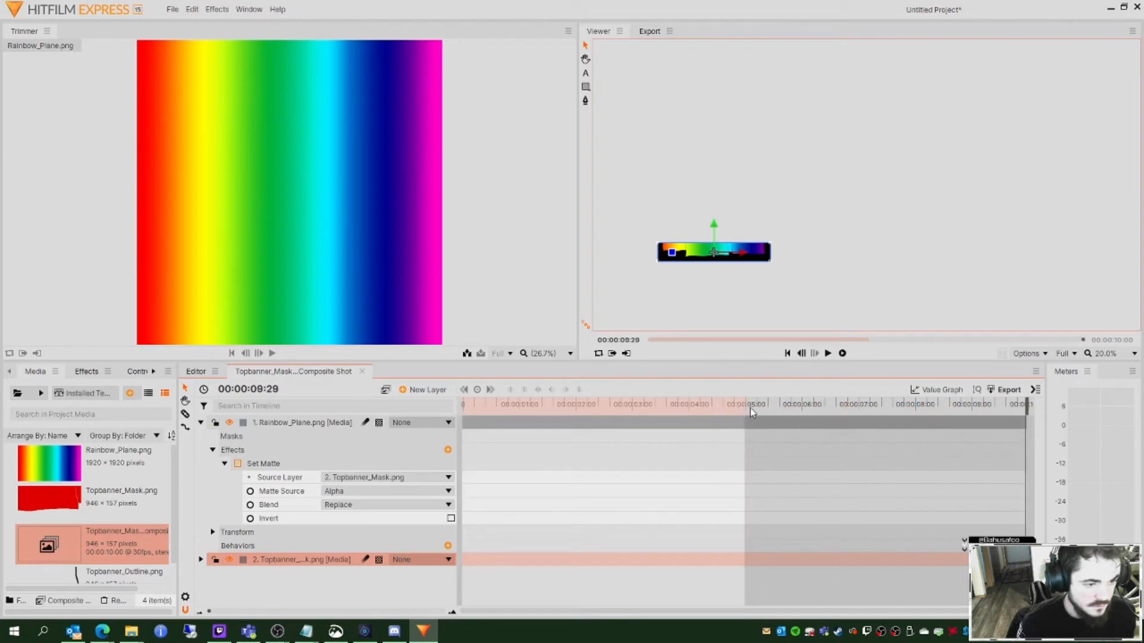
{"action": "mouse_move", "coordinate": [747, 408]}
{"action": "left_mouse_down"}
{"action": "mouse_move", "coordinate": [1024, 410]}
{"action": "mouse_move", "coordinate": [459, 410]}
{"action": "left_mouse_up"}
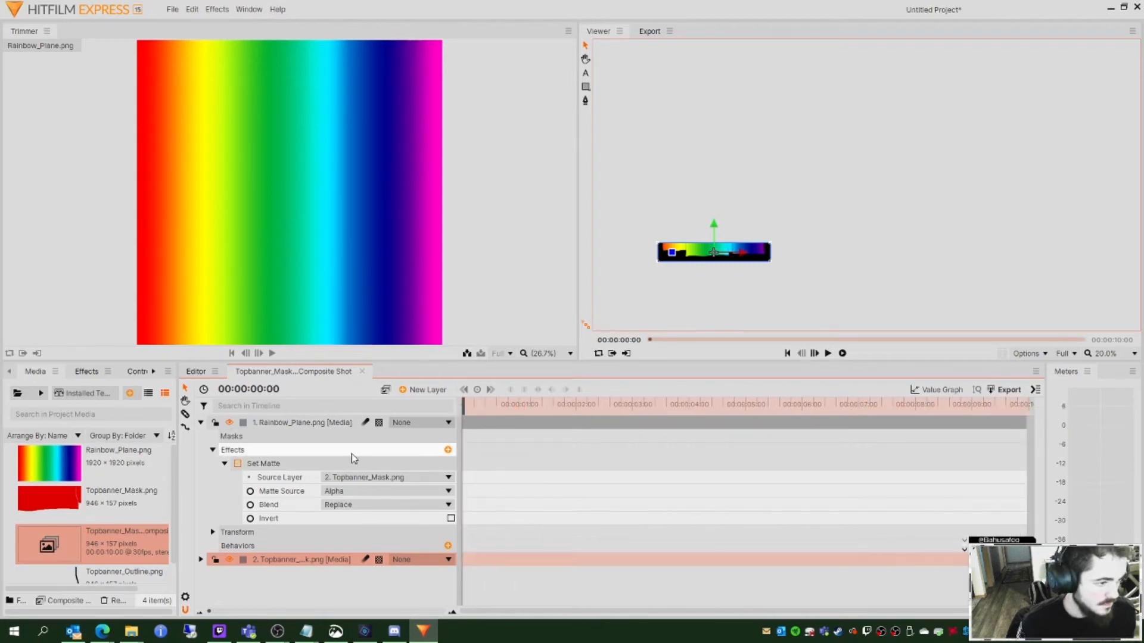
Step: Keyframe the Rainbow_Plane.png layer's rotation from 0 at the start to -1 revolution at 00:00:09:29, and return the playhead to the start
{"action": "left_click", "coordinate": [225, 465]}
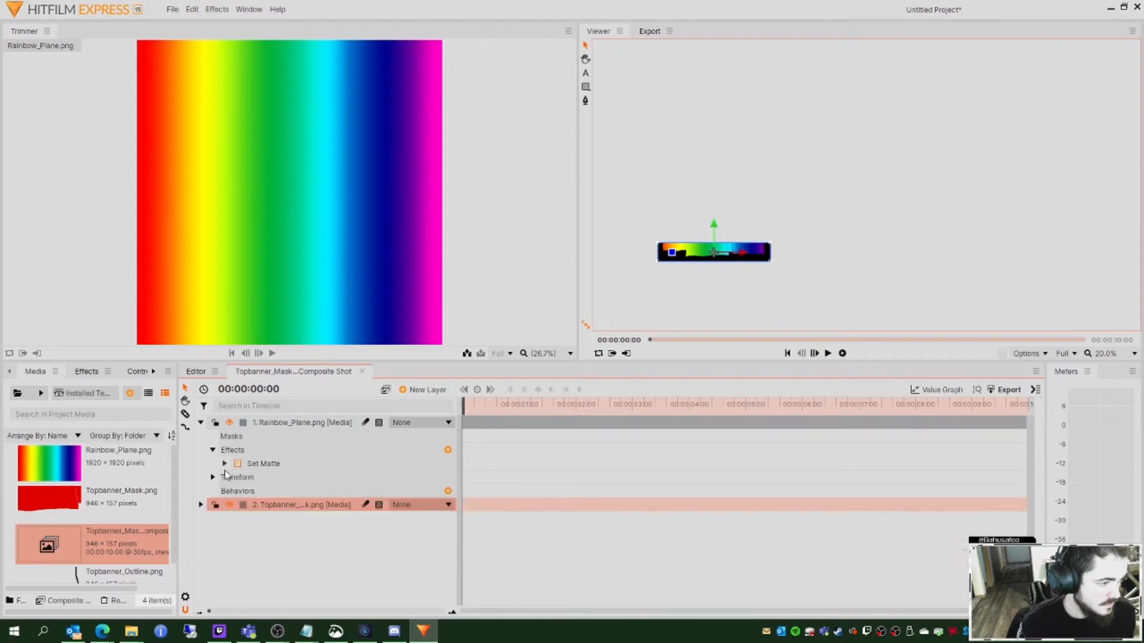
{"action": "left_click", "coordinate": [212, 478]}
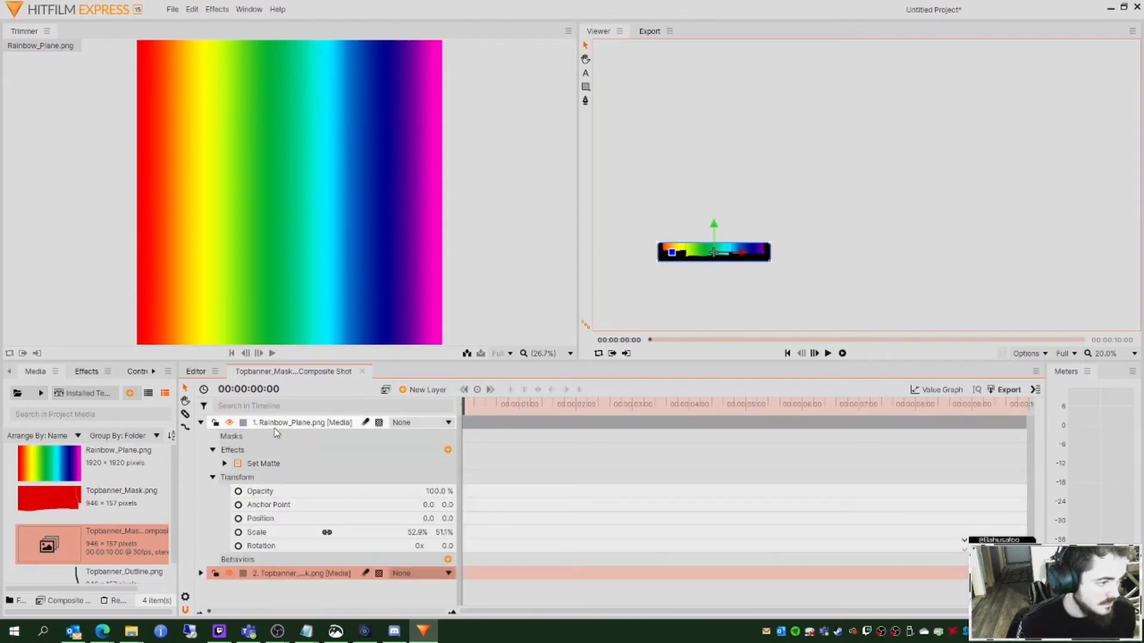
{"action": "left_click", "coordinate": [256, 480]}
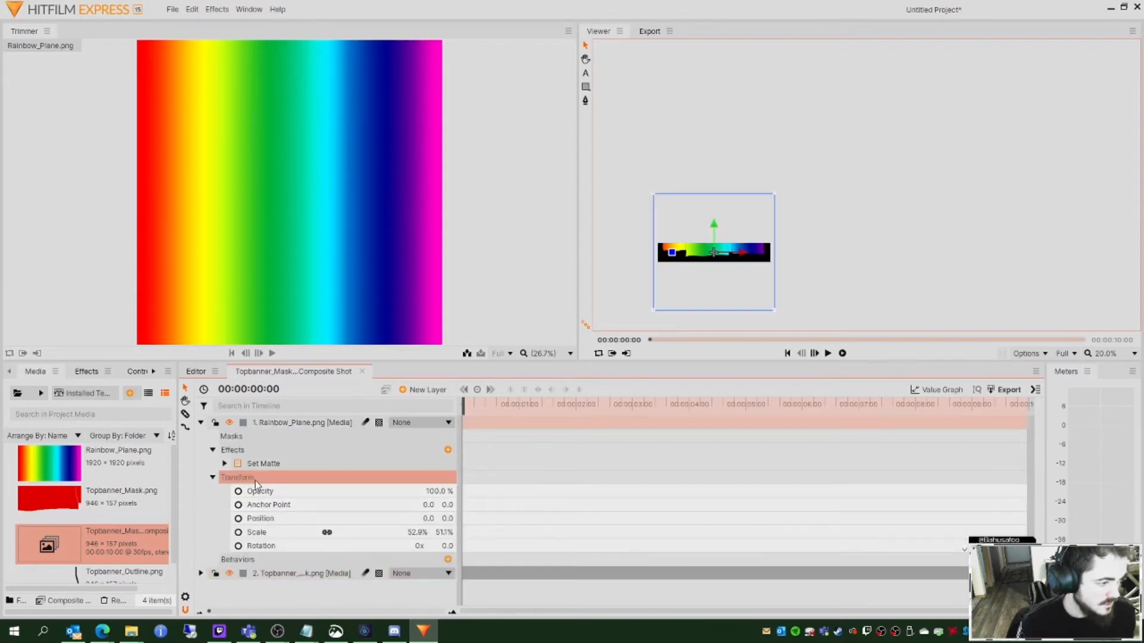
{"action": "left_click", "coordinate": [239, 547]}
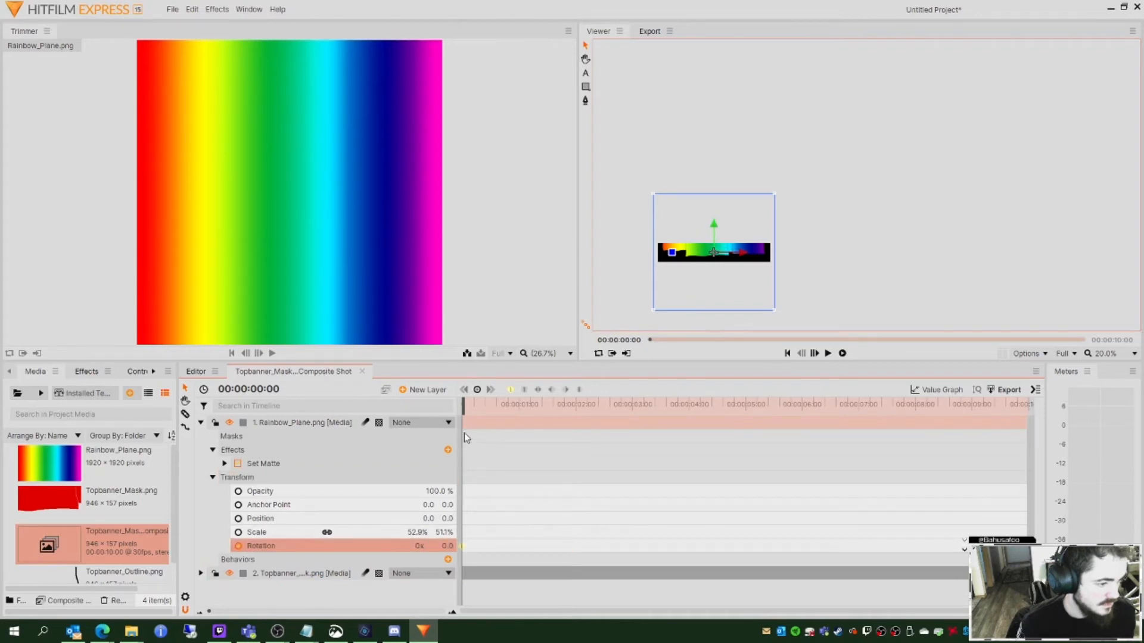
{"action": "left_click_drag", "start_coordinate": [466, 411], "coordinate": [1040, 425]}
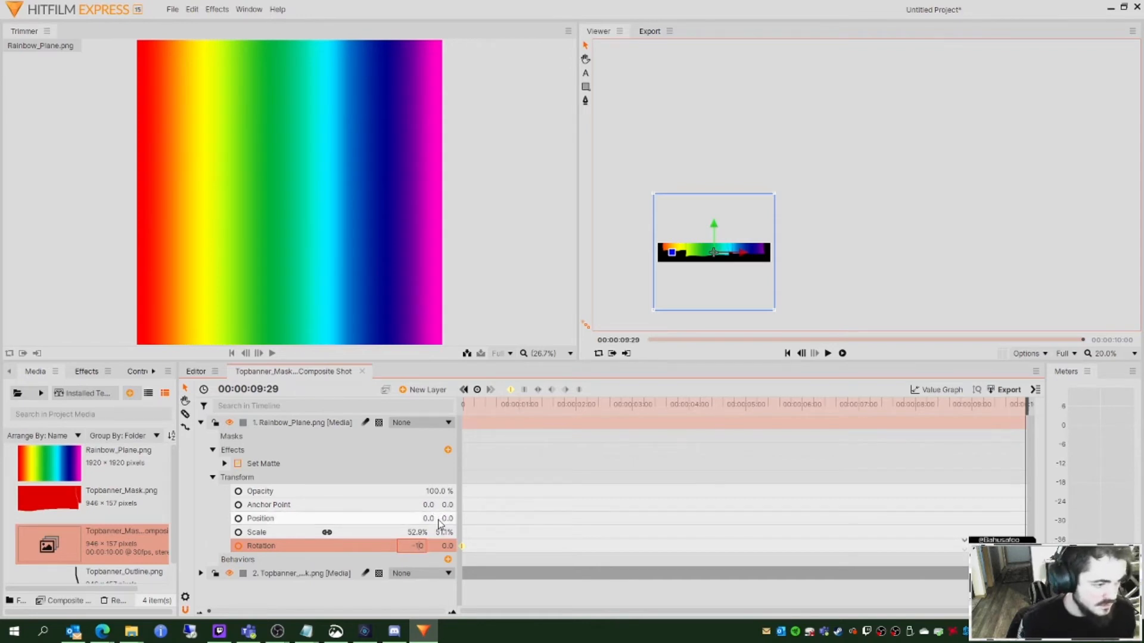
{"action": "key", "text": "BackSpace"}
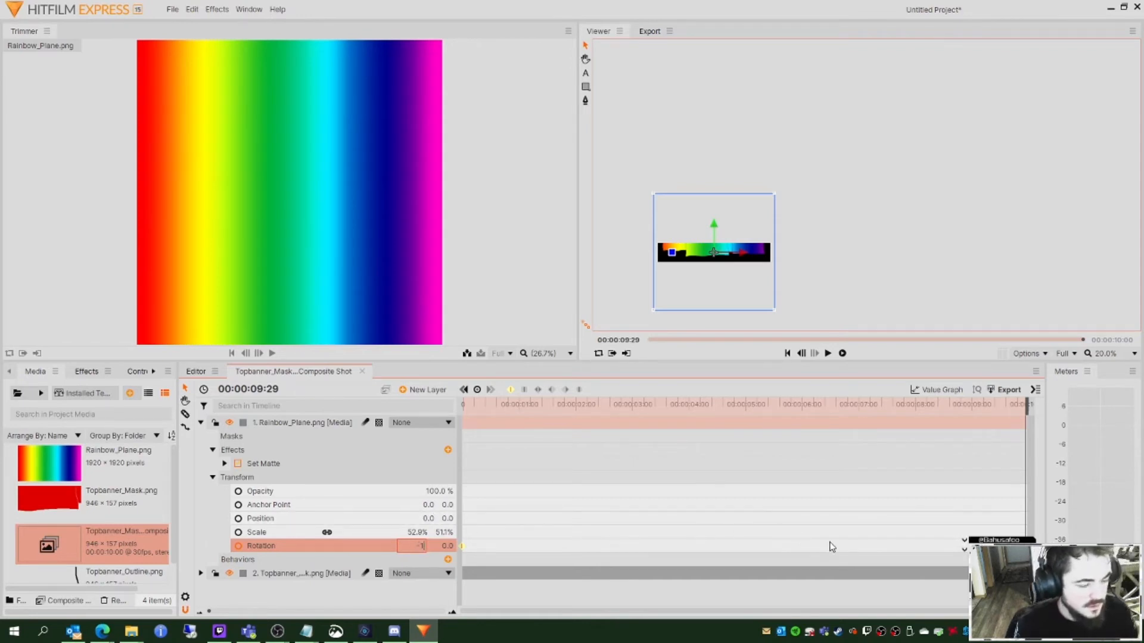
{"action": "key", "text": "Return"}
{"action": "left_click_drag", "start_coordinate": [1026, 400], "coordinate": [407, 432]}
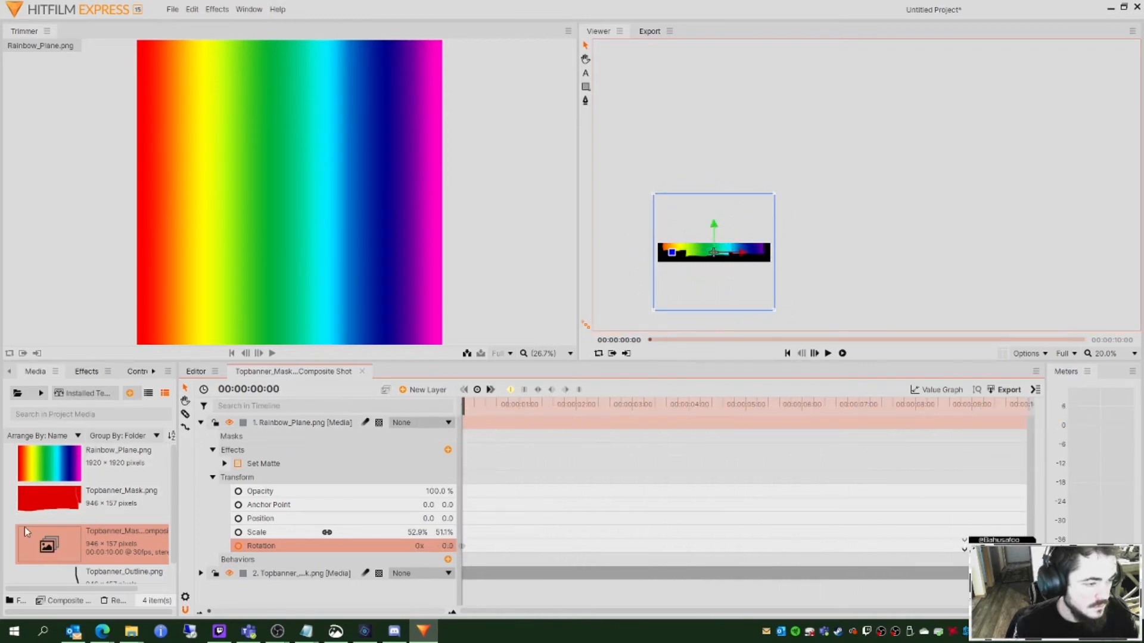
Step: Add Topbanner_Outline.png to the composite shot as the topmost layer and collapse the Rainbow_Plane.png layer's properties
{"action": "scroll", "coordinate": [71, 528], "scroll_direction": "down", "scroll_amount": 1}
{"action": "left_click", "coordinate": [90, 552]}
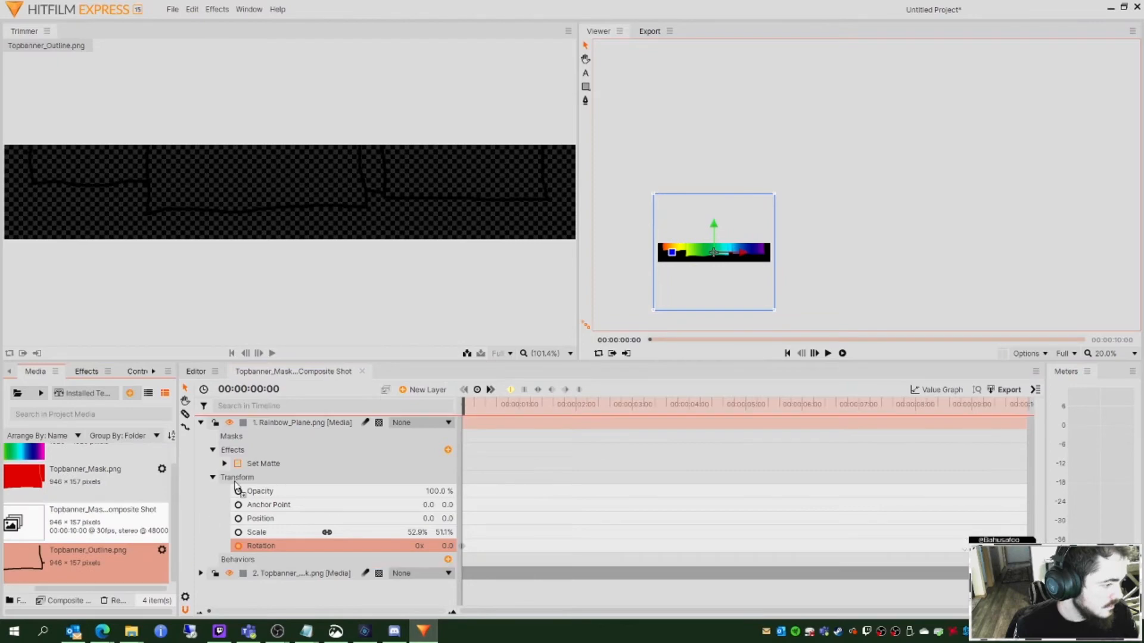
{"action": "left_click_drag", "start_coordinate": [256, 421], "coordinate": [258, 422]}
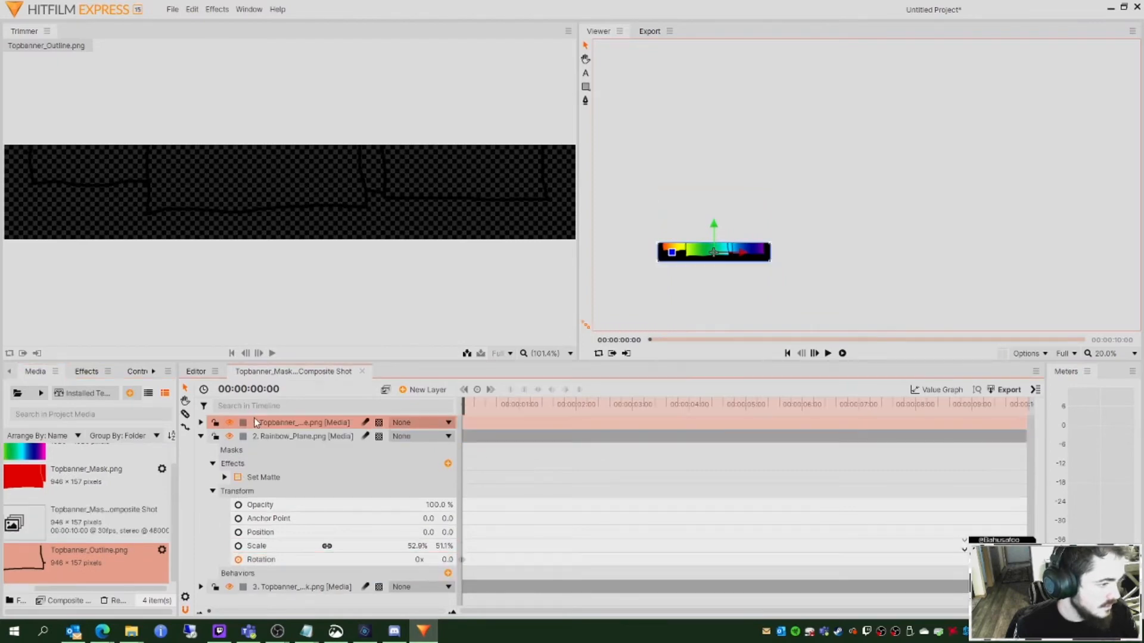
{"action": "left_click", "coordinate": [202, 437]}
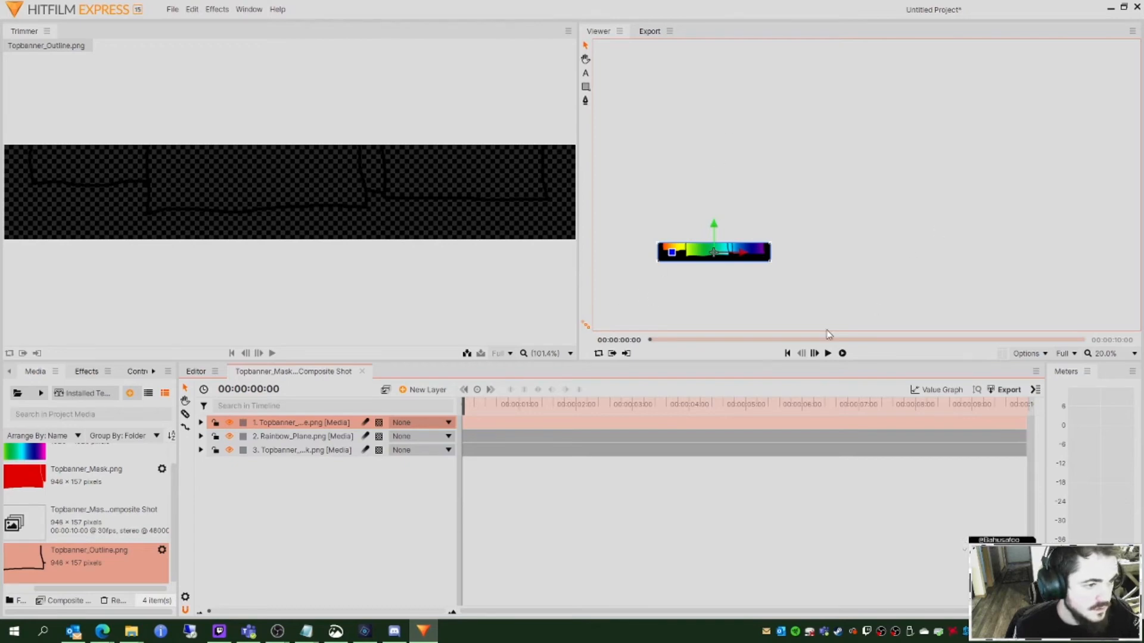
{"action": "scroll", "coordinate": [670, 252], "scroll_direction": "up", "scroll_amount": 5}
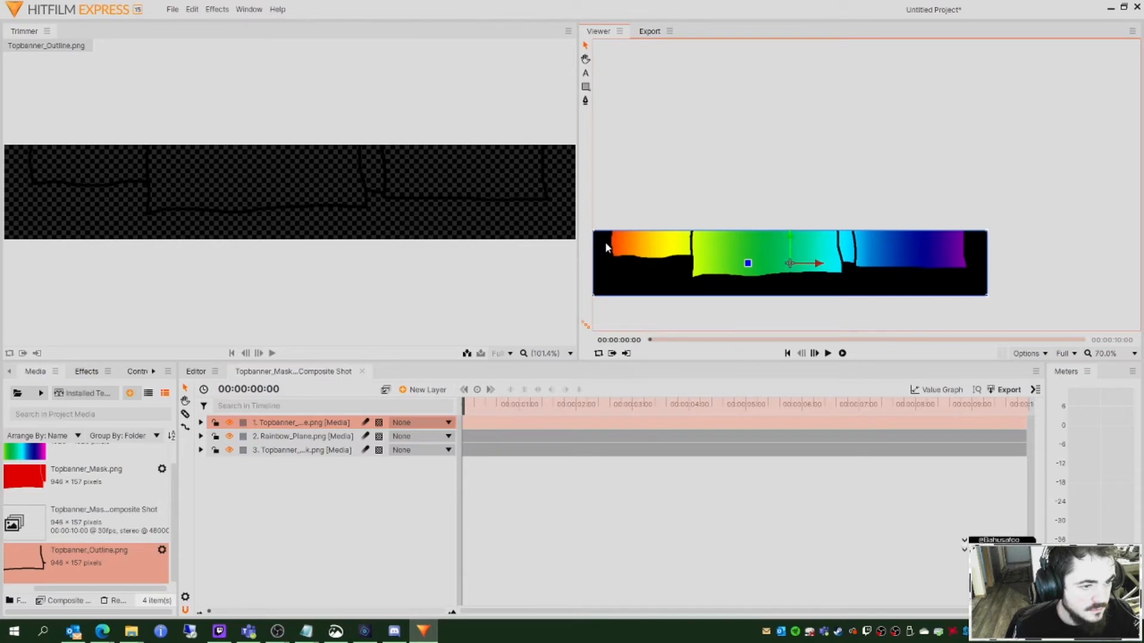
{"action": "scroll", "coordinate": [606, 248], "scroll_direction": "down", "scroll_amount": 1}
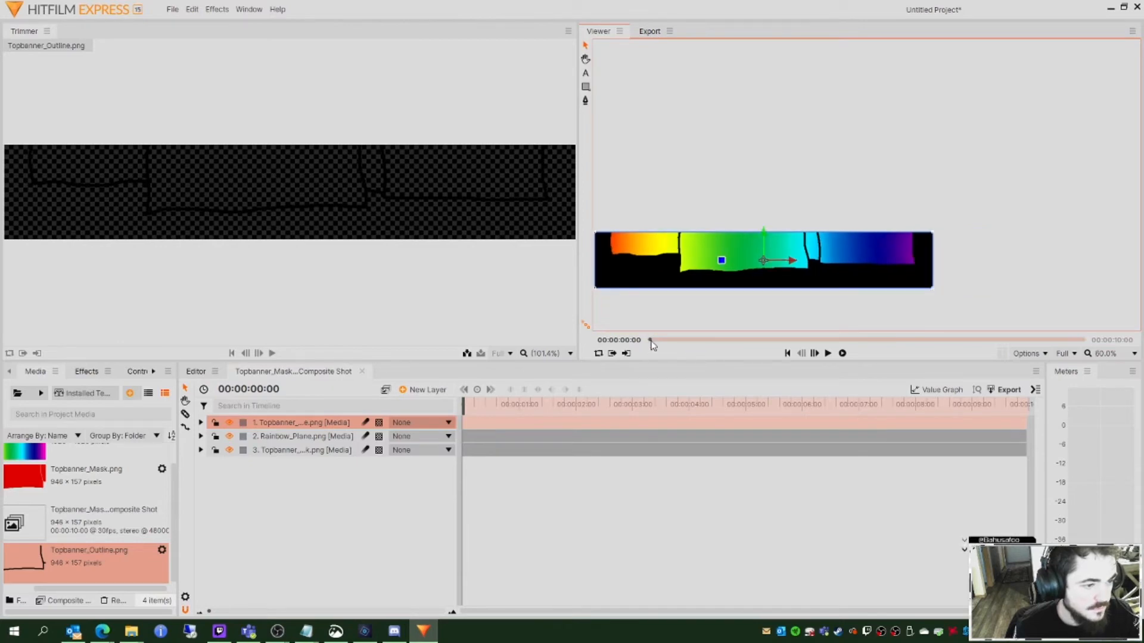
Step: Start a media import and browse to the Rainbow Unicorn Theme folder inside Loonastreams\Old
{"action": "left_click", "coordinate": [166, 7]}
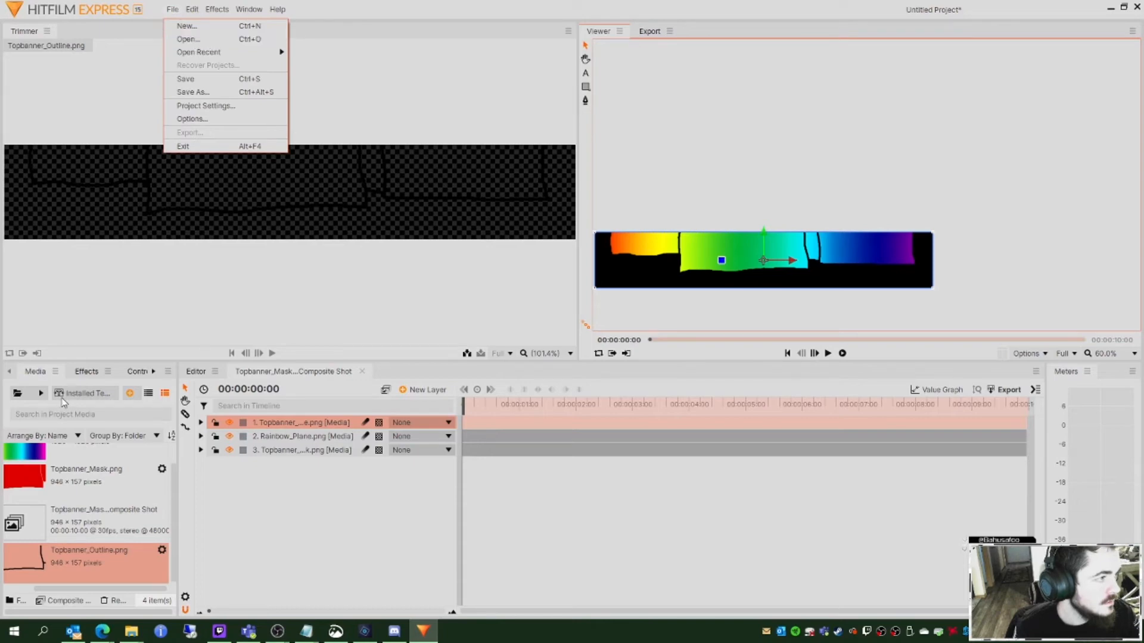
{"action": "left_click", "coordinate": [24, 391]}
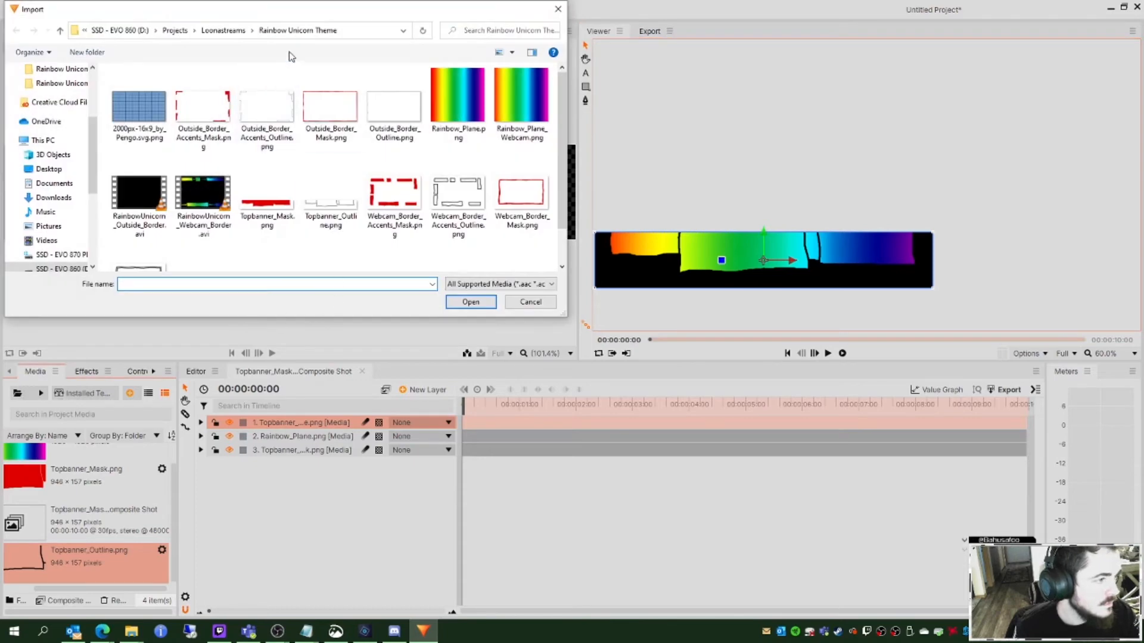
{"action": "left_click", "coordinate": [237, 31]}
{"action": "left_click", "coordinate": [172, 87]}
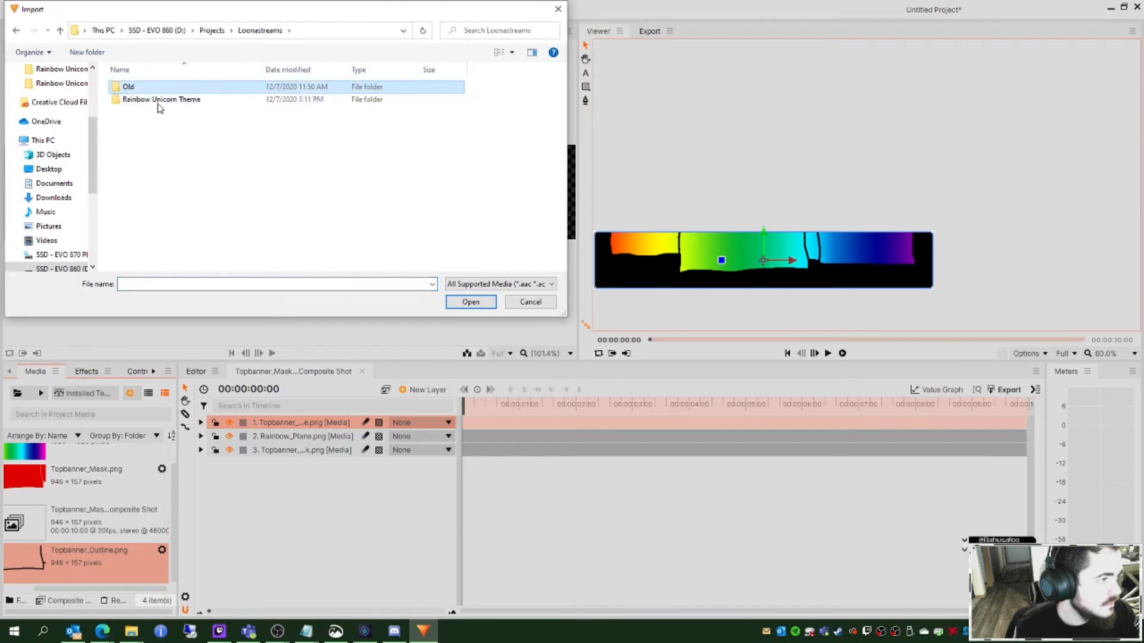
{"action": "double_click", "coordinate": [147, 90]}
{"action": "double_click", "coordinate": [169, 142]}
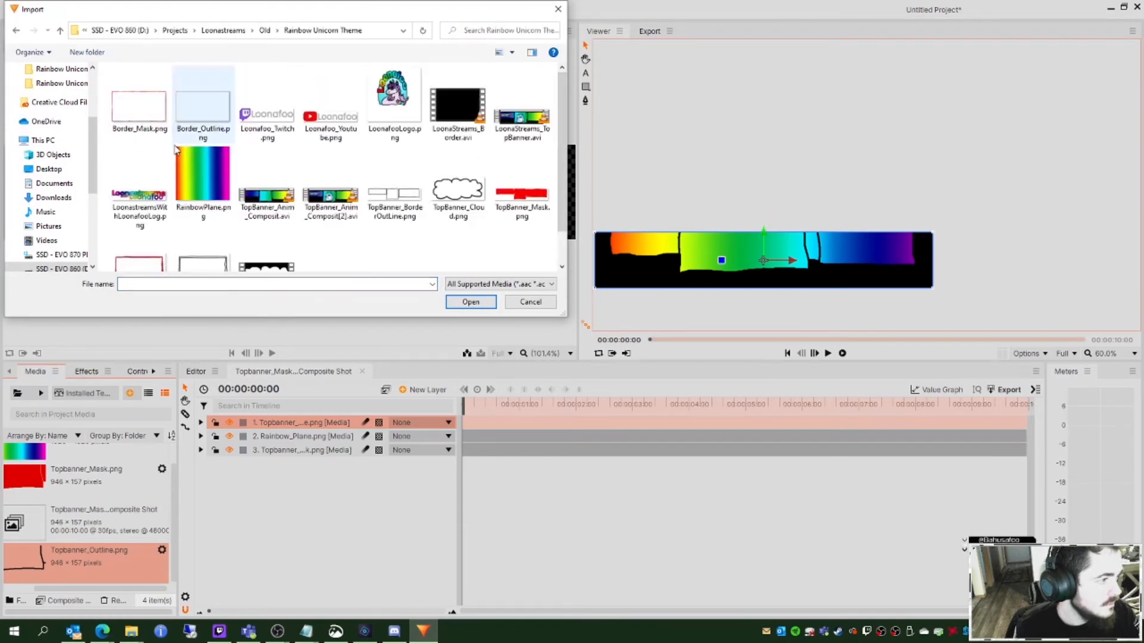
Step: Copy Loonafoo_Twitch.png, Loonafoo_Youtube.png, LoonafooLogo.png, TopBanner_Cloud.png and LoonastreamsWithLoonafooLog.png from the old theme folder
{"action": "left_click", "coordinate": [393, 99]}
{"action": "left_click", "coordinate": [334, 113], "text": "ctrl"}
{"action": "left_click", "coordinate": [268, 117], "text": "ctrl"}
{"action": "left_click", "coordinate": [457, 191], "text": "ctrl"}
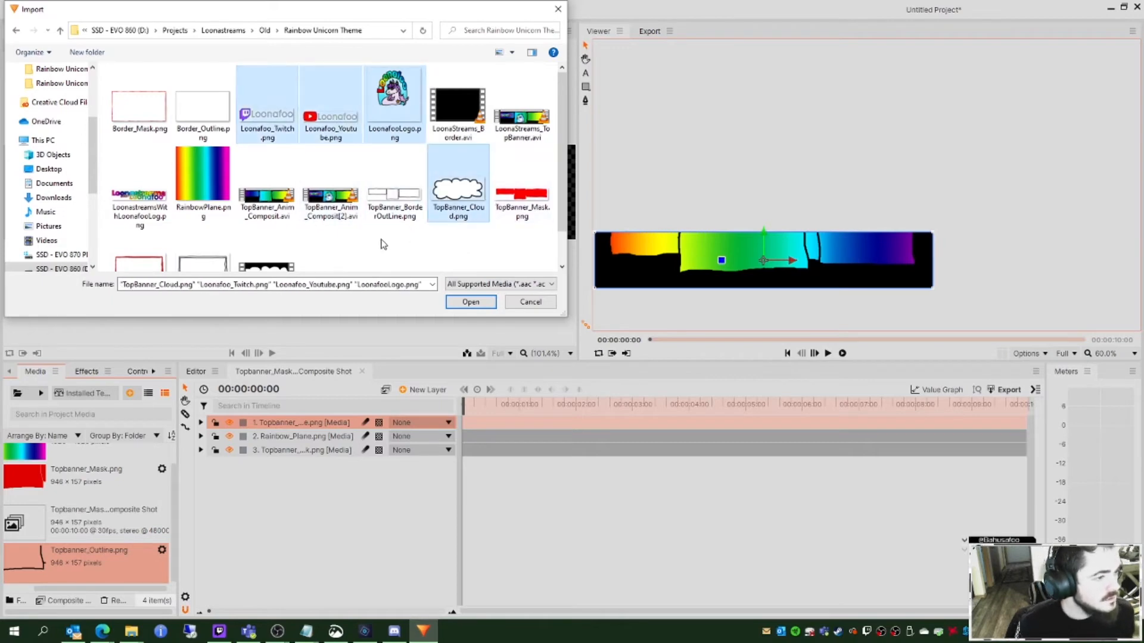
{"action": "scroll", "coordinate": [342, 242], "scroll_direction": "down", "scroll_amount": 1}
{"action": "left_click", "coordinate": [170, 186], "text": "ctrl"}
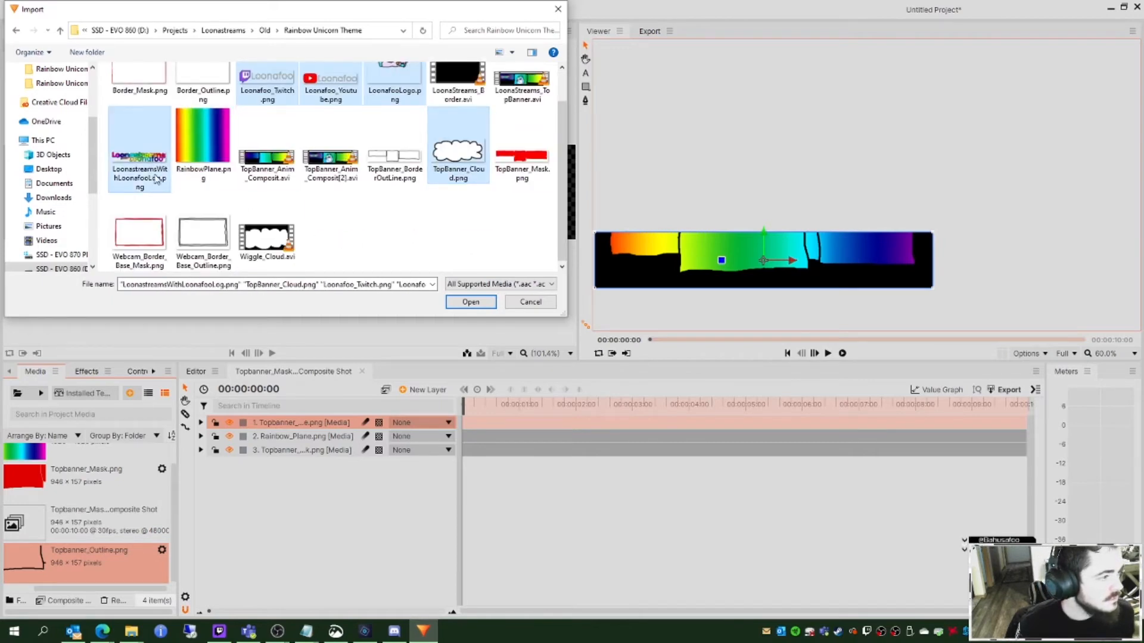
{"action": "right_click", "coordinate": [138, 169]}
{"action": "left_click", "coordinate": [198, 423]}
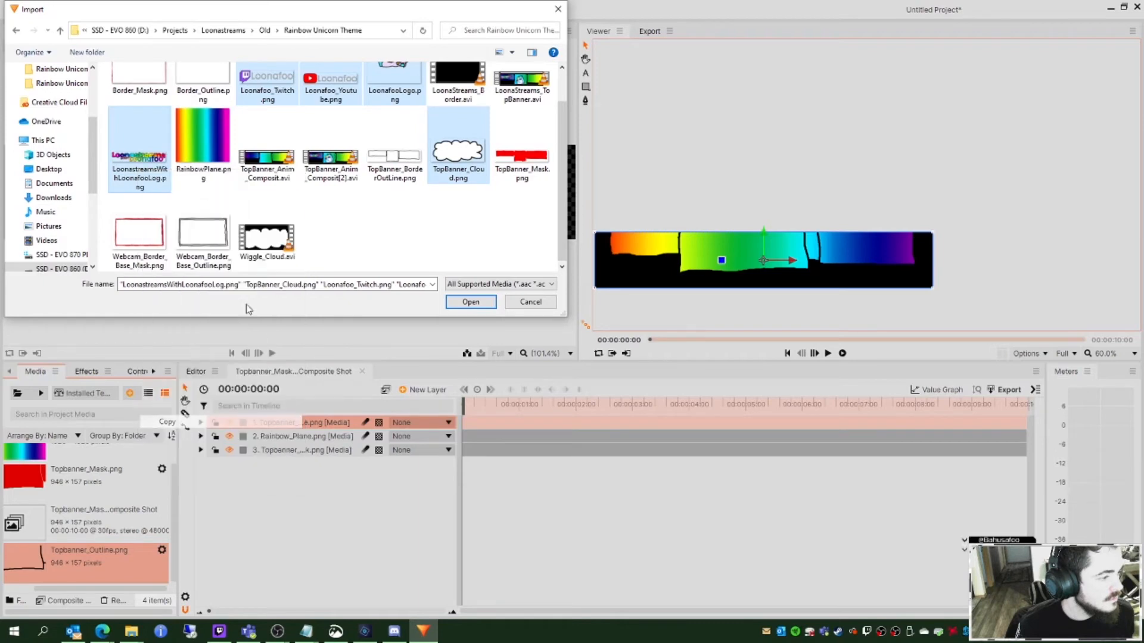
Step: Paste the copied images into the current Loonastreams\Rainbow Unicorn Theme folder
{"action": "left_click", "coordinate": [253, 27]}
{"action": "double_click", "coordinate": [169, 105]}
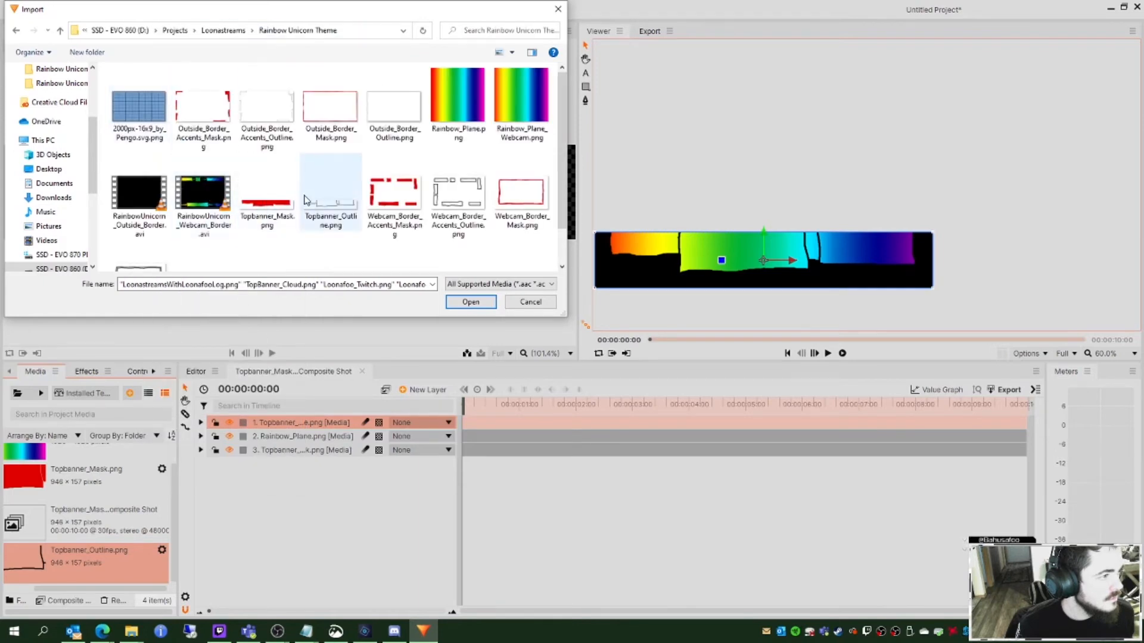
{"action": "right_click", "coordinate": [278, 238]}
{"action": "left_click", "coordinate": [310, 322]}
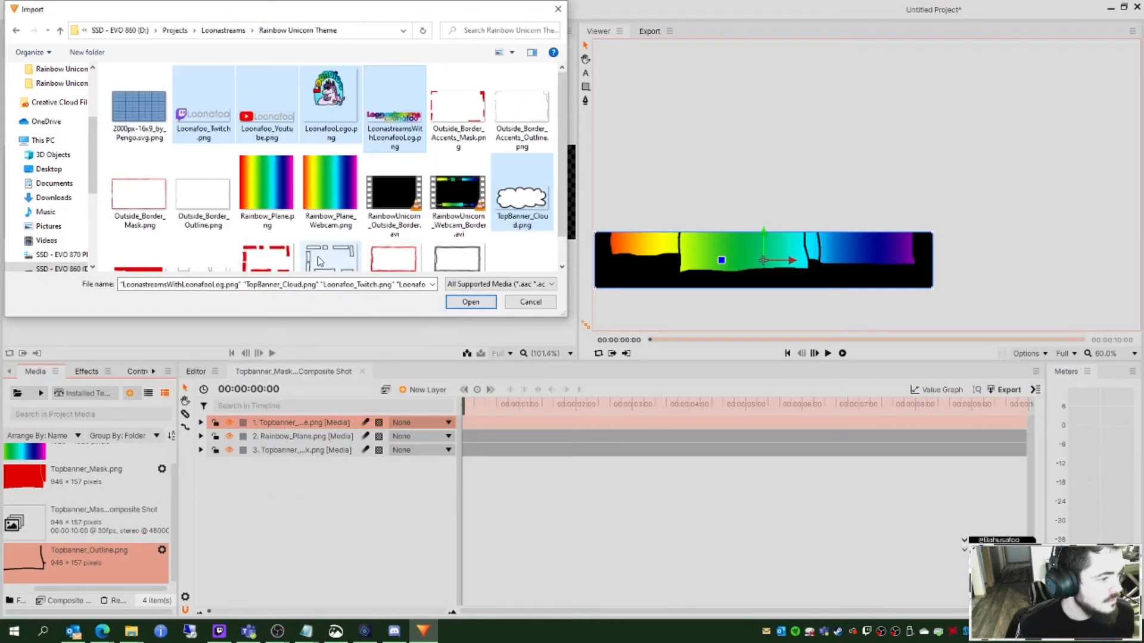
Step: Import LoonastreamsWithLoonafooLog.png from the current theme folder into the project media
{"action": "left_click", "coordinate": [327, 125]}
{"action": "left_click", "coordinate": [394, 119]}
{"action": "left_click", "coordinate": [461, 302]}
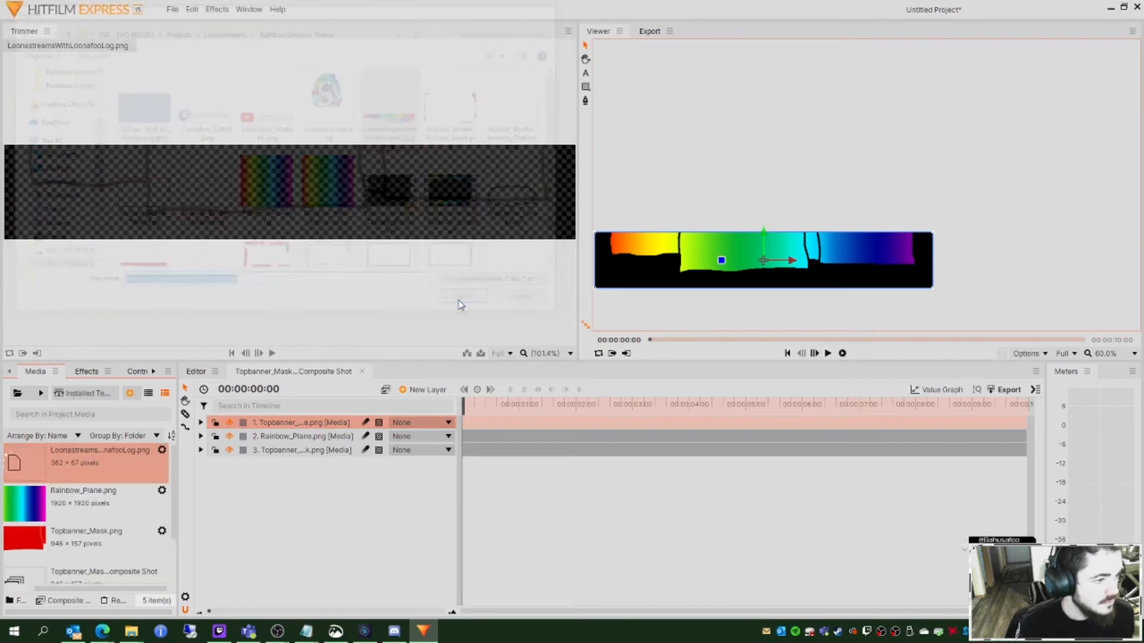
{"action": "scroll", "coordinate": [396, 195], "scroll_direction": "down", "scroll_amount": 2}
{"action": "scroll", "coordinate": [435, 215], "scroll_direction": "up", "scroll_amount": 2}
{"action": "scroll", "coordinate": [452, 220], "scroll_direction": "down", "scroll_amount": 2}
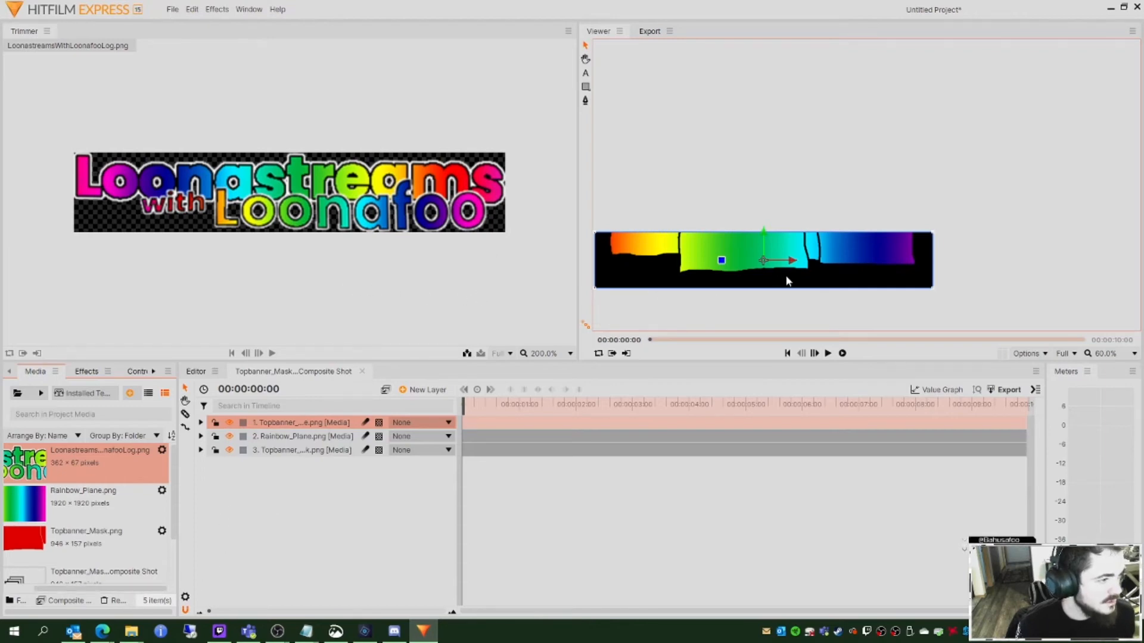
{"action": "left_click", "coordinate": [1038, 301]}
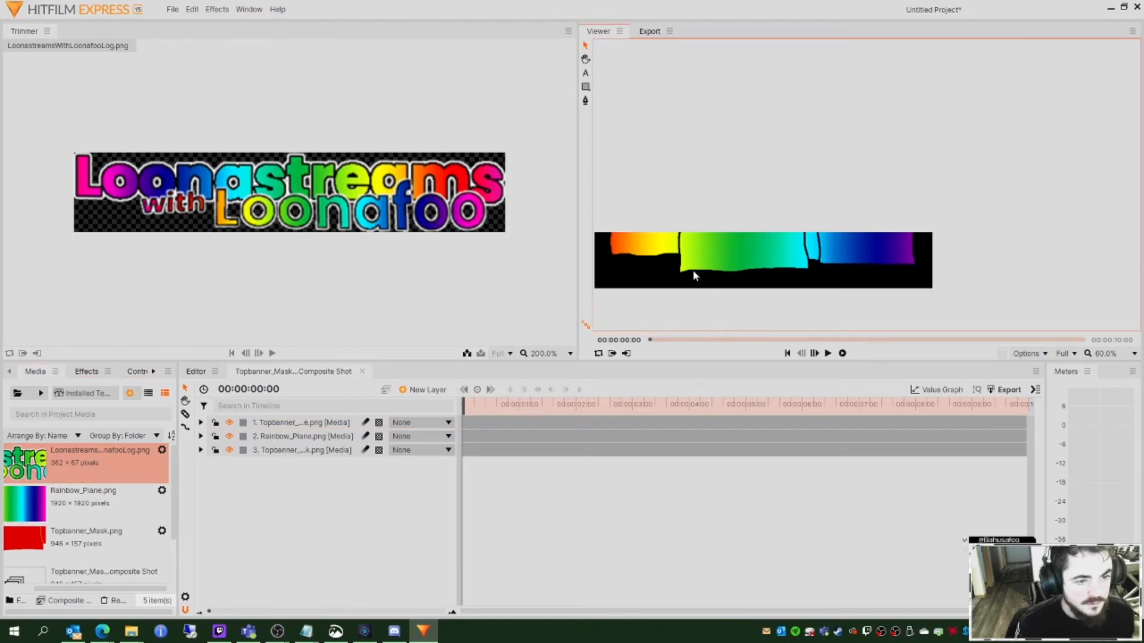
{"action": "scroll", "coordinate": [718, 309], "scroll_direction": "down", "scroll_amount": 1}
{"action": "scroll", "coordinate": [630, 314], "scroll_direction": "up", "scroll_amount": 3}
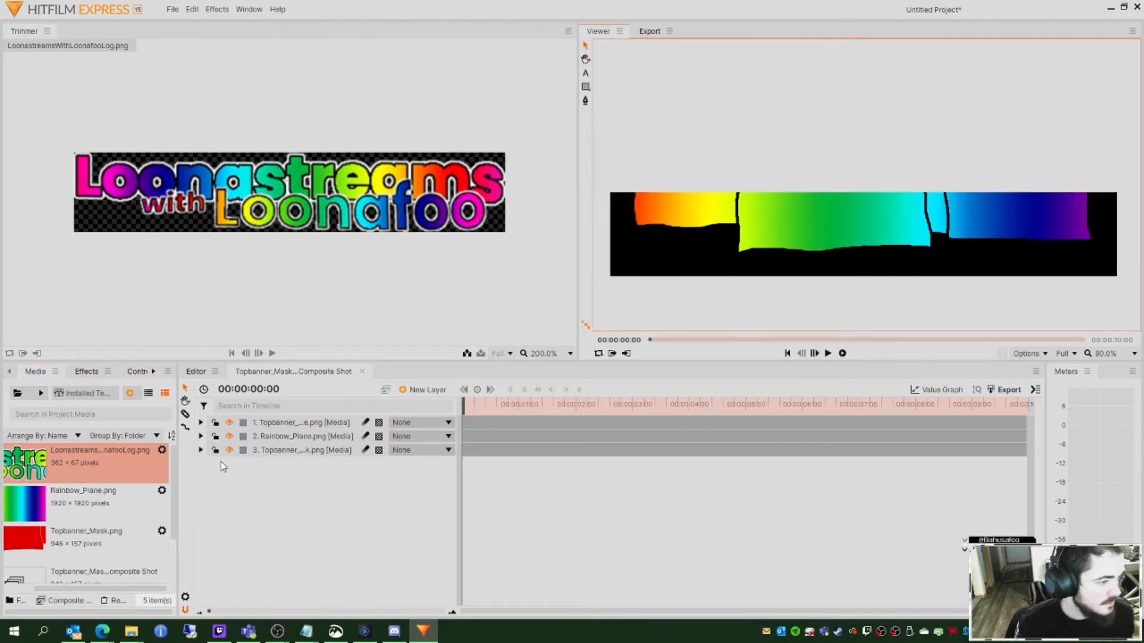
Step: Add LoonastreamsWithLoonafooLog.png to the composite shot as the top layer, move it toward the orange section and open its transform properties
{"action": "left_click_drag", "start_coordinate": [88, 472], "coordinate": [292, 424]}
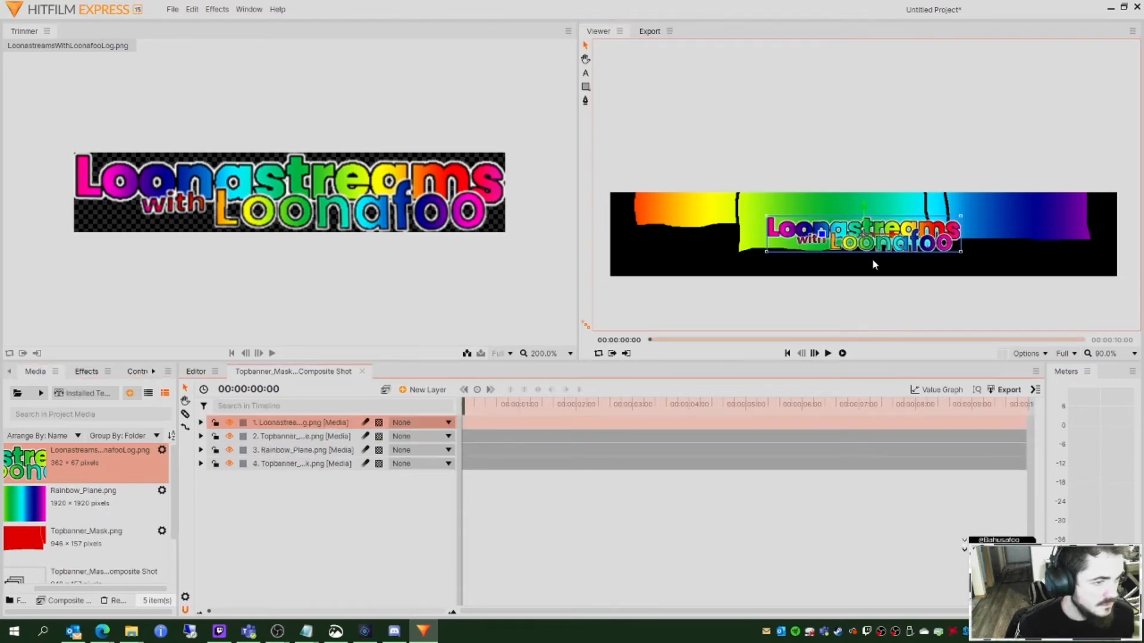
{"action": "left_click_drag", "start_coordinate": [882, 246], "coordinate": [842, 232]}
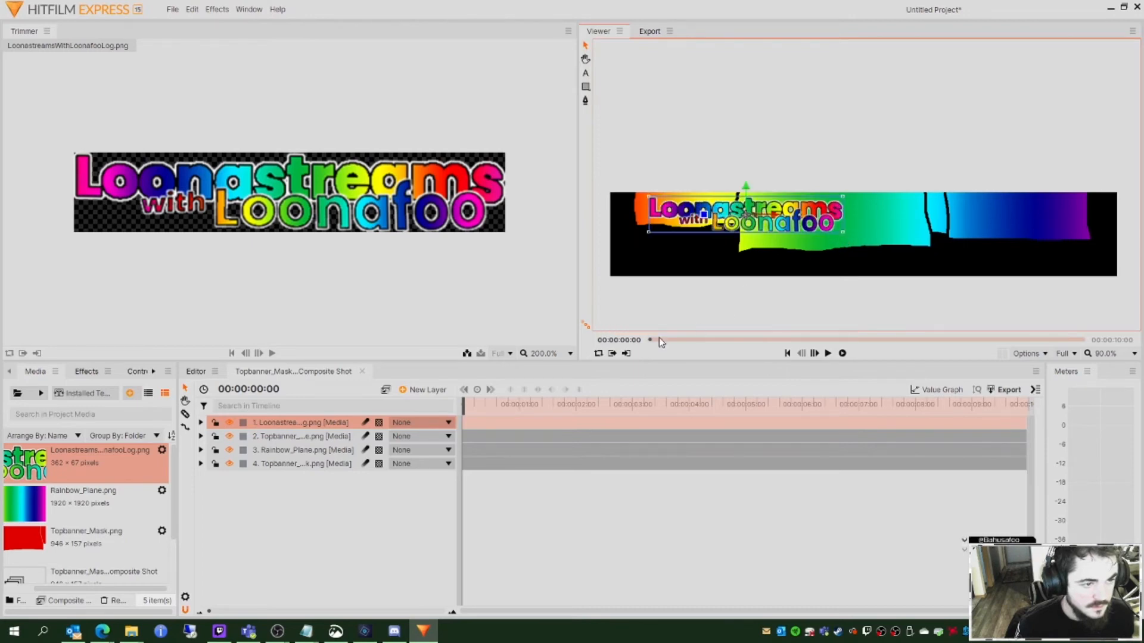
{"action": "left_click", "coordinate": [201, 423]}
{"action": "left_click", "coordinate": [213, 464]}
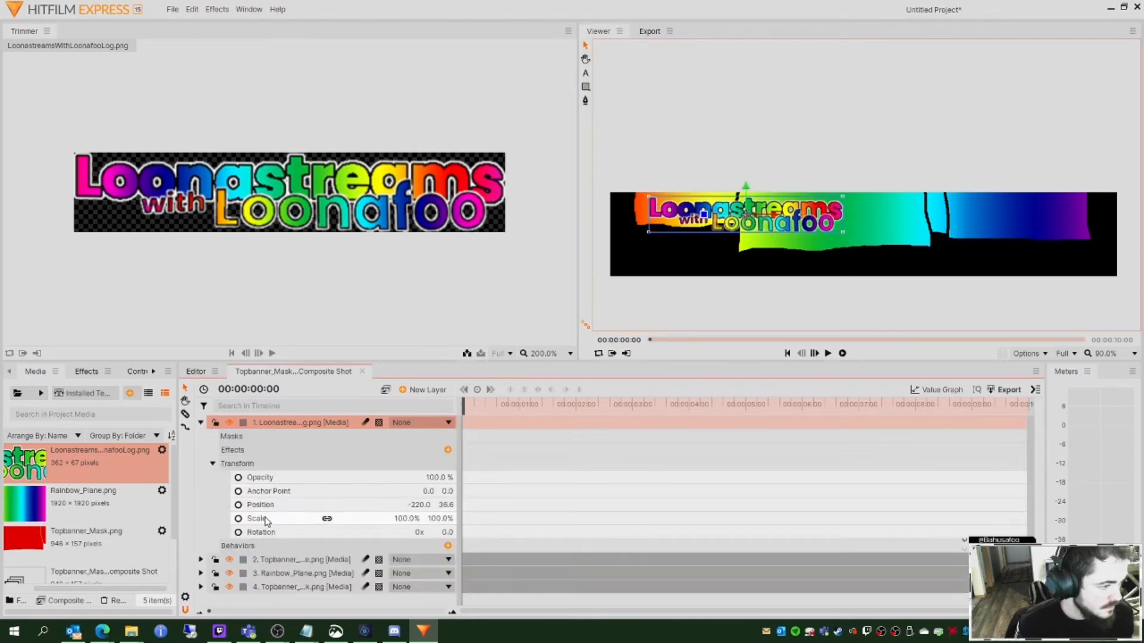
Step: Scale the Loonastreams wordmark to 45% and fit it inside the banner's orange section
{"action": "left_click_drag", "start_coordinate": [410, 518], "coordinate": [384, 518]}
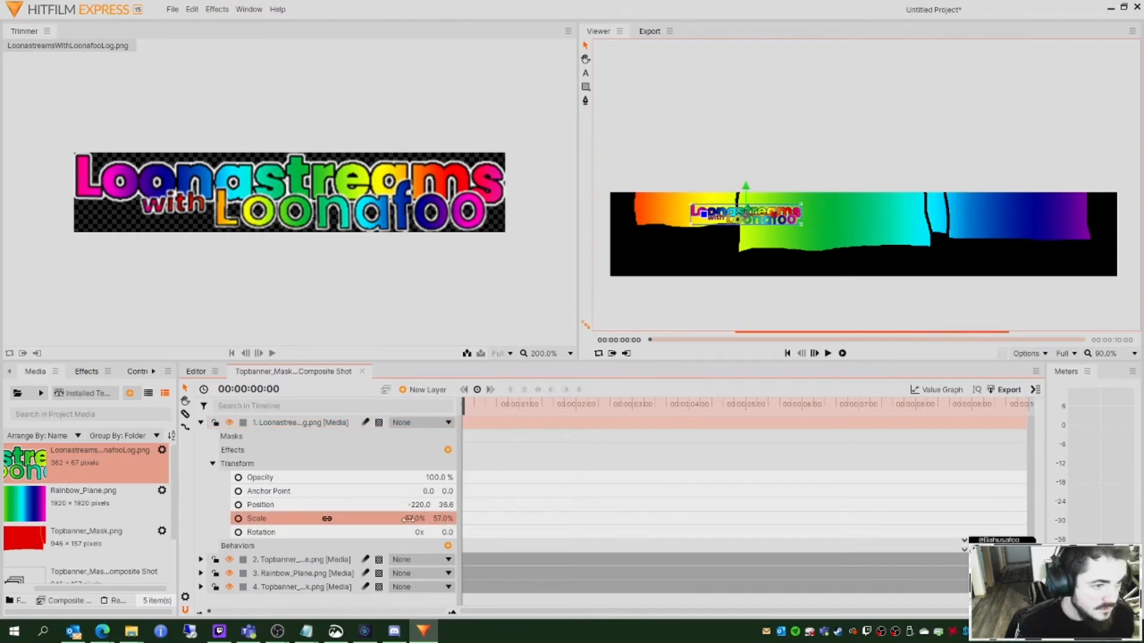
{"action": "left_click", "coordinate": [725, 216]}
{"action": "left_click_drag", "start_coordinate": [725, 217], "coordinate": [673, 223]}
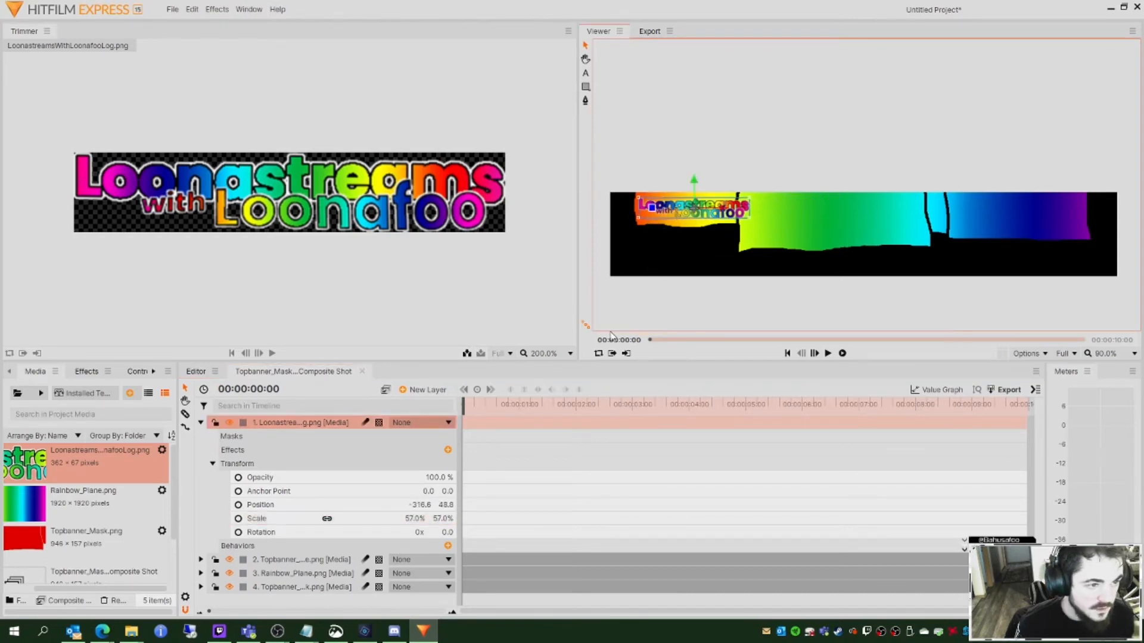
{"action": "left_click_drag", "start_coordinate": [411, 518], "coordinate": [404, 519]}
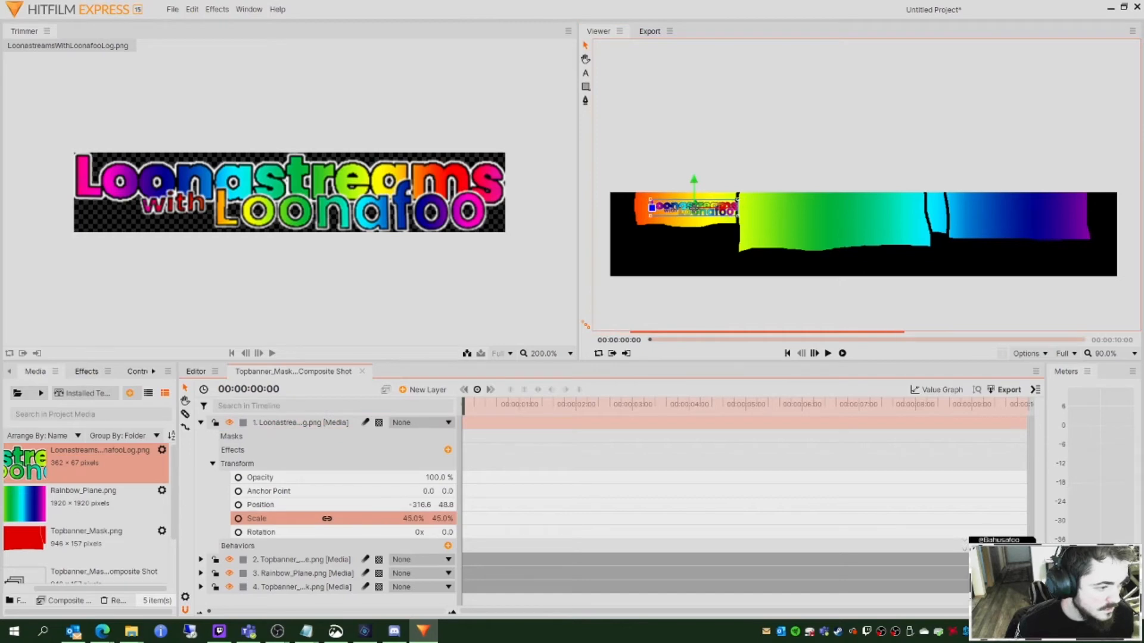
{"action": "left_click_drag", "start_coordinate": [677, 209], "coordinate": [667, 208]}
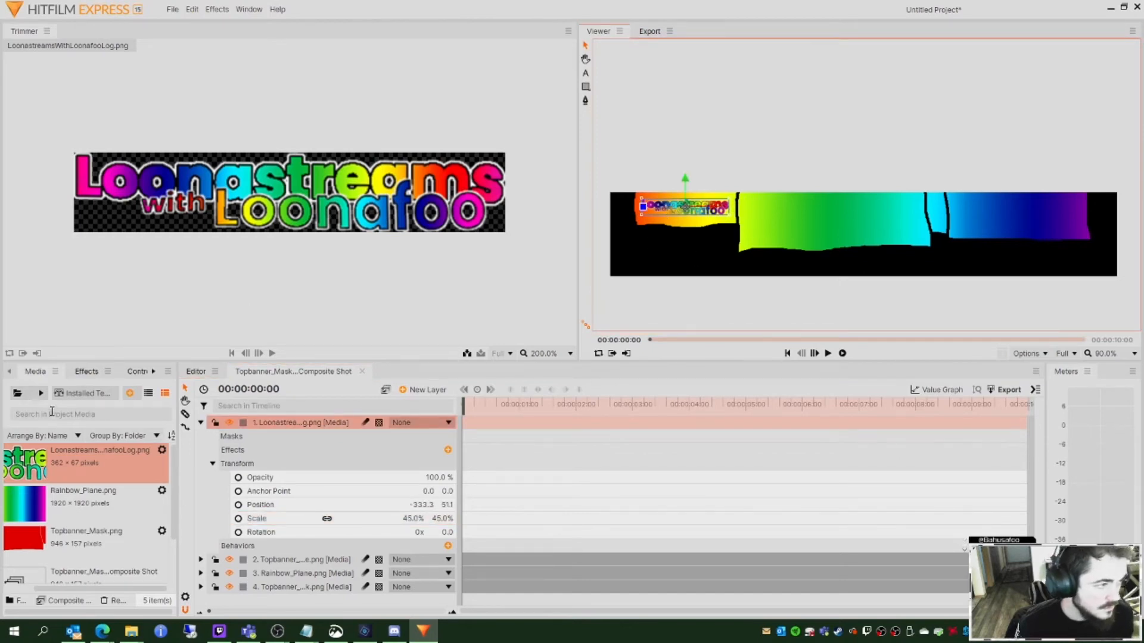
Step: Import LoonafooLogo.png from the Rainbow Unicorn Theme folder into the project media
{"action": "left_click", "coordinate": [41, 393]}
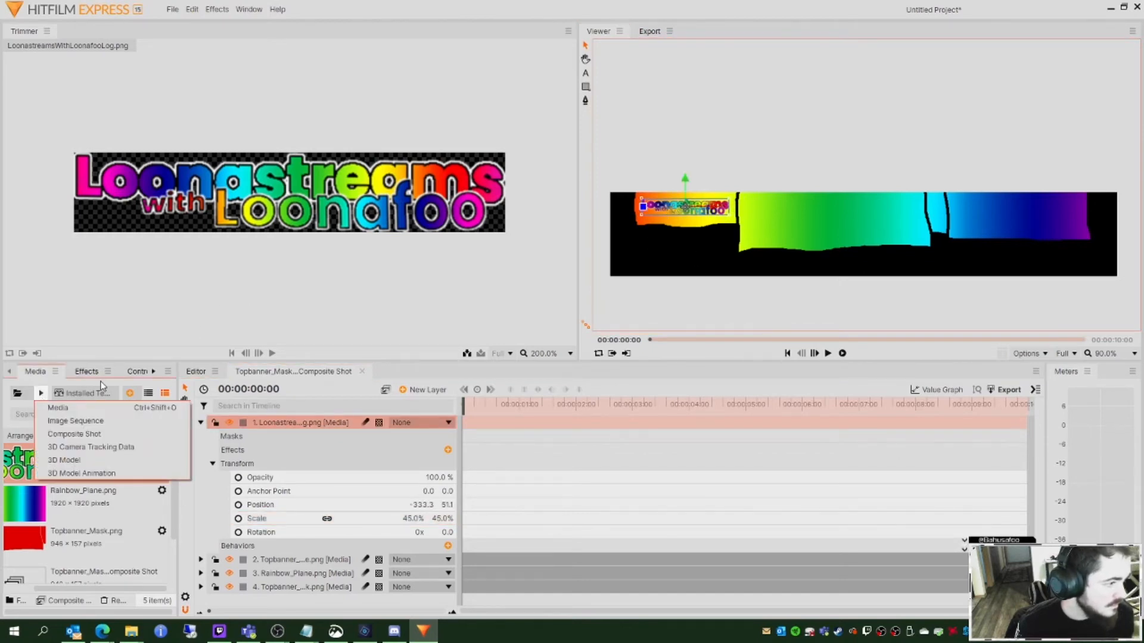
{"action": "left_click", "coordinate": [72, 407]}
{"action": "left_click", "coordinate": [305, 115]}
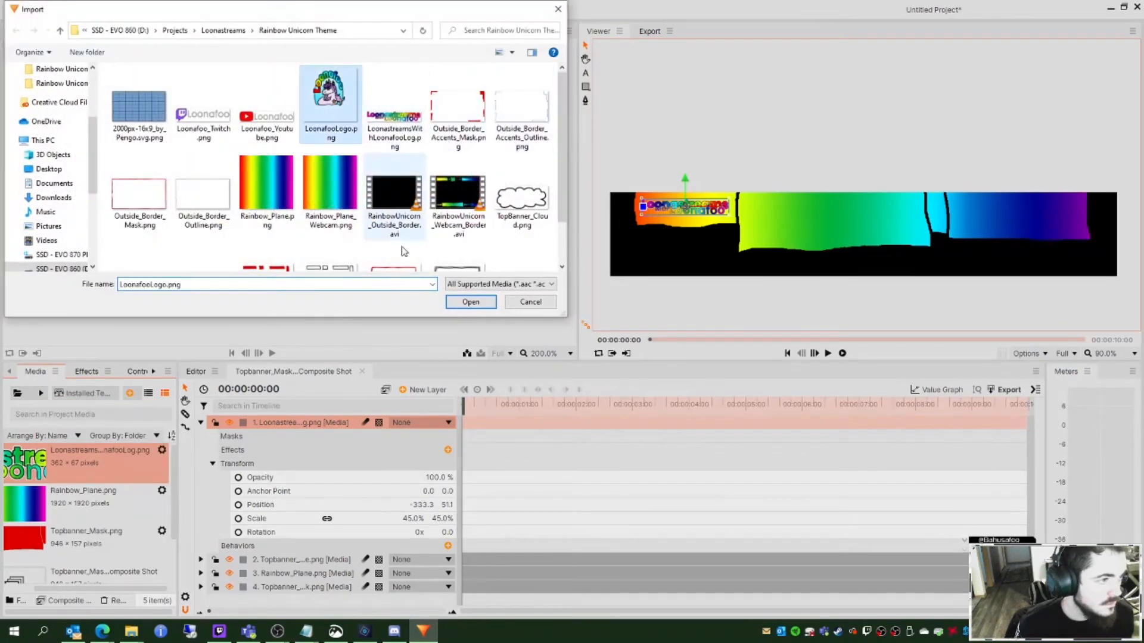
{"action": "left_click", "coordinate": [470, 301]}
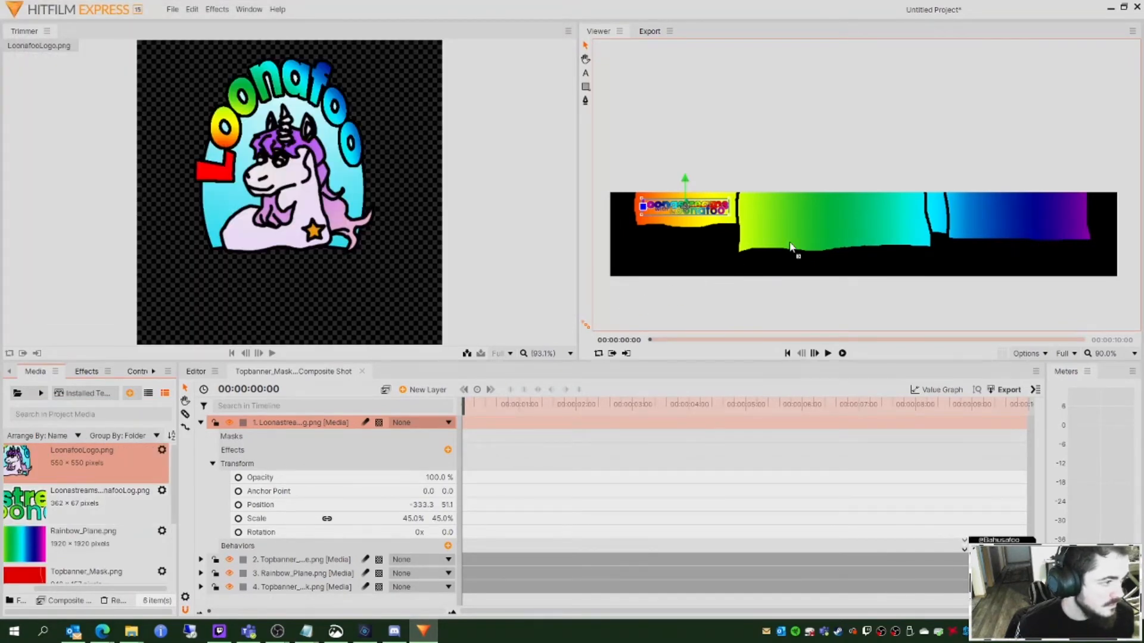
Step: Add LoonafooLogo.png to the composite shot, scale it to 32% and position it over the middle green section
{"action": "left_click_drag", "start_coordinate": [808, 233], "coordinate": [861, 234]}
{"action": "left_click", "coordinate": [200, 423]}
{"action": "left_click", "coordinate": [213, 463]}
{"action": "left_click_drag", "start_coordinate": [412, 519], "coordinate": [372, 519]}
{"action": "left_click_drag", "start_coordinate": [863, 230], "coordinate": [825, 218]}
{"action": "left_click_drag", "start_coordinate": [413, 518], "coordinate": [410, 519]}
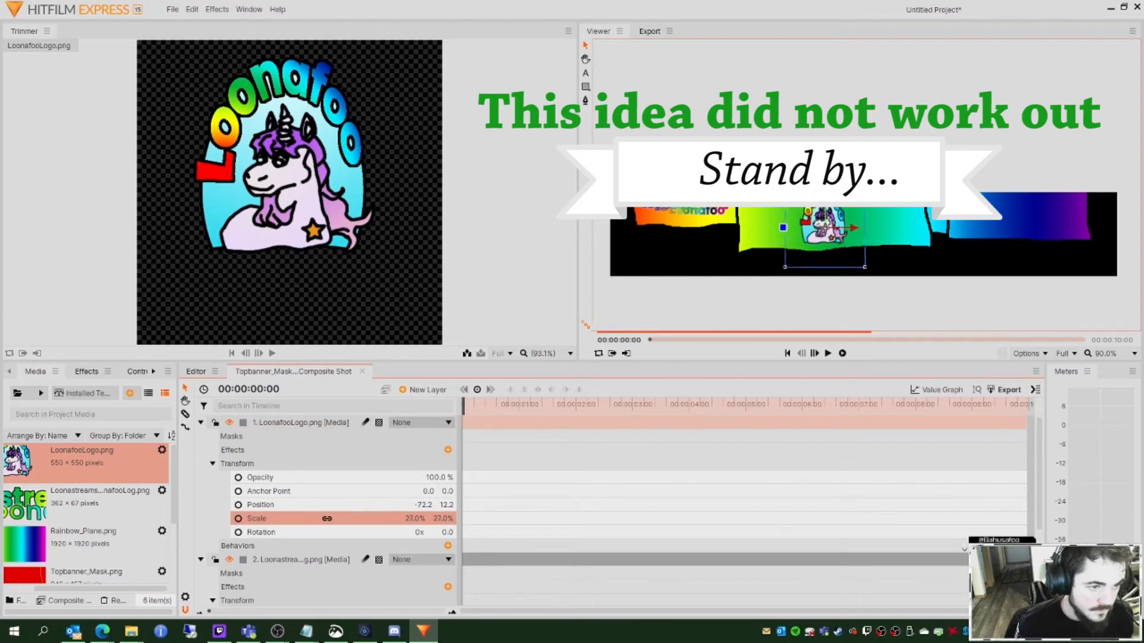
{"action": "left_click_drag", "start_coordinate": [817, 212], "coordinate": [827, 222]}
{"action": "left_click_drag", "start_coordinate": [412, 519], "coordinate": [420, 519]}
{"action": "left_click_drag", "start_coordinate": [839, 226], "coordinate": [846, 237]}
{"action": "left_click_drag", "start_coordinate": [412, 519], "coordinate": [406, 519]}
{"action": "mouse_move", "coordinate": [837, 243]}
{"action": "left_mouse_down"}
{"action": "mouse_move", "coordinate": [823, 234]}
{"action": "mouse_move", "coordinate": [833, 238]}
{"action": "left_mouse_up"}
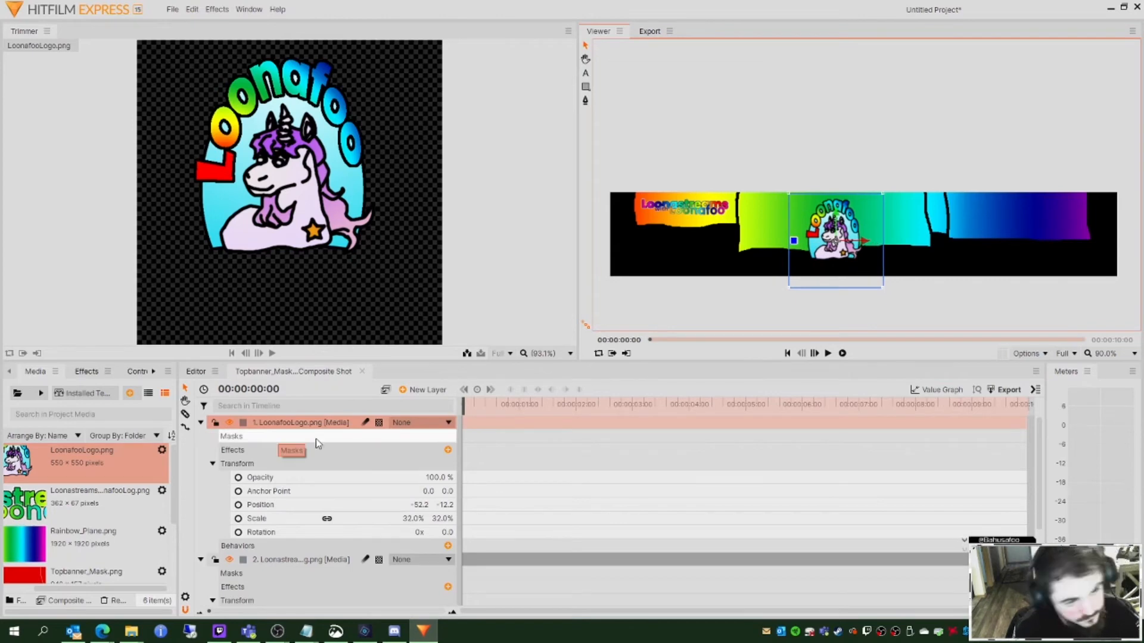
Step: Apply the Set Matte effect to the LoonafooLogo layer with Topbanner_Mask.png as the source layer
{"action": "left_click", "coordinate": [212, 464]}
{"action": "left_click", "coordinate": [448, 449]}
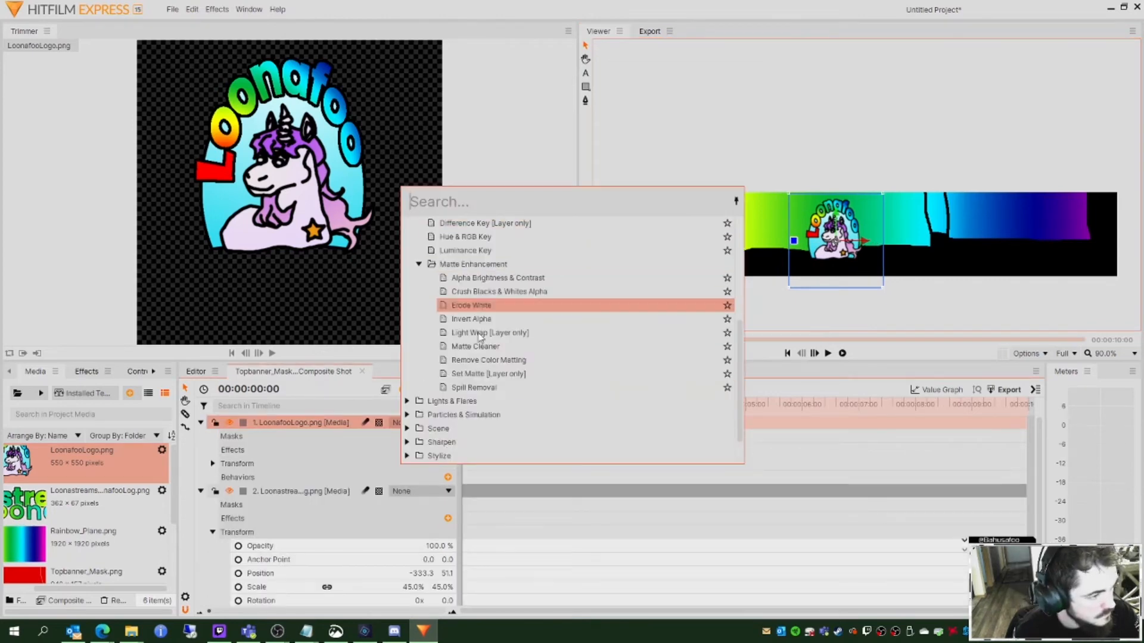
{"action": "left_click", "coordinate": [488, 373]}
{"action": "left_click", "coordinate": [417, 477]}
{"action": "left_click", "coordinate": [415, 539]}
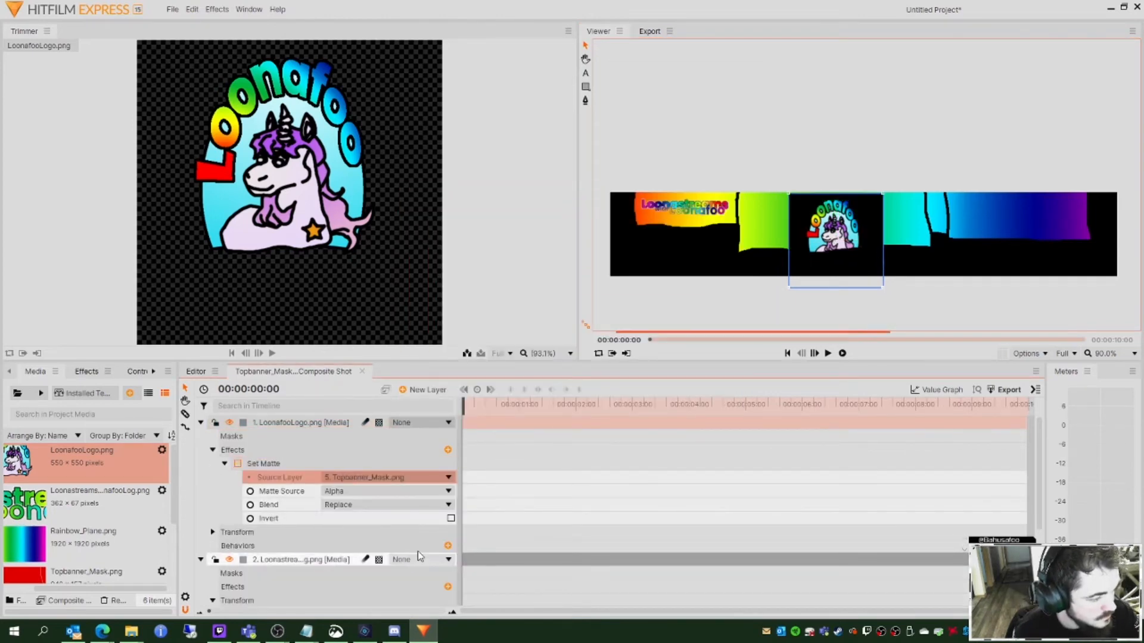
{"action": "left_click", "coordinate": [430, 478]}
{"action": "left_click", "coordinate": [375, 559]}
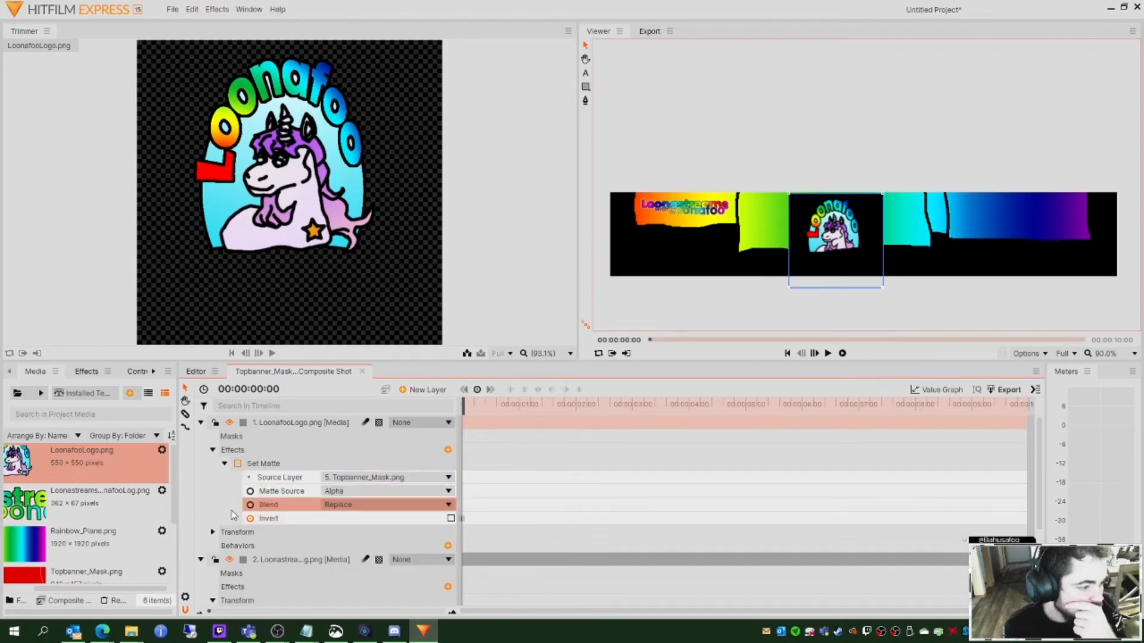
Step: Try the Set Matte effect's Invert option and remove the effect from the LoonafooLogo layer
{"action": "left_click", "coordinate": [450, 519]}
{"action": "left_click", "coordinate": [451, 519]}
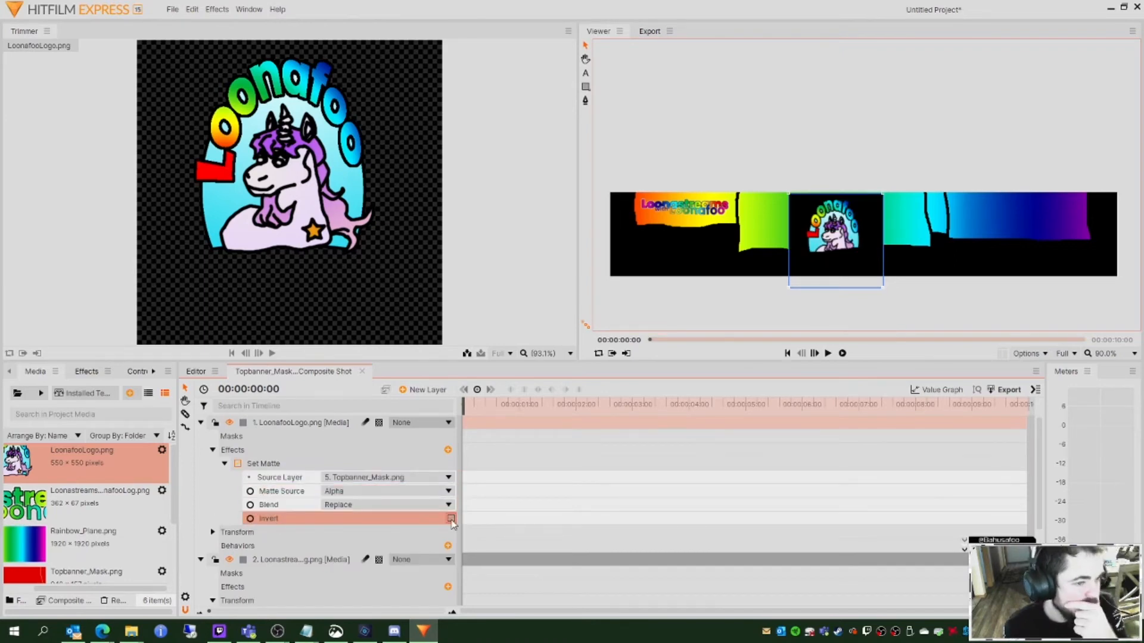
{"action": "left_click", "coordinate": [451, 520]}
{"action": "right_click", "coordinate": [259, 464]}
{"action": "left_click", "coordinate": [301, 573]}
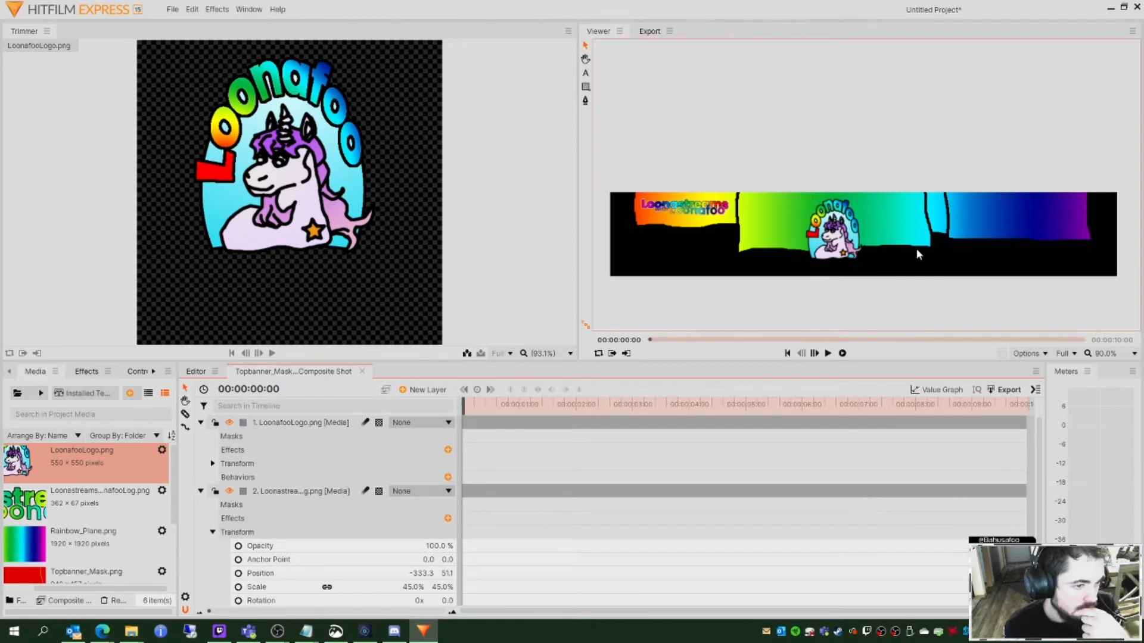
Step: Delete the LoonafooLogo.png layer from the composite shot
{"action": "left_click", "coordinate": [212, 463]}
{"action": "left_click", "coordinate": [835, 247]}
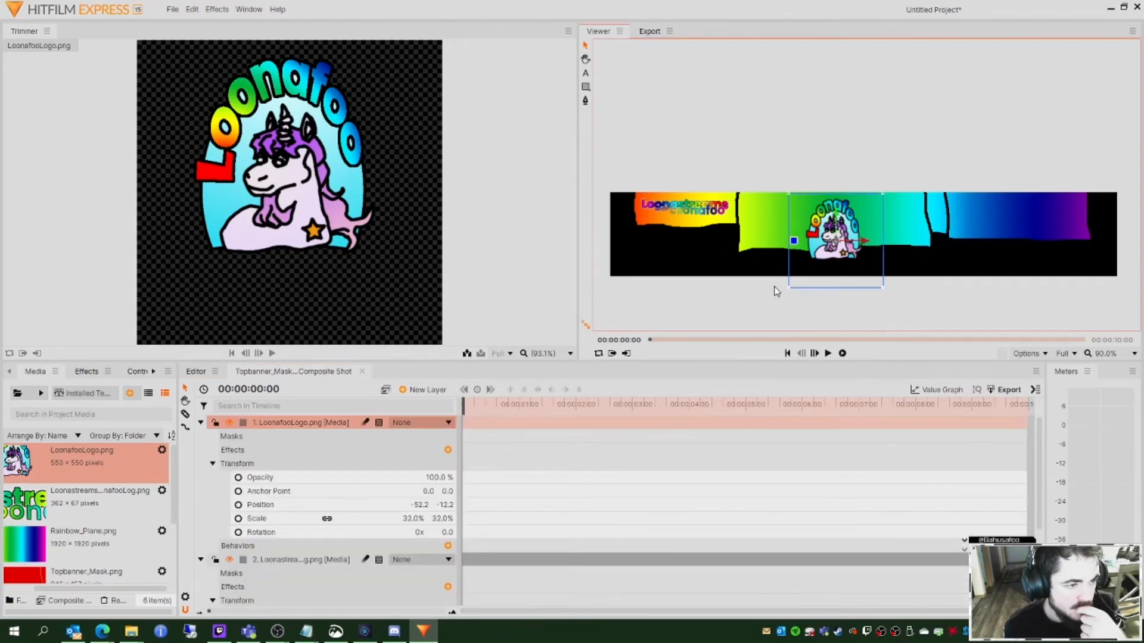
{"action": "key", "text": "Delete"}
Step: Move the Loonastreams wordmark into the middle green section, scale it to 88% and center it there at about -55.5, 27.7
{"action": "left_click", "coordinate": [680, 212]}
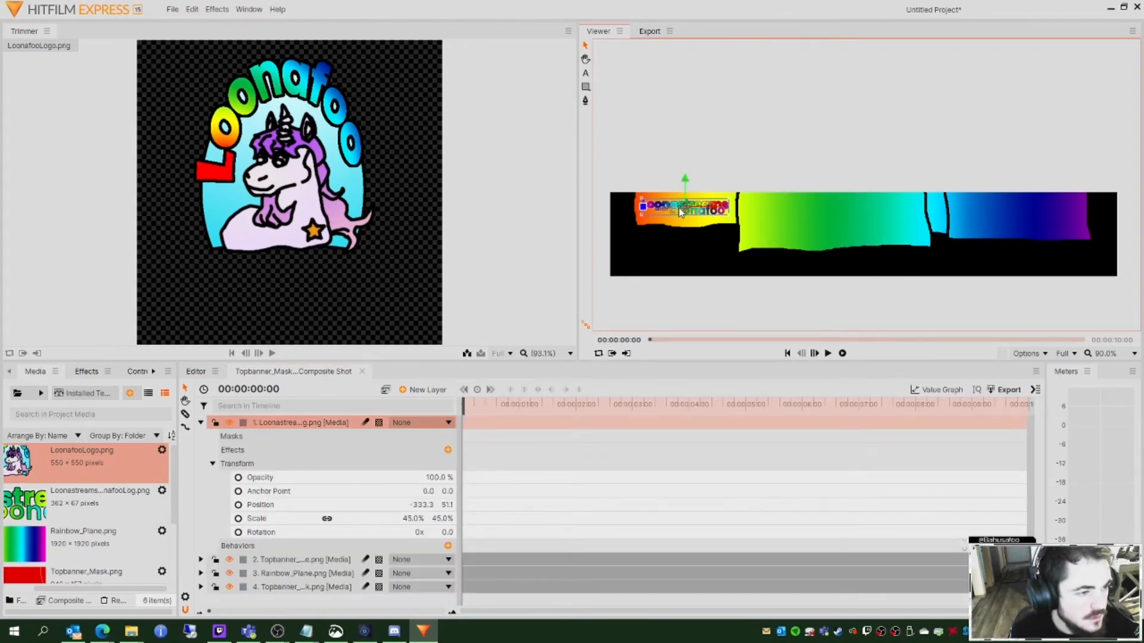
{"action": "left_click_drag", "start_coordinate": [678, 211], "coordinate": [825, 220]}
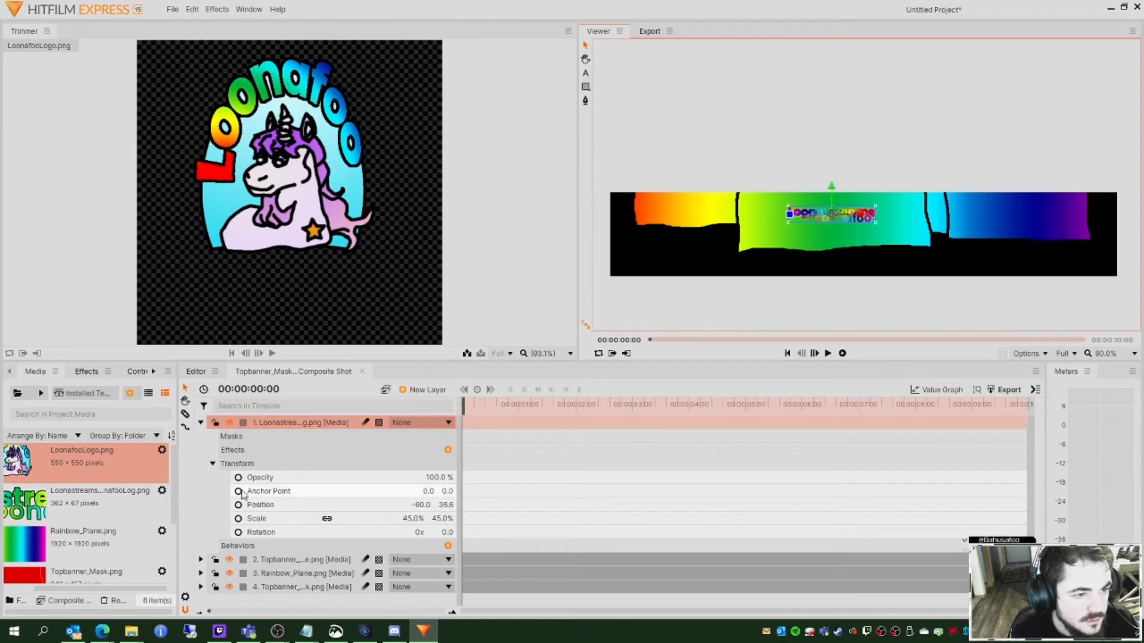
{"action": "left_click_drag", "start_coordinate": [405, 519], "coordinate": [431, 520]}
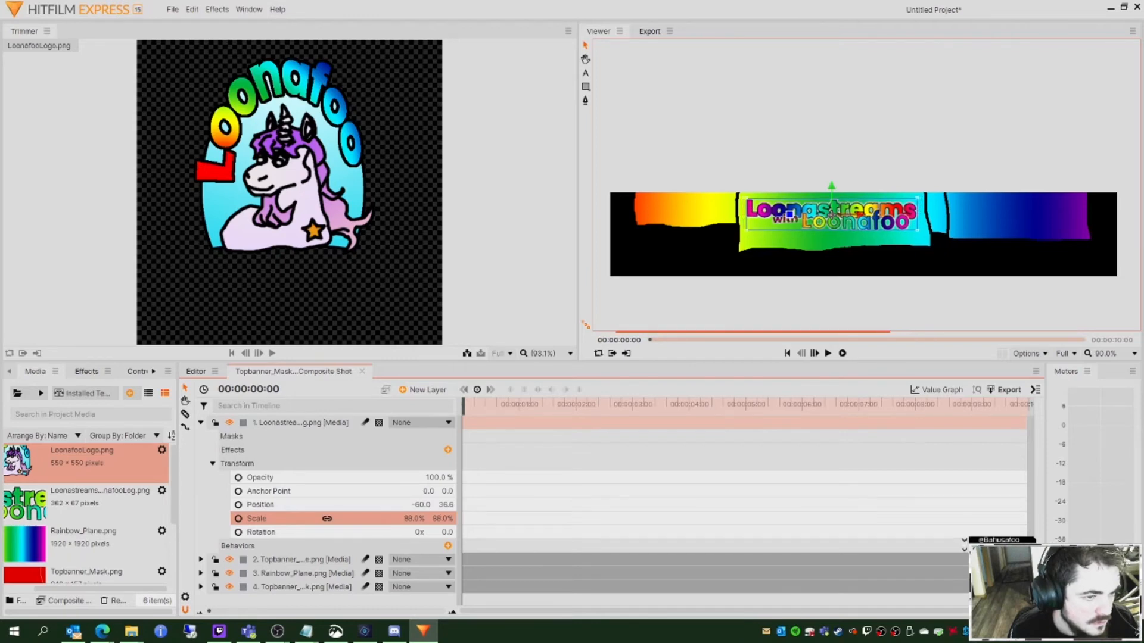
{"action": "left_click_drag", "start_coordinate": [798, 213], "coordinate": [799, 216]}
{"action": "left_click_drag", "start_coordinate": [825, 223], "coordinate": [815, 236]}
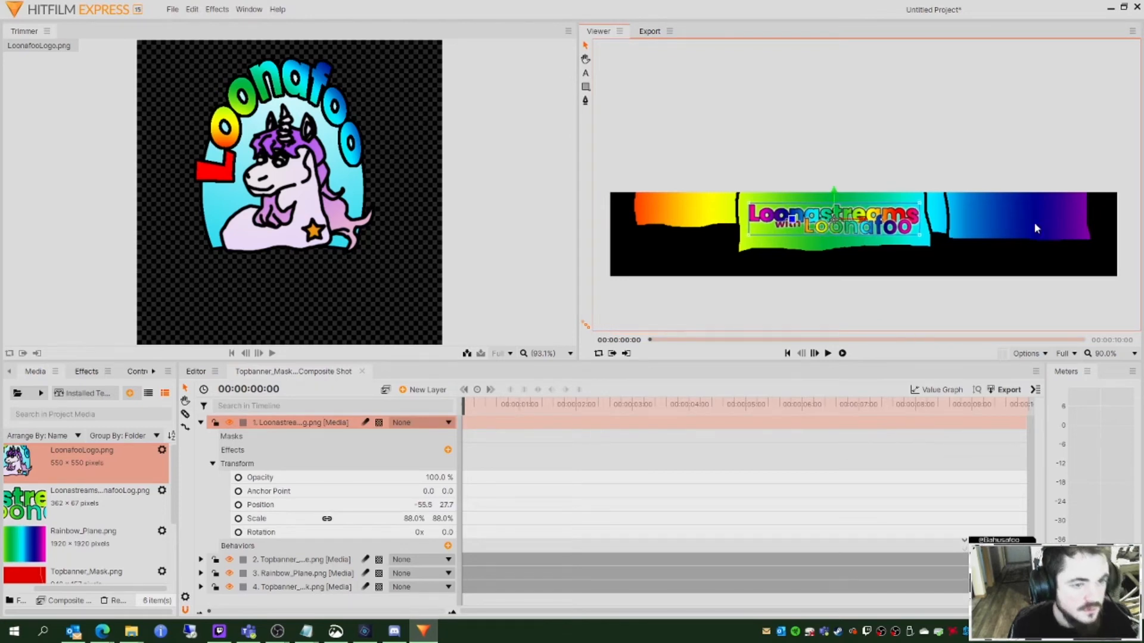
{"action": "left_click", "coordinate": [1014, 232]}
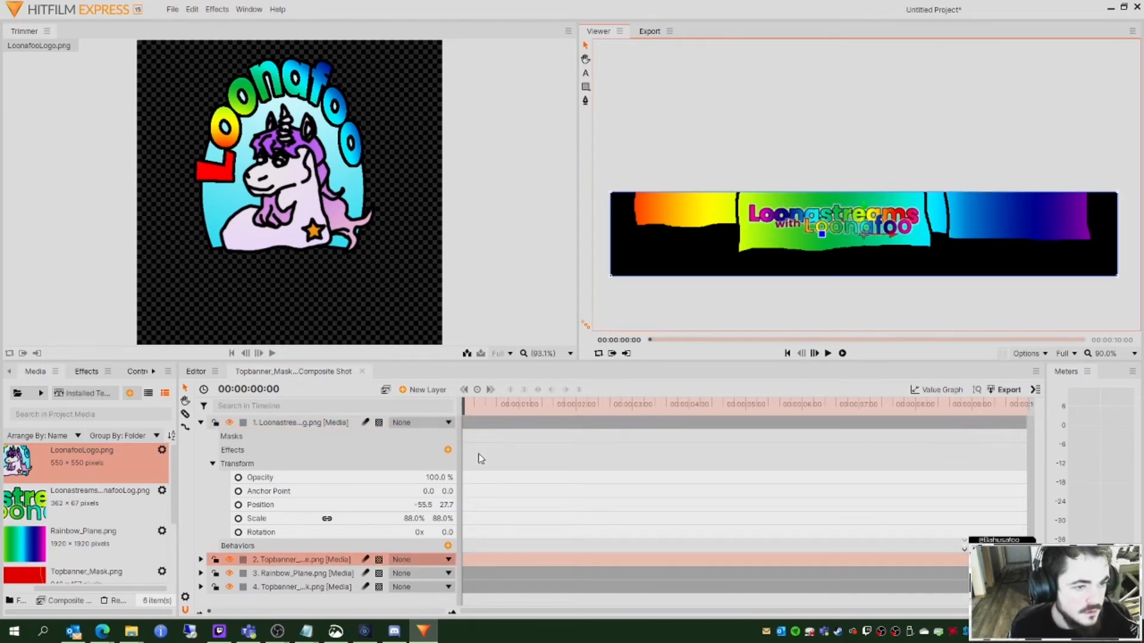
{"action": "left_click", "coordinate": [41, 393]}
{"action": "left_click", "coordinate": [529, 626]}
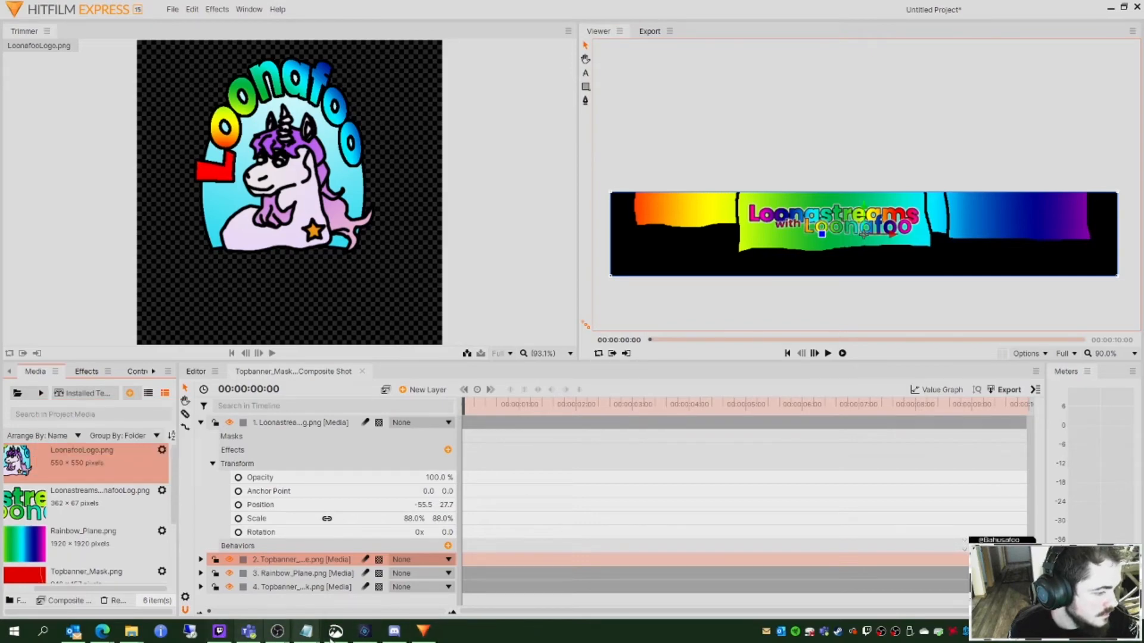
Step: Switch to Photoshop Elements and add a new Normal layer named Layer 3 above the banner outline layer
{"action": "left_click", "coordinate": [364, 631]}
{"action": "left_click", "coordinate": [38, 10]}
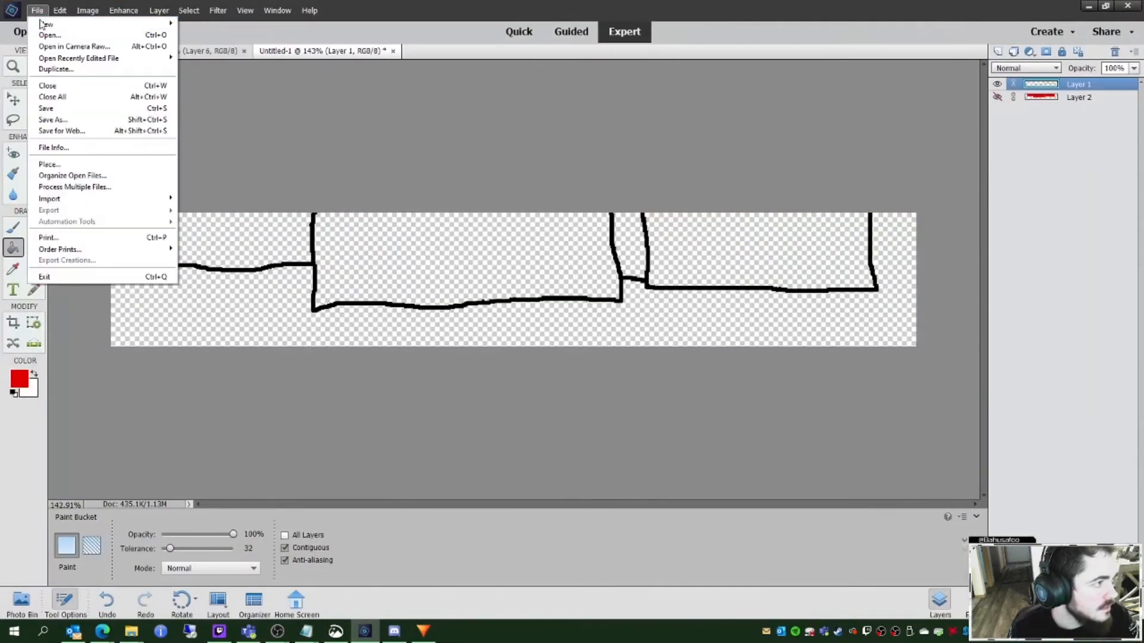
{"action": "left_click", "coordinate": [493, 375]}
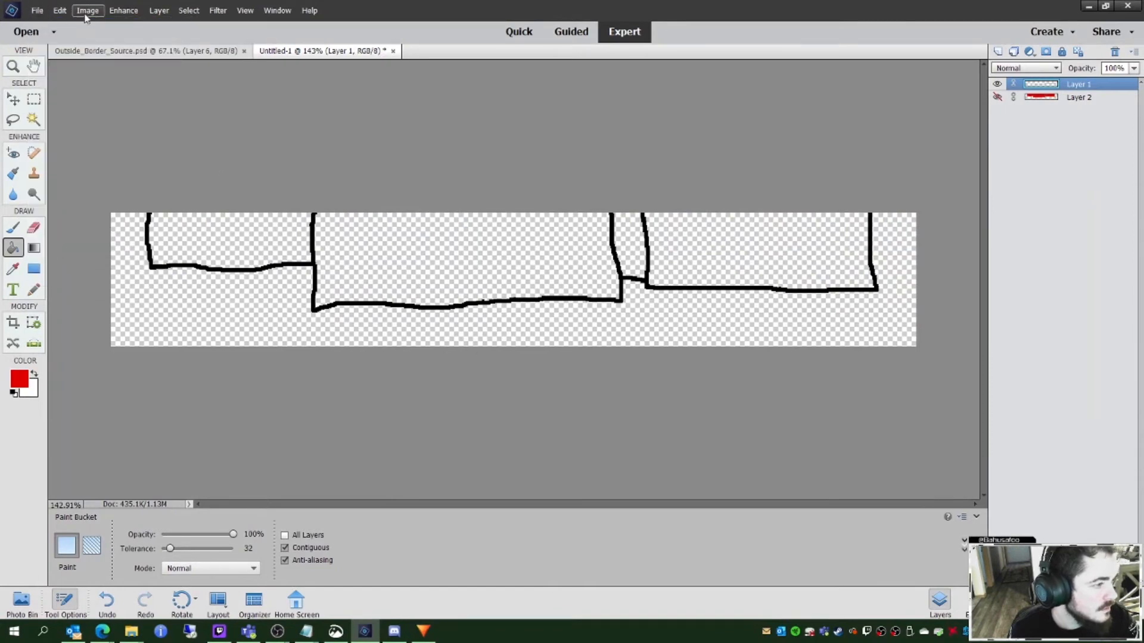
{"action": "left_click", "coordinate": [160, 11]}
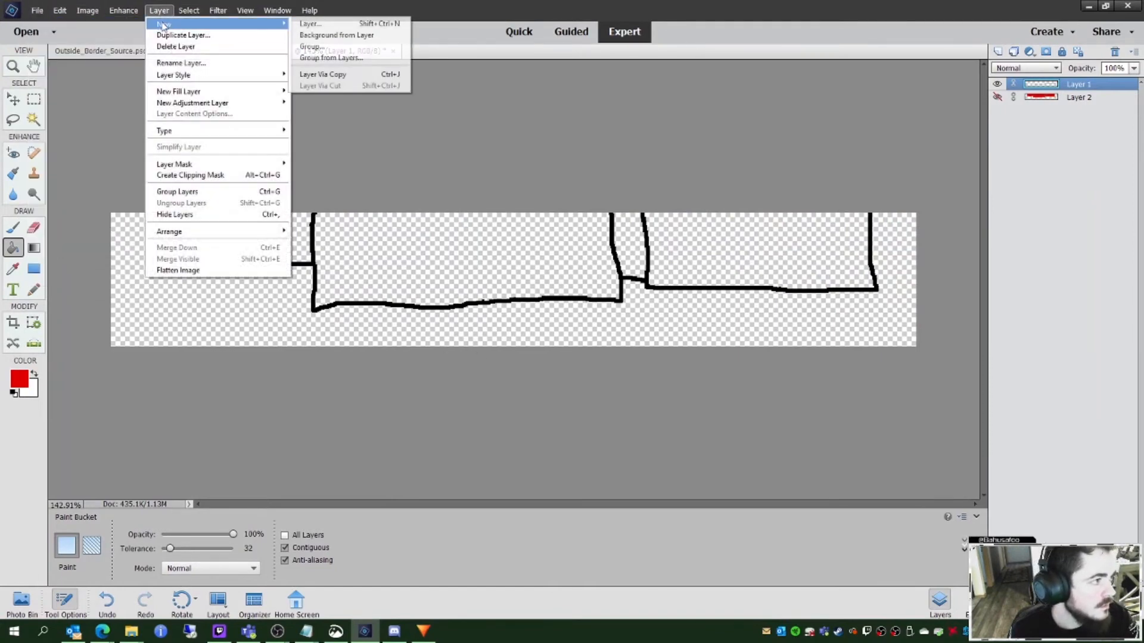
{"action": "mouse_move", "coordinate": [271, 27]}
{"action": "left_click", "coordinate": [310, 24]}
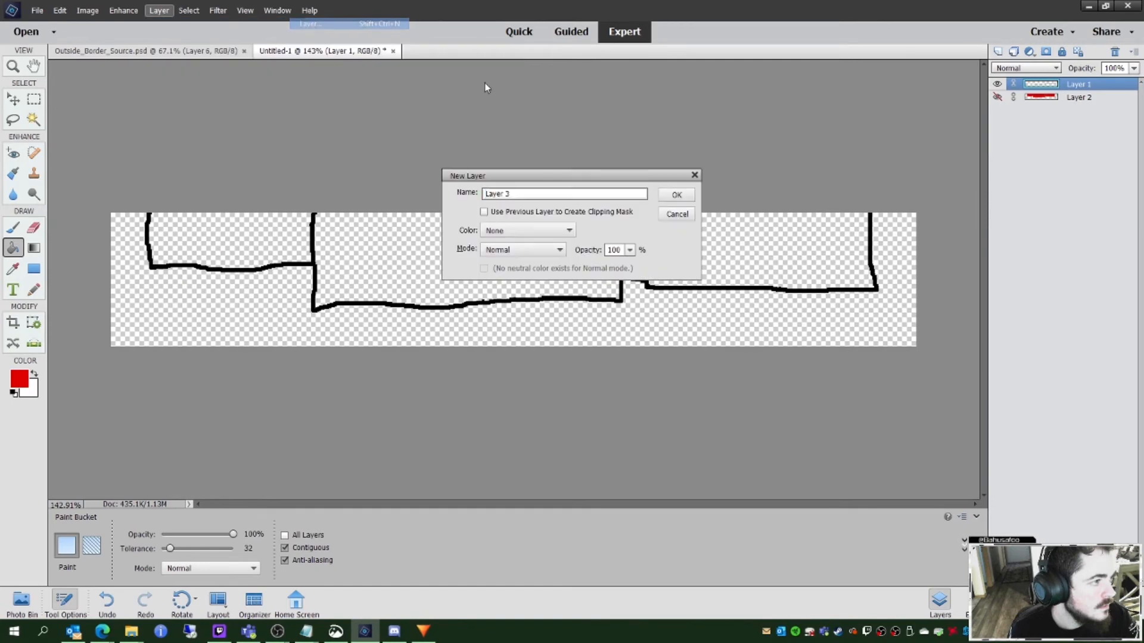
{"action": "left_click", "coordinate": [677, 195]}
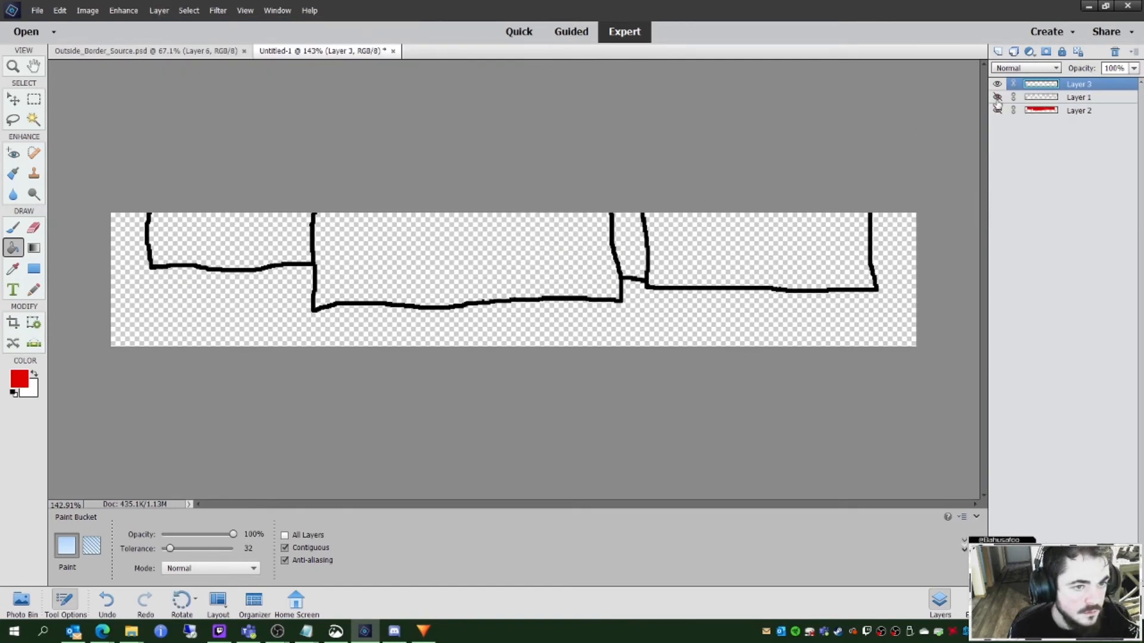
Step: Draw a closed black cloud outline with the 5 px Pencil on Layer 3, filling the banner's rightmost section
{"action": "left_click", "coordinate": [996, 98]}
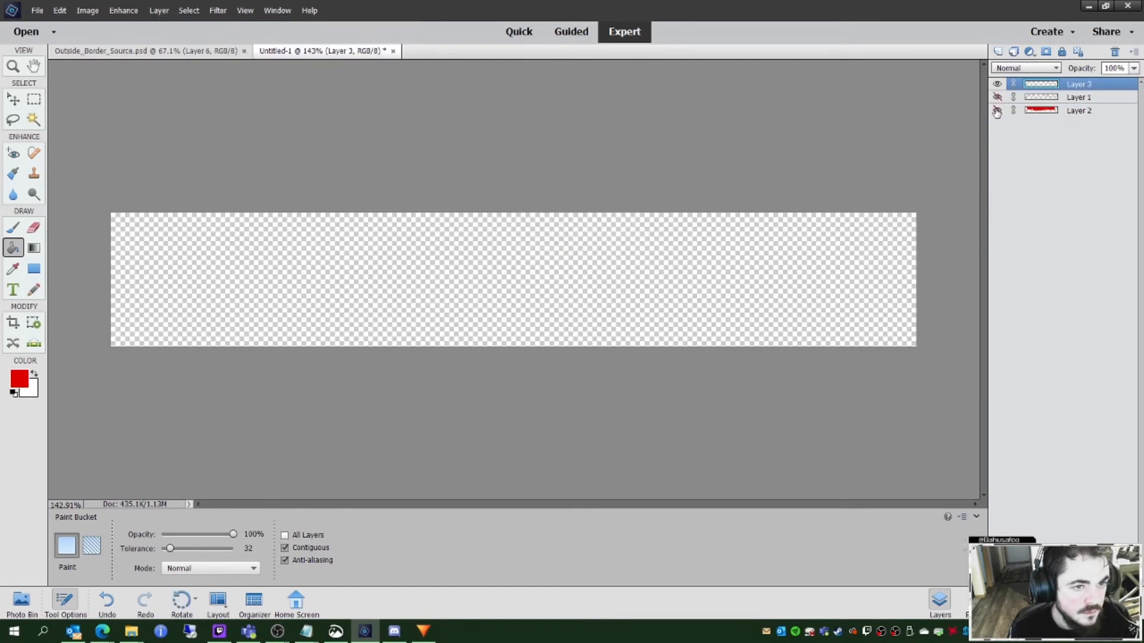
{"action": "left_click", "coordinate": [31, 293]}
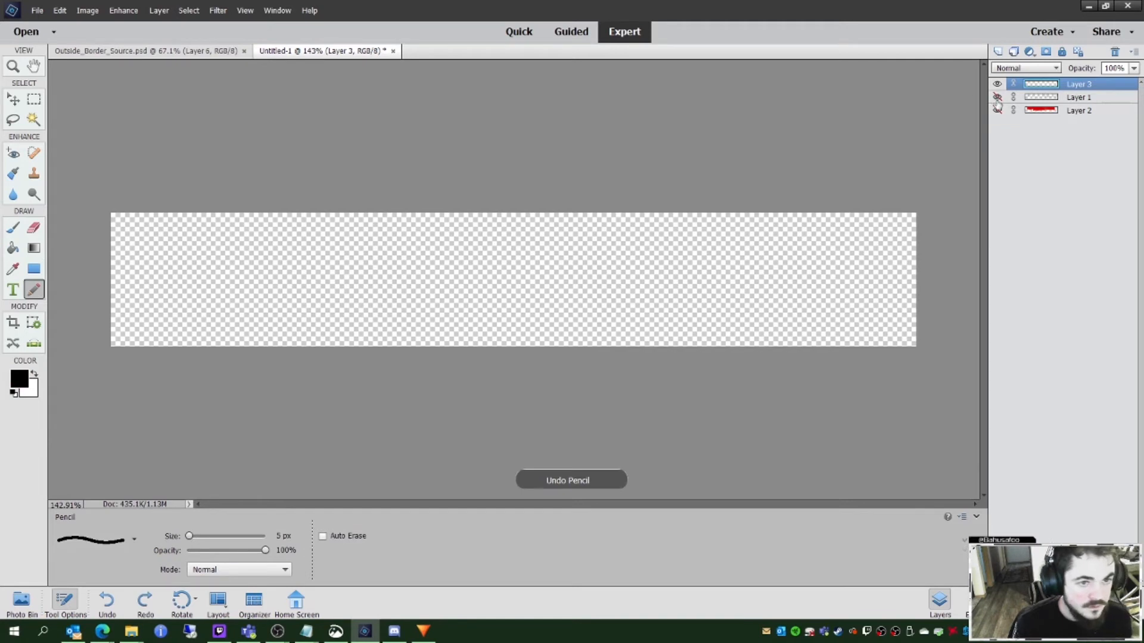
{"action": "left_click", "coordinate": [996, 97]}
{"action": "scroll", "coordinate": [804, 218], "scroll_direction": "up", "scroll_amount": 1}
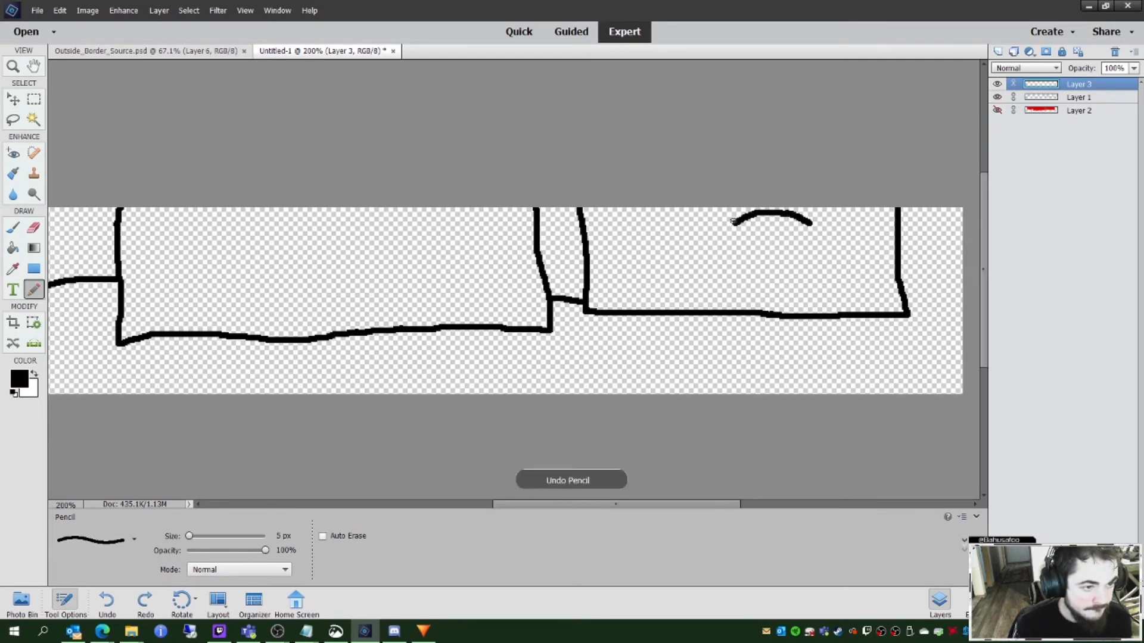
{"action": "left_click_drag", "start_coordinate": [709, 211], "coordinate": [660, 220]}
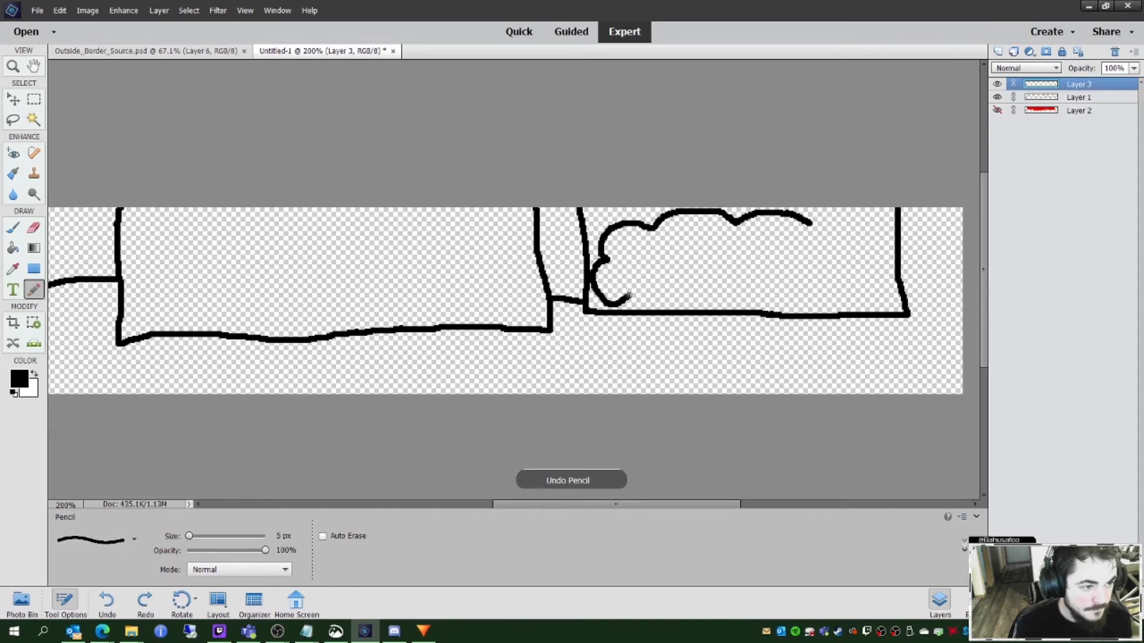
{"action": "mouse_move", "coordinate": [635, 309]}
{"action": "left_mouse_down"}
{"action": "mouse_move", "coordinate": [698, 303]}
{"action": "mouse_move", "coordinate": [716, 319]}
{"action": "mouse_move", "coordinate": [759, 320]}
{"action": "mouse_move", "coordinate": [780, 302]}
{"action": "mouse_move", "coordinate": [824, 315]}
{"action": "left_mouse_up"}
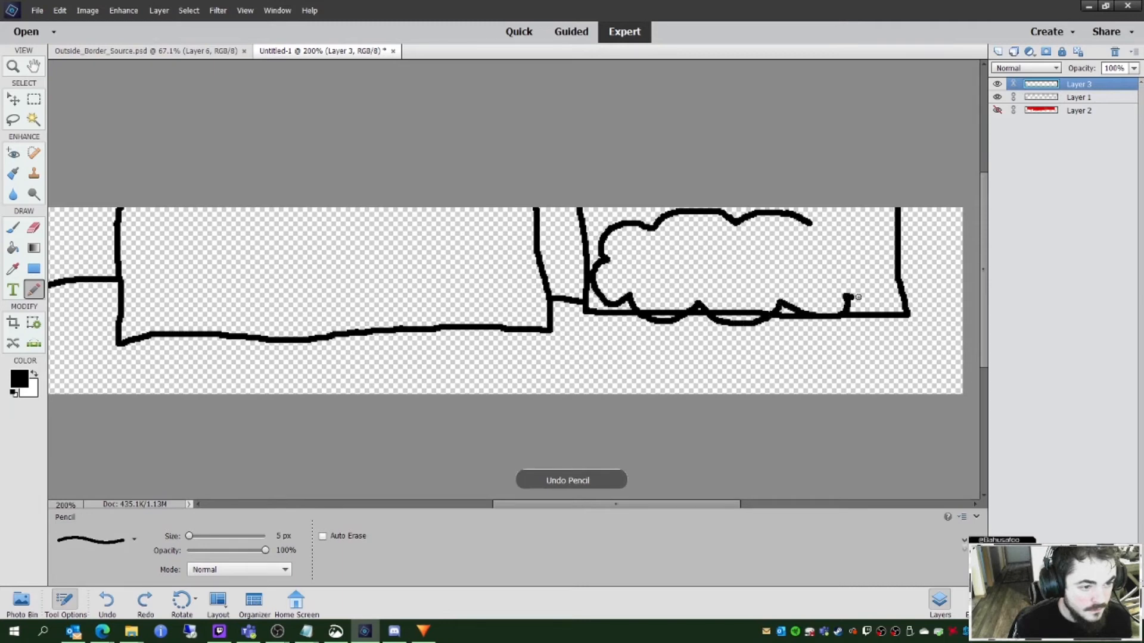
{"action": "mouse_move", "coordinate": [883, 274]}
{"action": "left_mouse_down"}
{"action": "mouse_move", "coordinate": [850, 262]}
{"action": "mouse_move", "coordinate": [879, 233]}
{"action": "mouse_move", "coordinate": [831, 215]}
{"action": "mouse_move", "coordinate": [813, 225]}
{"action": "left_mouse_up"}
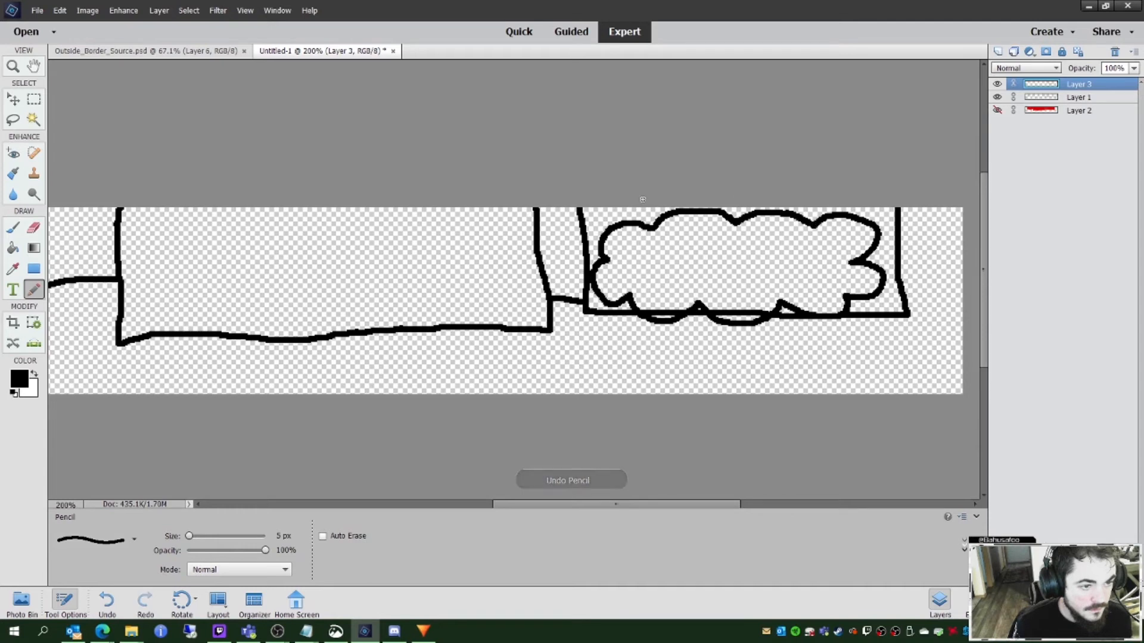
Step: Hide Layer 1 and crop the image to a rectangular selection drawn closely around the cloud outline
{"action": "left_click", "coordinate": [999, 97]}
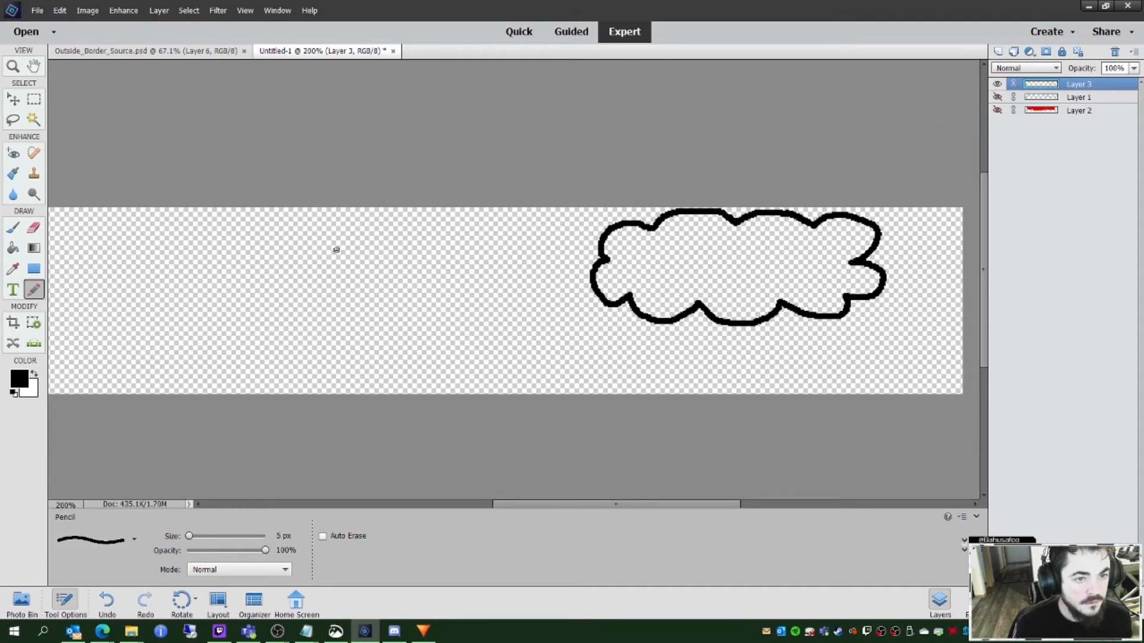
{"action": "left_click", "coordinate": [34, 120]}
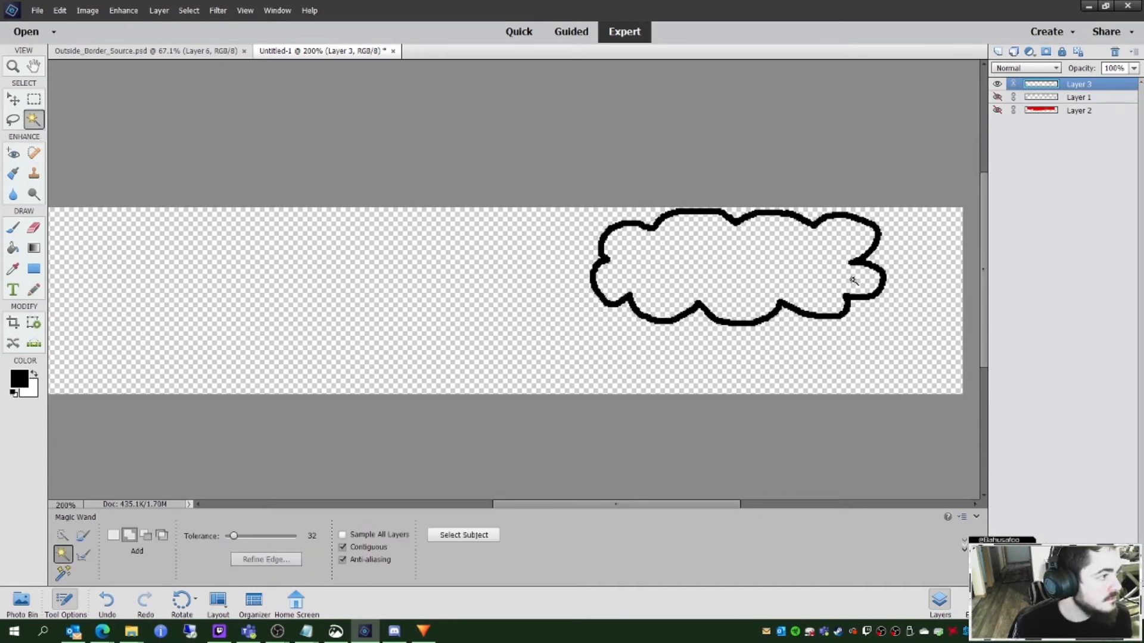
{"action": "left_click", "coordinate": [38, 101]}
{"action": "left_click_drag", "start_coordinate": [576, 338], "coordinate": [897, 179]}
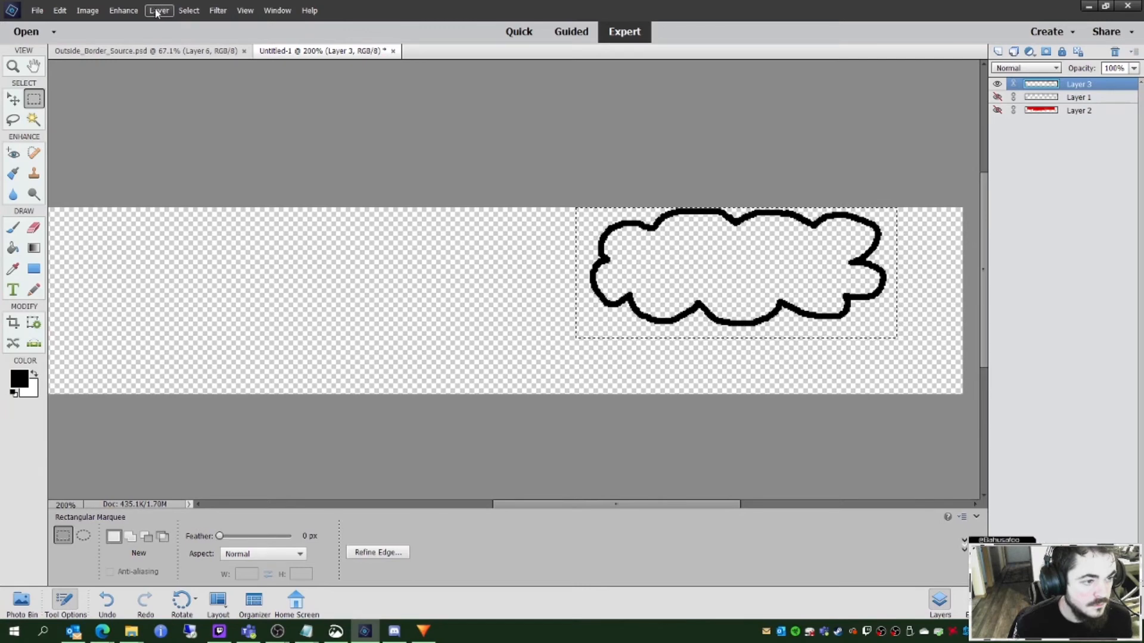
{"action": "left_click", "coordinate": [88, 10]}
{"action": "left_click", "coordinate": [114, 48]}
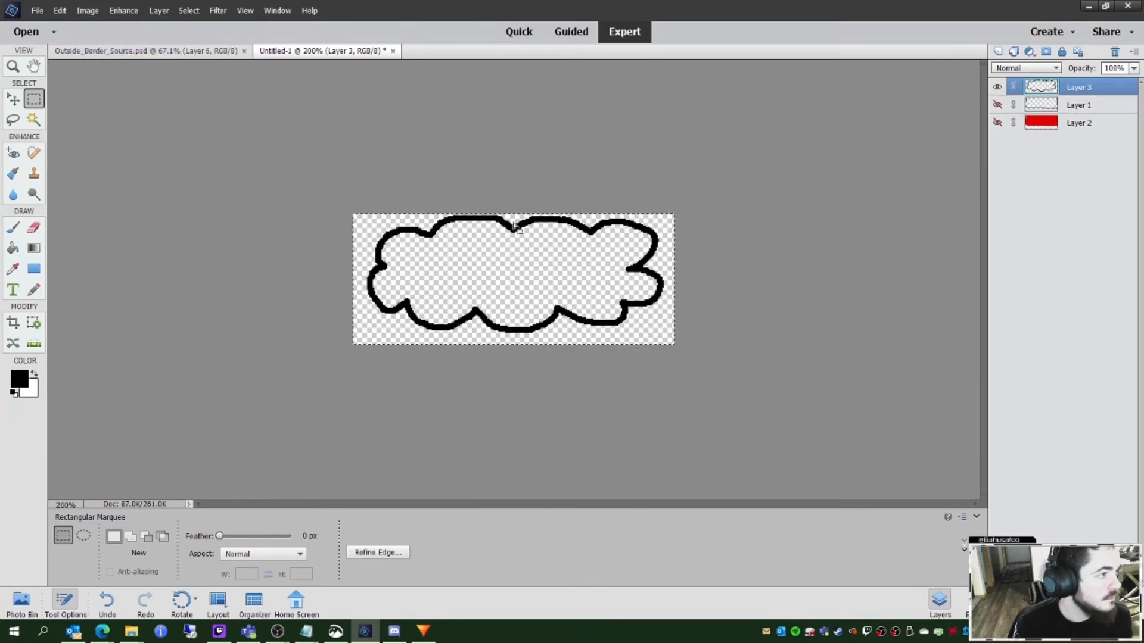
Step: Make white the Paint Bucket's foreground color and add a new Normal layer named Layer 4 above the cloud outline
{"action": "left_click", "coordinate": [13, 248]}
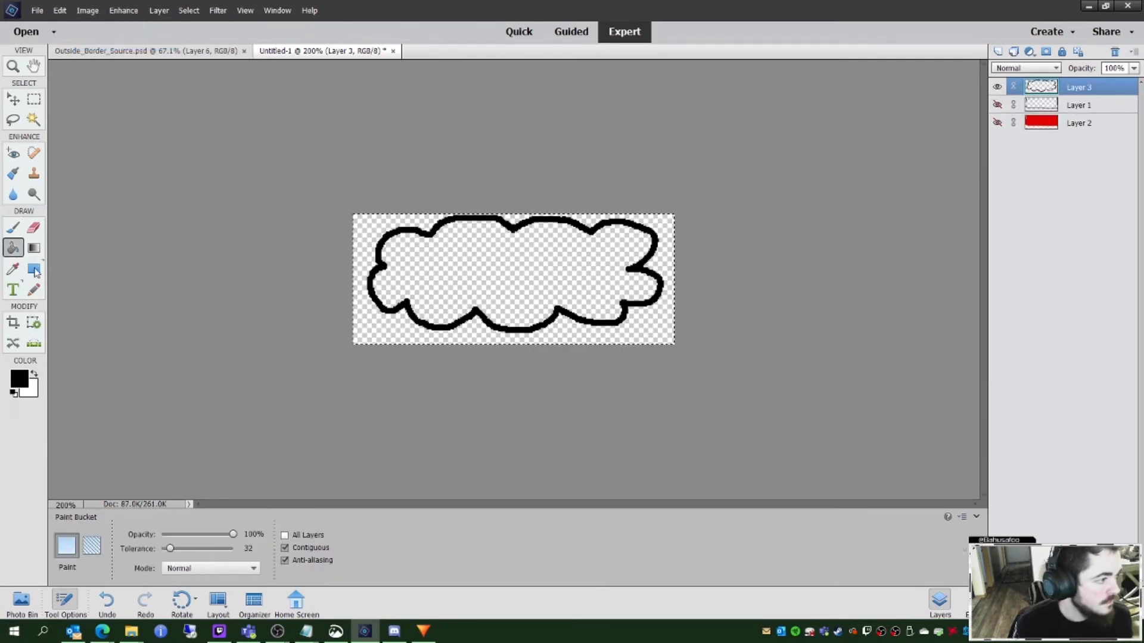
{"action": "key", "text": "x"}
{"action": "left_click", "coordinate": [159, 10]}
{"action": "mouse_move", "coordinate": [166, 21]}
{"action": "left_click", "coordinate": [319, 21]}
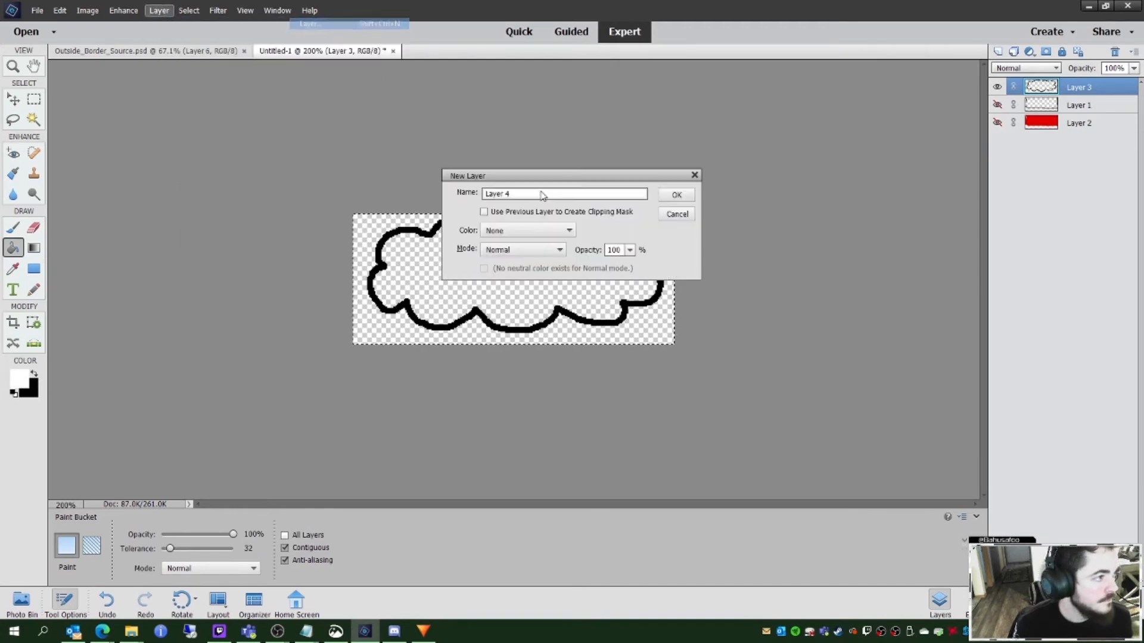
{"action": "left_click", "coordinate": [677, 195]}
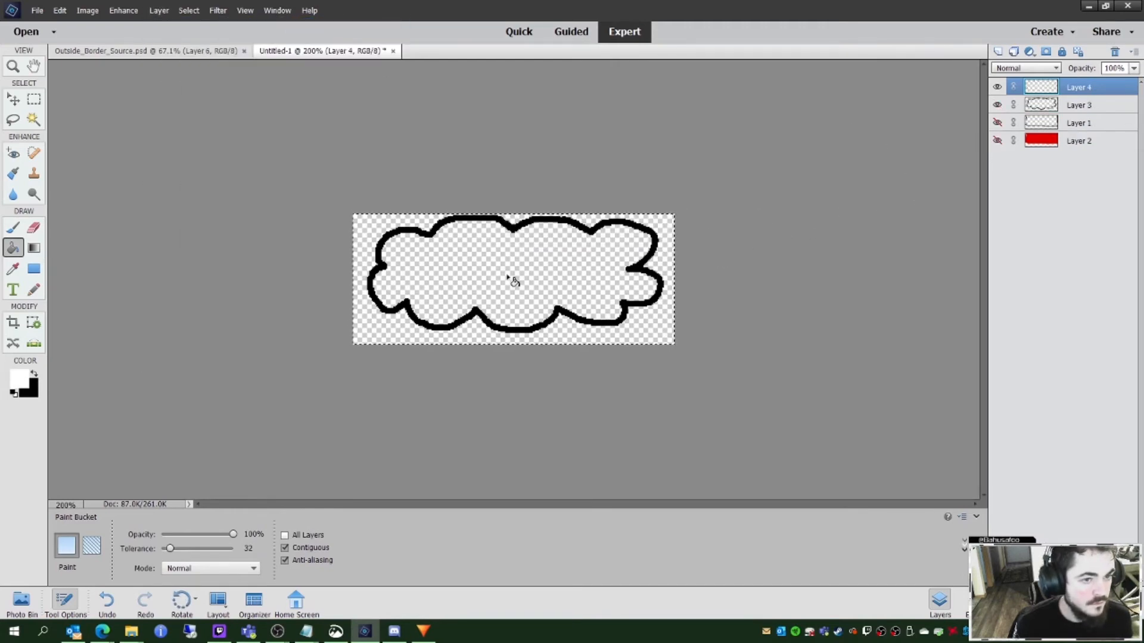
Step: Clear the canvas selection, select the cloud's interior with the Magic Wand and expand that selection slightly under the outline
{"action": "left_click", "coordinate": [582, 296]}
{"action": "key", "text": "ctrl+z"}
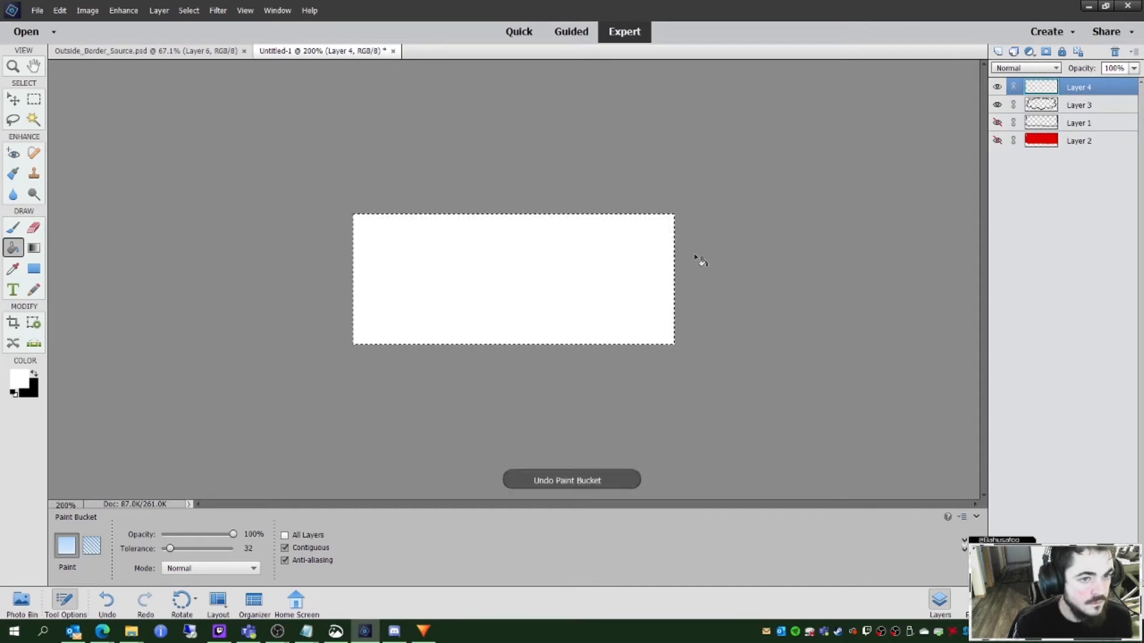
{"action": "key", "text": "ctrl+d"}
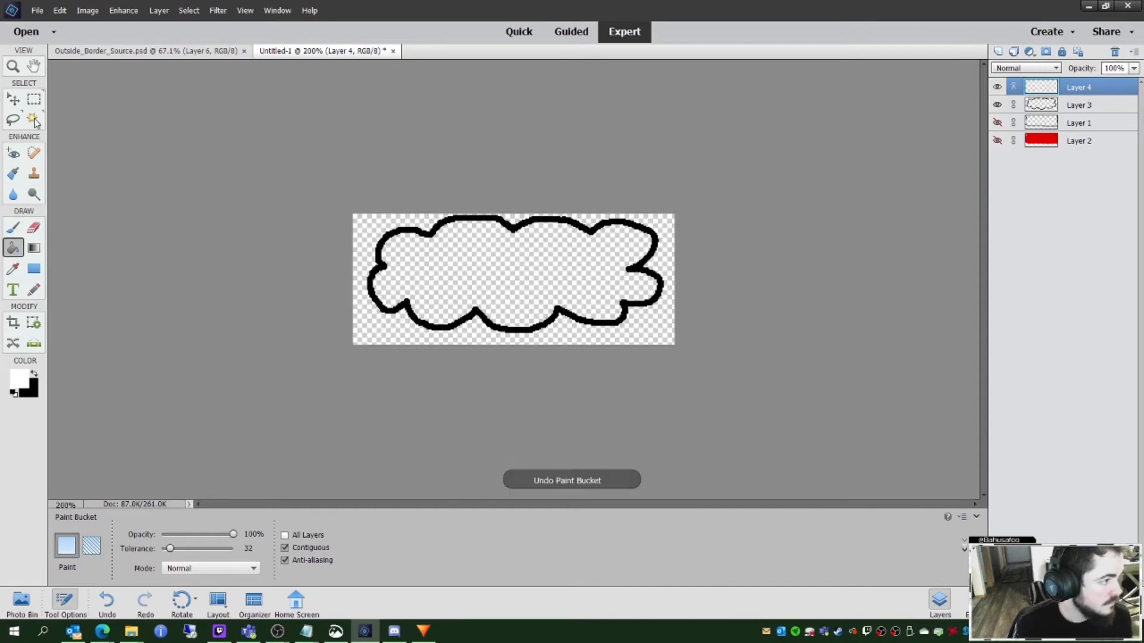
{"action": "left_click", "coordinate": [34, 120]}
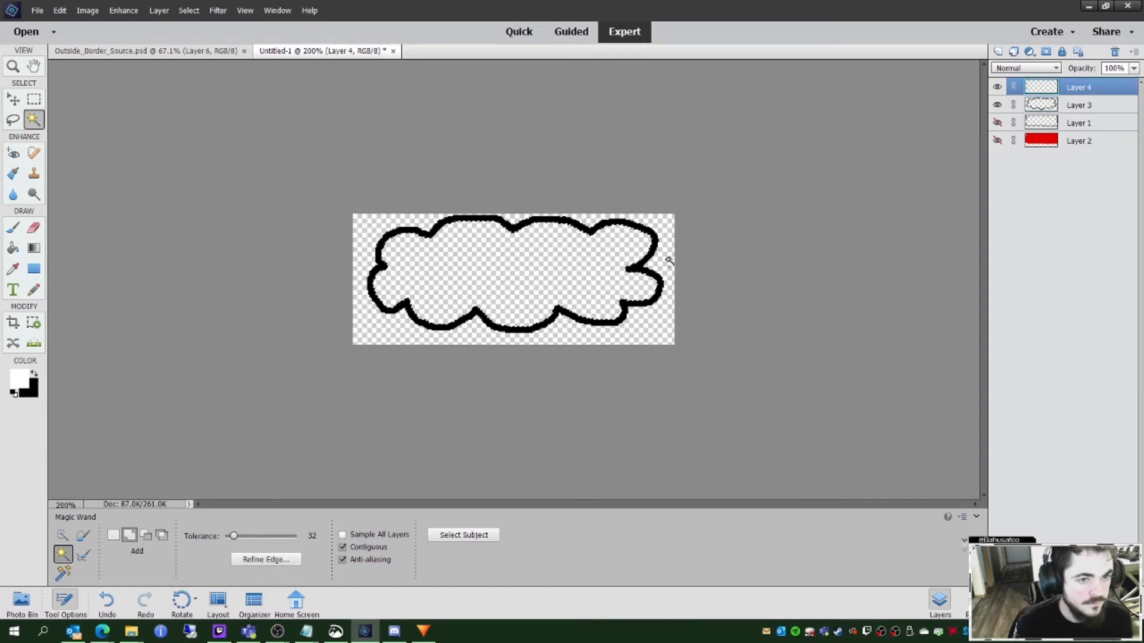
{"action": "left_click", "coordinate": [189, 10]}
{"action": "mouse_move", "coordinate": [250, 136]}
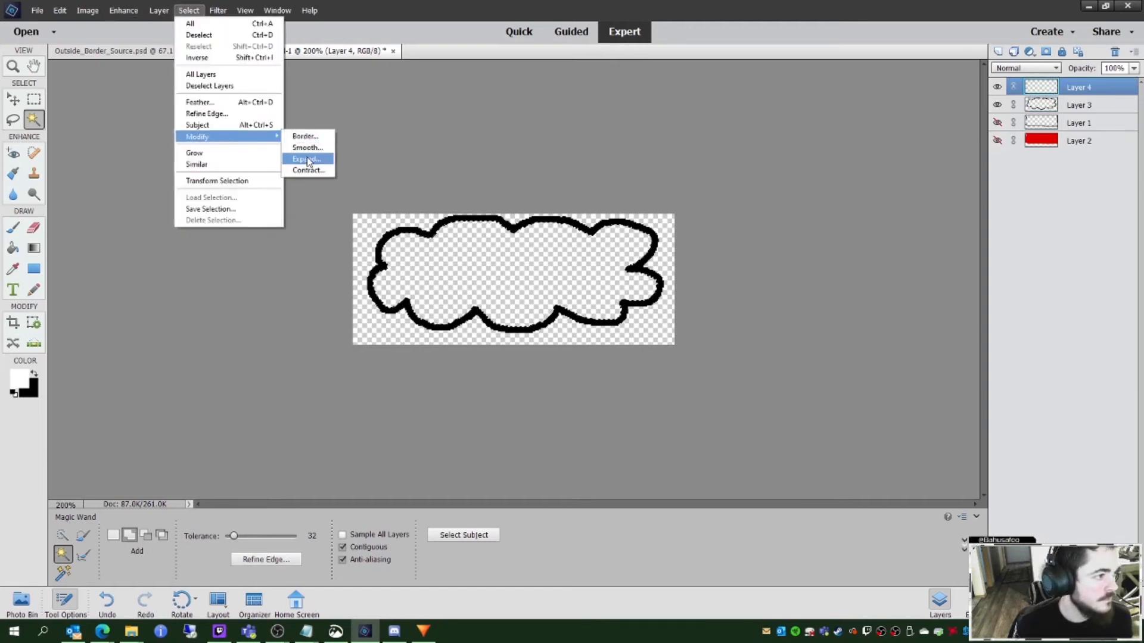
{"action": "left_click", "coordinate": [307, 160]}
{"action": "left_click", "coordinate": [652, 207]}
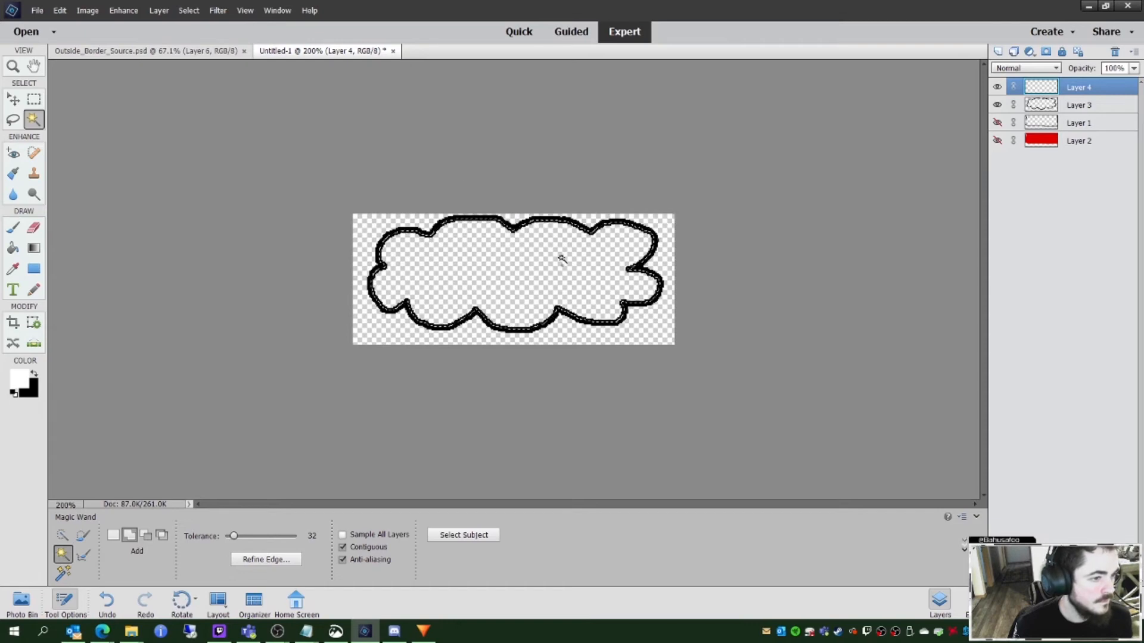
Step: Fill the selected cloud interior with white on Layer 4 and move that layer below Layer 3
{"action": "left_click", "coordinate": [12, 247]}
{"action": "left_click", "coordinate": [396, 256]}
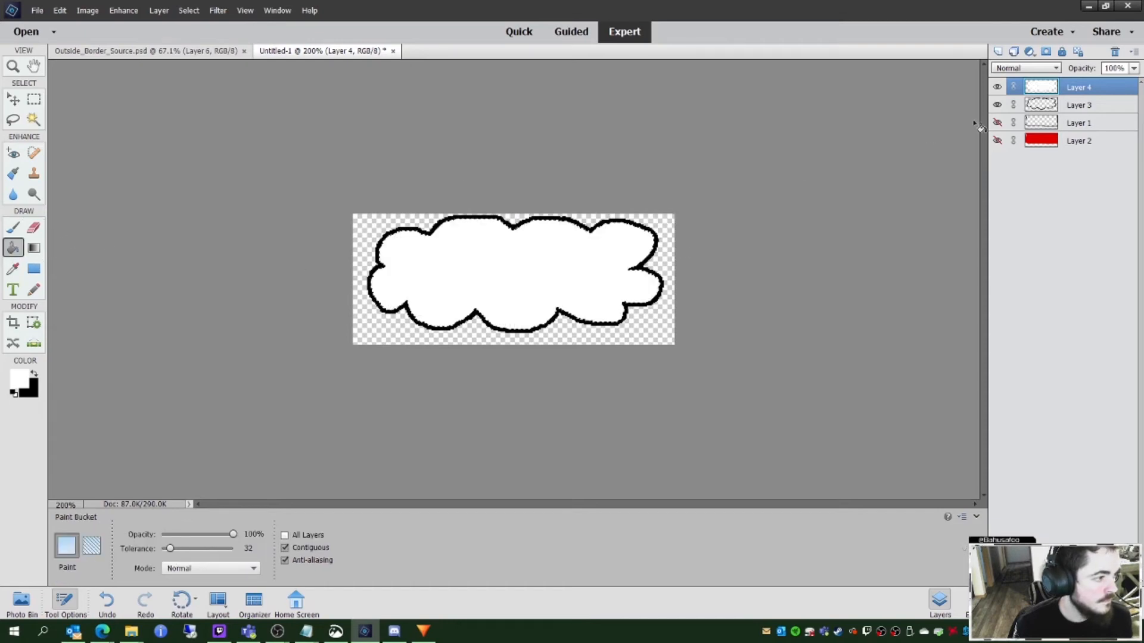
{"action": "left_click_drag", "start_coordinate": [1044, 89], "coordinate": [1061, 107]}
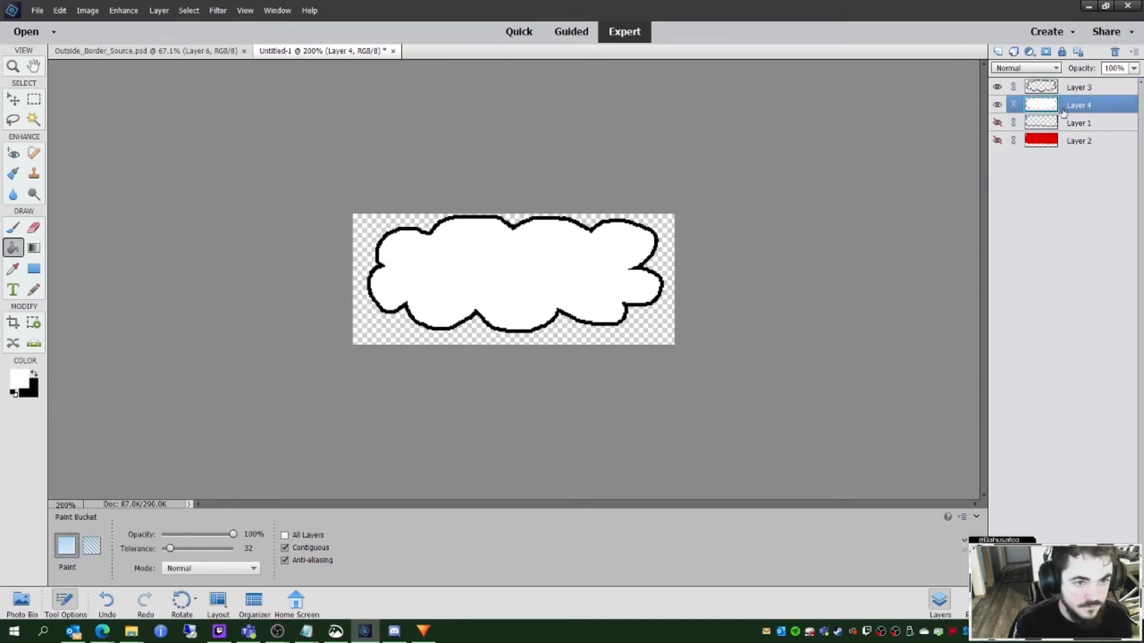
{"action": "left_click", "coordinate": [36, 11]}
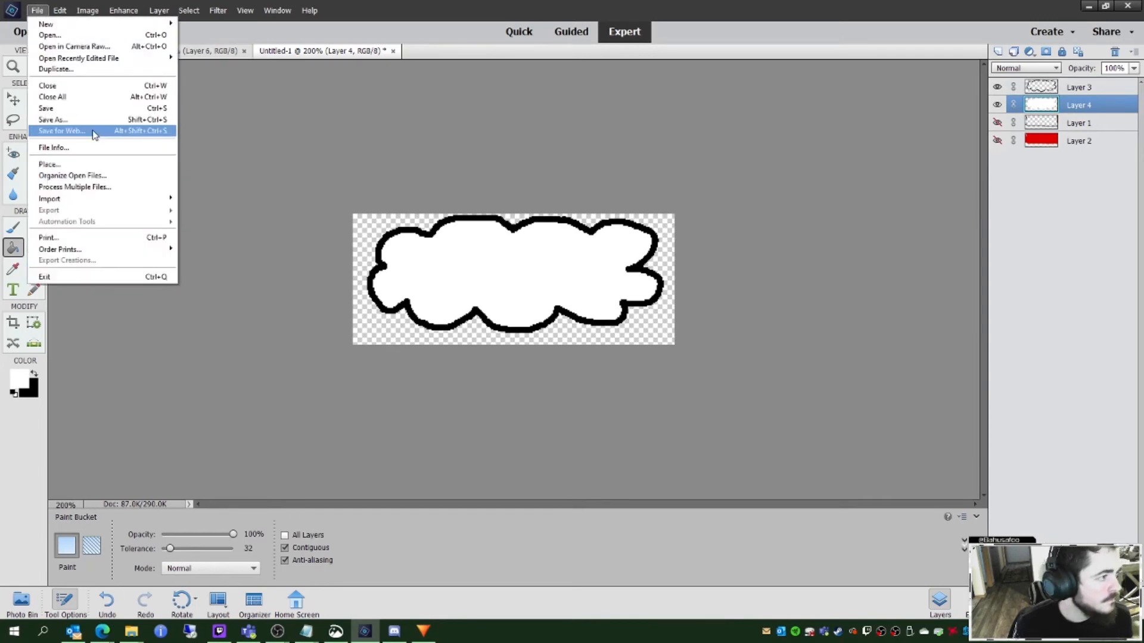
{"action": "left_click", "coordinate": [94, 132]}
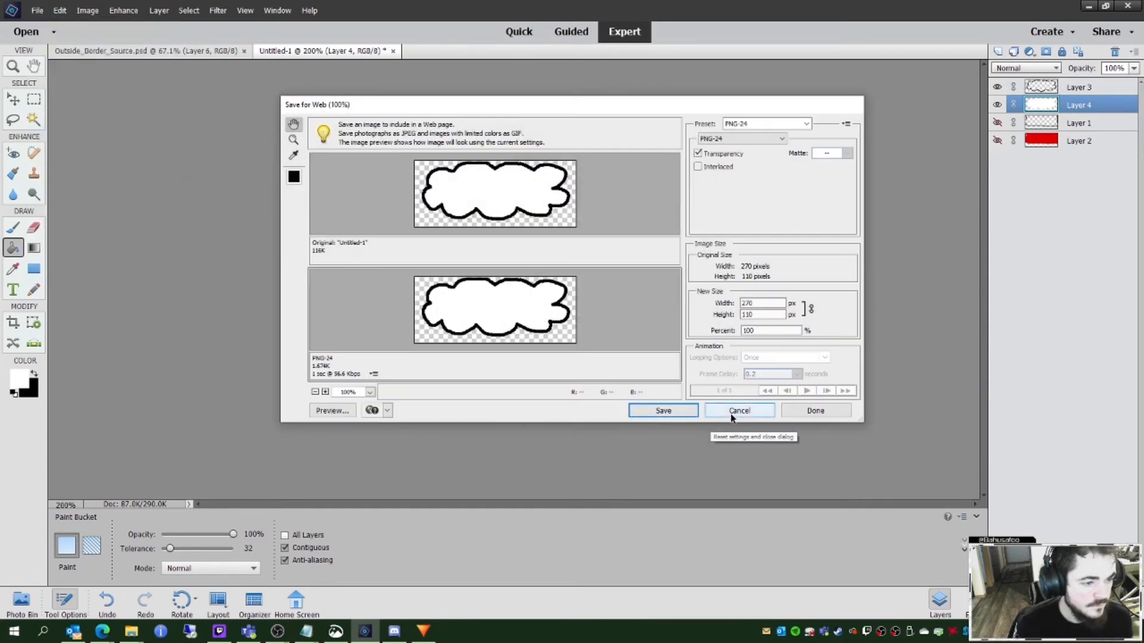
{"action": "left_click", "coordinate": [681, 410]}
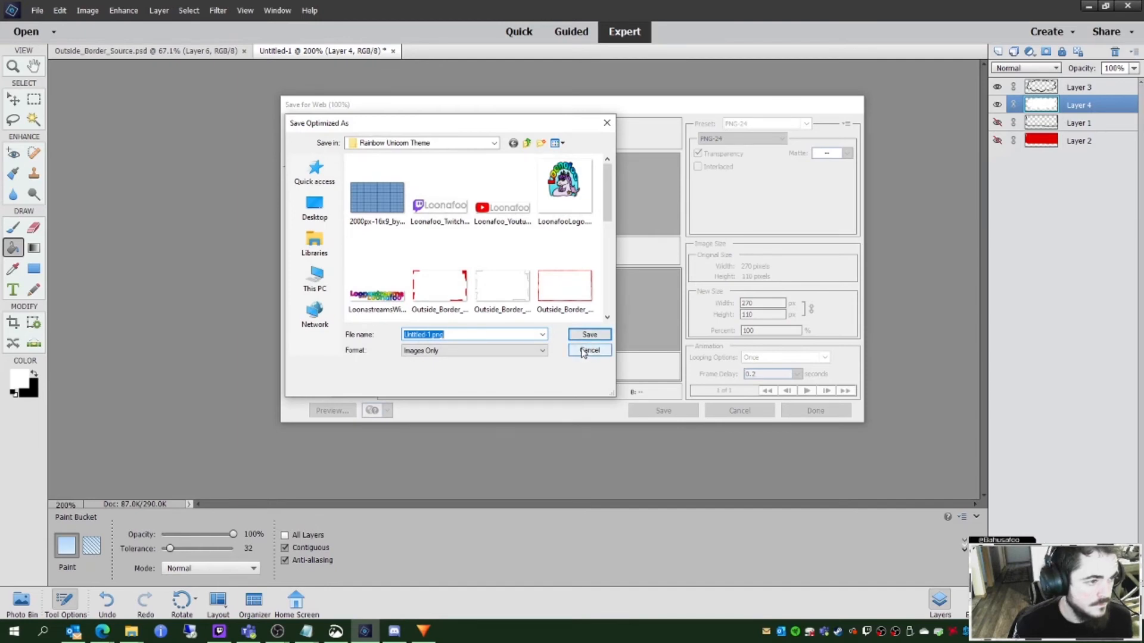
{"action": "left_click", "coordinate": [587, 352]}
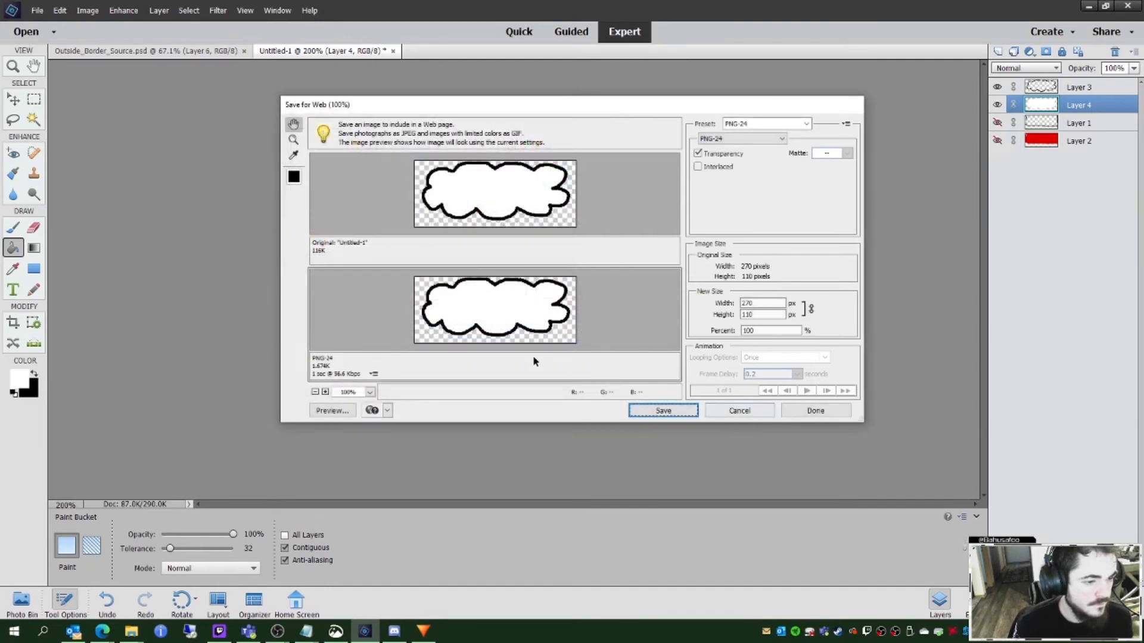
{"action": "left_click", "coordinate": [793, 413]}
Step: Set the foreground color to the very light grey f7f7f7 and refill the cloud interior on Layer 4 with it
{"action": "left_click", "coordinate": [21, 379]}
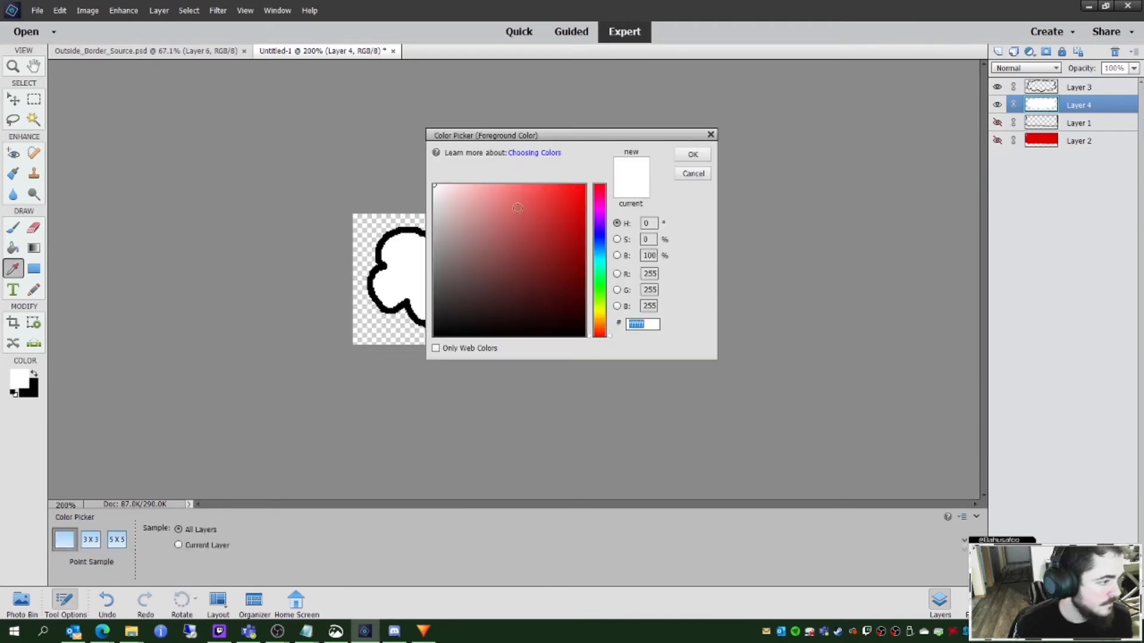
{"action": "left_click_drag", "start_coordinate": [444, 189], "coordinate": [421, 189]}
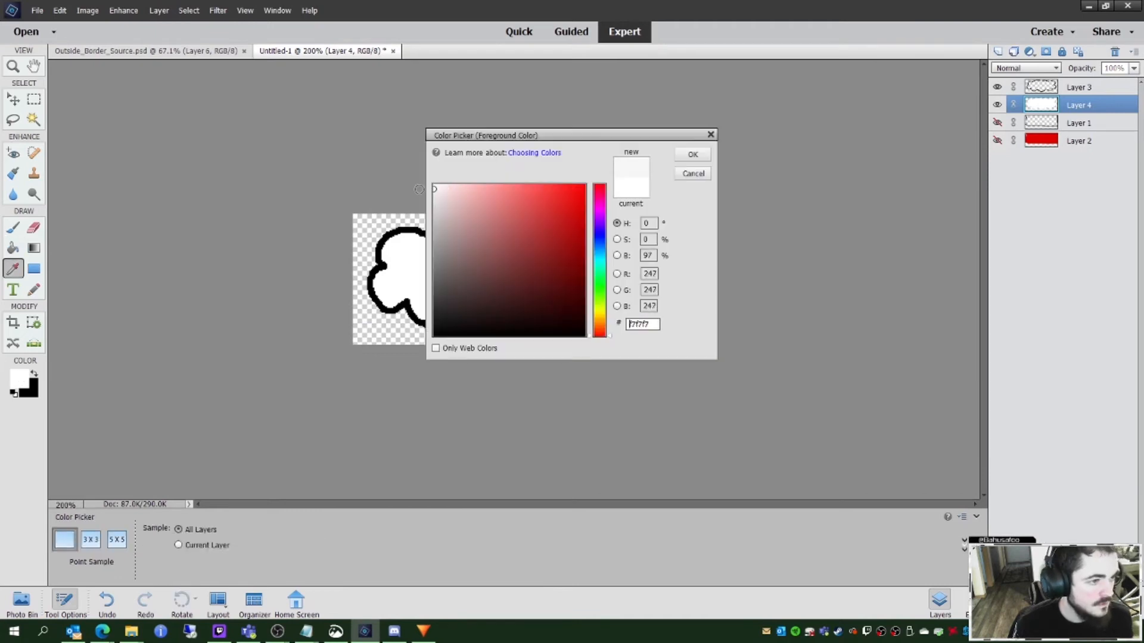
{"action": "left_click", "coordinate": [692, 154]}
{"action": "left_click", "coordinate": [635, 276]}
Step: Export the cloud for web as a transparent PNG-24 named Cloud in the Rainbow Unicorn Theme folder
{"action": "left_click", "coordinate": [37, 10]}
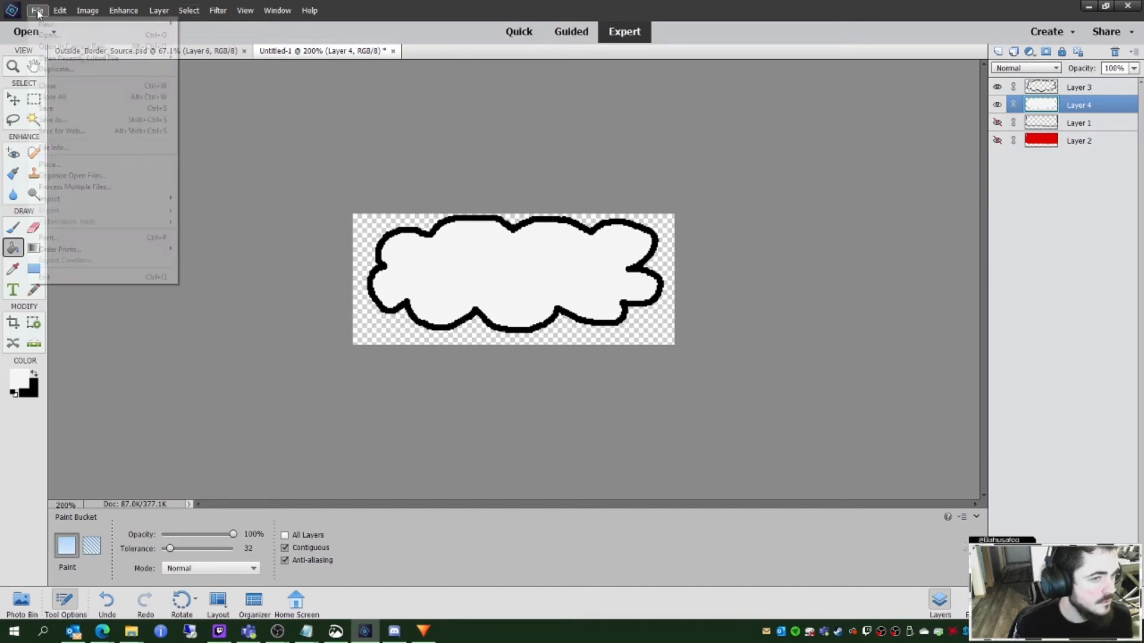
{"action": "left_click", "coordinate": [75, 130]}
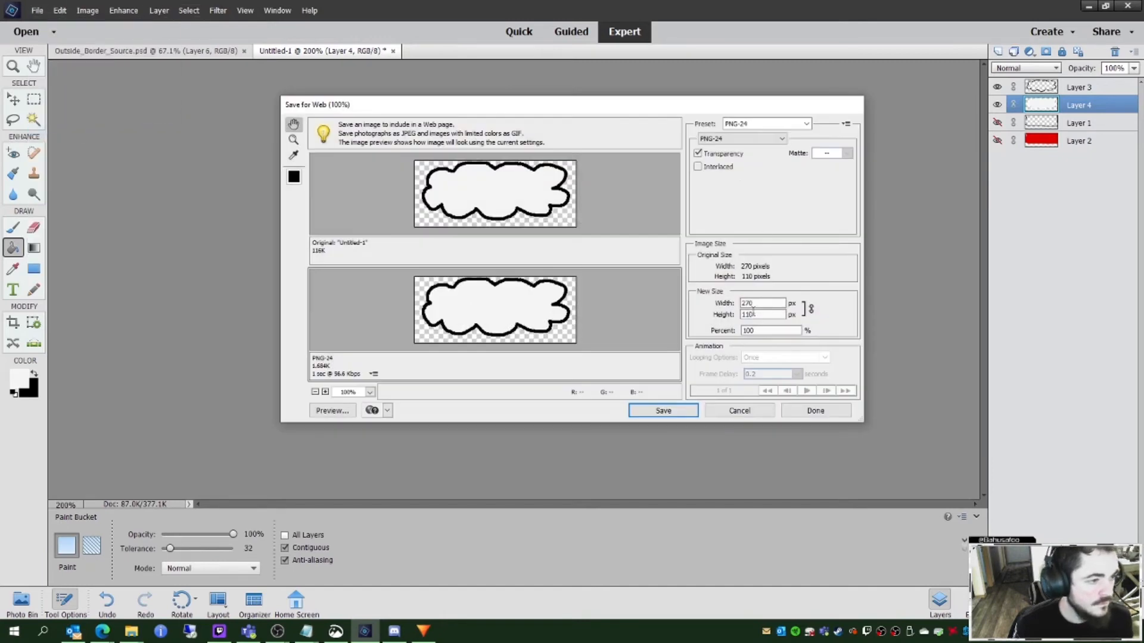
{"action": "left_click", "coordinate": [678, 413]}
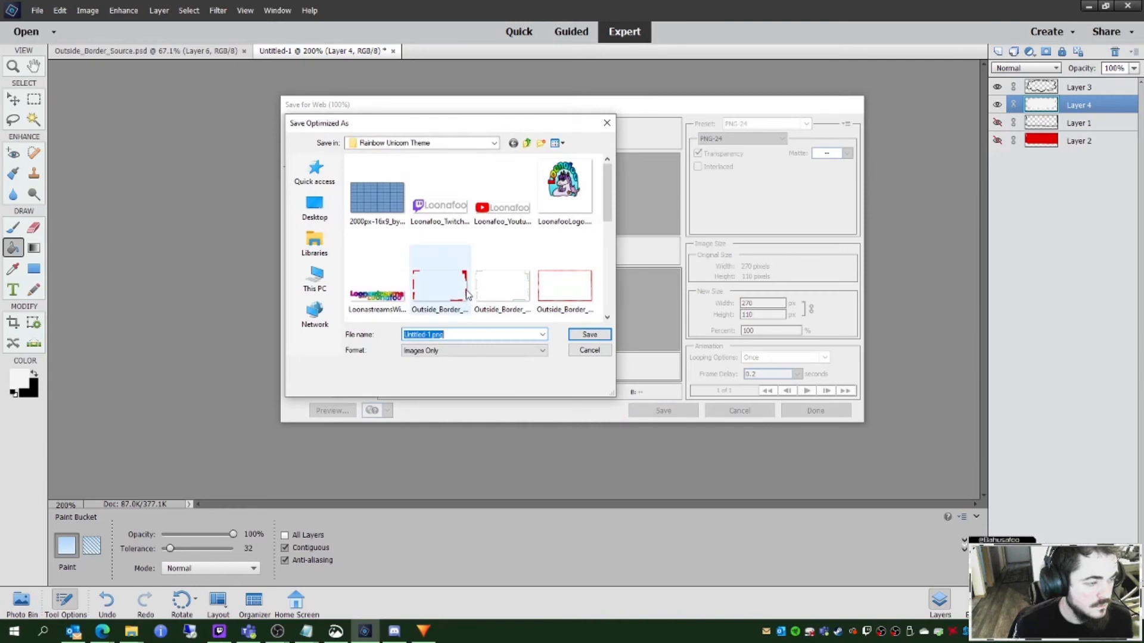
{"action": "type", "text": "Cir"}
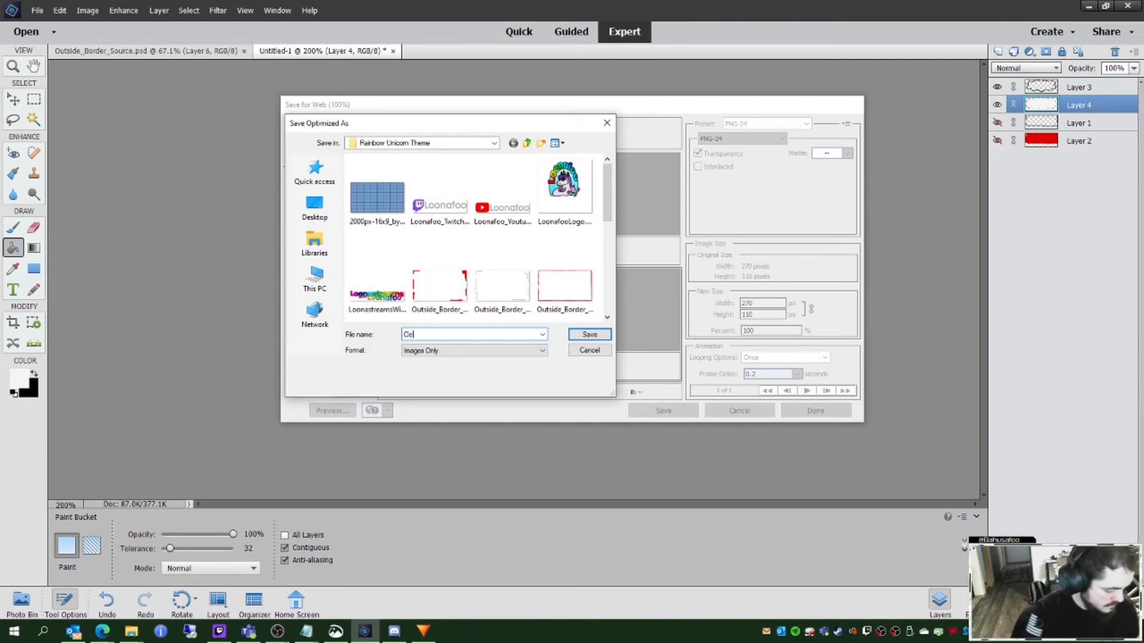
{"action": "type", "text": "ud"}
{"action": "key", "text": "Return"}
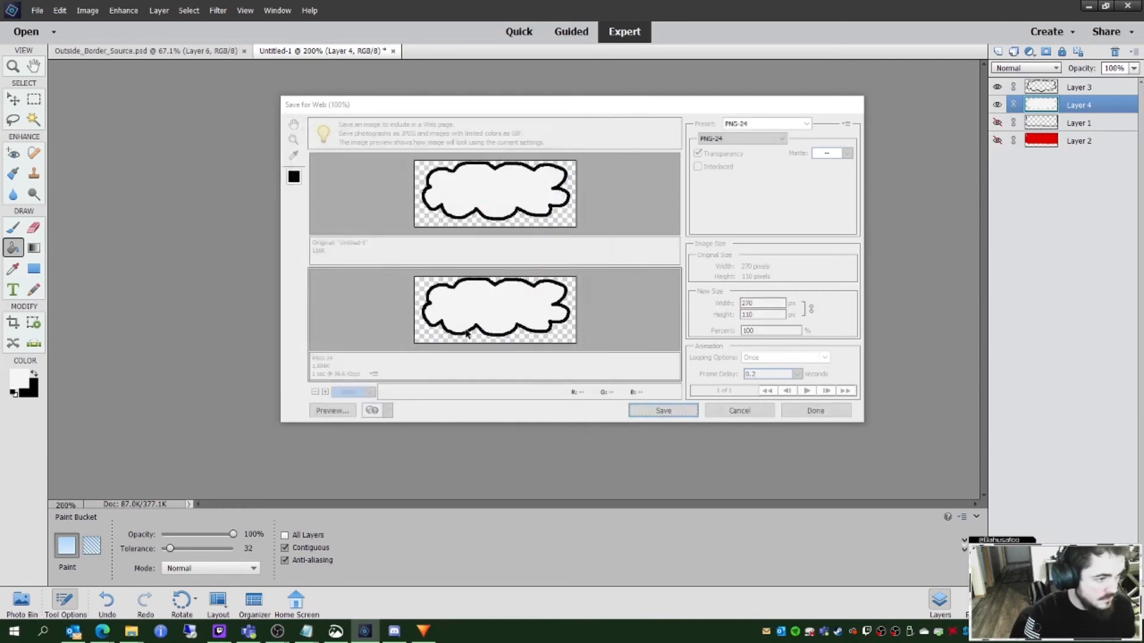
Step: Switch to HitFilm Express and import TopBanner_Cloud.png from the Rainbow Unicorn Theme folder into the project media
{"action": "key", "text": "alt+Tab"}
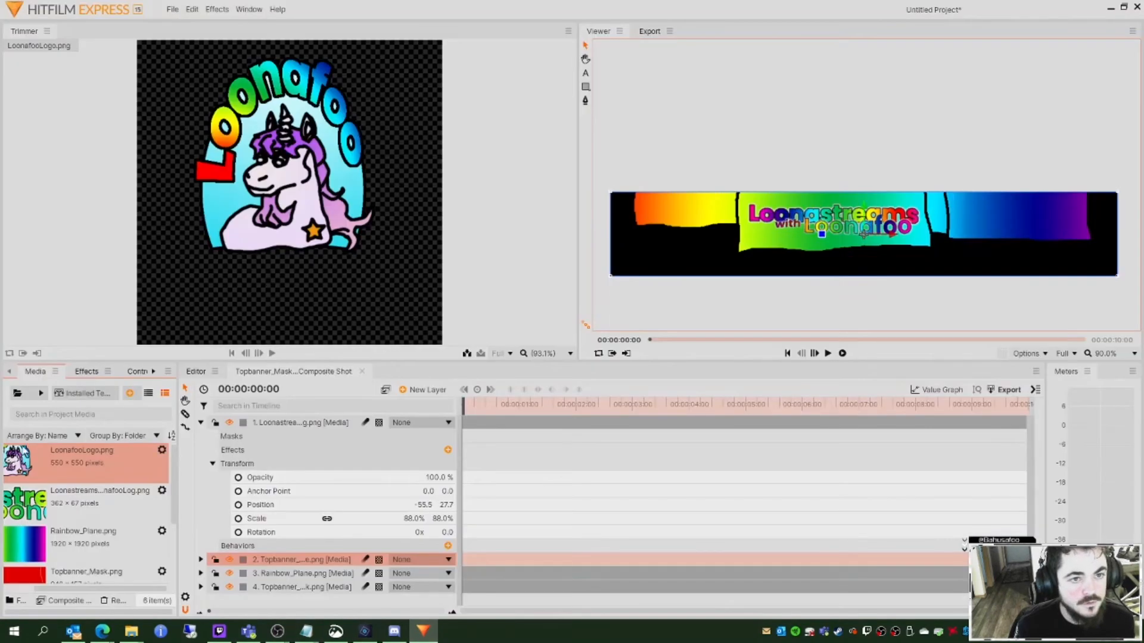
{"action": "left_click", "coordinate": [17, 393]}
{"action": "left_click", "coordinate": [58, 408]}
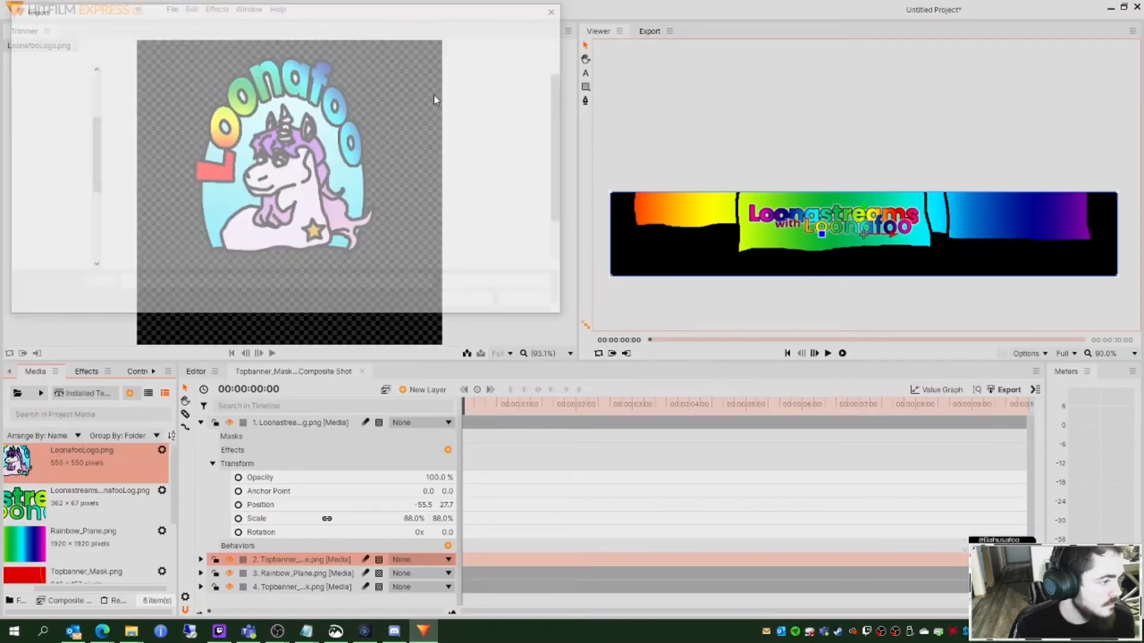
{"action": "scroll", "coordinate": [286, 182], "scroll_direction": "down", "scroll_amount": 1}
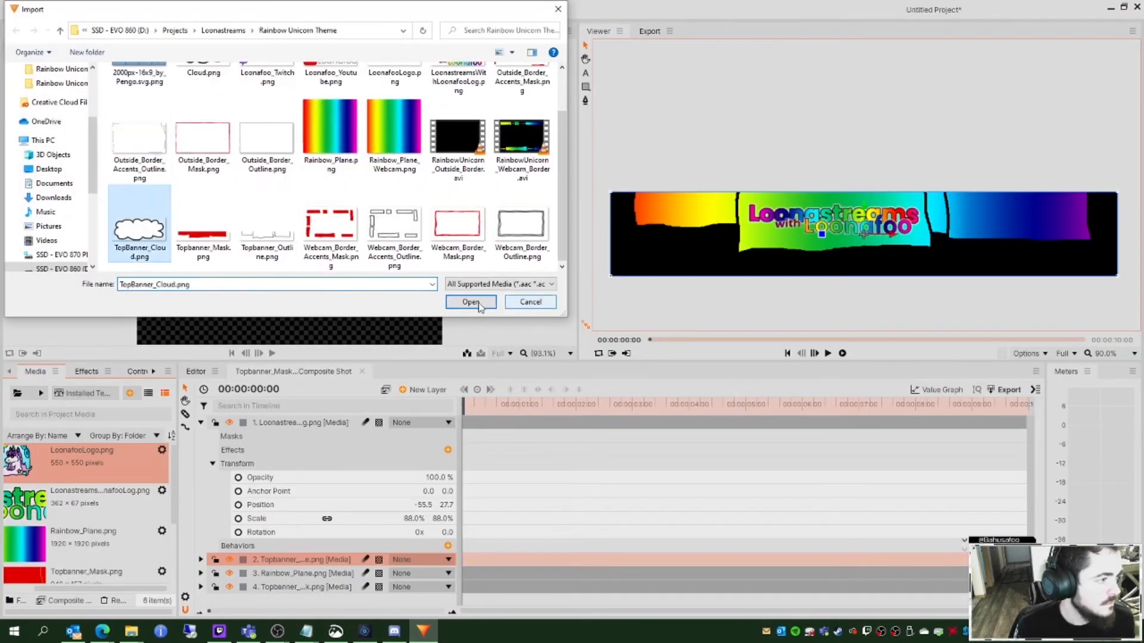
{"action": "double_click", "coordinate": [127, 241]}
Step: Add TopBanner_Cloud.png as the top layer over the banner's blue-purple section, scaled to 75% and positioned at about 280, 28.8
{"action": "left_click_drag", "start_coordinate": [37, 566], "coordinate": [998, 227]}
{"action": "left_click_drag", "start_coordinate": [867, 251], "coordinate": [1024, 241]}
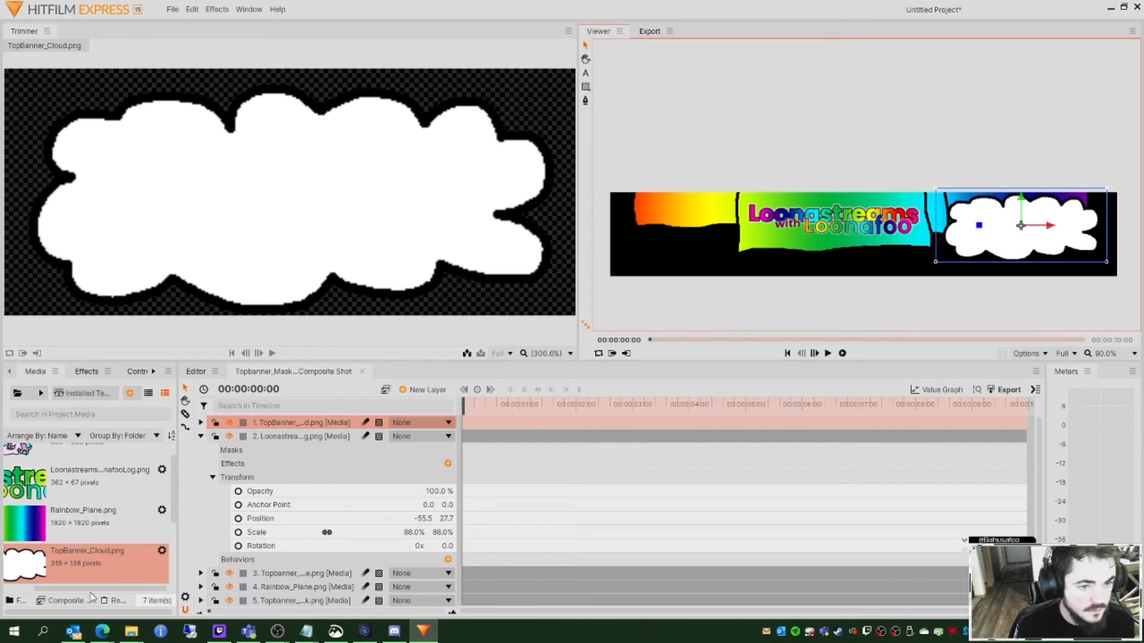
{"action": "left_click", "coordinate": [201, 423]}
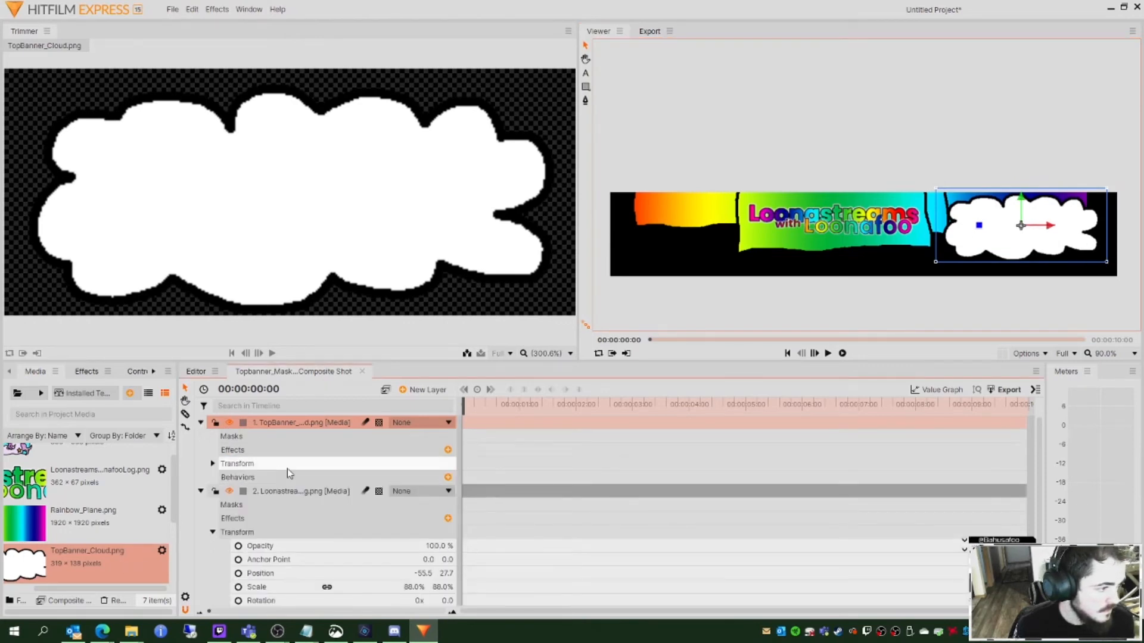
{"action": "left_click", "coordinate": [211, 464]}
{"action": "left_click_drag", "start_coordinate": [407, 520], "coordinate": [402, 520]}
{"action": "left_click_drag", "start_coordinate": [1022, 241], "coordinate": [1022, 237]}
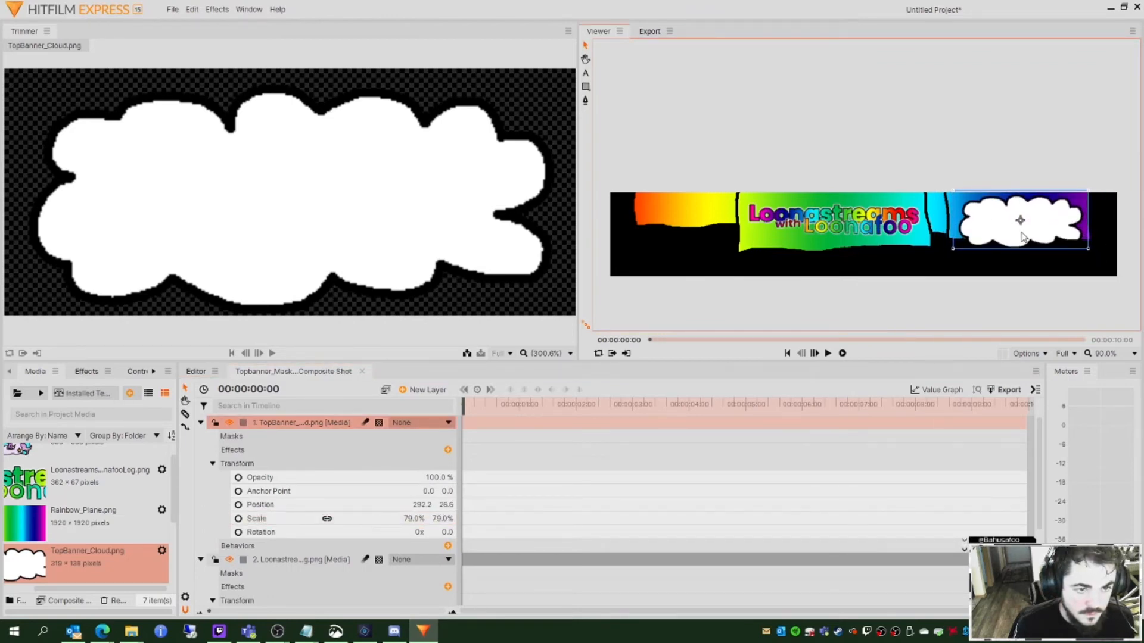
{"action": "left_click_drag", "start_coordinate": [411, 519], "coordinate": [409, 518]}
{"action": "left_click_drag", "start_coordinate": [1017, 235], "coordinate": [1010, 234]}
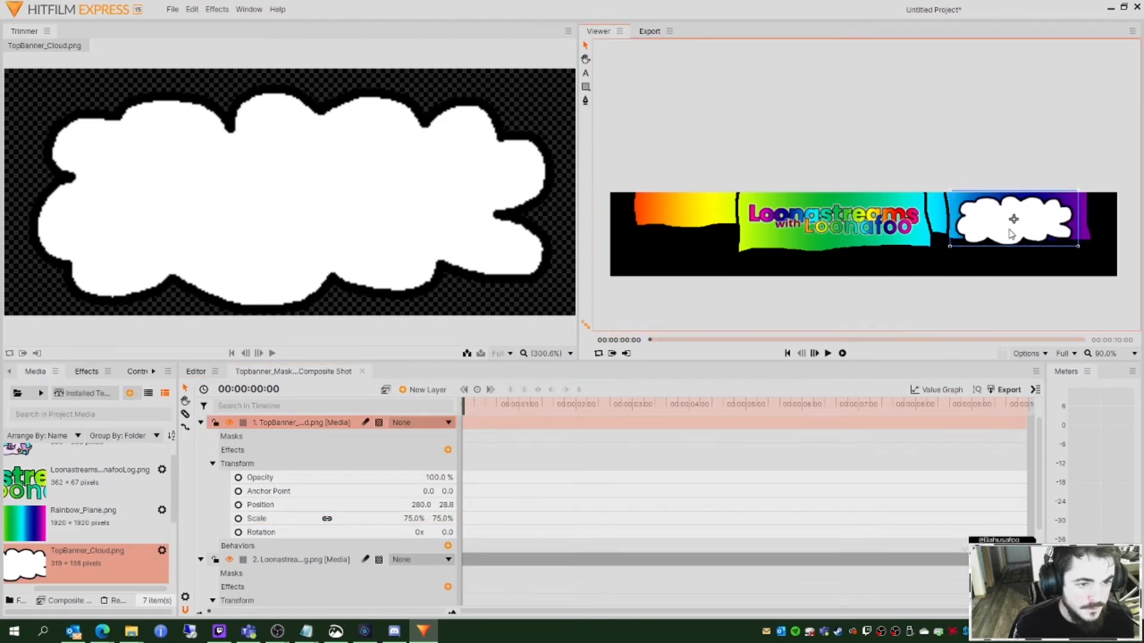
Step: Collapse the cloud layer's properties and enable rotation keyframing on the Loonastreams wordmark layer at 00:00:00:00
{"action": "left_click", "coordinate": [828, 217]}
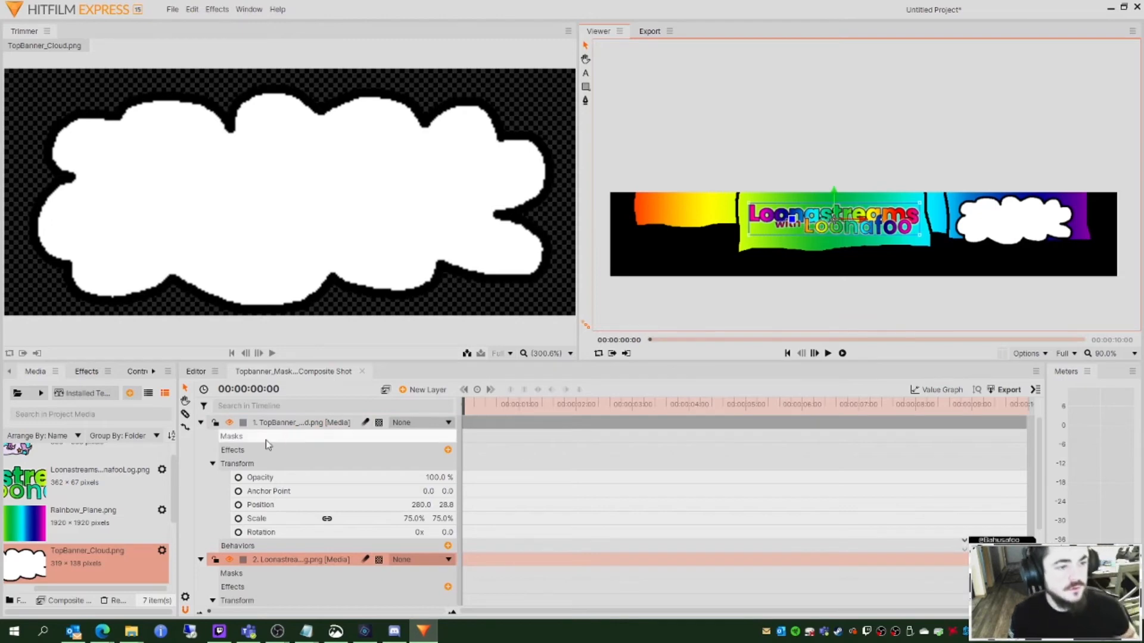
{"action": "left_click", "coordinate": [201, 422]}
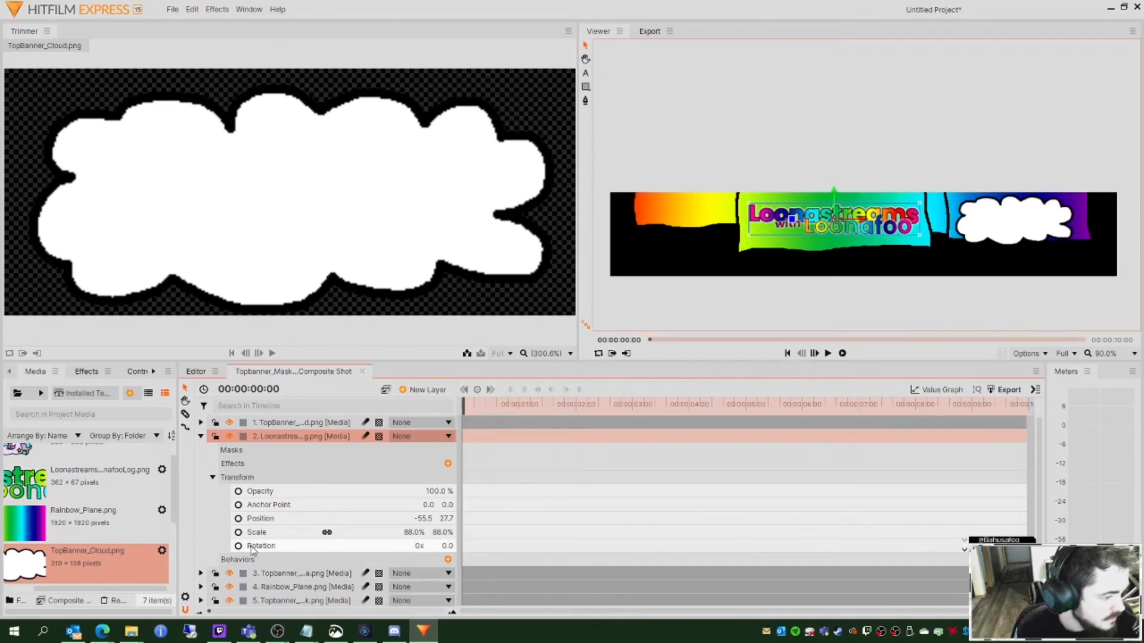
{"action": "left_click", "coordinate": [238, 547]}
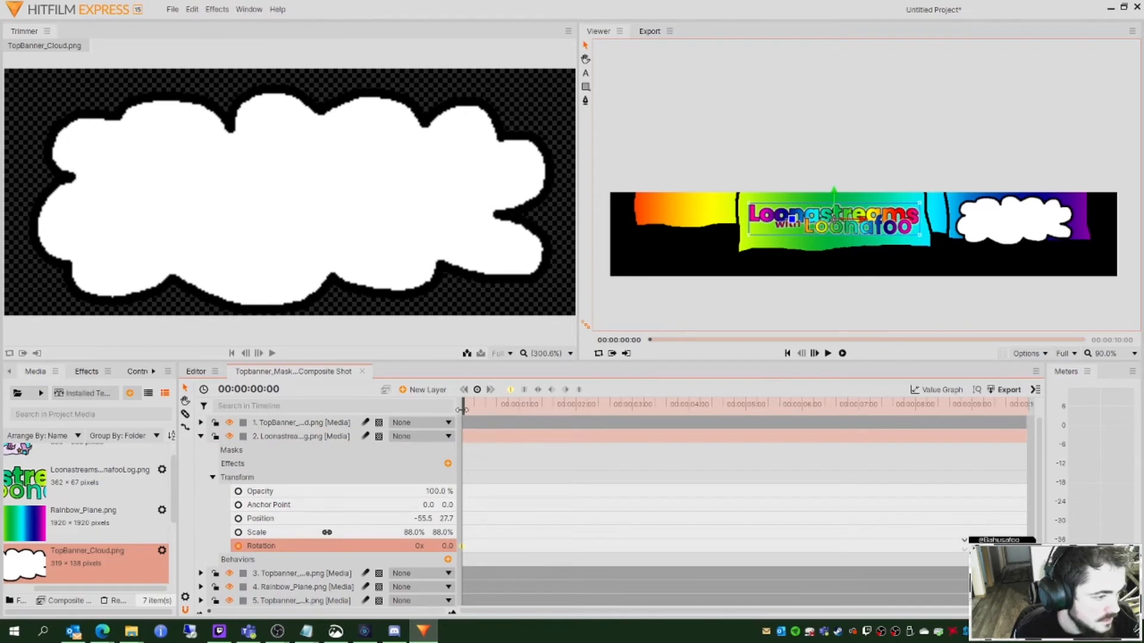
{"action": "left_click_drag", "start_coordinate": [461, 409], "coordinate": [575, 436]}
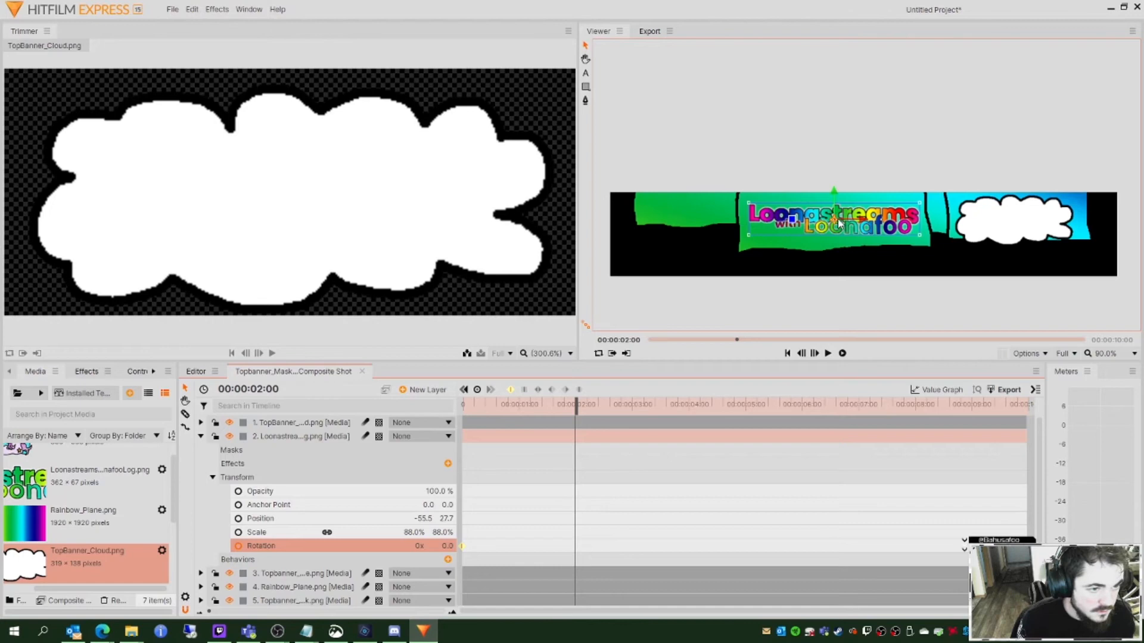
{"action": "left_click_drag", "start_coordinate": [793, 221], "coordinate": [796, 225]}
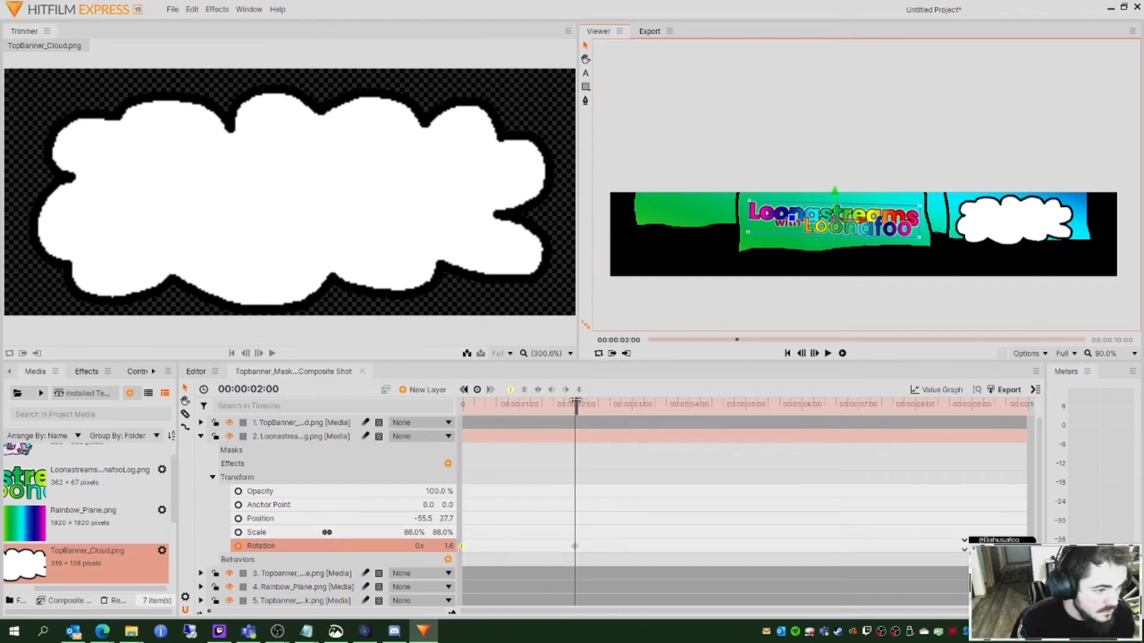
{"action": "left_click_drag", "start_coordinate": [575, 404], "coordinate": [689, 423]}
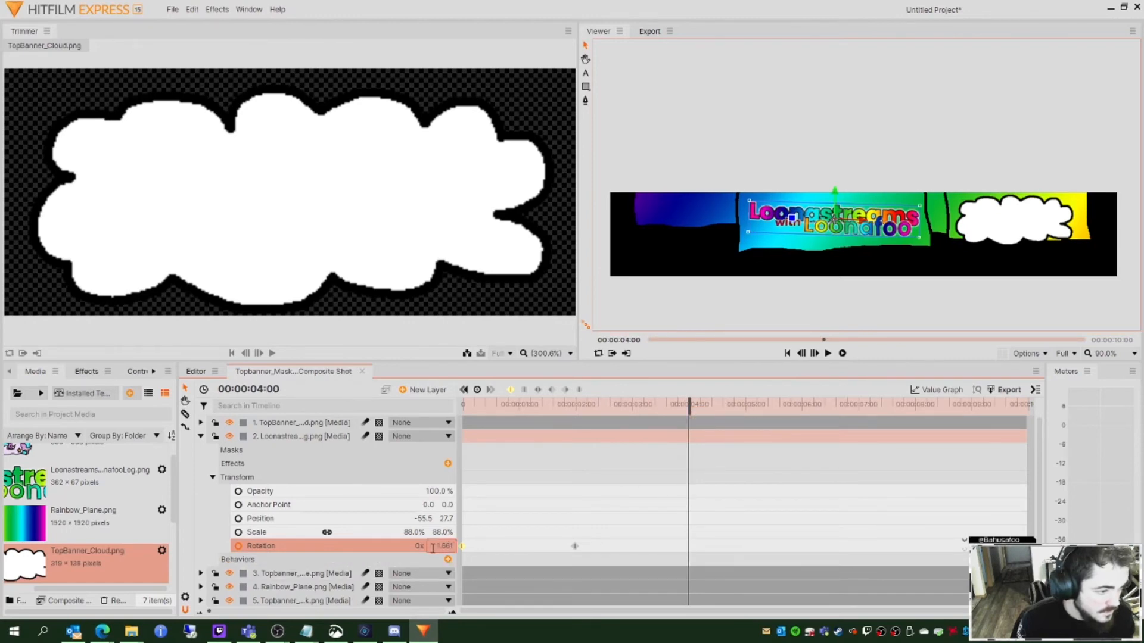
{"action": "type", "text": "0"}
{"action": "left_click", "coordinate": [691, 407]}
{"action": "left_click_drag", "start_coordinate": [691, 408], "coordinate": [803, 420]}
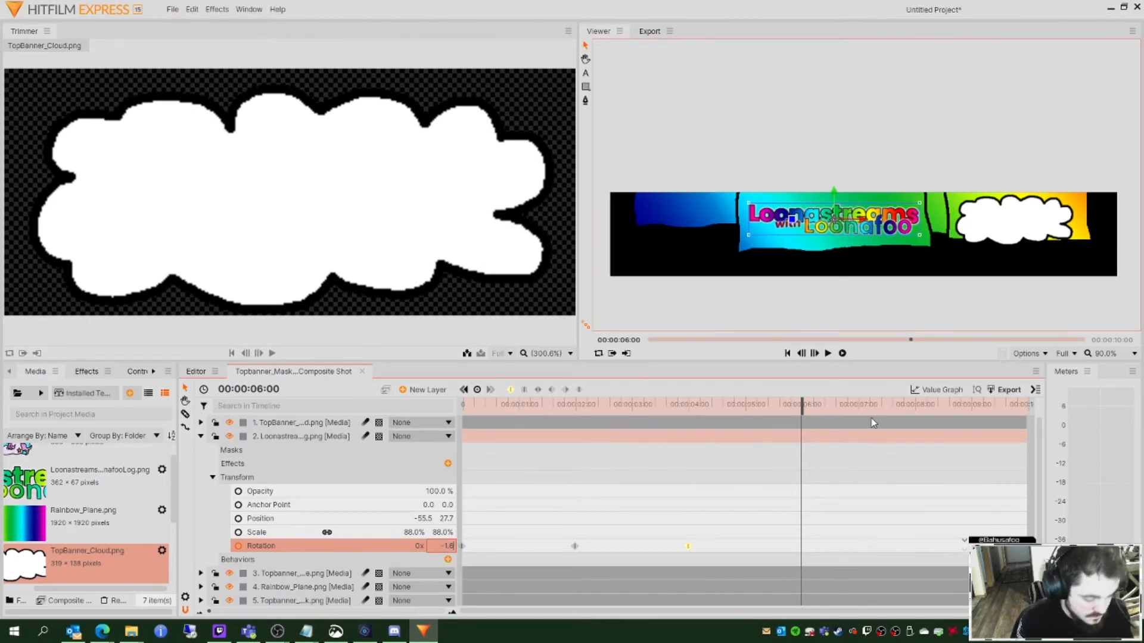
{"action": "left_click_drag", "start_coordinate": [803, 404], "coordinate": [915, 420]}
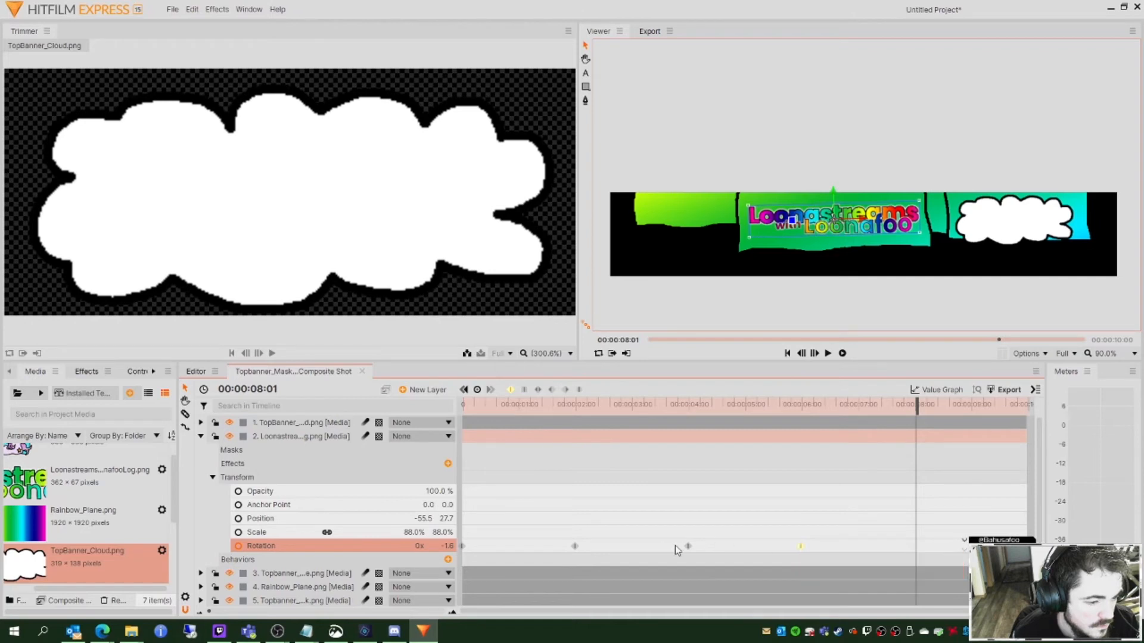
{"action": "left_click", "coordinate": [238, 547]}
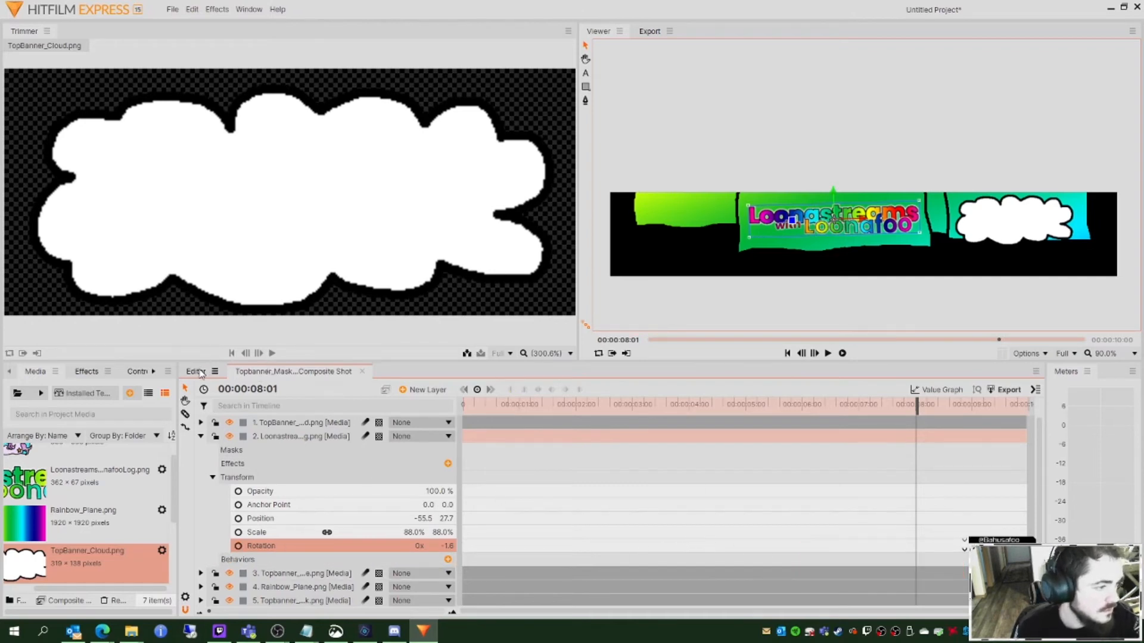
Step: Set the Topbanner_Mask.png Composite Shot's duration to 00:00:09:00 in its properties
{"action": "scroll", "coordinate": [80, 557], "scroll_direction": "down", "scroll_amount": 3}
{"action": "right_click", "coordinate": [93, 524]}
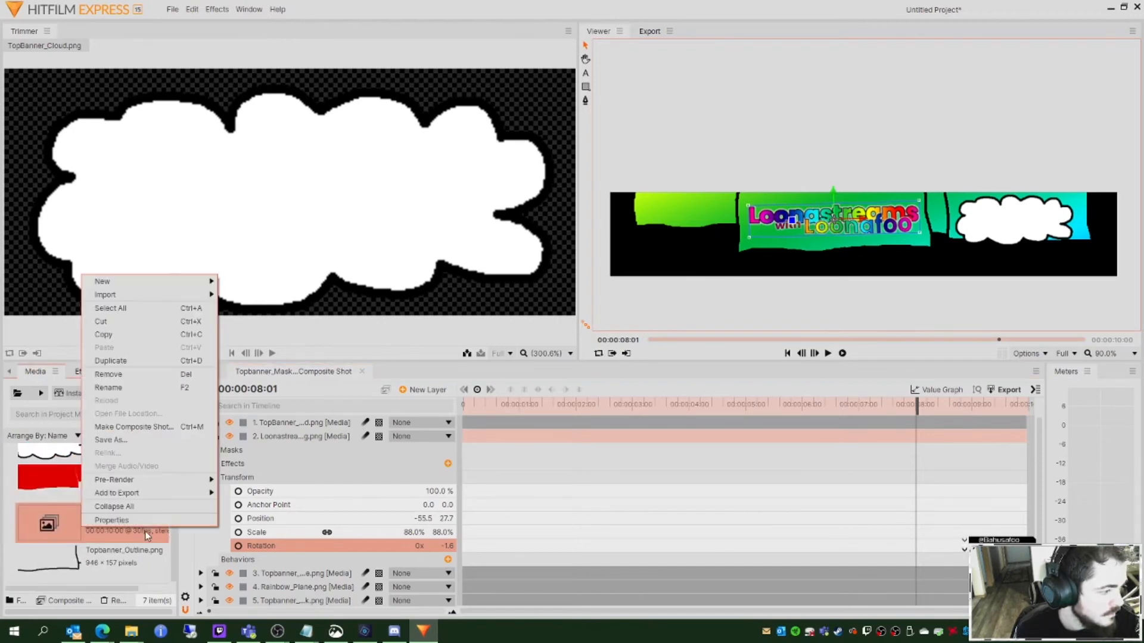
{"action": "left_click", "coordinate": [113, 518]}
{"action": "left_click_drag", "start_coordinate": [555, 189], "coordinate": [552, 188]}
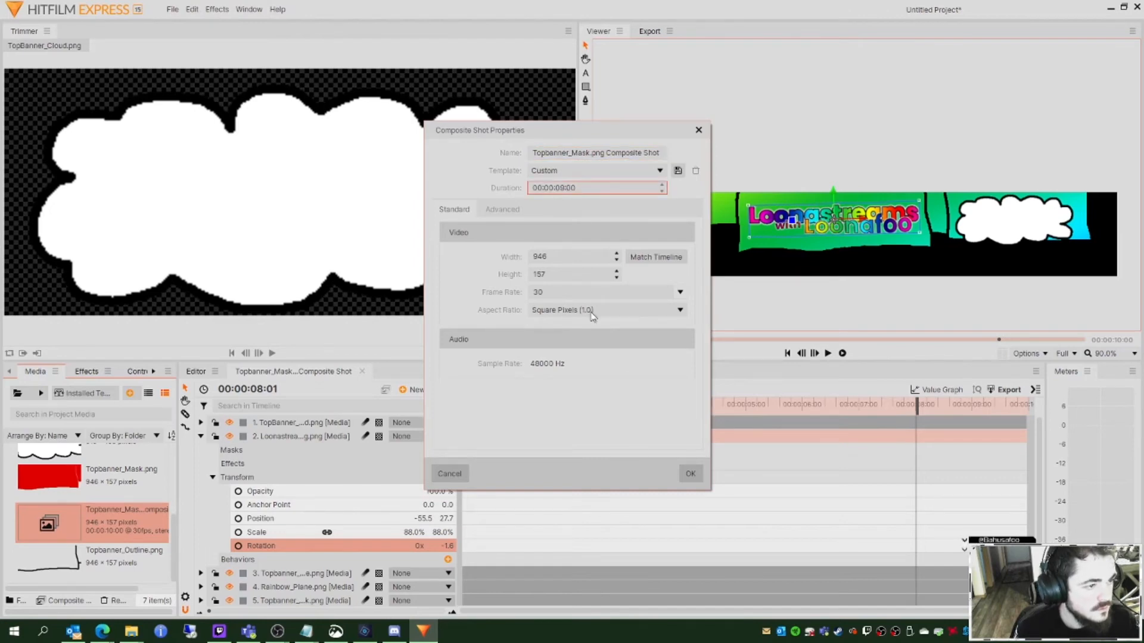
{"action": "left_click", "coordinate": [691, 475]}
Step: Reset the Loonastreams wordmark layer's rotation to 0 and enable rotation keyframing at 00:00:00:00
{"action": "left_click_drag", "start_coordinate": [968, 407], "coordinate": [465, 406]}
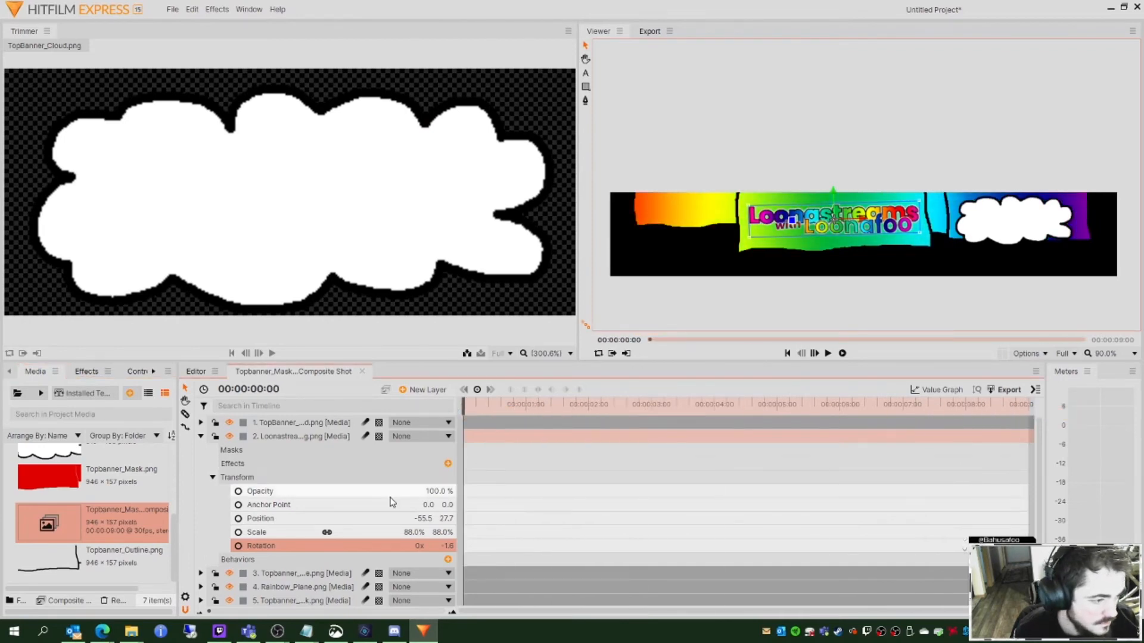
{"action": "left_click_drag", "start_coordinate": [475, 422], "coordinate": [445, 426]}
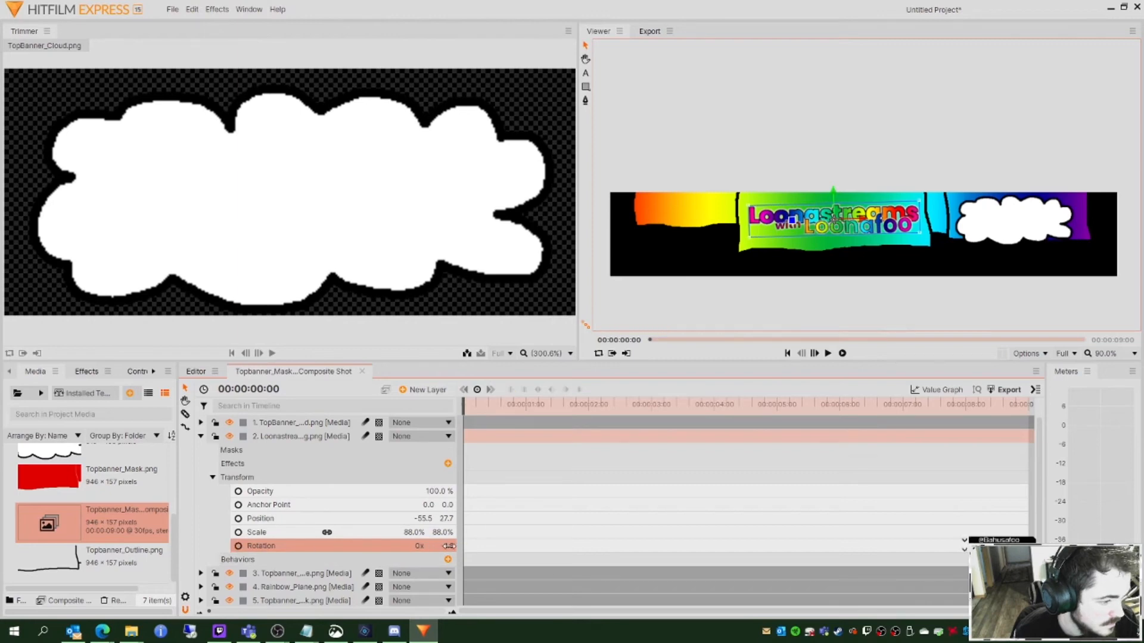
{"action": "key", "text": "BackSpace"}
{"action": "key", "text": "BackSpace"}
{"action": "key", "text": "BackSpace"}
{"action": "key", "text": "BackSpace"}
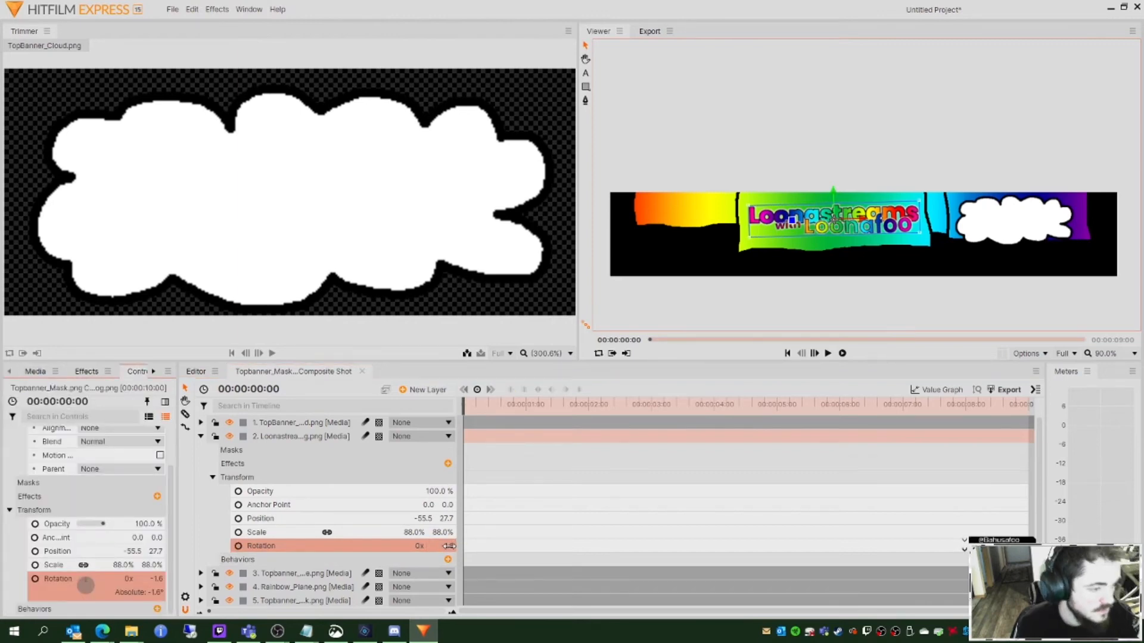
{"action": "key", "text": "Return"}
{"action": "left_click", "coordinate": [239, 546]}
Step: Keyframe the wordmark's rotation to 1.6 at 00:00:03:00 and -1.6 at 00:00:06:00
{"action": "left_click_drag", "start_coordinate": [464, 410], "coordinate": [651, 417]}
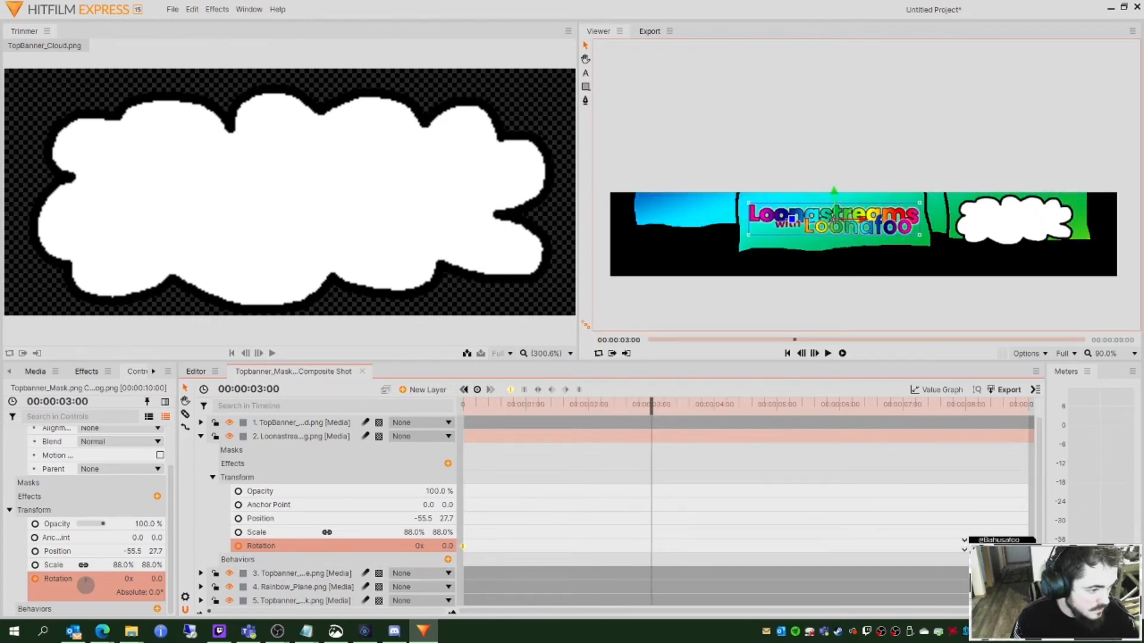
{"action": "type", "text": "1.6"}
{"action": "key", "text": "Return"}
{"action": "left_click_drag", "start_coordinate": [653, 407], "coordinate": [840, 436]}
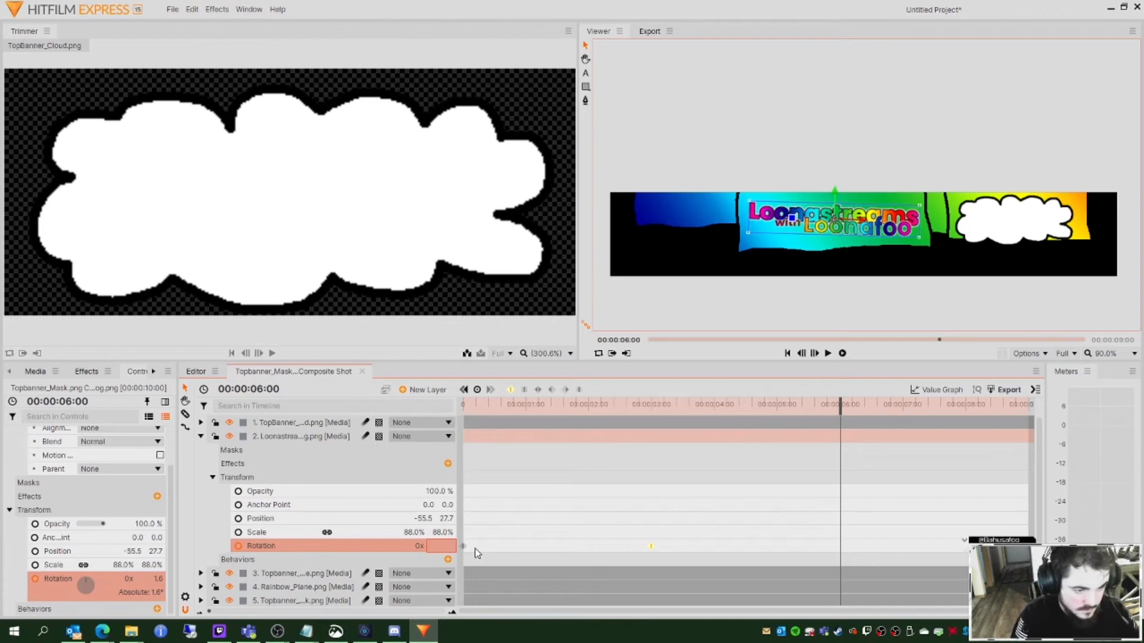
{"action": "type", "text": ".6"}
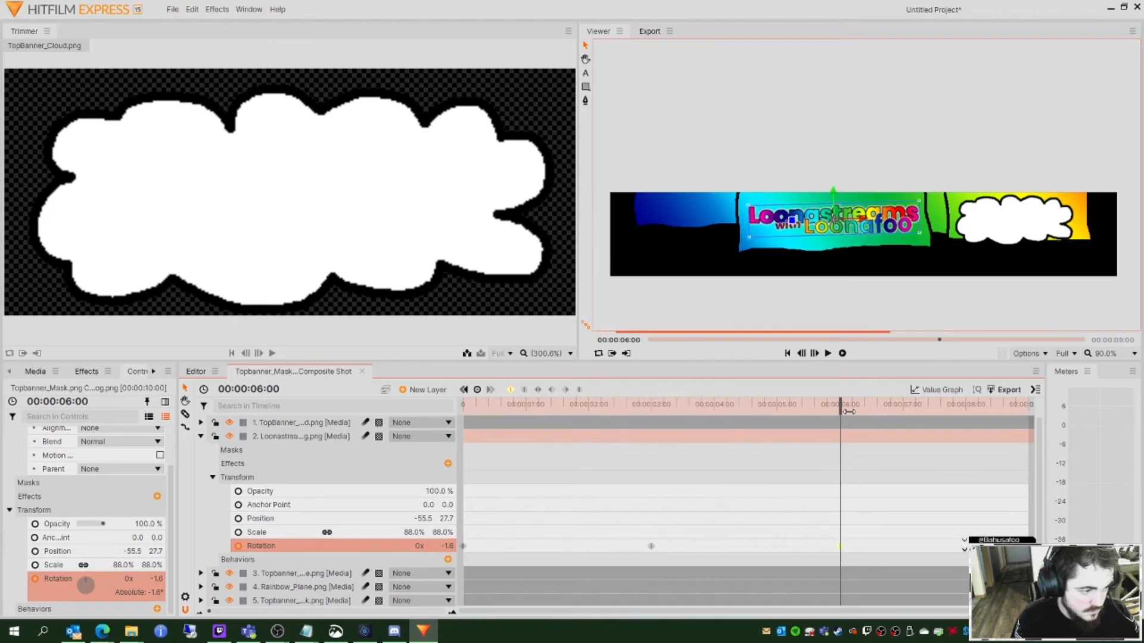
Step: Keyframe the wordmark's rotation back to 0 at the final frame, 00:00:08:29
{"action": "left_click_drag", "start_coordinate": [849, 411], "coordinate": [1030, 433]}
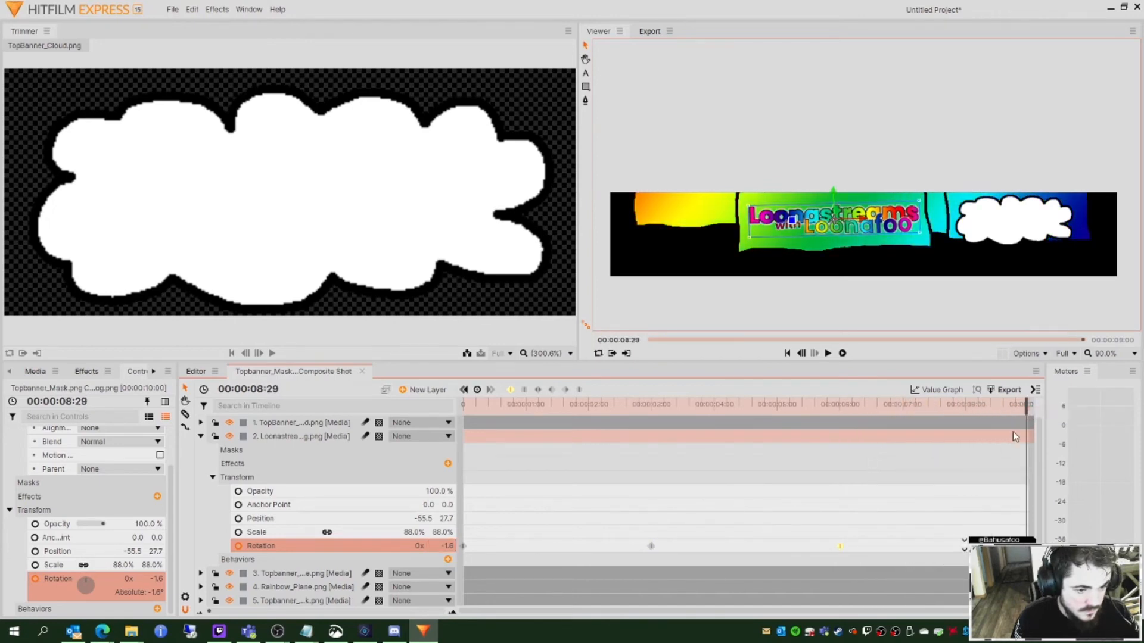
{"action": "left_click", "coordinate": [448, 545]}
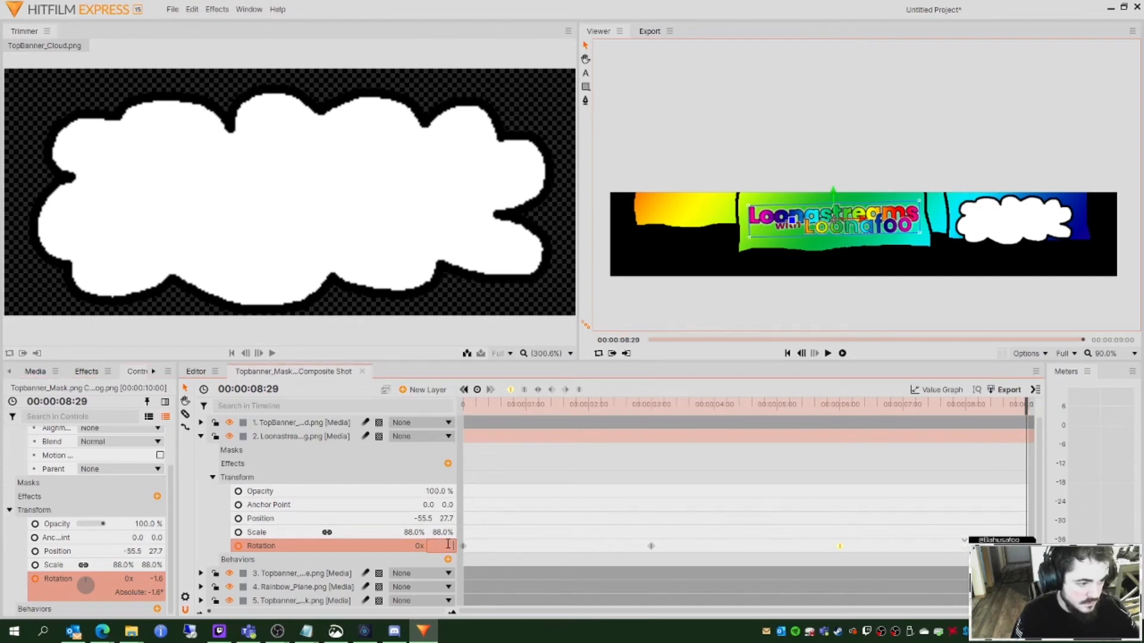
{"action": "type", "text": "0"}
{"action": "key", "text": "Return"}
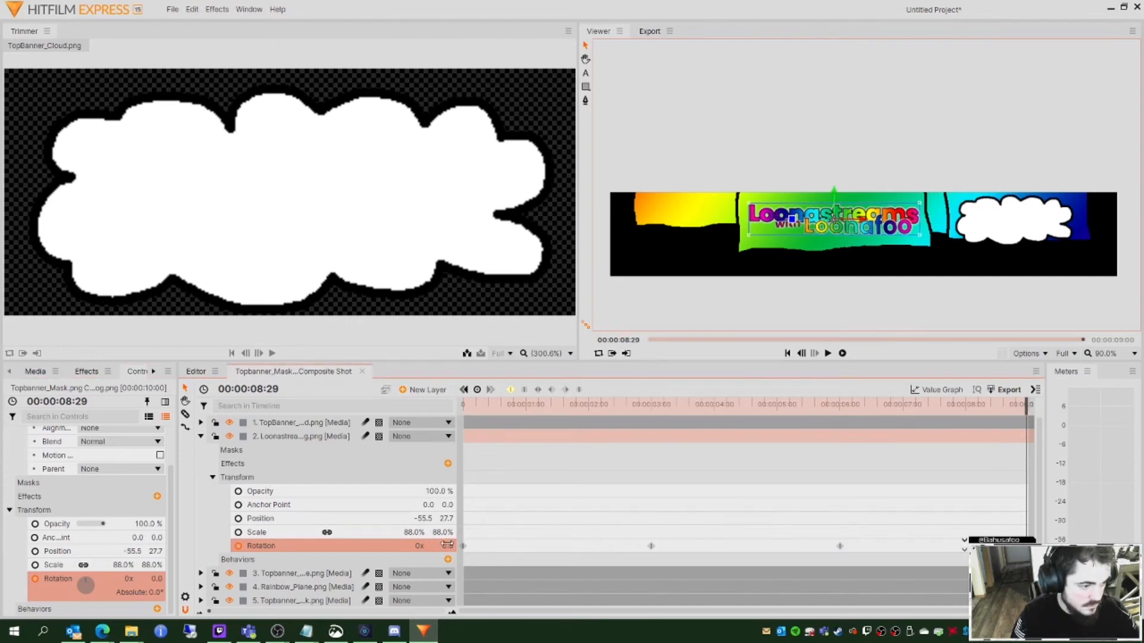
Step: Preview the wordmark's rotation animation and return to 00:00:00:00
{"action": "left_click_drag", "start_coordinate": [1024, 406], "coordinate": [463, 405]}
{"action": "left_click", "coordinate": [827, 355]}
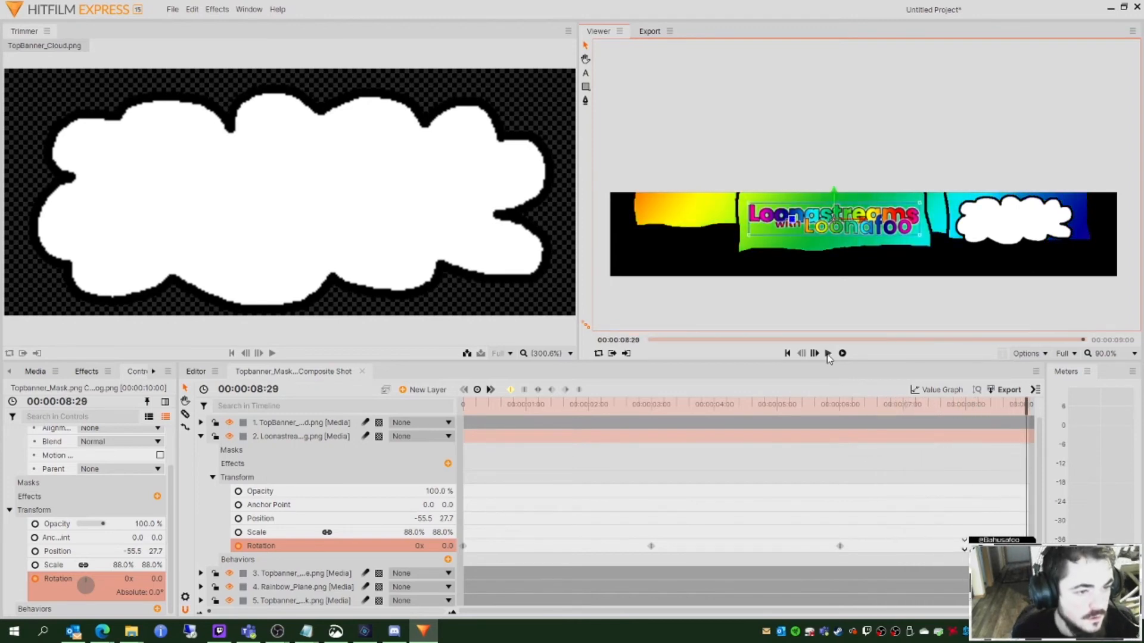
{"action": "left_click_drag", "start_coordinate": [1026, 405], "coordinate": [464, 406]}
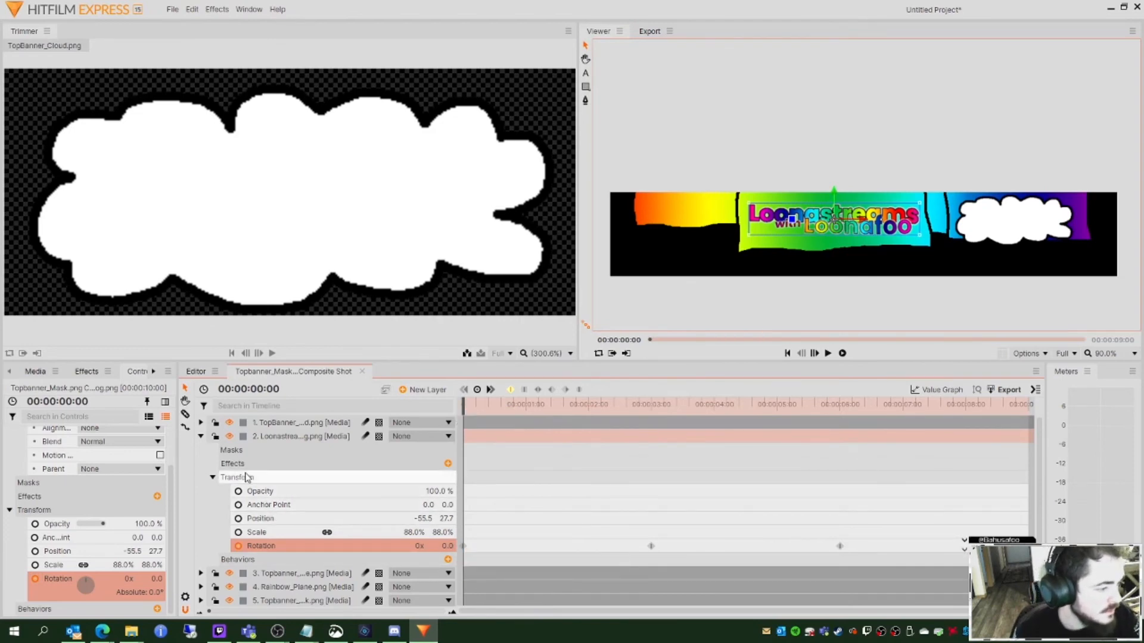
Step: Enable scale keyframing on the wordmark layer at 00:00:00:00 and set its scale to 95% at 00:00:04:15
{"action": "left_click", "coordinate": [291, 530]}
{"action": "left_click_drag", "start_coordinate": [464, 406], "coordinate": [464, 406]}
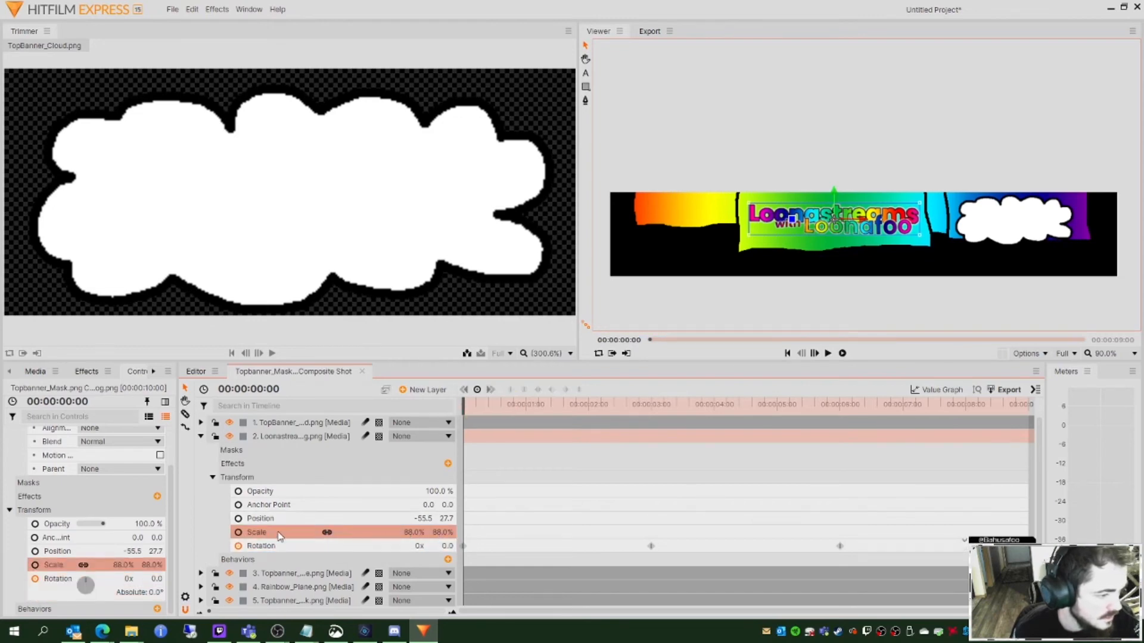
{"action": "left_click", "coordinate": [238, 533]}
{"action": "left_click_drag", "start_coordinate": [467, 405], "coordinate": [746, 436]}
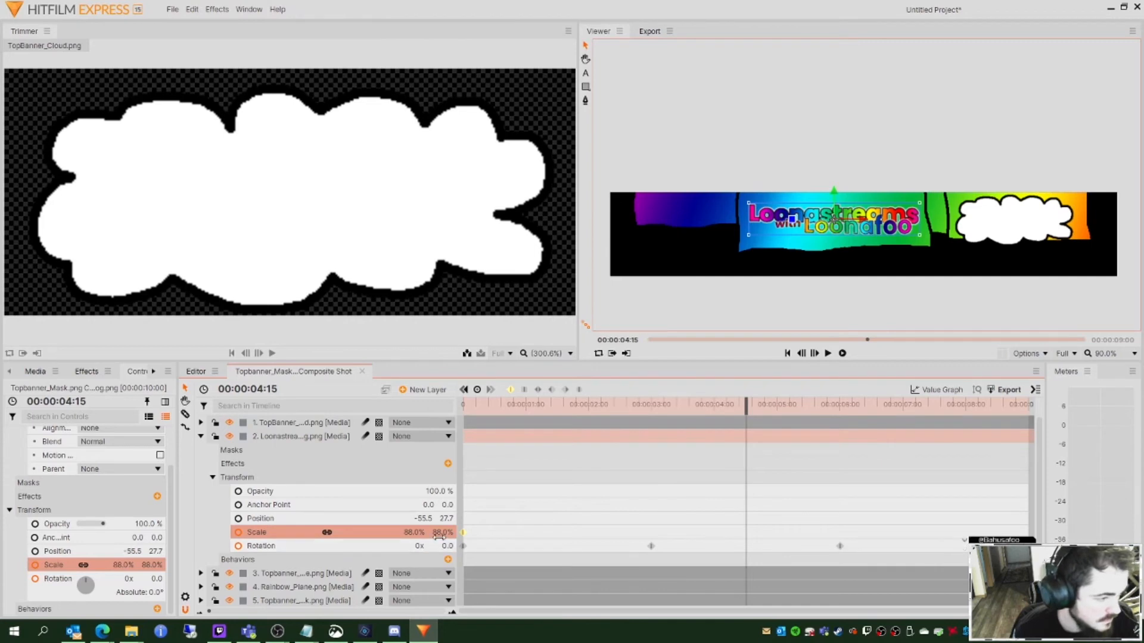
{"action": "left_click_drag", "start_coordinate": [414, 532], "coordinate": [436, 532]}
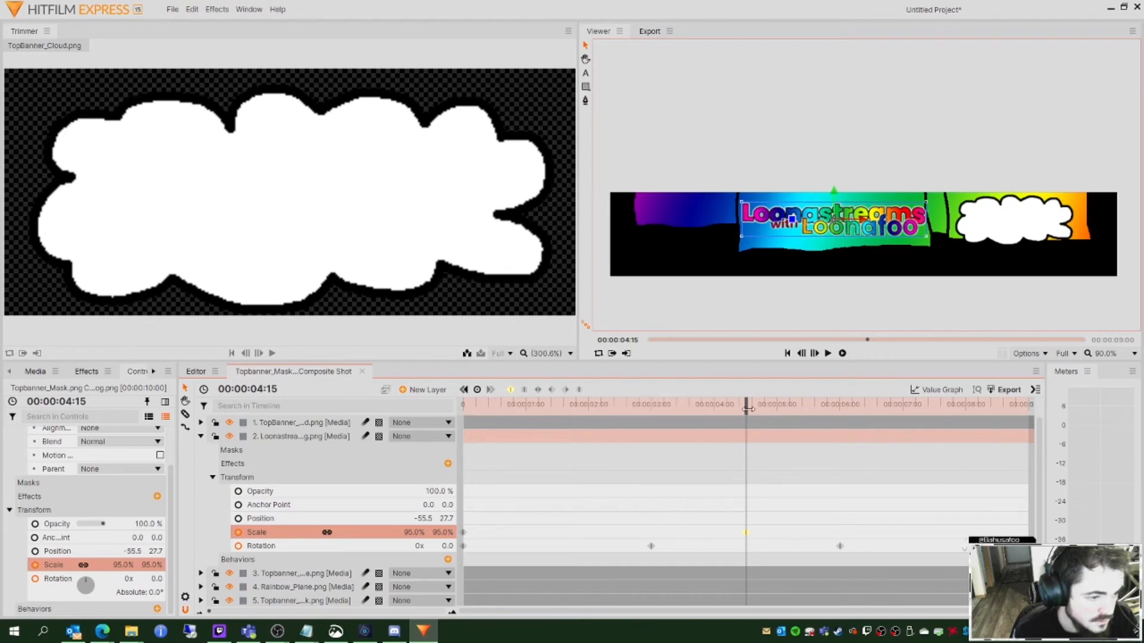
Step: Keyframe the wordmark's scale back to 88% at 00:00:08:29
{"action": "left_click_drag", "start_coordinate": [747, 408], "coordinate": [1037, 419]}
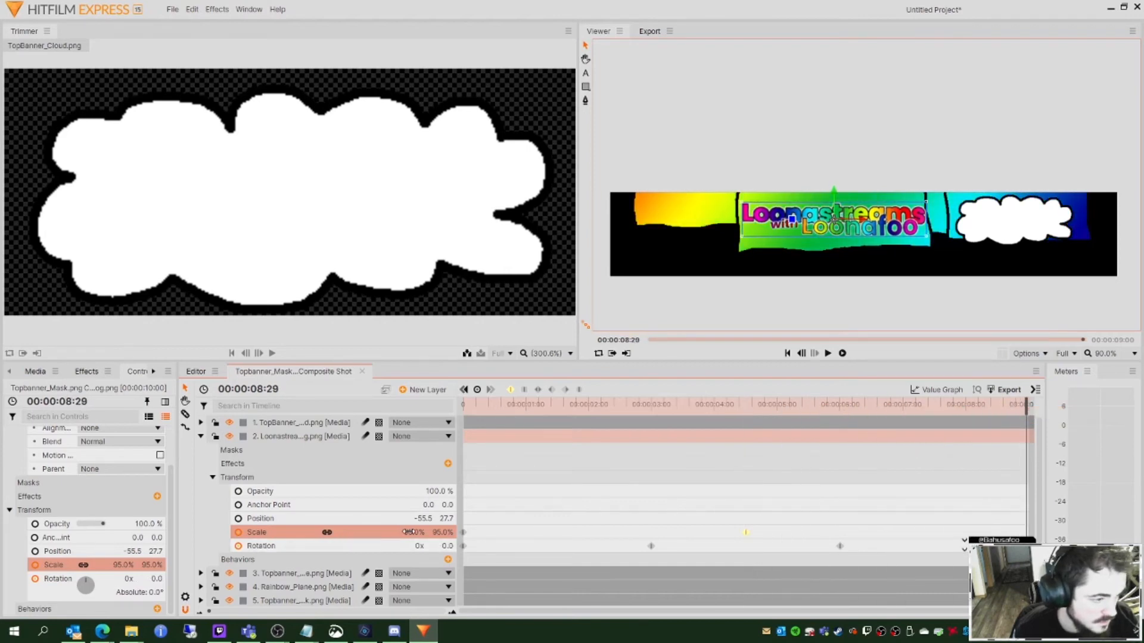
{"action": "type", "text": "88"}
{"action": "key", "text": "Return"}
Step: Collapse the wordmark layer's properties and enable rotation keyframing on the cloud layer at 00:00:00:00
{"action": "left_click_drag", "start_coordinate": [1023, 404], "coordinate": [266, 449]}
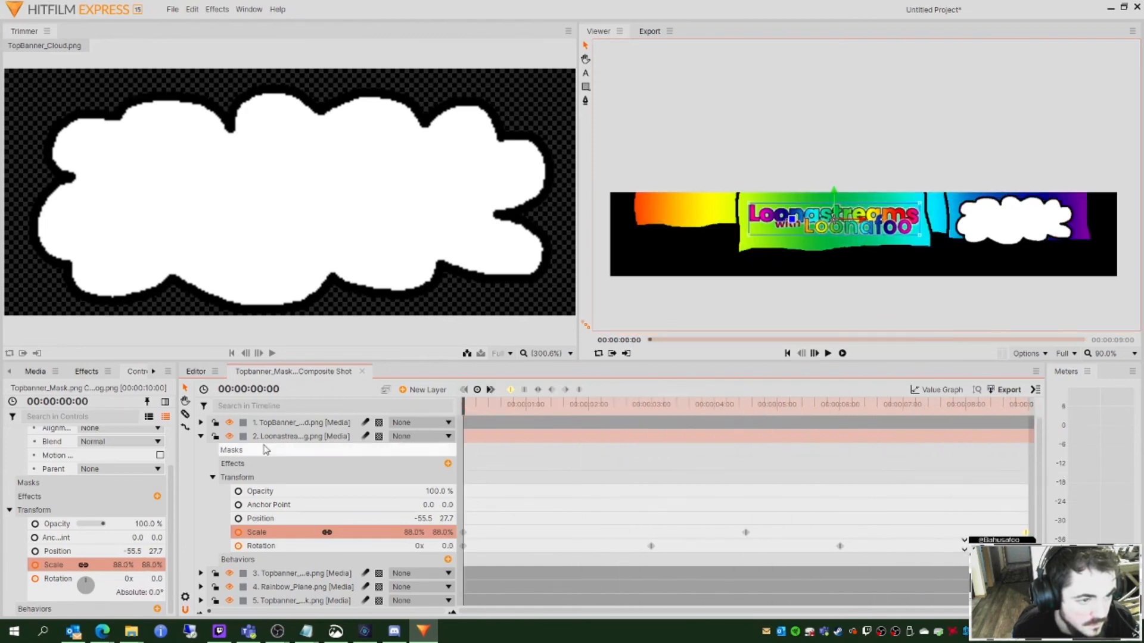
{"action": "left_click", "coordinate": [214, 476]}
{"action": "left_click", "coordinate": [201, 436]}
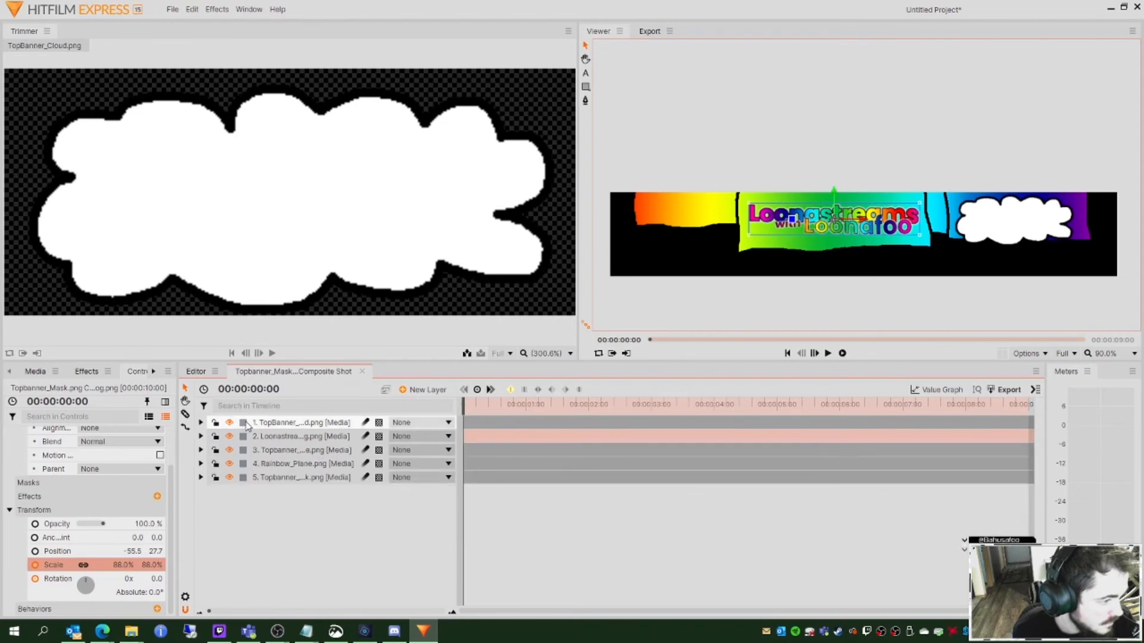
{"action": "left_click", "coordinate": [201, 422]}
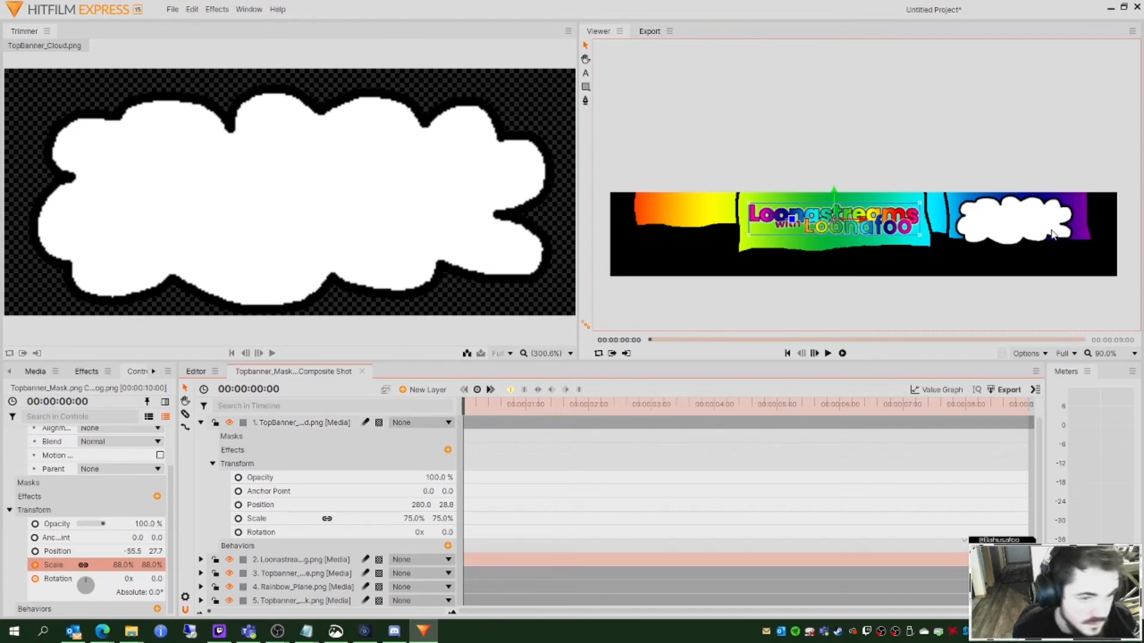
{"action": "left_click", "coordinate": [242, 532]}
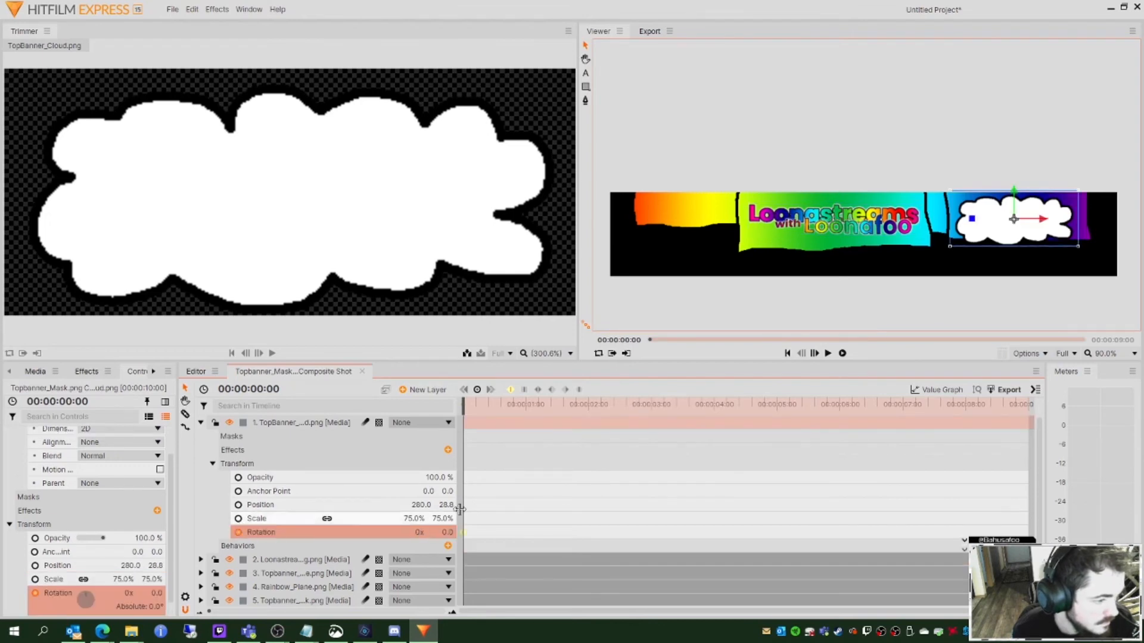
Step: Keyframe the cloud's rotation to 2 at 00:00:03:00 and -2 at 00:00:06:00
{"action": "left_click_drag", "start_coordinate": [461, 404], "coordinate": [649, 424]}
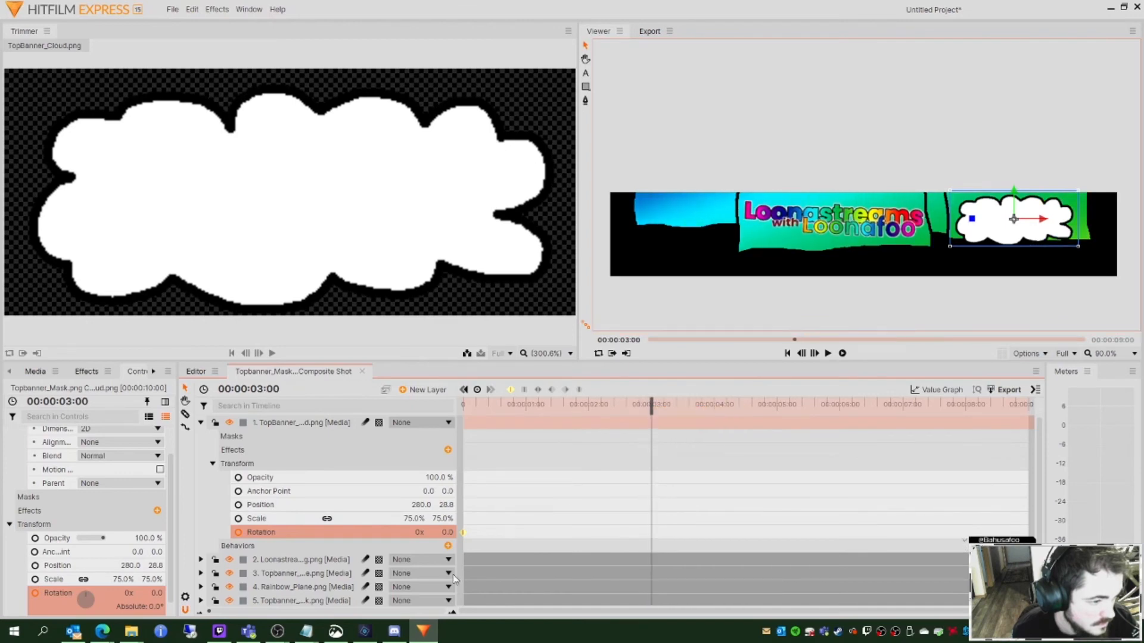
{"action": "left_click", "coordinate": [434, 532]}
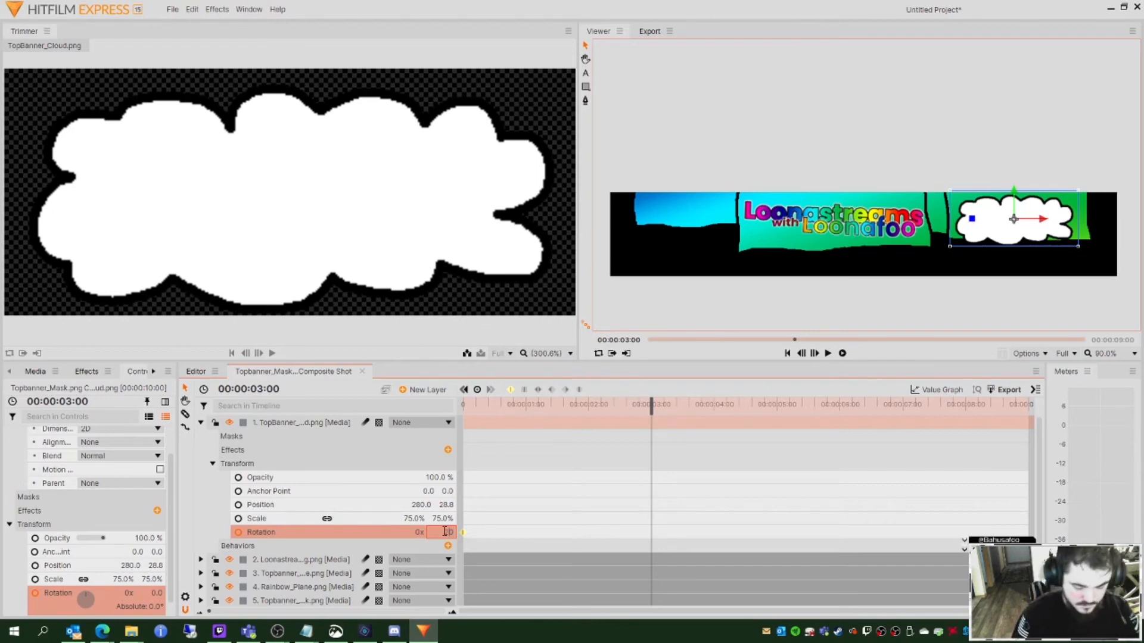
{"action": "key", "text": "Return"}
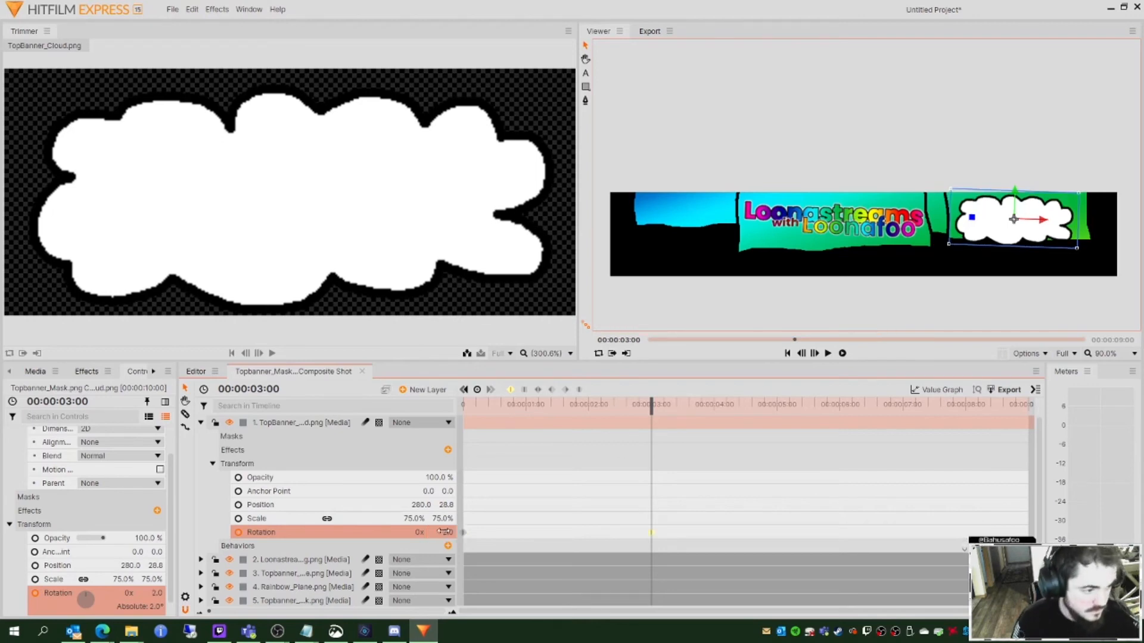
{"action": "left_click_drag", "start_coordinate": [654, 411], "coordinate": [843, 430]}
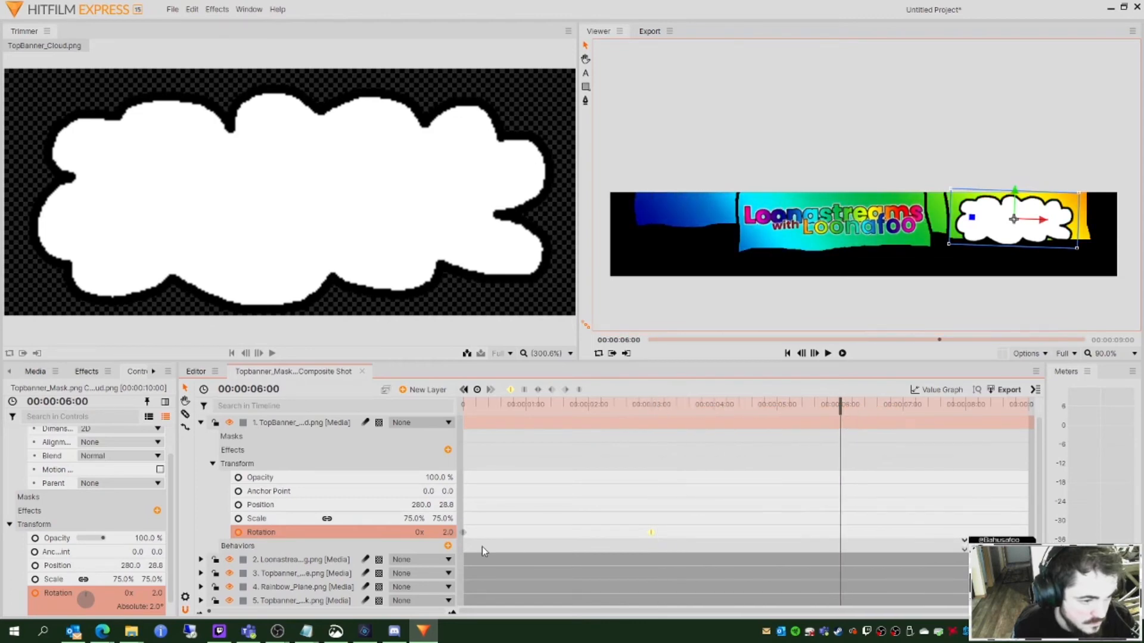
{"action": "left_click", "coordinate": [451, 532]}
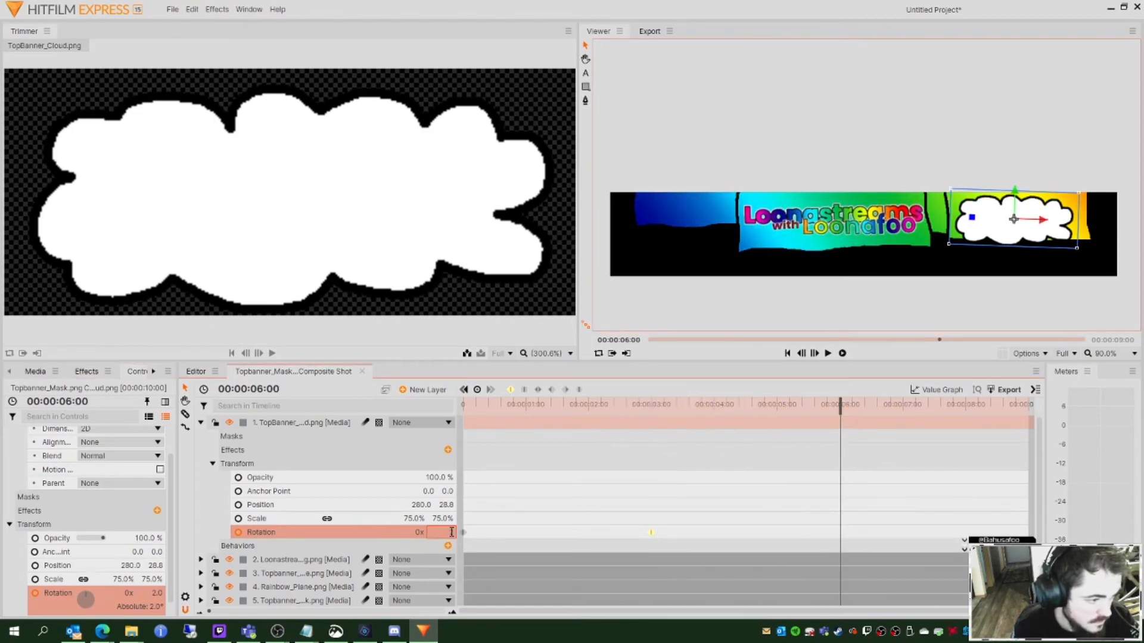
{"action": "type", "text": "-2"}
{"action": "key", "text": "Return"}
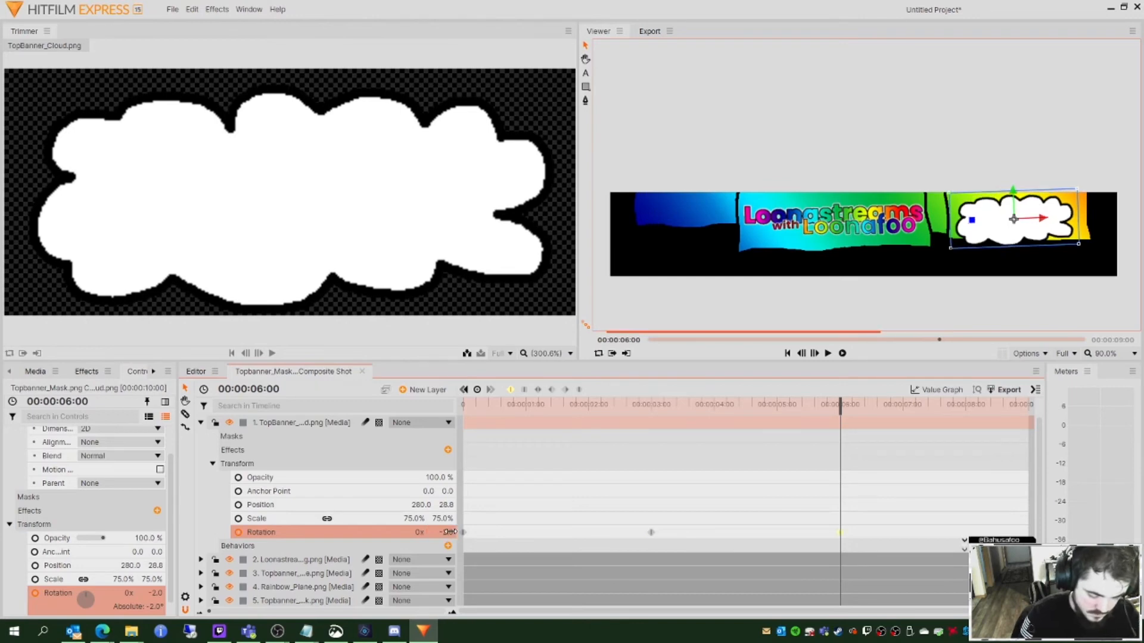
Step: Keyframe the cloud's rotation back to 0 at 00:00:08:29
{"action": "left_click_drag", "start_coordinate": [841, 407], "coordinate": [1026, 405]}
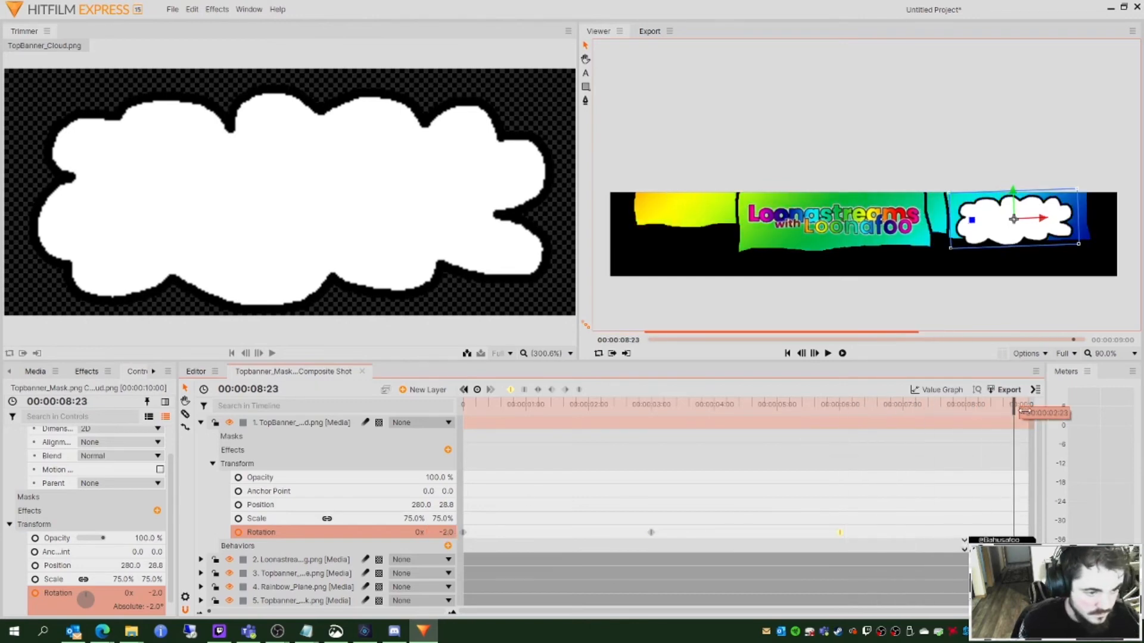
{"action": "left_click", "coordinate": [448, 532]}
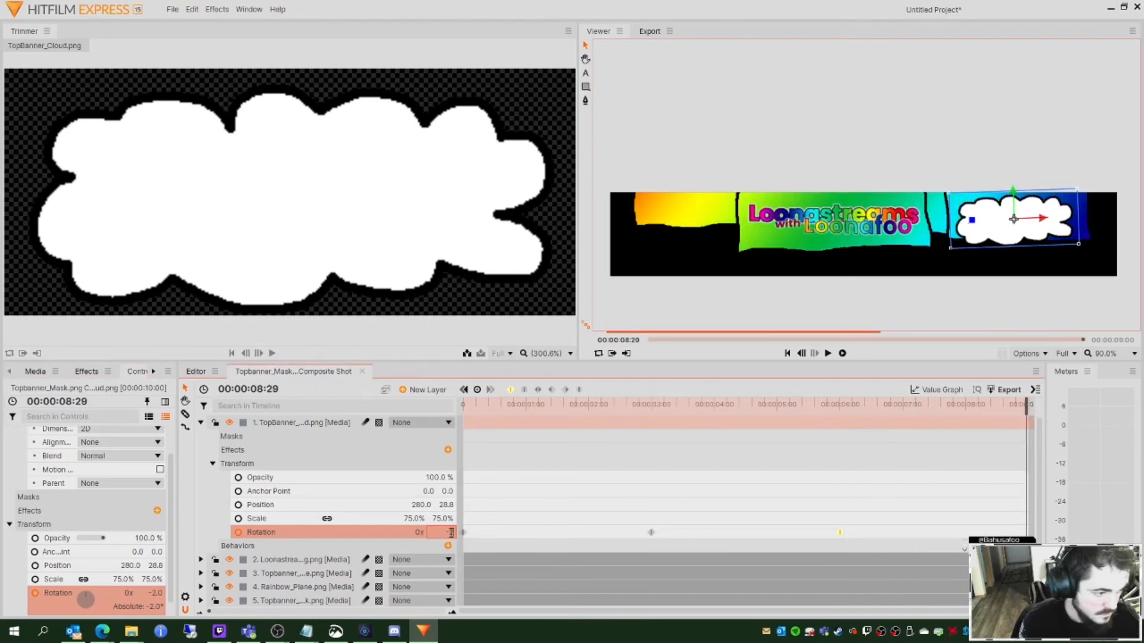
{"action": "type", "text": "0"}
{"action": "key", "text": "Return"}
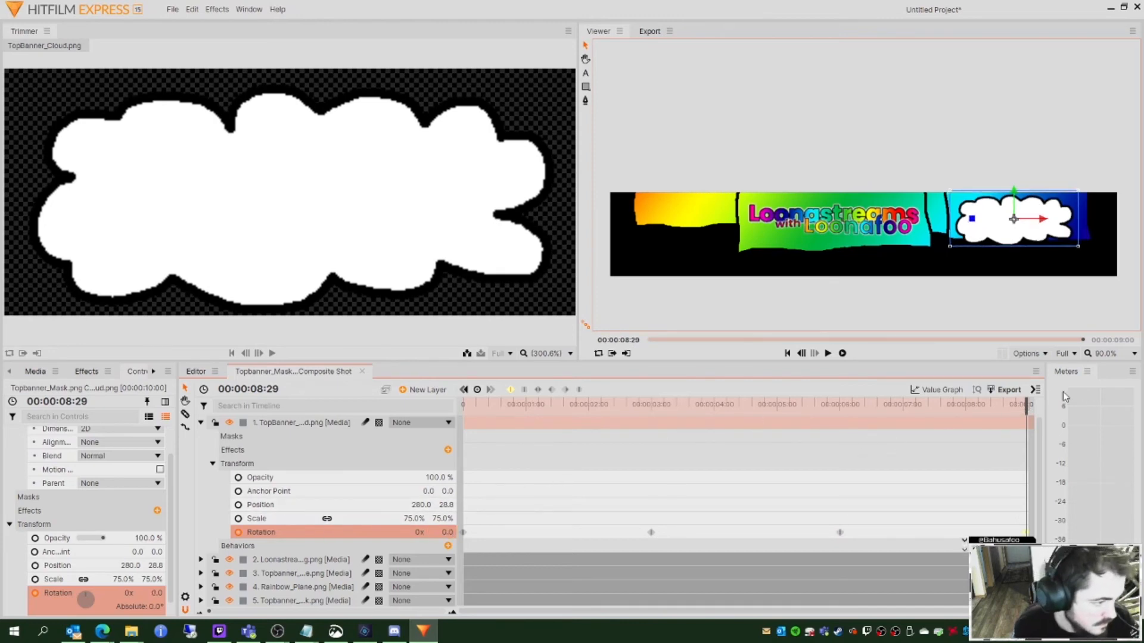
{"action": "left_click_drag", "start_coordinate": [1022, 407], "coordinate": [526, 416]}
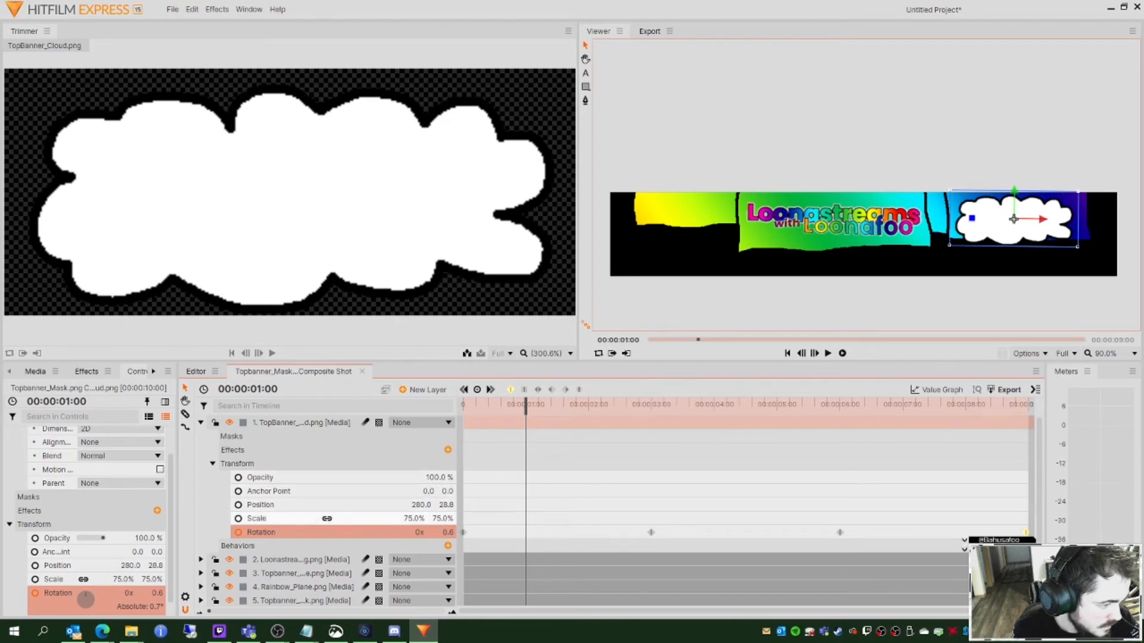
{"action": "left_click", "coordinate": [415, 518]}
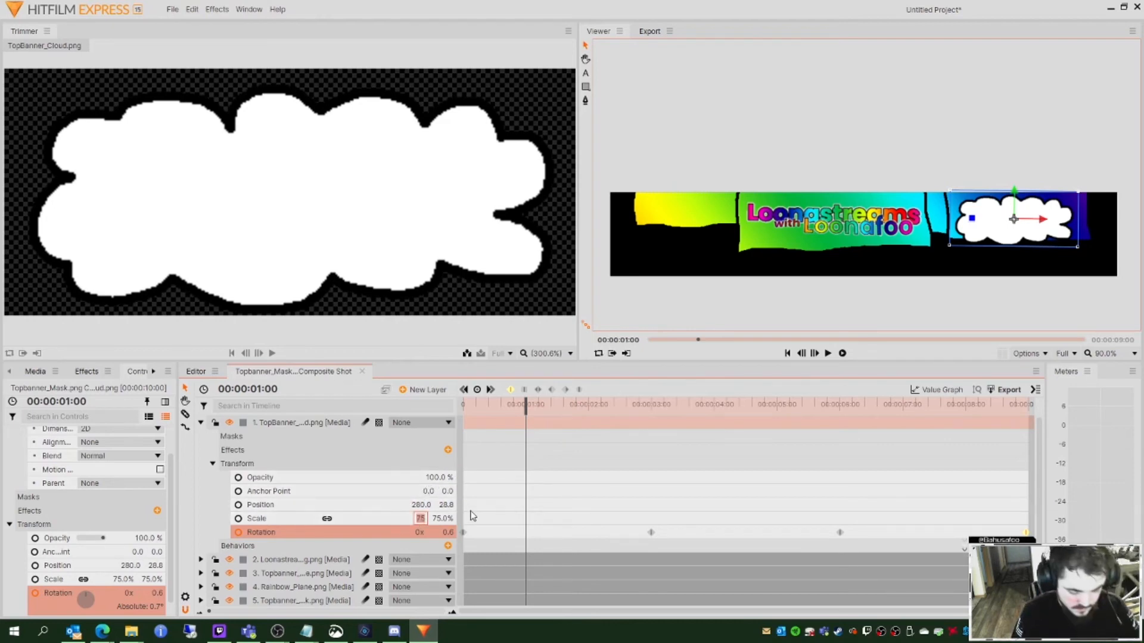
{"action": "type", "text": "7"}
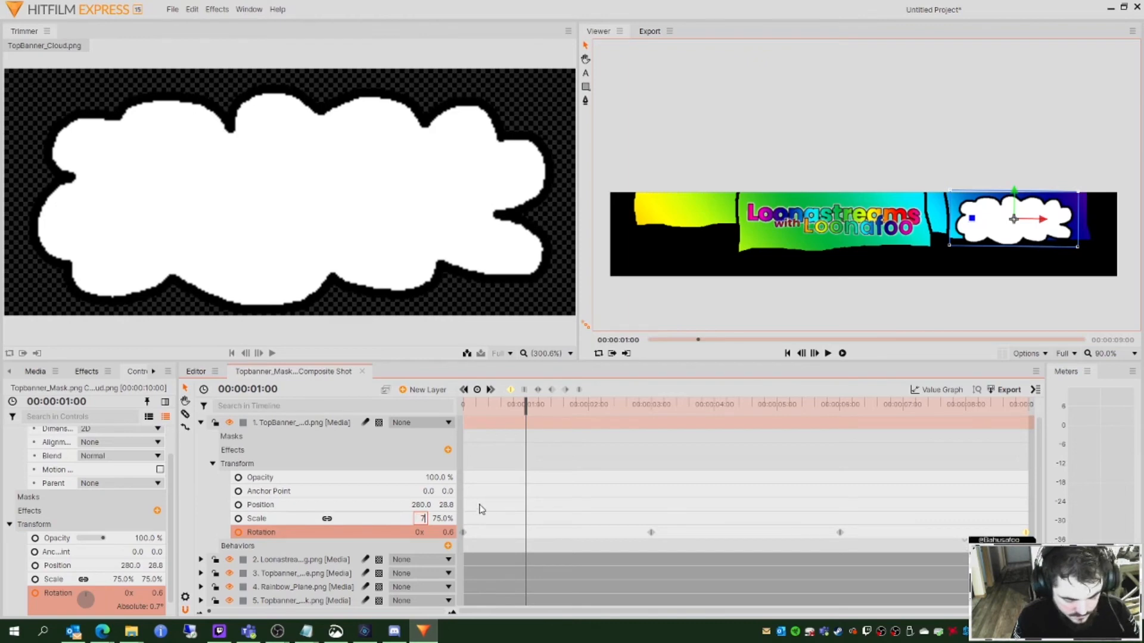
{"action": "type", "text": "0"}
{"action": "key", "text": "Return"}
{"action": "left_click_drag", "start_coordinate": [526, 405], "coordinate": [586, 415]}
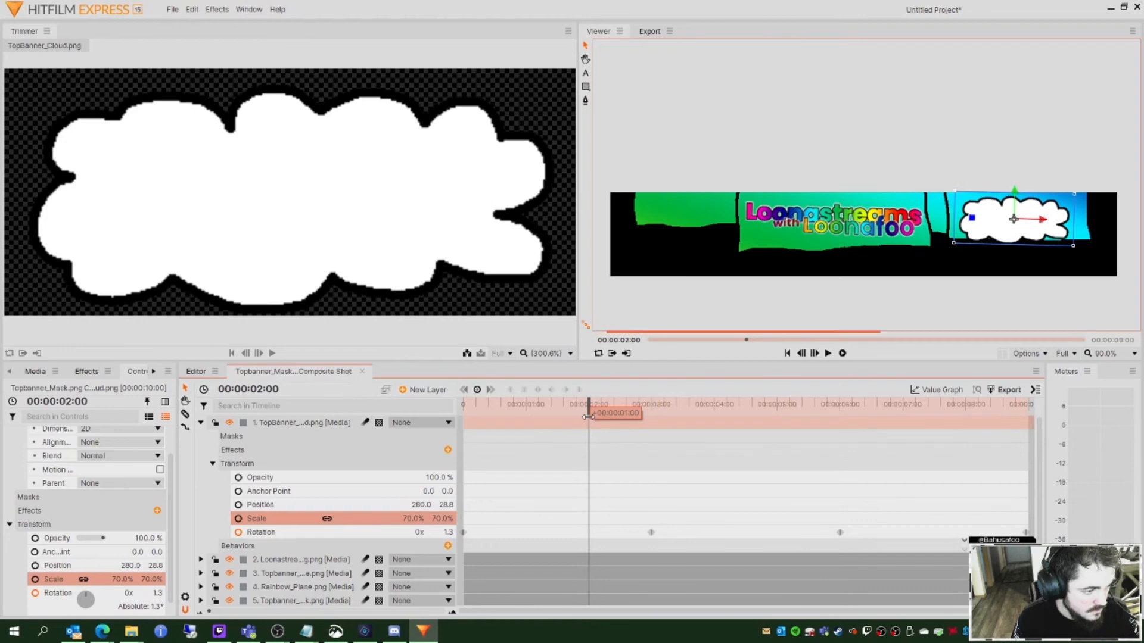
{"action": "left_click", "coordinate": [431, 519]}
{"action": "left_click", "coordinate": [424, 519]}
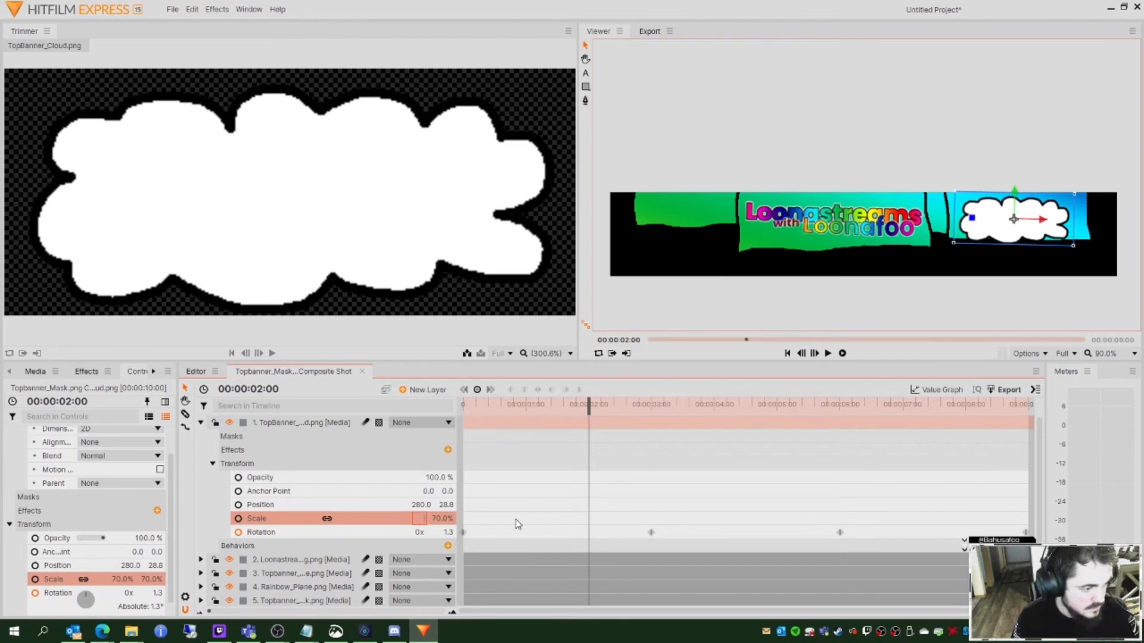
{"action": "key", "text": "Return"}
Step: Enable scale keyframing on the cloud layer at 00:00:00:00 and set its scale to 70% at 00:00:01:00
{"action": "left_click_drag", "start_coordinate": [593, 411], "coordinate": [427, 419]}
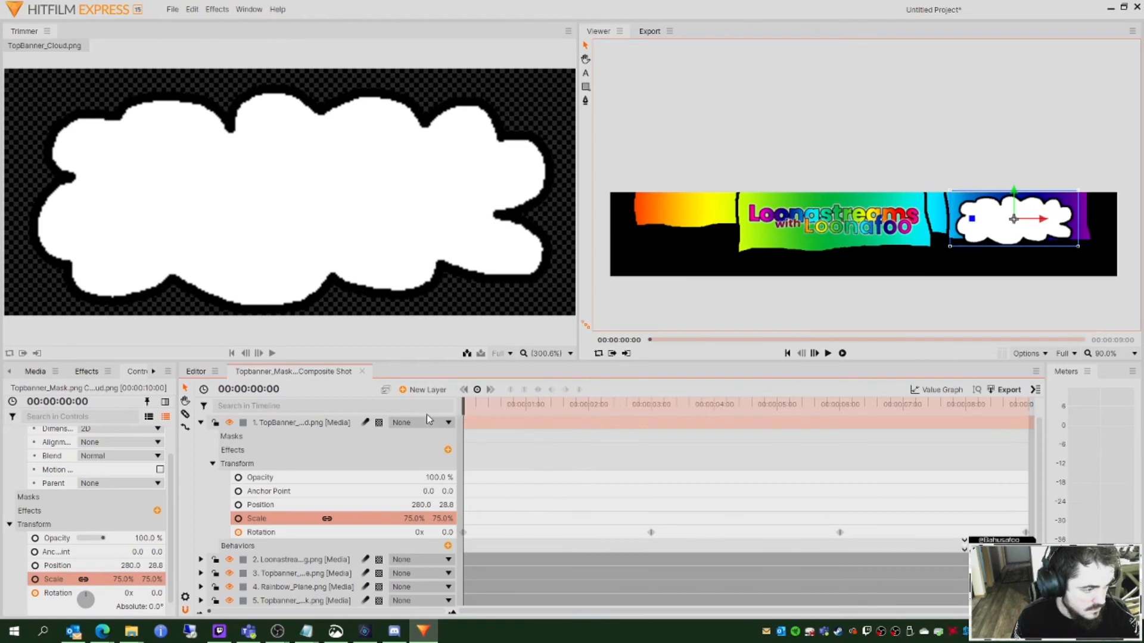
{"action": "left_click", "coordinate": [238, 518]}
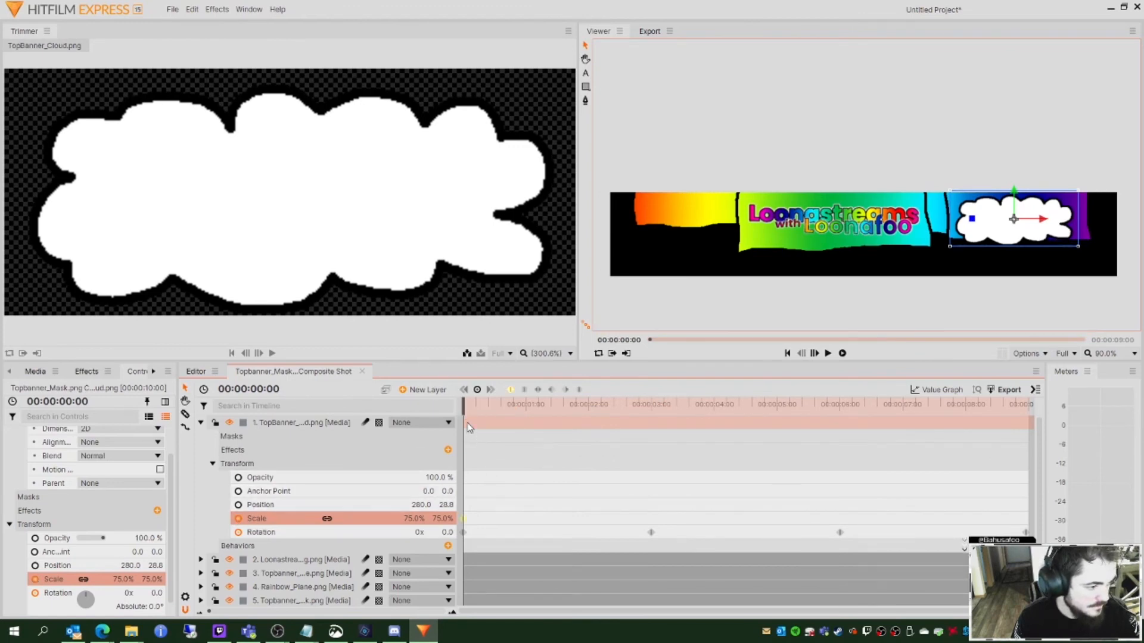
{"action": "left_click_drag", "start_coordinate": [464, 411], "coordinate": [525, 425]}
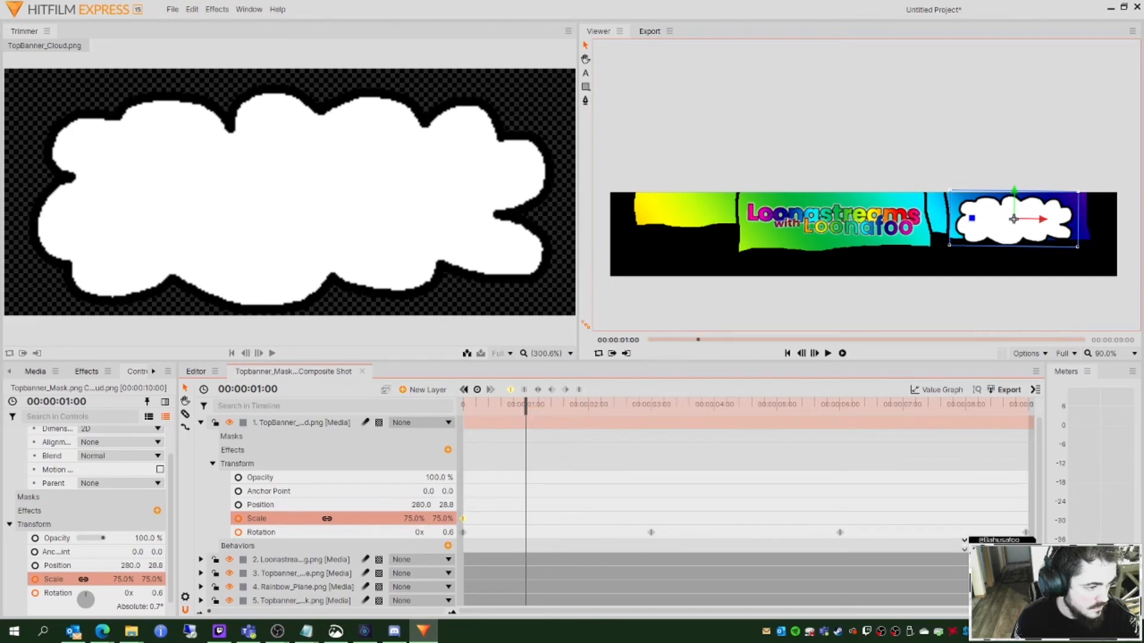
{"action": "left_click", "coordinate": [411, 518]}
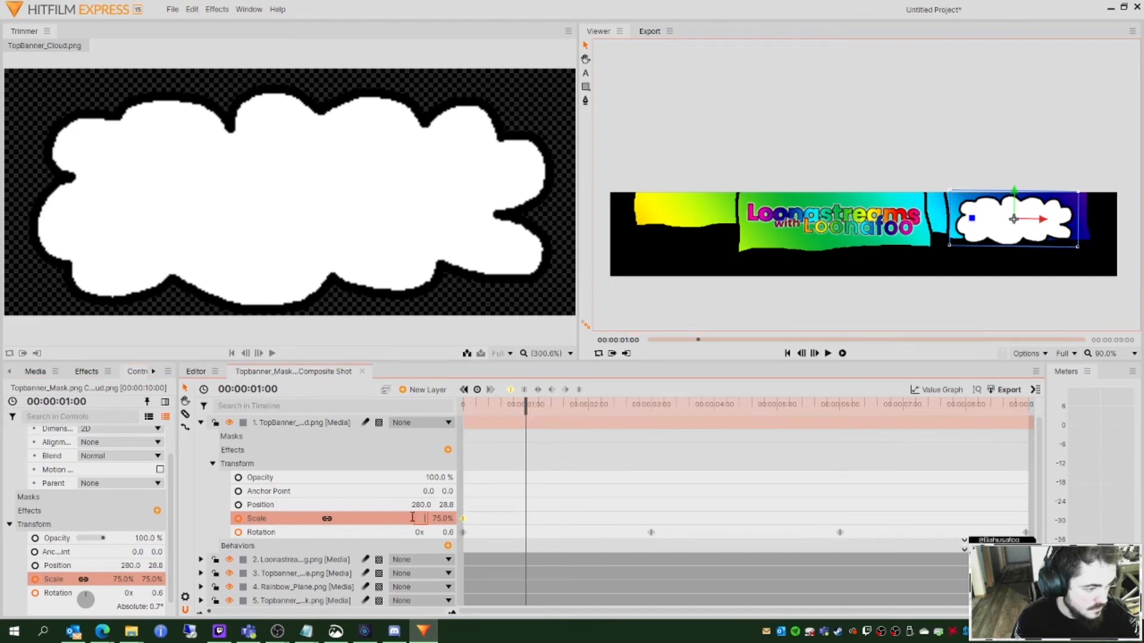
{"action": "key", "text": "Return"}
Step: Keyframe the cloud's scale to 75% at 00:00:02:00 and 80% at 00:00:03:00
{"action": "left_click_drag", "start_coordinate": [529, 411], "coordinate": [588, 418]}
{"action": "left_click", "coordinate": [416, 516]}
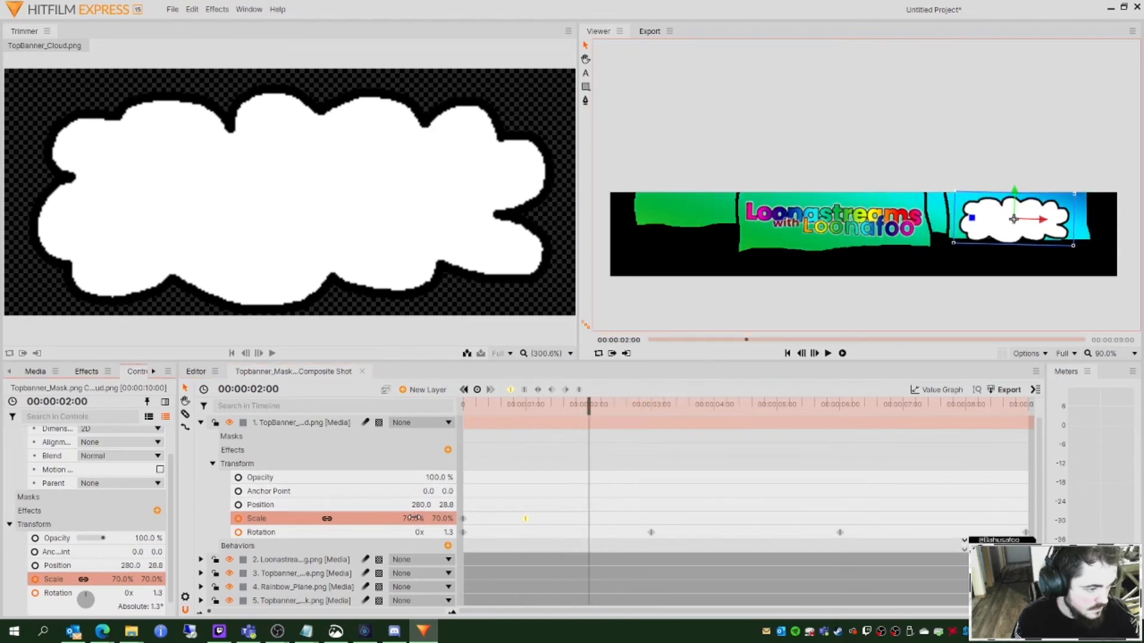
{"action": "type", "text": "75"}
{"action": "left_click_drag", "start_coordinate": [588, 407], "coordinate": [651, 407]}
{"action": "left_click", "coordinate": [414, 522]}
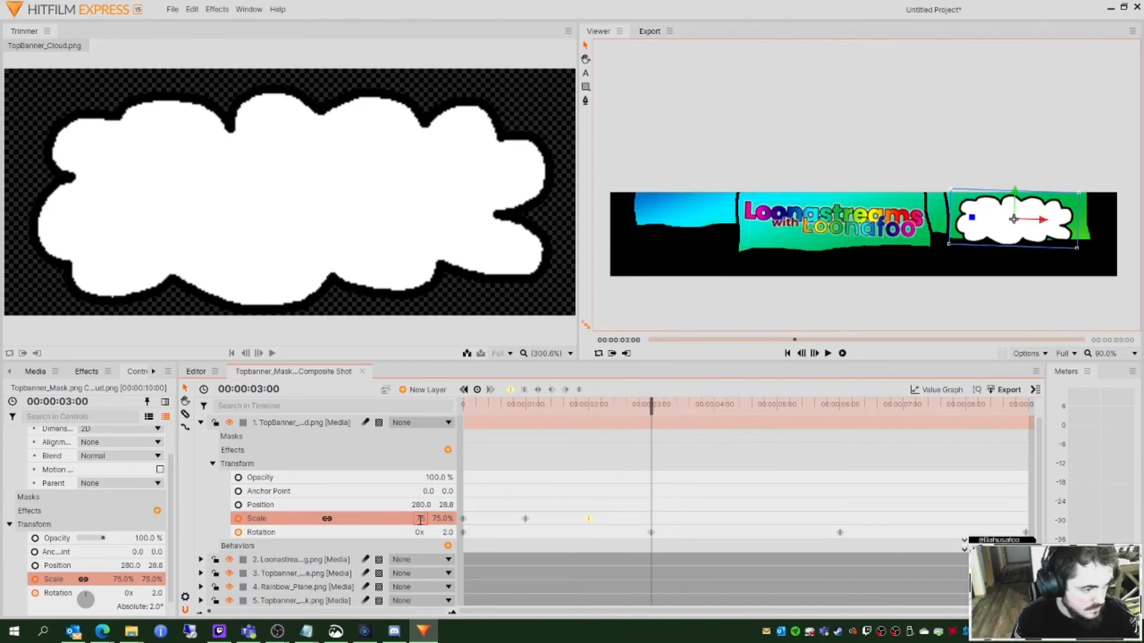
Step: Keyframe the cloud's scale to 75% at 00:00:04:00 and 70% at 00:00:05:00
{"action": "left_click_drag", "start_coordinate": [650, 411], "coordinate": [715, 413]}
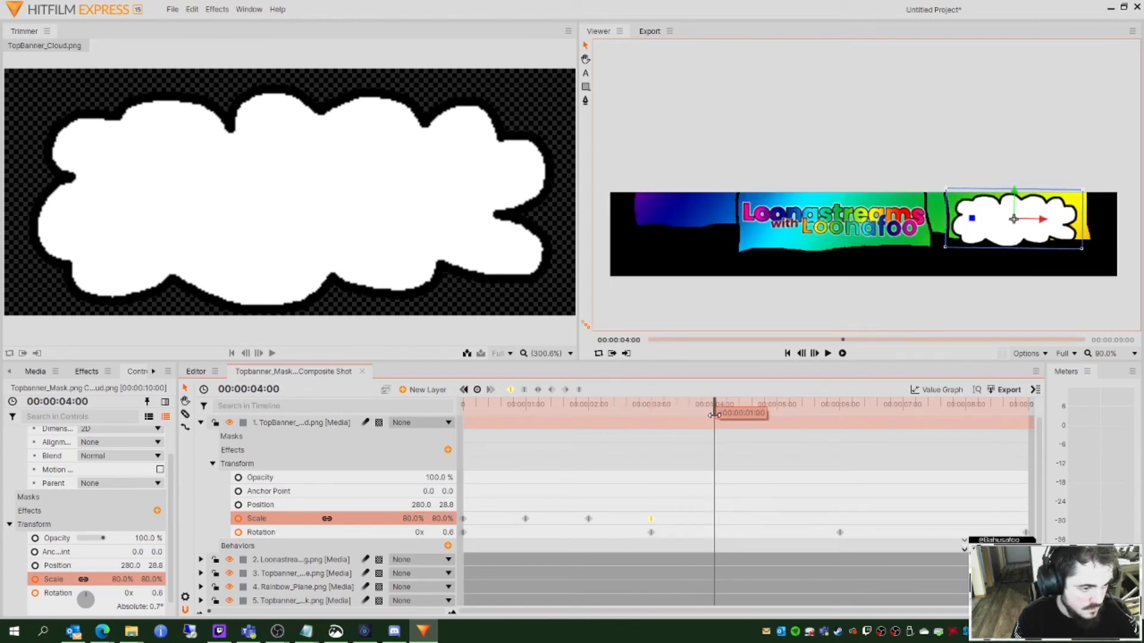
{"action": "left_click", "coordinate": [418, 520]}
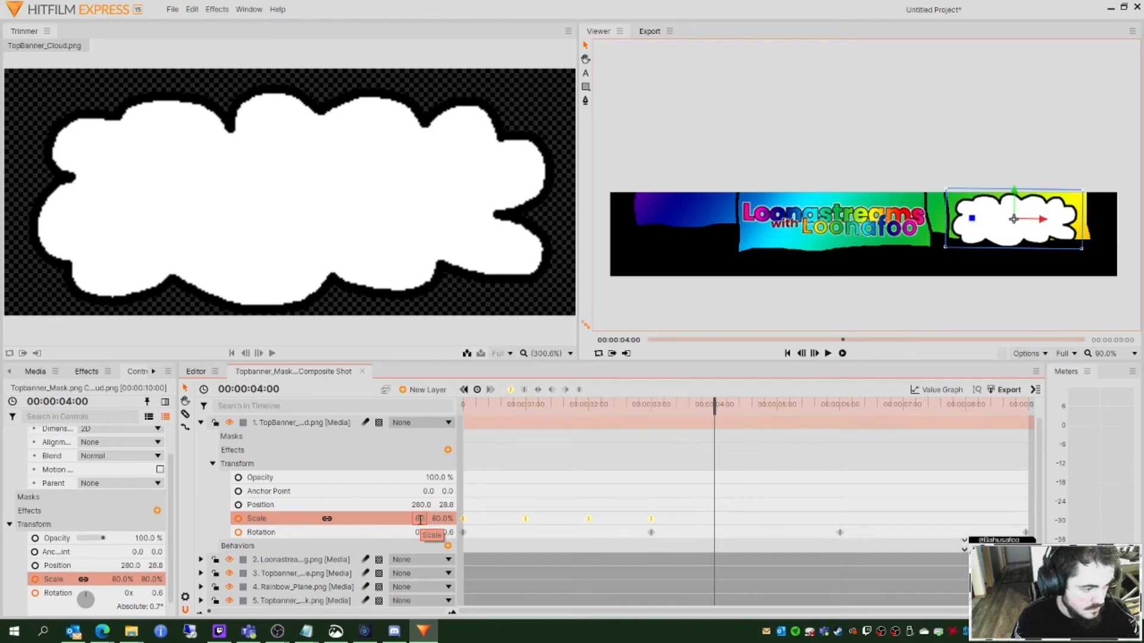
{"action": "type", "text": "75"}
{"action": "left_click_drag", "start_coordinate": [717, 410], "coordinate": [778, 418]}
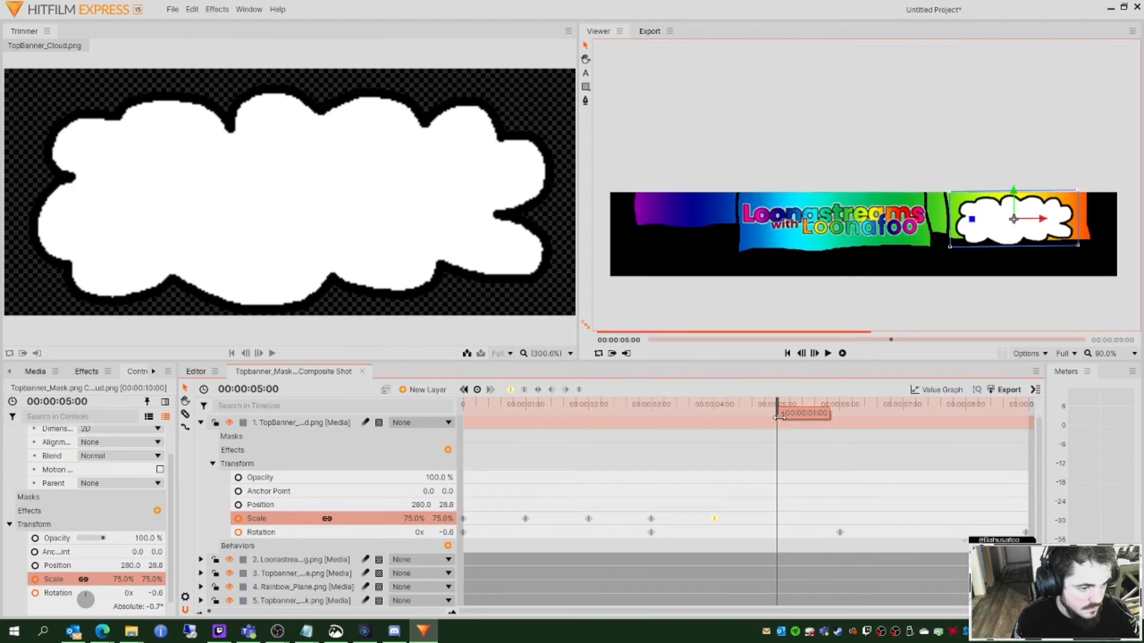
{"action": "left_click", "coordinate": [412, 518]}
{"action": "left_click", "coordinate": [411, 518]}
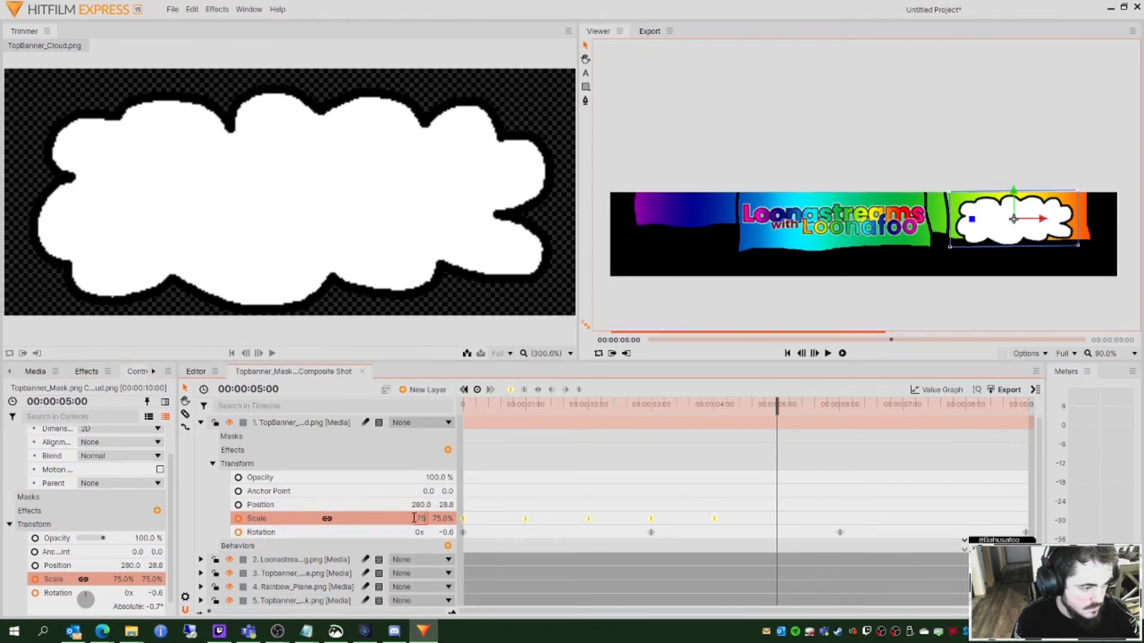
{"action": "key", "text": "BackSpace"}
{"action": "key", "text": "BackSpace"}
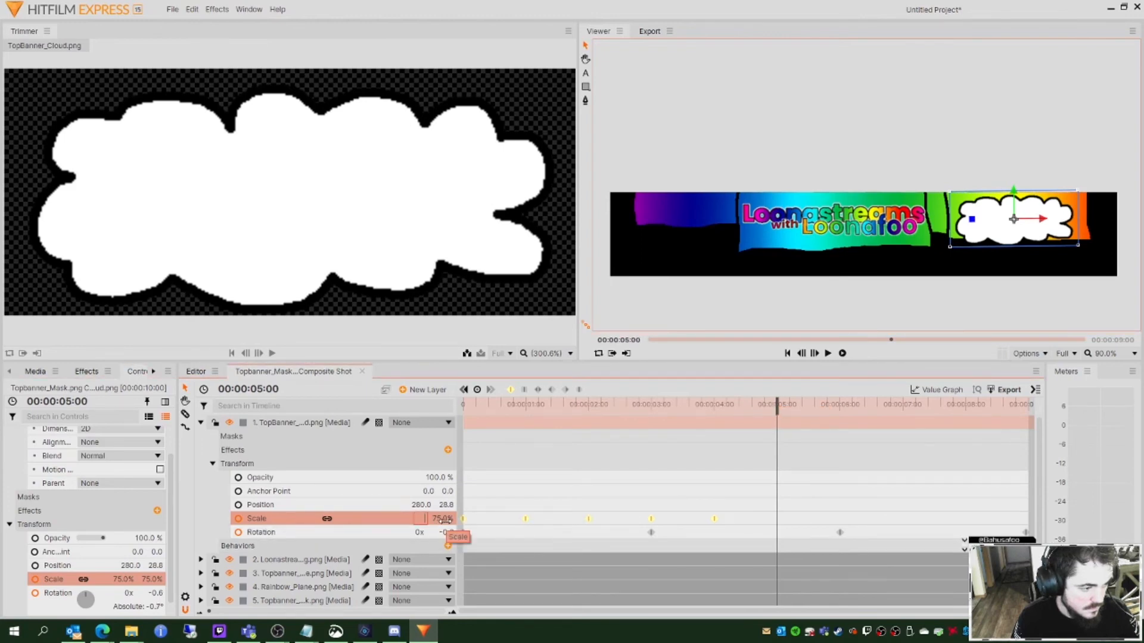
{"action": "type", "text": "70"}
Step: Keyframe the cloud's scale to 75% at 00:00:06:00 and 80% at 00:00:07:00
{"action": "left_click_drag", "start_coordinate": [781, 410], "coordinate": [840, 418]}
{"action": "left_click", "coordinate": [419, 520]}
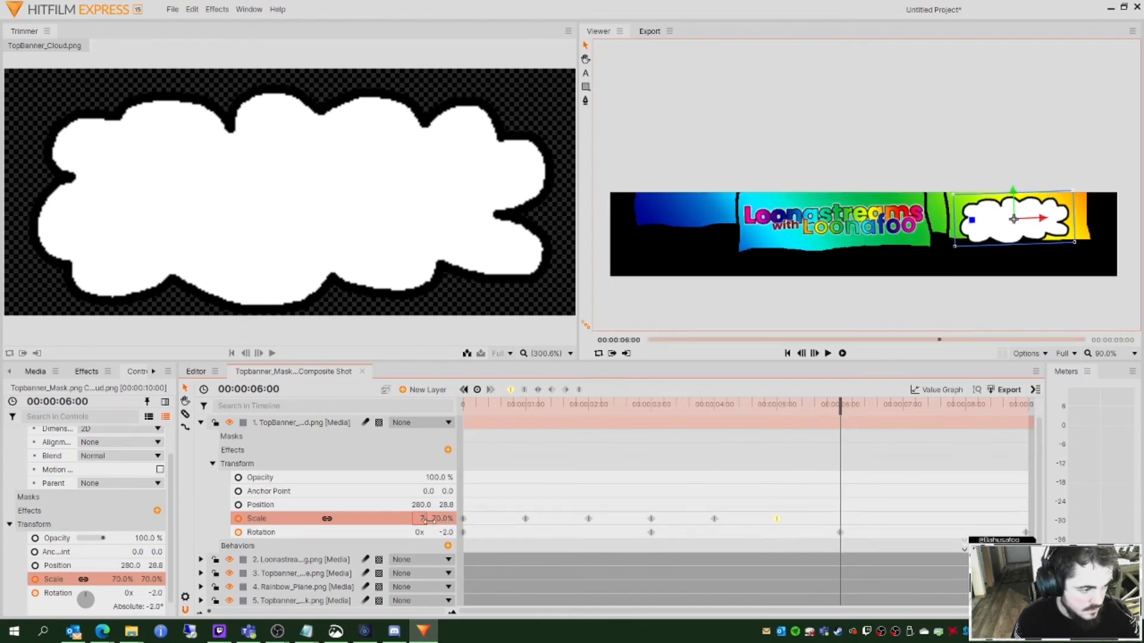
{"action": "type", "text": "75"}
{"action": "left_click_drag", "start_coordinate": [837, 411], "coordinate": [908, 417]}
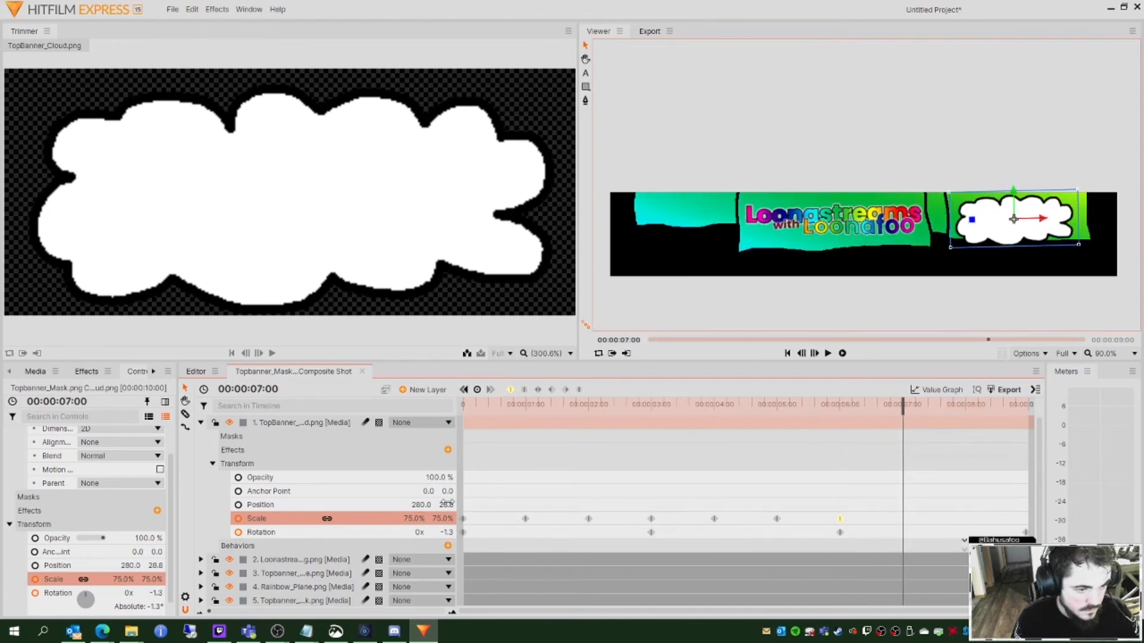
{"action": "left_click", "coordinate": [419, 519]}
{"action": "type", "text": "70"}
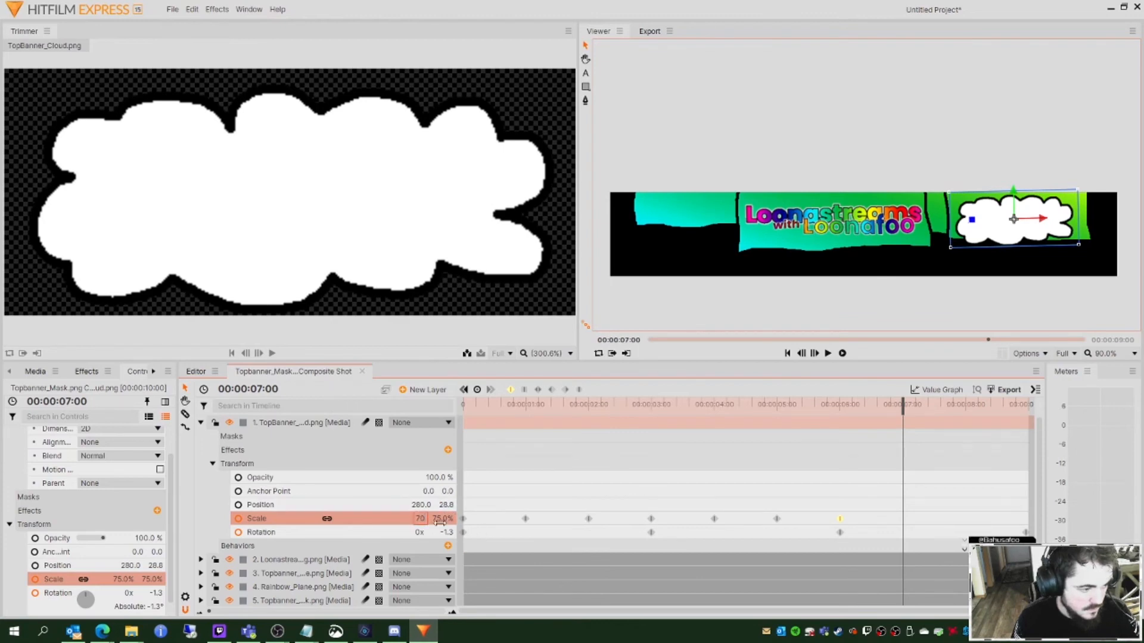
{"action": "key", "text": "BackSpace"}
{"action": "type", "text": "80"}
Step: Keyframe the cloud's scale to 85% at 00:00:08:00
{"action": "left_click_drag", "start_coordinate": [910, 406], "coordinate": [970, 421]}
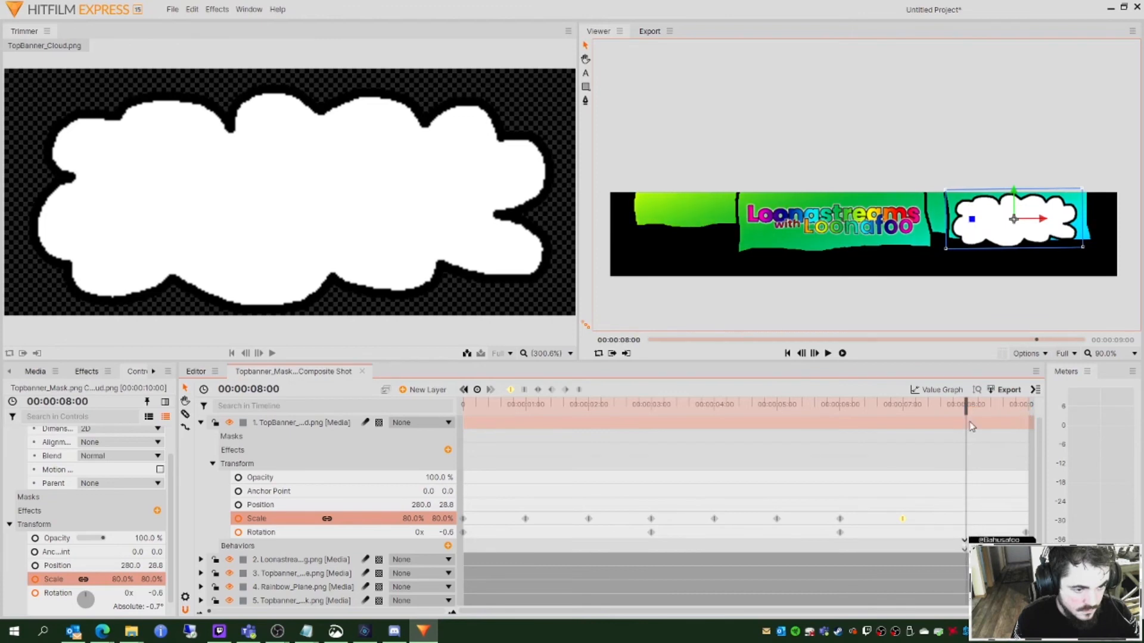
{"action": "left_click", "coordinate": [410, 518]}
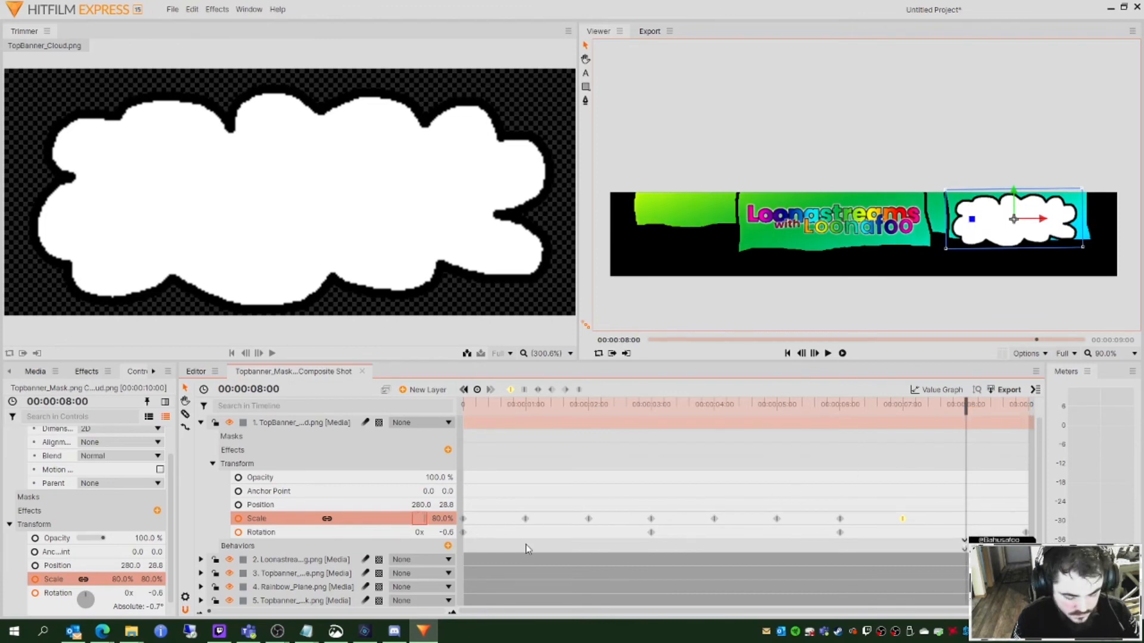
{"action": "key", "text": "Return"}
Step: Try a scale of 83% on the cloud's 00:00:08:00 keyframe and restore it to 85%
{"action": "mouse_move", "coordinate": [966, 407]}
{"action": "left_mouse_down"}
{"action": "mouse_move", "coordinate": [1042, 409]}
{"action": "mouse_move", "coordinate": [966, 411]}
{"action": "mouse_move", "coordinate": [968, 420]}
{"action": "left_mouse_up"}
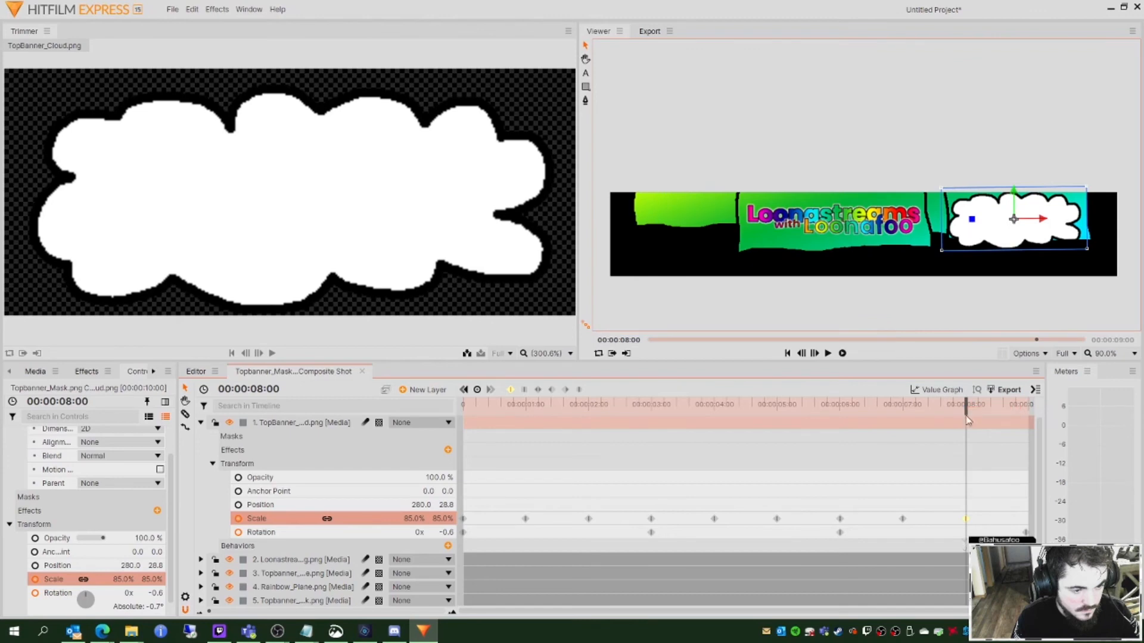
{"action": "left_click", "coordinate": [413, 518]}
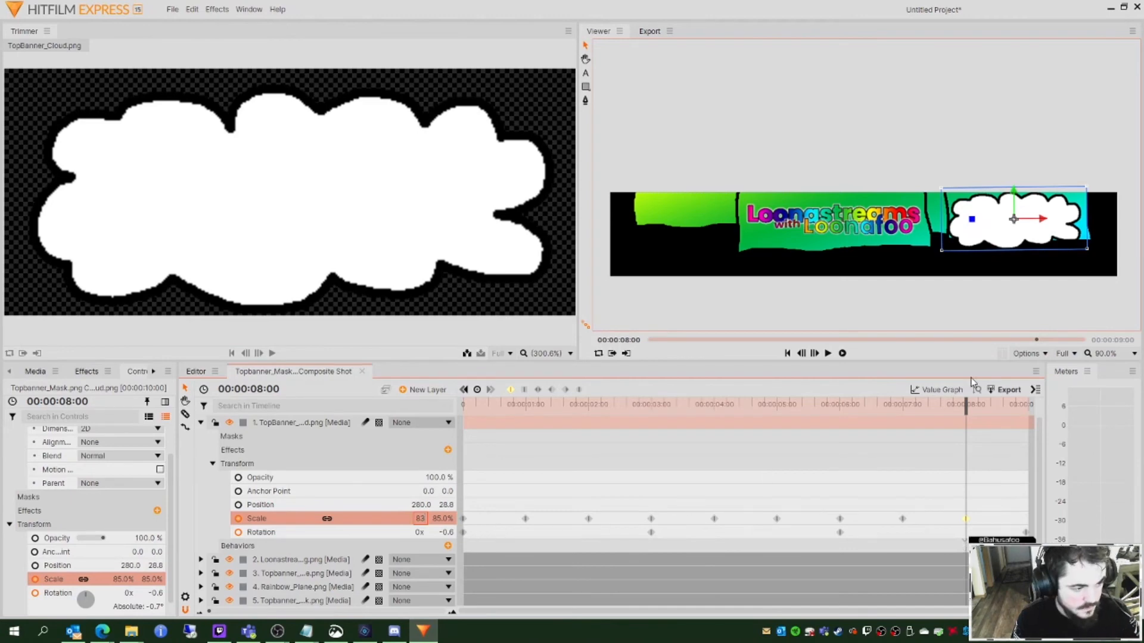
{"action": "key", "text": "Return"}
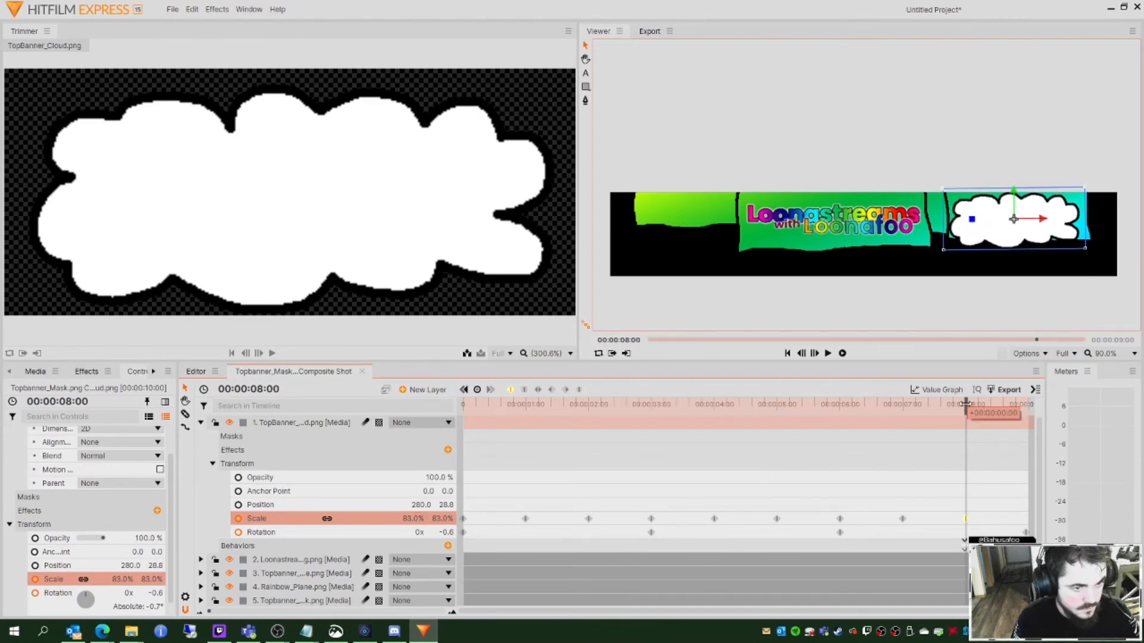
{"action": "left_click", "coordinate": [424, 517]}
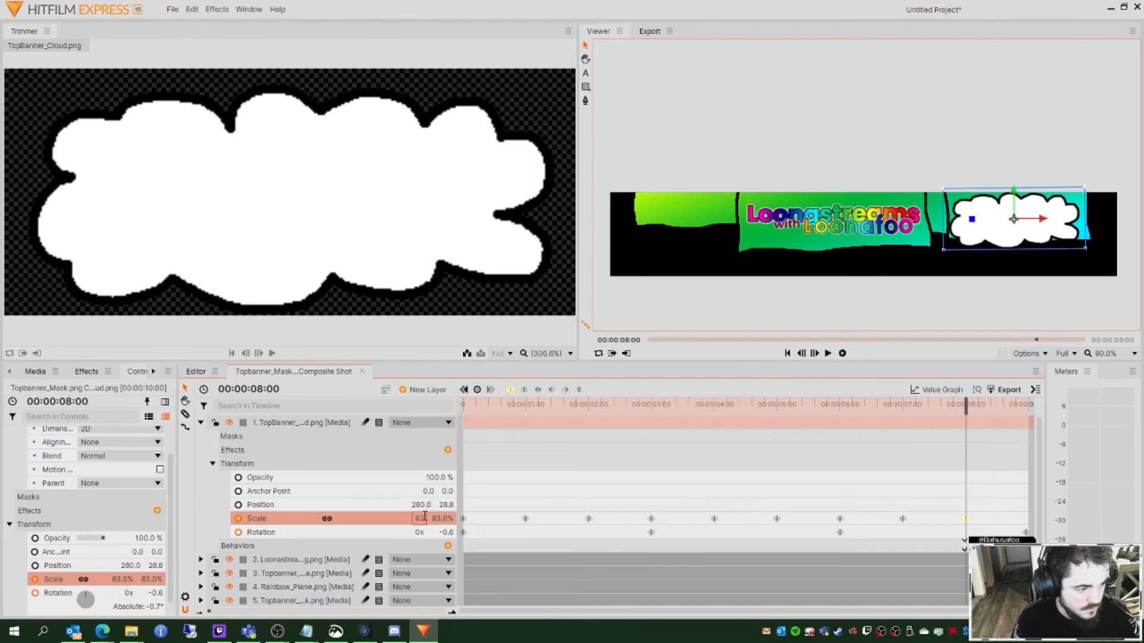
{"action": "left_click_drag", "start_coordinate": [956, 404], "coordinate": [1026, 408]}
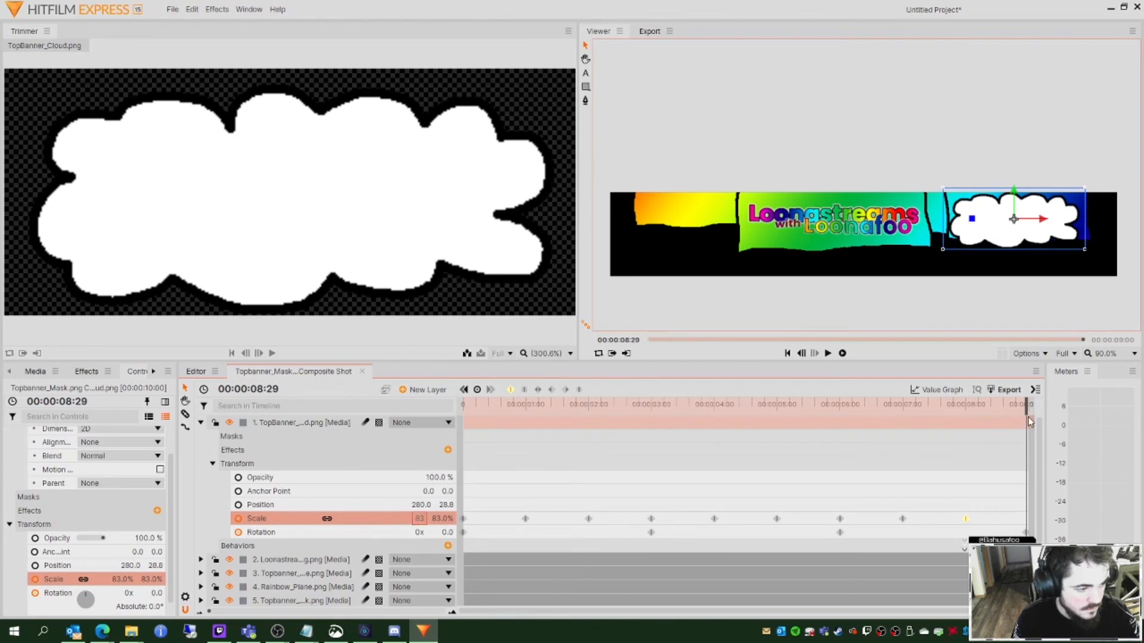
{"action": "left_click_drag", "start_coordinate": [1026, 408], "coordinate": [965, 408]}
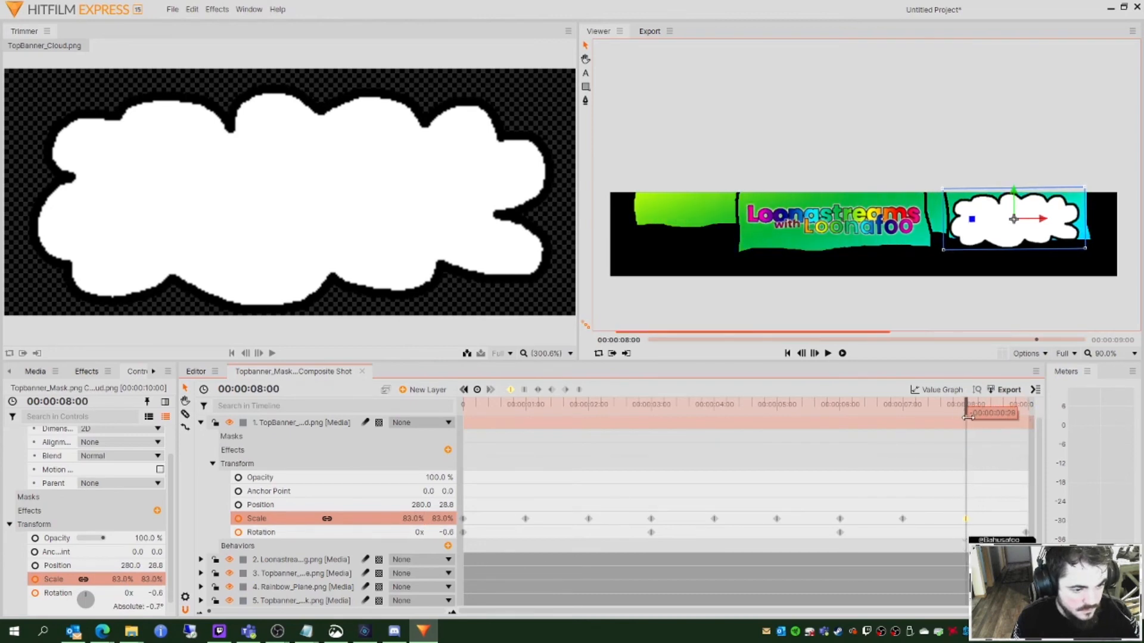
{"action": "left_click", "coordinate": [417, 518]}
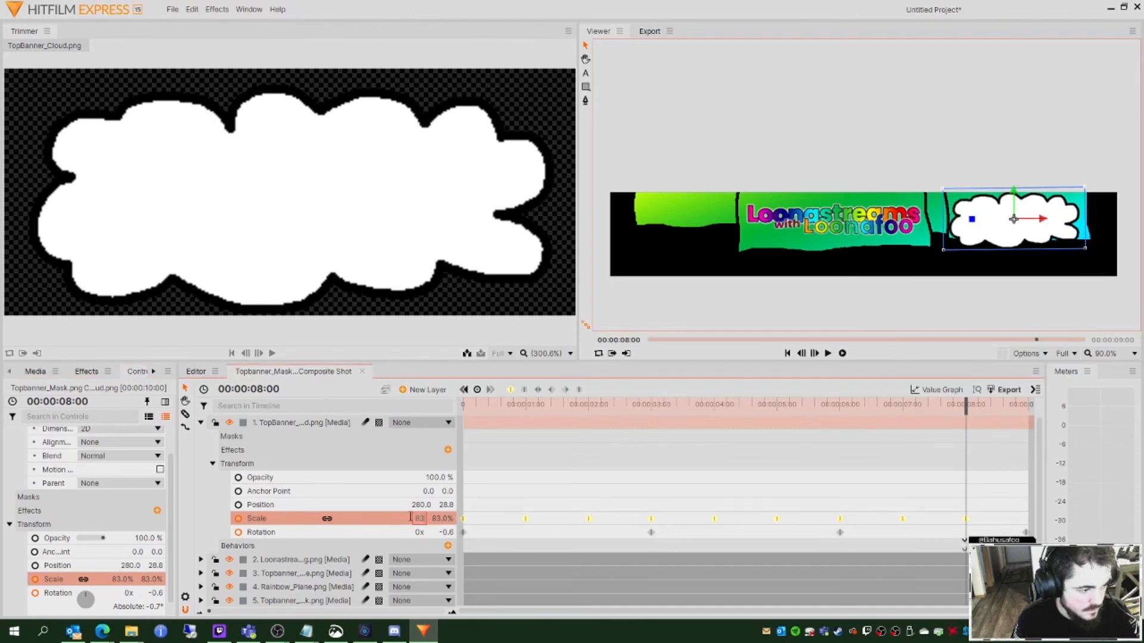
{"action": "type", "text": "85"}
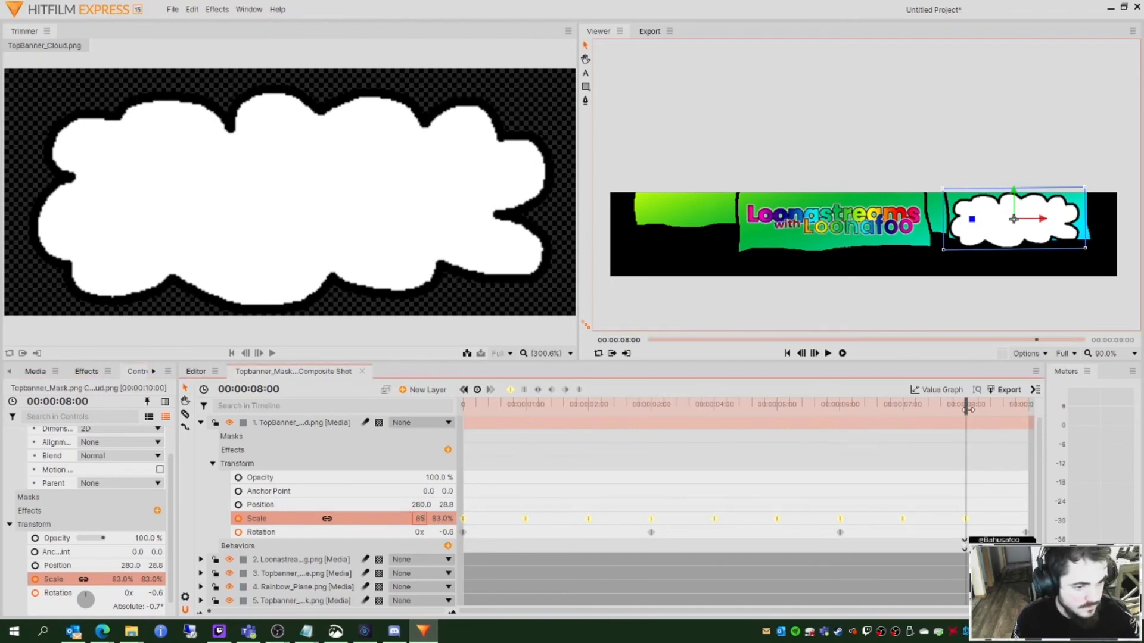
{"action": "key", "text": "Return"}
Step: Keyframe the cloud's scale back to 75% at 00:00:08:29
{"action": "left_click_drag", "start_coordinate": [968, 409], "coordinate": [1026, 409]}
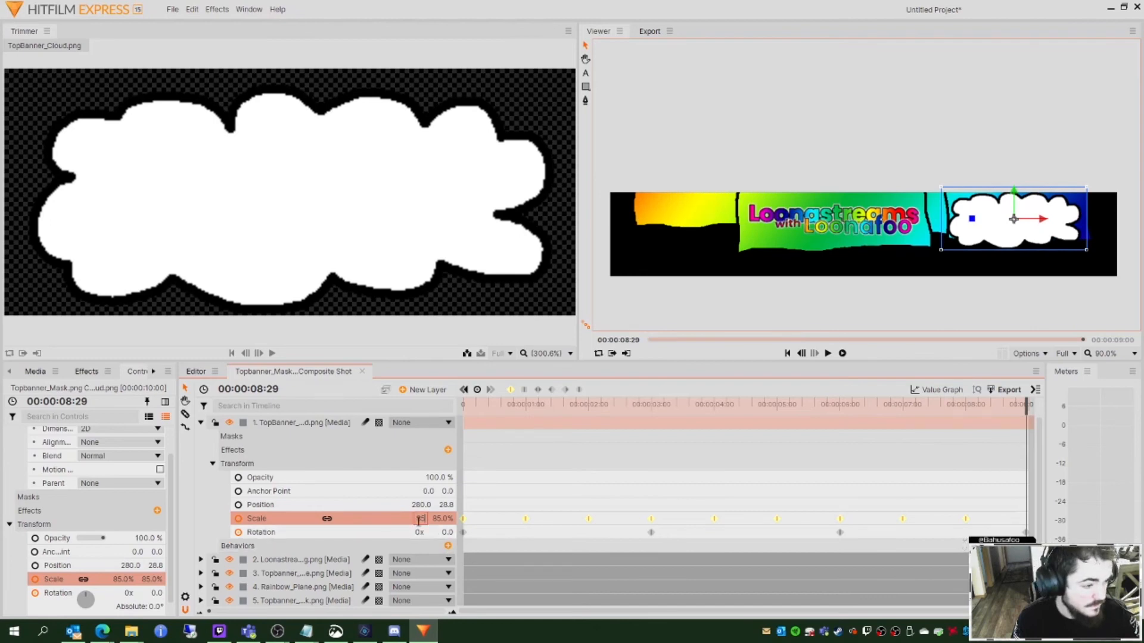
{"action": "key", "text": "BackSpace"}
{"action": "key", "text": "BackSpace"}
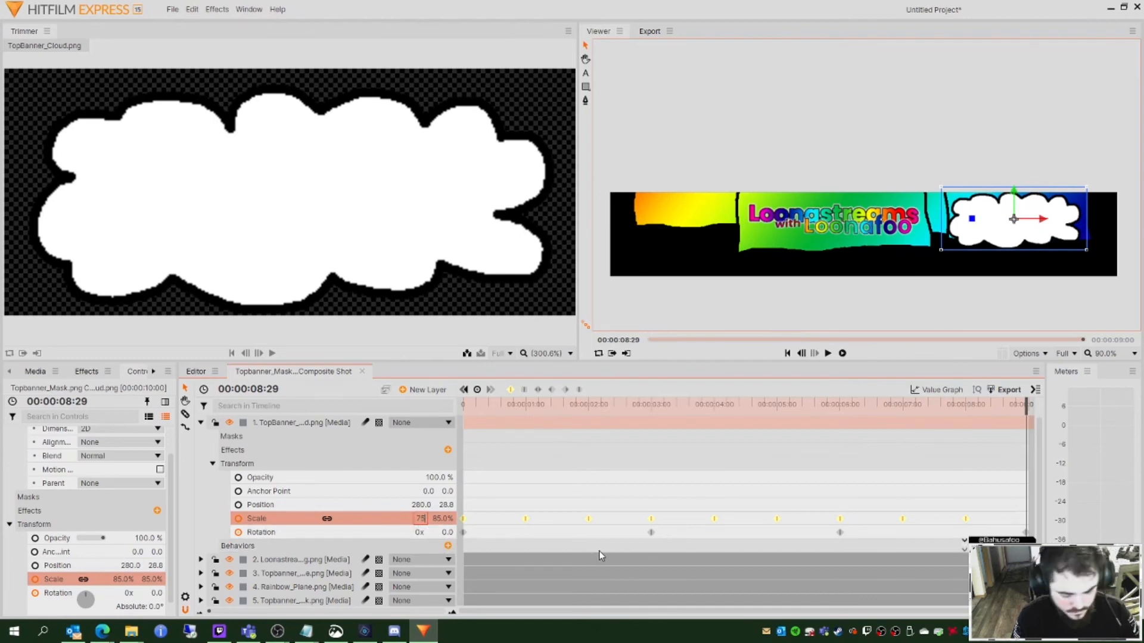
{"action": "key", "text": "Return"}
Step: Set the cloud's rotation keyframe at 00:00:03:00 to -2°
{"action": "left_click_drag", "start_coordinate": [1023, 406], "coordinate": [653, 417]}
{"action": "left_click", "coordinate": [439, 531]}
{"action": "type", "text": "-"}
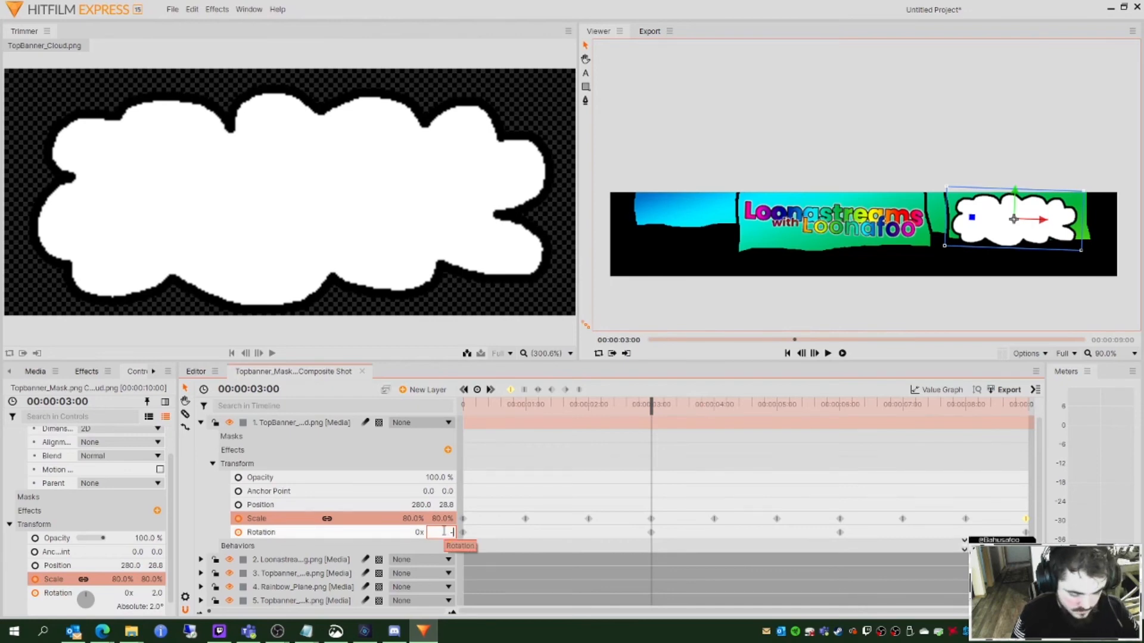
{"action": "type", "text": "2"}
{"action": "key", "text": "Return"}
Step: Set the cloud's rotation keyframe at 00:00:06:00 to 2° and return the playhead to the start of the timeline
{"action": "left_click_drag", "start_coordinate": [645, 409], "coordinate": [840, 412]}
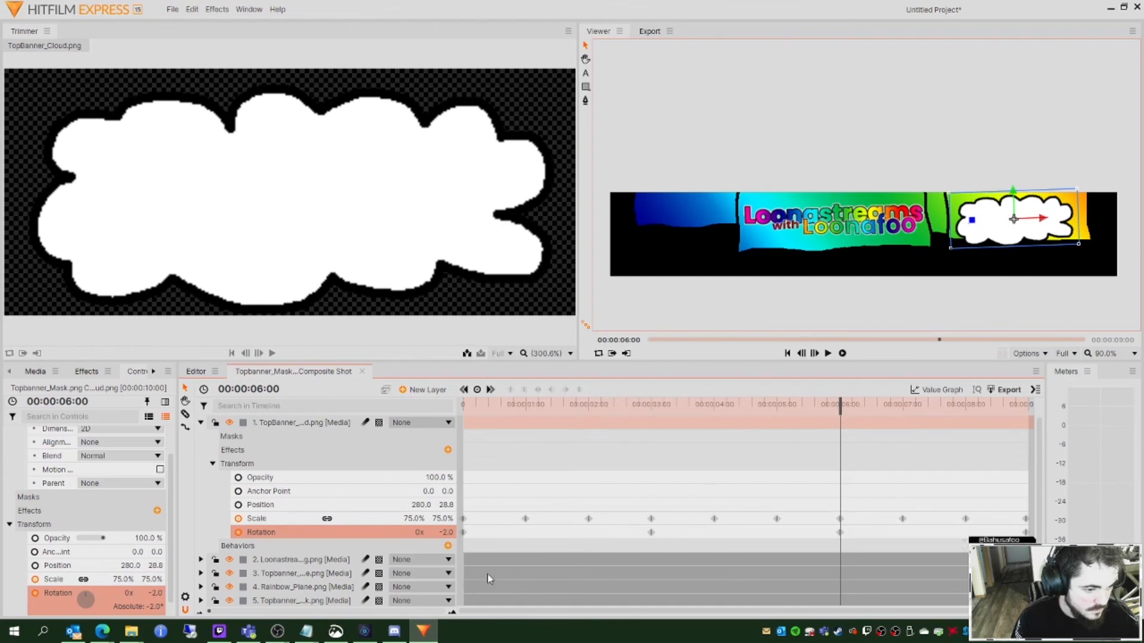
{"action": "left_click", "coordinate": [448, 533]}
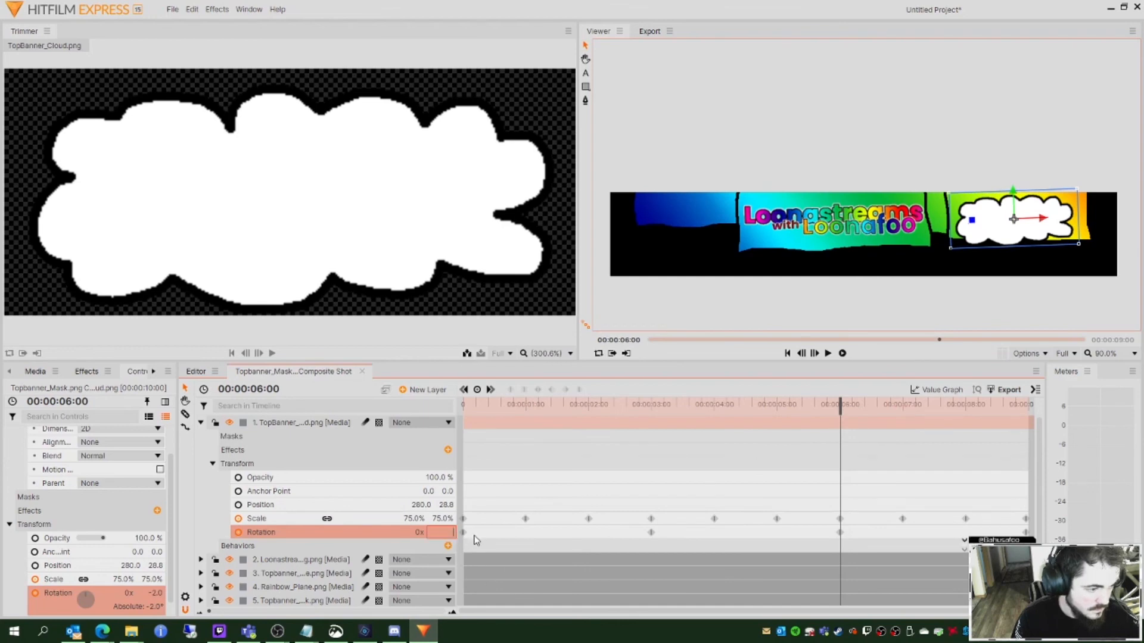
{"action": "key", "text": "Return"}
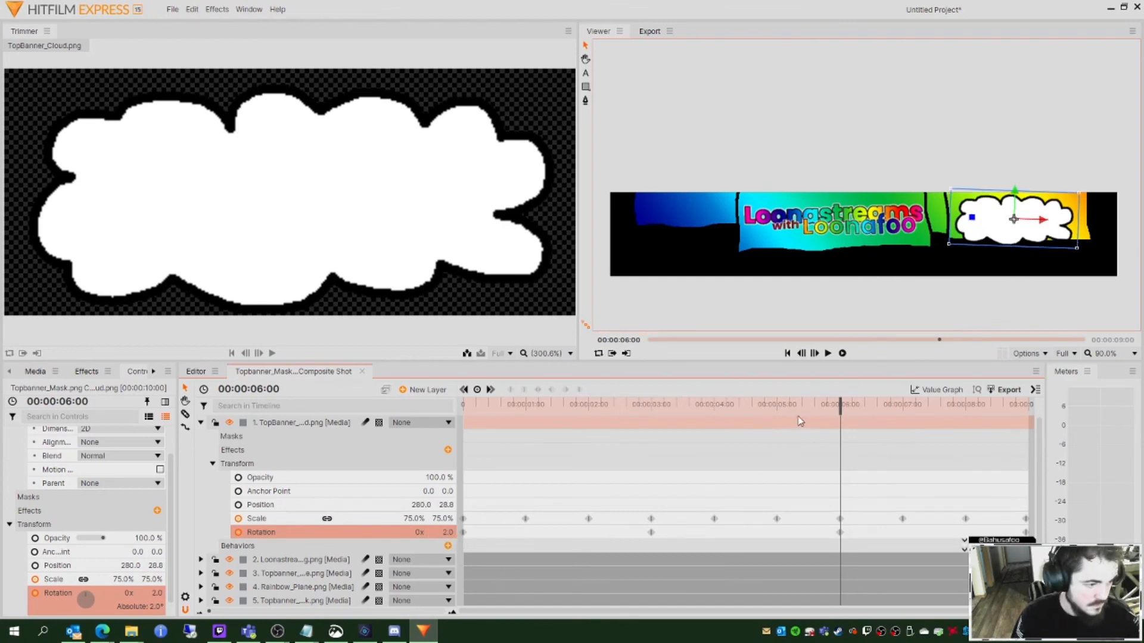
{"action": "left_click_drag", "start_coordinate": [840, 405], "coordinate": [471, 479]}
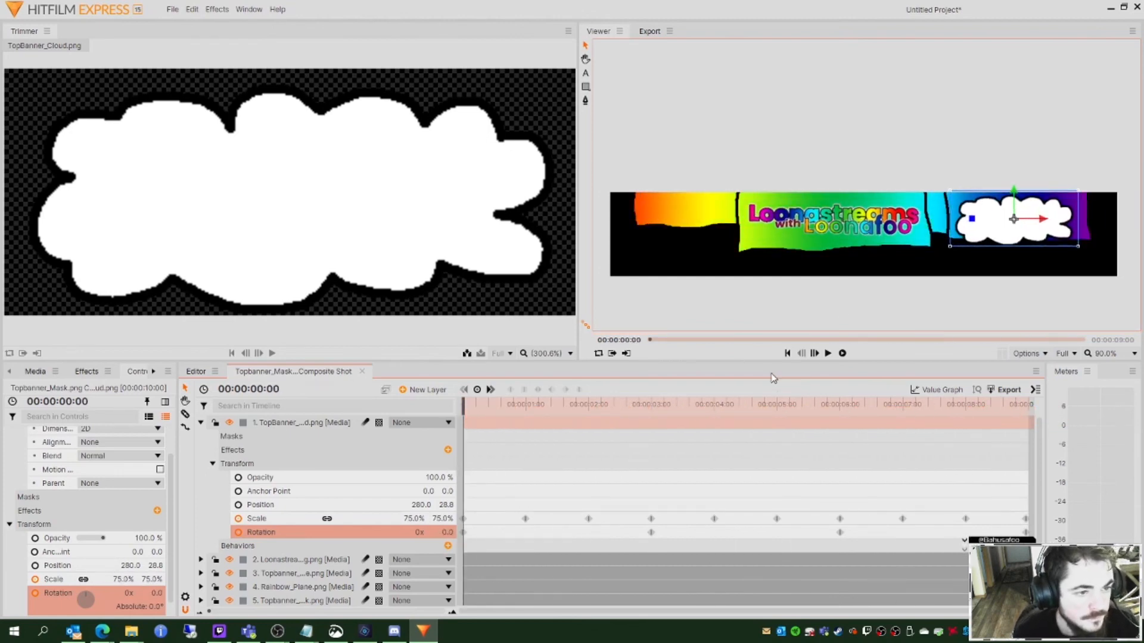
{"action": "left_click", "coordinate": [967, 316]}
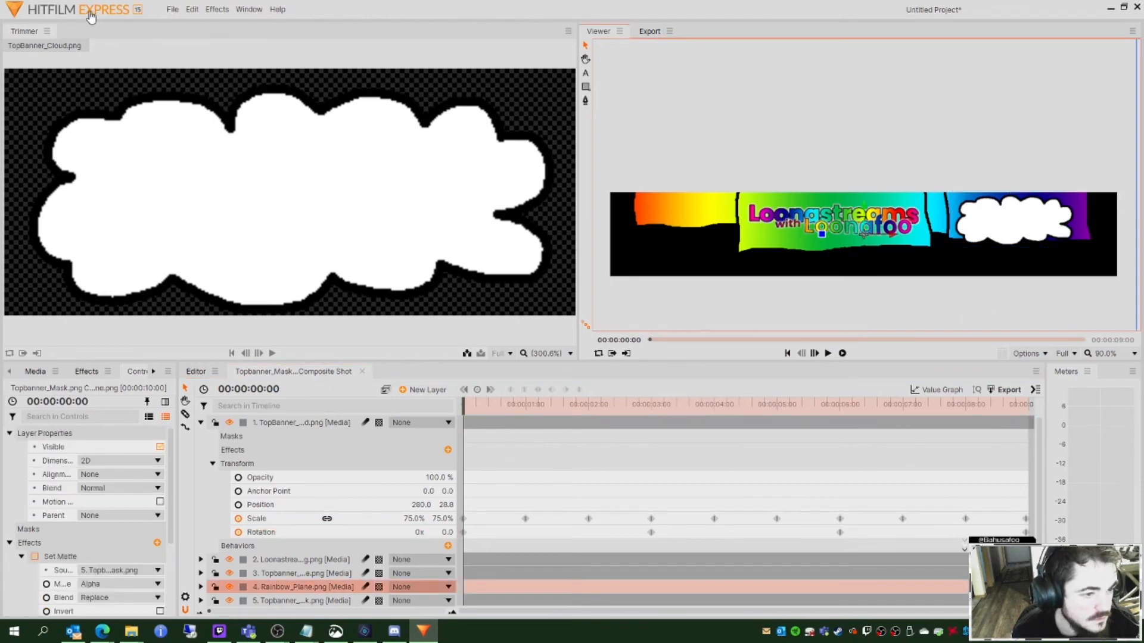
Step: Save the project as Topbanner in the Rainbow Unicorn Theme folder
{"action": "left_click", "coordinate": [172, 9]}
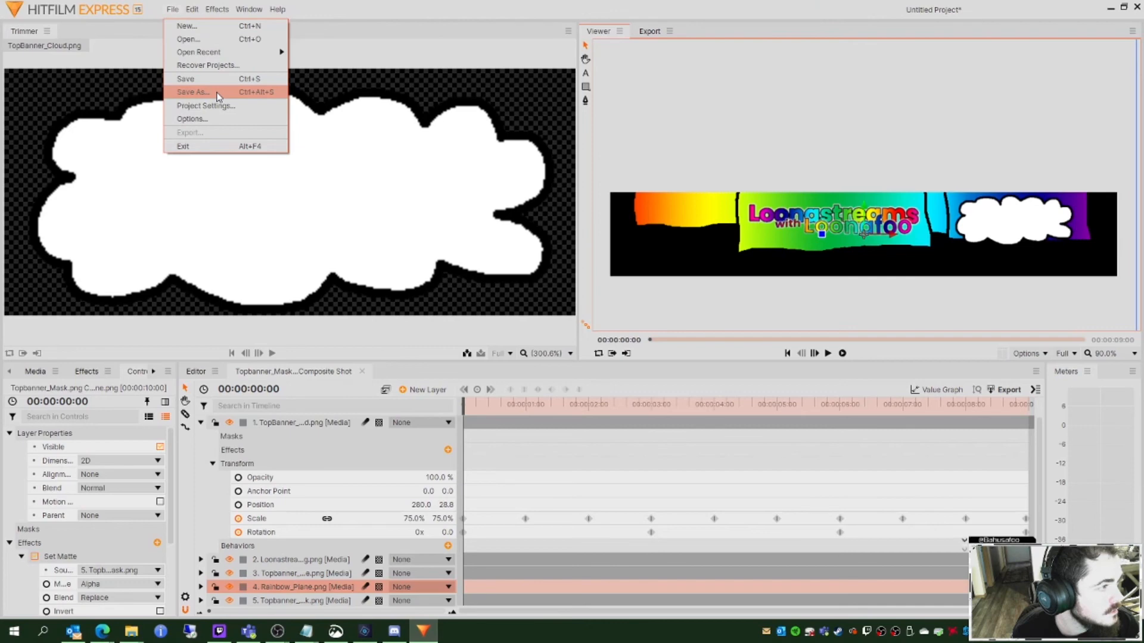
{"action": "left_click", "coordinate": [218, 93]}
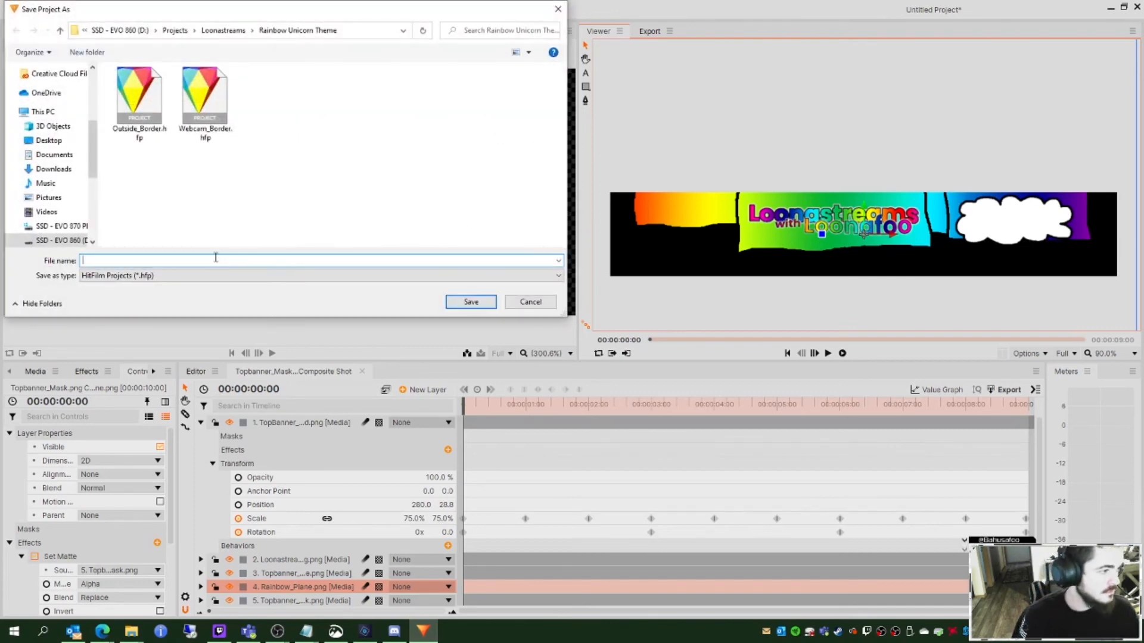
{"action": "type", "text": "Topbanner"}
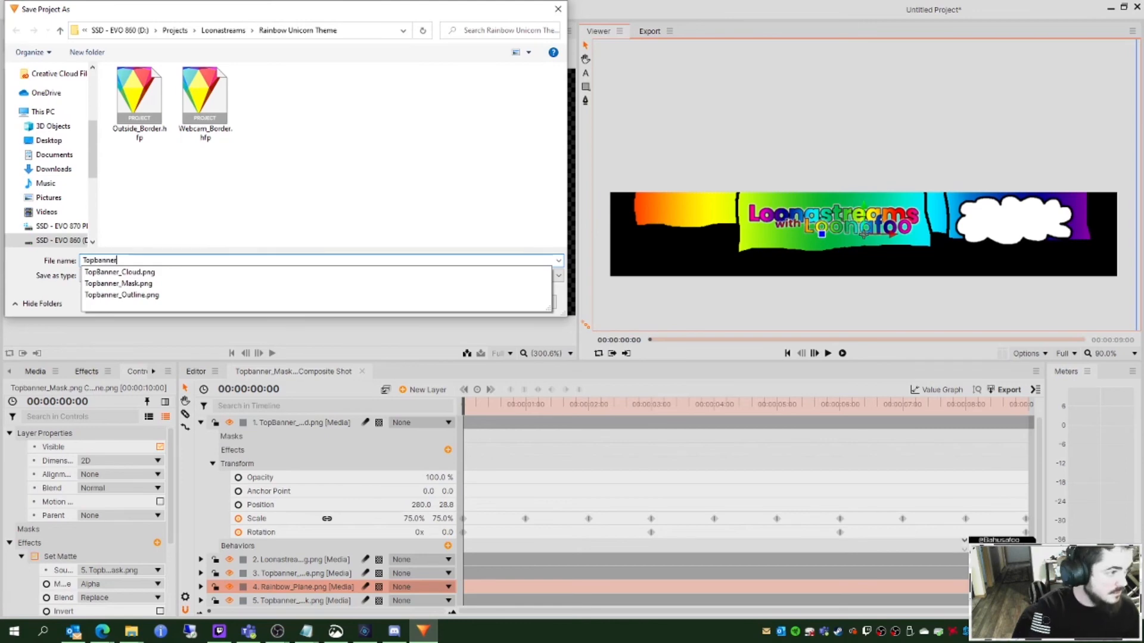
{"action": "left_click", "coordinate": [281, 212]}
{"action": "left_click", "coordinate": [471, 302]}
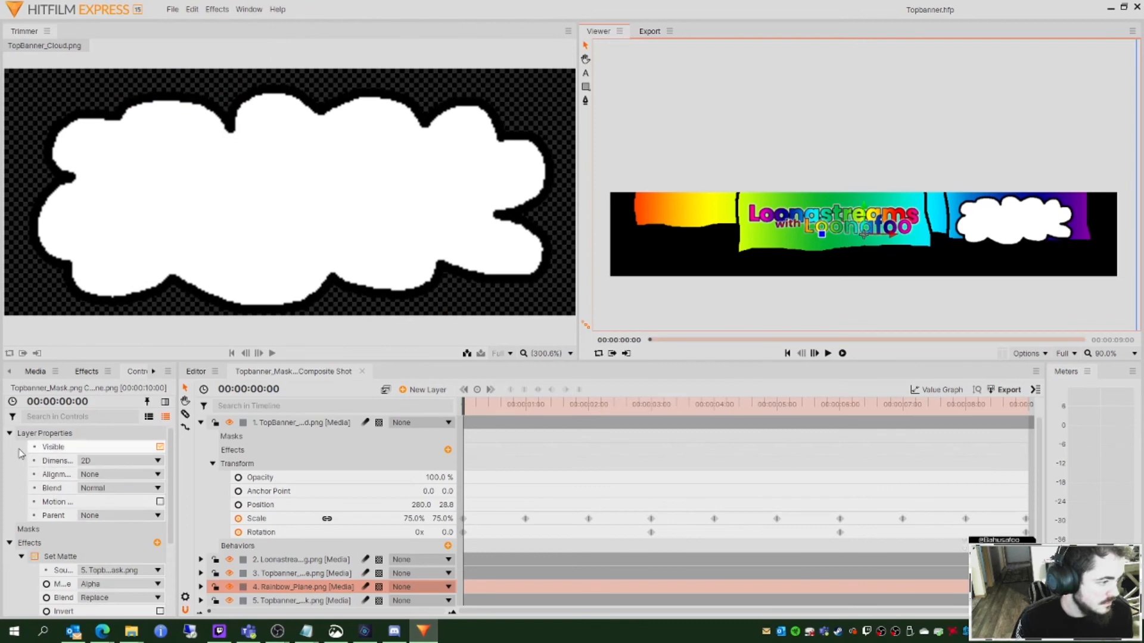
Step: Add the in-to-out area of the Topbanner_Mask composite shot to the export queue
{"action": "left_click", "coordinate": [9, 434]}
{"action": "left_click", "coordinate": [10, 461]}
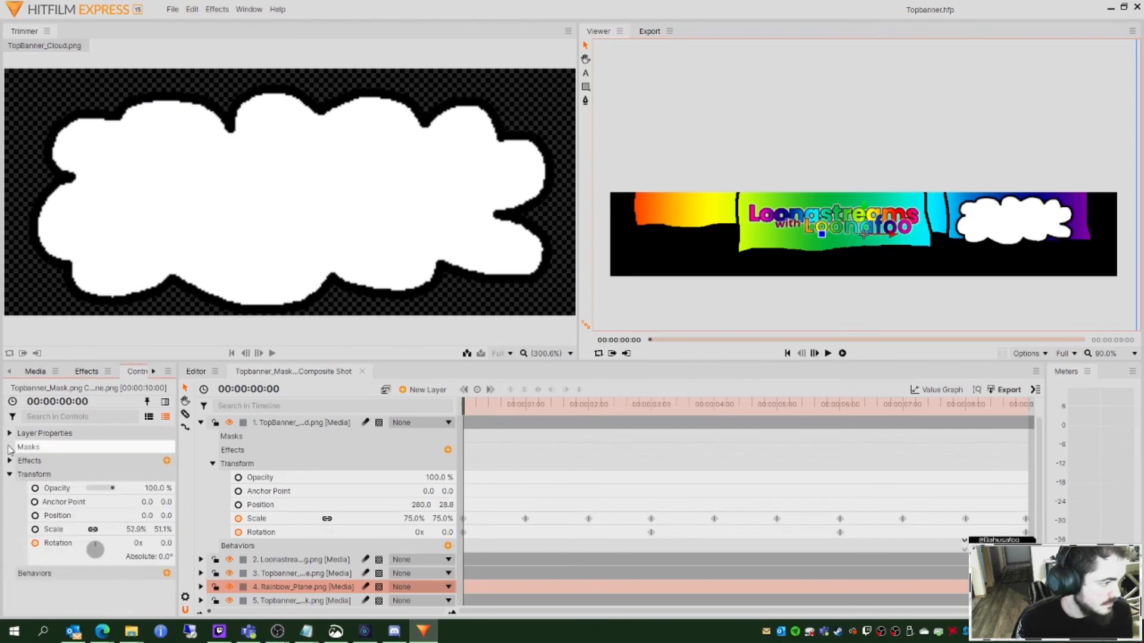
{"action": "left_click", "coordinate": [77, 372]}
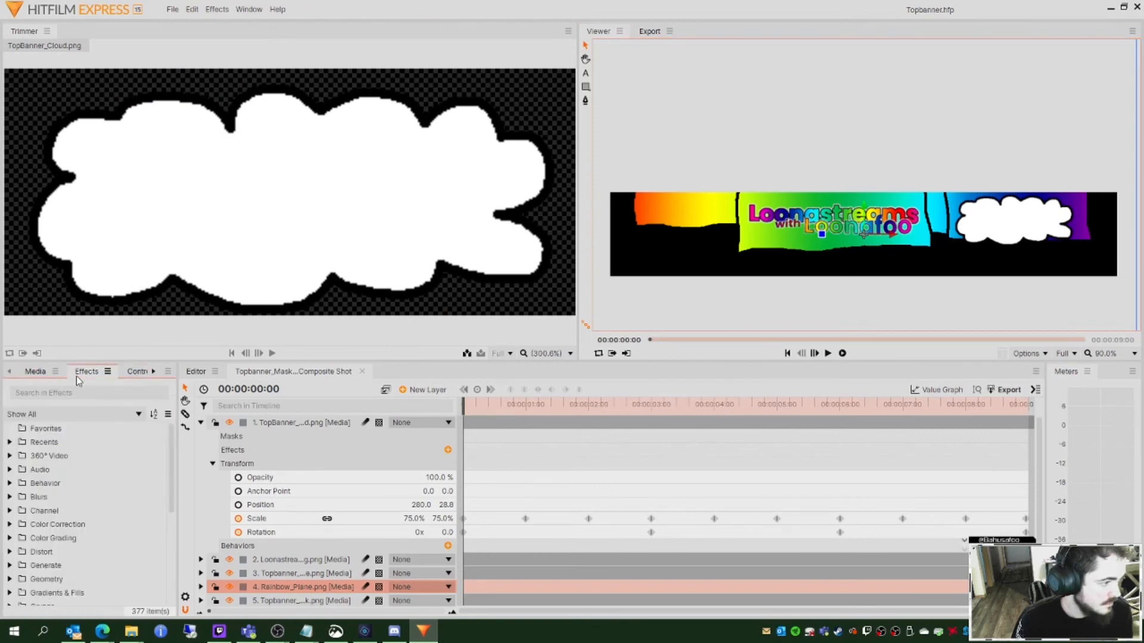
{"action": "left_click", "coordinate": [35, 371]}
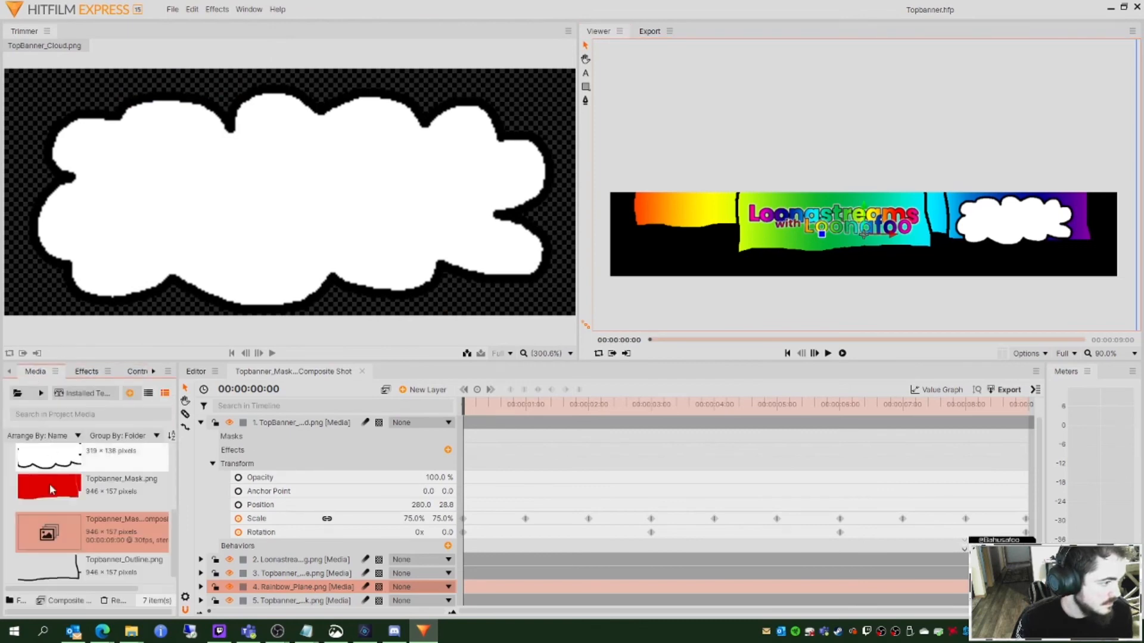
{"action": "right_click", "coordinate": [109, 524]}
{"action": "right_click", "coordinate": [90, 529]}
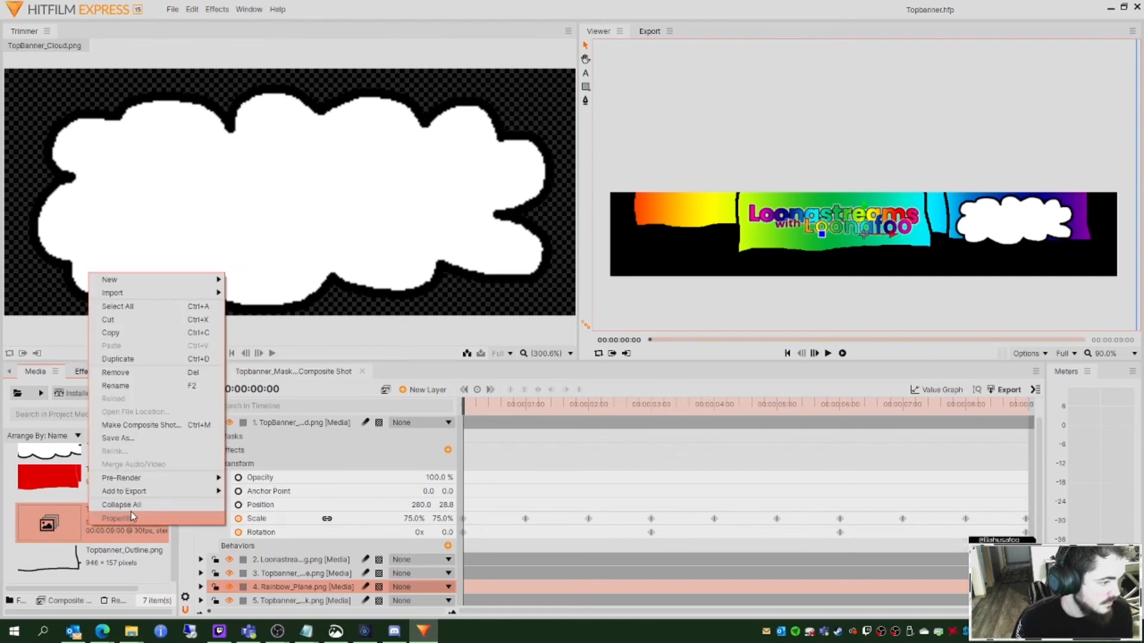
{"action": "mouse_move", "coordinate": [159, 492]}
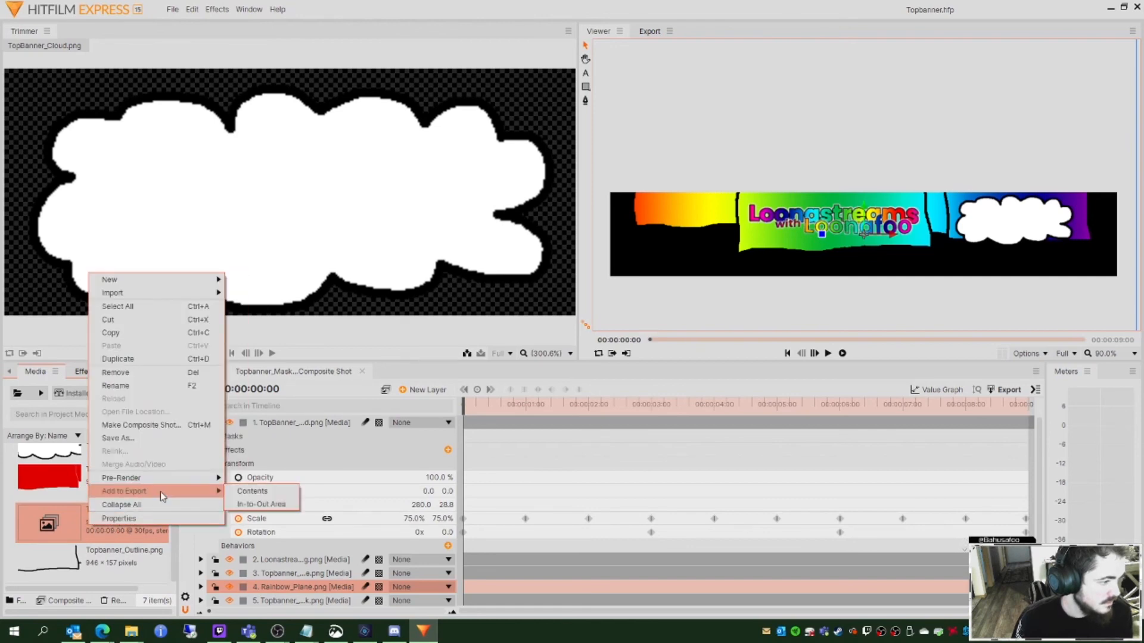
{"action": "left_click", "coordinate": [285, 501]}
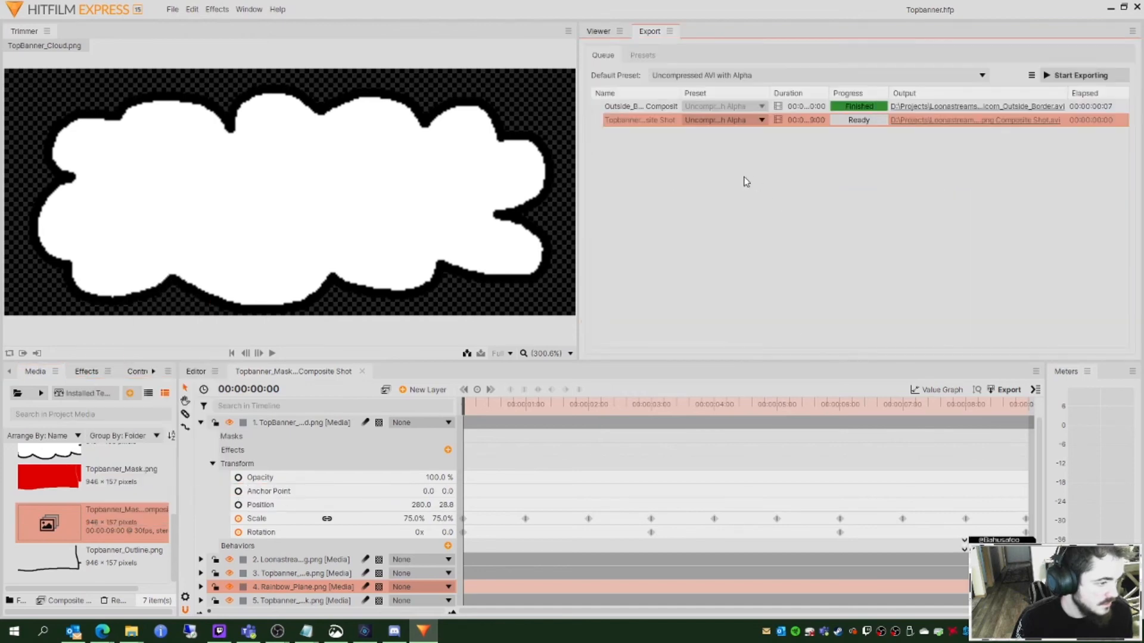
Step: Set the queued shot's output file to RainbowUnicorn_Topbanner.avi in the Rainbow Unicorn Theme folder and export it
{"action": "left_click", "coordinate": [929, 122]}
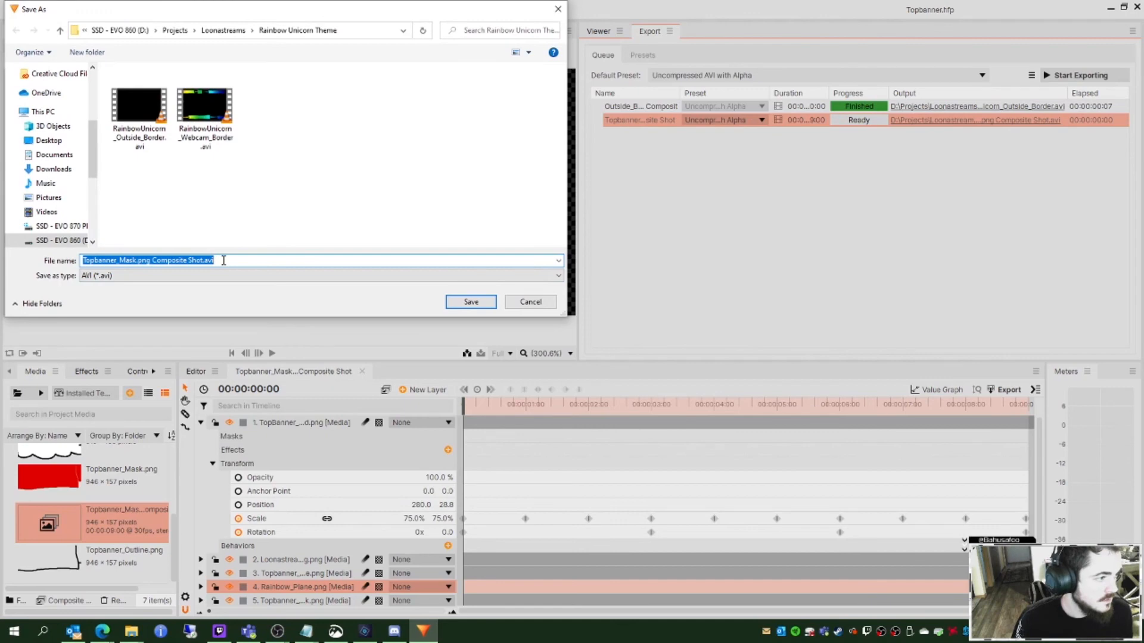
{"action": "left_click_drag", "start_coordinate": [223, 260], "coordinate": [120, 261]}
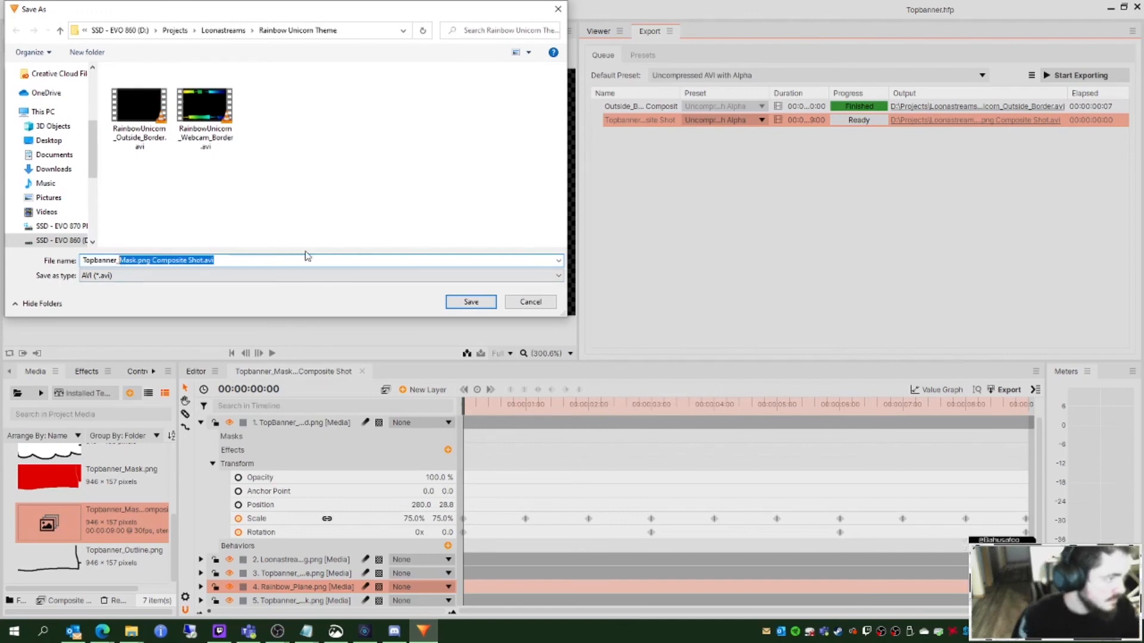
{"action": "left_click", "coordinate": [141, 116]}
{"action": "left_click", "coordinate": [138, 262]}
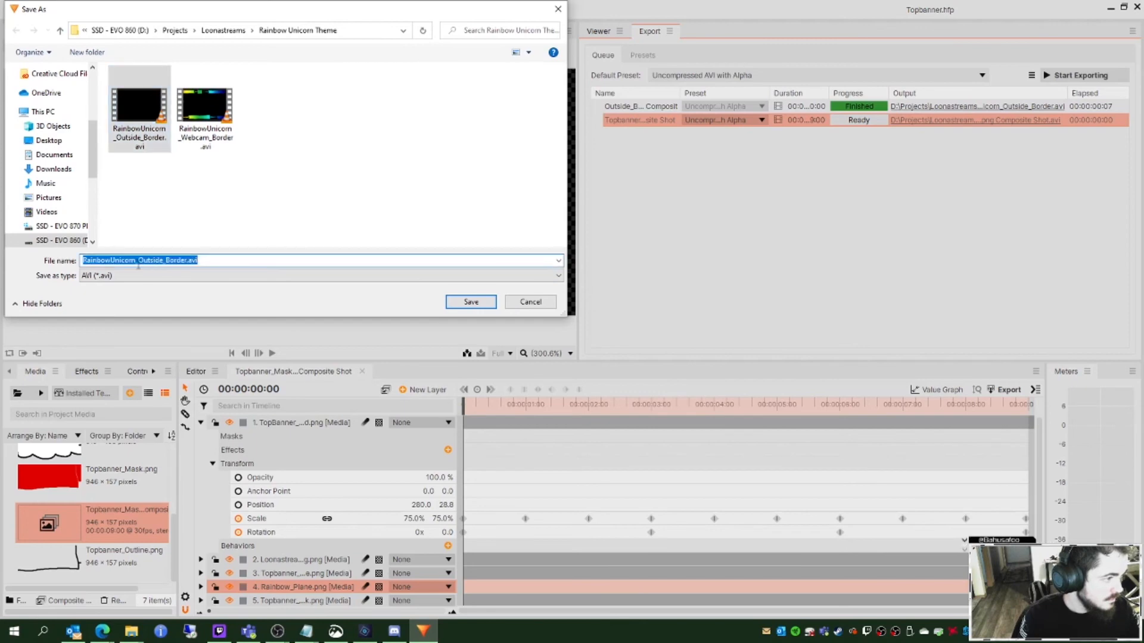
{"action": "left_click_drag", "start_coordinate": [138, 260], "coordinate": [187, 264]}
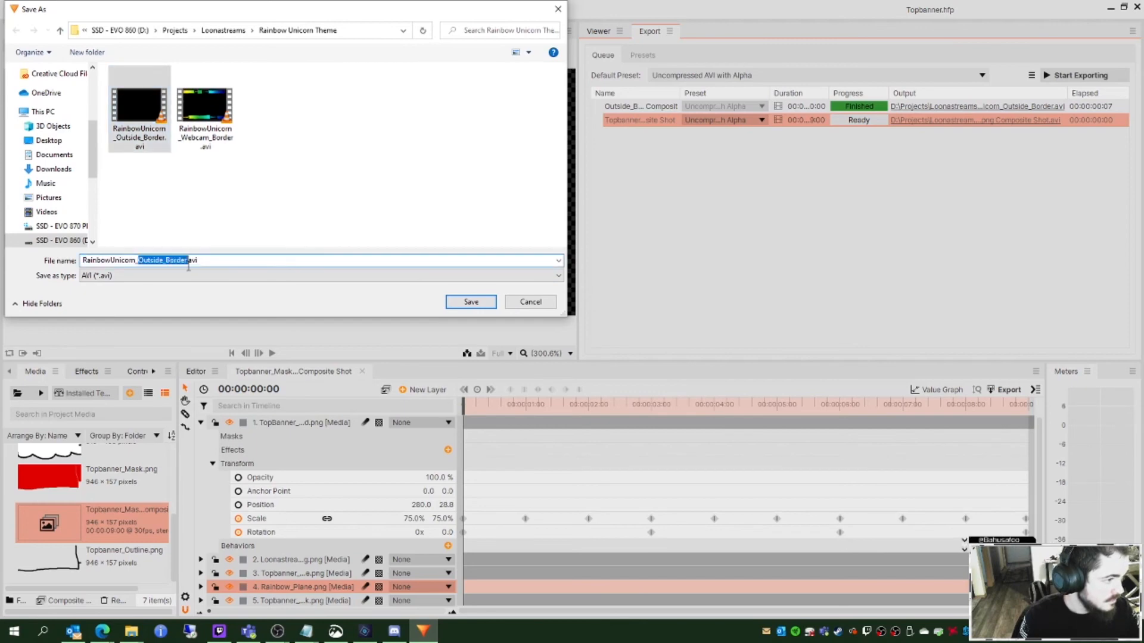
{"action": "key", "text": "BackSpace"}
{"action": "type", "text": "Topbanner"}
{"action": "left_click", "coordinate": [470, 301]}
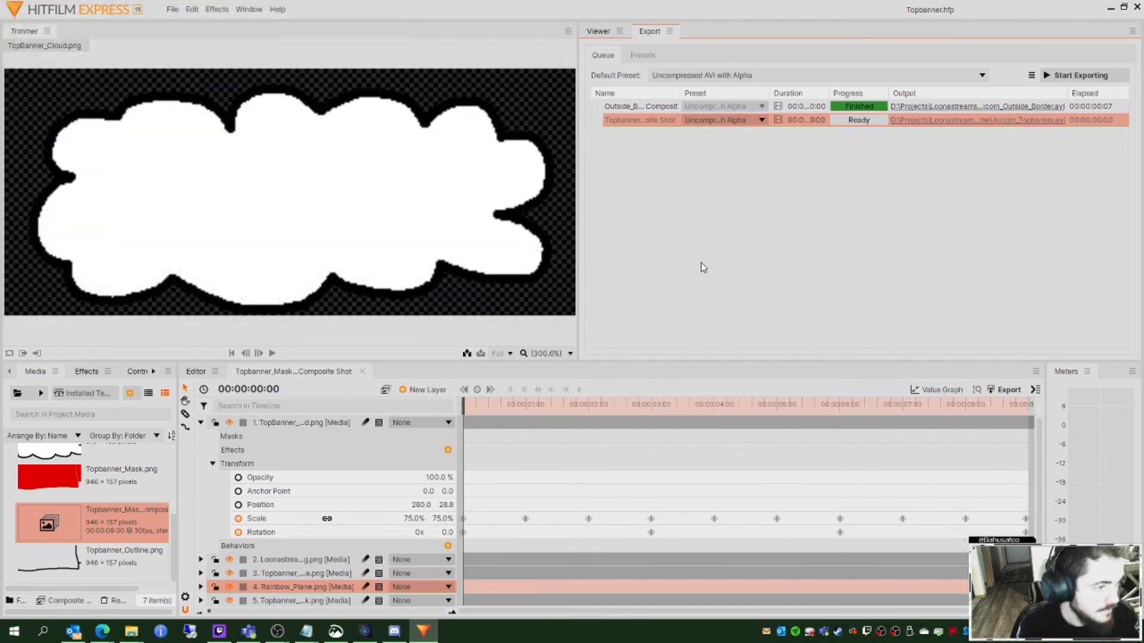
{"action": "left_click", "coordinate": [1075, 76]}
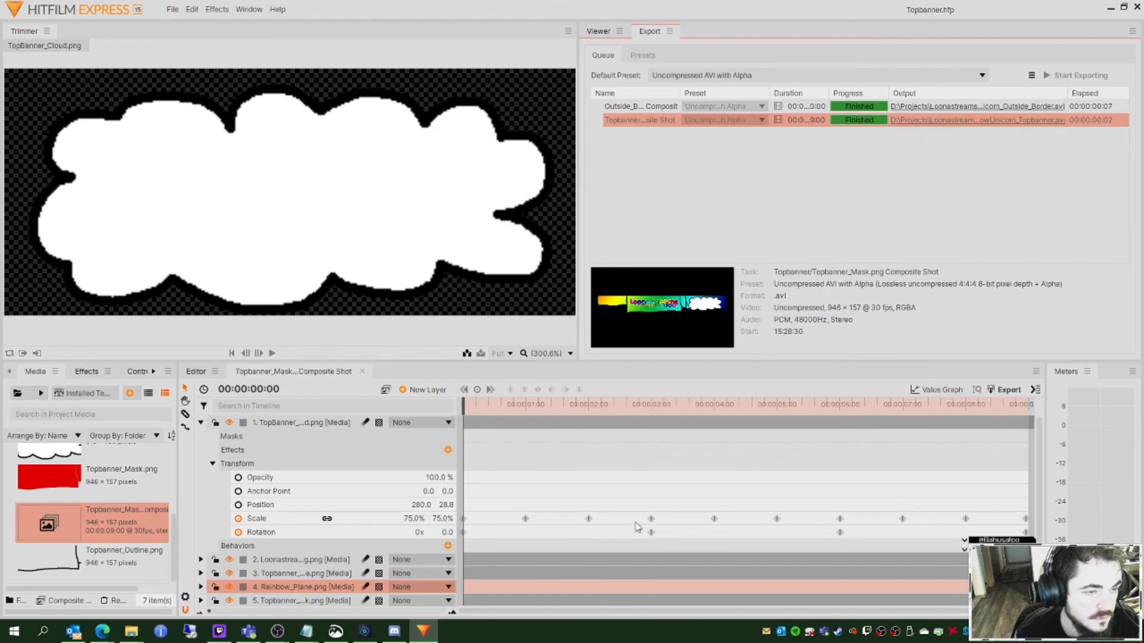
Step: Switch to OBS and create a new media source named "Overlay - Rainbow Unicorn - TopBanner"
{"action": "left_click", "coordinate": [1110, 9]}
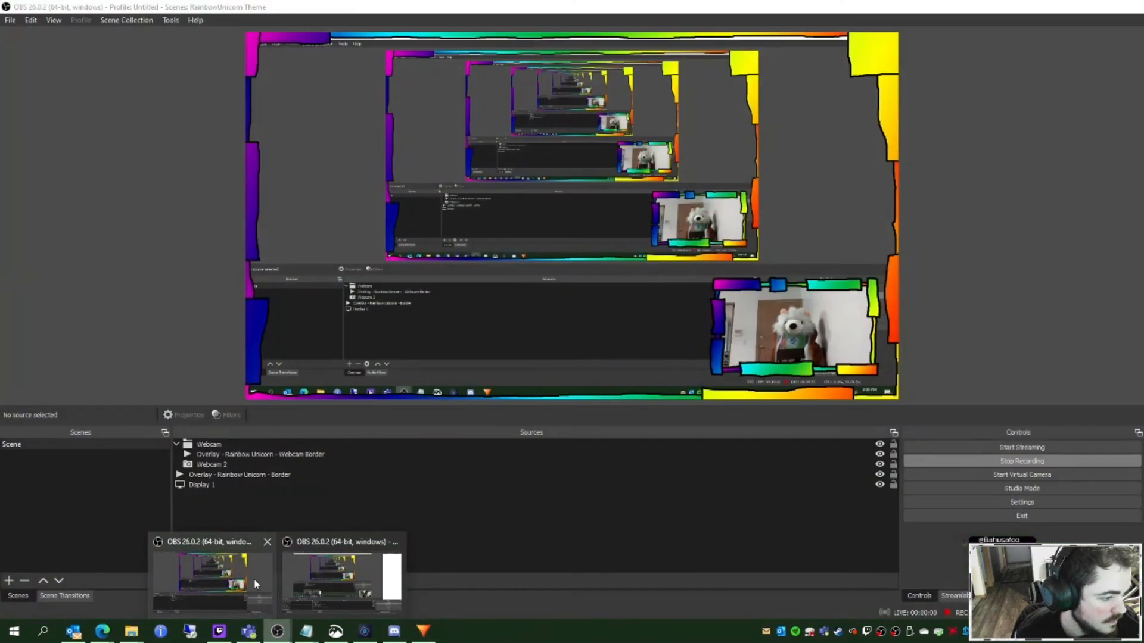
{"action": "left_click", "coordinate": [319, 577]}
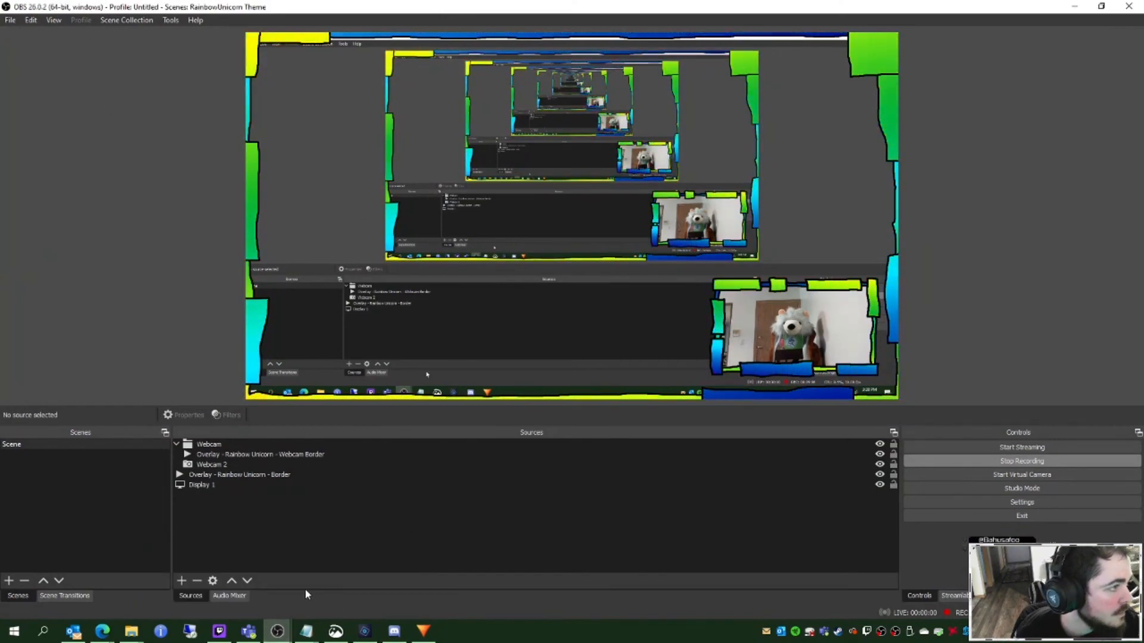
{"action": "left_click", "coordinate": [181, 581]}
{"action": "left_click", "coordinate": [230, 486]}
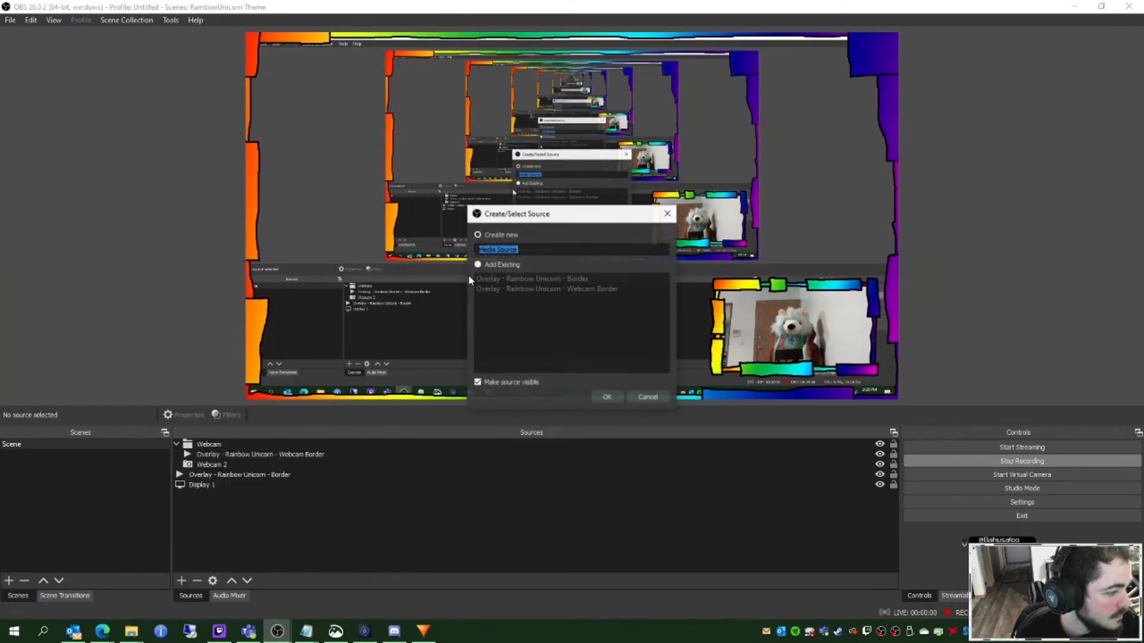
{"action": "type", "text": "Ov"}
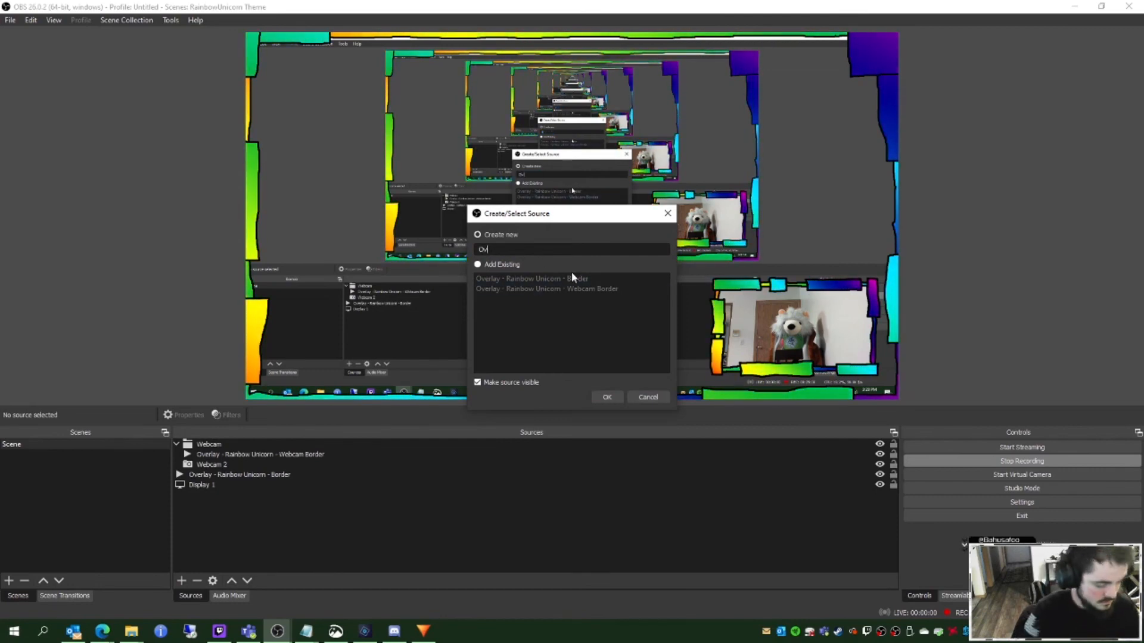
{"action": "type", "text": "erlay - Rainb"}
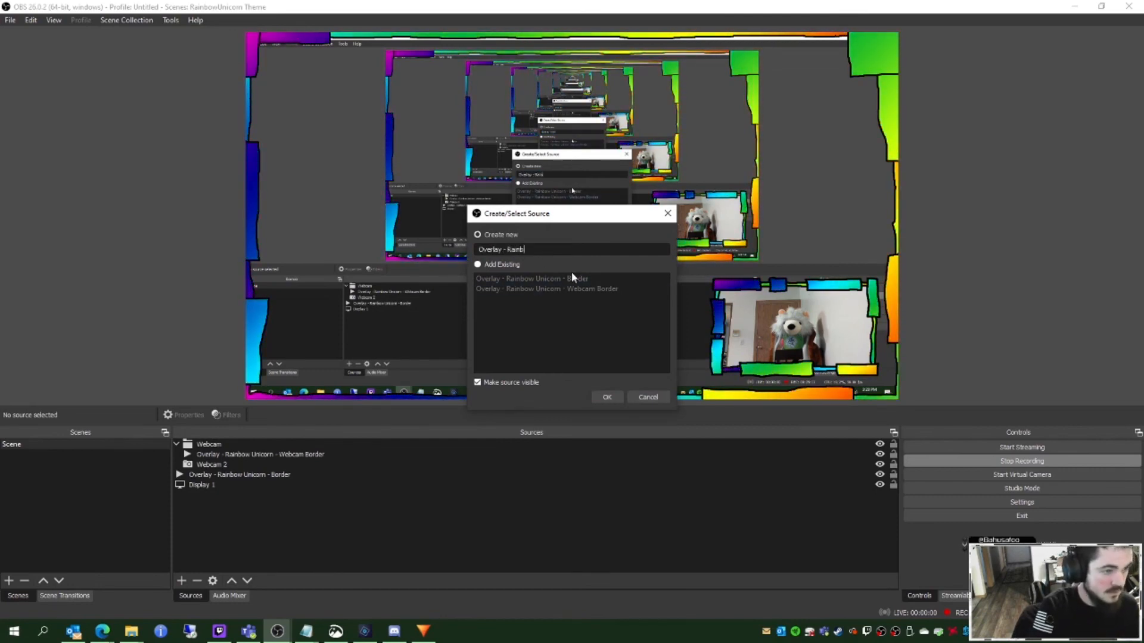
{"action": "type", "text": "ow Unicorn - "}
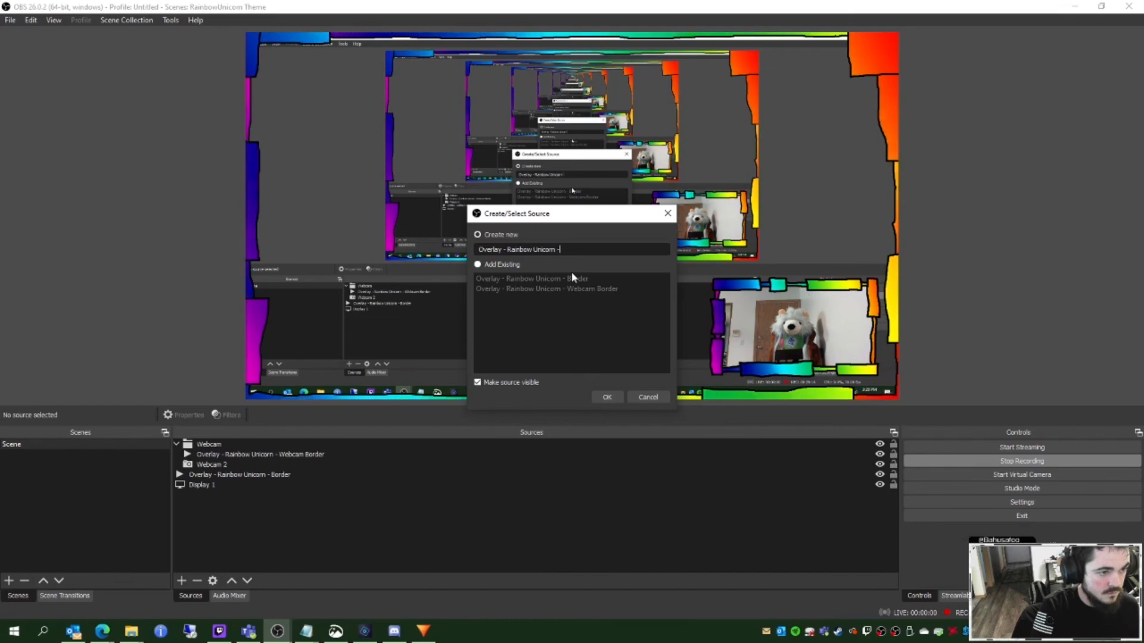
{"action": "type", "text": "TopBanner"}
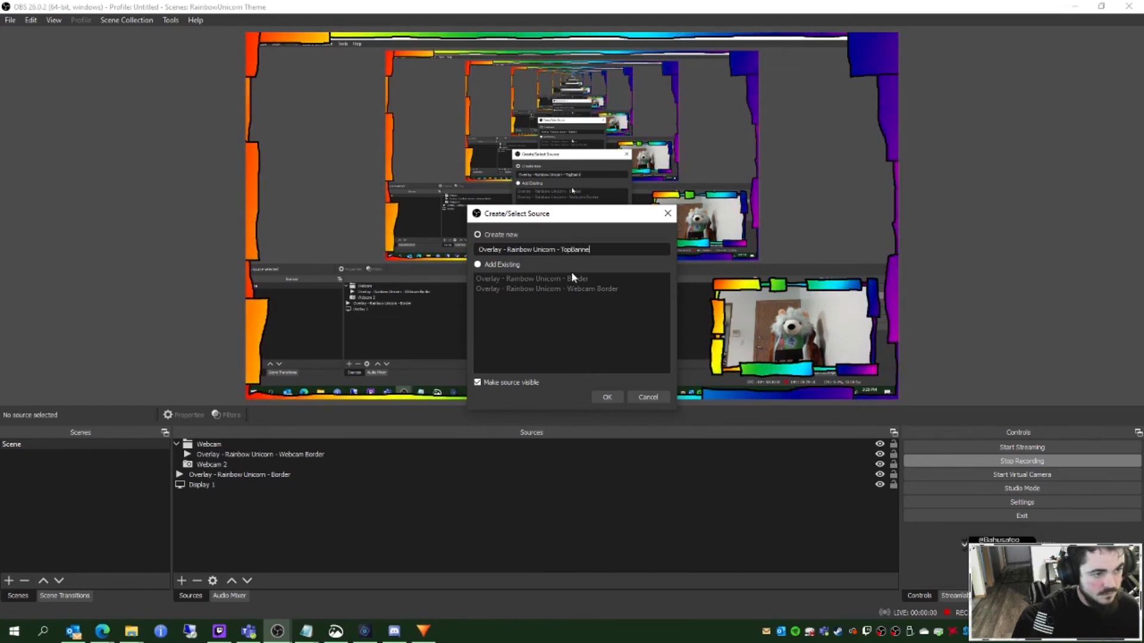
{"action": "key", "text": "Return"}
Step: Load RainbowUnicorn_Topbanner.avi into the new source with looping enabled and position the banner along the upper edge of the scene canvas
{"action": "left_click", "coordinate": [744, 386]}
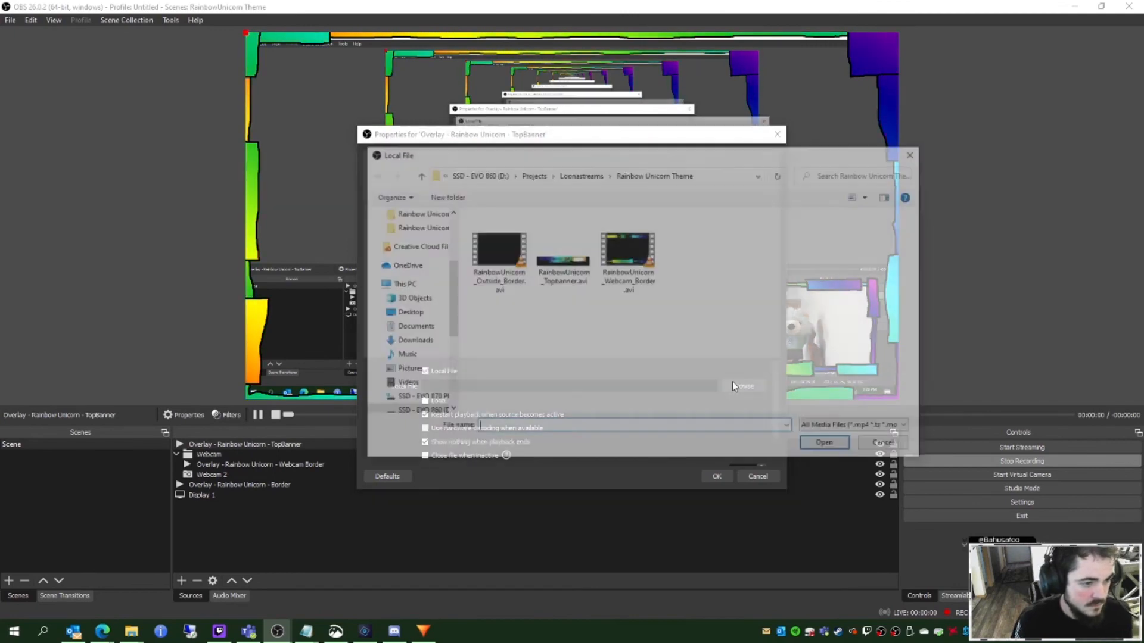
{"action": "double_click", "coordinate": [575, 278]}
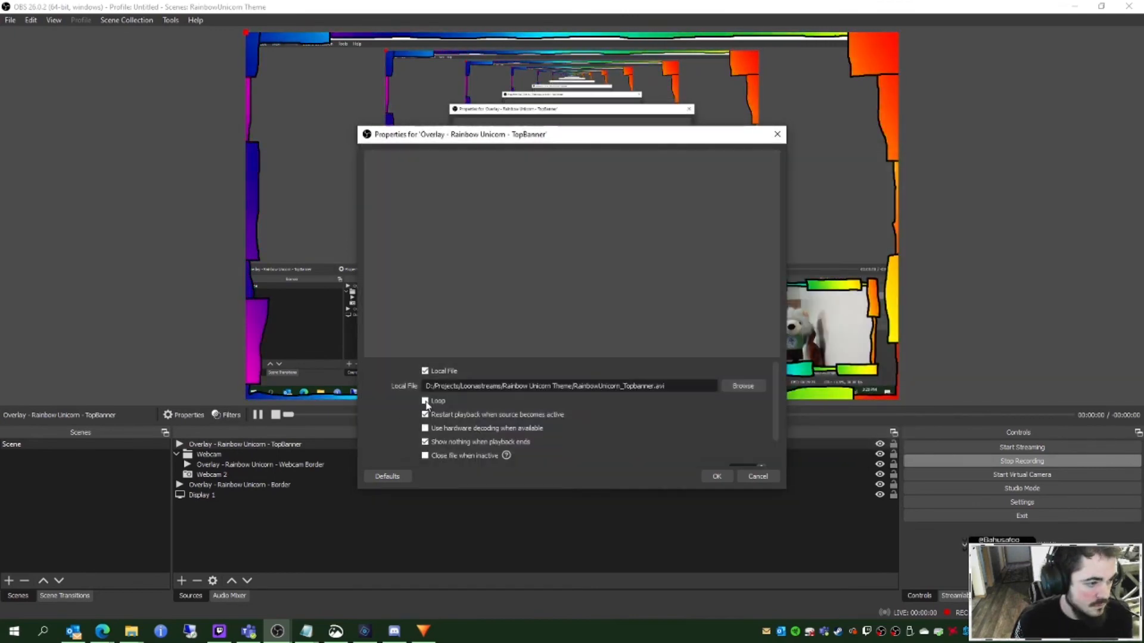
{"action": "left_click", "coordinate": [714, 476]}
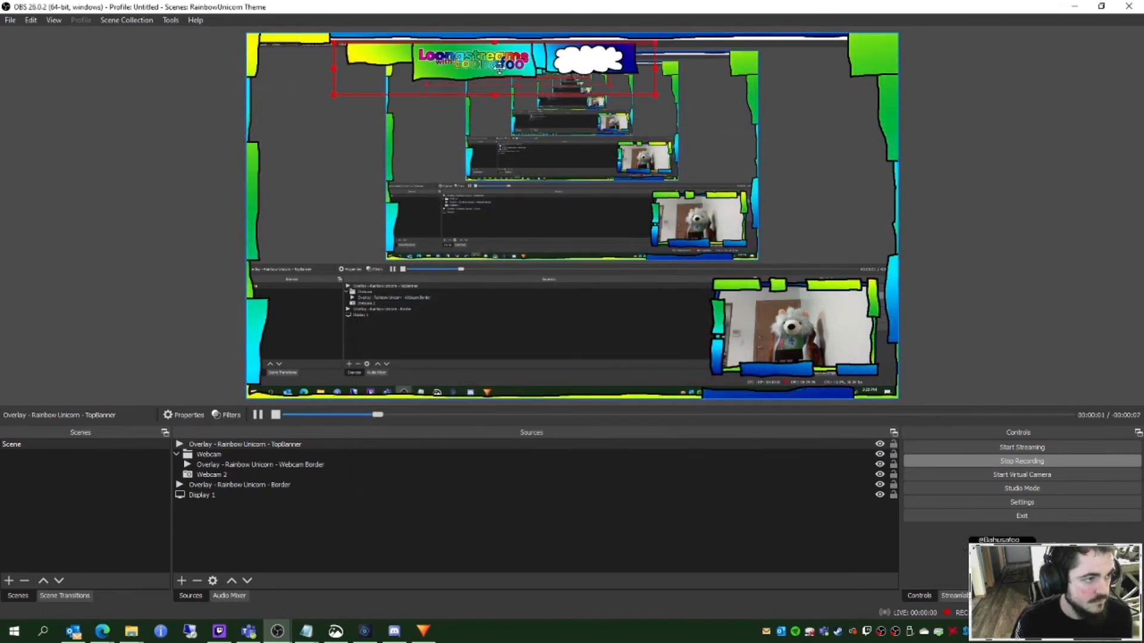
{"action": "left_click_drag", "start_coordinate": [576, 75], "coordinate": [618, 53]}
{"action": "left_click", "coordinate": [1003, 311]}
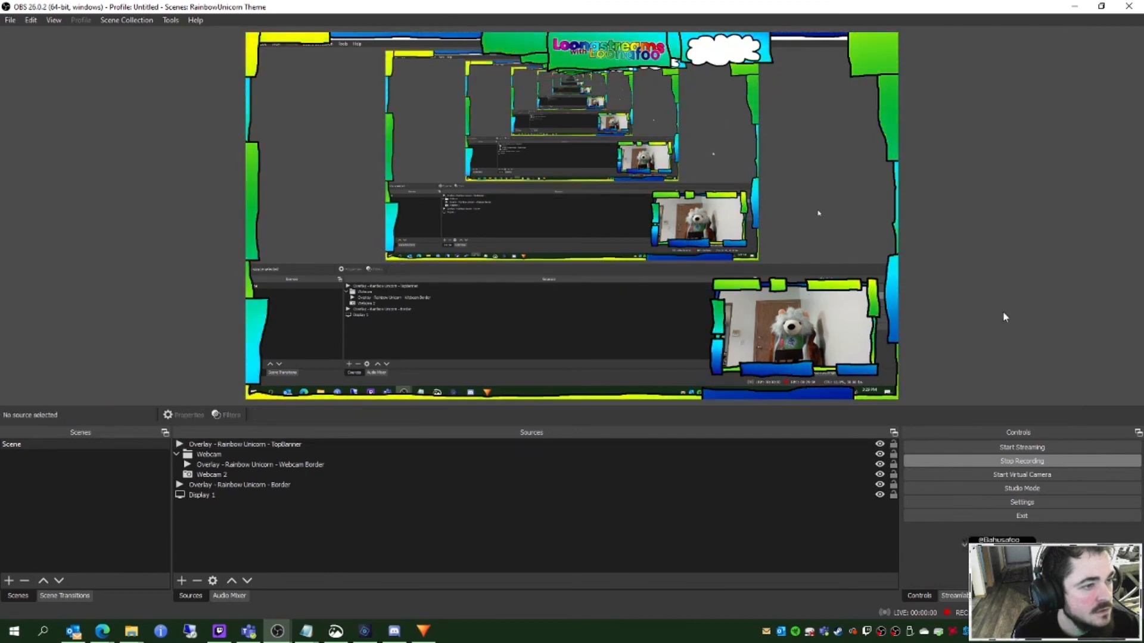
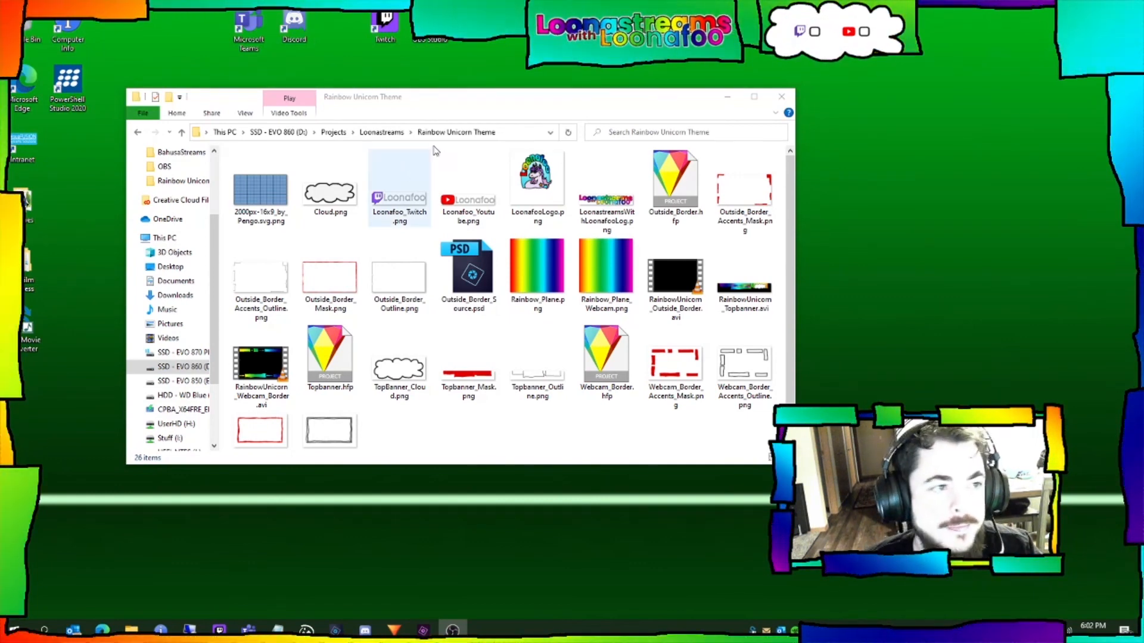
{"action": "left_click_drag", "start_coordinate": [521, 105], "coordinate": [564, 109]}
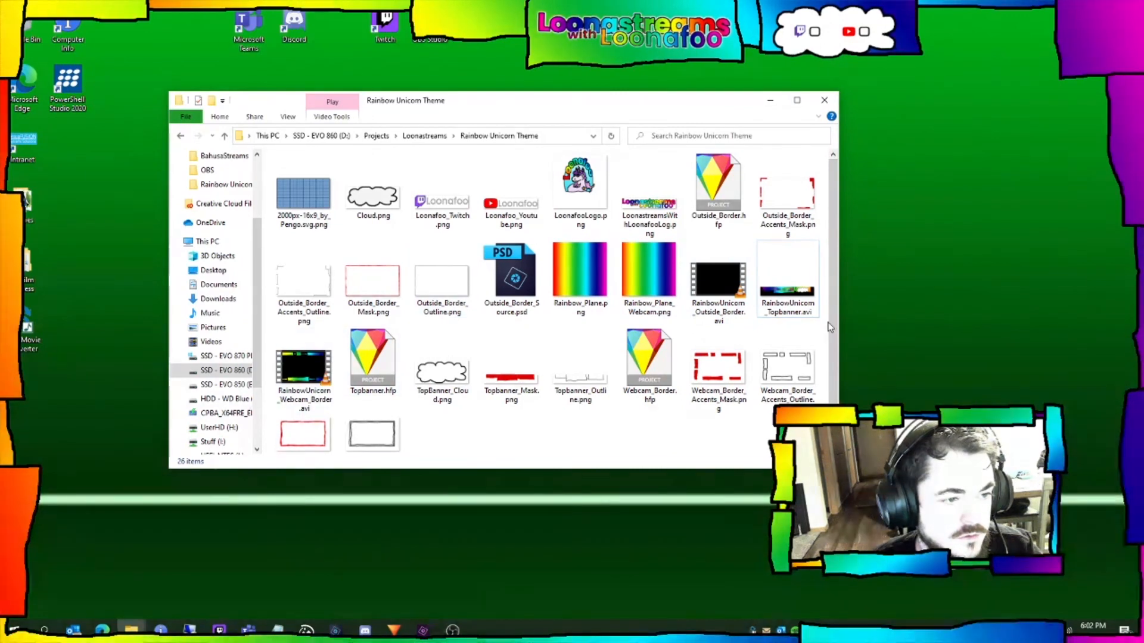
Step: Check the file sizes of RainbowUnicorn_Outside_Border.avi and RainbowUnicorn_Topbanner.avi in their file properties
{"action": "right_click", "coordinate": [718, 316]}
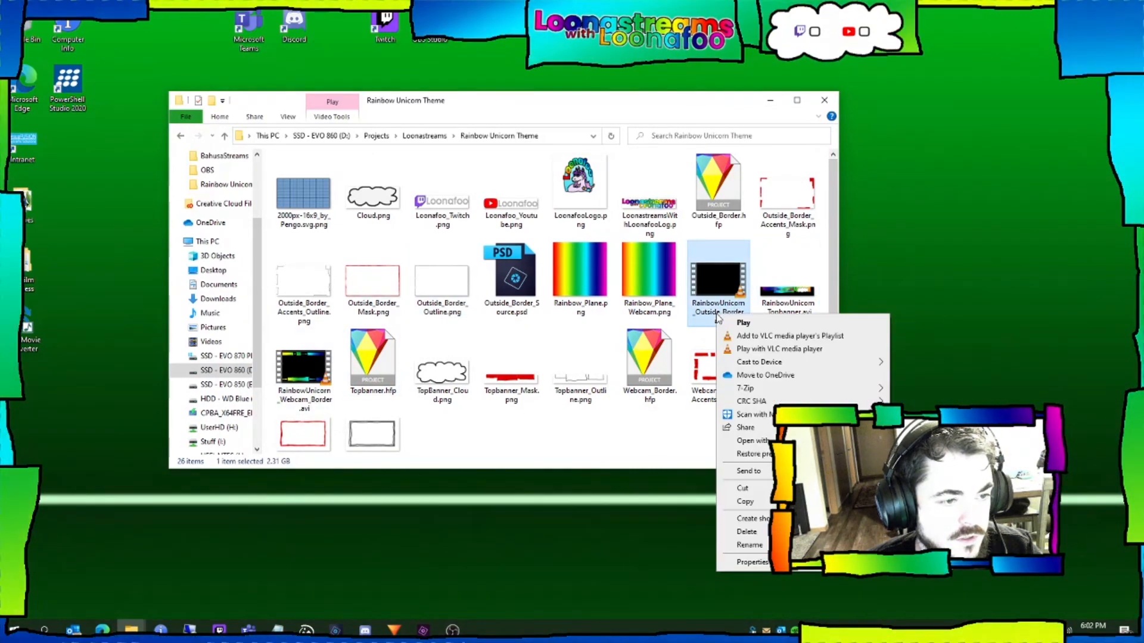
{"action": "left_click", "coordinate": [751, 562]}
{"action": "left_click_drag", "start_coordinate": [792, 331], "coordinate": [827, 220]}
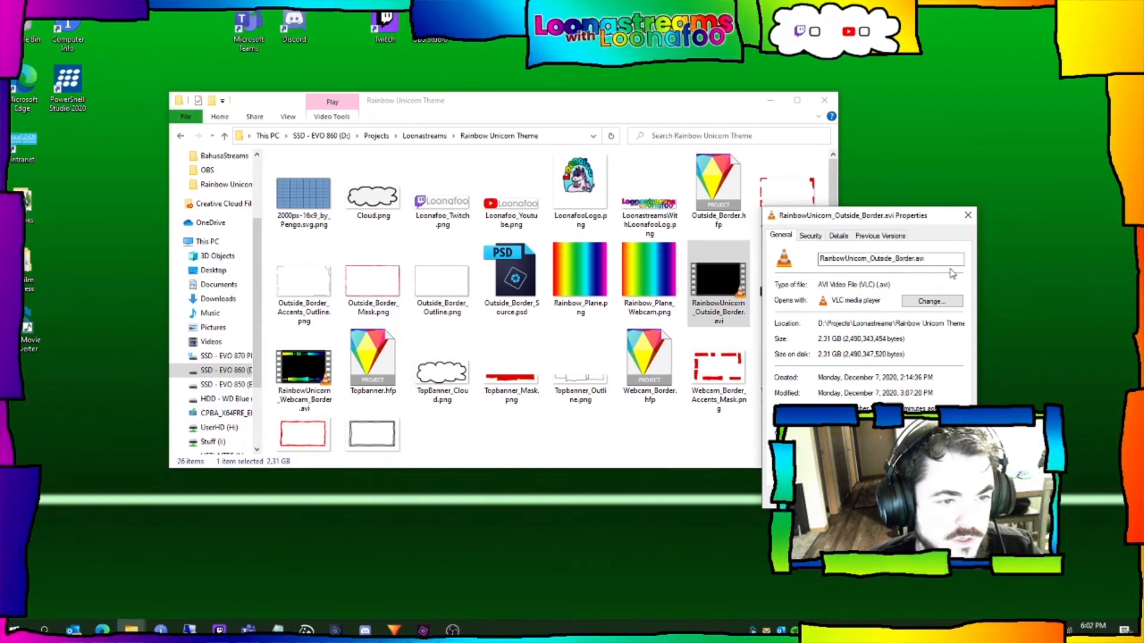
{"action": "left_click", "coordinate": [967, 216]}
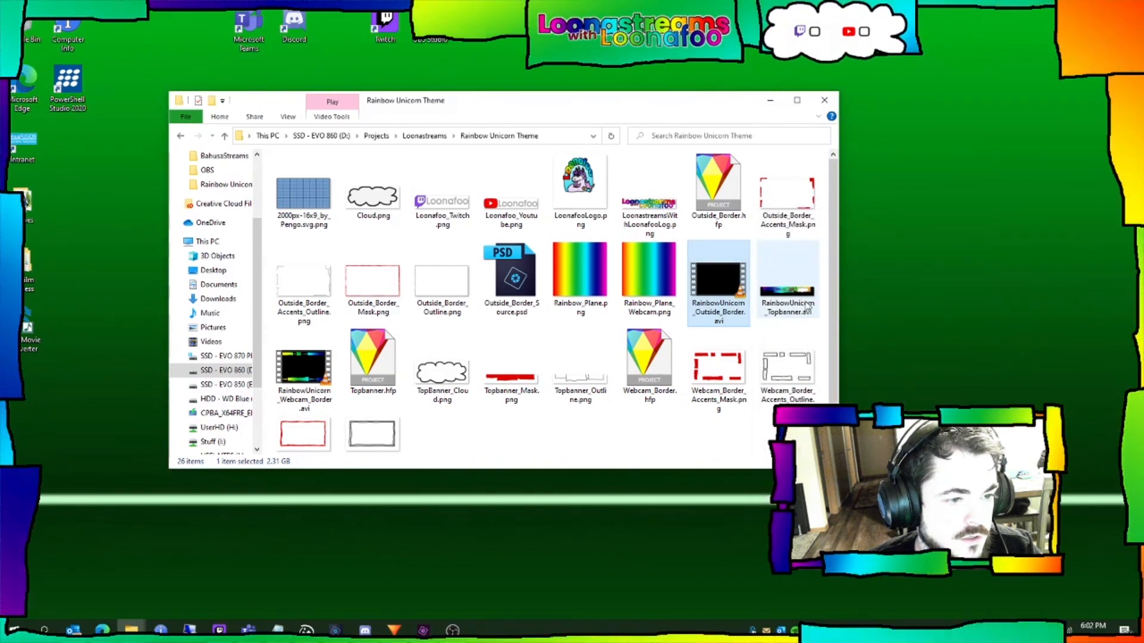
{"action": "right_click", "coordinate": [793, 301]}
{"action": "left_click", "coordinate": [825, 552]}
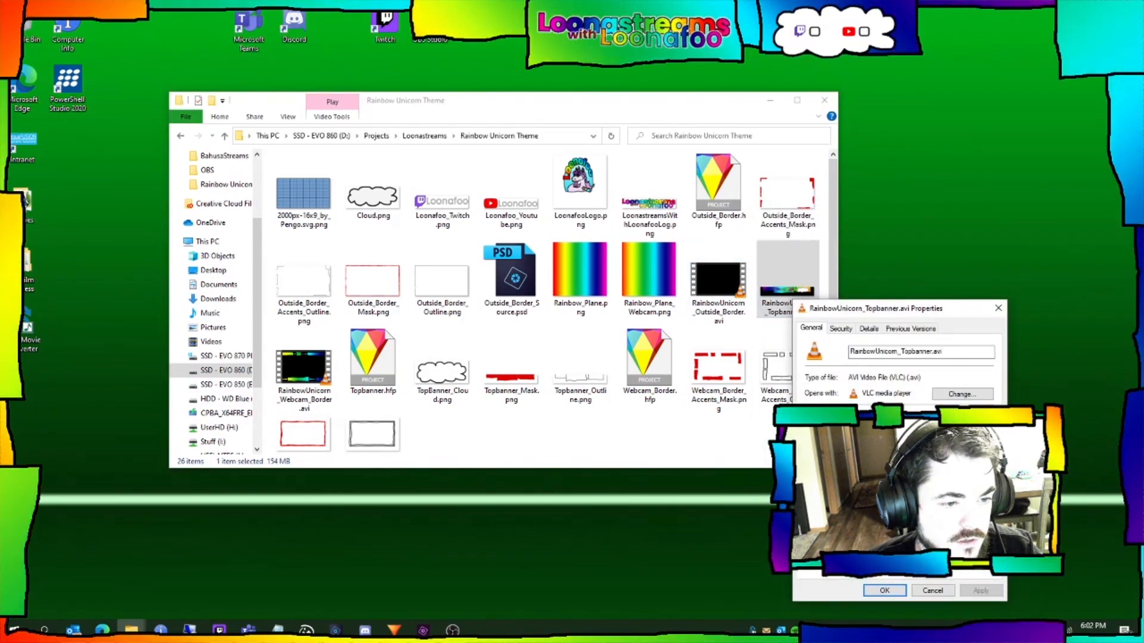
{"action": "key", "text": "Escape"}
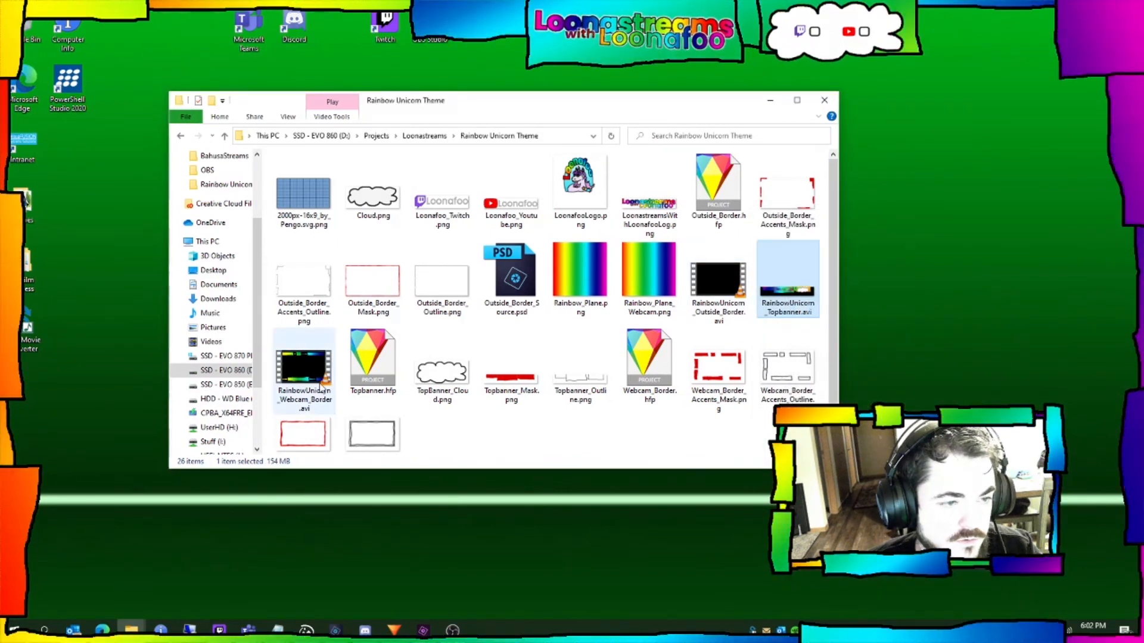
Step: Check the file size of RainbowUnicorn_Webcam_Border.avi and compare it with the other two exported AVI files
{"action": "left_click", "coordinate": [314, 398]}
{"action": "right_click", "coordinate": [314, 398]}
{"action": "left_click", "coordinate": [365, 375]}
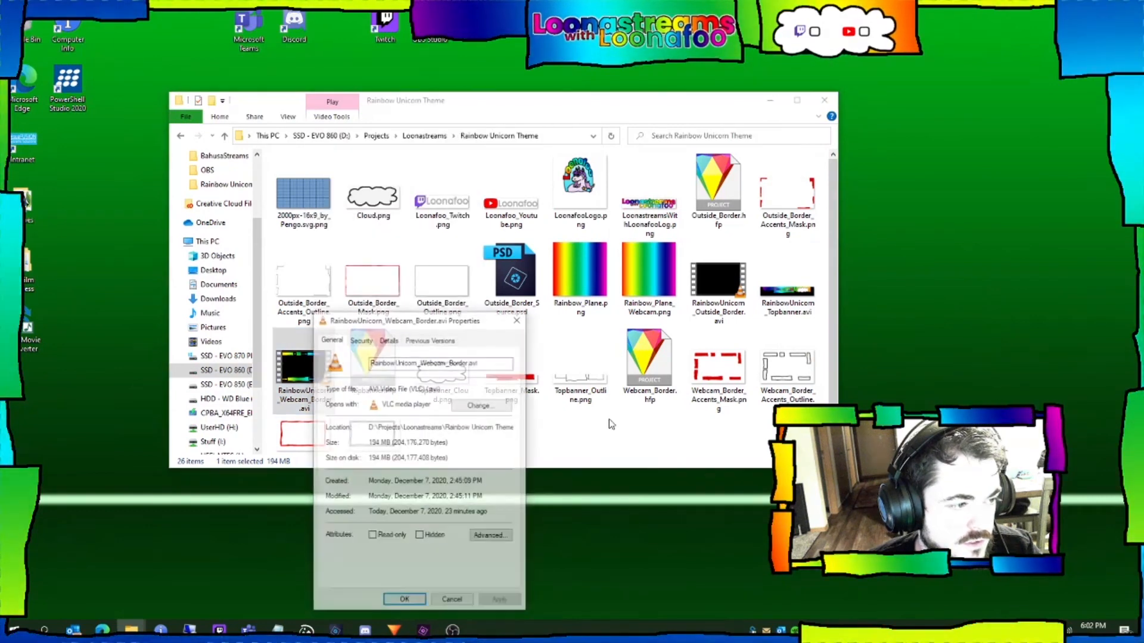
{"action": "double_click", "coordinate": [373, 442]}
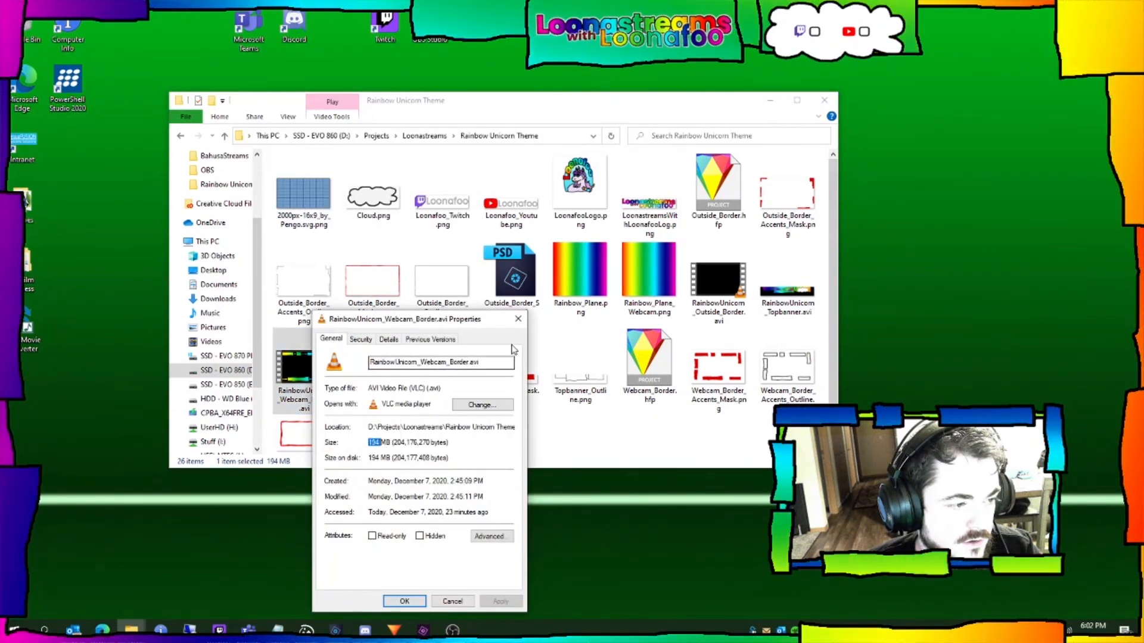
{"action": "left_click", "coordinate": [518, 320]}
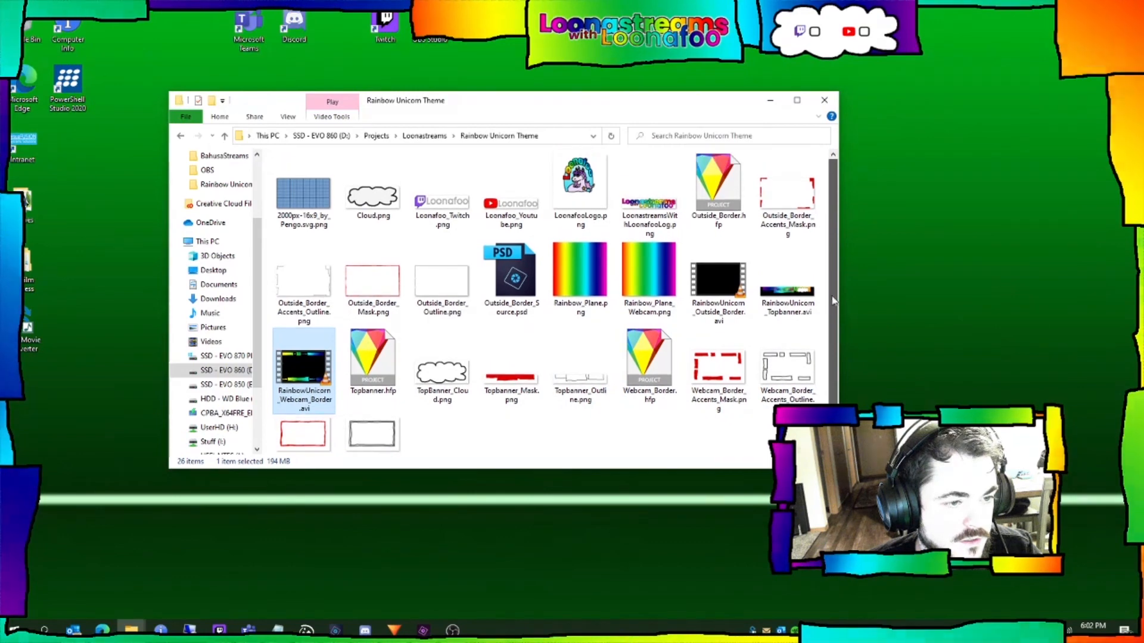
{"action": "left_click", "coordinate": [787, 296]}
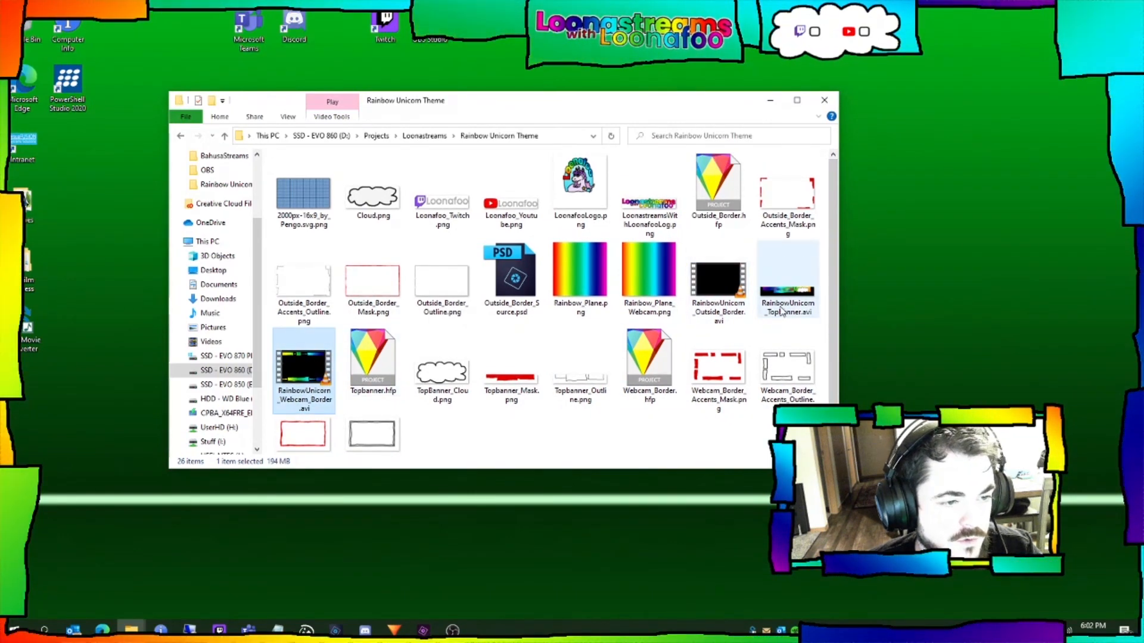
{"action": "left_click", "coordinate": [723, 293]}
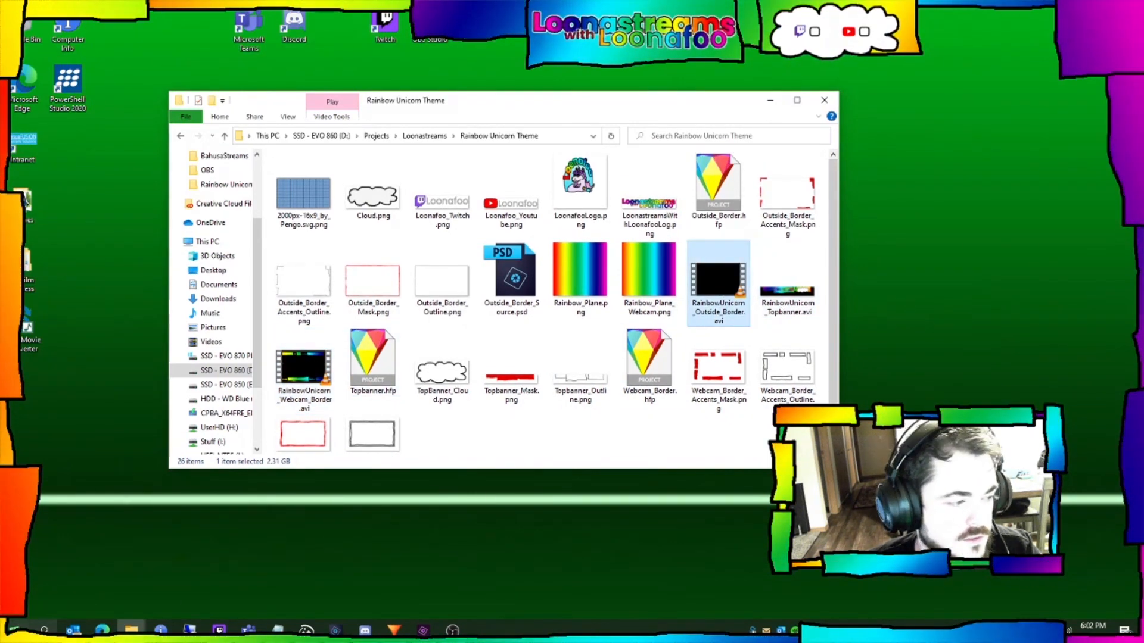
Step: Launch WebM Converter and arrange its window and the Rainbow Unicorn Theme folder so both are accessible
{"action": "key", "text": "super"}
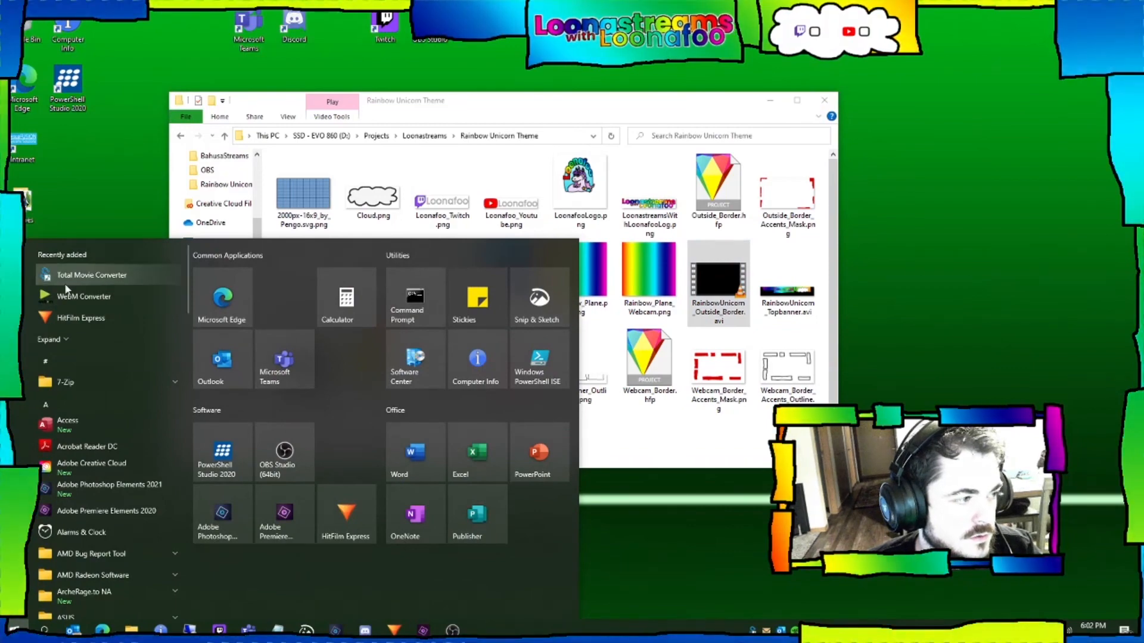
{"action": "left_click", "coordinate": [75, 296]}
{"action": "left_click_drag", "start_coordinate": [228, 44], "coordinate": [485, 333]}
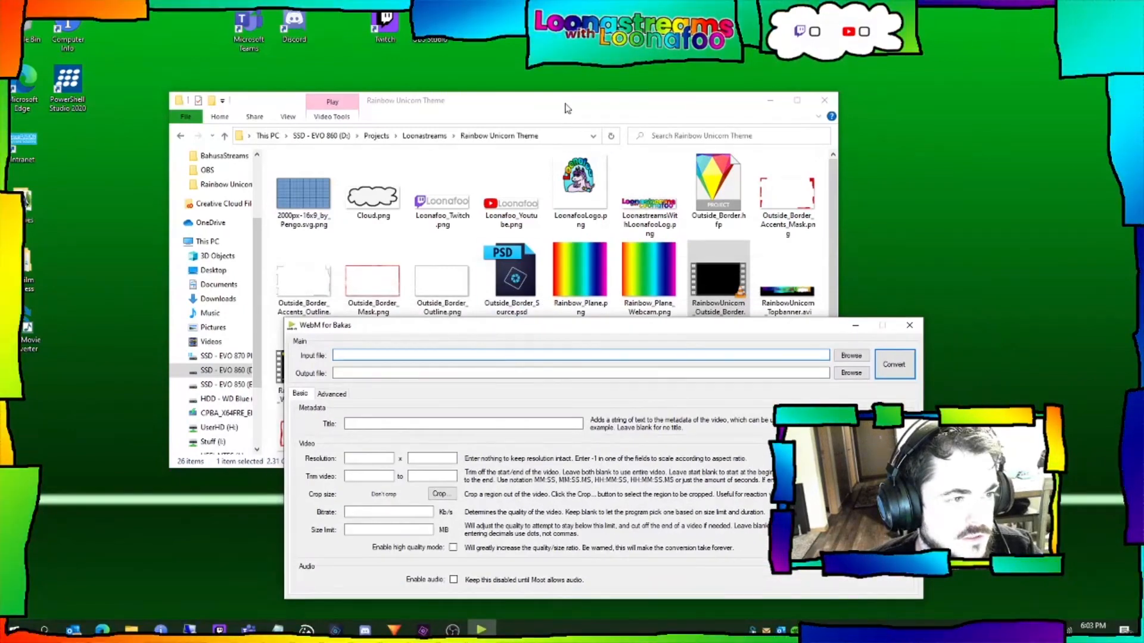
{"action": "left_click_drag", "start_coordinate": [566, 108], "coordinate": [538, 60]}
Step: Convert RainbowUnicorn_Outside_Border.avi to RainbowUnicorn_Outside_Border.webm with high quality mode enabled
{"action": "left_click", "coordinate": [848, 373]}
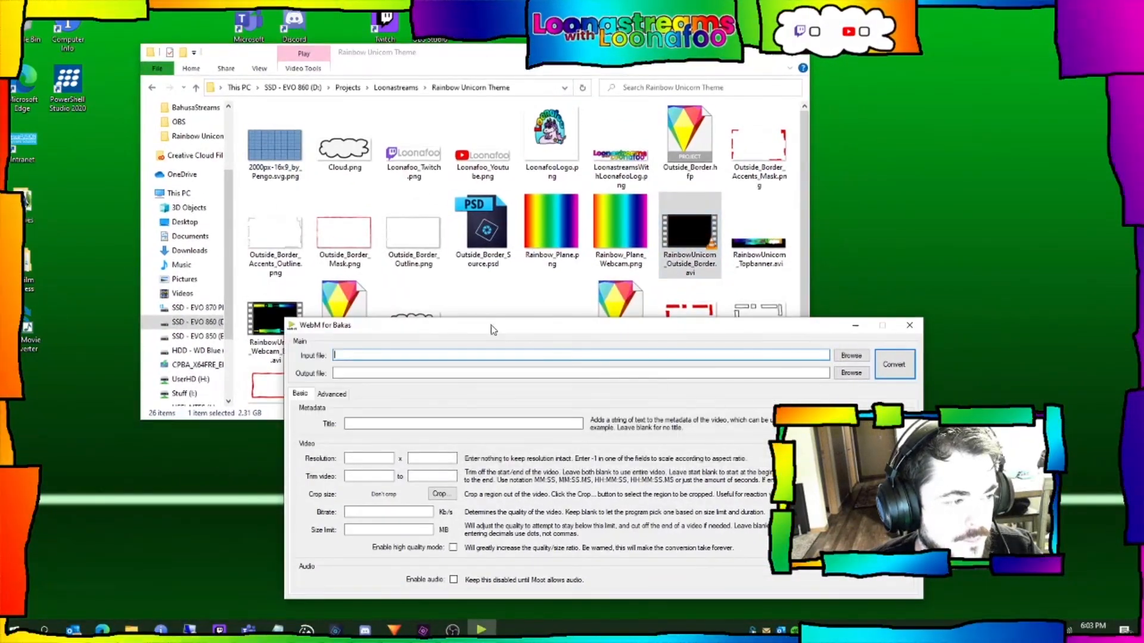
{"action": "left_click", "coordinate": [851, 355]}
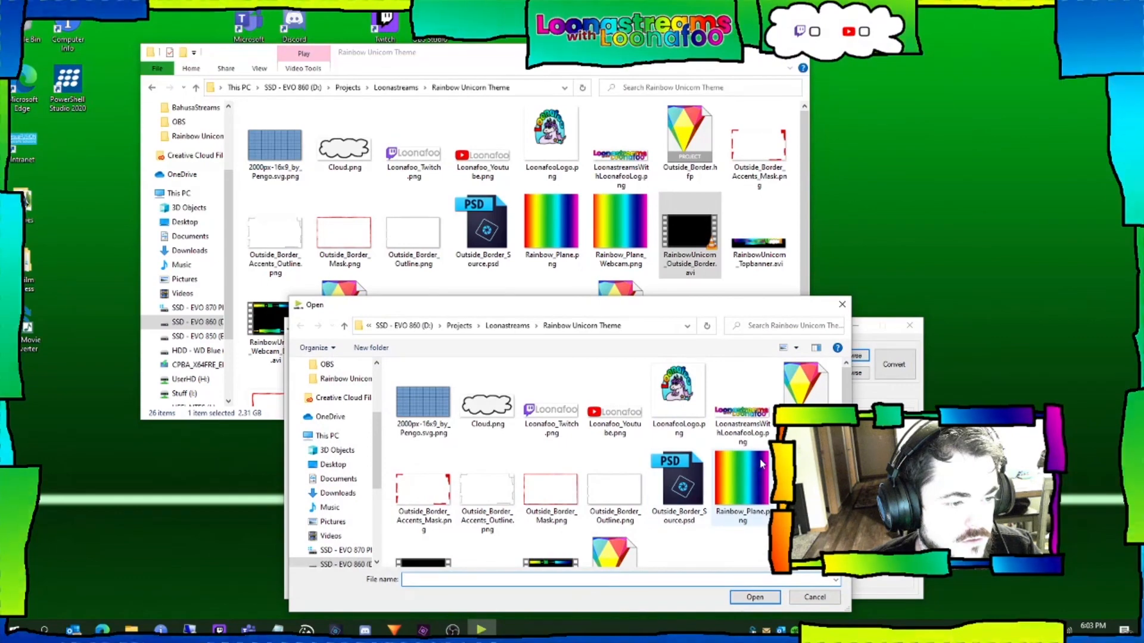
{"action": "scroll", "coordinate": [744, 465], "scroll_direction": "down", "scroll_amount": 2}
{"action": "left_click", "coordinate": [423, 438]}
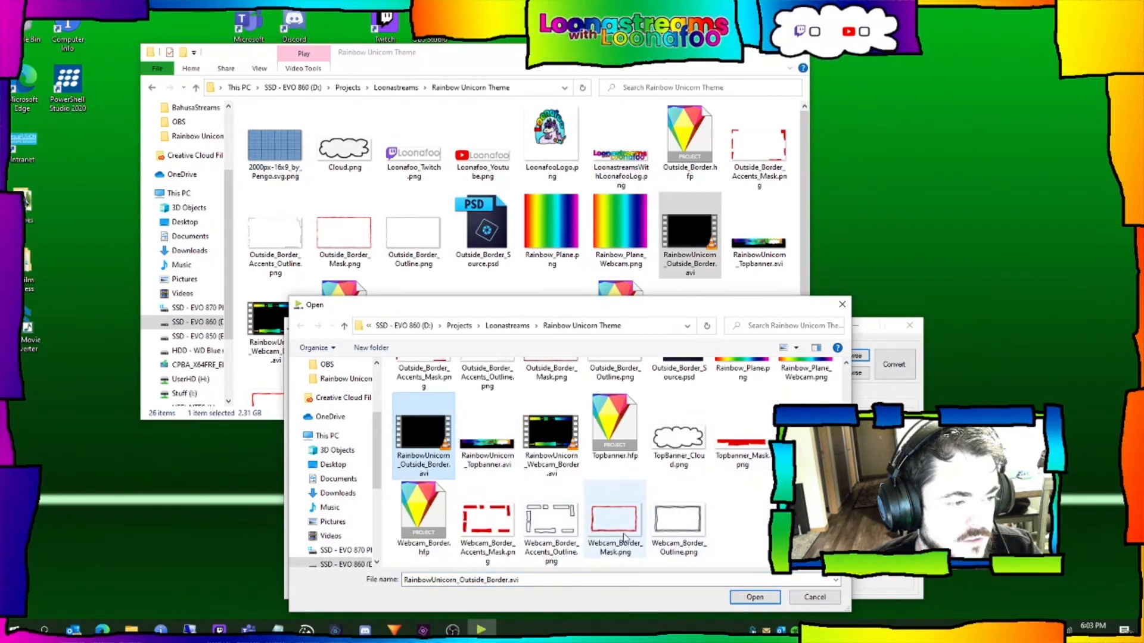
{"action": "left_click", "coordinate": [754, 597]}
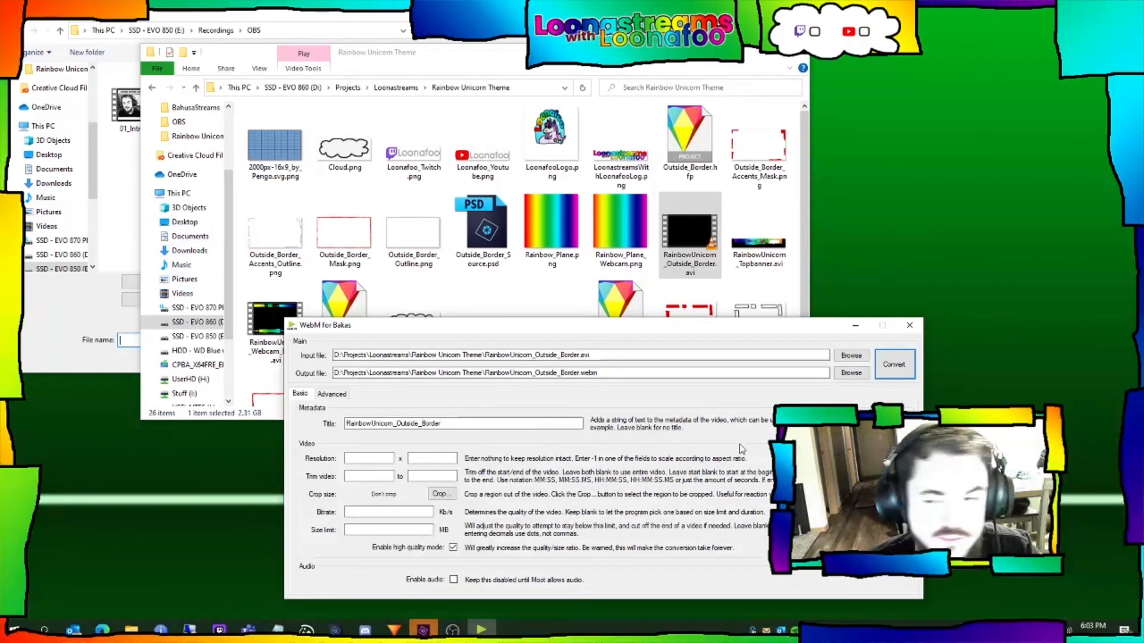
{"action": "left_click", "coordinate": [899, 373]}
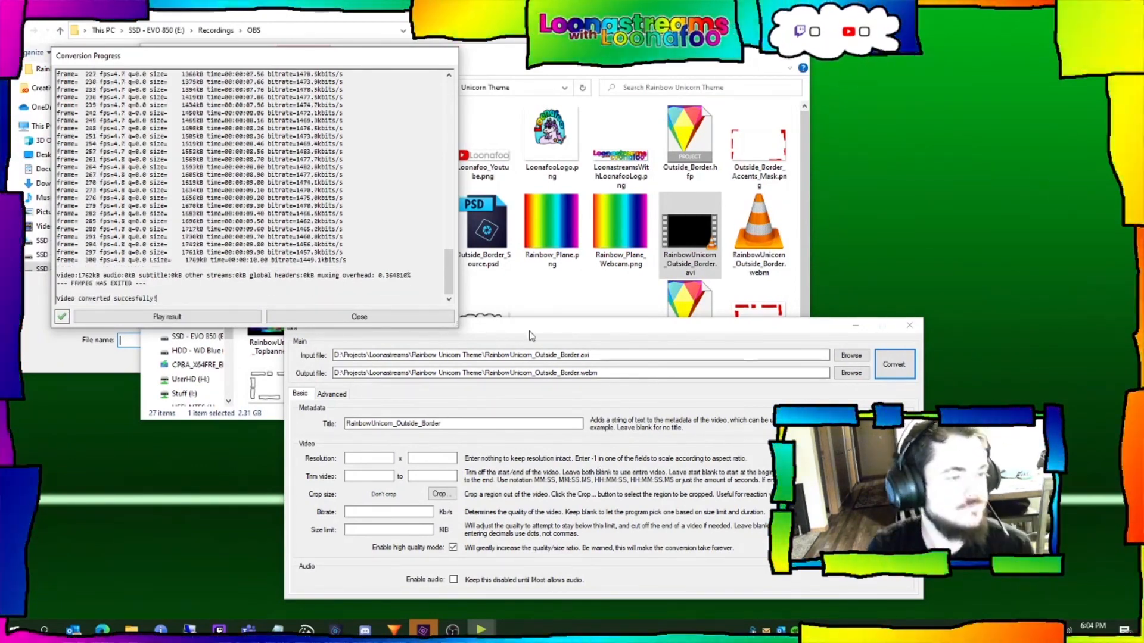
{"action": "left_click", "coordinate": [359, 317]}
Step: Convert RainbowUnicorn_Topbanner.avi to RainbowUnicorn_Topbanner.webm with high quality mode enabled
{"action": "left_click", "coordinate": [850, 355]}
{"action": "double_click", "coordinate": [551, 529]}
{"action": "left_click", "coordinate": [893, 364]}
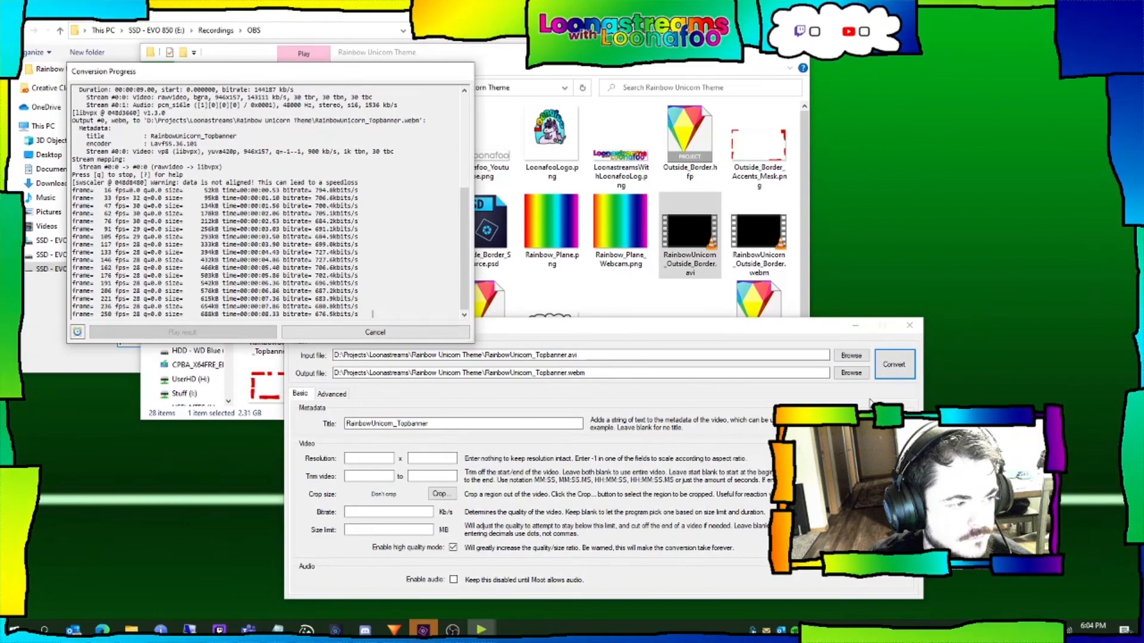
{"action": "left_click", "coordinate": [374, 332]}
Step: Convert RainbowUnicorn_Webcam_Border.avi to RainbowUnicorn_Webcam_Border.webm in high quality mode and close the converter
{"action": "left_click", "coordinate": [850, 355]}
{"action": "scroll", "coordinate": [626, 488], "scroll_direction": "down", "scroll_amount": 3}
{"action": "double_click", "coordinate": [677, 438]}
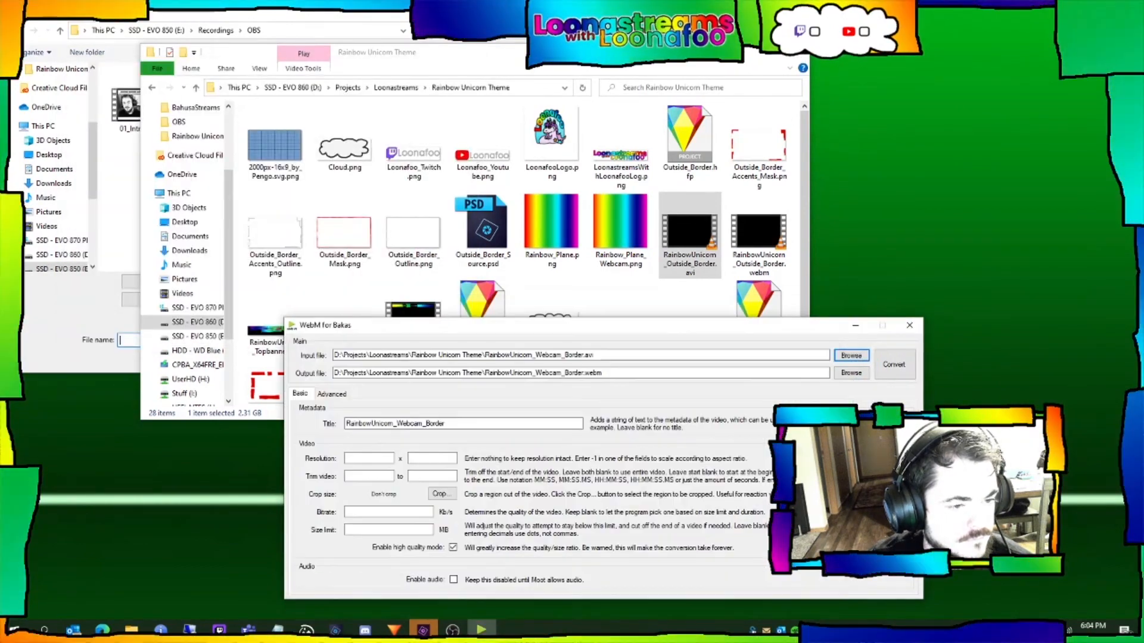
{"action": "left_click", "coordinate": [894, 364]}
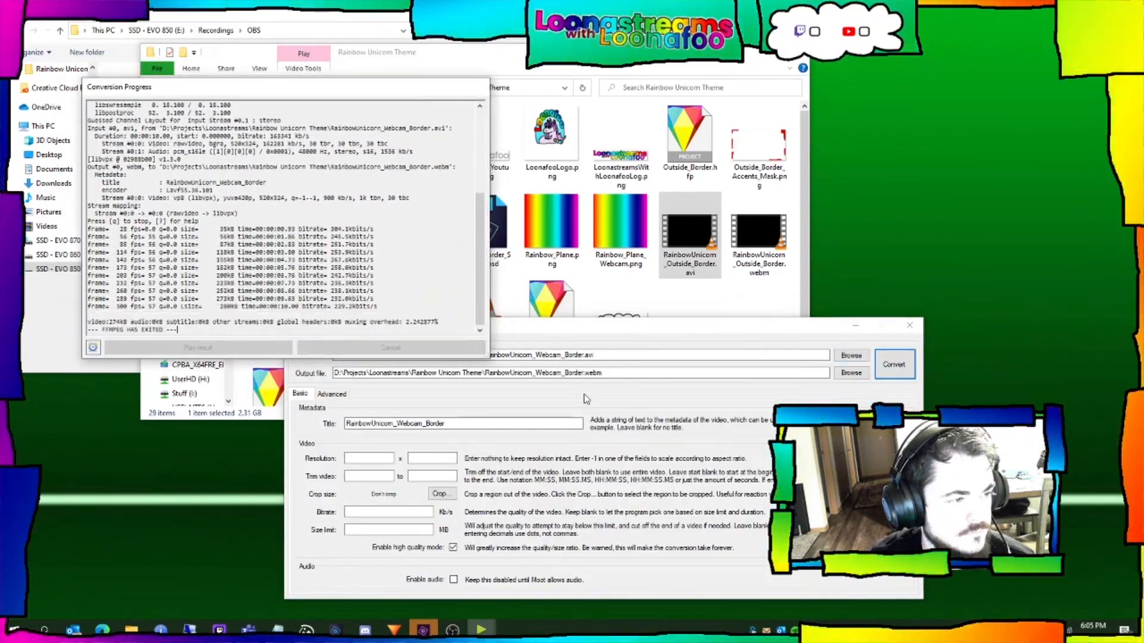
{"action": "left_click", "coordinate": [391, 347]}
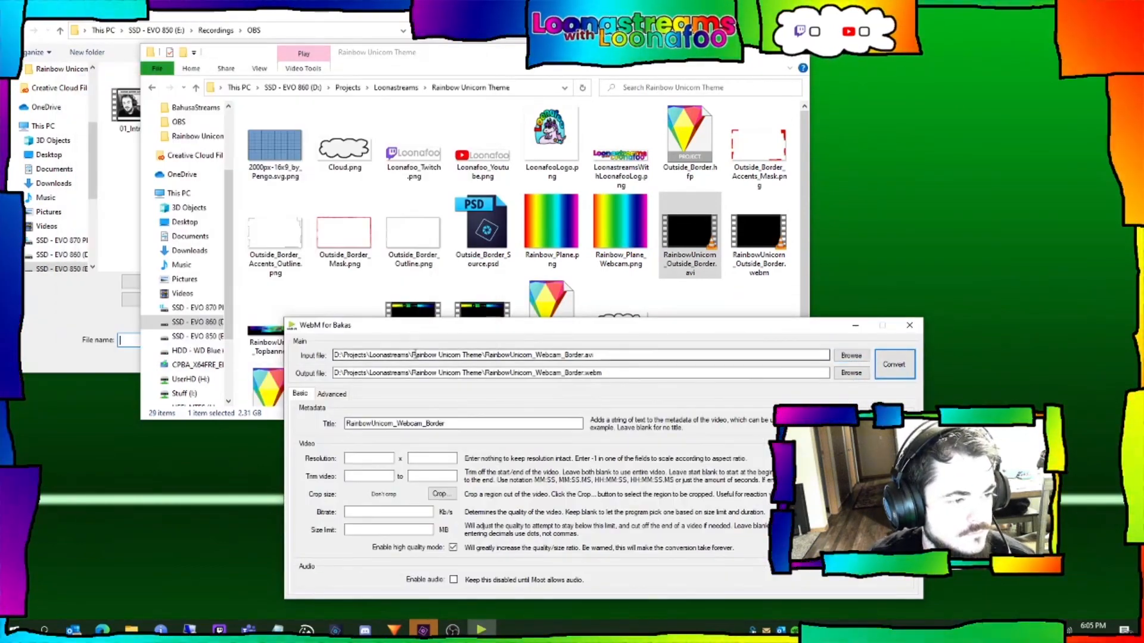
{"action": "left_click", "coordinate": [909, 327]}
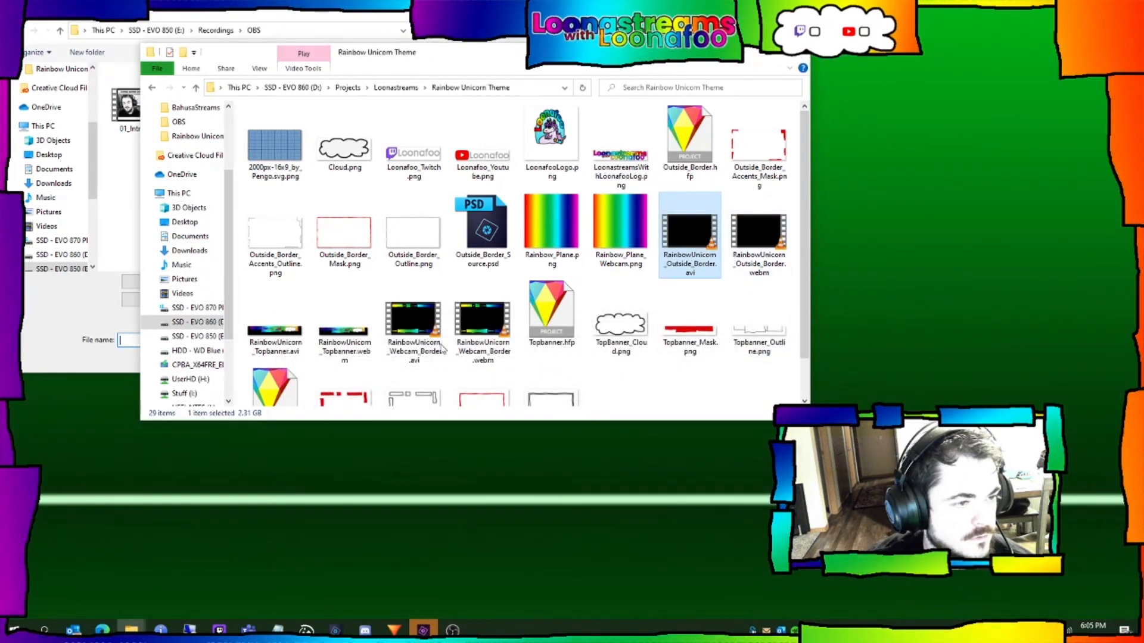
Step: Compare the file sizes of RainbowUnicorn_Outside_Border.avi and RainbowUnicorn_Outside_Border.webm with their properties side by side
{"action": "left_click", "coordinate": [482, 328]}
{"action": "left_click", "coordinate": [417, 358]}
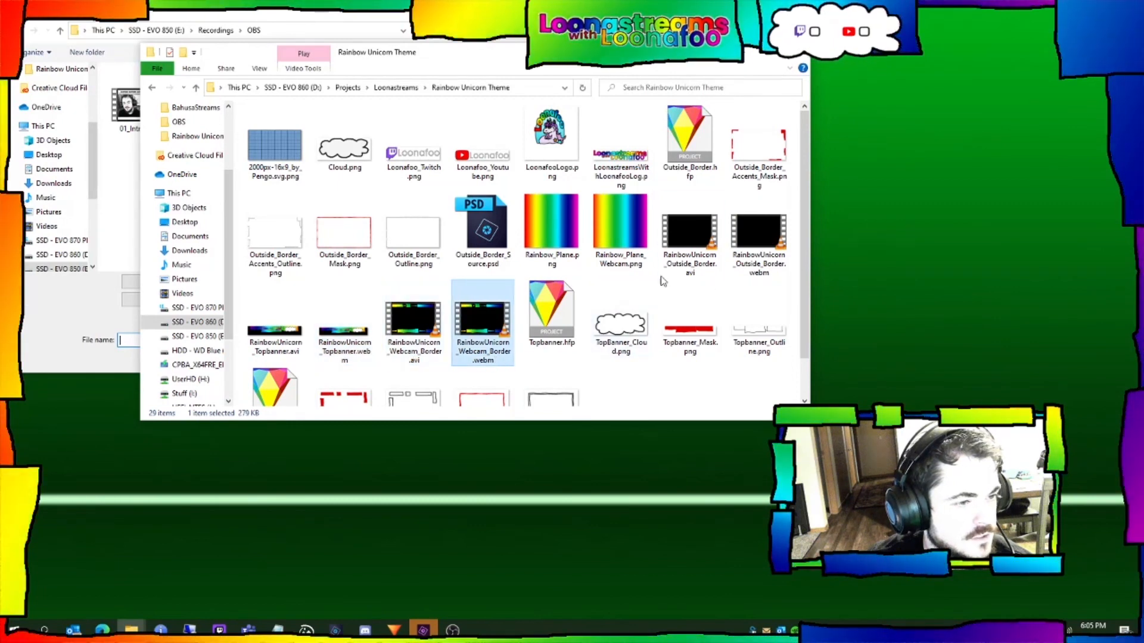
{"action": "left_click", "coordinate": [712, 271]}
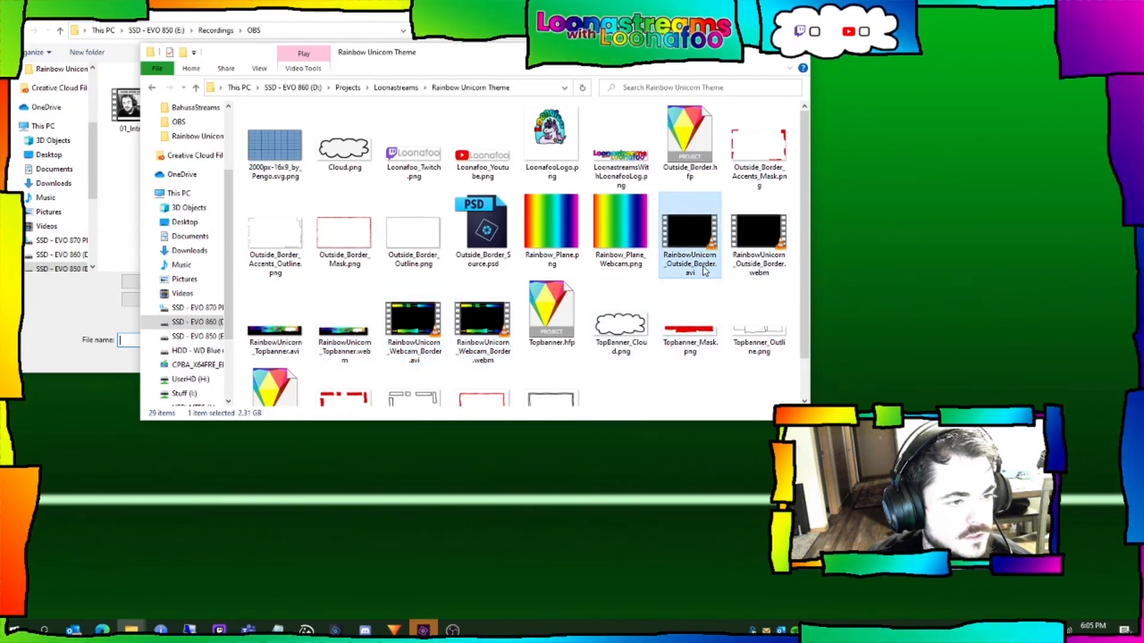
{"action": "right_click", "coordinate": [702, 267]}
{"action": "left_click", "coordinate": [724, 517]}
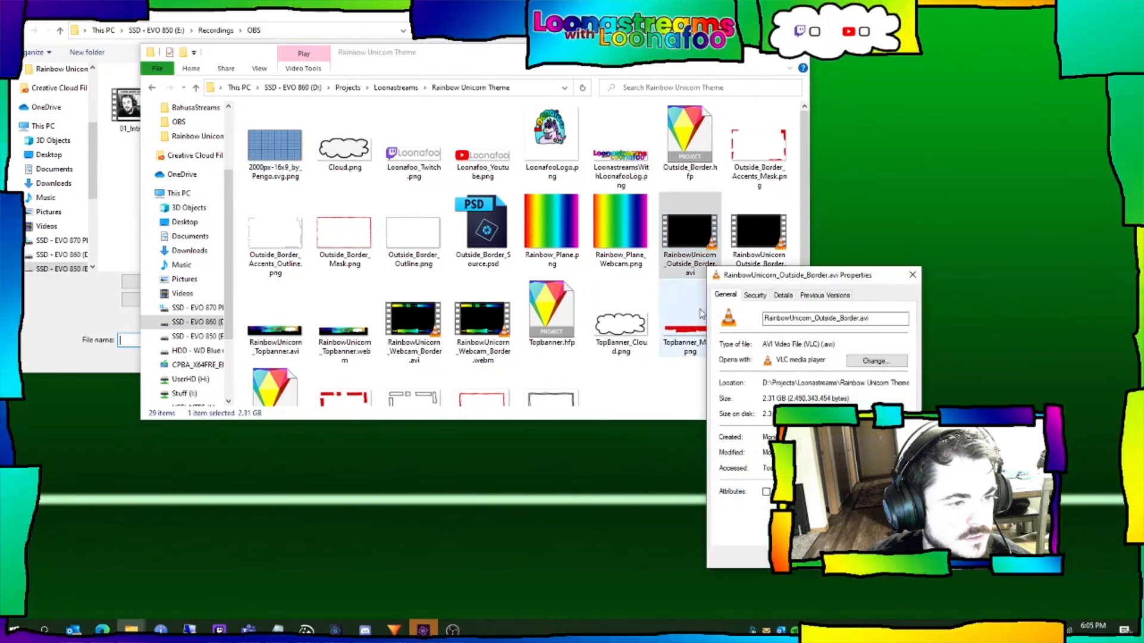
{"action": "left_click_drag", "start_coordinate": [821, 279], "coordinate": [543, 258]}
{"action": "left_click", "coordinate": [759, 238]}
{"action": "right_click", "coordinate": [764, 267]}
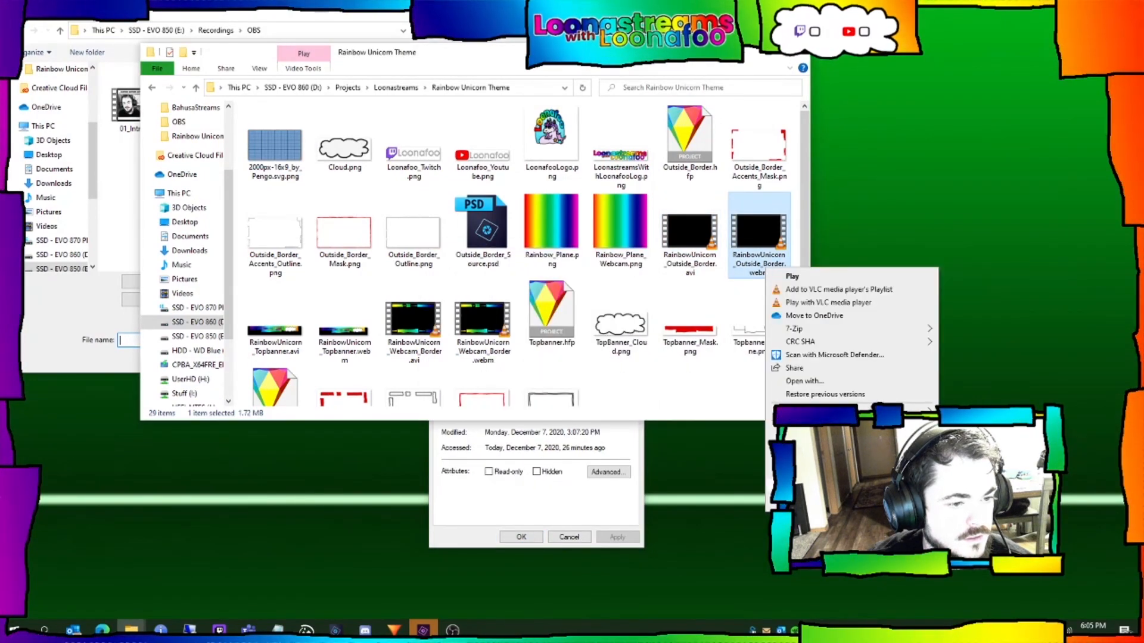
{"action": "key", "text": "Escape"}
{"action": "left_click", "coordinate": [585, 508]}
{"action": "left_click_drag", "start_coordinate": [566, 256], "coordinate": [678, 301]}
{"action": "left_click_drag", "start_coordinate": [810, 282], "coordinate": [805, 299]}
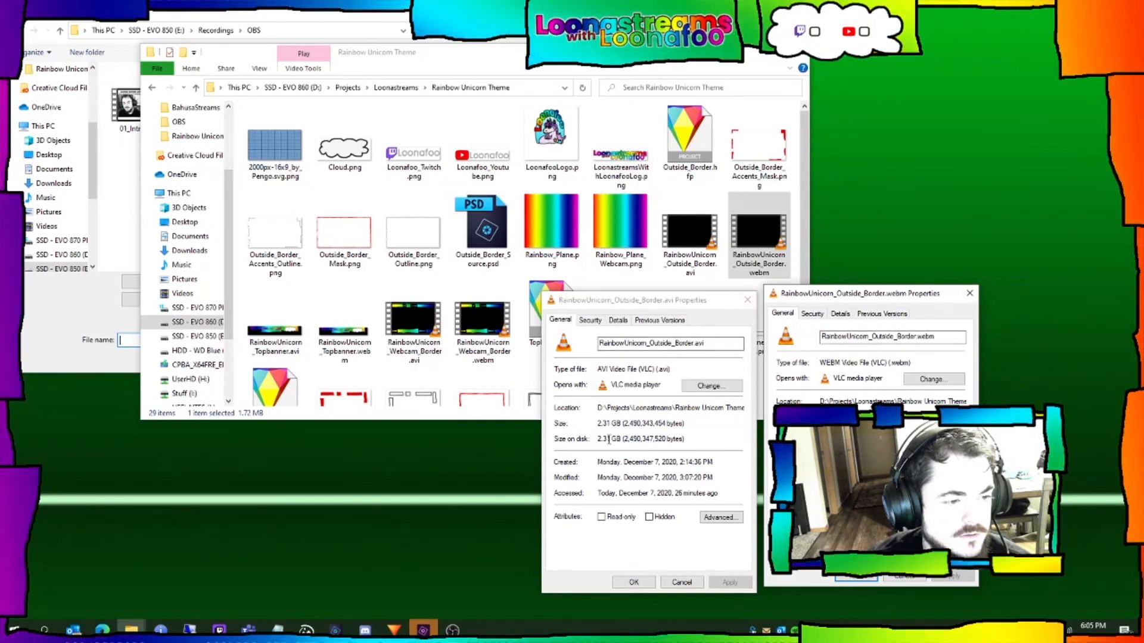
{"action": "left_click", "coordinate": [747, 300]}
{"action": "left_click", "coordinate": [970, 293]}
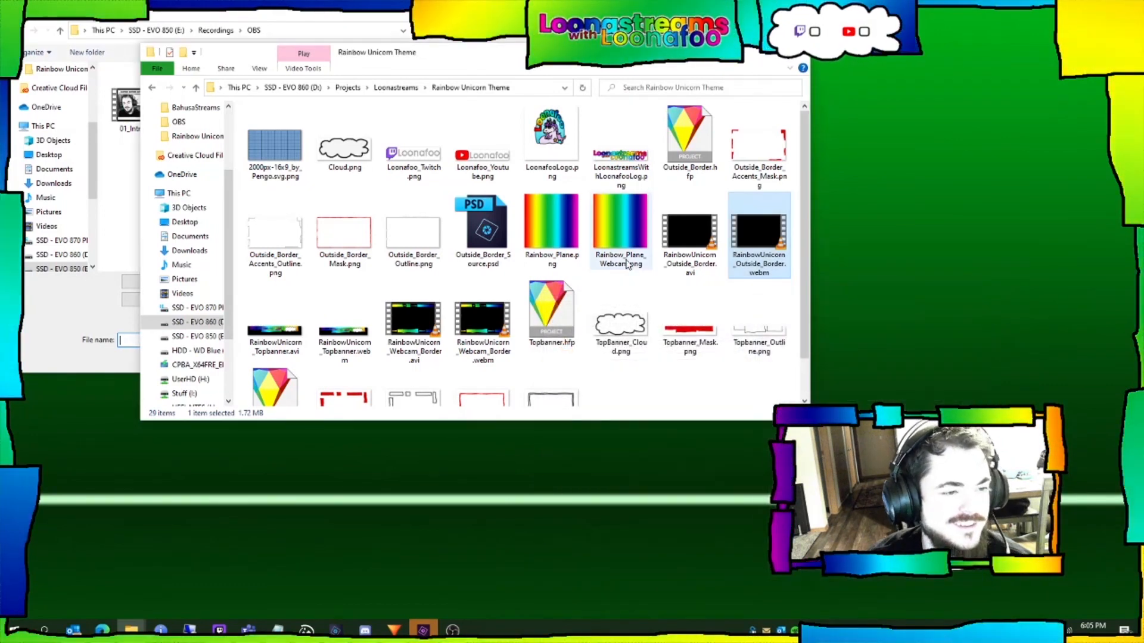
Step: Check the file sizes of RainbowUnicorn_Webcam_Border.webm and RainbowUnicorn_Topbanner.webm in their file properties
{"action": "right_click", "coordinate": [494, 352]}
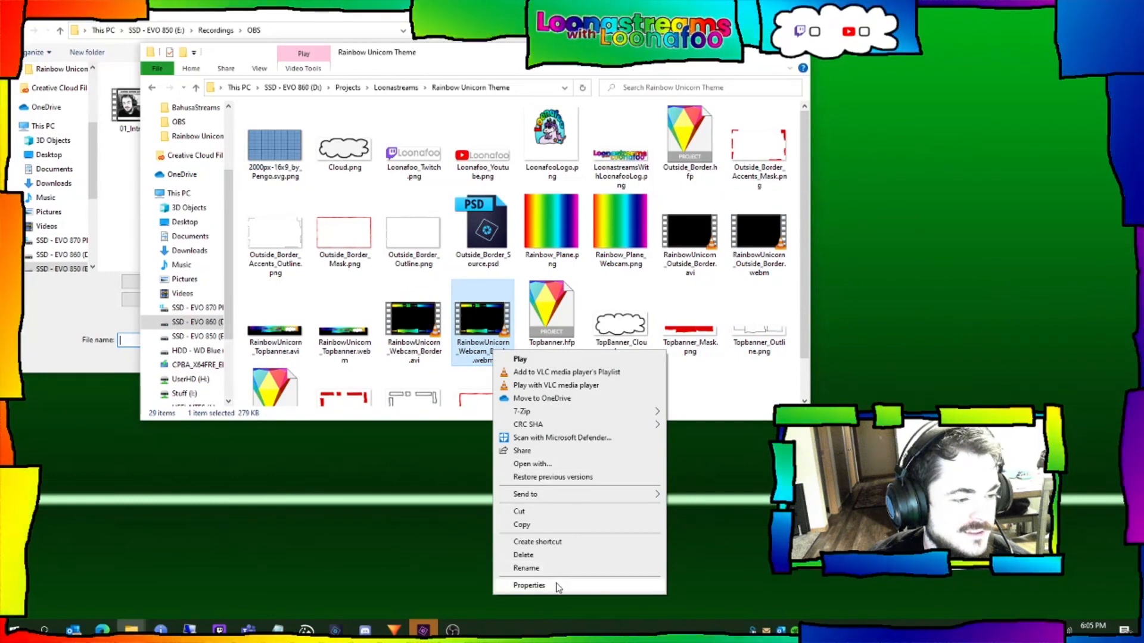
{"action": "left_click", "coordinate": [529, 586]}
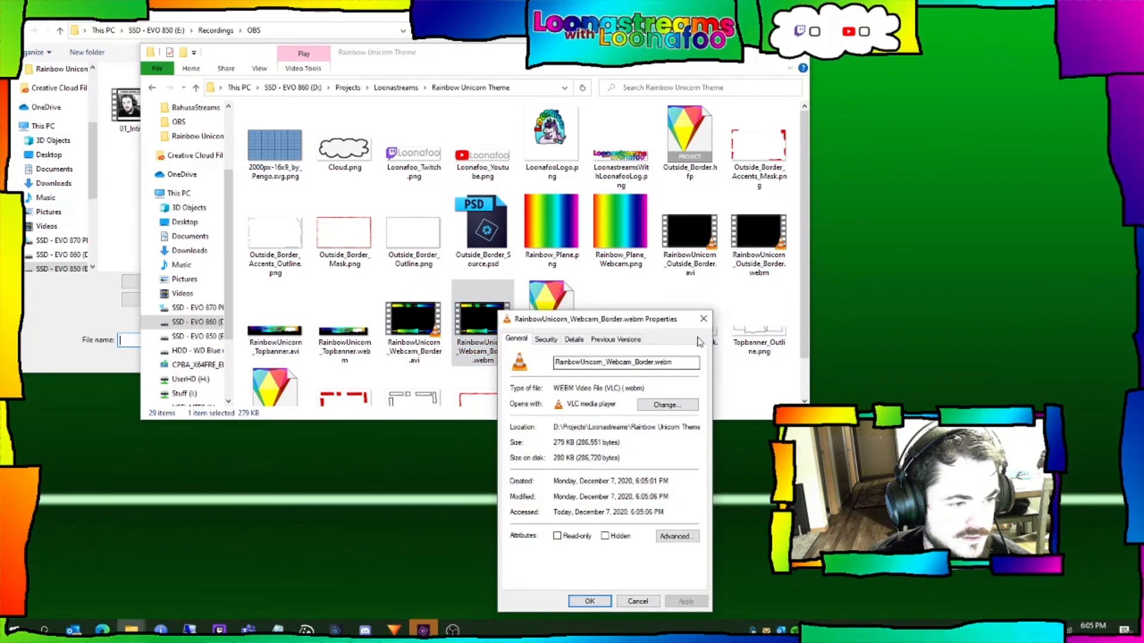
{"action": "key", "text": "Escape"}
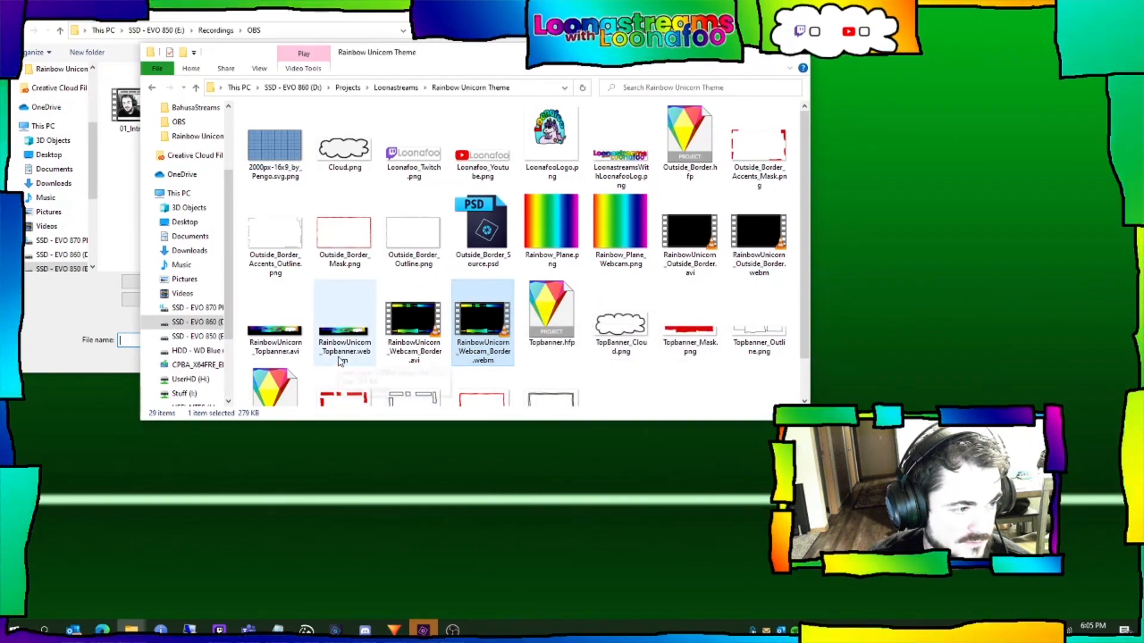
{"action": "right_click", "coordinate": [333, 365]}
{"action": "left_click", "coordinate": [369, 591]}
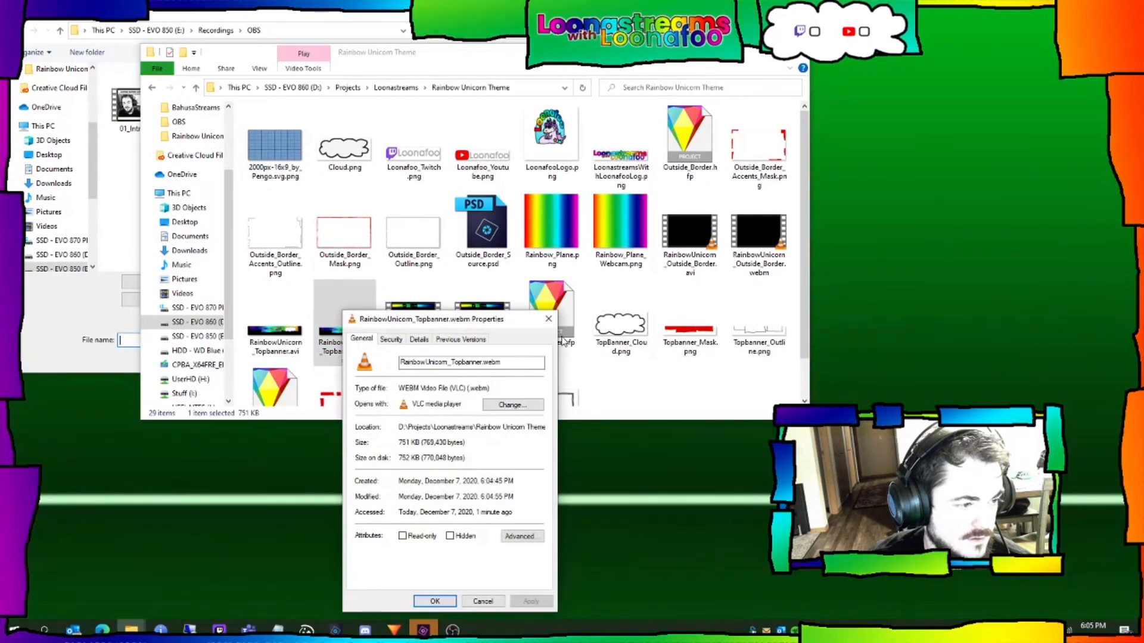
{"action": "left_click", "coordinate": [548, 319]}
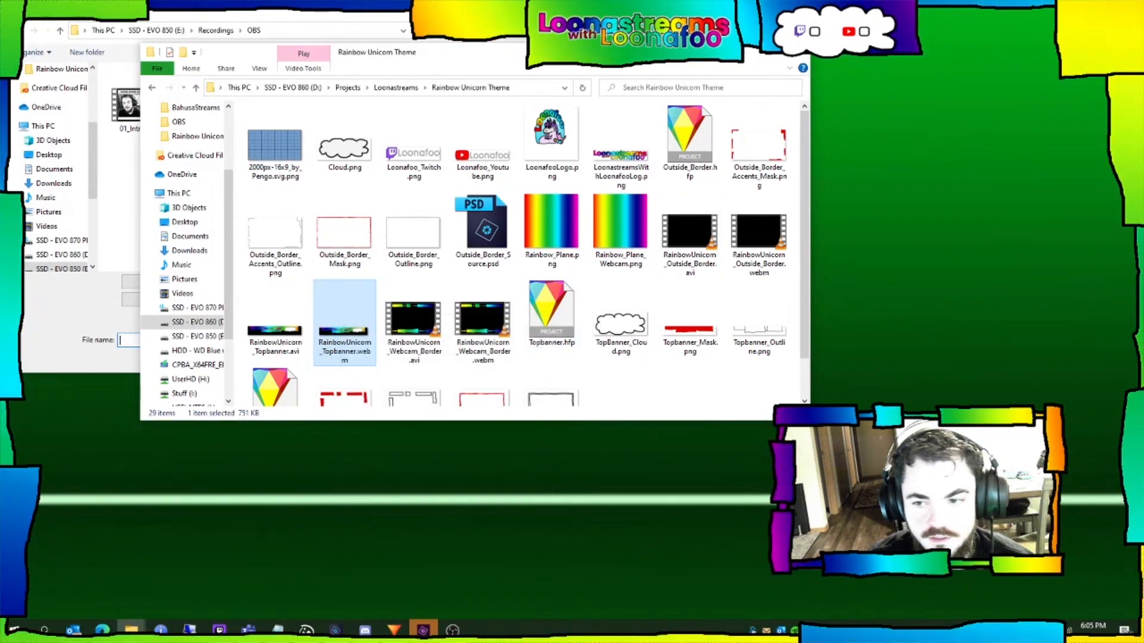
Step: Switch to OBS and set the local file of the Overlay - Rainbow Unicorn - Border source to RainbowUnicorn_Outside_Border.webm
{"action": "left_click_drag", "start_coordinate": [1142, 108], "coordinate": [596, 1]}
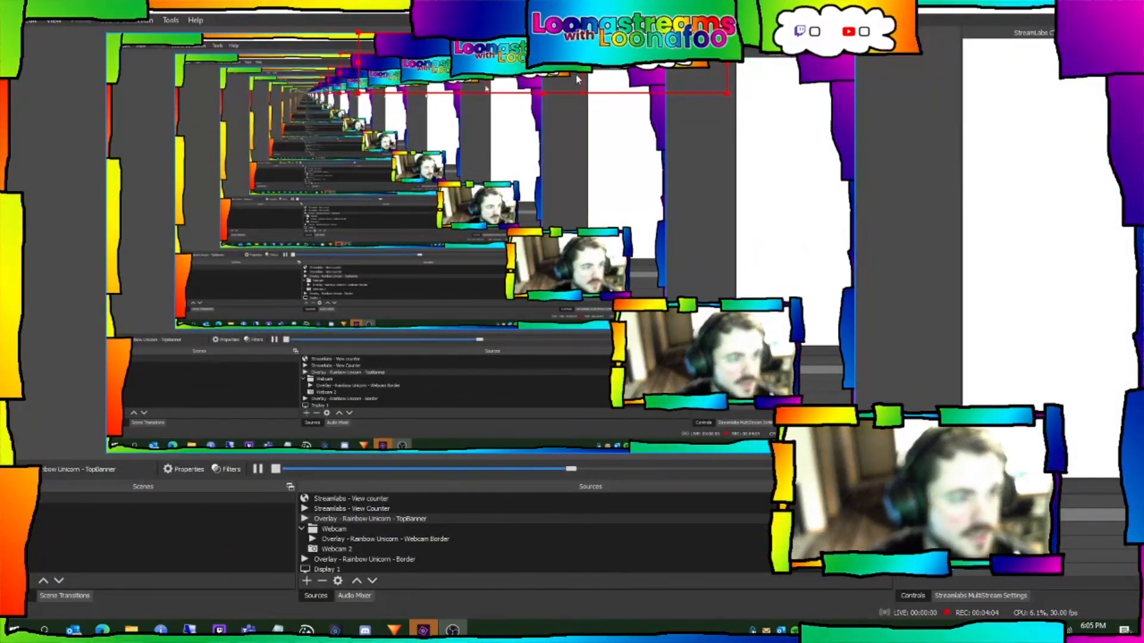
{"action": "left_click", "coordinate": [377, 537]}
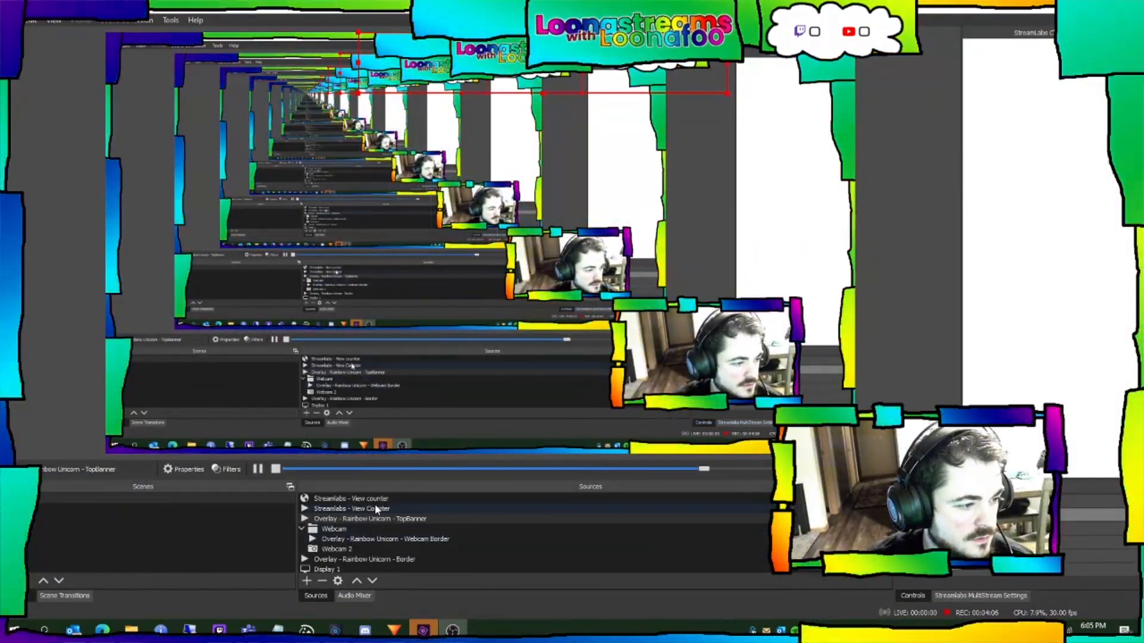
{"action": "scroll", "coordinate": [370, 551], "scroll_direction": "down", "scroll_amount": 1}
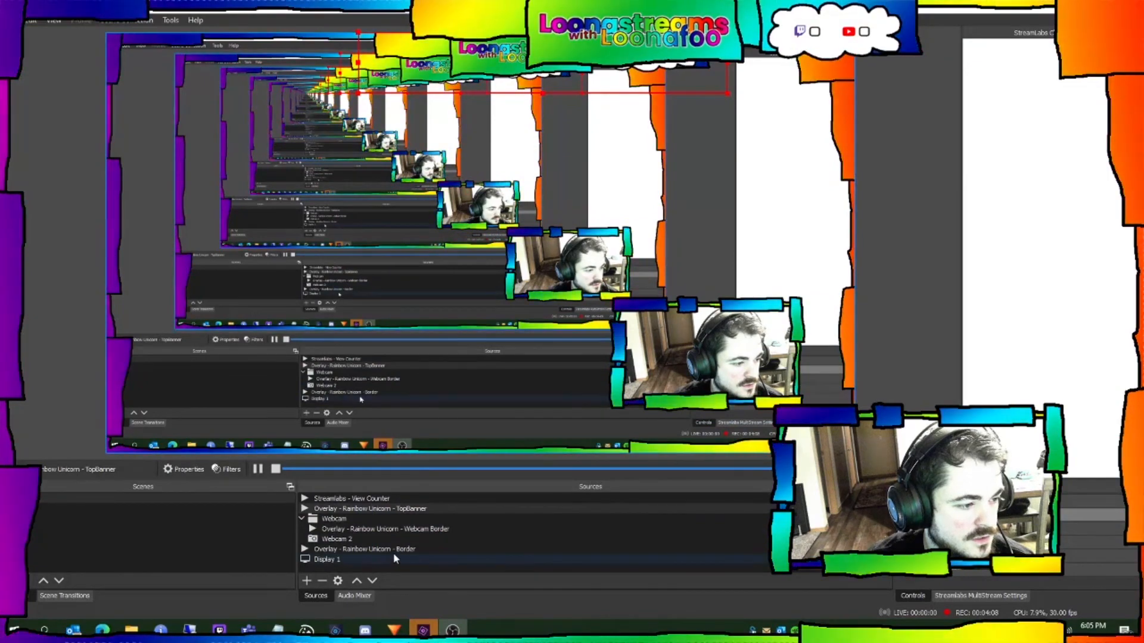
{"action": "left_click", "coordinate": [390, 549]}
{"action": "right_click", "coordinate": [394, 548]}
{"action": "left_click", "coordinate": [424, 538]}
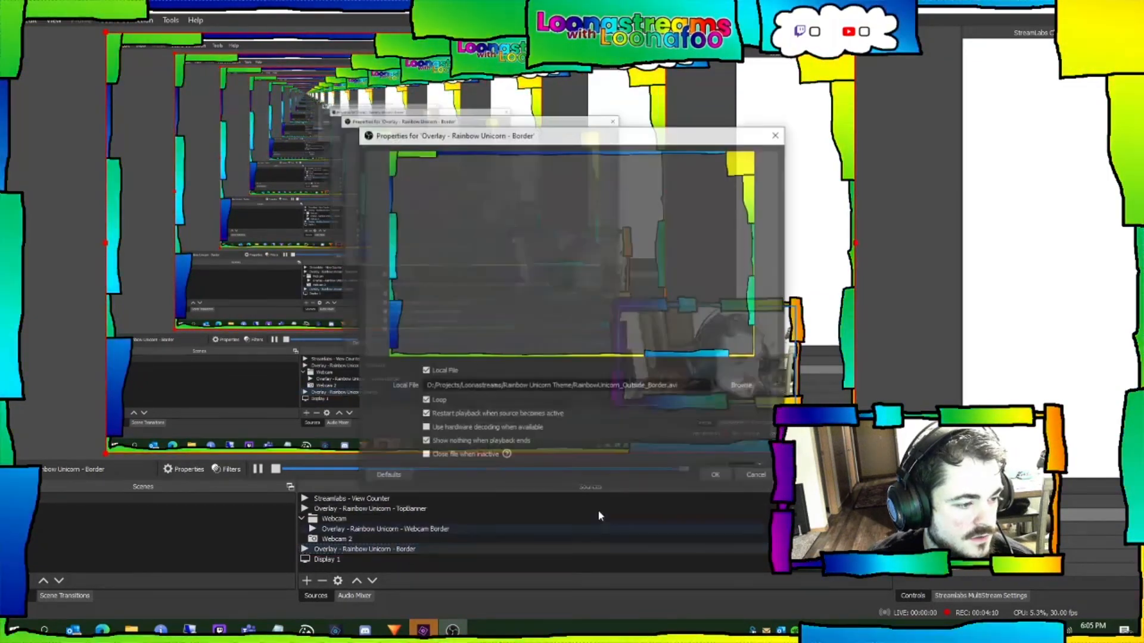
{"action": "left_click", "coordinate": [743, 386]}
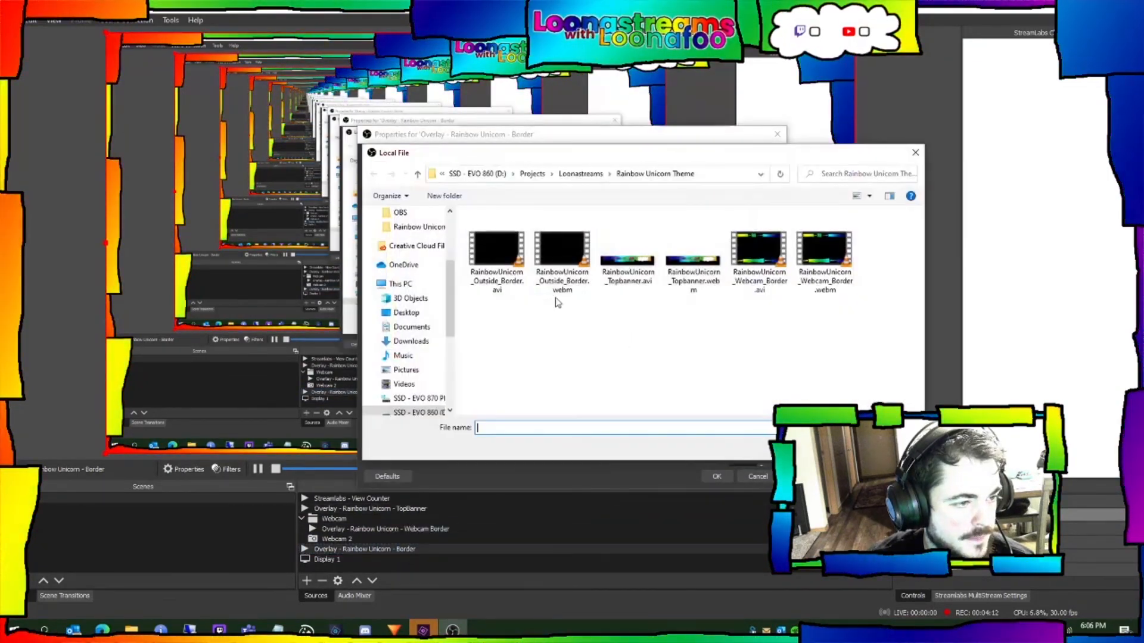
{"action": "left_click", "coordinate": [563, 256]}
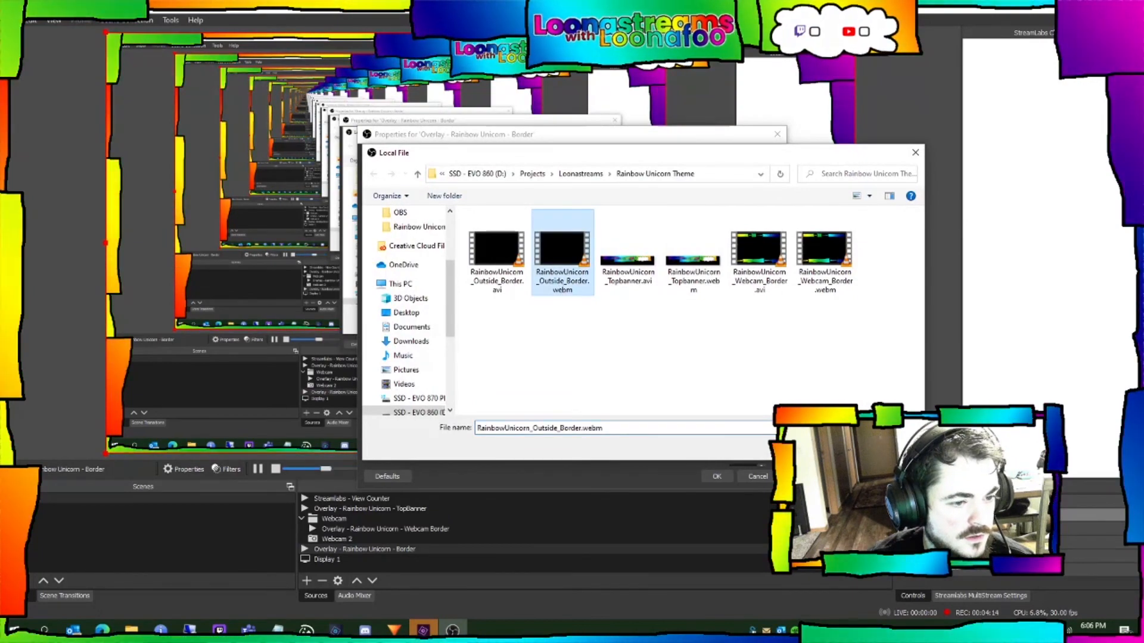
{"action": "left_click", "coordinate": [838, 447]}
{"action": "left_click", "coordinate": [716, 476]}
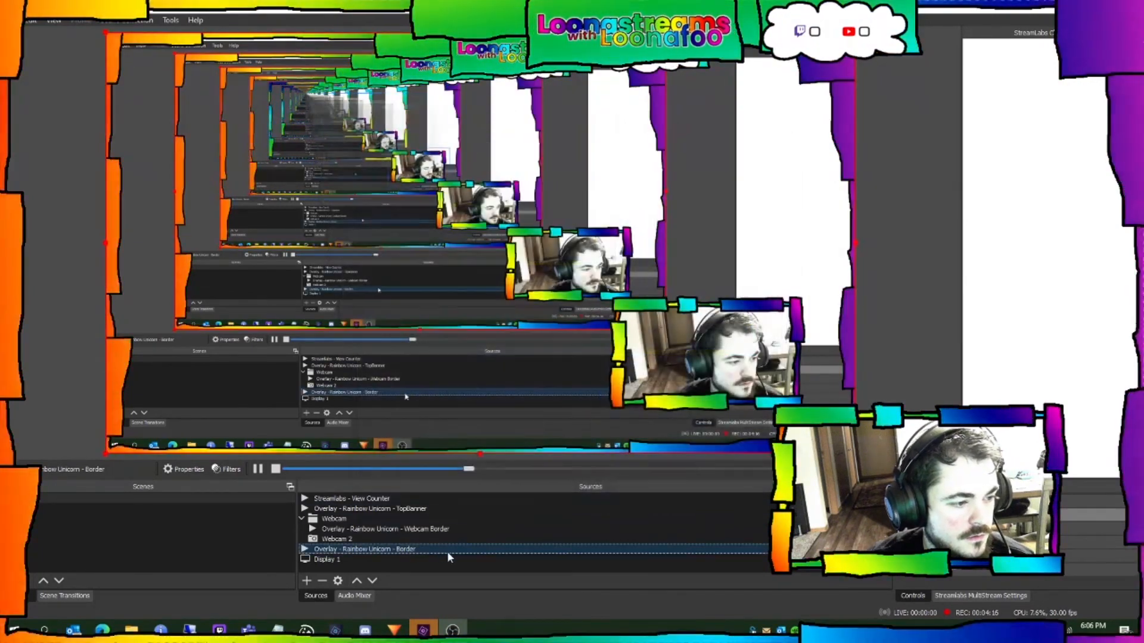
Step: Set the local file of the Overlay - Rainbow Unicorn - Webcam Border source to RainbowUnicorn_Webcam_Border.webm and save its properties
{"action": "left_click", "coordinate": [399, 530]}
{"action": "right_click", "coordinate": [399, 533]}
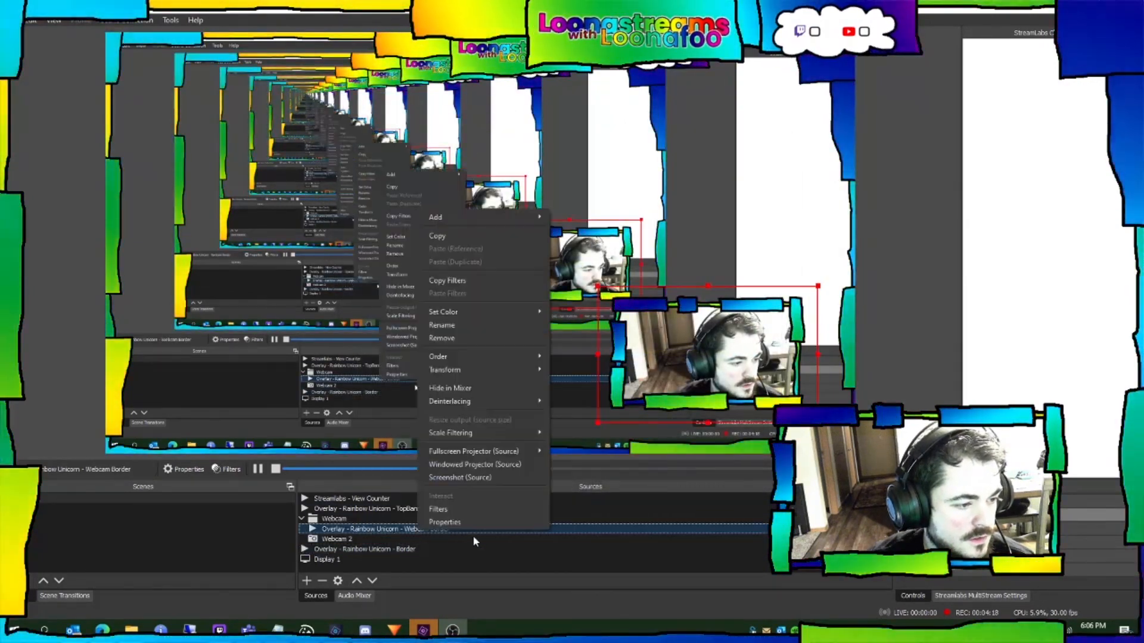
{"action": "left_click", "coordinate": [471, 525]}
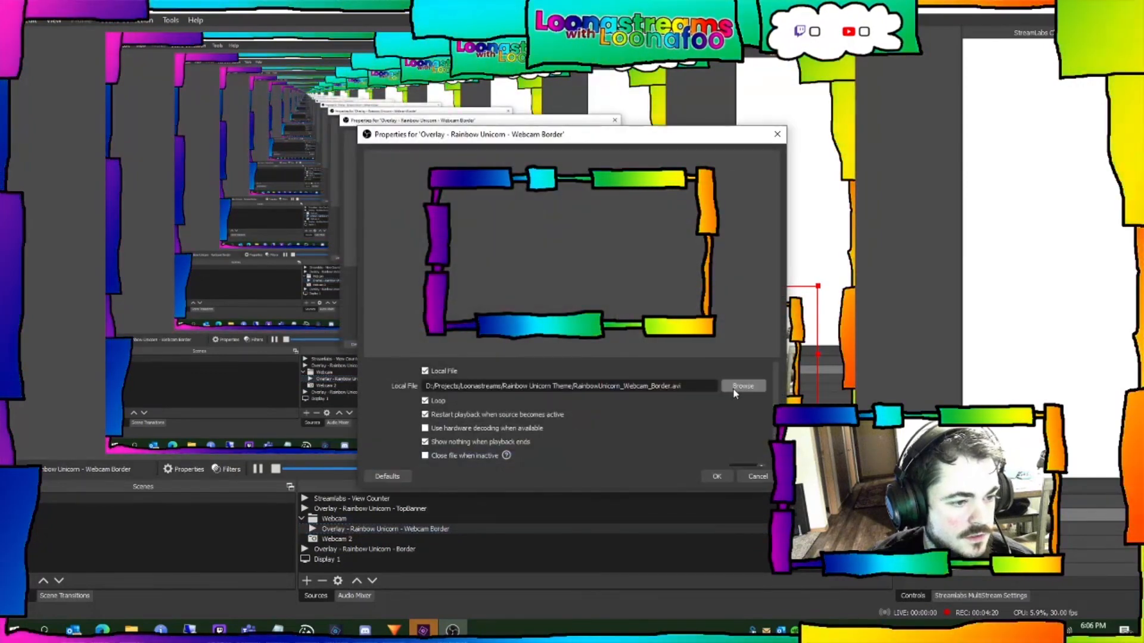
{"action": "left_click", "coordinate": [742, 386]}
{"action": "double_click", "coordinate": [831, 271]}
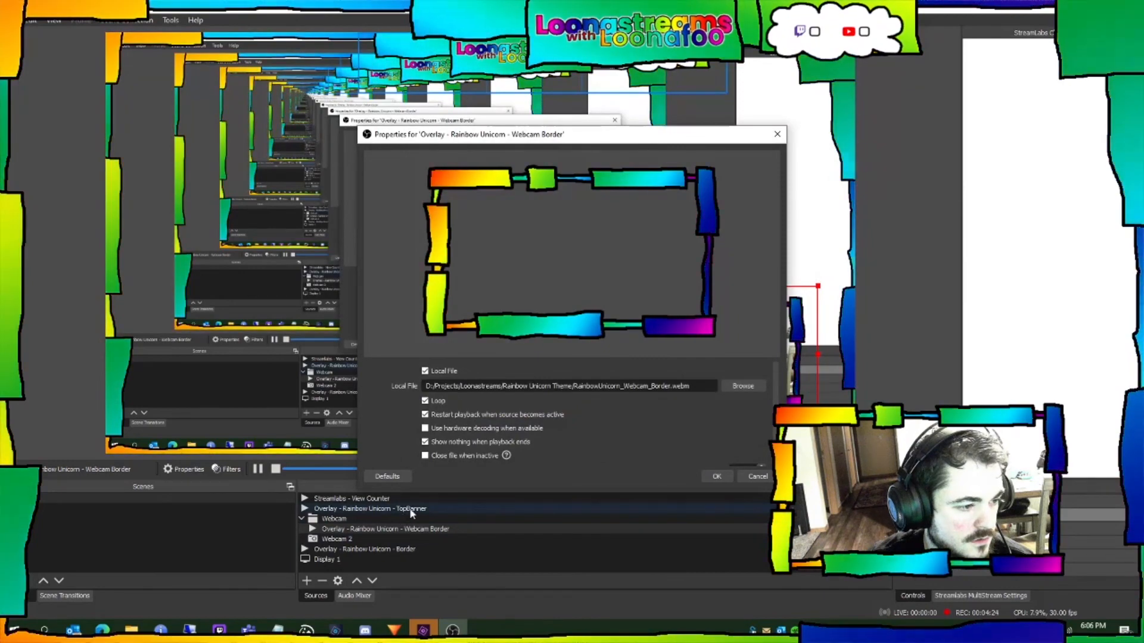
{"action": "left_click", "coordinate": [402, 511]}
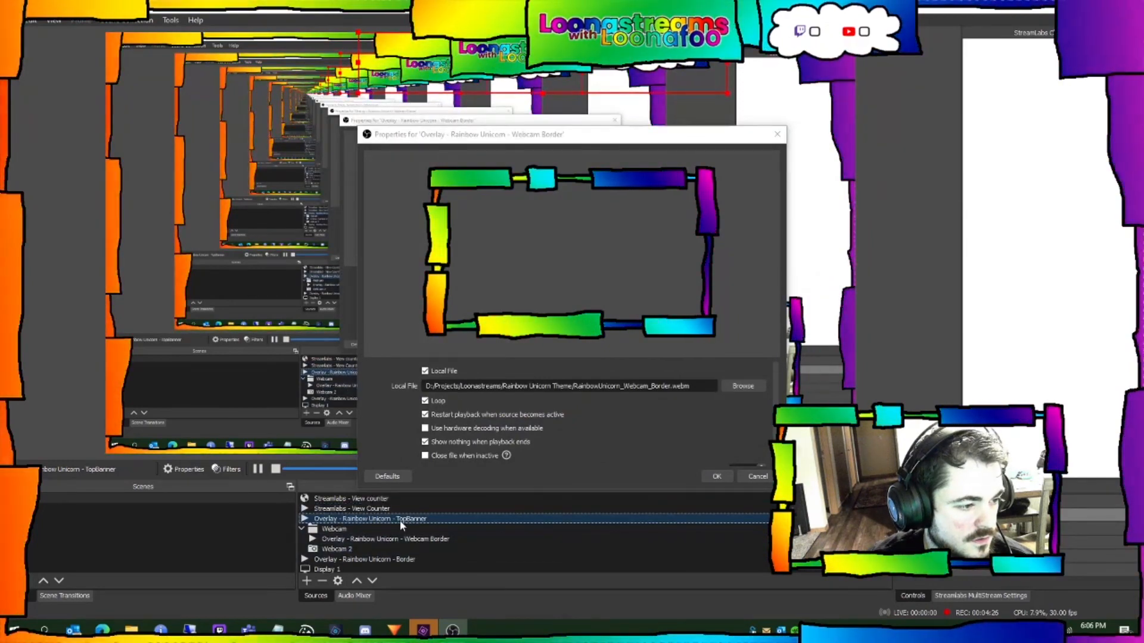
{"action": "right_click", "coordinate": [399, 520]}
{"action": "right_click", "coordinate": [446, 522]}
{"action": "right_click", "coordinate": [450, 518]}
{"action": "left_click", "coordinate": [471, 509]}
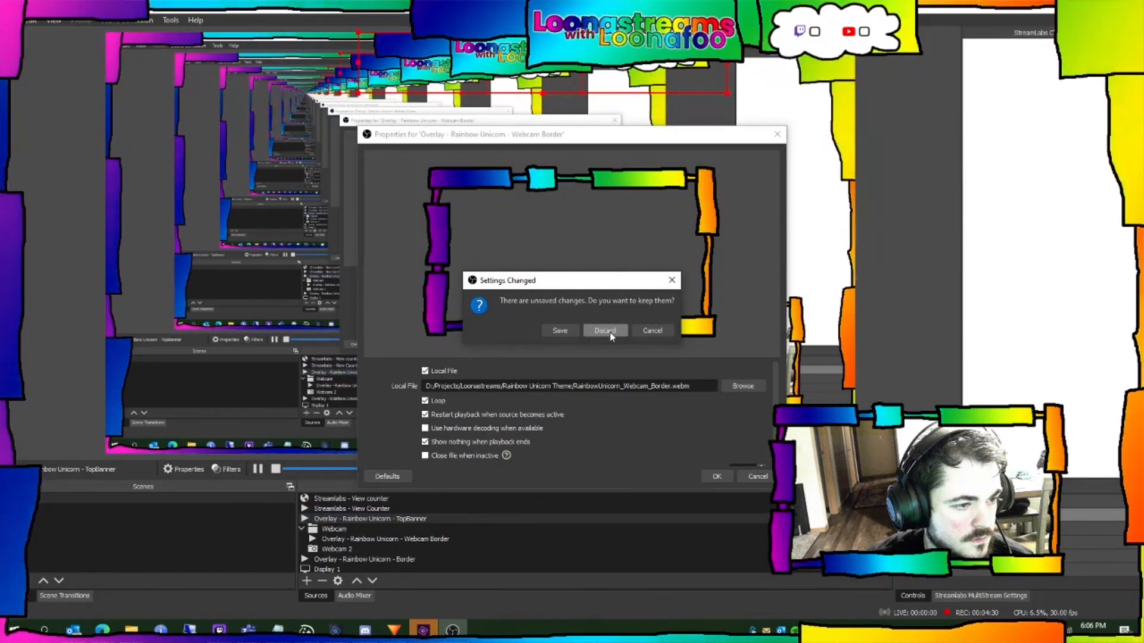
{"action": "left_click", "coordinate": [654, 331]}
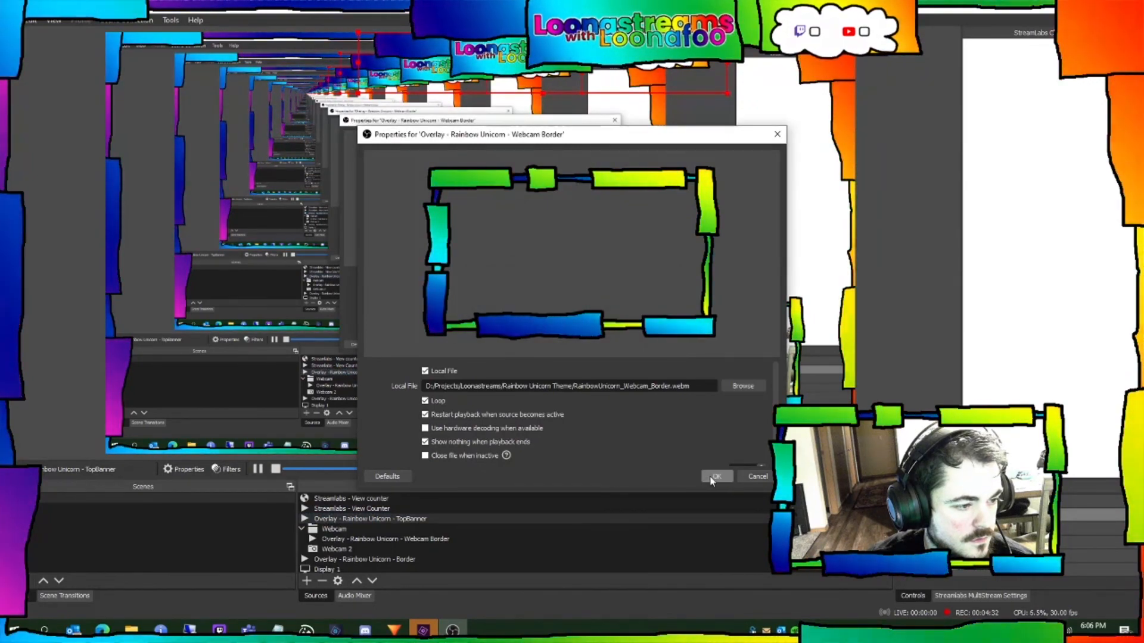
{"action": "left_click", "coordinate": [709, 476]}
Step: Replace the local file of the Overlay - Rainbow Unicorn - TopBanner source with RainbowUnicorn_Topbanner.webm
{"action": "right_click", "coordinate": [429, 518]}
{"action": "left_click", "coordinate": [417, 577]}
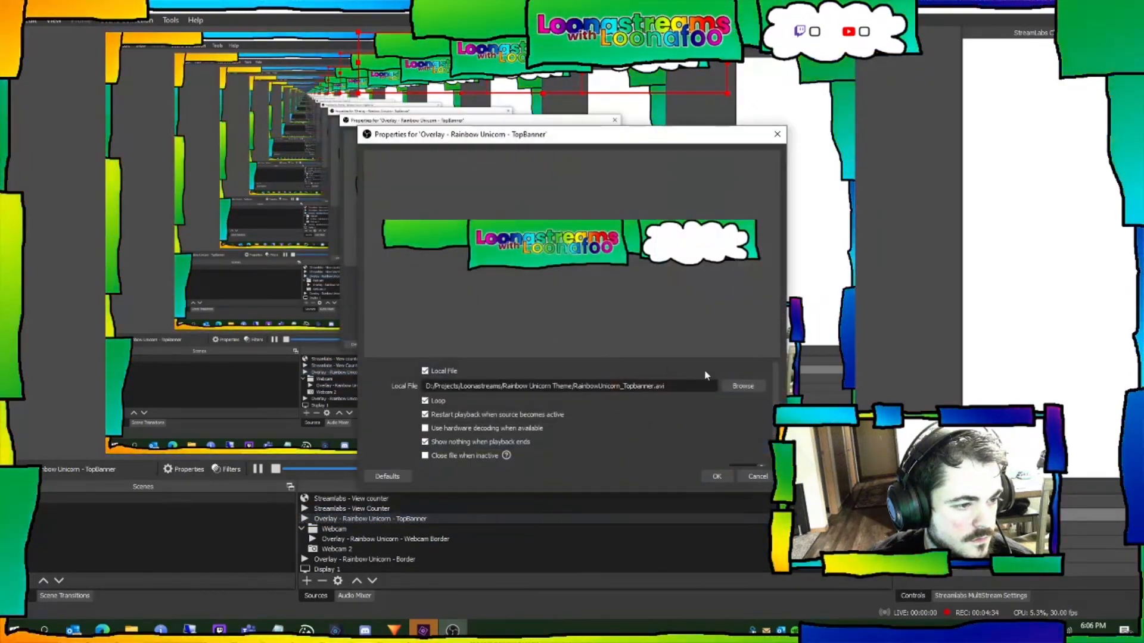
{"action": "left_click", "coordinate": [741, 386]}
{"action": "left_click", "coordinate": [672, 282]}
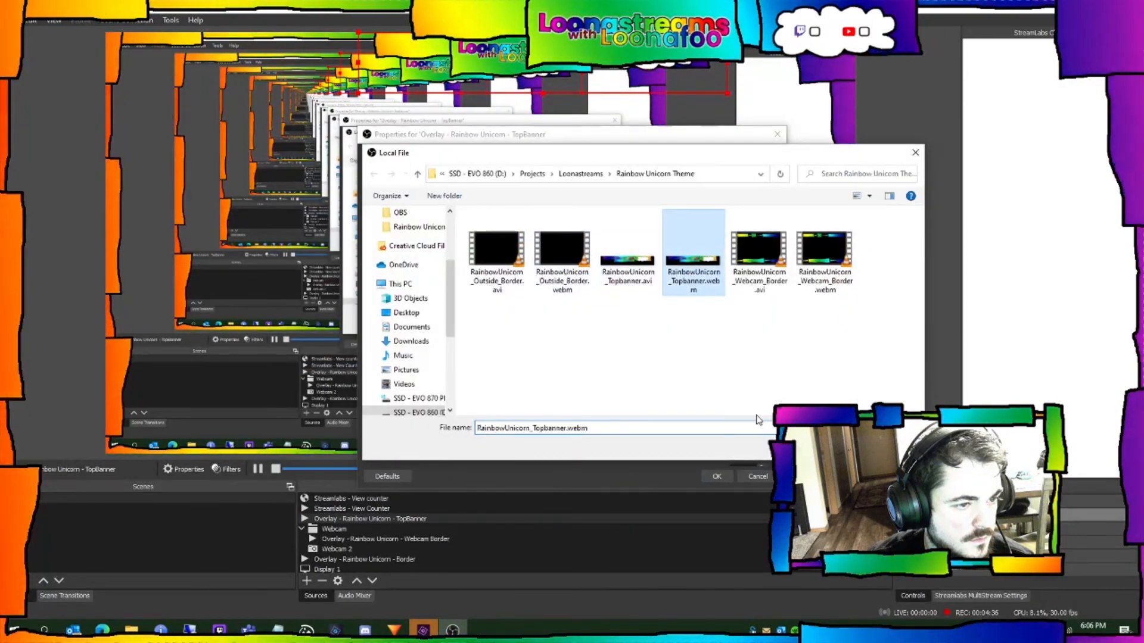
{"action": "left_click", "coordinate": [839, 445]}
{"action": "left_click", "coordinate": [710, 478]}
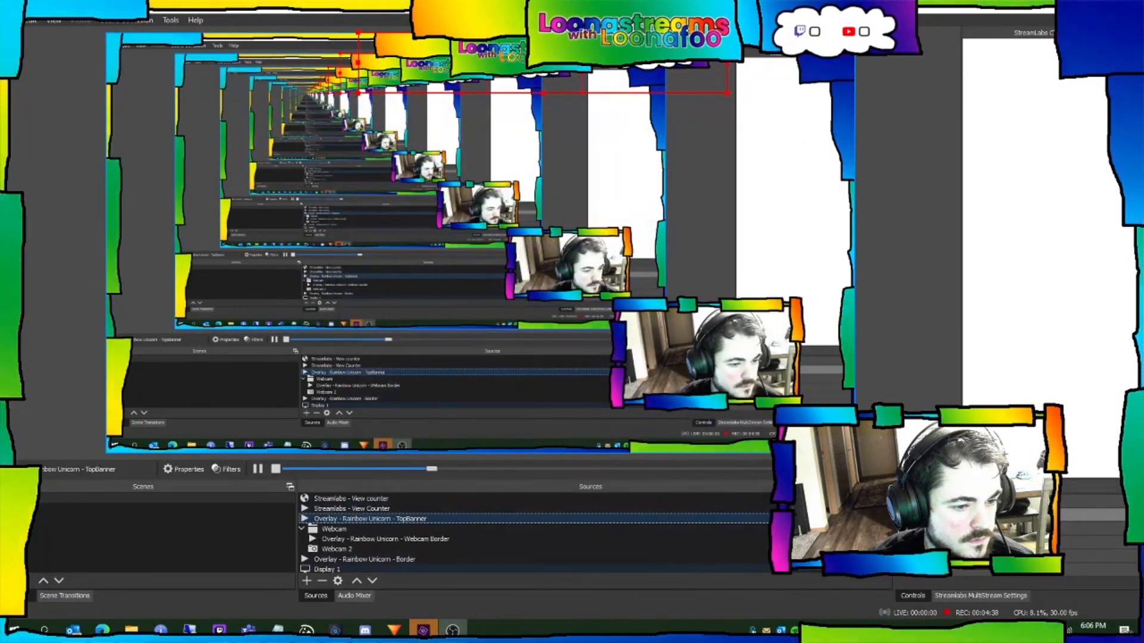